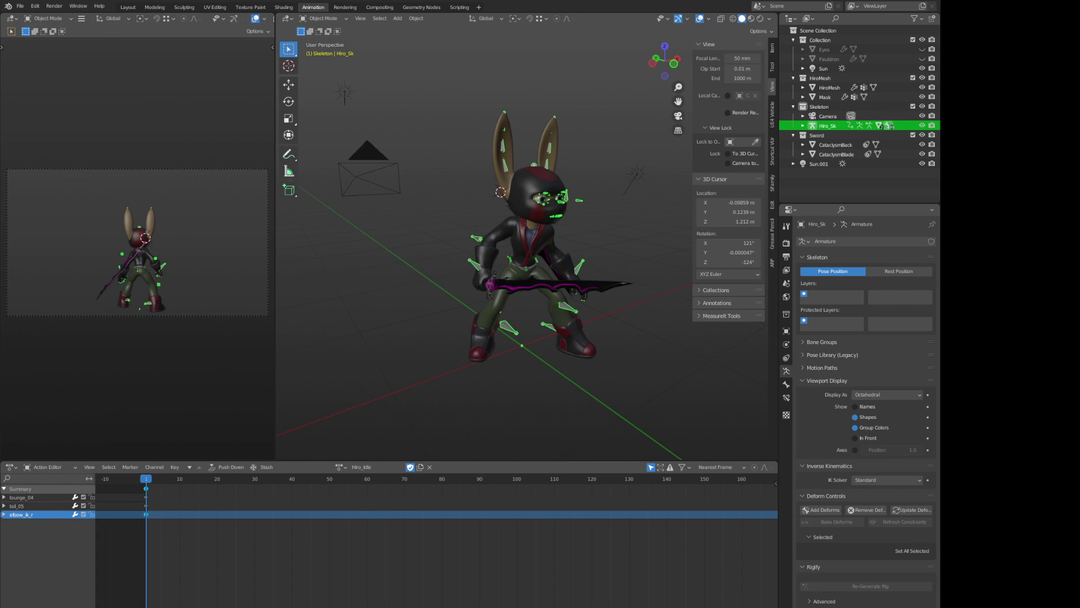
# Maximize Blender, resize the 3D view and properties panel, and orbit to the character's side.
pyautogui.moveTo(939, 291); pyautogui.dragTo(1079, 291)
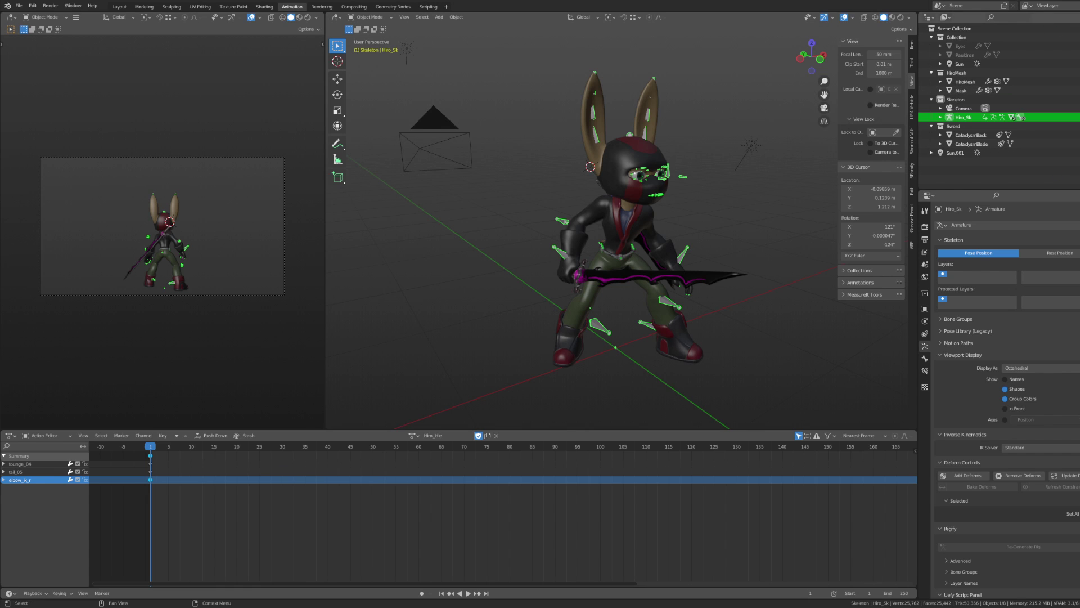
pyautogui.moveTo(918, 225); pyautogui.dragTo(897, 225)
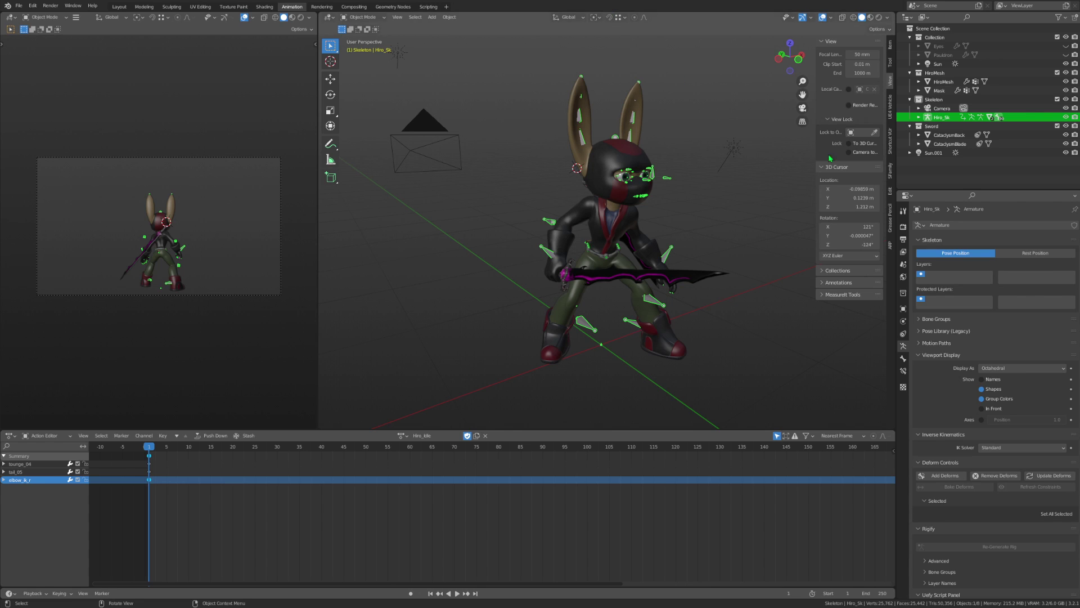
pyautogui.moveTo(893, 223); pyautogui.dragTo(902, 215)
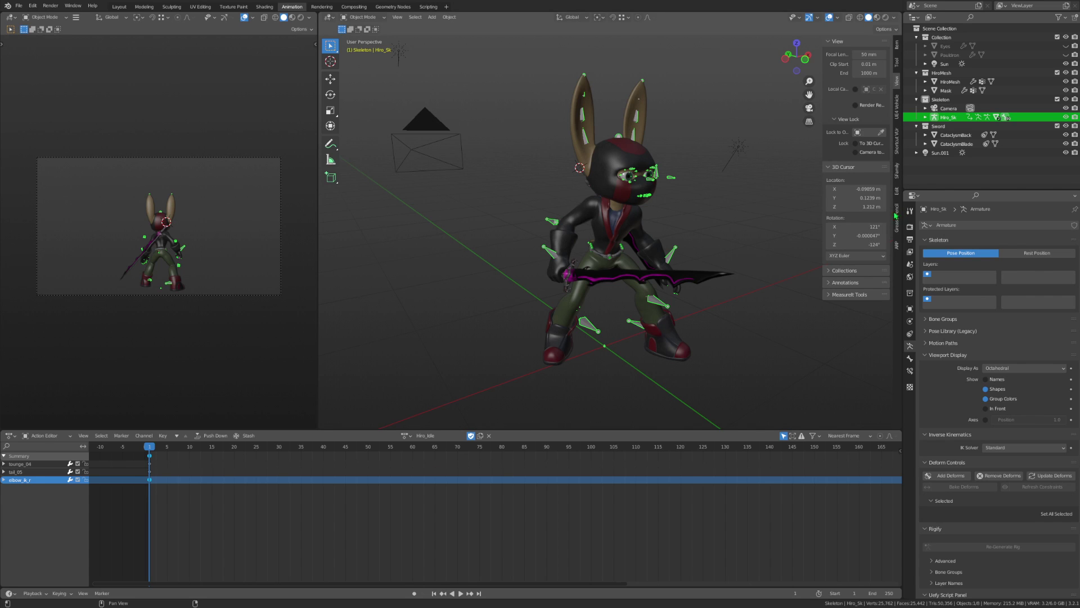
pyautogui.moveTo(582, 307)
pyautogui.mouseDown(button='middle')
pyautogui.moveTo(484, 303)
pyautogui.moveTo(515, 395)
pyautogui.mouseUp(button='middle')
# Switch the Hiro rig into Pose Mode.
pyautogui.click(363, 17)
pyautogui.click(364, 47)
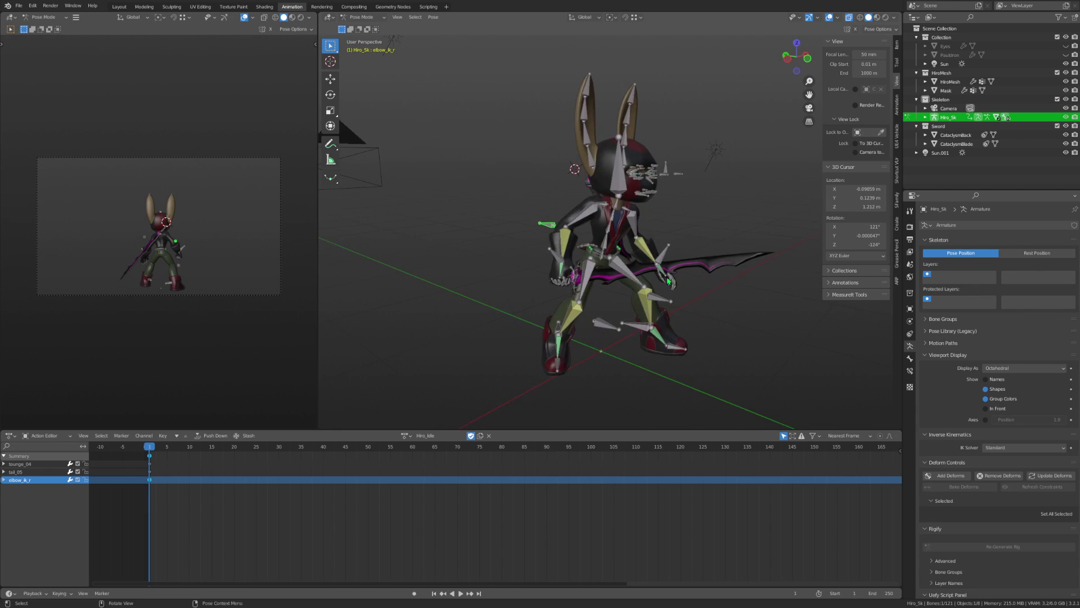
pyautogui.scroll(-2, 754, 507)
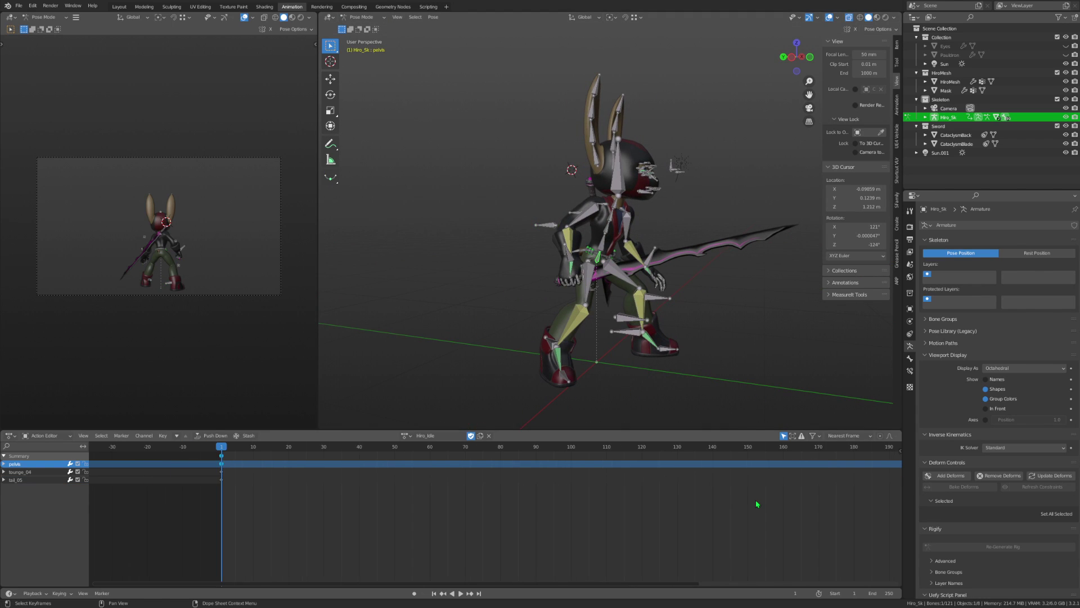
pyautogui.scroll(-2, 754, 506)
pyautogui.scroll(1, 789, 550)
pyautogui.scroll(1, 606, 512)
pyautogui.scroll(1, 620, 514)
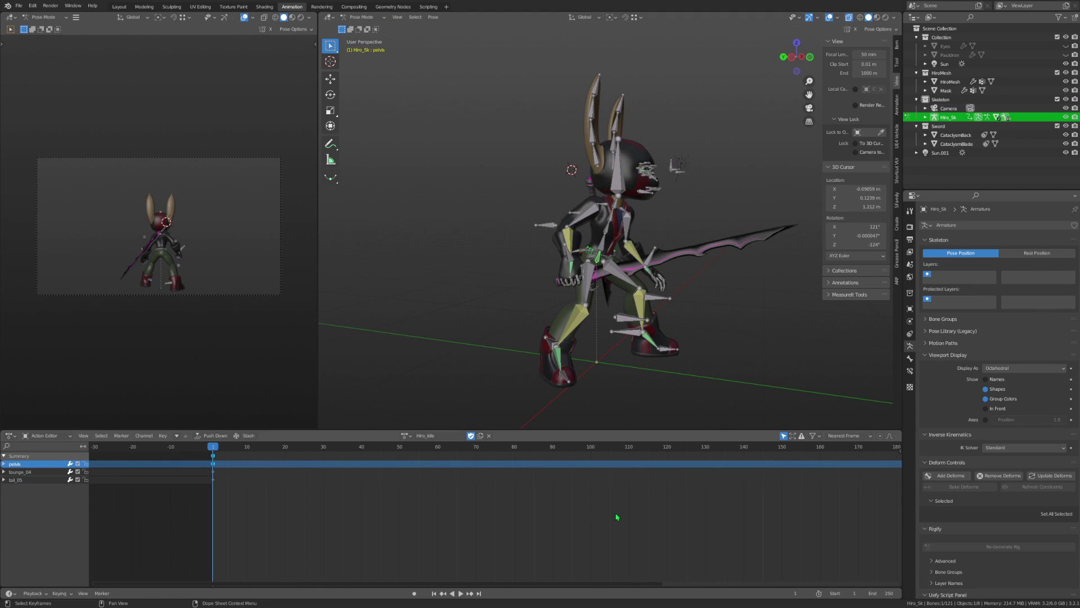
pyautogui.scroll(1, 606, 524)
pyautogui.scroll(1, 606, 524)
# Set the scene end frame to 60 and fit the timeline to frames 1–60.
pyautogui.click(871, 593)
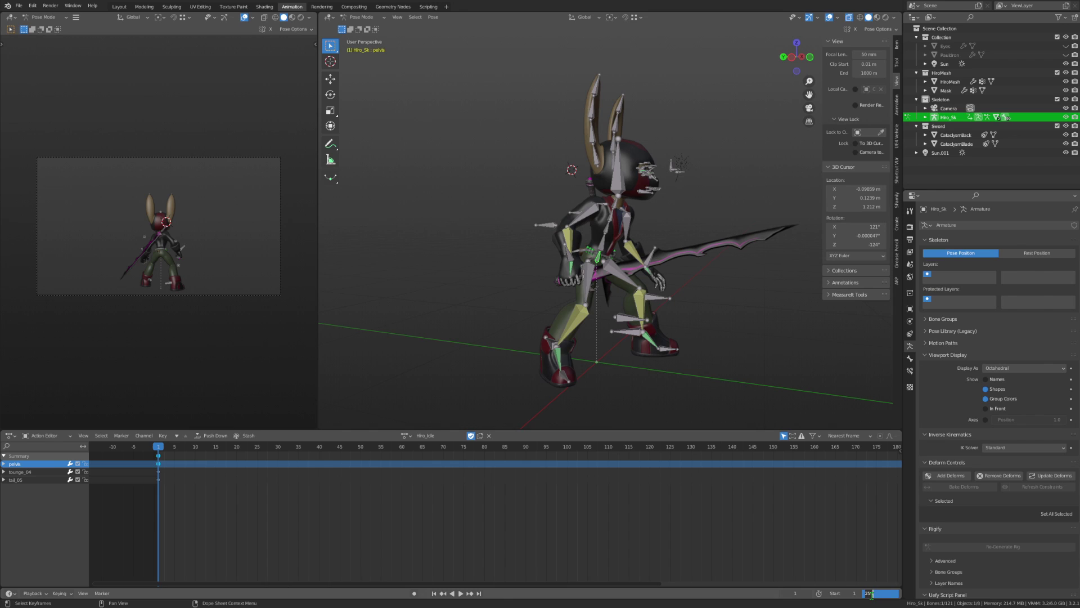
pyautogui.write('60')
pyautogui.press('Return')
pyautogui.moveTo(480, 530); pyautogui.dragTo(664, 507, button='middle')
pyautogui.scroll(3, 636, 511)
pyautogui.scroll(2, 664, 507)
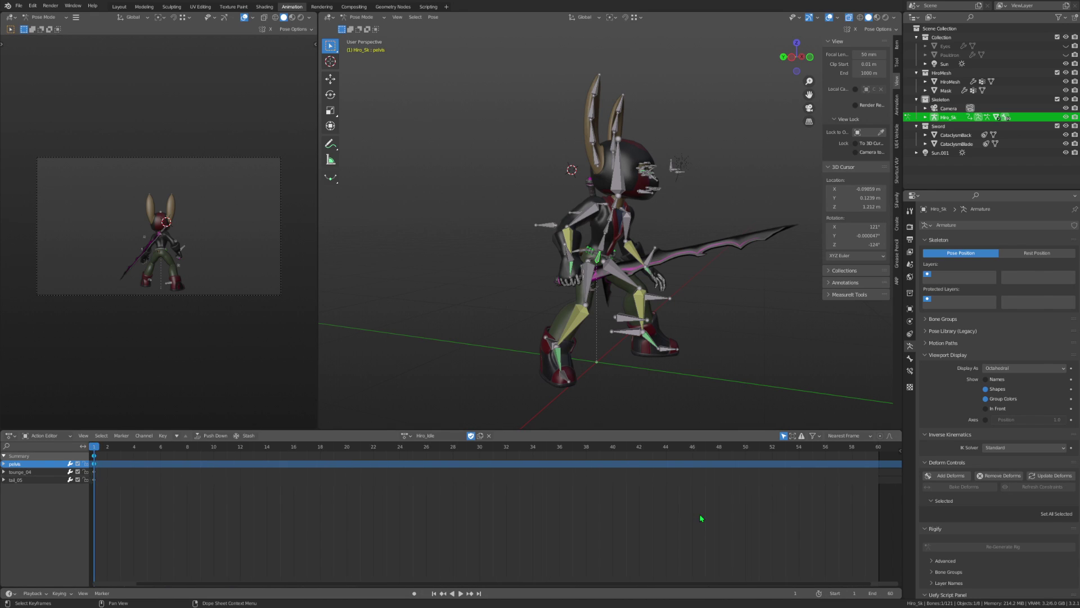
pyautogui.press('Home')
# Key location, rotation and scale for all bones at frames 1 and 60, then play back.
pyautogui.press('a')
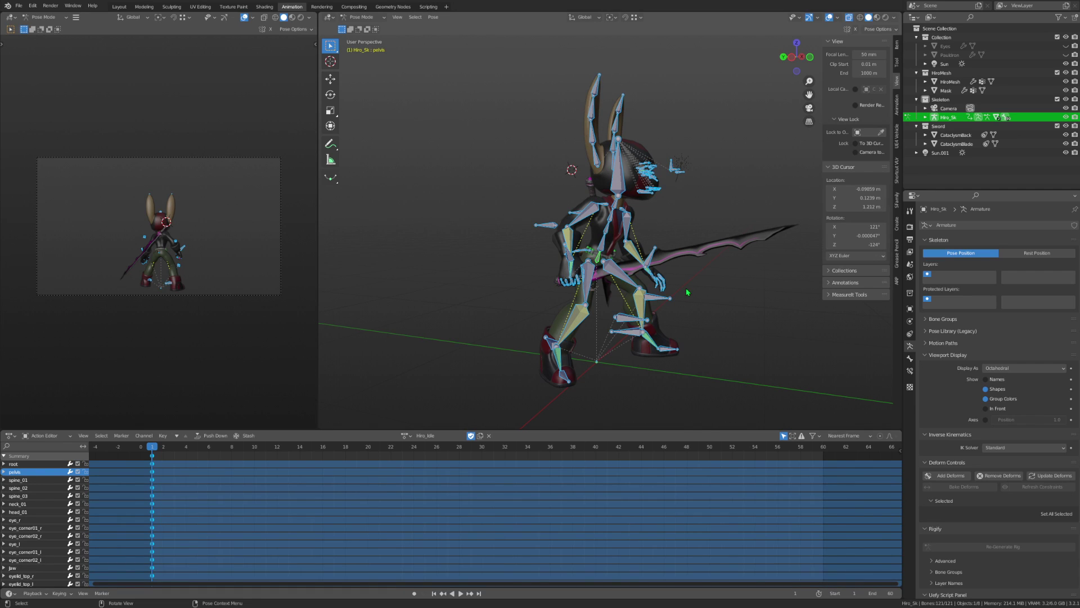
pyautogui.press('i')
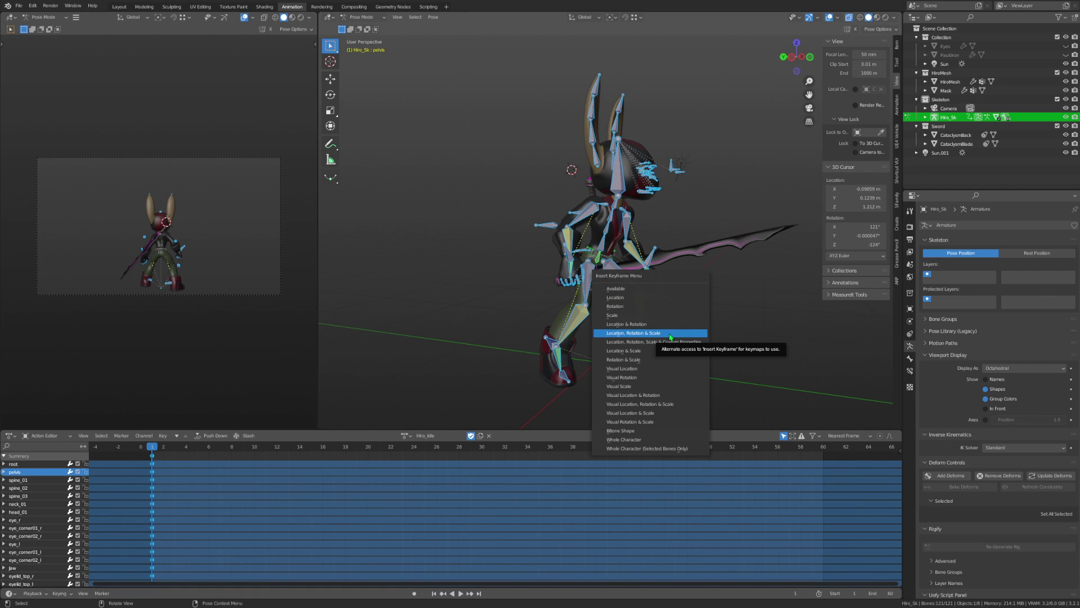
pyautogui.click(670, 336)
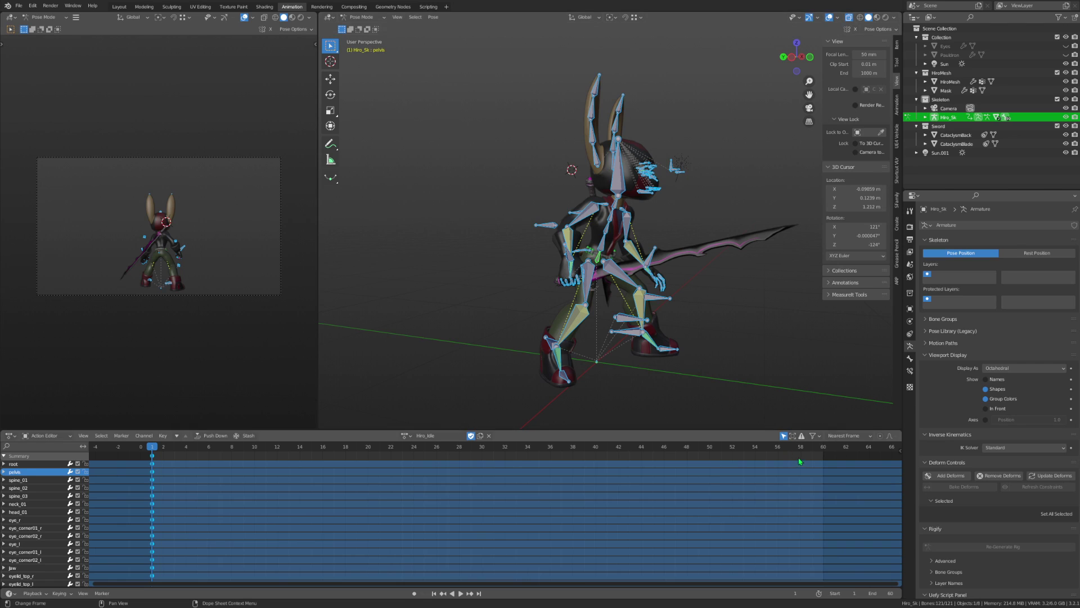
pyautogui.hotkey('shift', 'Right')
pyautogui.press('i')
pyautogui.click(731, 308)
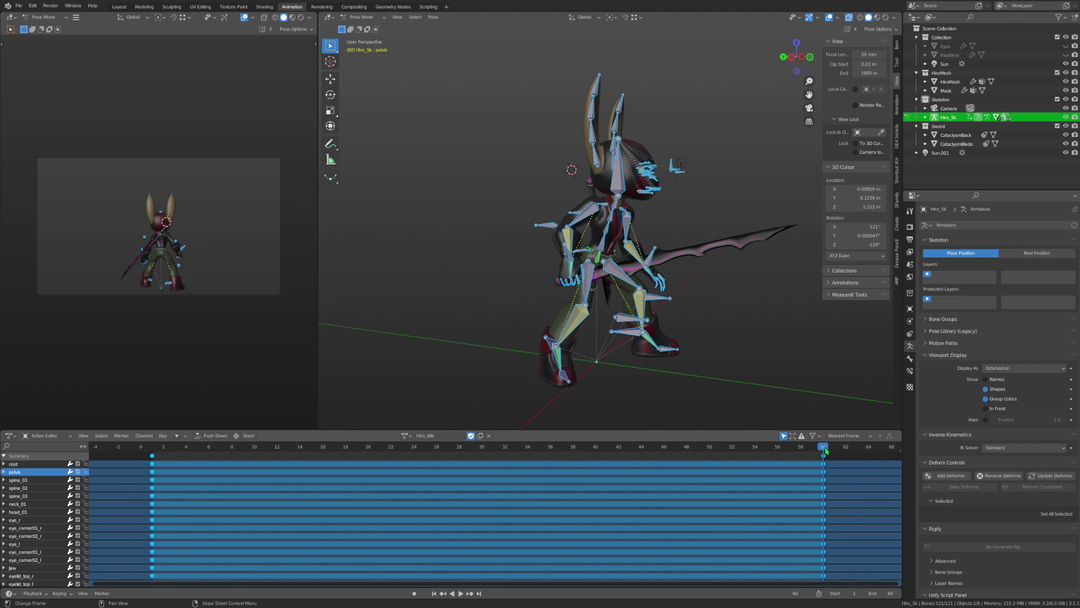
pyautogui.hotkey('ctrl', 'shift', 'space')
# Save the file, lower the playback end to 54, and select the final column of keys.
pyautogui.hotkey('ctrl', 's')
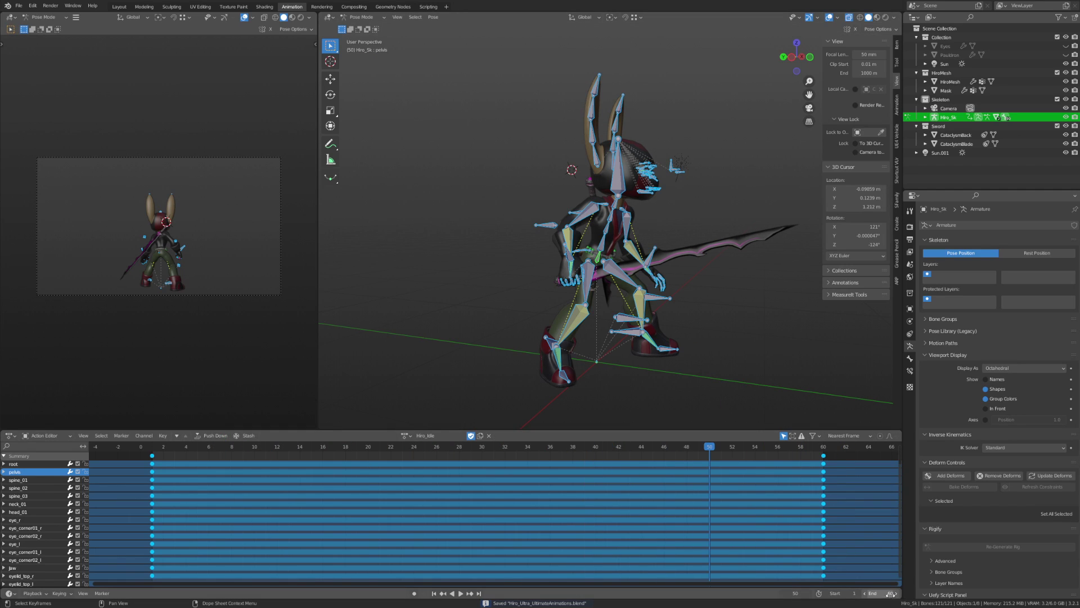
pyautogui.moveTo(868, 594); pyautogui.dragTo(847, 594)
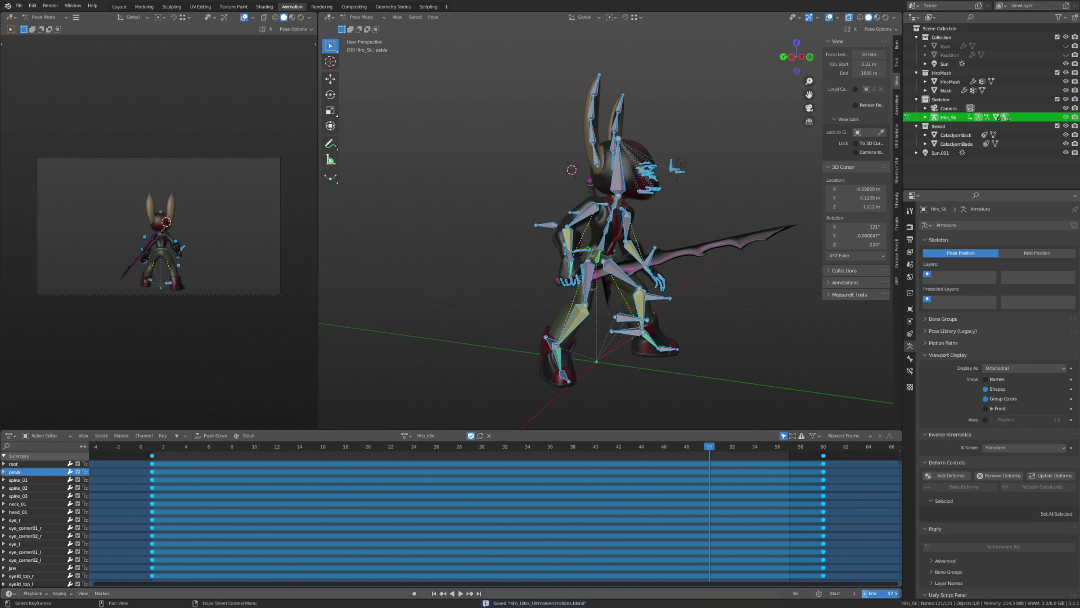
pyautogui.click(866, 595)
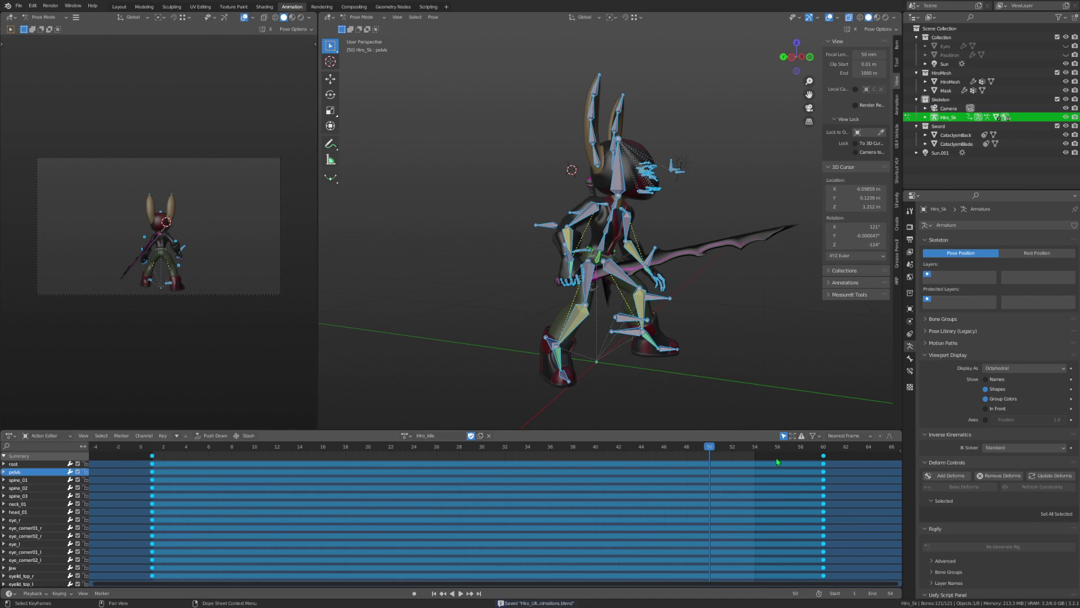
pyautogui.click(824, 455)
# Set playback end to 53 and move the final keys to frame 54.
pyautogui.moveTo(824, 456); pyautogui.dragTo(760, 459)
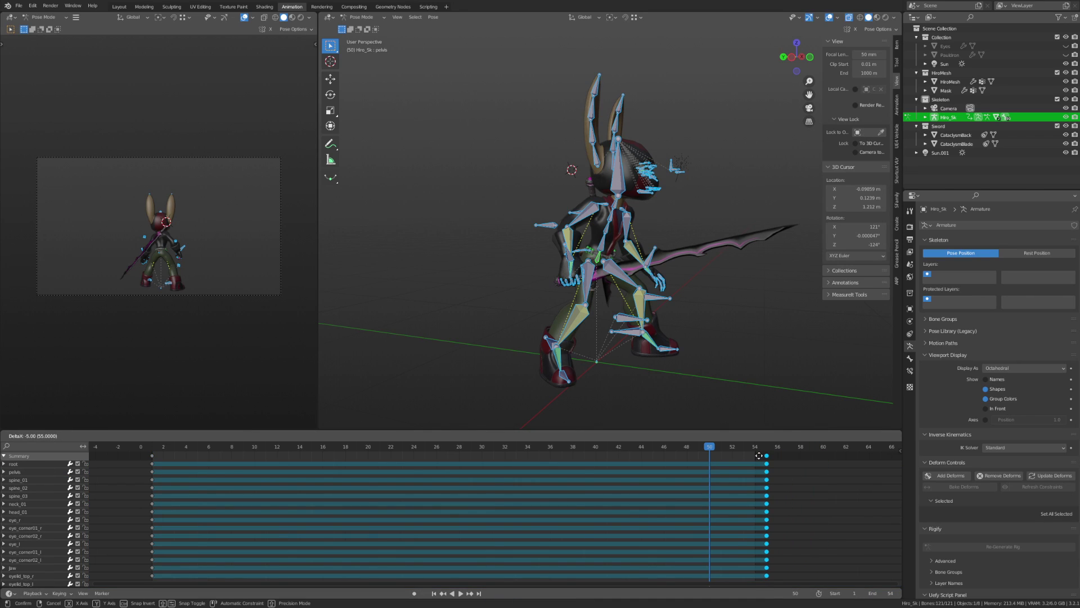
pyautogui.press('space')
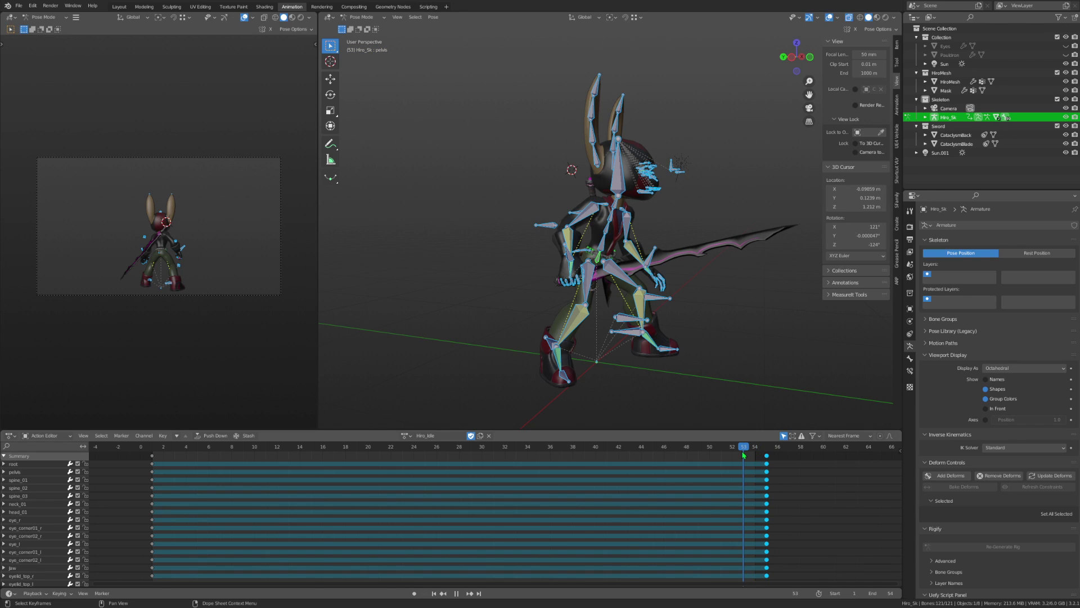
pyautogui.click(867, 592)
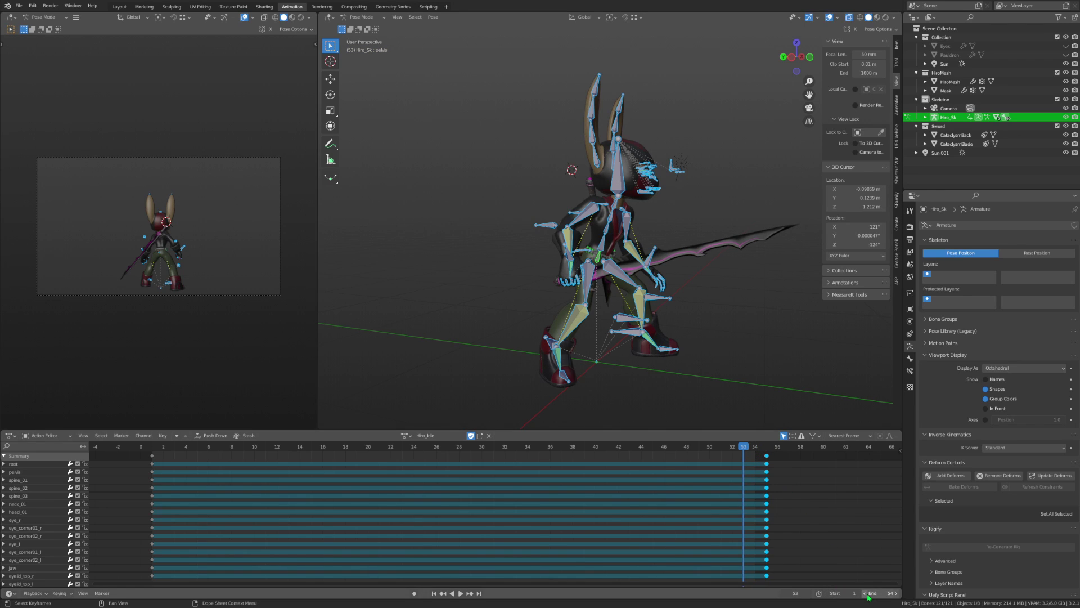
pyautogui.press('g')
pyautogui.click(765, 494)
# Review the loop playback and scrub to around frame 26.
pyautogui.moveTo(731, 270)
pyautogui.mouseDown(button='middle')
pyautogui.moveTo(663, 273)
pyautogui.moveTo(619, 259)
pyautogui.mouseUp(button='middle')
pyautogui.scroll(3, 619, 258)
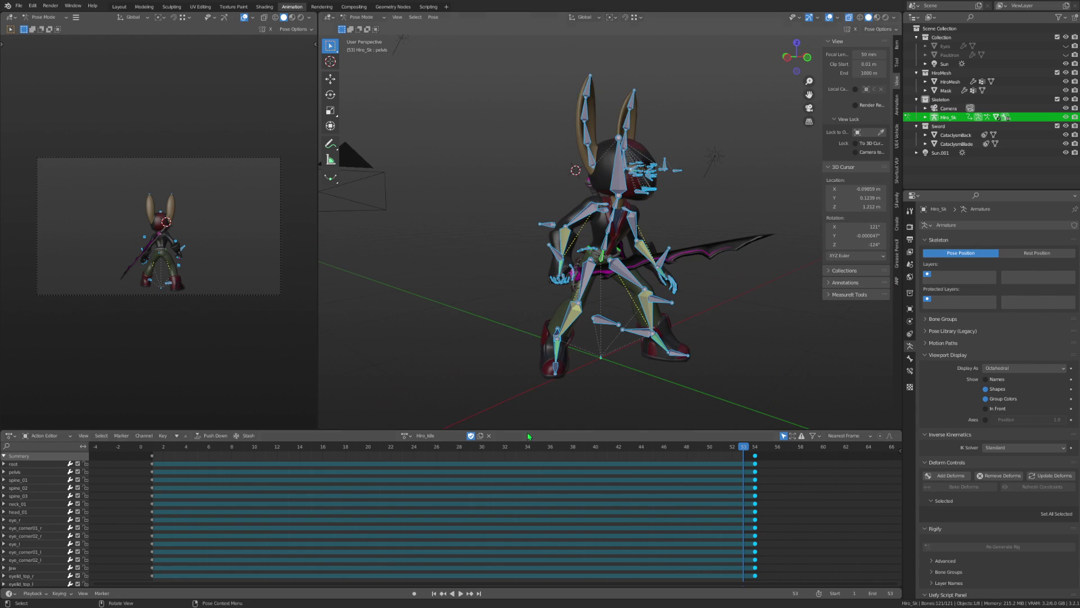
pyautogui.moveTo(462, 454)
pyautogui.mouseDown()
pyautogui.moveTo(734, 459)
pyautogui.moveTo(394, 450)
pyautogui.moveTo(451, 443)
pyautogui.mouseUp()
pyautogui.press('space')
pyautogui.press('space')
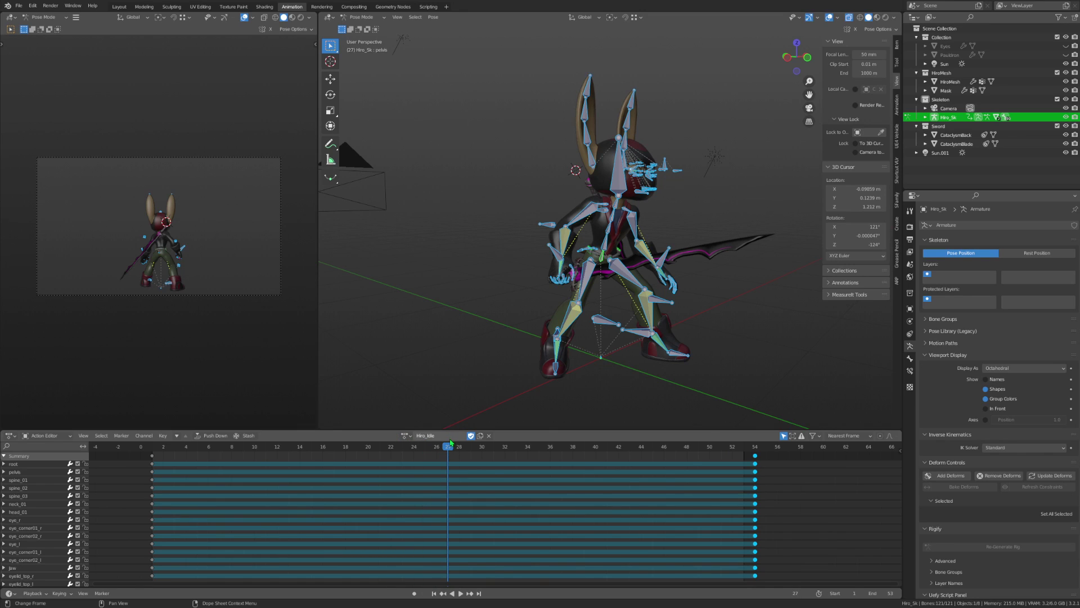
pyautogui.moveTo(450, 453); pyautogui.dragTo(435, 457)
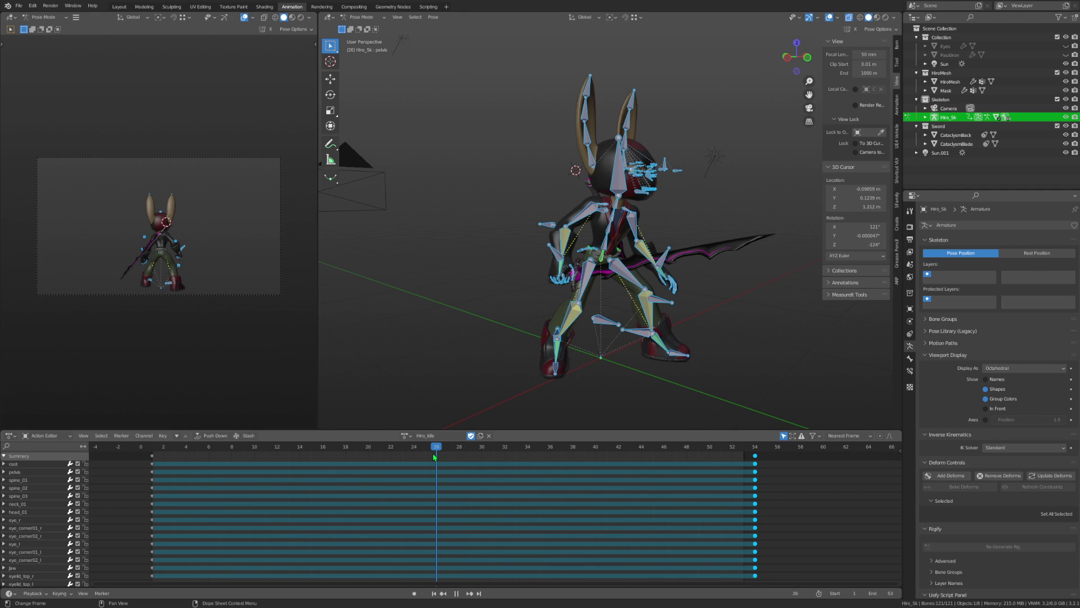
pyautogui.moveTo(562, 304); pyautogui.dragTo(655, 305, button='middle')
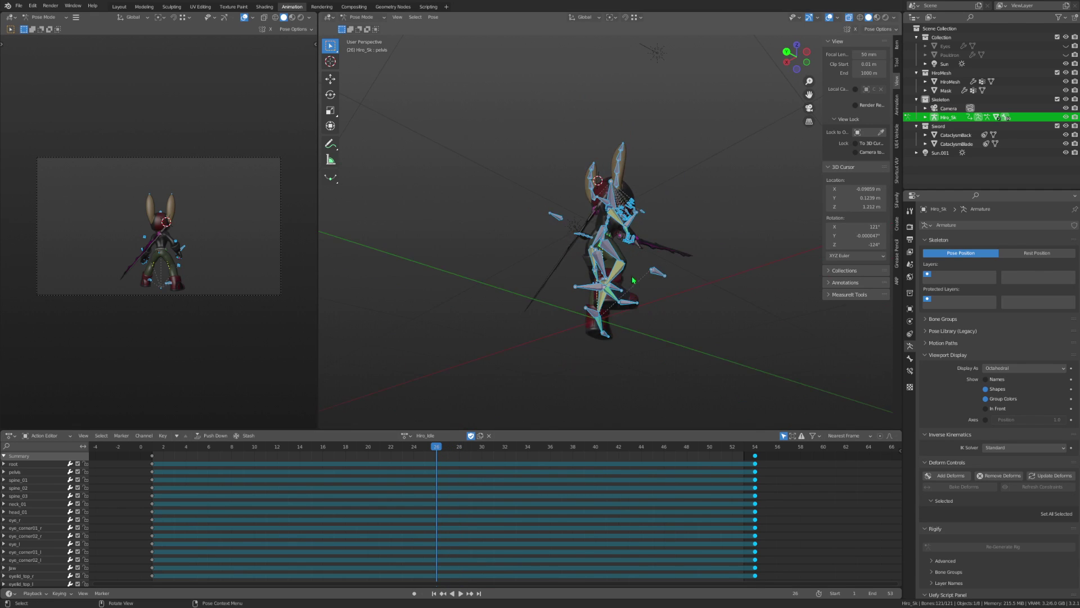
# Key all bones at frame 26, then go to frame 15.
pyautogui.press('i')
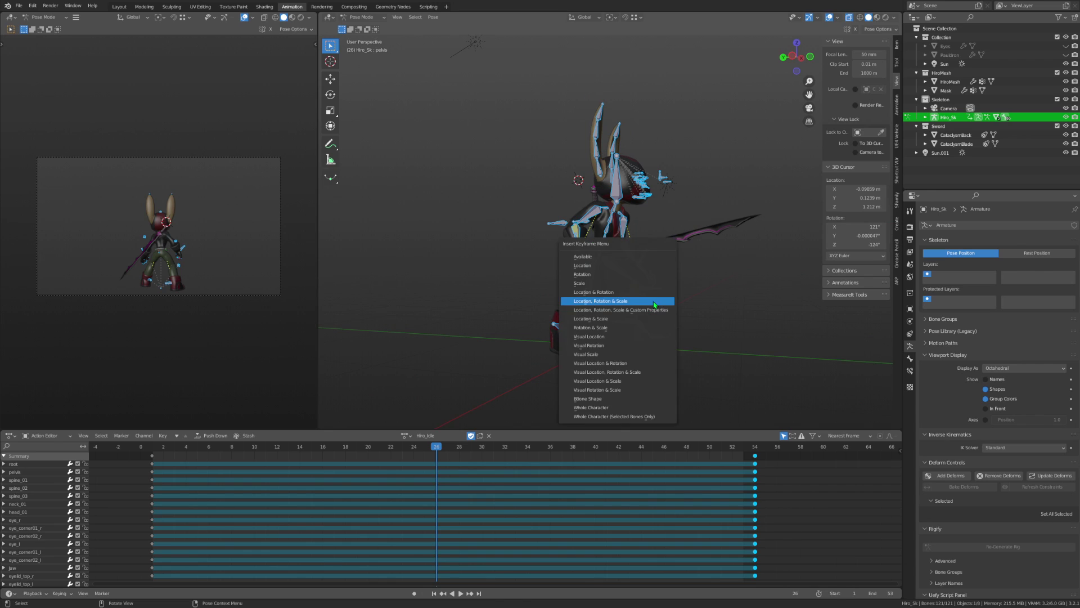
pyautogui.click(655, 303)
pyautogui.click(316, 447)
pyautogui.scroll(2, 585, 327)
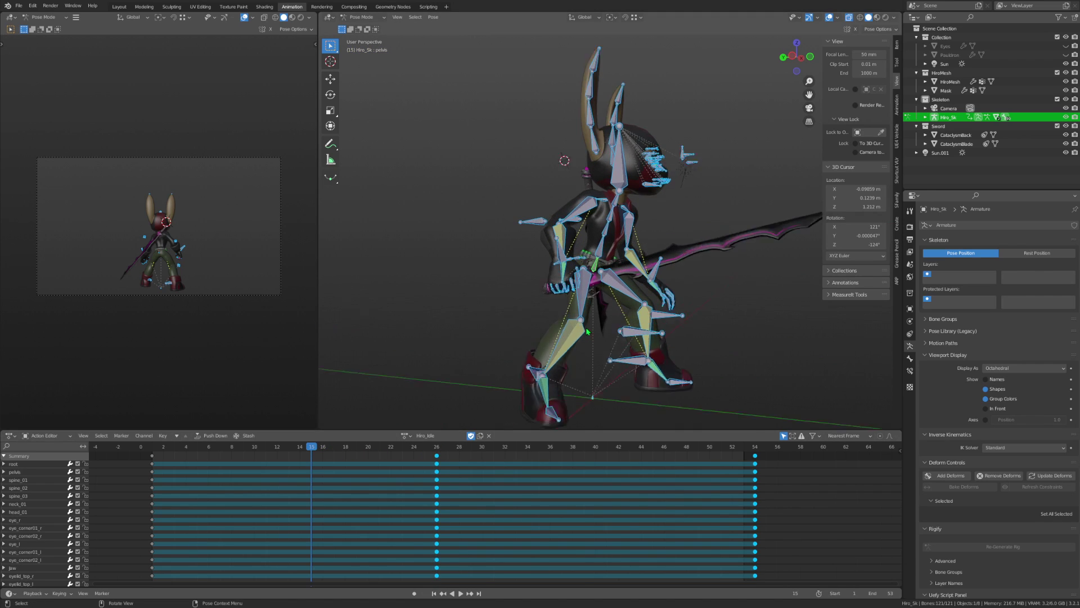
pyautogui.scroll(2, 586, 326)
# Rotate and move the pelvis bone at frame 15 in left orthographic view.
pyautogui.click(591, 270)
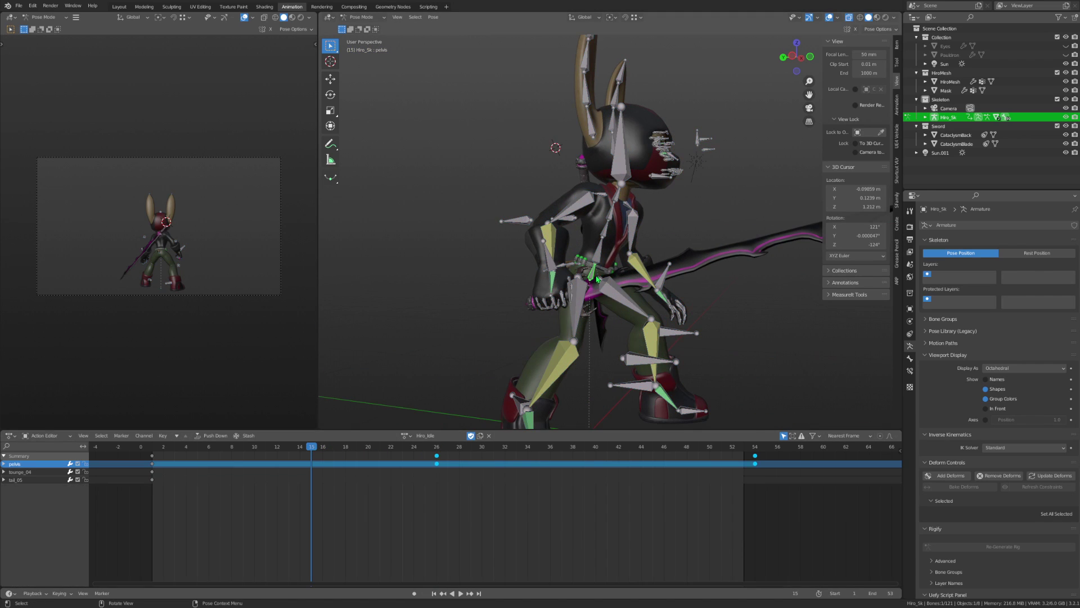
pyautogui.click(793, 56)
pyautogui.press('r')
pyautogui.click(709, 361)
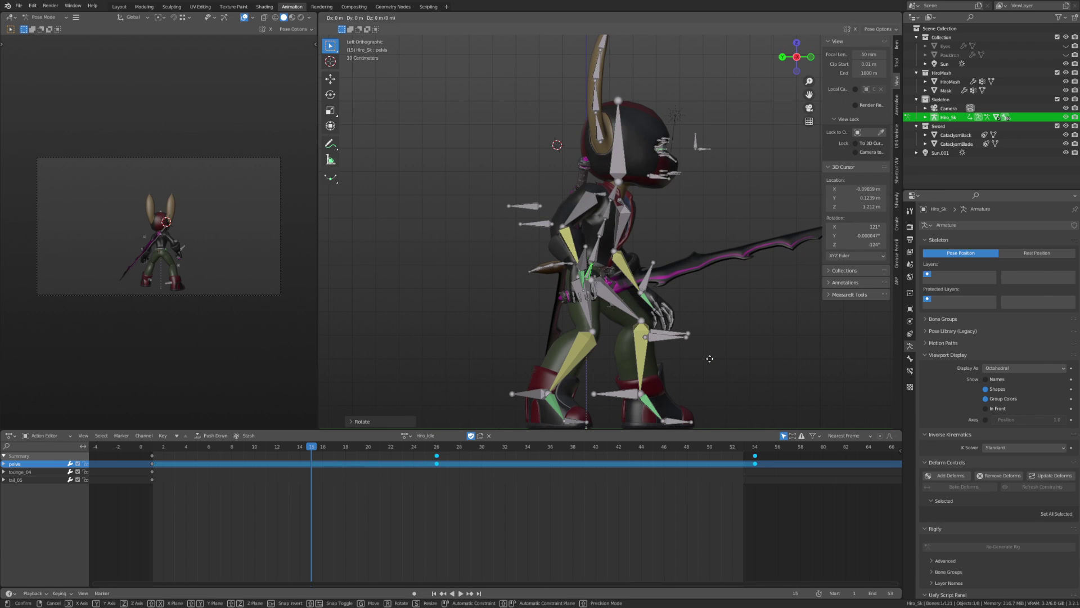
pyautogui.press('g')
pyautogui.click(619, 394)
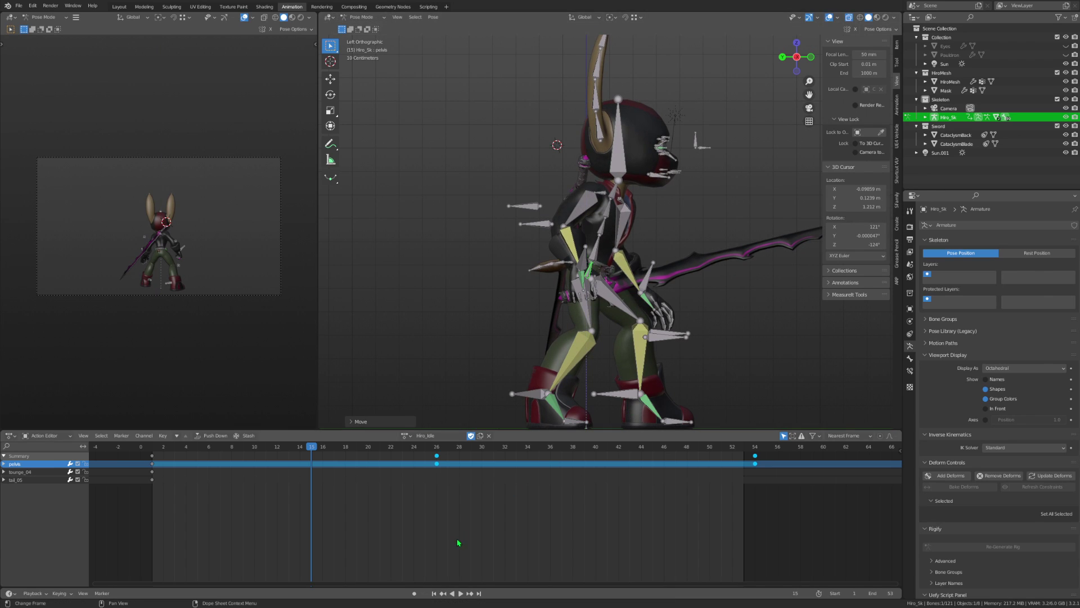
# Turn on auto-keying, key the pelvis pose at frame 15, and play it back.
pyautogui.click(412, 593)
pyautogui.press('i')
pyautogui.click(653, 329)
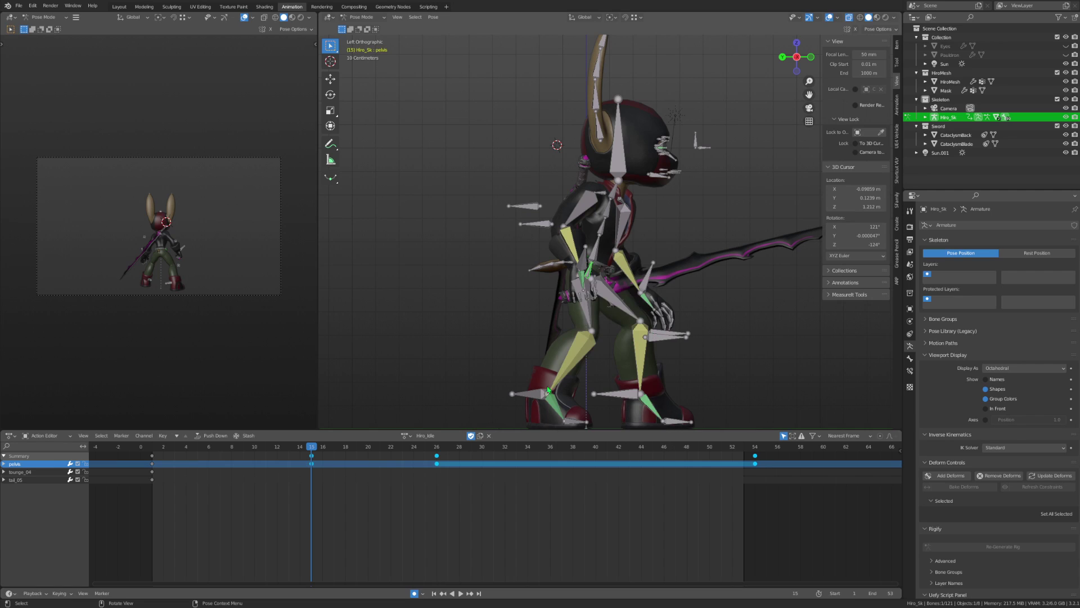
pyautogui.press('space')
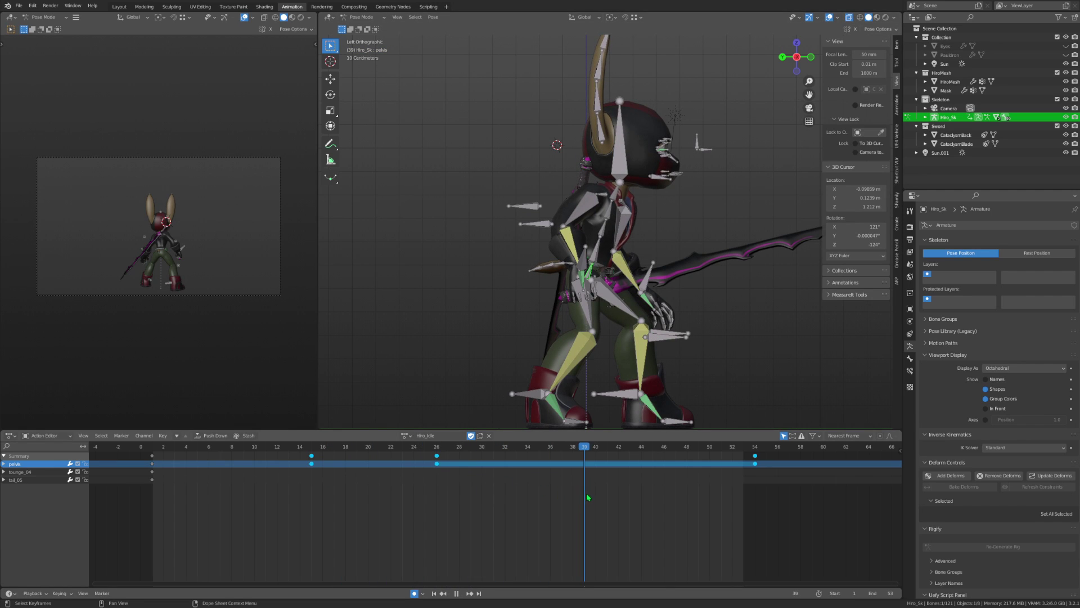
# Rotate and reposition the pelvis at frame 40, then select spine_01 and stop playback.
pyautogui.press('r')
pyautogui.click(701, 315)
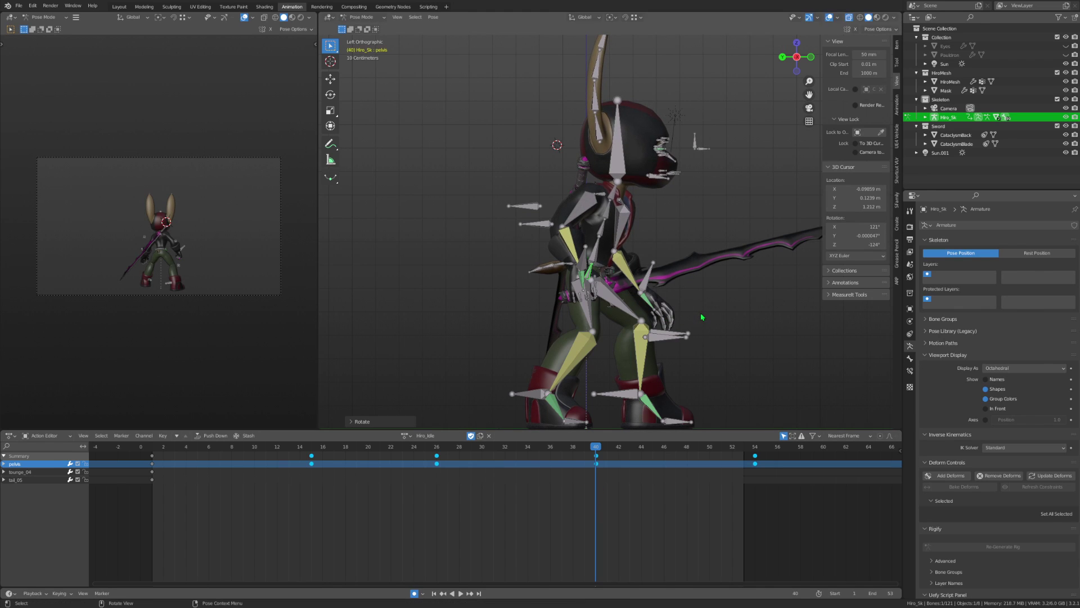
pyautogui.press('g')
pyautogui.click(701, 312)
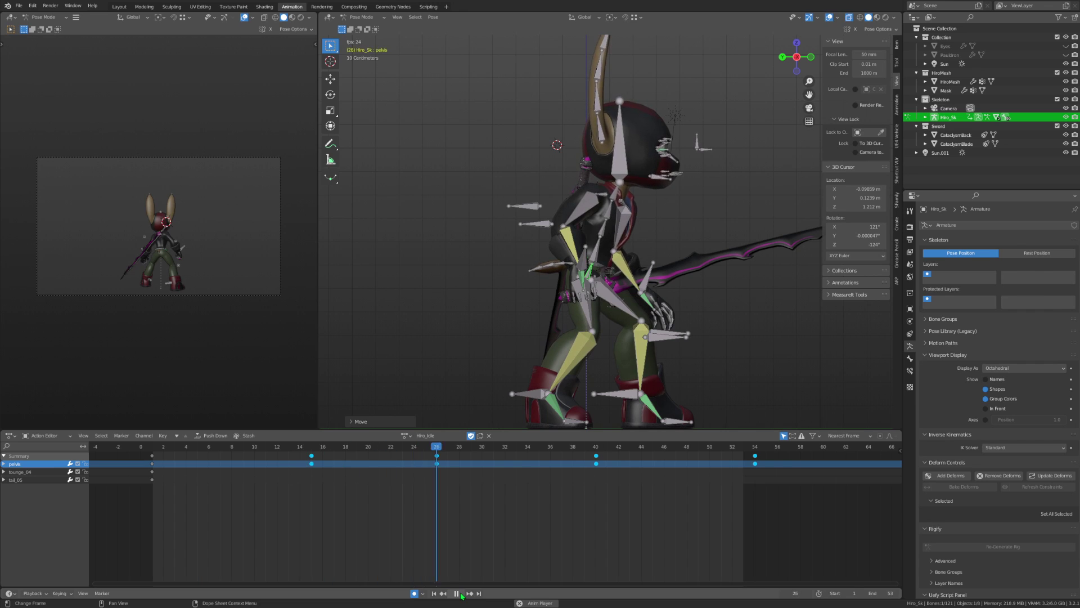
pyautogui.moveTo(619, 360)
pyautogui.mouseDown(button='middle')
pyautogui.moveTo(542, 365)
pyautogui.moveTo(553, 349)
pyautogui.mouseUp(button='middle')
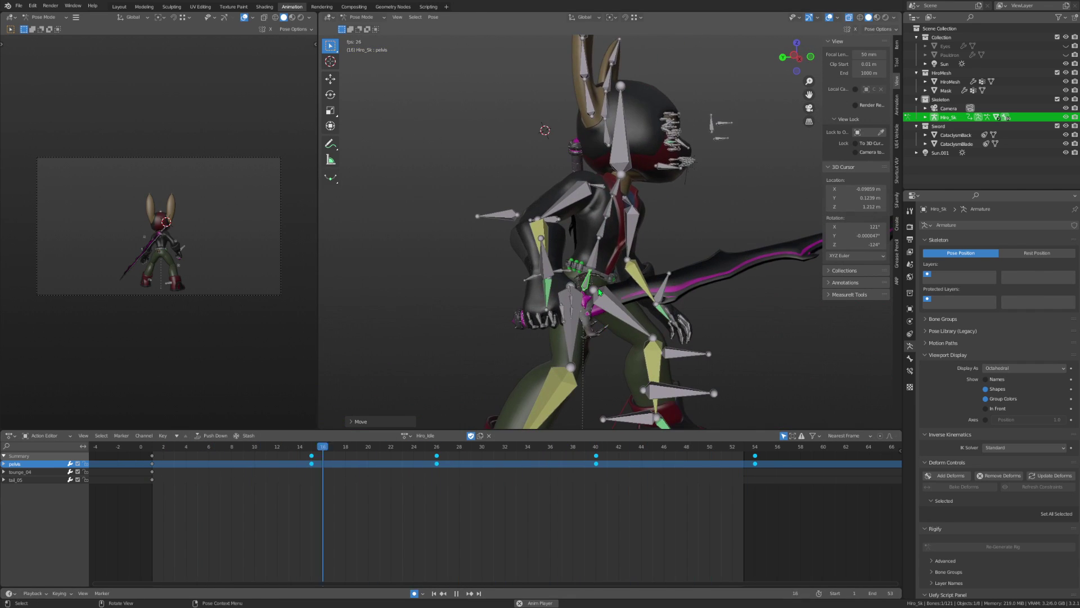
pyautogui.click(553, 349)
pyautogui.click(455, 593)
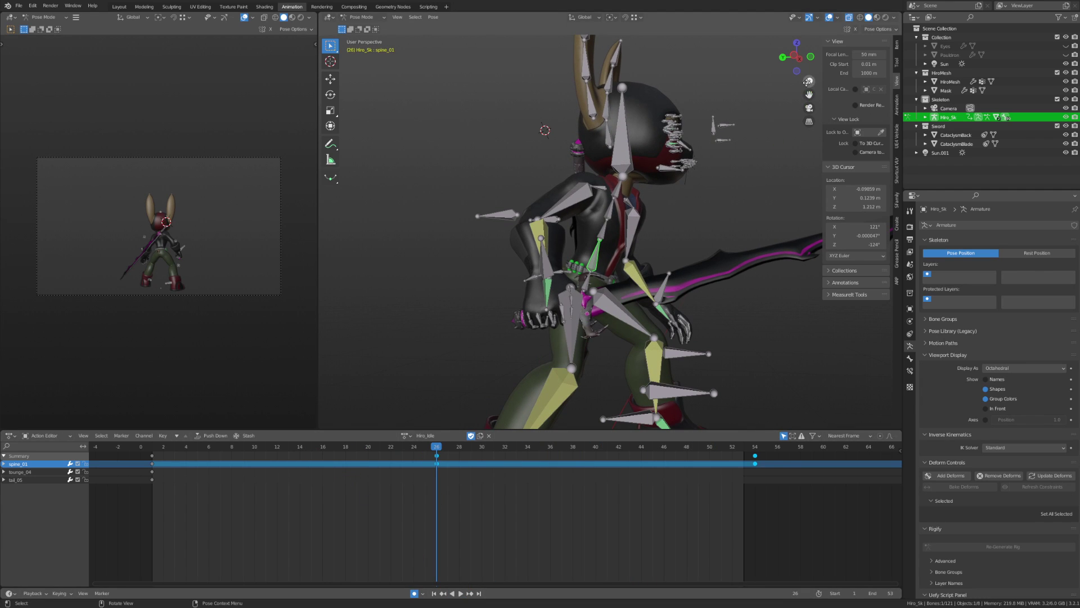
# Tilt spine_01 in side orthographic view and preview the motion across frames 13–40.
pyautogui.click(799, 58)
pyautogui.press('r')
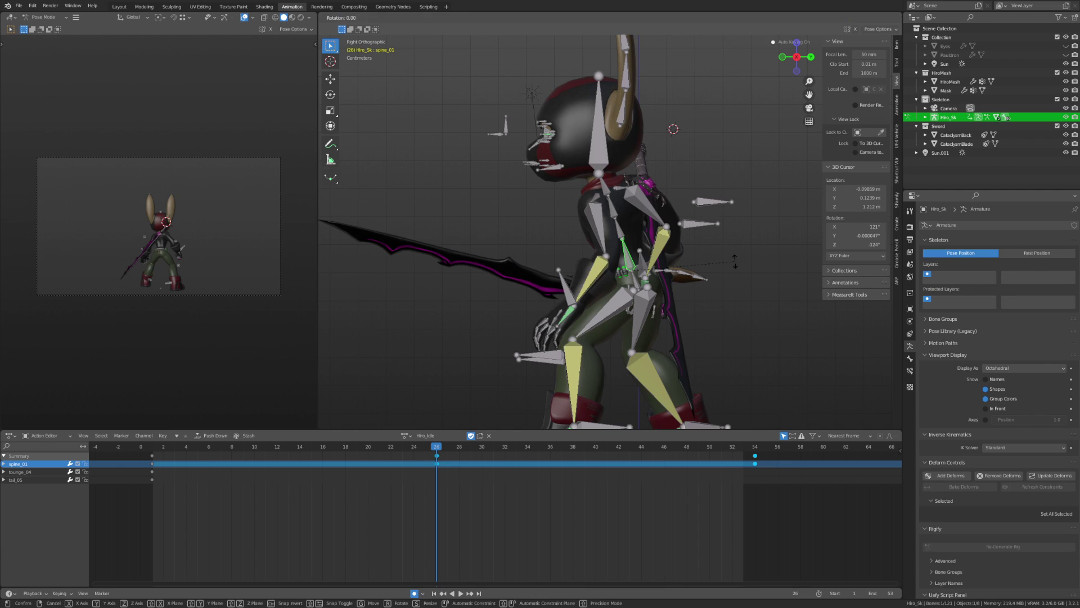
pyautogui.click(736, 272)
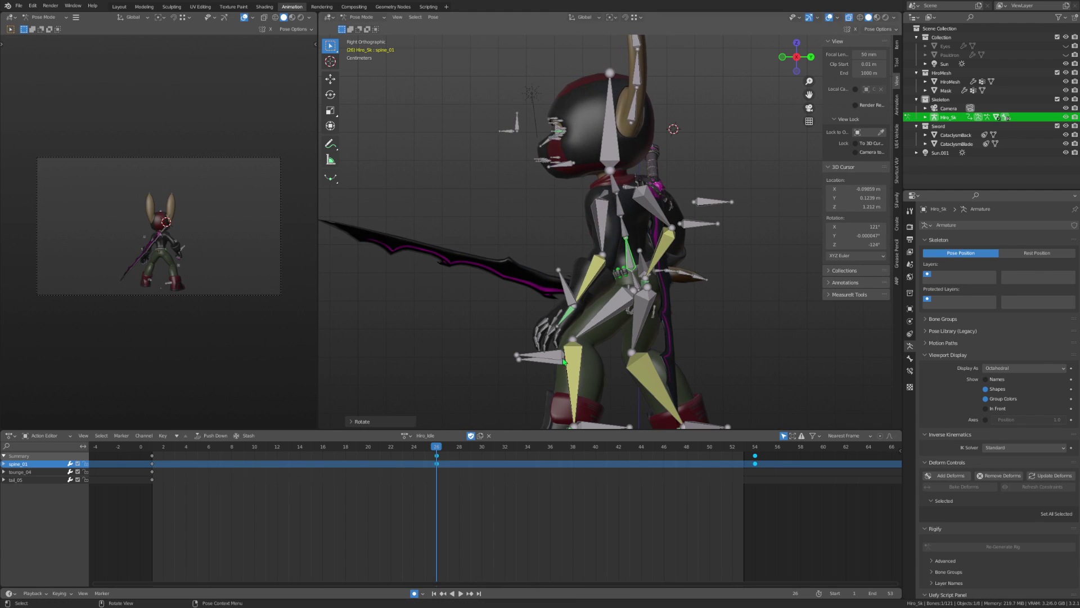
pyautogui.click(295, 454)
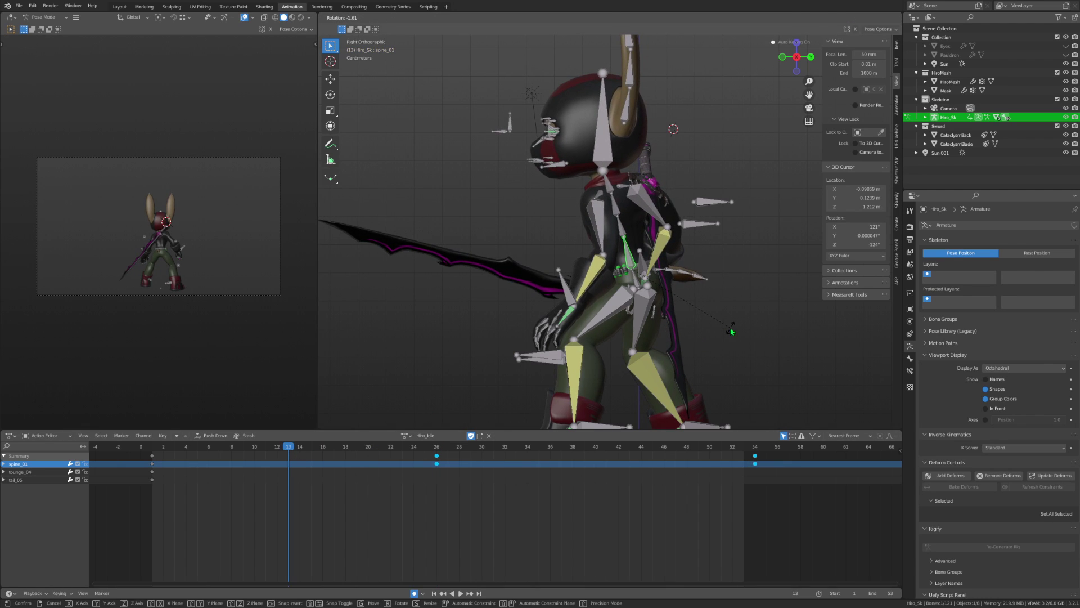
pyautogui.click(596, 467)
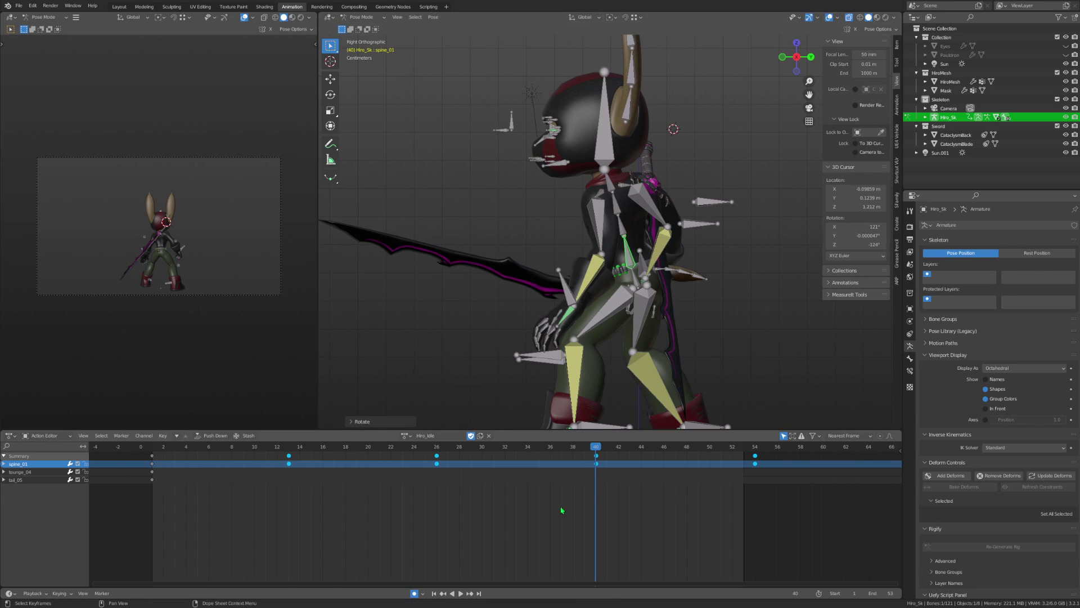
pyautogui.click(461, 593)
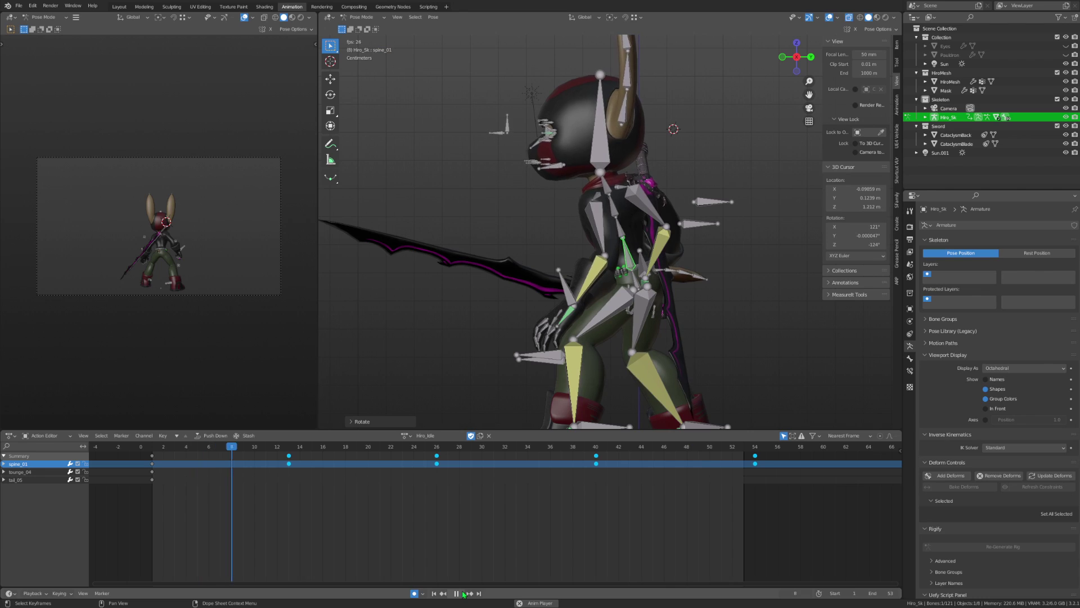
pyautogui.click(456, 593)
# Delete spine_01's keyframes from frame 12 to 40.
pyautogui.moveTo(612, 513); pyautogui.dragTo(251, 454)
pyautogui.press('x')
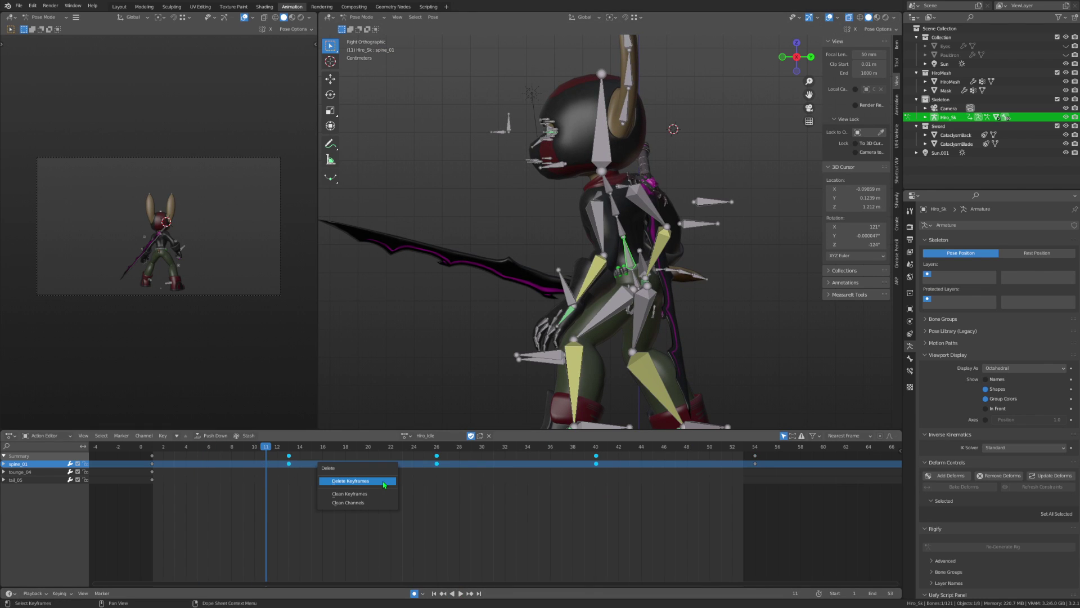
pyautogui.click(384, 482)
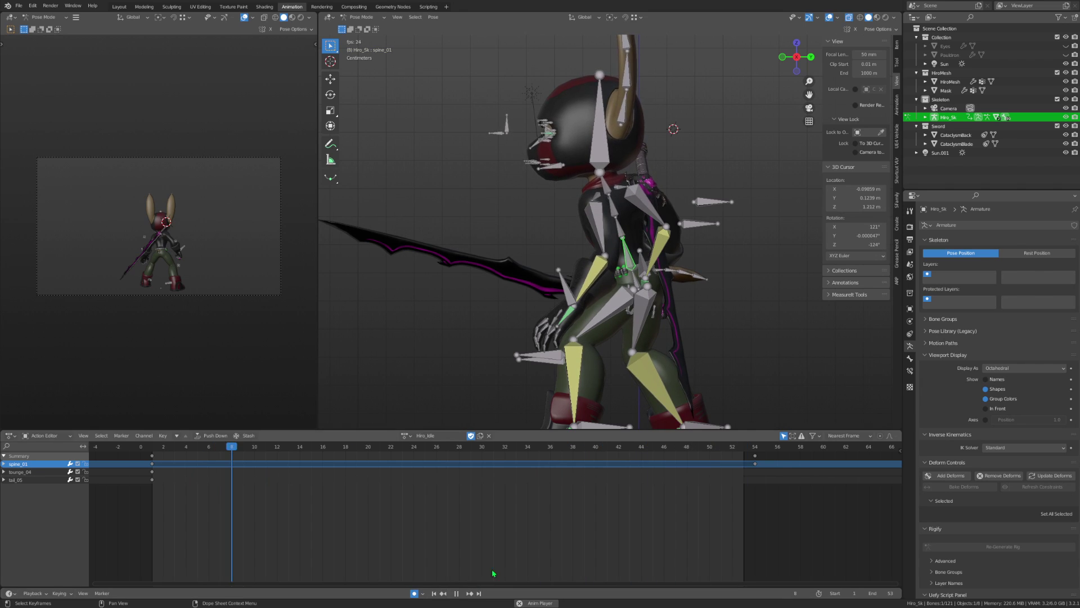
# Rotate spine_02 slightly at frames 13 and 42.
pyautogui.click(622, 228)
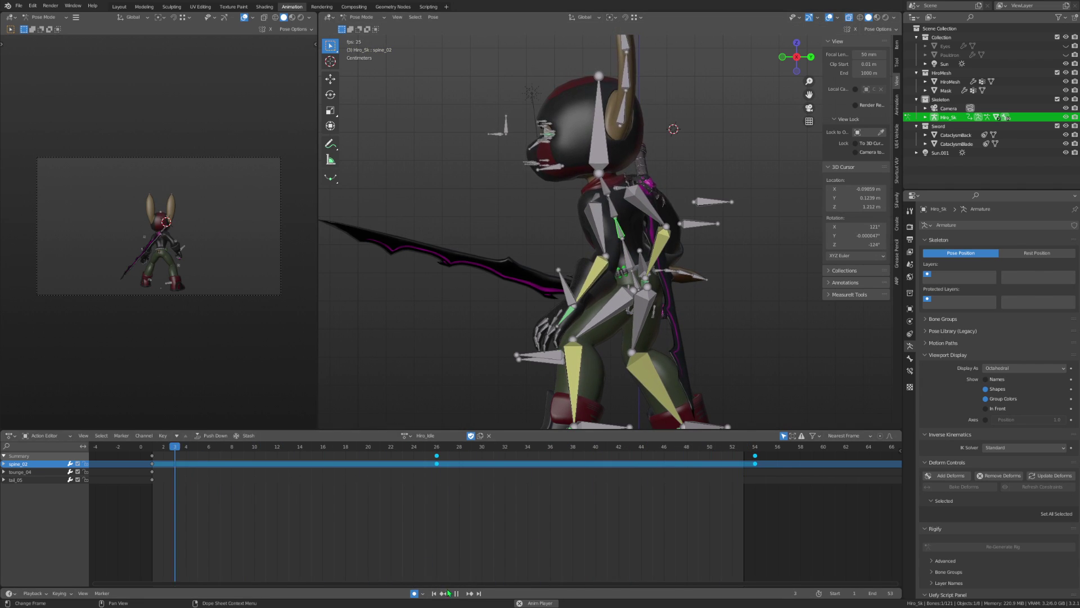
pyautogui.press('space')
pyautogui.press('r')
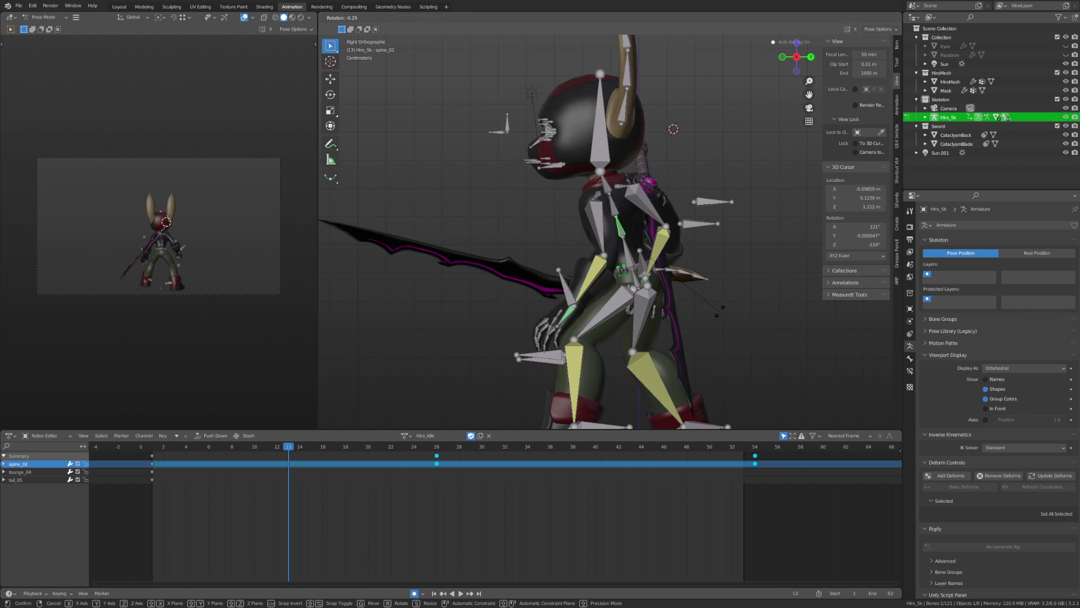
pyautogui.click(721, 309)
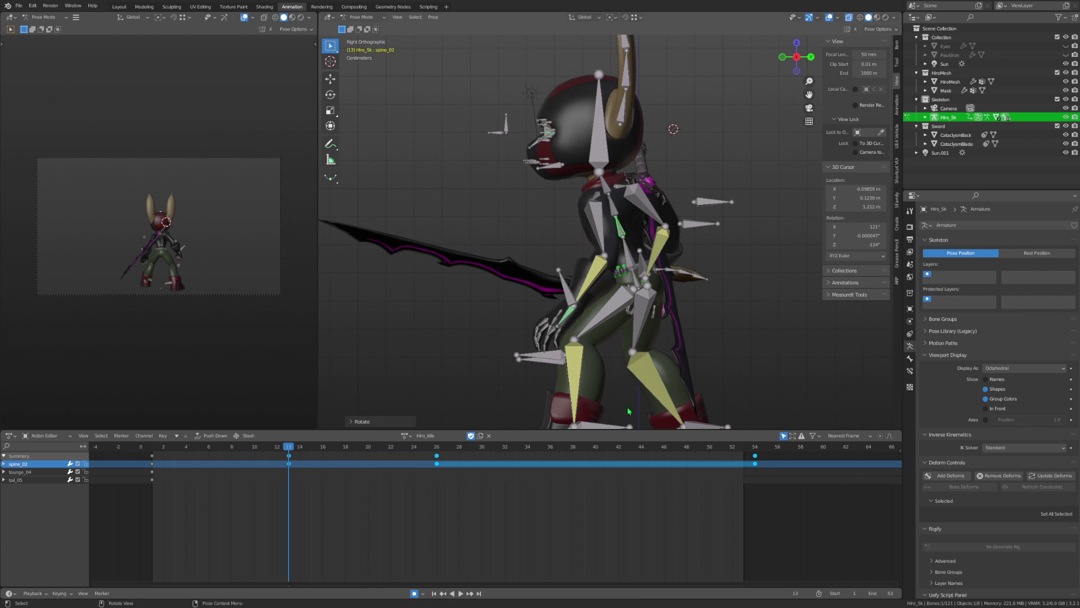
pyautogui.press('r')
pyautogui.click(726, 349)
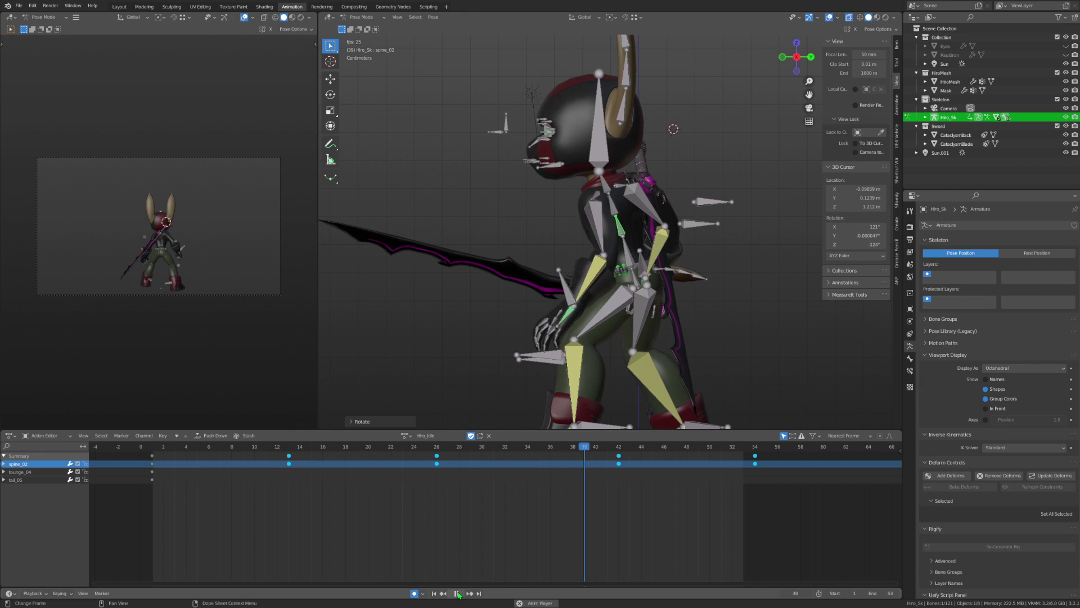
pyautogui.moveTo(495, 315)
pyautogui.mouseDown(button='middle')
pyautogui.moveTo(602, 320)
pyautogui.moveTo(644, 285)
pyautogui.moveTo(664, 321)
pyautogui.moveTo(731, 326)
pyautogui.mouseUp(button='middle')
# Raise both hand_ik_l and hand_ik_r controls vertically at frame 14.
pyautogui.click(663, 321)
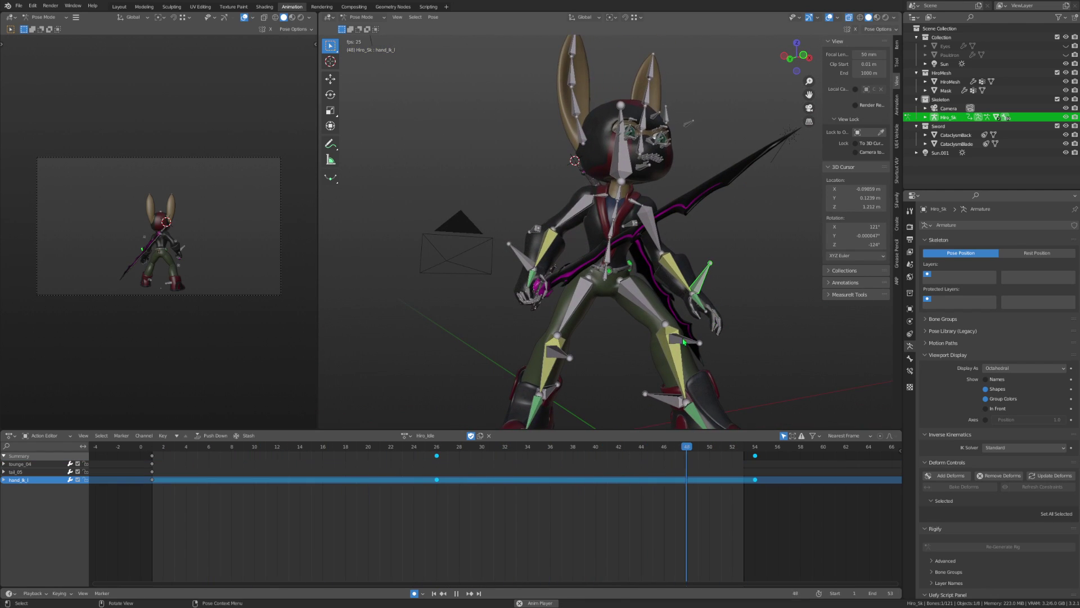
pyautogui.click(456, 594)
pyautogui.keyDown('shift'); pyautogui.click(527, 265); pyautogui.keyUp('shift')
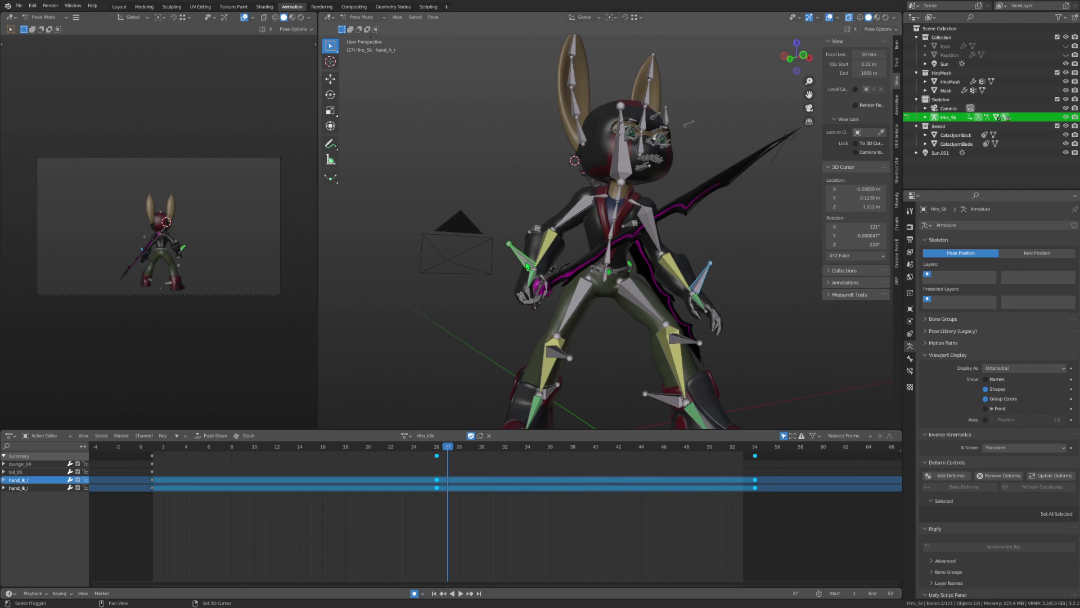
pyautogui.click(300, 446)
pyautogui.press('g')
pyautogui.press('z')
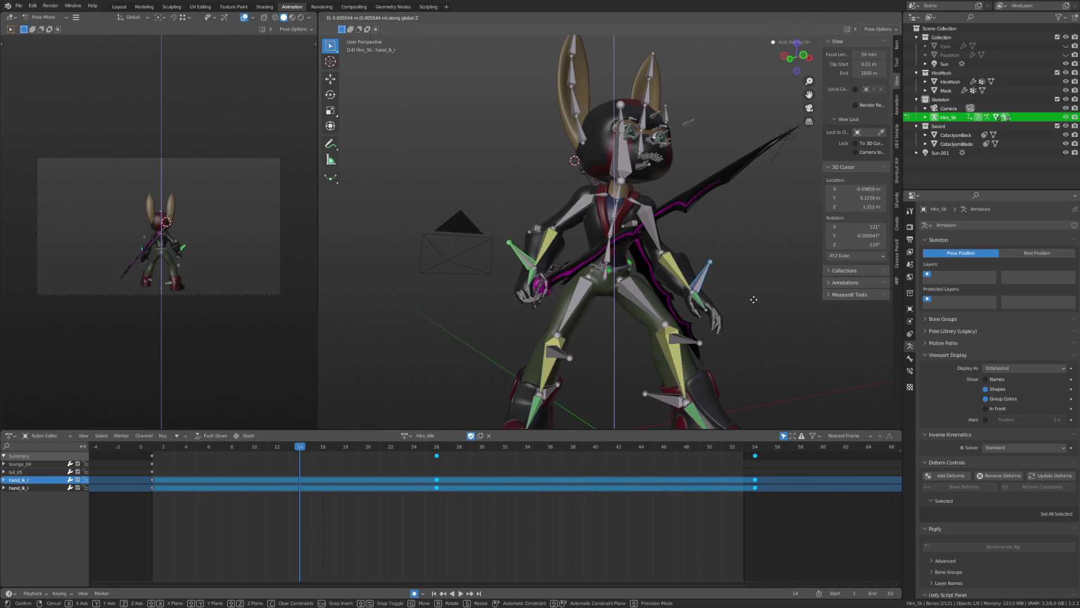
pyautogui.click(754, 300)
# Rotate hand_ik_l, then copy the frame-14 hand keys to frame 42.
pyautogui.click(700, 282)
pyautogui.press('r')
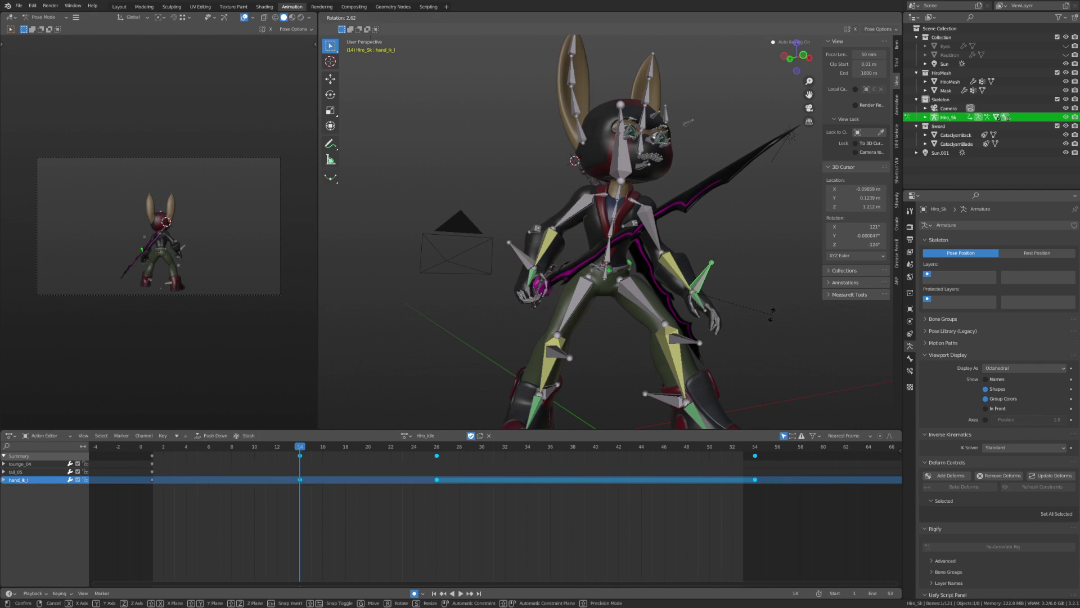
pyautogui.click(656, 322)
pyautogui.keyDown('shift'); pyautogui.click(535, 260); pyautogui.keyUp('shift')
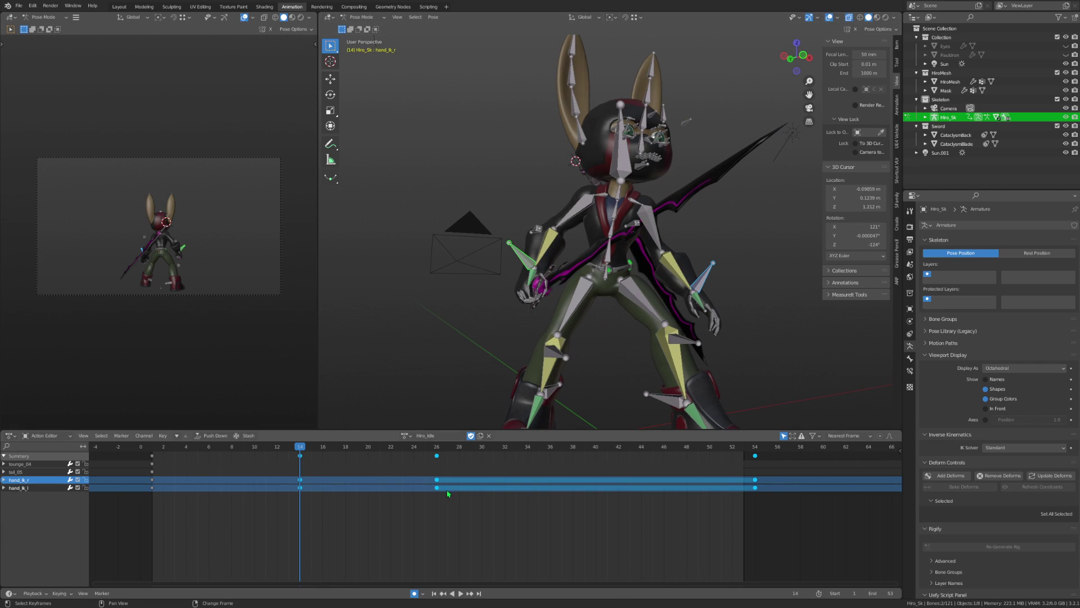
pyautogui.moveTo(331, 513); pyautogui.dragTo(259, 442)
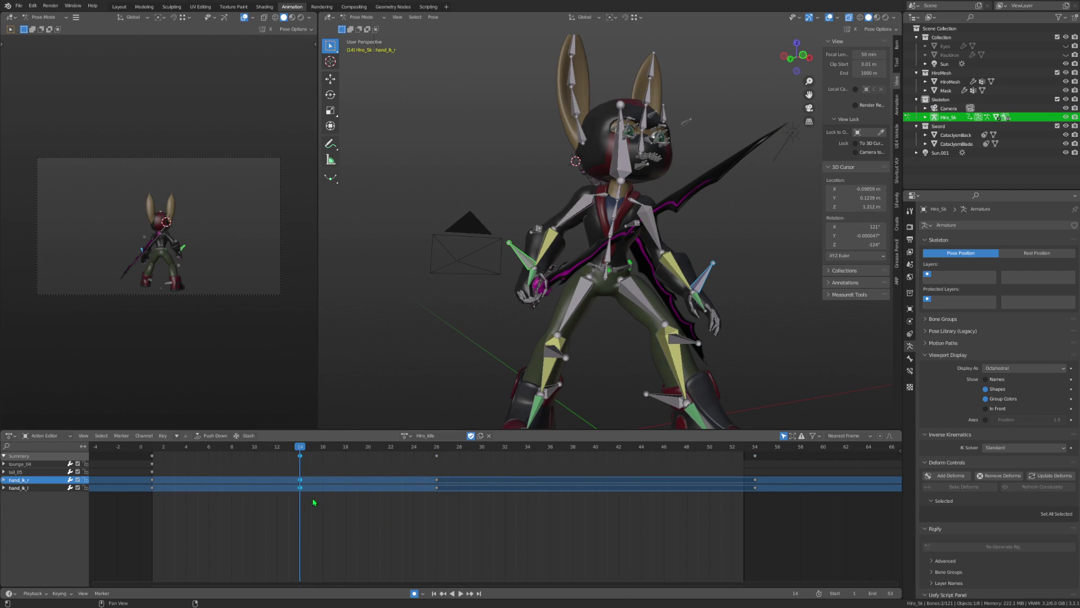
pyautogui.moveTo(313, 476); pyautogui.dragTo(633, 484)
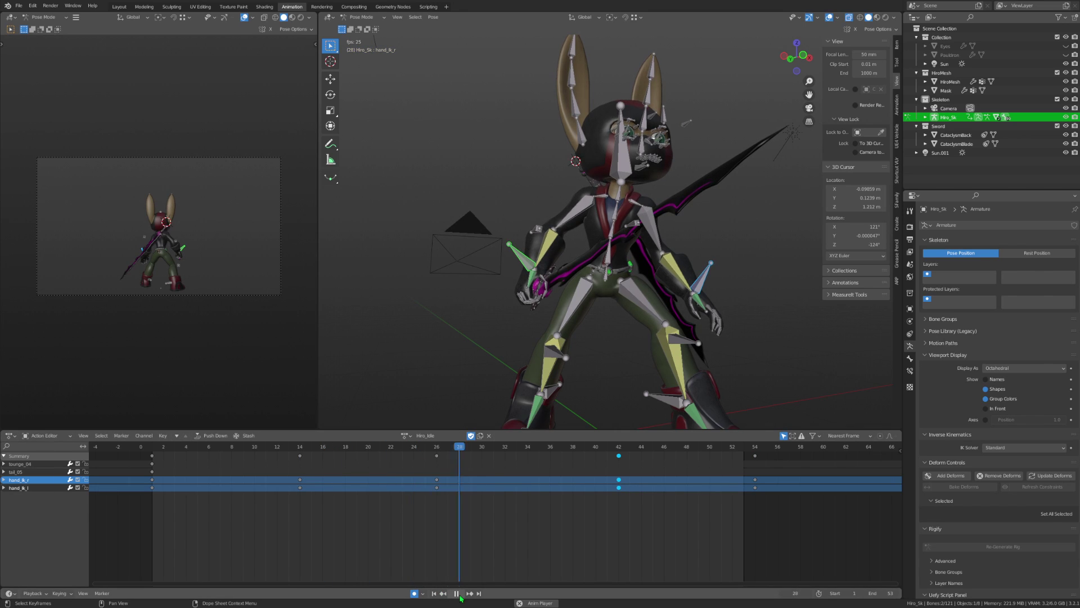
pyautogui.moveTo(696, 287); pyautogui.dragTo(726, 312, button='middle')
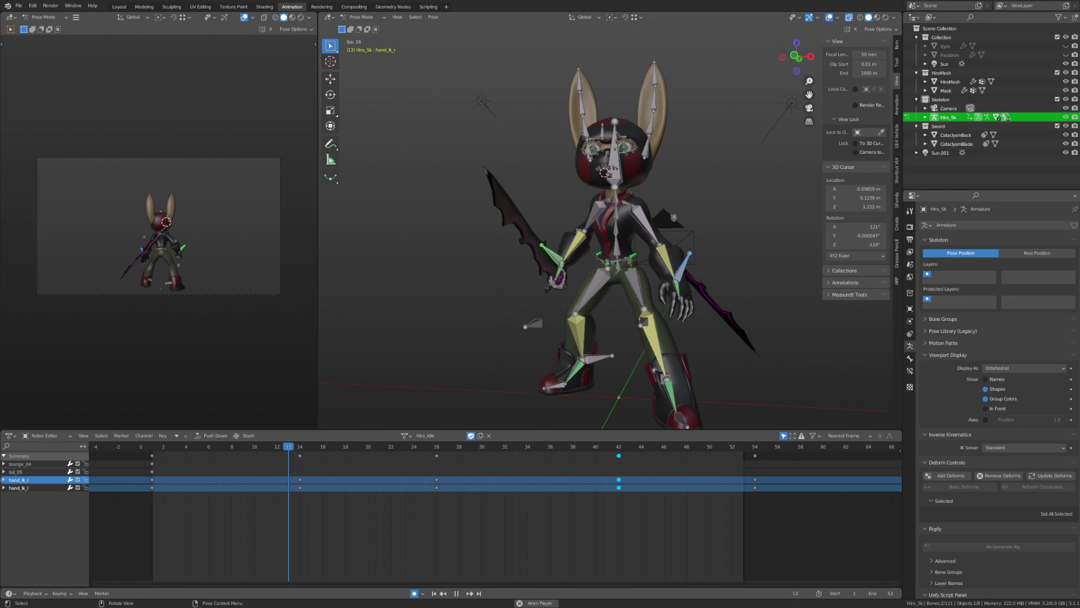
pyautogui.moveTo(726, 313)
pyautogui.mouseDown(button='middle')
pyautogui.moveTo(569, 287)
pyautogui.moveTo(679, 307)
pyautogui.moveTo(572, 261)
pyautogui.moveTo(554, 231)
pyautogui.mouseUp(button='middle')
# Reposition the right and left elbow IK controls at frame 14.
pyautogui.click(553, 230)
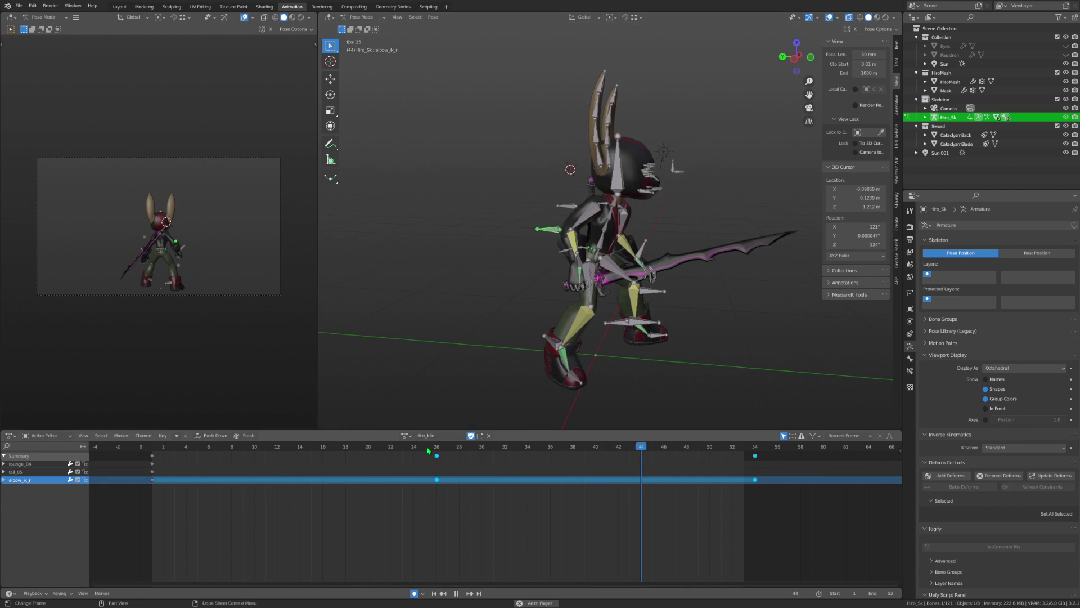
pyautogui.press('space')
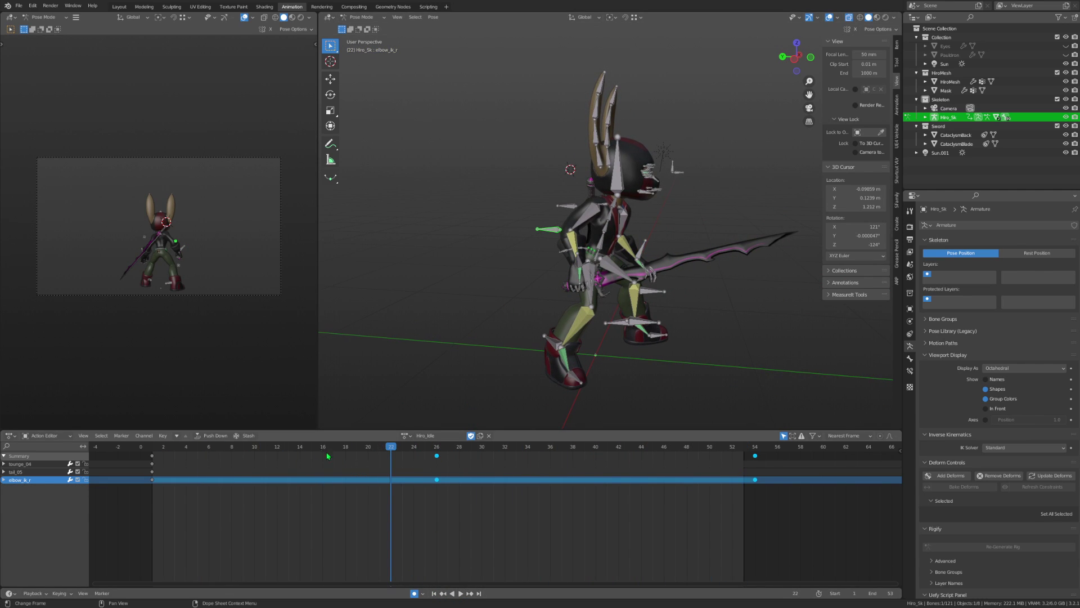
pyautogui.click(300, 446)
pyautogui.moveTo(618, 258)
pyautogui.mouseDown(button='middle')
pyautogui.moveTo(688, 248)
pyautogui.moveTo(563, 253)
pyautogui.mouseUp(button='middle')
pyautogui.press('g')
pyautogui.click(688, 249)
pyautogui.click(557, 250)
pyautogui.press('g')
pyautogui.click(512, 341)
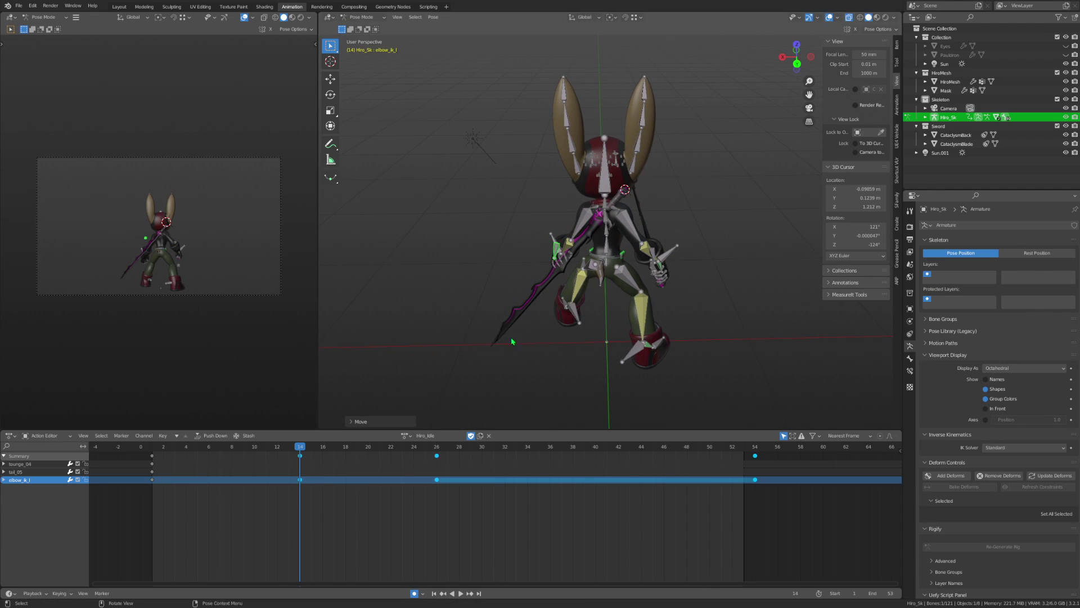
# Duplicate the frame-14 elbow IK keys to frame 42.
pyautogui.moveTo(381, 507); pyautogui.dragTo(278, 439)
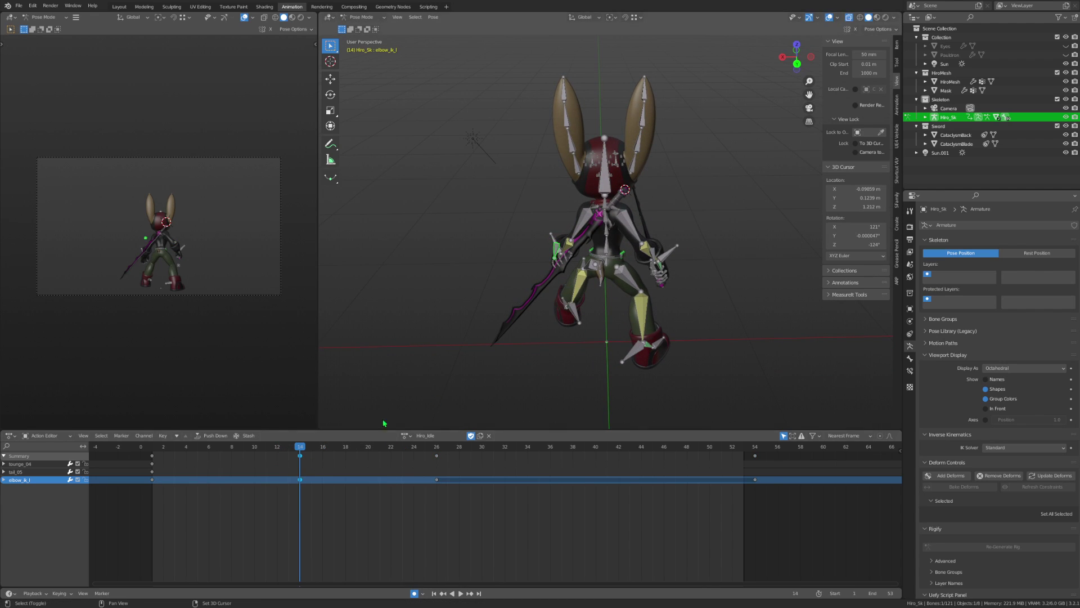
pyautogui.moveTo(640, 273); pyautogui.dragTo(699, 234, button='middle')
pyautogui.keyDown('shift'); pyautogui.click(675, 227); pyautogui.keyUp('shift')
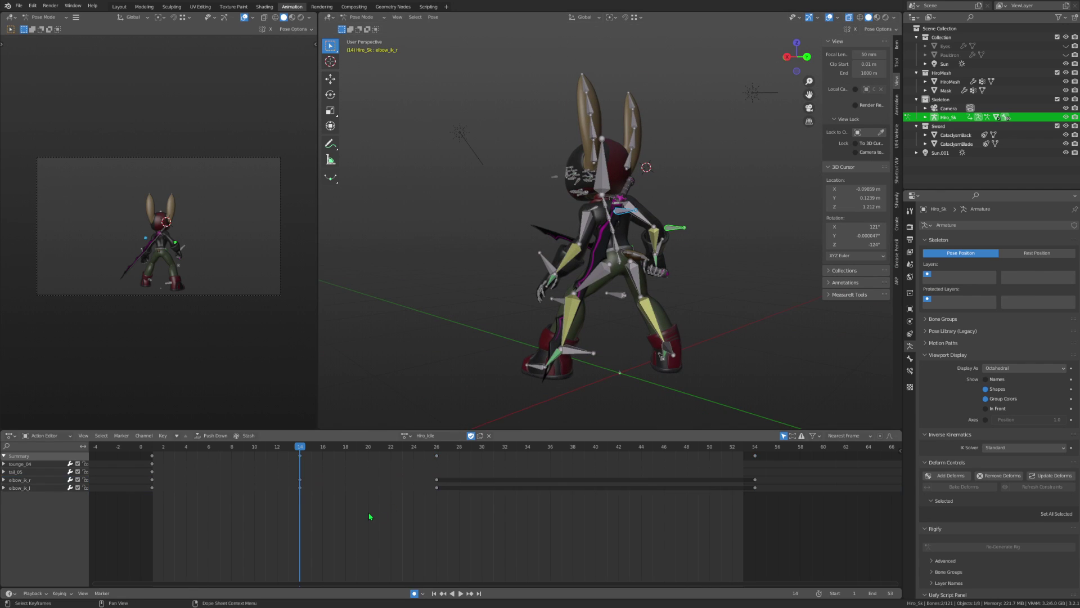
pyautogui.moveTo(362, 536); pyautogui.dragTo(274, 467)
pyautogui.hotkey('shift', 'd')
pyautogui.click(622, 484)
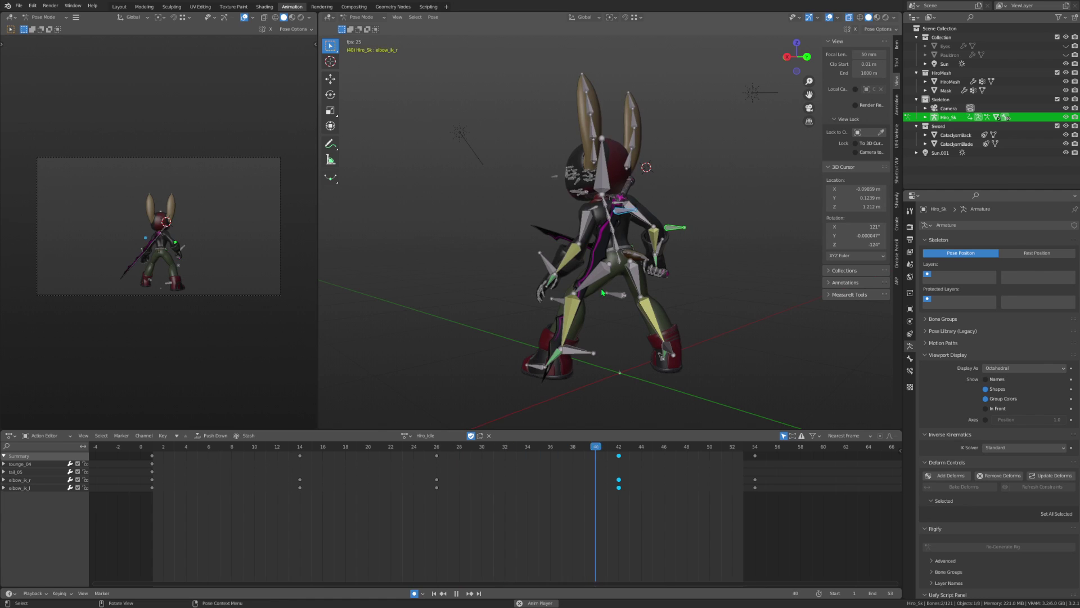
pyautogui.moveTo(568, 270)
pyautogui.mouseDown(button='middle')
pyautogui.moveTo(514, 277)
pyautogui.moveTo(509, 315)
pyautogui.mouseUp(button='middle')
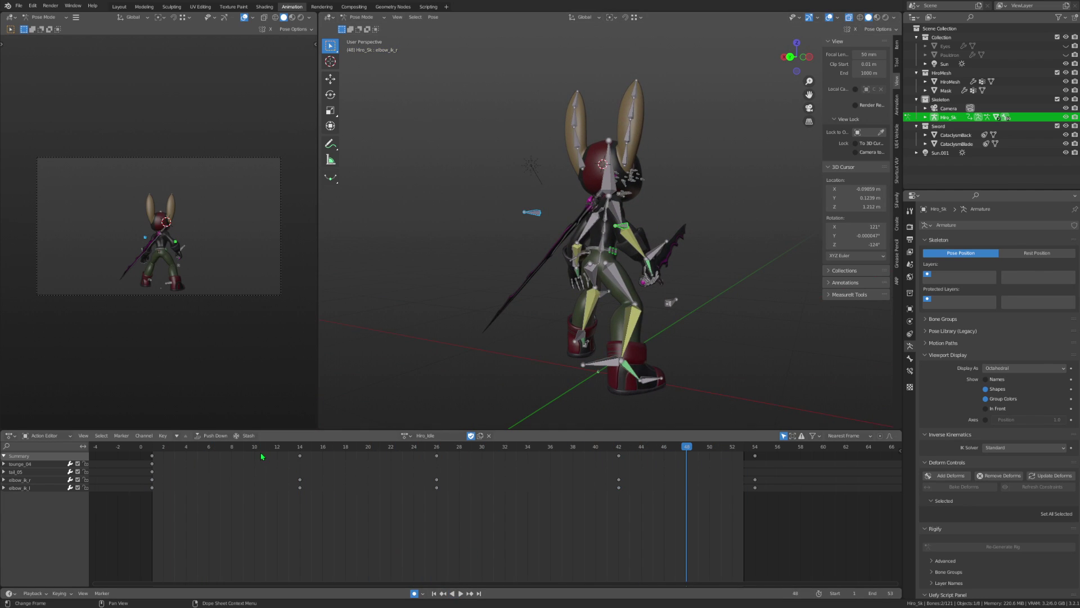
pyautogui.moveTo(492, 358); pyautogui.dragTo(556, 340, button='middle')
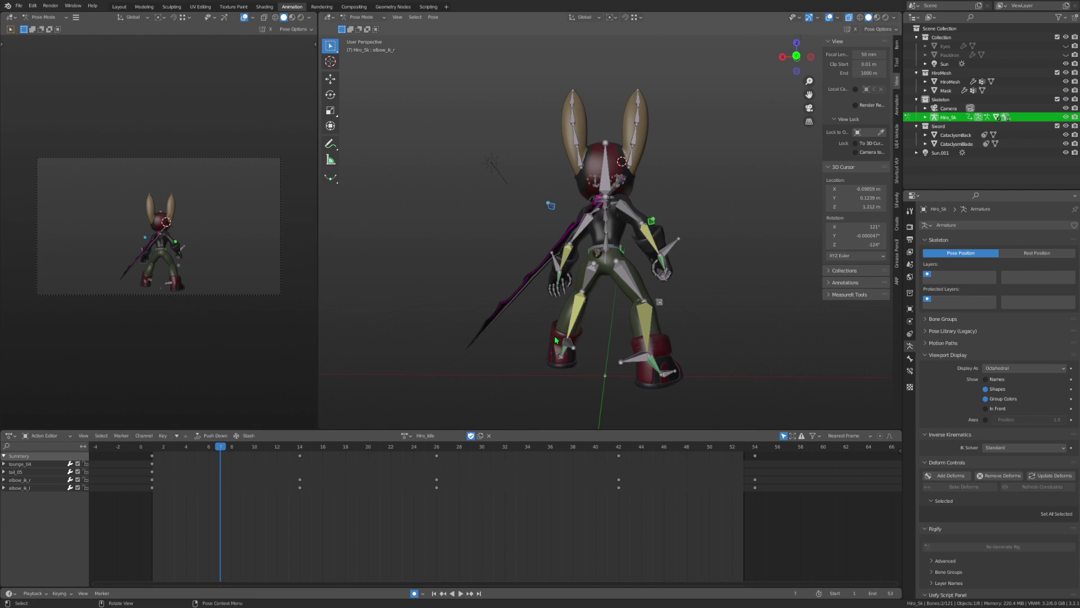
# Key location, rotation and scale of the arm controls and slide those keys to frame 42.
pyautogui.press('i')
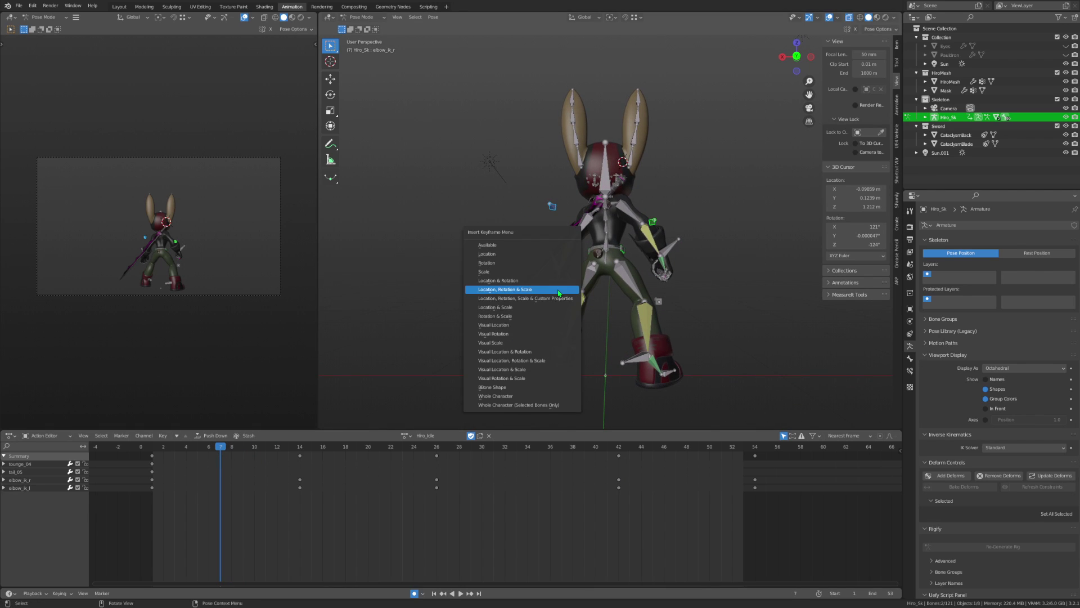
pyautogui.click(559, 293)
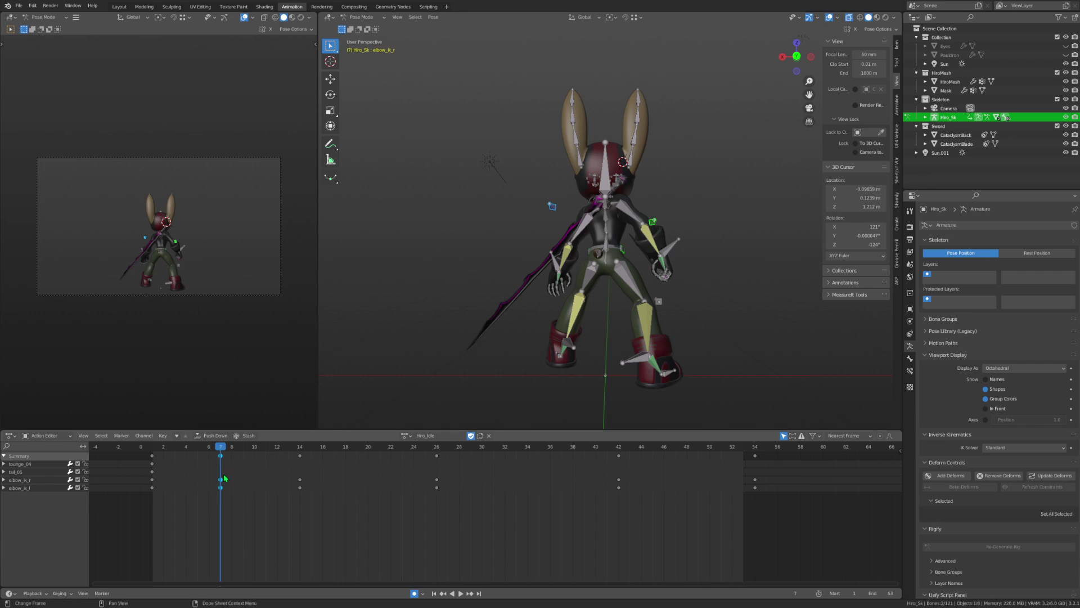
pyautogui.press('g')
pyautogui.click(314, 494)
pyautogui.click(623, 508)
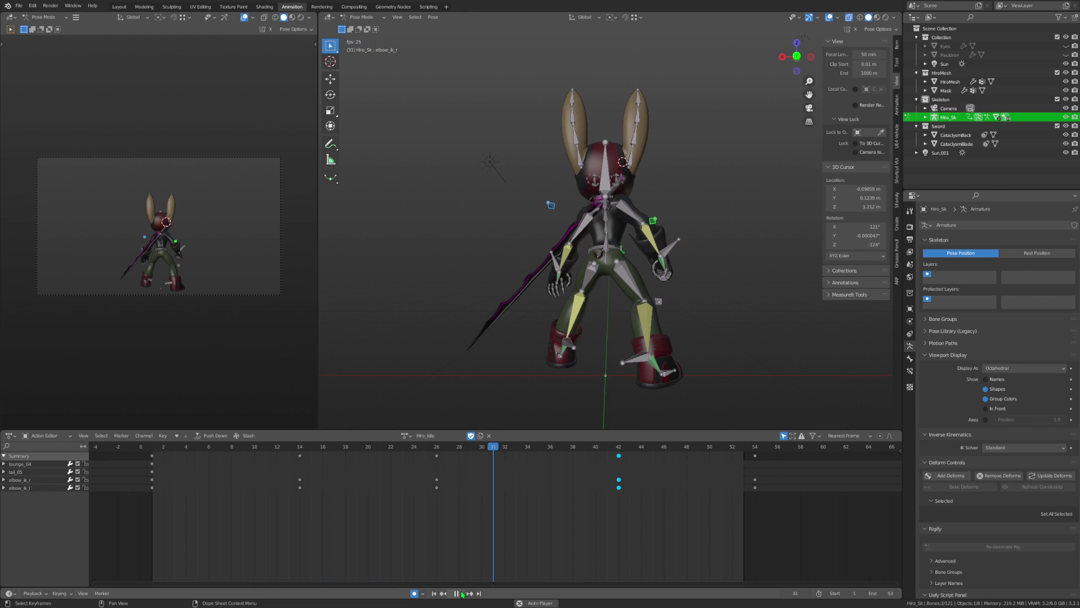
pyautogui.moveTo(619, 272); pyautogui.dragTo(459, 271, button='middle')
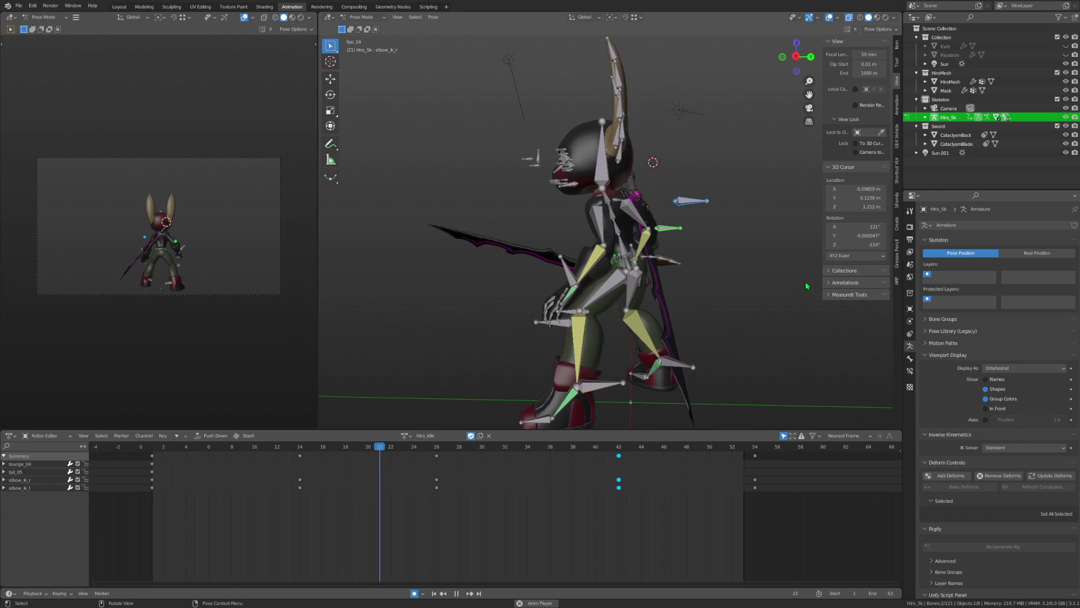
pyautogui.moveTo(459, 271)
pyautogui.mouseDown(button='middle')
pyautogui.moveTo(681, 277)
pyautogui.moveTo(489, 311)
pyautogui.mouseUp(button='middle')
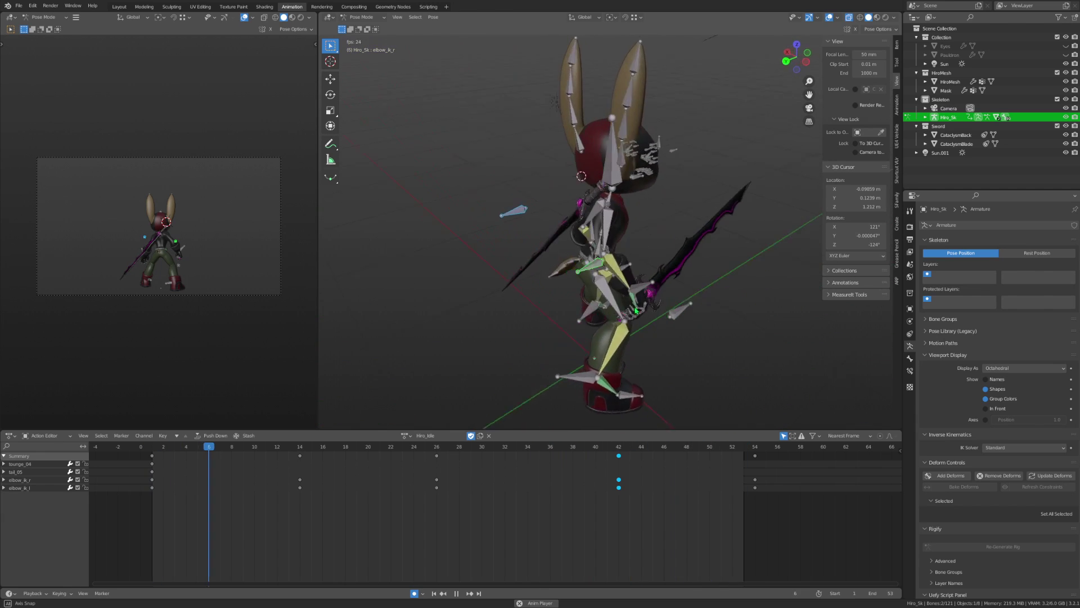
pyautogui.moveTo(489, 311)
pyautogui.mouseDown(button='middle')
pyautogui.moveTo(697, 313)
pyautogui.moveTo(585, 310)
pyautogui.mouseUp(button='middle')
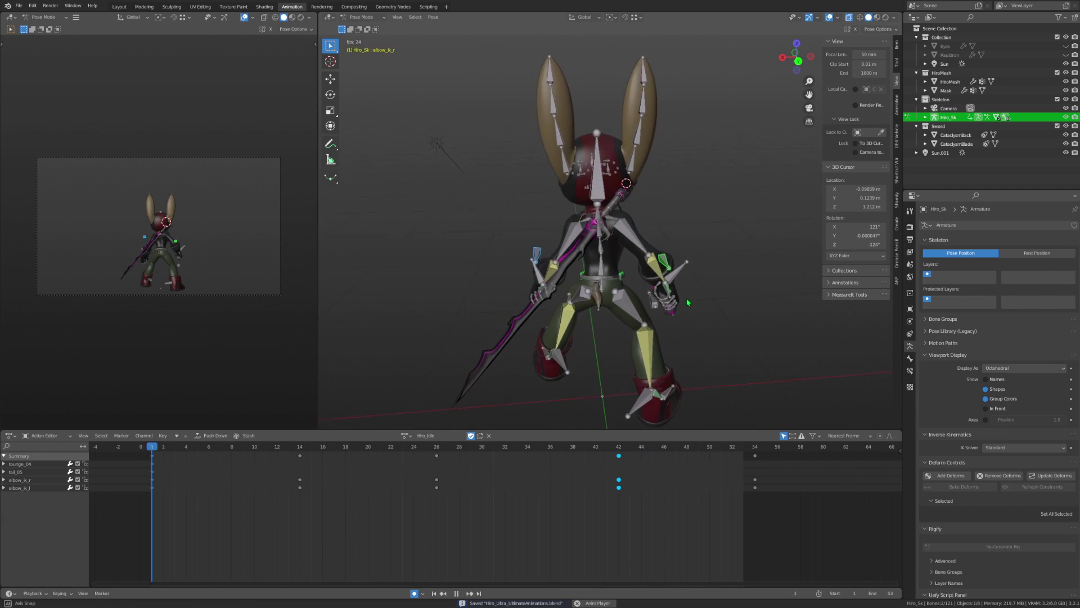
# Save the blend file, stop playback, and return to frame 1.
pyautogui.hotkey('ctrl', 's')
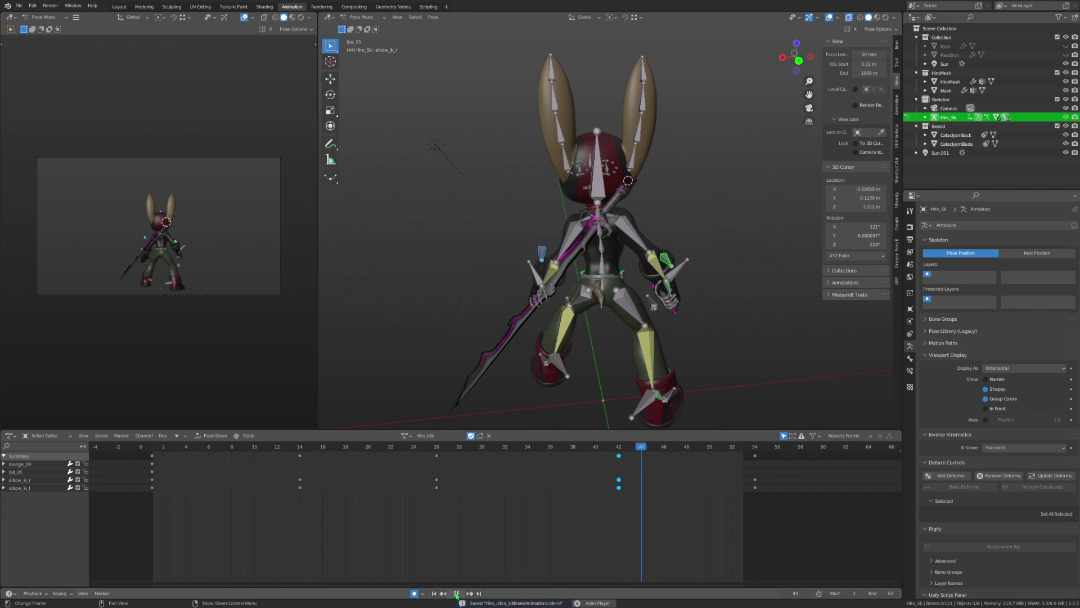
pyautogui.click(457, 595)
pyautogui.hotkey('shift', 'Left')
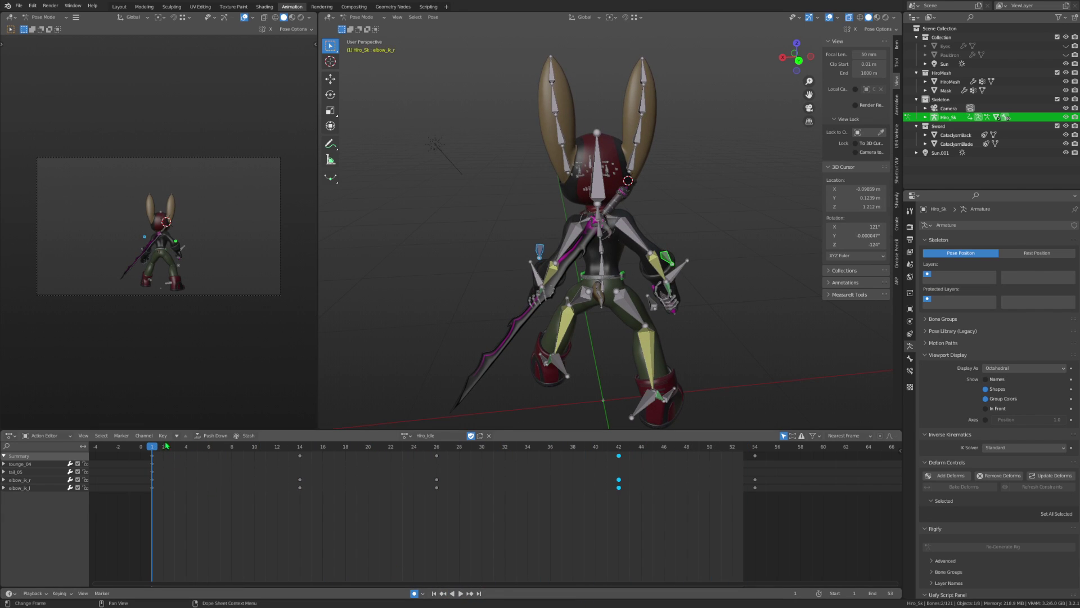
# Rotate the right hand IK control hand_ik_r about Z and move the sword hand.
pyautogui.click(664, 259)
pyautogui.moveTo(664, 260); pyautogui.dragTo(693, 304, button='middle')
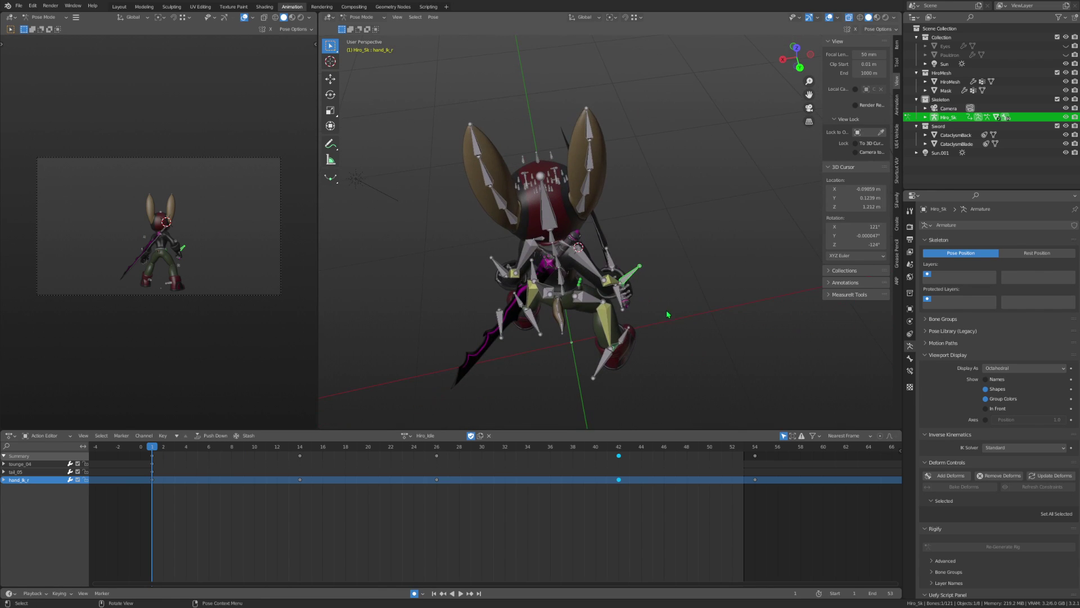
pyautogui.press('r')
pyautogui.press('z')
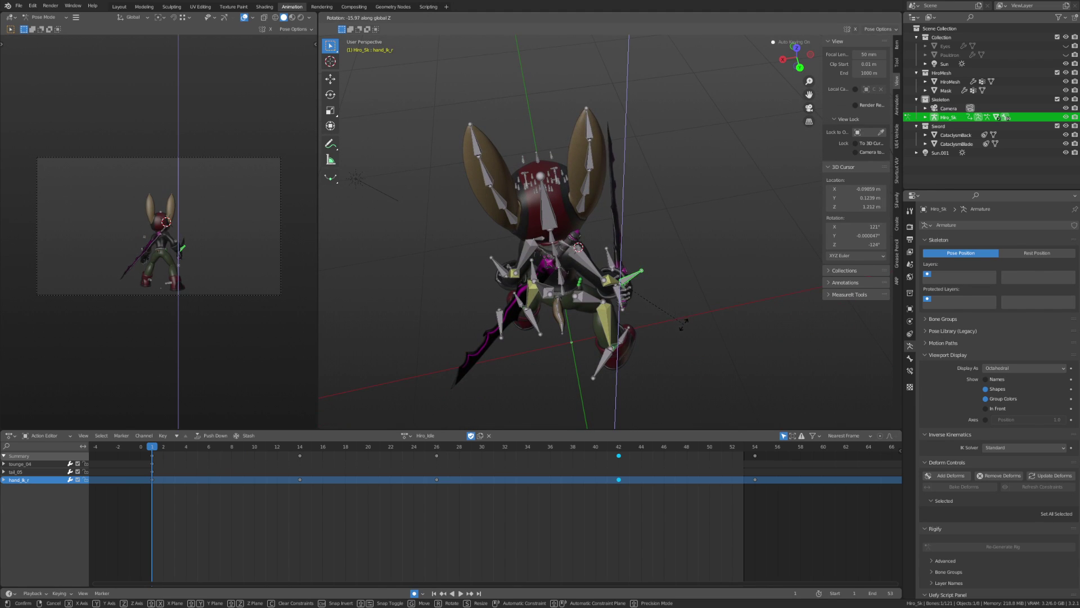
pyautogui.click(684, 323)
pyautogui.moveTo(684, 323)
pyautogui.mouseDown(button='middle')
pyautogui.moveTo(660, 278)
pyautogui.moveTo(607, 310)
pyautogui.moveTo(653, 303)
pyautogui.moveTo(647, 296)
pyautogui.mouseUp(button='middle')
pyautogui.press('g')
pyautogui.click(658, 299)
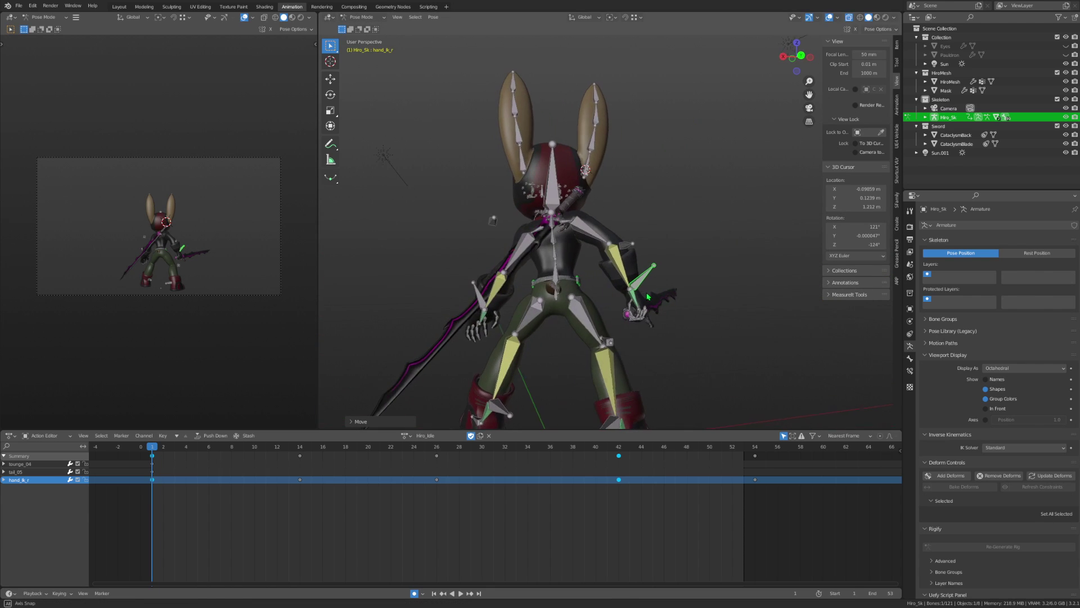
# Move the right elbow IK control elbow_ik_r to a new position.
pyautogui.click(616, 252)
pyautogui.press('g')
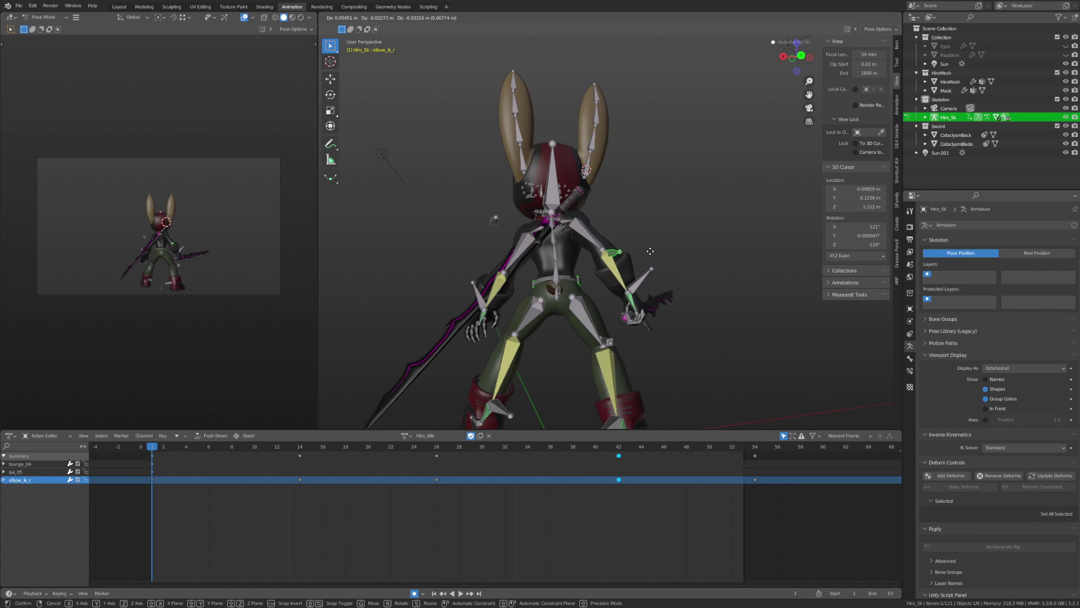
pyautogui.click(646, 254)
pyautogui.moveTo(646, 255); pyautogui.dragTo(729, 207, button='middle')
pyautogui.scroll(3, 668, 248)
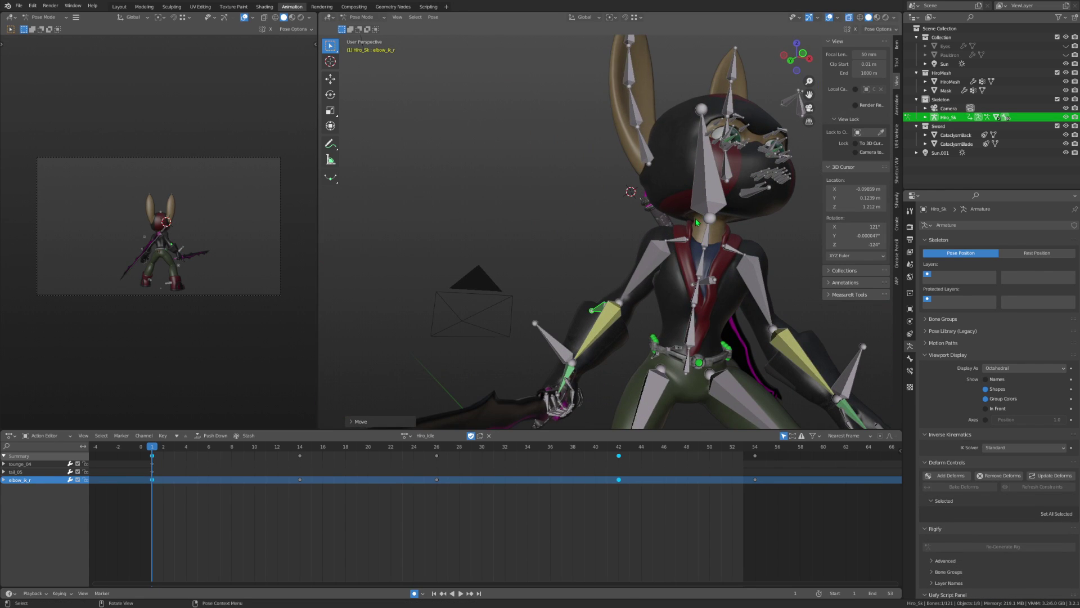
# Rotate the right clavicle bone to adjust the shoulder.
pyautogui.click(687, 241)
pyautogui.press('r')
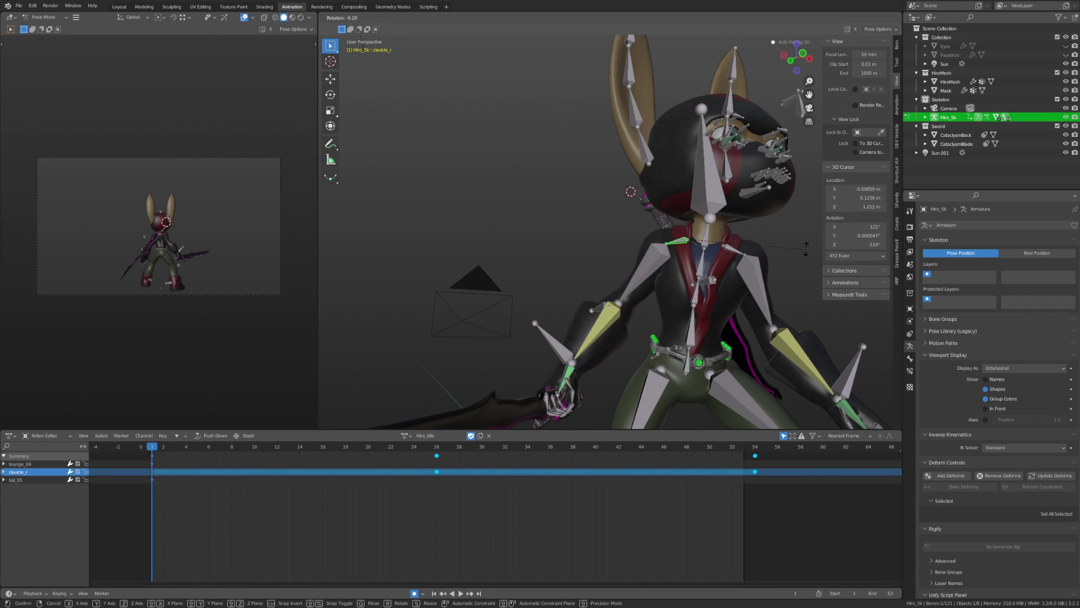
pyautogui.click(800, 255)
pyautogui.hotkey('alt', 'a')
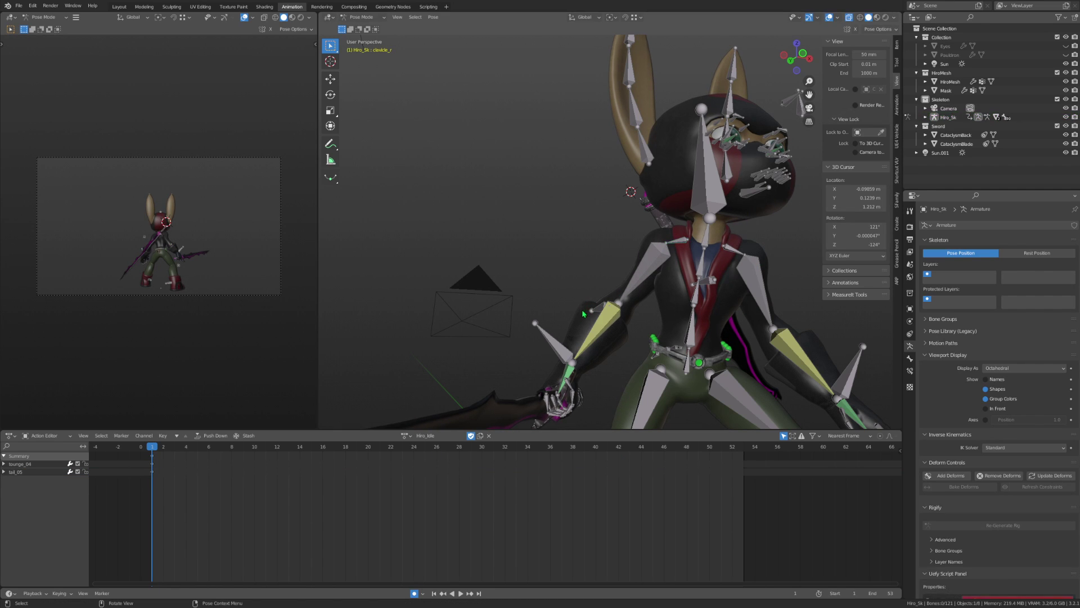
pyautogui.moveTo(563, 339)
pyautogui.mouseDown(button='middle')
pyautogui.moveTo(692, 346)
pyautogui.moveTo(603, 275)
pyautogui.mouseUp(button='middle')
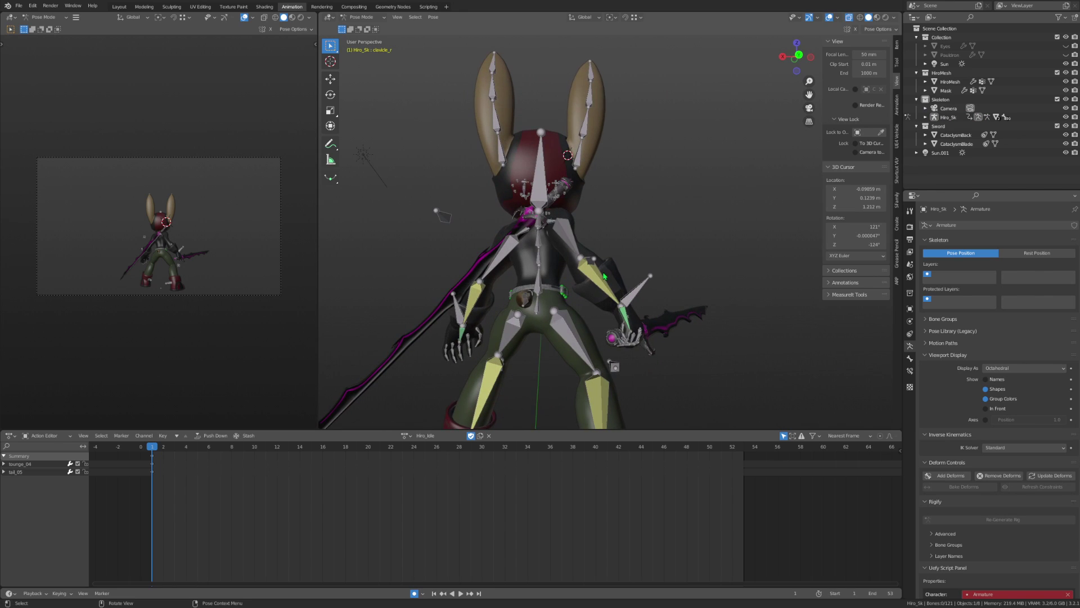
# Rotate the right forearm and reposition the elbow IK control twice.
pyautogui.click(599, 266)
pyautogui.press('r')
pyautogui.click(603, 254)
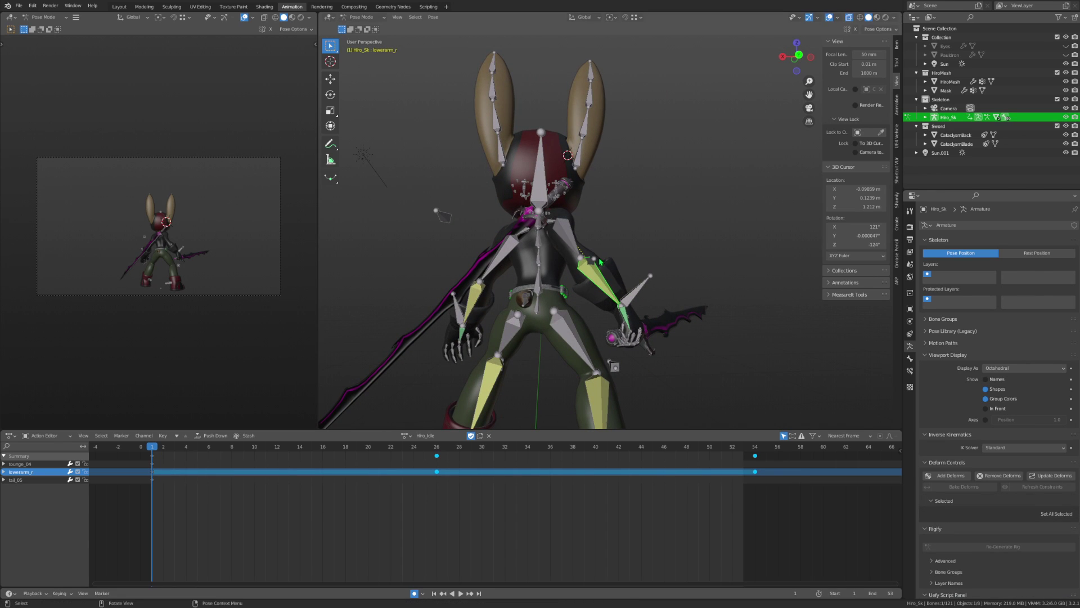
pyautogui.press('g')
pyautogui.click(603, 257)
pyautogui.moveTo(603, 257)
pyautogui.mouseDown(button='middle')
pyautogui.moveTo(734, 286)
pyautogui.moveTo(506, 338)
pyautogui.mouseUp(button='middle')
pyautogui.press('g')
pyautogui.click(739, 292)
# Copy the whole rig's frame-1 keys to frame 54.
pyautogui.press('a')
pyautogui.moveTo(155, 462); pyautogui.dragTo(742, 471)
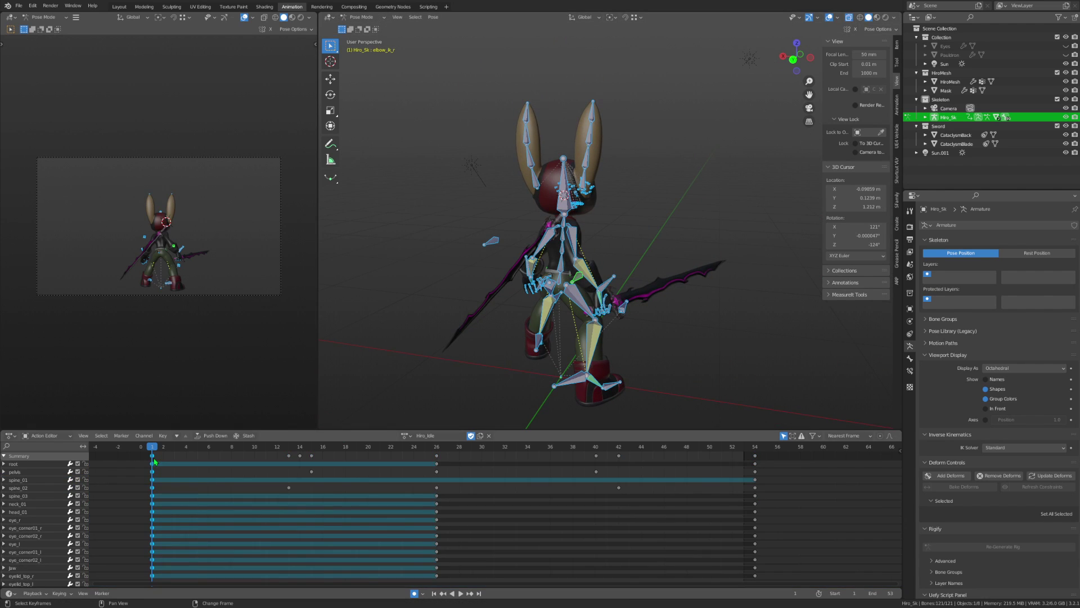
pyautogui.click(753, 471)
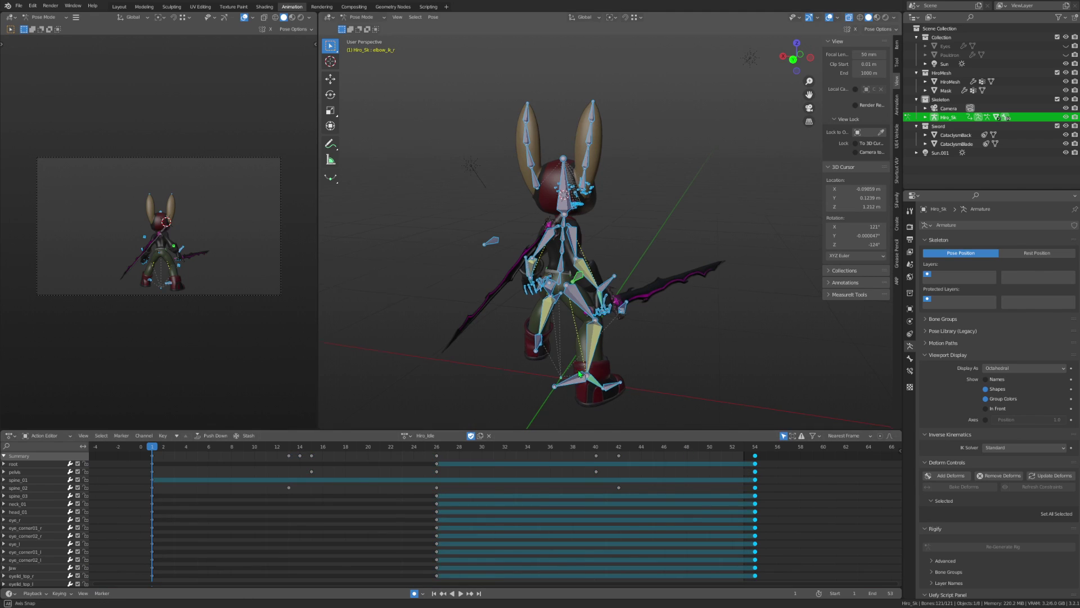
# Copy the right hand and elbow IK controls' frame-1 keys to frame 25.
pyautogui.moveTo(619, 338); pyautogui.dragTo(637, 306, button='middle')
pyautogui.click(634, 283)
pyautogui.keyDown('shift'); pyautogui.click(618, 256); pyautogui.keyUp('shift')
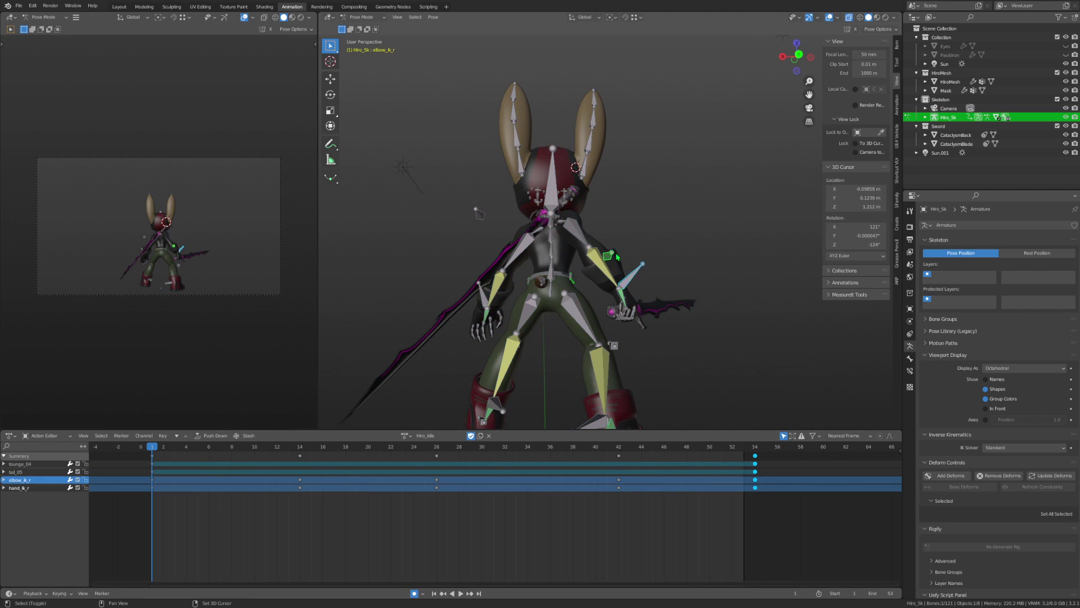
pyautogui.moveTo(200, 518); pyautogui.dragTo(147, 453)
pyautogui.press('g')
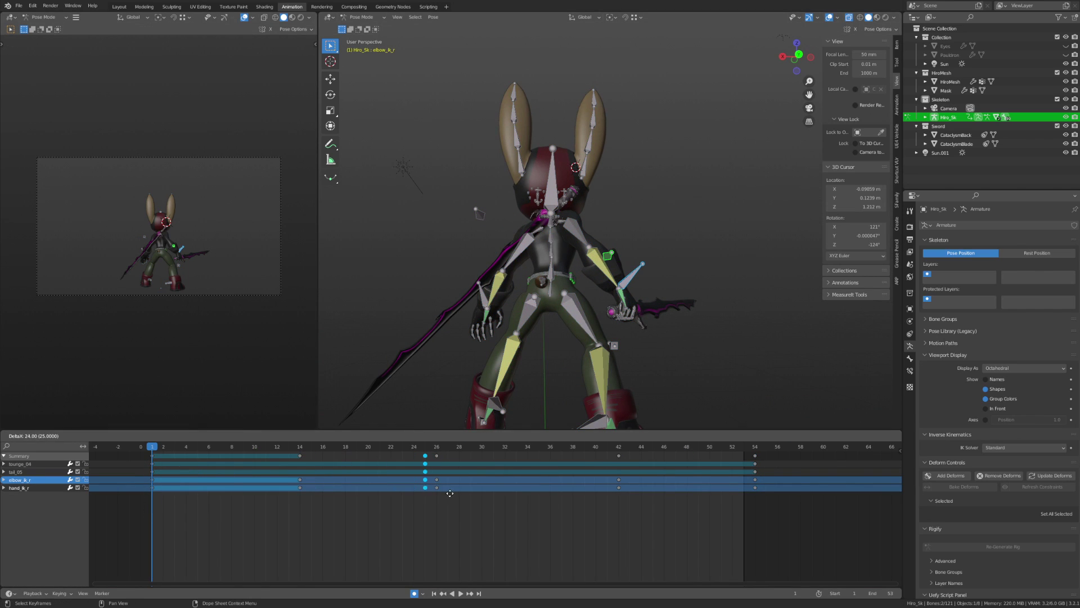
pyautogui.click(450, 493)
# Delete the right arm IK keys at frames 14 and 42.
pyautogui.press('space')
pyautogui.moveTo(327, 497); pyautogui.dragTo(270, 450)
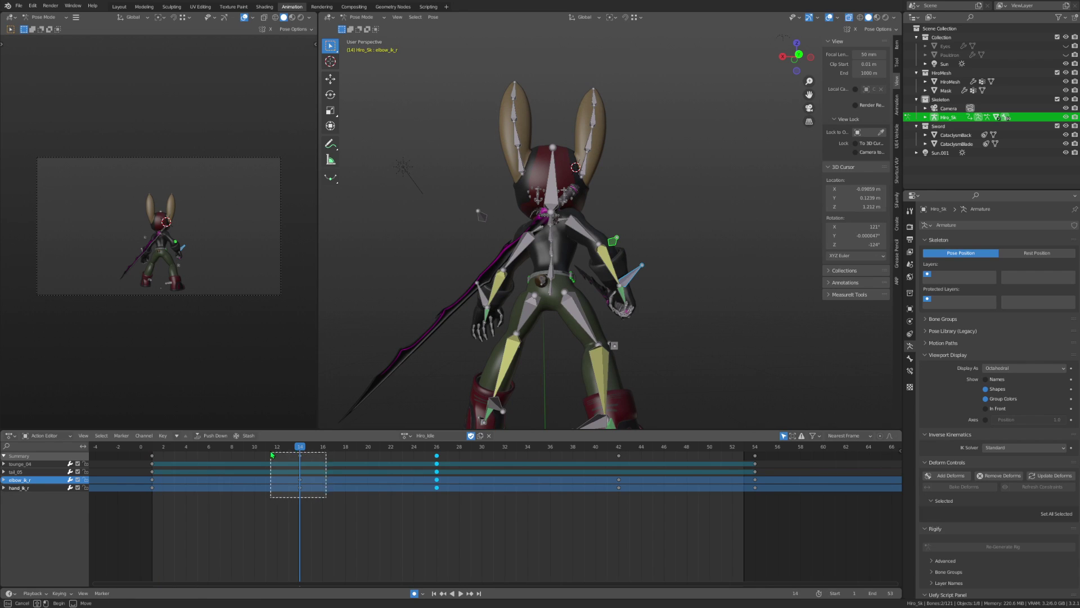
pyautogui.press('x')
pyautogui.click(333, 476)
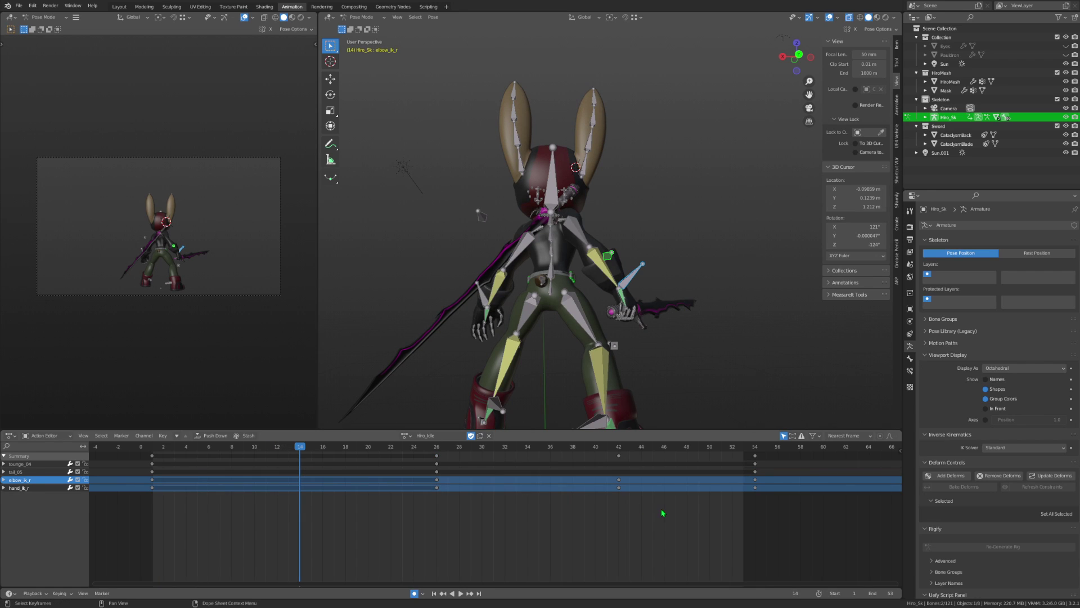
pyautogui.moveTo(663, 513); pyautogui.dragTo(597, 468)
pyautogui.press('x')
pyautogui.click(596, 467)
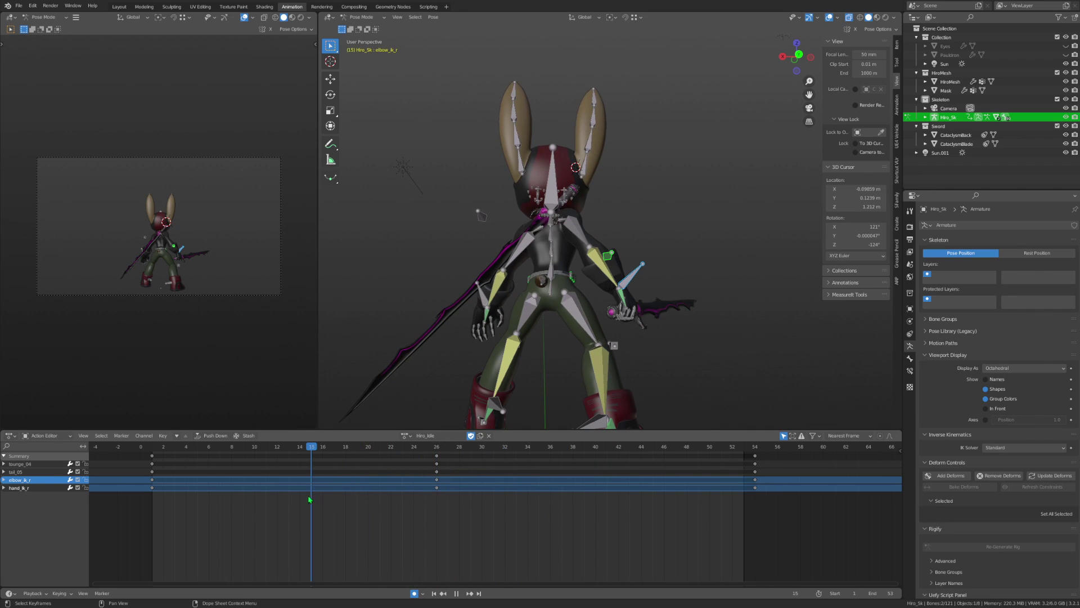
pyautogui.click(628, 285)
pyautogui.moveTo(628, 284); pyautogui.dragTo(603, 374, button='middle')
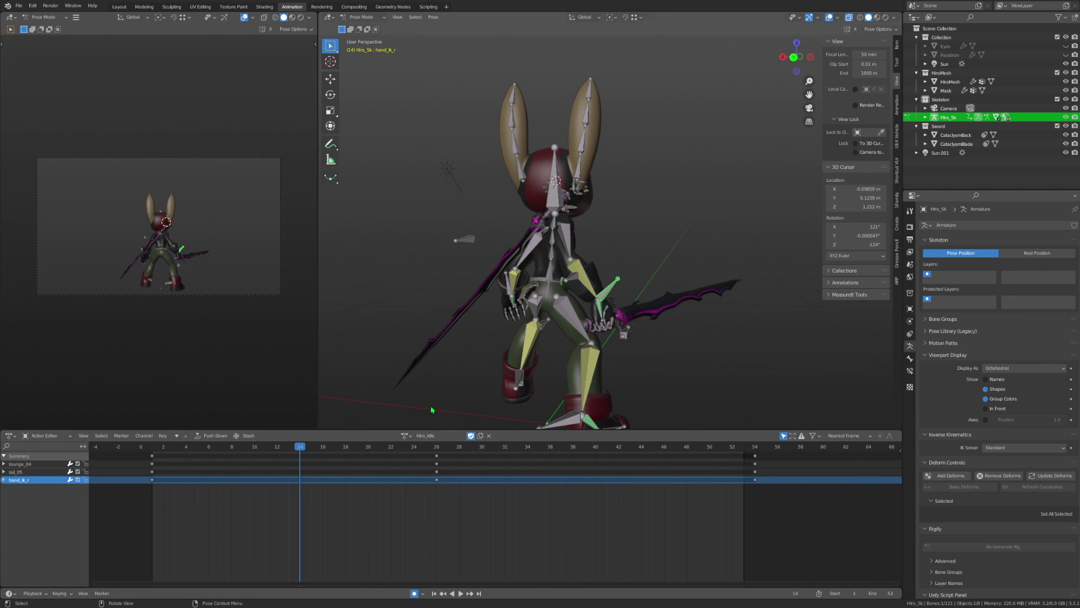
# Rotate and move the sword hand control hand_ik_r.
pyautogui.press('r')
pyautogui.click(673, 304)
pyautogui.press('g')
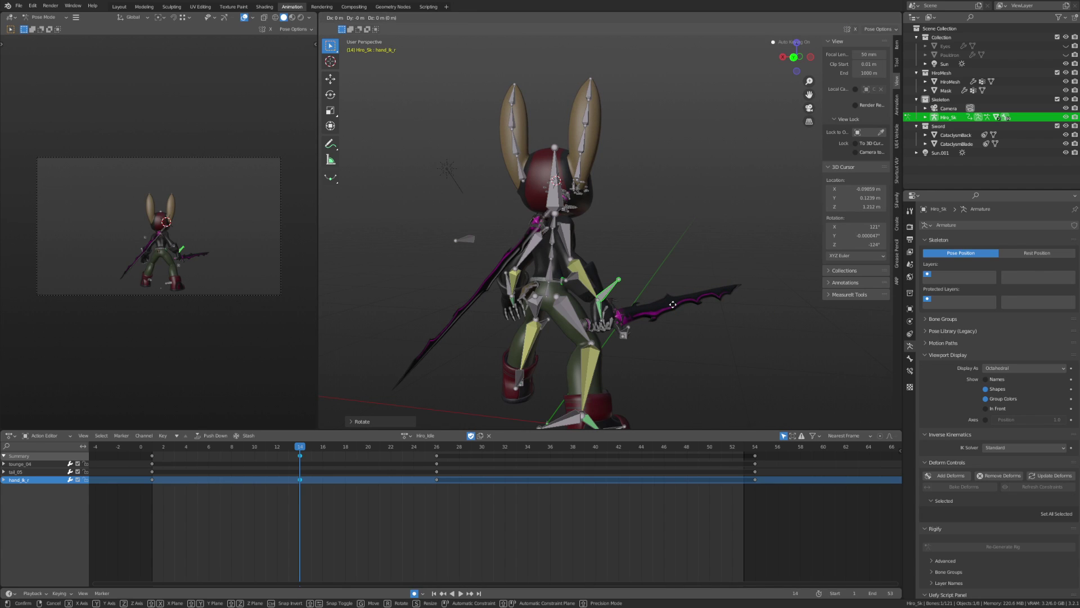
pyautogui.click(674, 309)
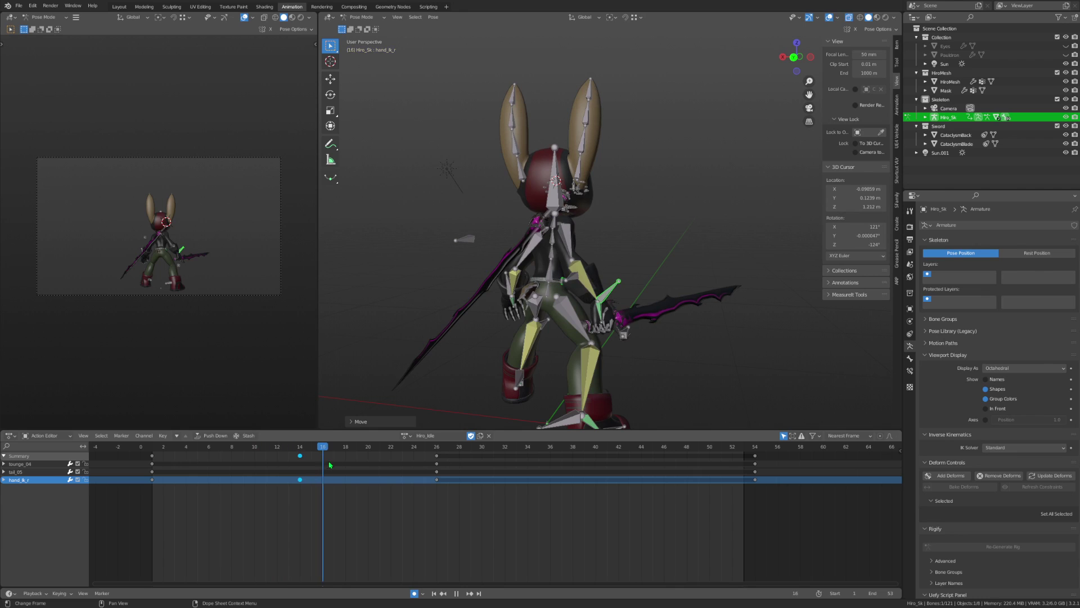
# Key a new hand_ik_r rotation at frame 26, then go to frame 40 with elbow_ik_r selected.
pyautogui.moveTo(254, 450); pyautogui.dragTo(398, 476)
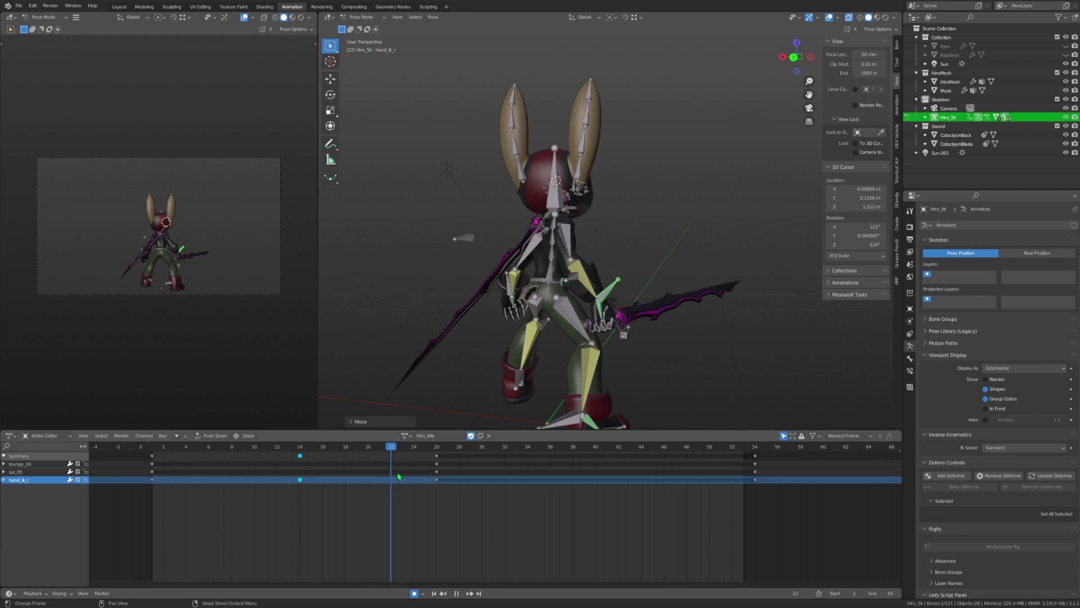
pyautogui.press('r')
pyautogui.click(720, 340)
pyautogui.moveTo(720, 340); pyautogui.dragTo(565, 437, button='middle')
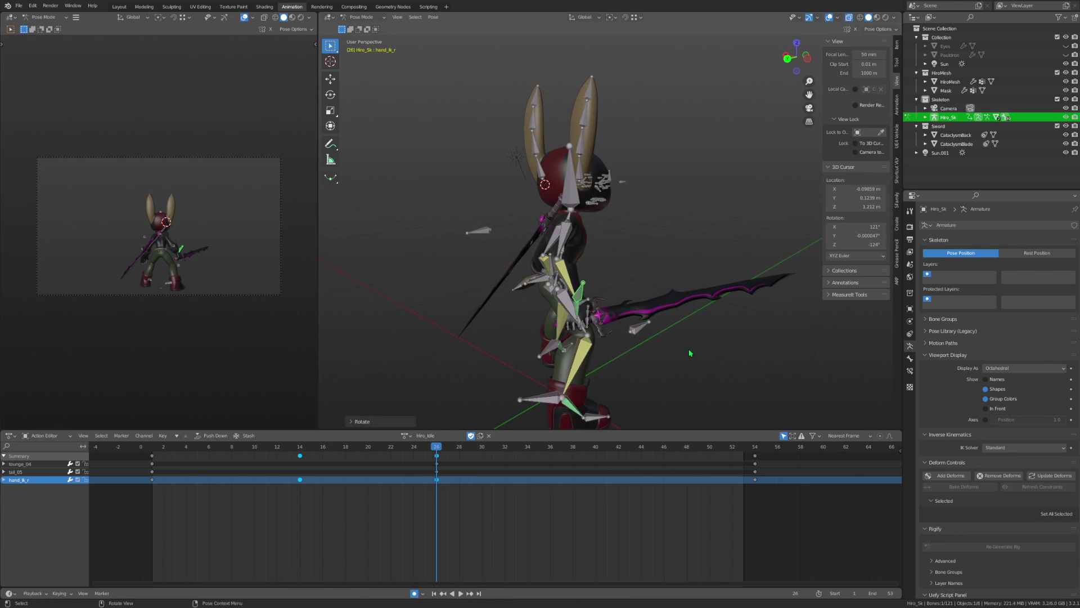
pyautogui.moveTo(566, 447); pyautogui.dragTo(600, 435)
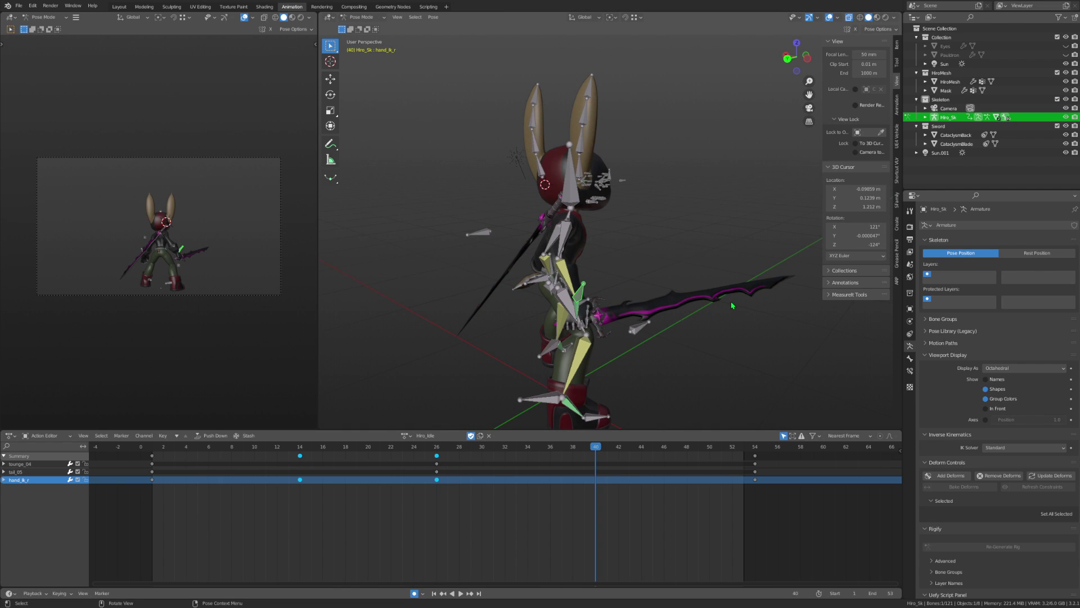
pyautogui.moveTo(557, 290); pyautogui.dragTo(652, 279, button='middle')
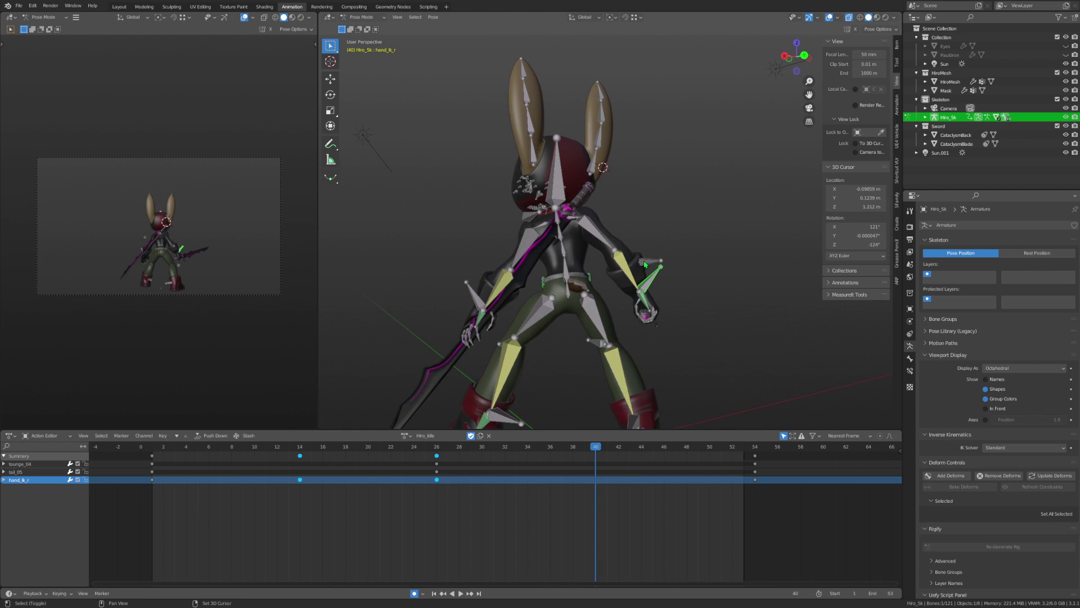
pyautogui.keyDown('shift'); pyautogui.click(652, 279); pyautogui.keyUp('shift')
# Duplicate the right arm's frame-14 keys to frame 40 and play back to check.
pyautogui.moveTo(355, 495); pyautogui.dragTo(277, 449)
pyautogui.hotkey('shift', 'd')
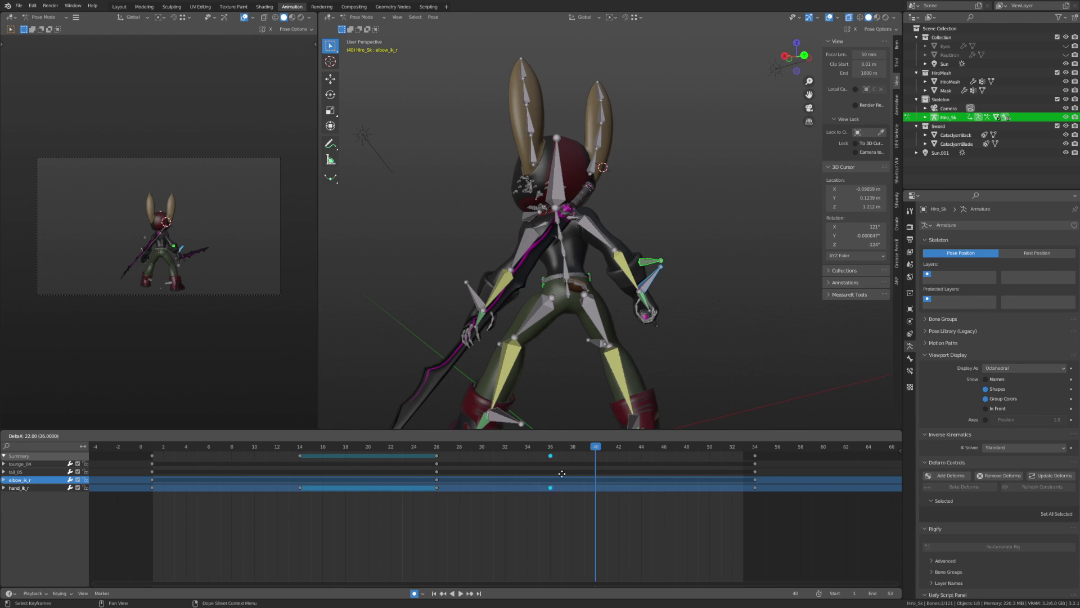
pyautogui.click(600, 482)
pyautogui.click(460, 593)
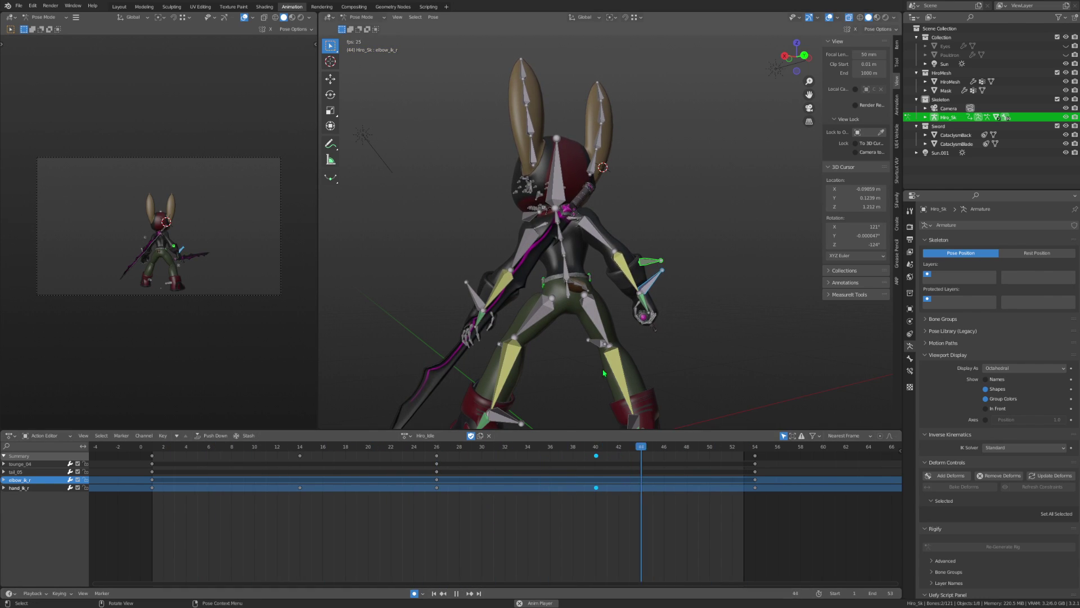
pyautogui.moveTo(647, 360); pyautogui.dragTo(527, 357, button='middle')
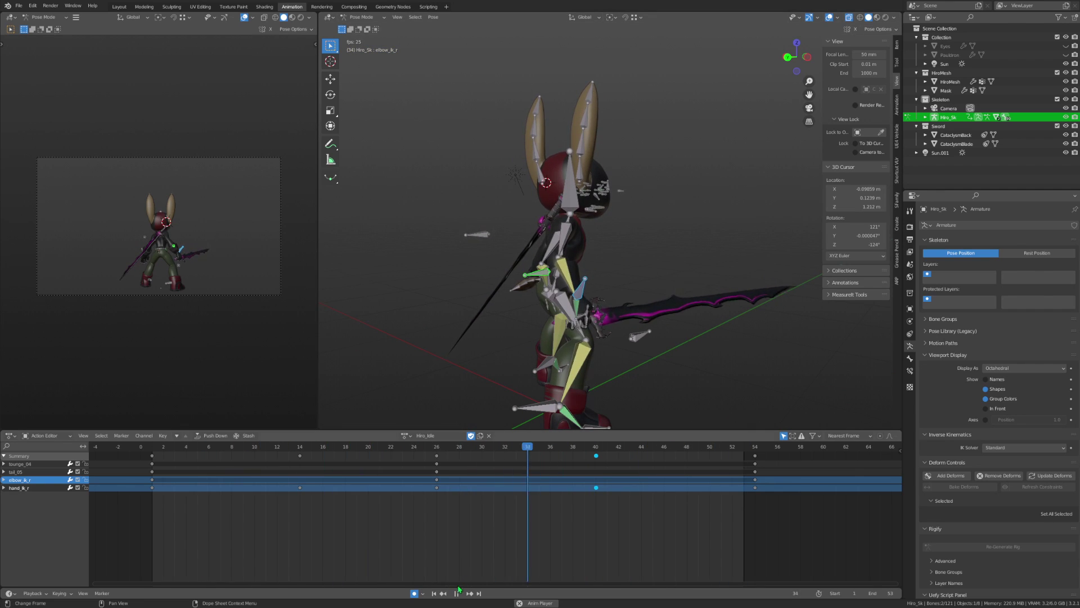
pyautogui.press('space')
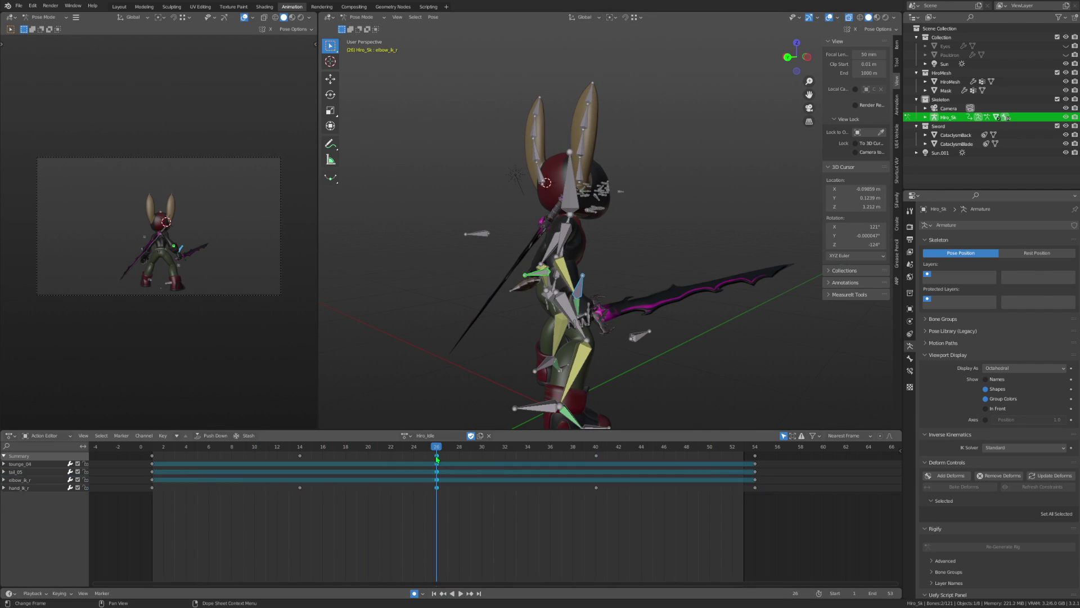
# Delete the frame-26 keys and key a newly rotated hand_ik_r pose there.
pyautogui.click(438, 460)
pyautogui.press('x')
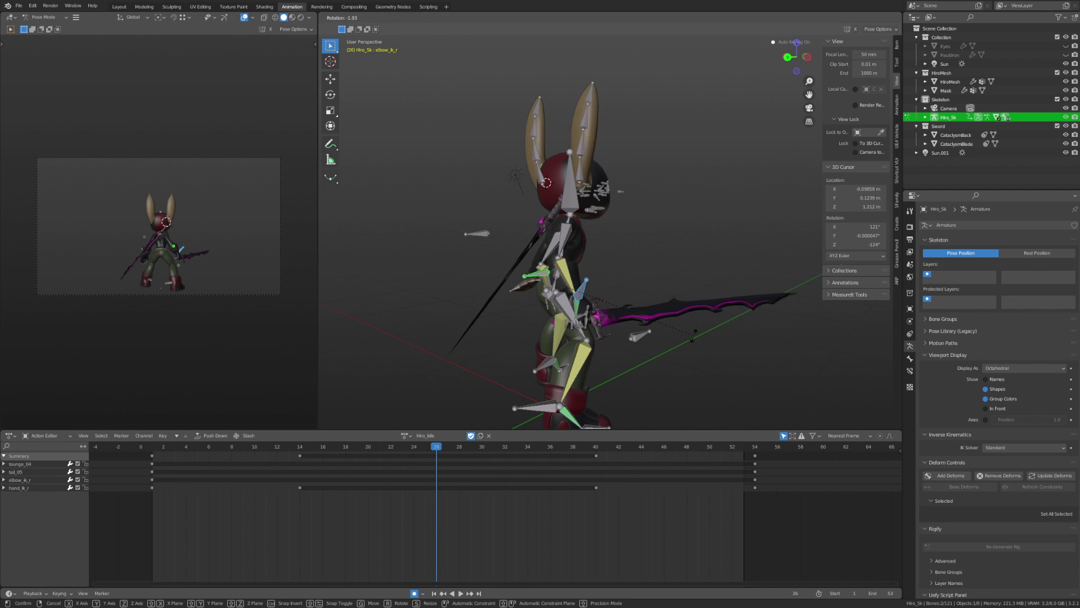
pyautogui.click(582, 298)
pyautogui.press('r')
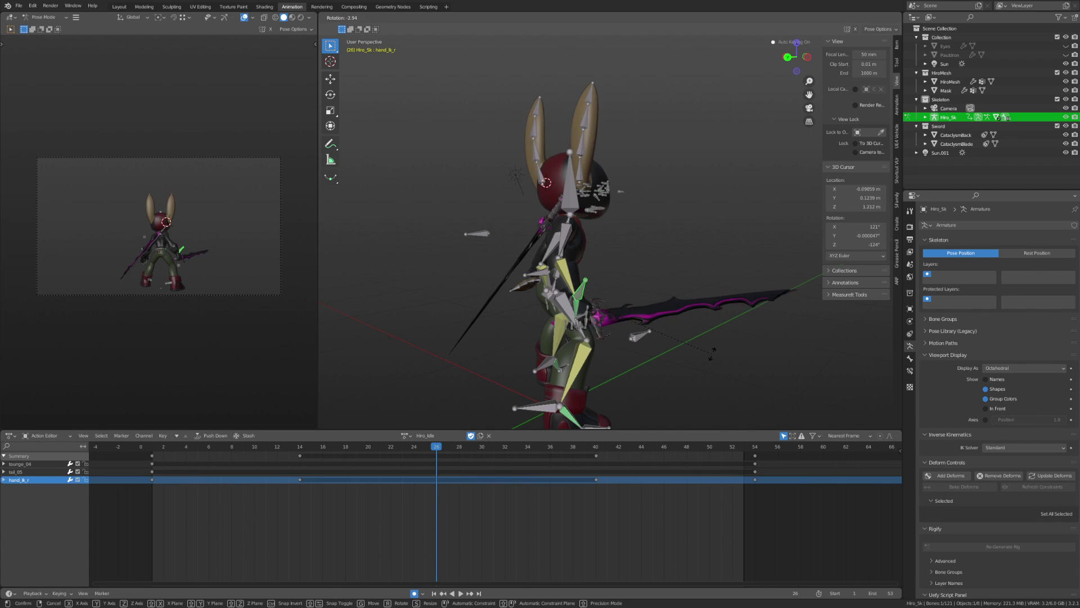
pyautogui.click(712, 351)
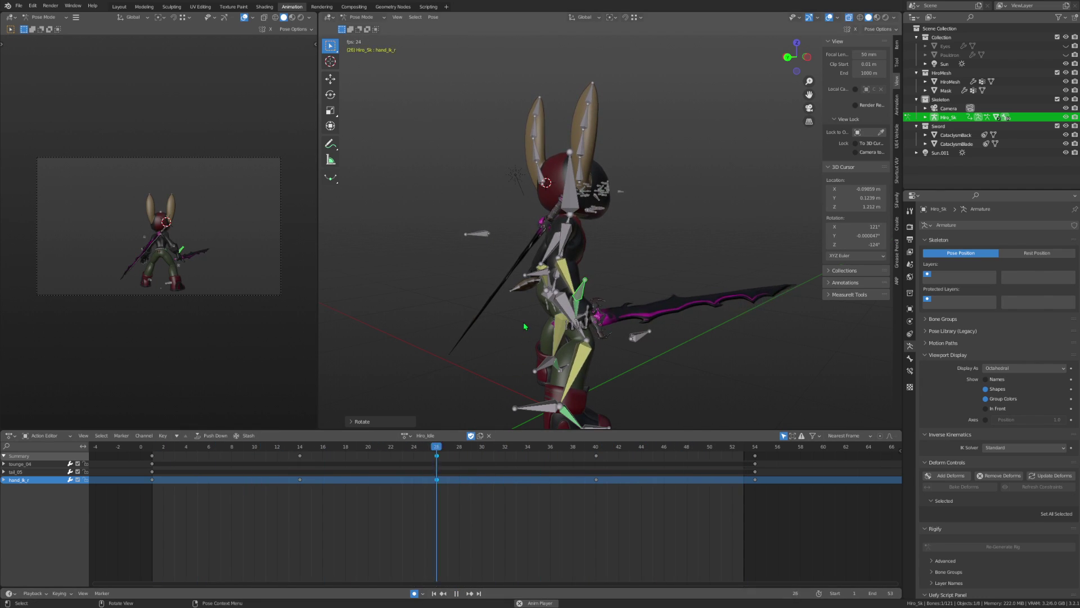
pyautogui.scroll(-3, 557, 312)
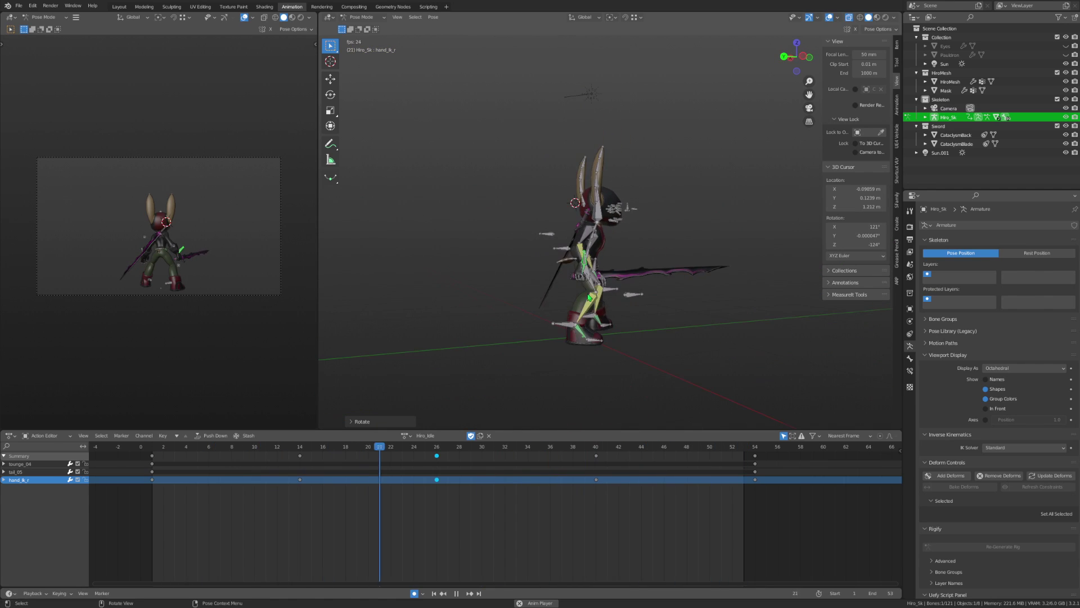
# Move the right hand's frame-26 keys to frame 22.
pyautogui.scroll(4, 589, 298)
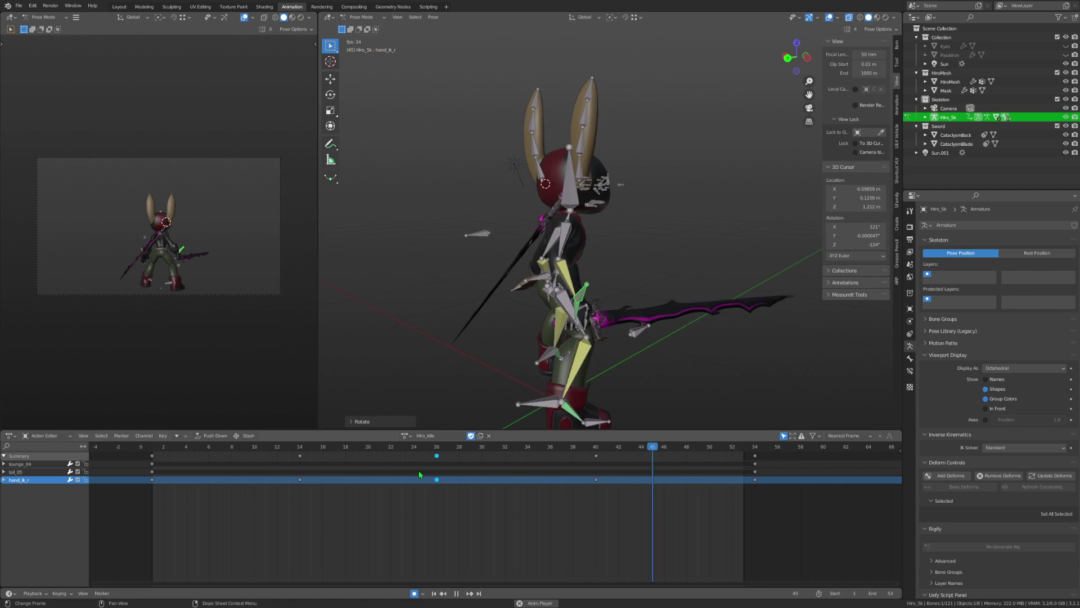
pyautogui.rightClick(300, 479)
pyautogui.click(465, 508)
pyautogui.moveTo(465, 508); pyautogui.dragTo(417, 453)
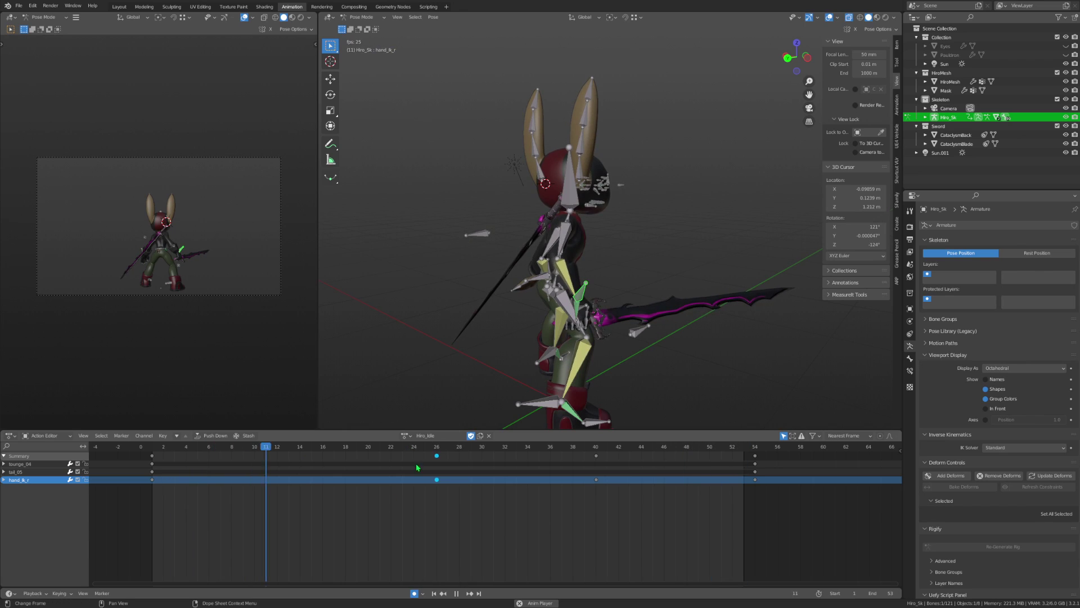
pyautogui.press('g')
pyautogui.click(420, 472)
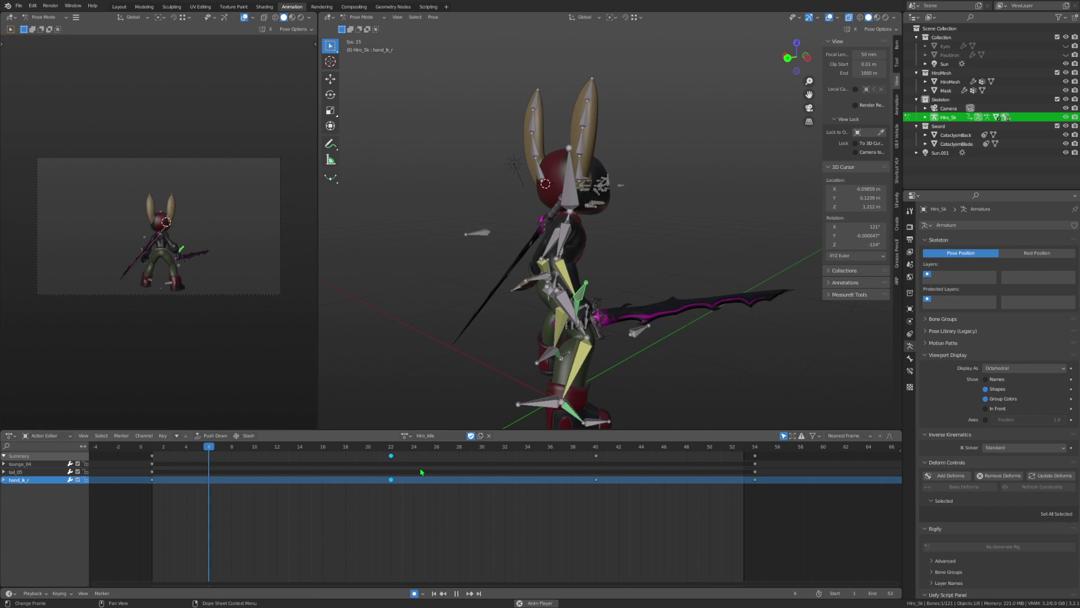
# Insert a hand_ik_r keyframe at frame 14.
pyautogui.click(537, 277)
pyautogui.moveTo(538, 292); pyautogui.dragTo(590, 296, button='middle')
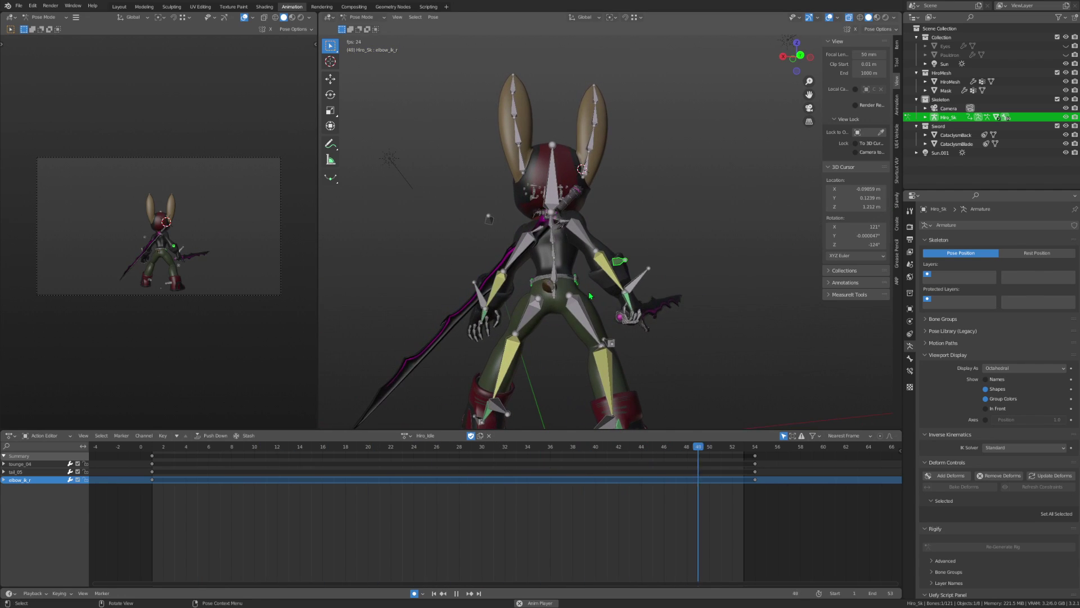
pyautogui.click(634, 278)
pyautogui.moveTo(517, 486); pyautogui.dragTo(474, 486, button='middle')
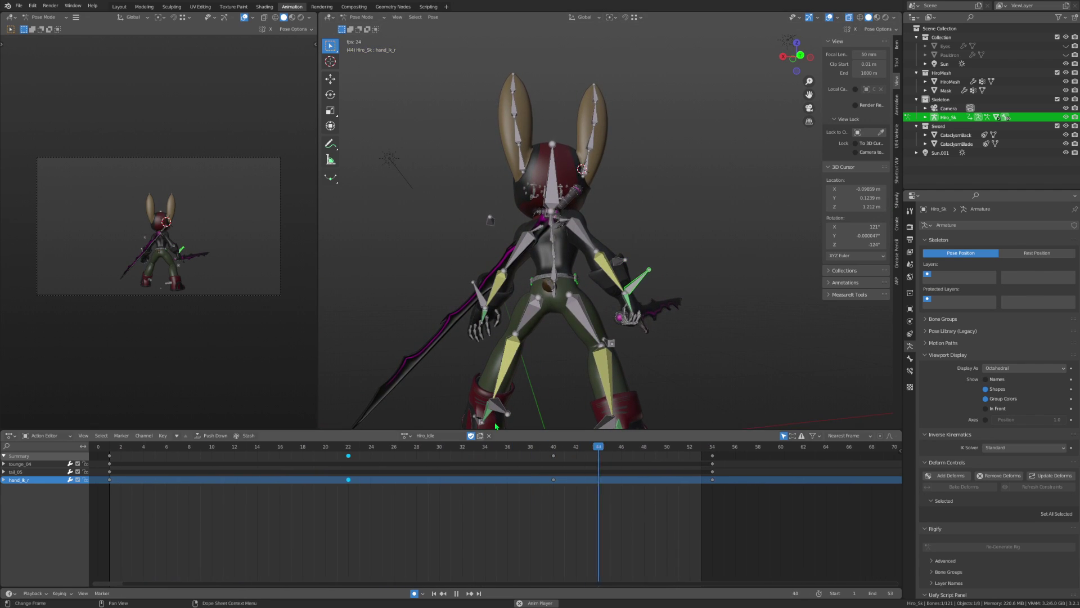
pyautogui.scroll(1, 568, 509)
pyautogui.scroll(1, 565, 509)
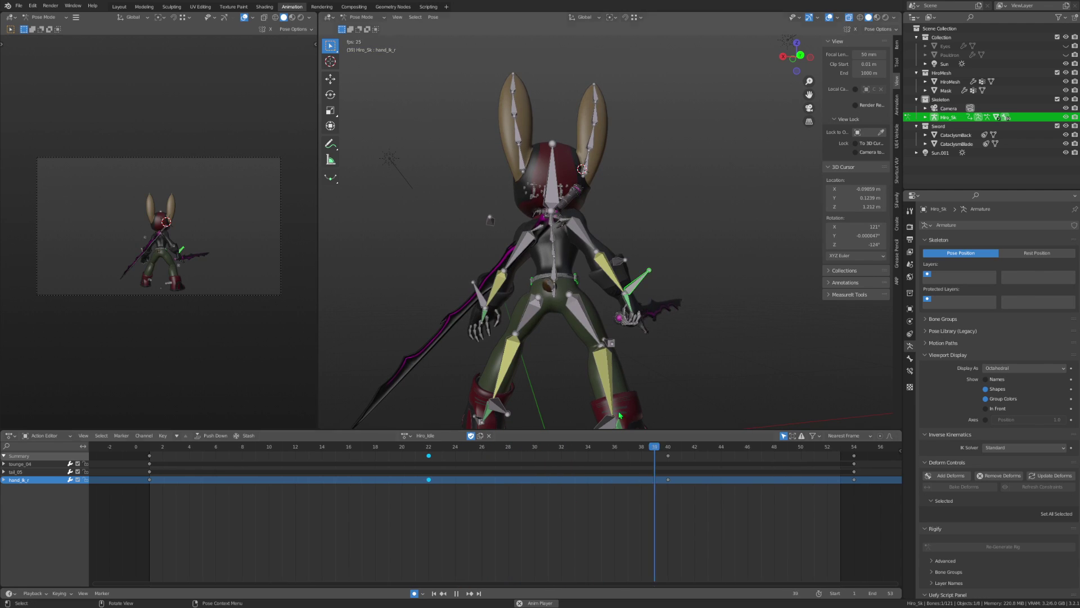
pyautogui.moveTo(580, 372); pyautogui.dragTo(619, 370, button='middle')
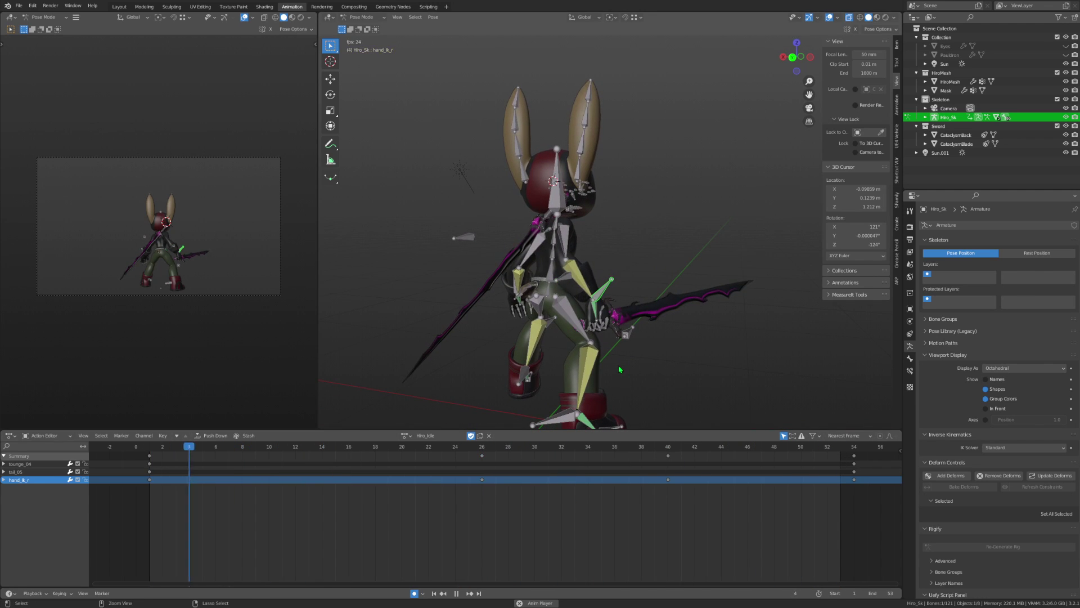
pyautogui.moveTo(657, 312)
pyautogui.mouseDown(button='middle')
pyautogui.moveTo(635, 293)
pyautogui.moveTo(602, 292)
pyautogui.mouseUp(button='middle')
pyautogui.press('i')
pyautogui.click(621, 214)
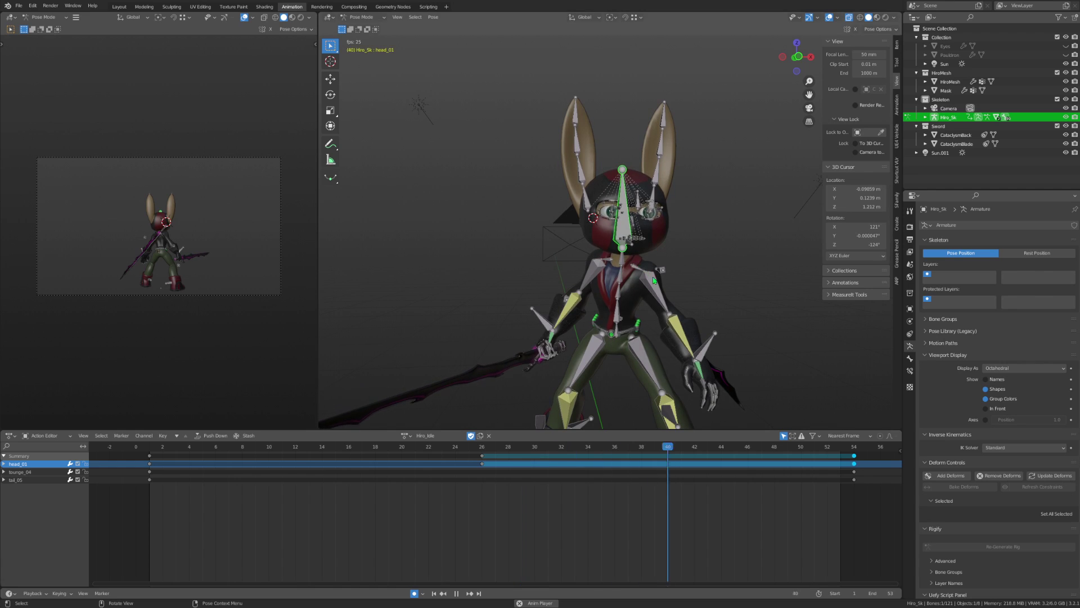
# Stop playback at frame 17 and key a slight head_01 tilt there.
pyautogui.moveTo(630, 264)
pyautogui.mouseDown(button='middle')
pyautogui.moveTo(626, 236)
pyautogui.moveTo(673, 410)
pyautogui.mouseUp(button='middle')
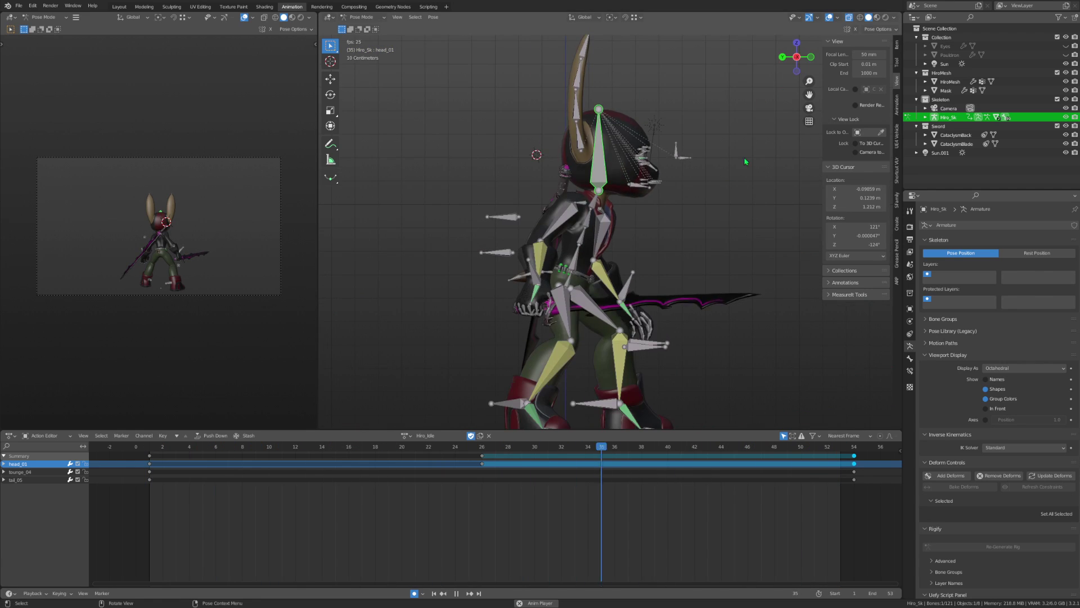
pyautogui.click(457, 593)
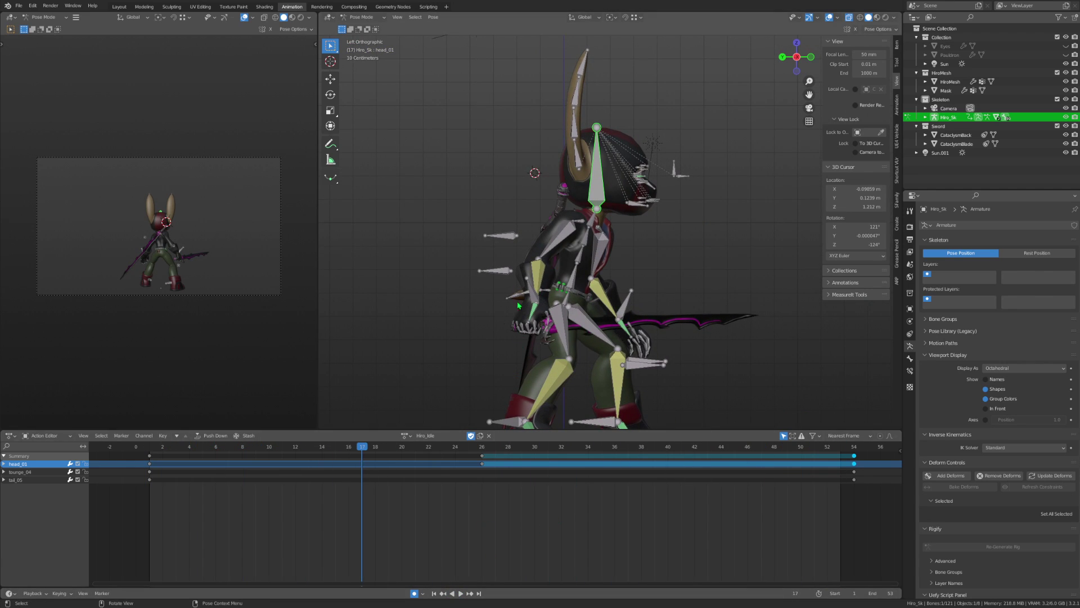
pyautogui.press('r')
pyautogui.click(703, 242)
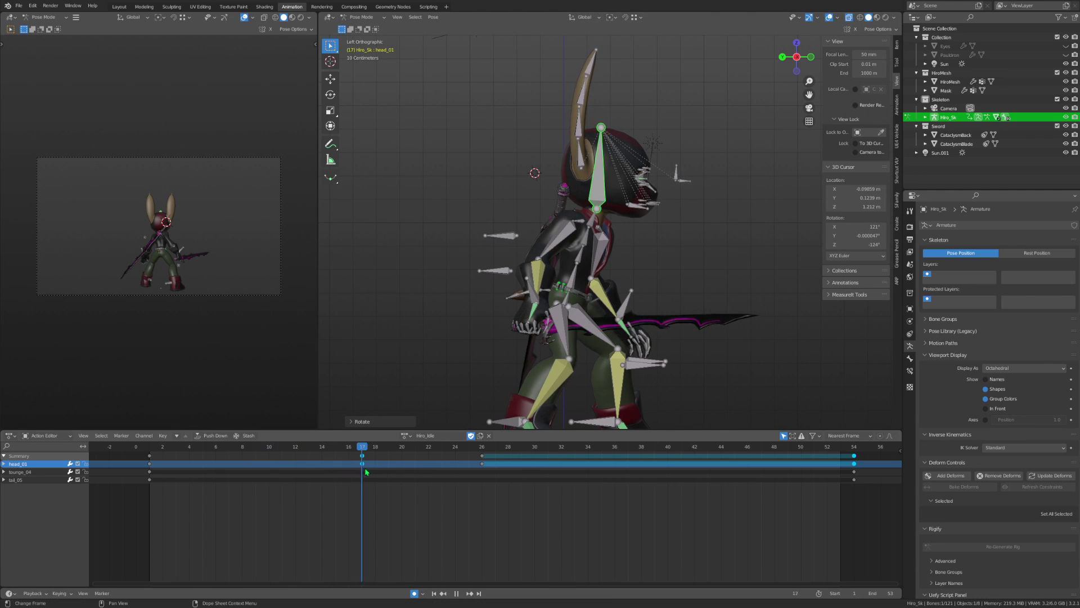
# Key a second head_01 tilt at frame 40 and stop playback.
pyautogui.moveTo(366, 471); pyautogui.dragTo(592, 499)
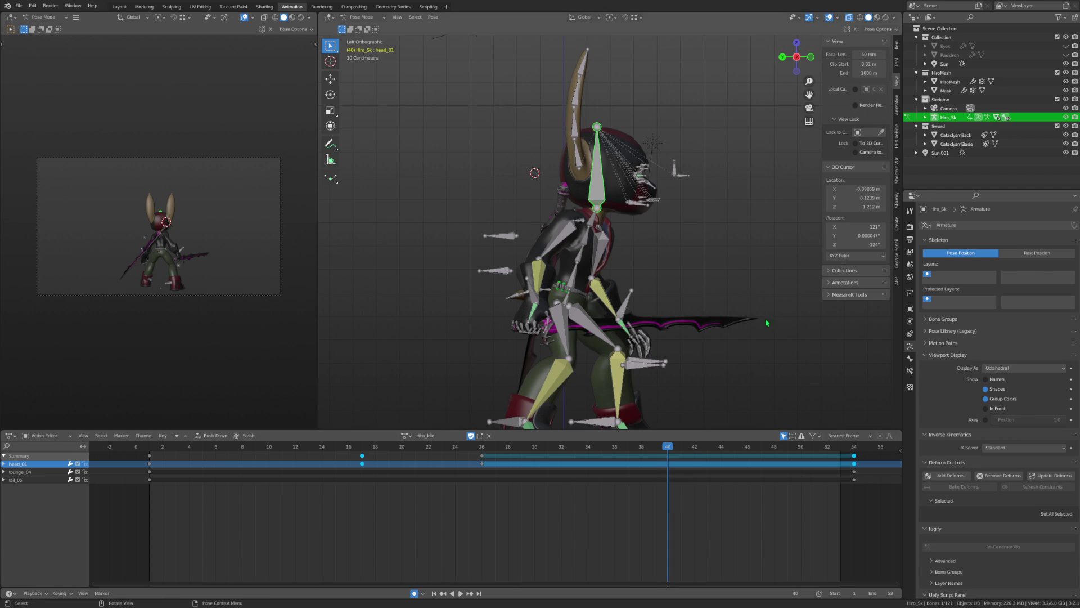
pyautogui.press('r')
pyautogui.click(793, 115)
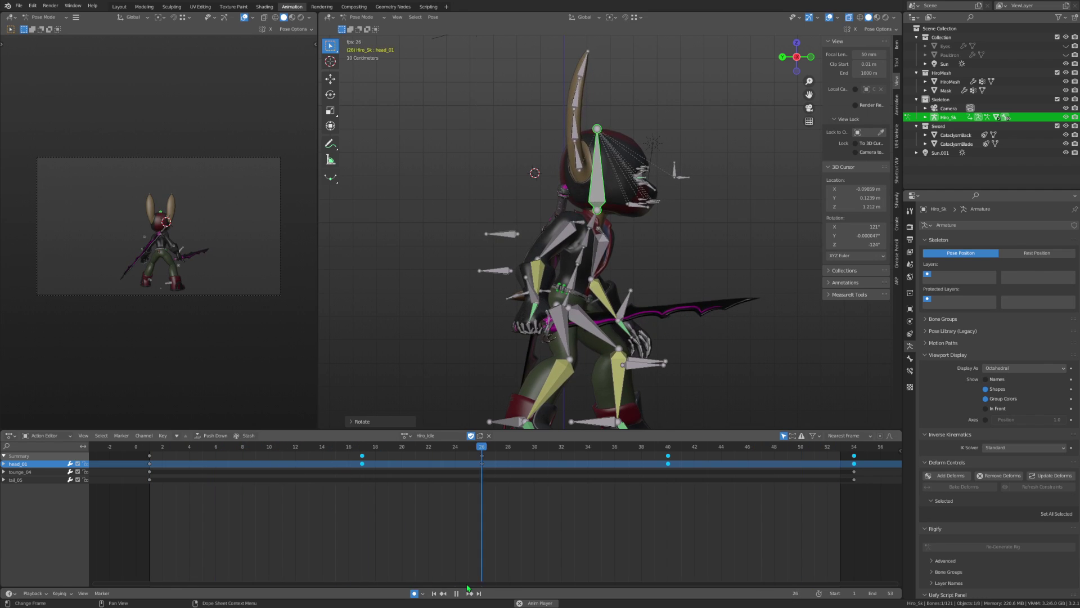
pyautogui.click(456, 593)
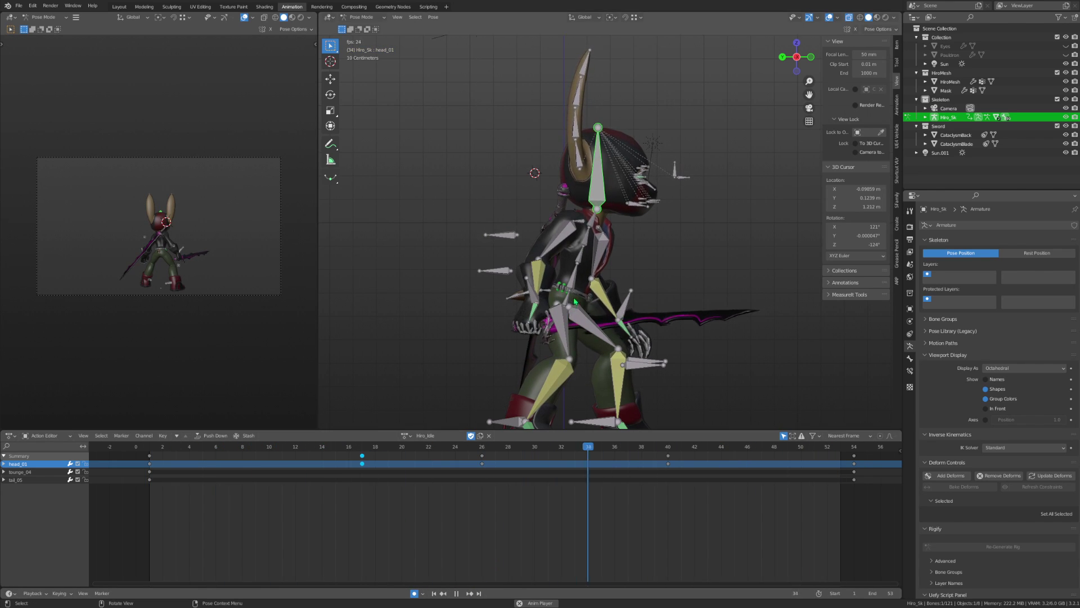
pyautogui.click(582, 262)
pyautogui.moveTo(582, 262); pyautogui.dragTo(551, 348, button='middle')
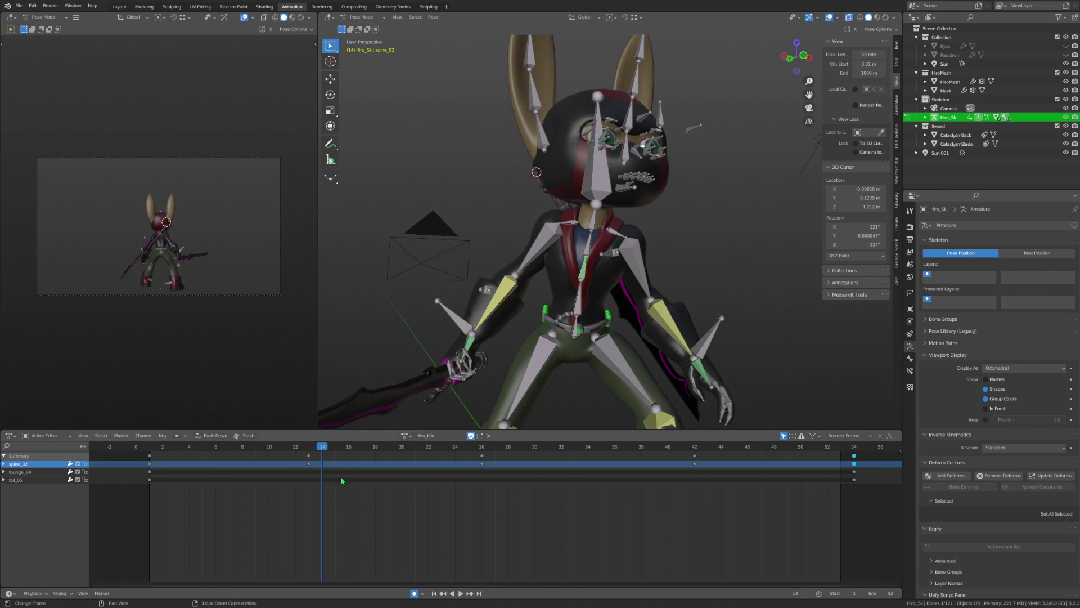
# Key spine_02 bend rotations at frames 13 and 42.
pyautogui.press('r')
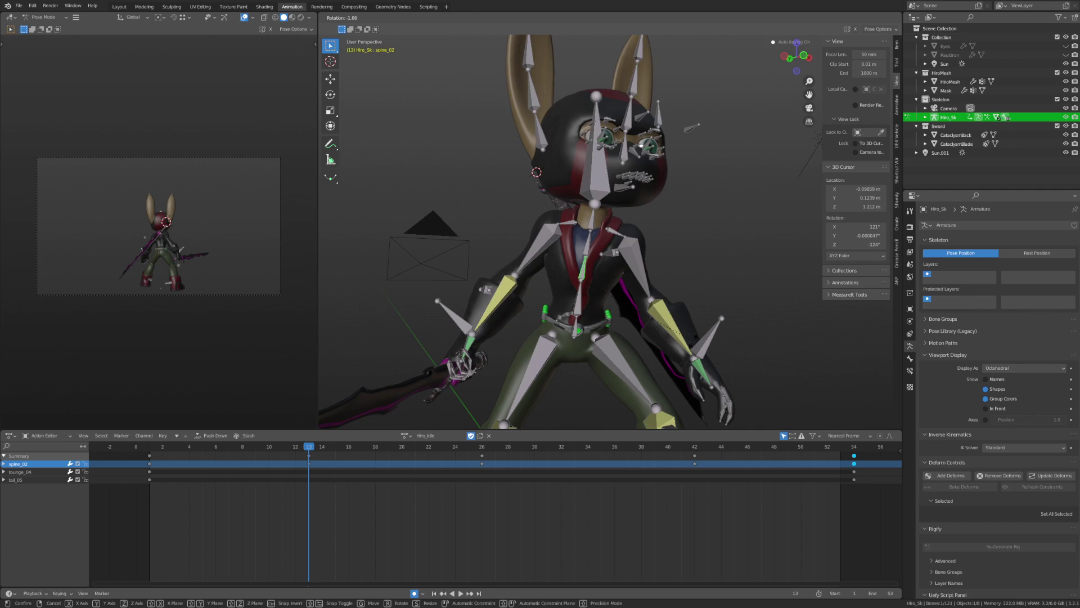
pyautogui.click(601, 438)
pyautogui.click(690, 447)
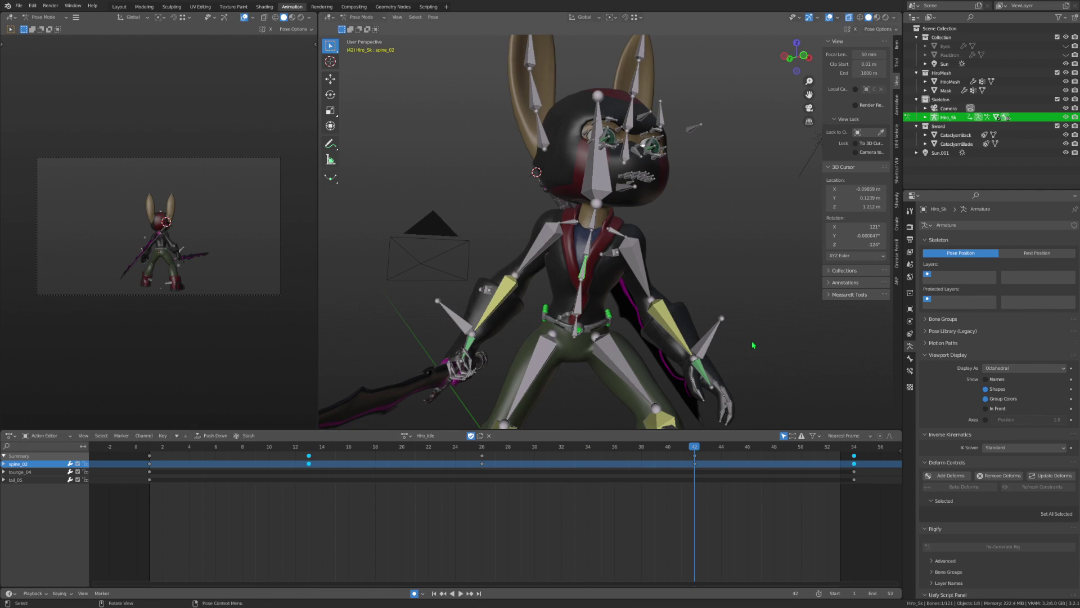
pyautogui.press('r')
pyautogui.click(755, 341)
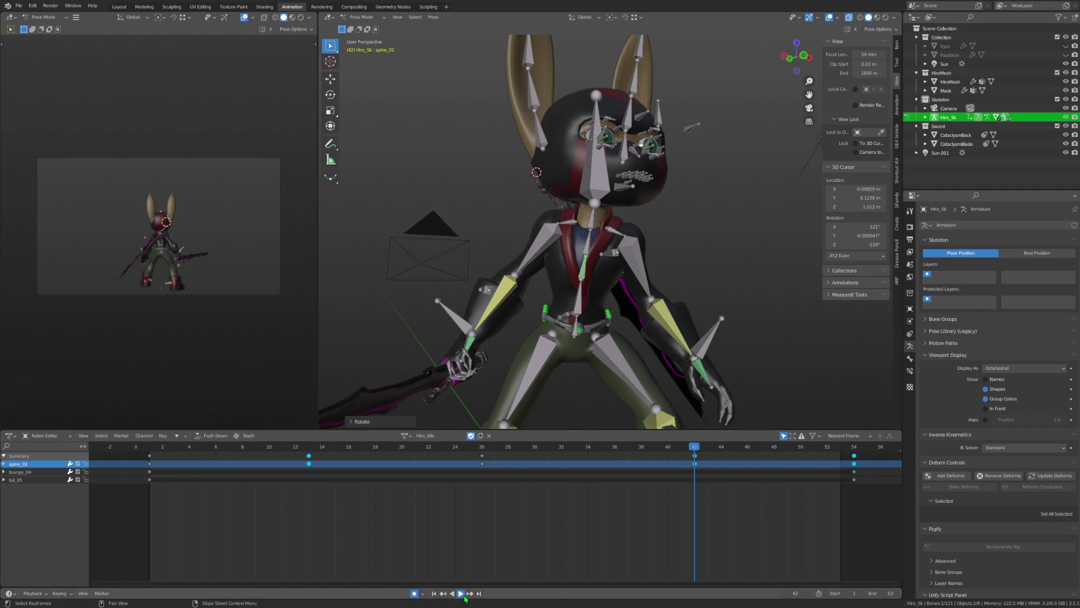
# Play the Hiro_Idle loop and watch it from the front and side.
pyautogui.click(463, 595)
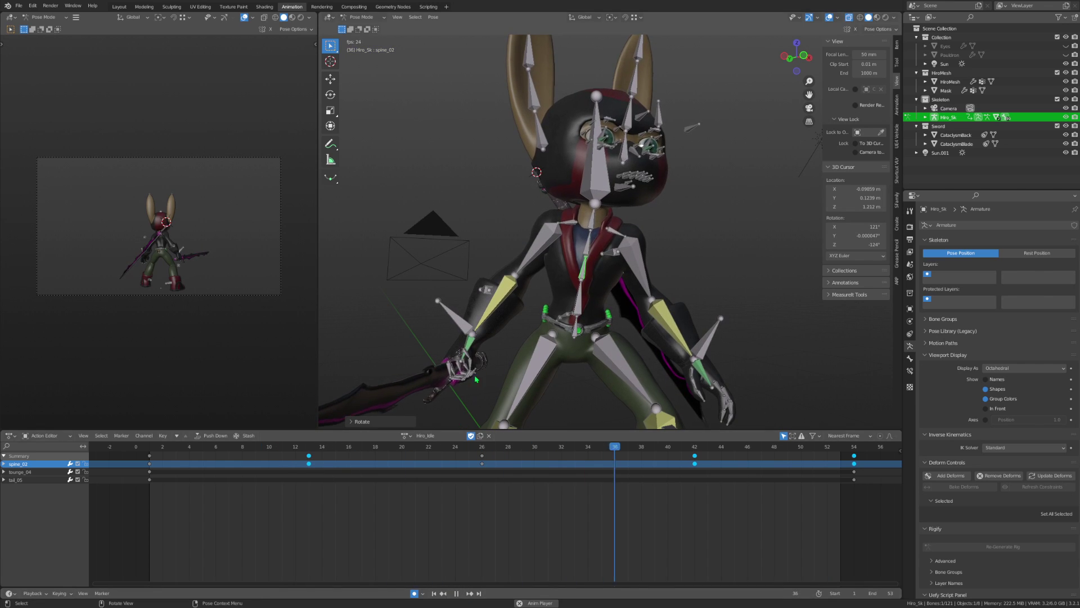
pyautogui.press('KP_1')
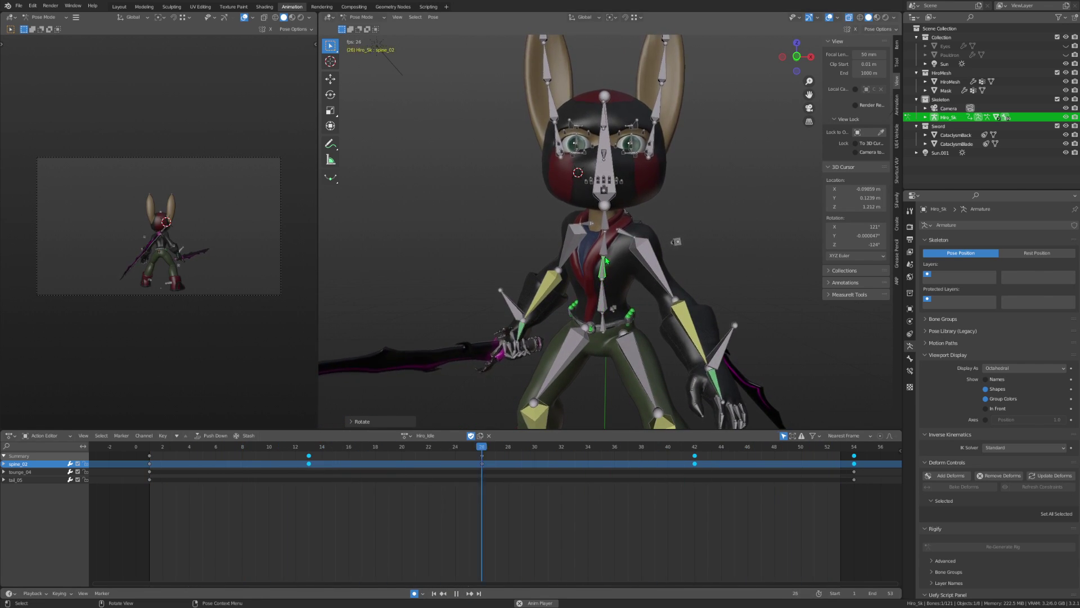
pyautogui.moveTo(606, 261)
pyautogui.mouseDown(button='middle')
pyautogui.moveTo(508, 237)
pyautogui.moveTo(667, 260)
pyautogui.mouseUp(button='middle')
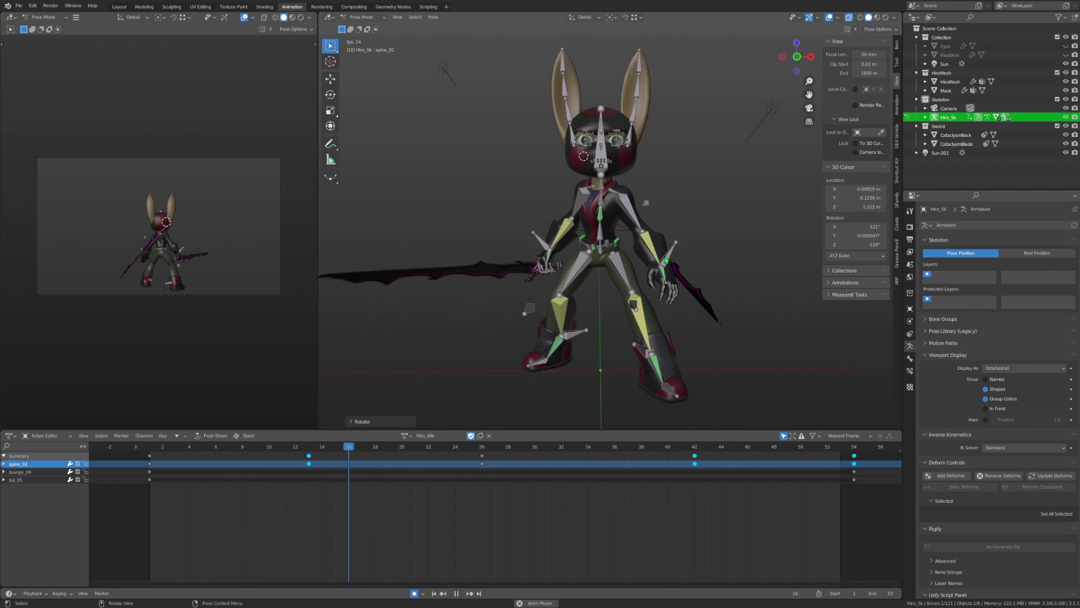
# Shift hand_ik_l's frame-14 keys about 26 frames later, toward frame 40, and replay the loop.
pyautogui.click(666, 261)
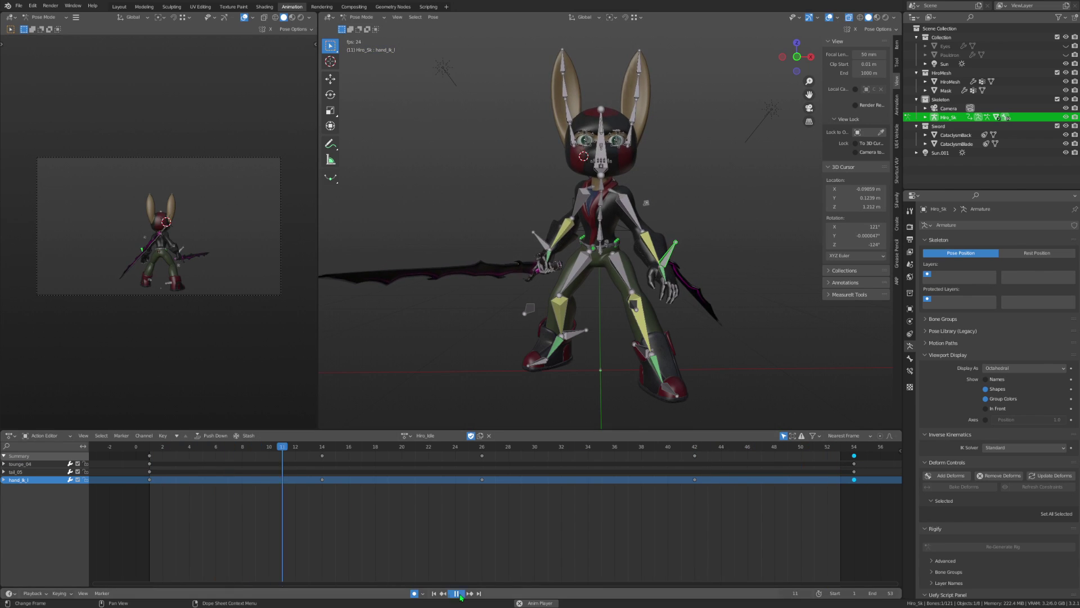
pyautogui.scroll(2, 657, 246)
pyautogui.press('g')
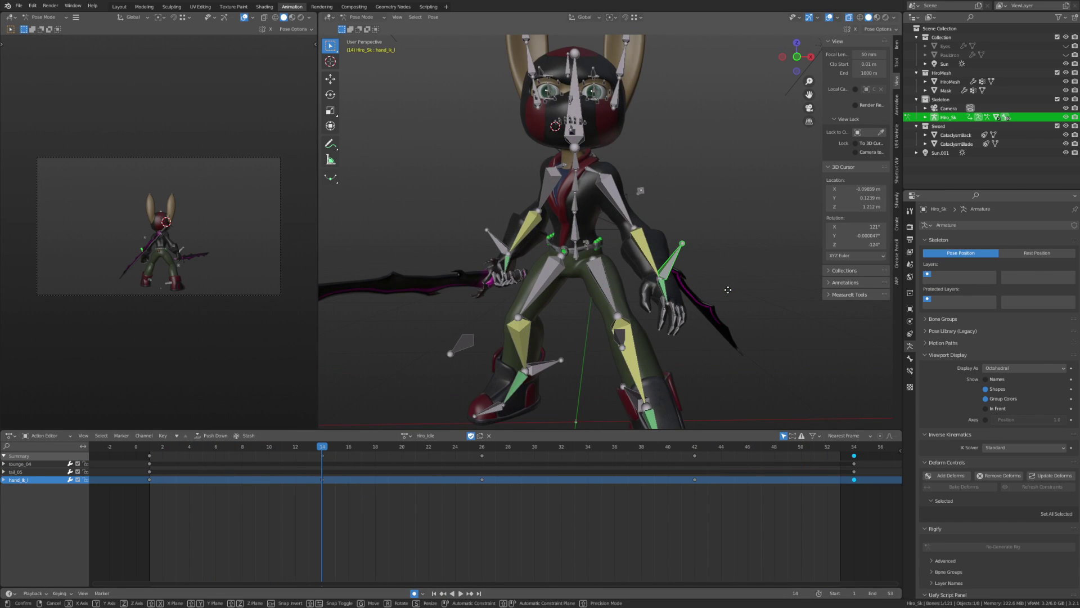
pyautogui.press('x')
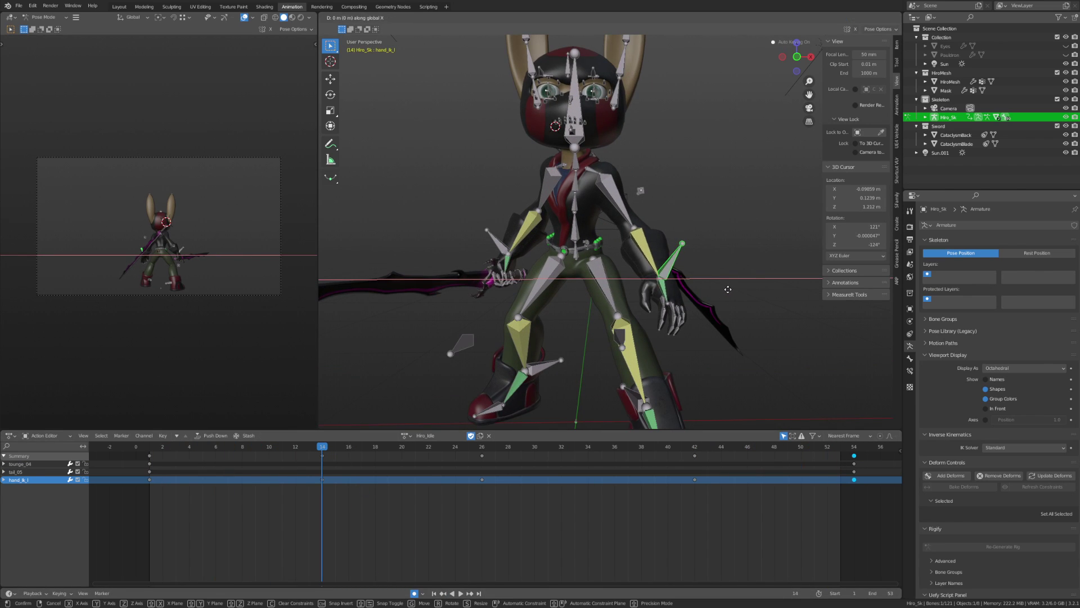
pyautogui.click(727, 290)
pyautogui.moveTo(357, 516); pyautogui.dragTo(314, 459)
pyautogui.press('g')
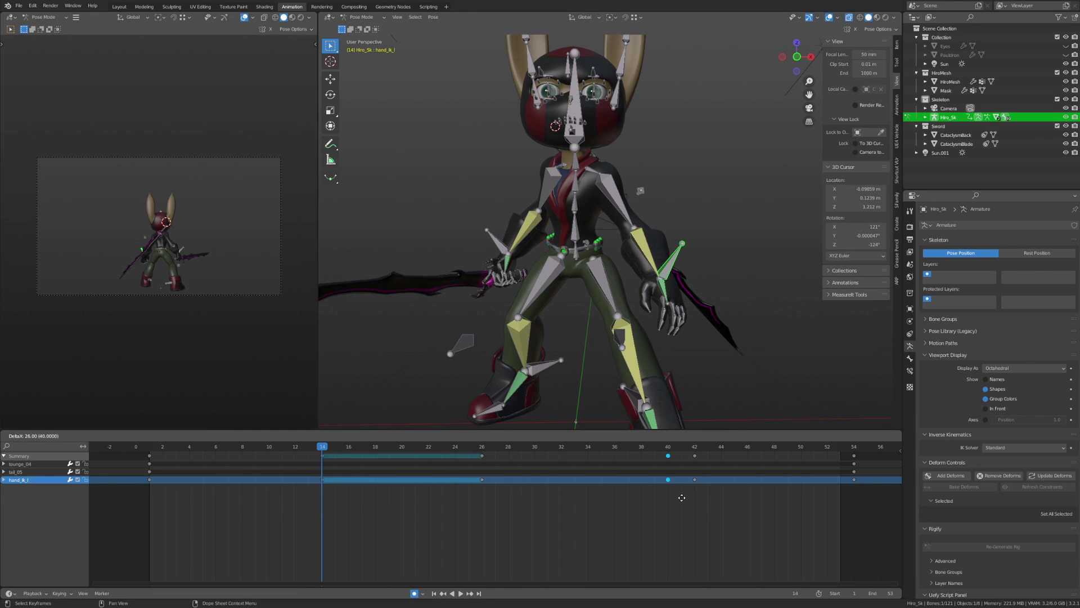
pyautogui.click(460, 594)
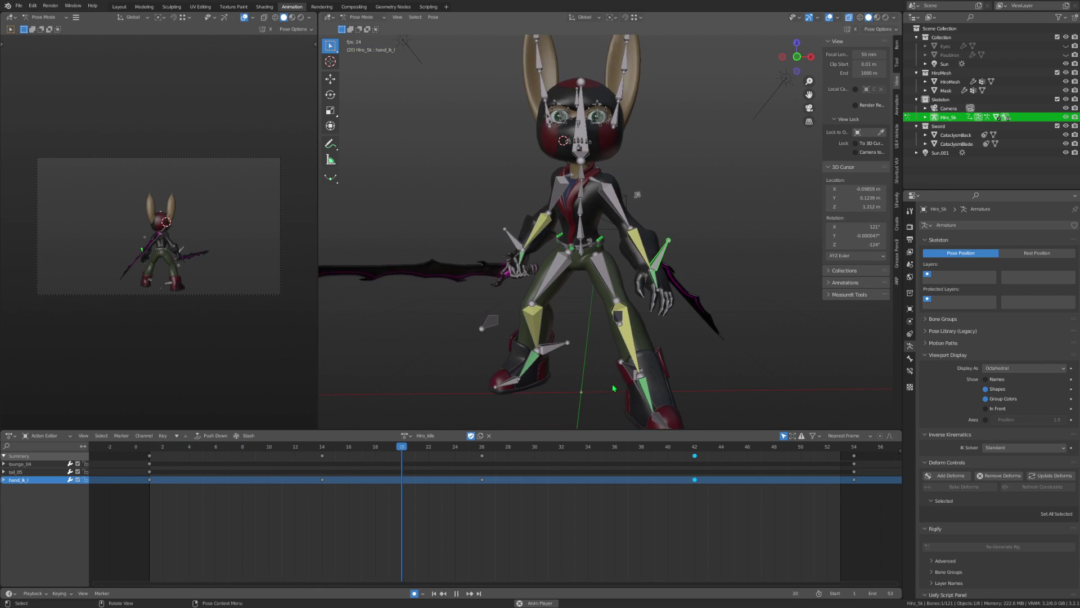
pyautogui.moveTo(622, 402)
pyautogui.mouseDown(button='middle')
pyautogui.moveTo(645, 307)
pyautogui.moveTo(613, 321)
pyautogui.mouseUp(button='middle')
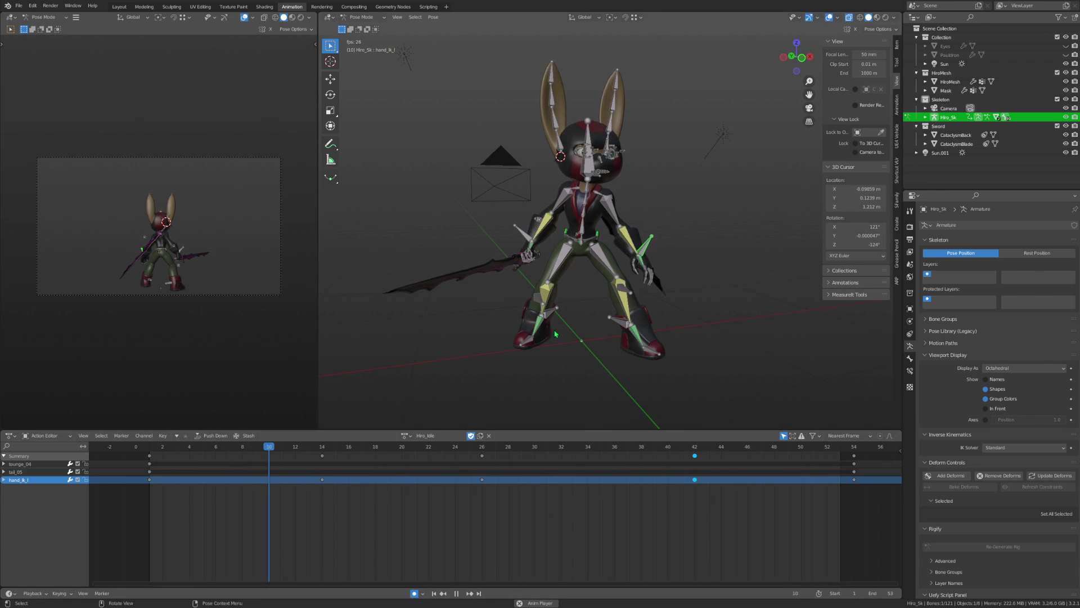
pyautogui.press('space')
# Move the right knee IK control knee_ik_r to a new position.
pyautogui.click(542, 302)
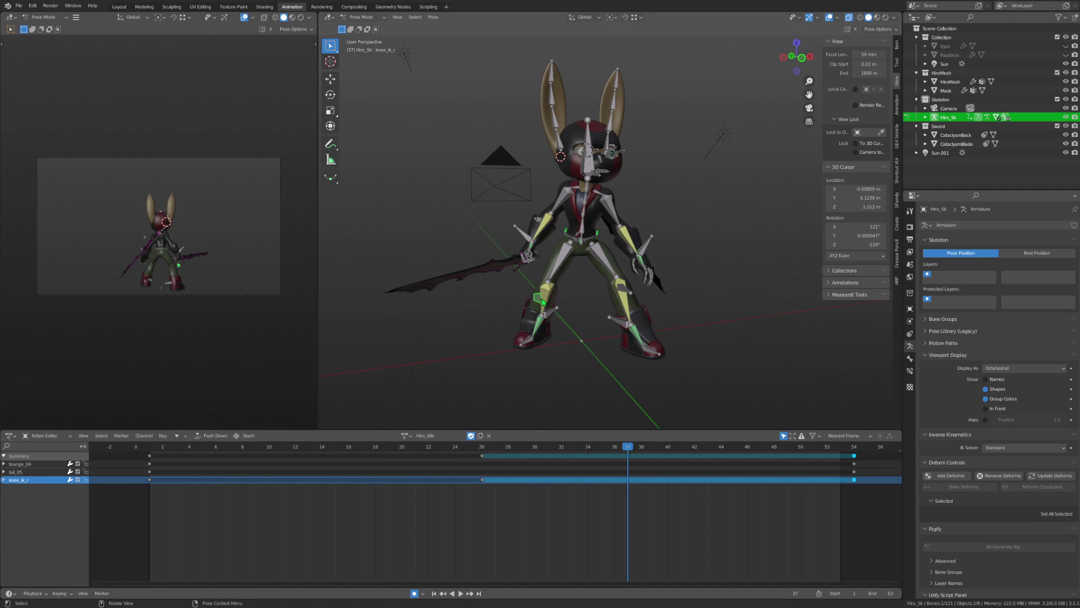
pyautogui.moveTo(585, 169); pyautogui.dragTo(597, 284, button='middle')
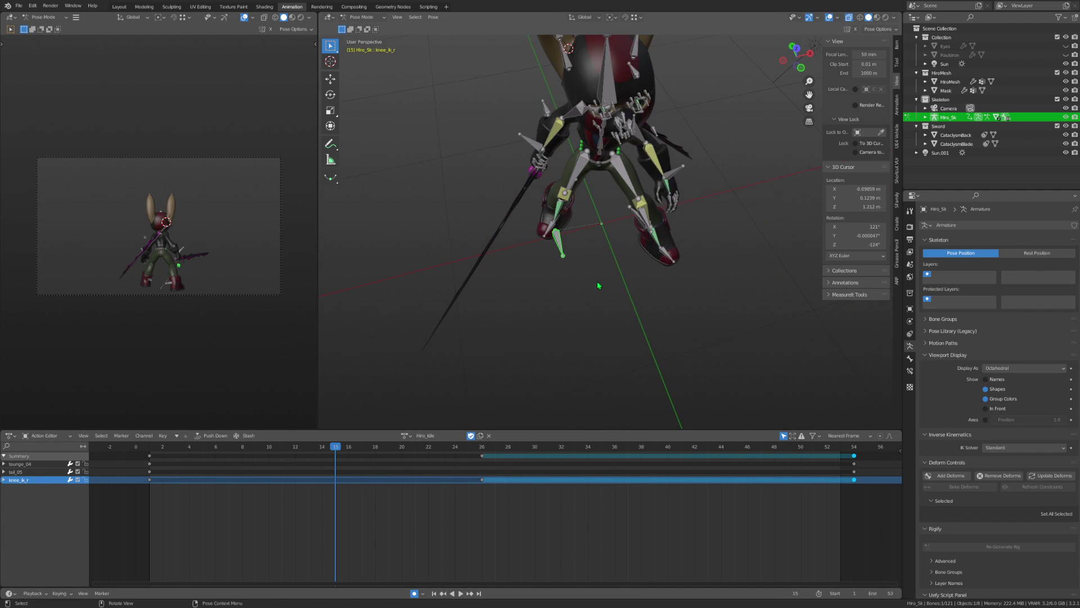
pyautogui.press('g')
pyautogui.click(632, 237)
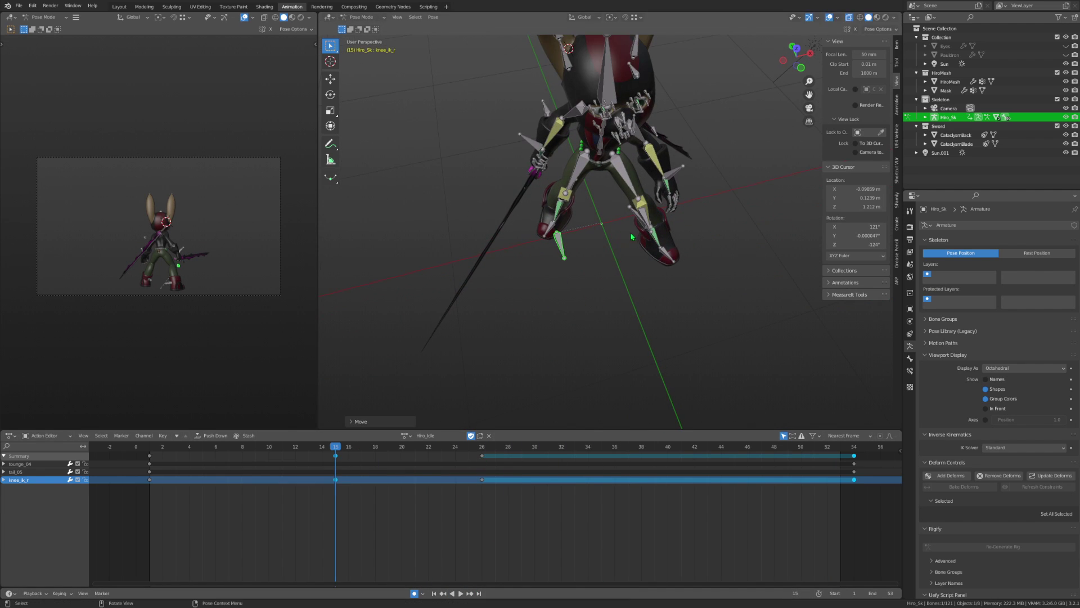
# Shift both knee IK controls' frame-15 keys to frame 41 and replay the animation.
pyautogui.click(668, 256)
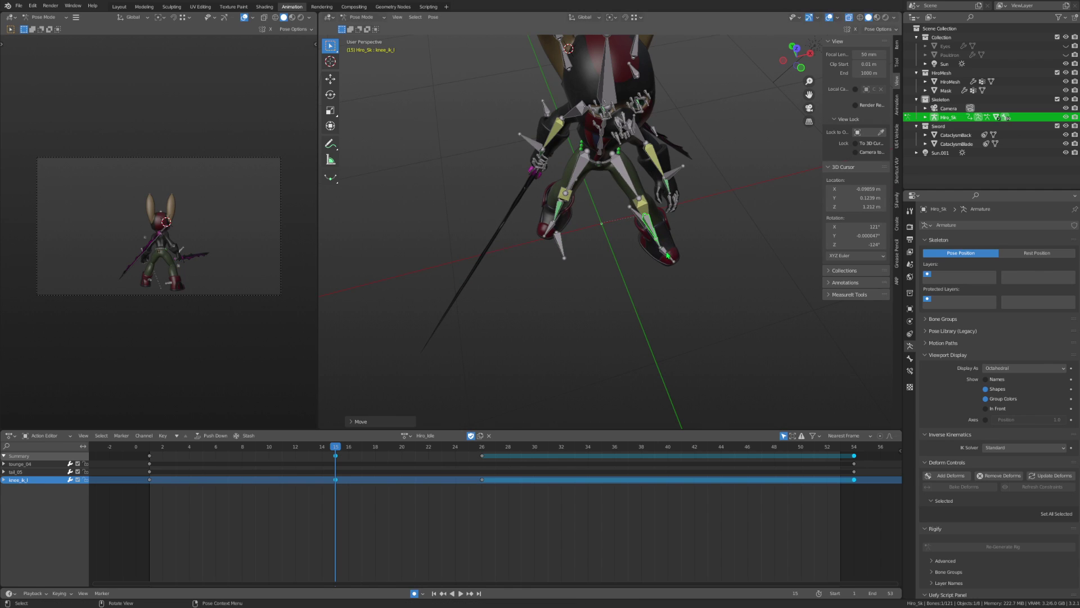
pyautogui.keyDown('shift'); pyautogui.click(554, 247); pyautogui.keyUp('shift')
pyautogui.moveTo(408, 552); pyautogui.dragTo(319, 454)
pyautogui.press('g')
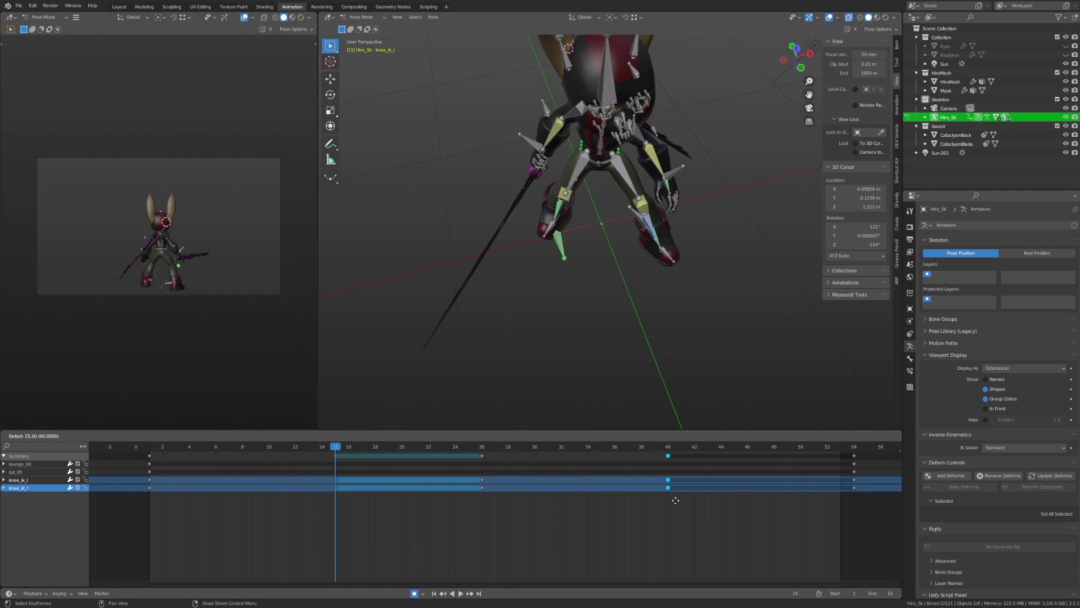
pyautogui.moveTo(675, 500); pyautogui.dragTo(687, 500)
pyautogui.click(460, 593)
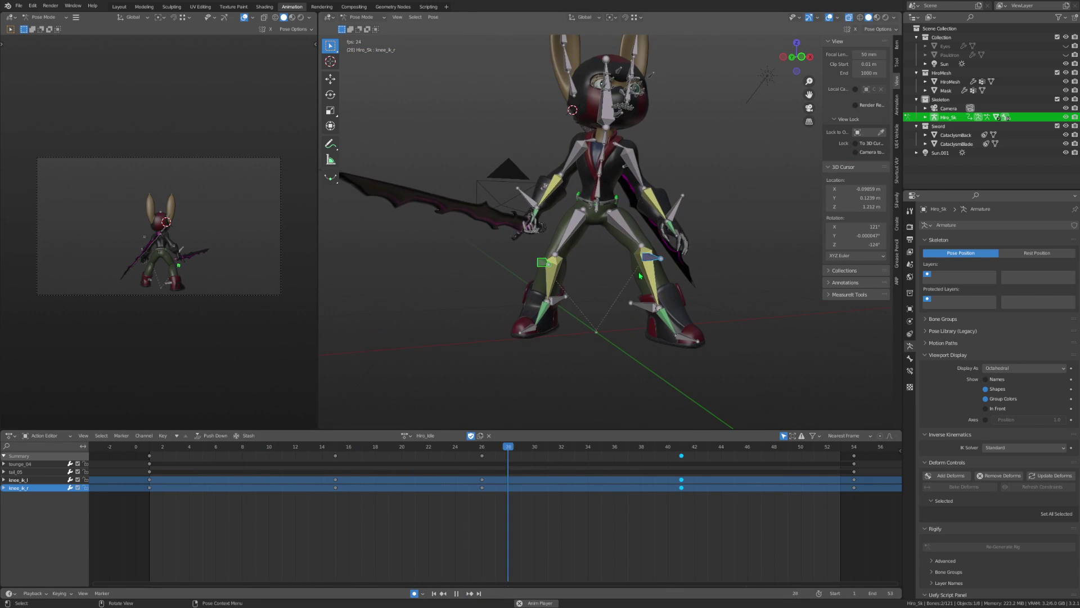
pyautogui.moveTo(600, 185)
pyautogui.mouseDown(button='middle')
pyautogui.moveTo(647, 306)
pyautogui.moveTo(672, 315)
pyautogui.mouseUp(button='middle')
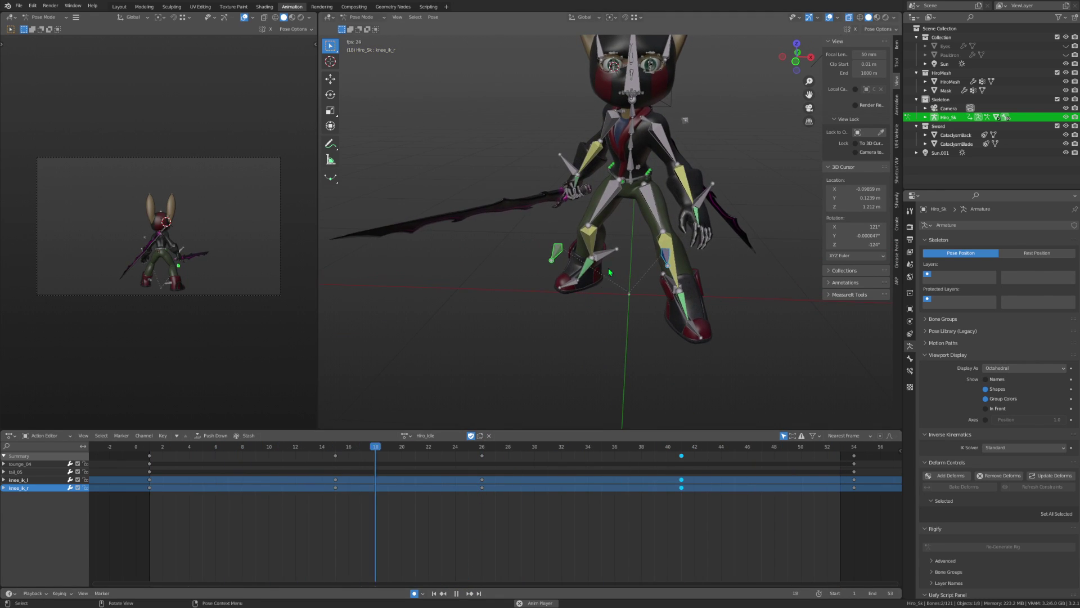
pyautogui.click(456, 594)
# Select knee_ik_l and check its pose at frames 41, 28 and 54.
pyautogui.click(658, 262)
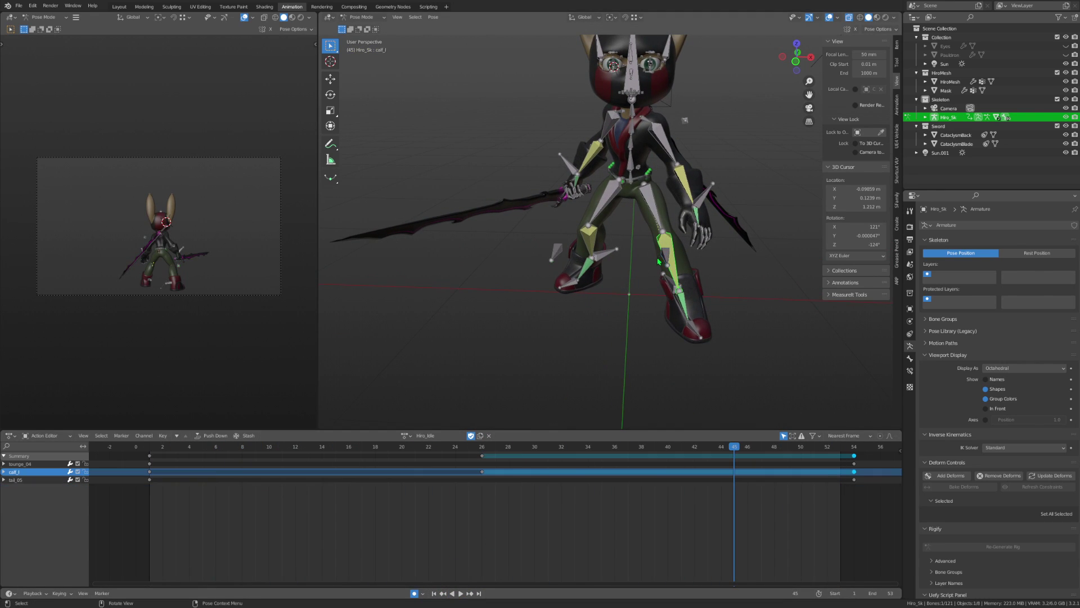
pyautogui.click(669, 257)
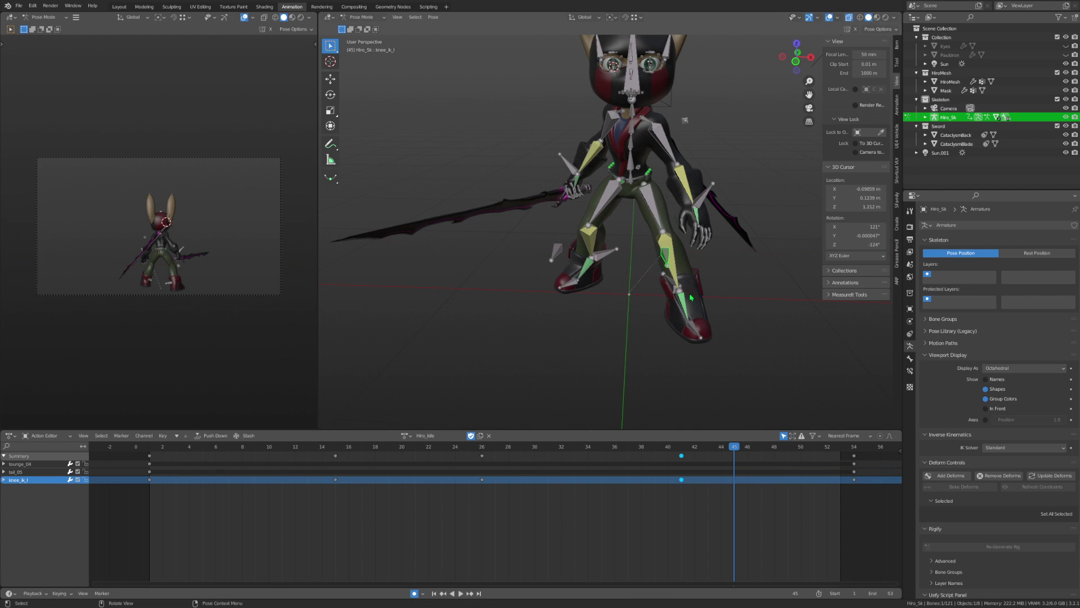
pyautogui.click(682, 448)
pyautogui.moveTo(676, 315); pyautogui.dragTo(708, 295, button='middle')
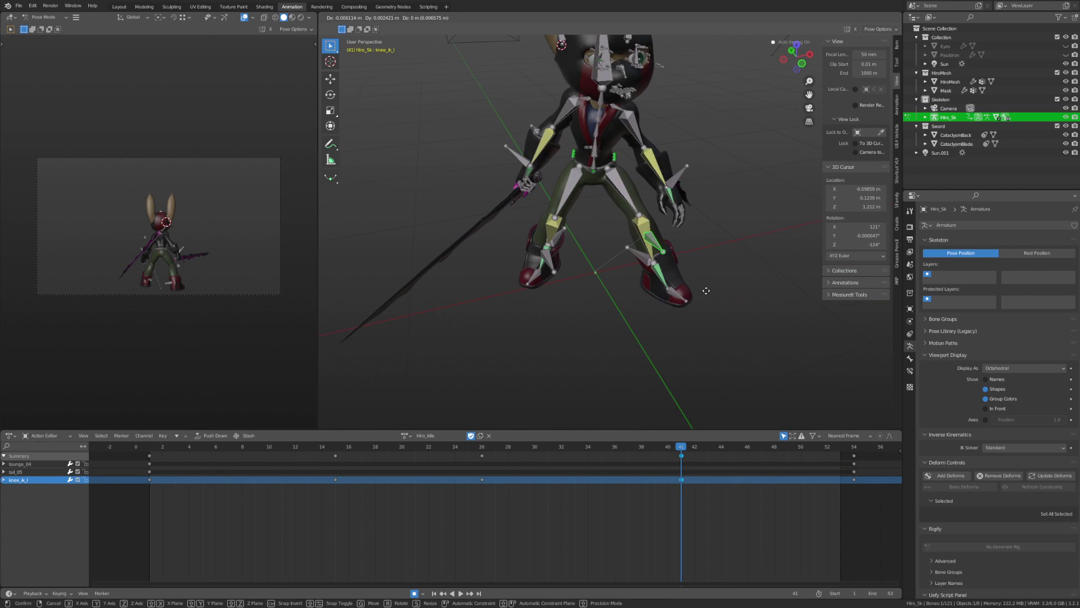
pyautogui.moveTo(682, 448)
pyautogui.mouseDown()
pyautogui.moveTo(586, 453)
pyautogui.moveTo(507, 474)
pyautogui.mouseUp()
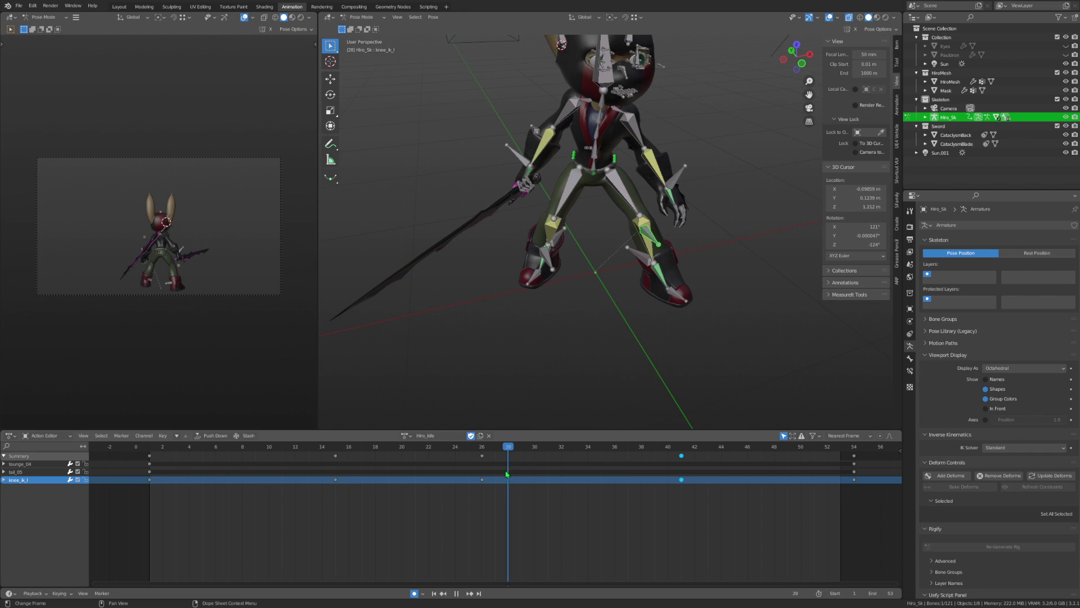
pyautogui.click(854, 450)
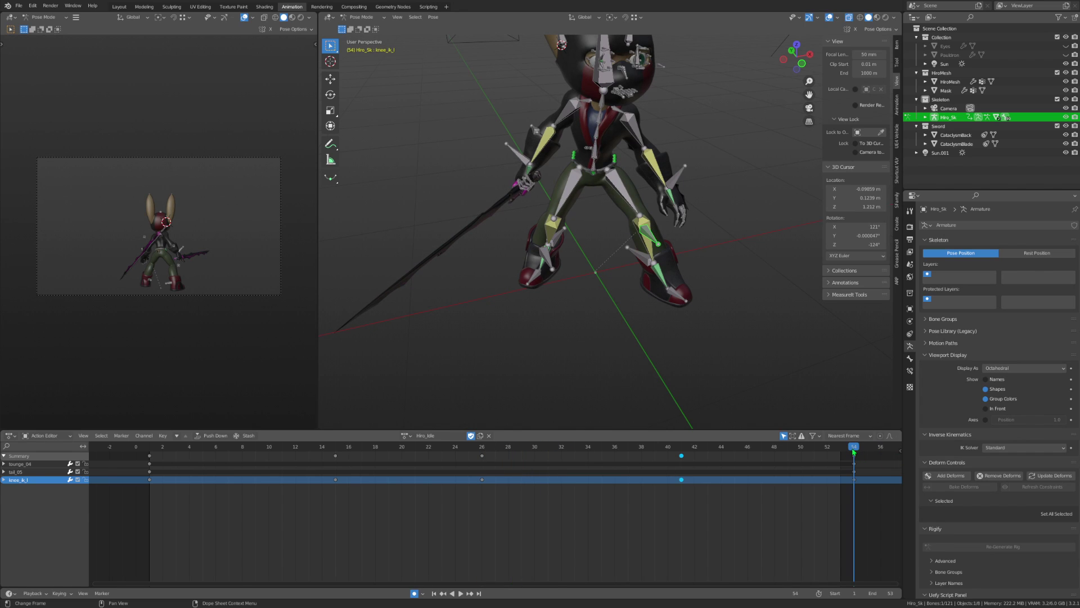
pyautogui.click(680, 454)
pyautogui.moveTo(731, 326)
pyautogui.mouseDown(button='middle')
pyautogui.moveTo(779, 297)
pyautogui.moveTo(624, 364)
pyautogui.moveTo(479, 357)
pyautogui.mouseUp(button='middle')
# Check the knee at frames 26 and 2, play back, and return to frame 41.
pyautogui.press('Down')
pyautogui.click(163, 453)
pyautogui.press('space')
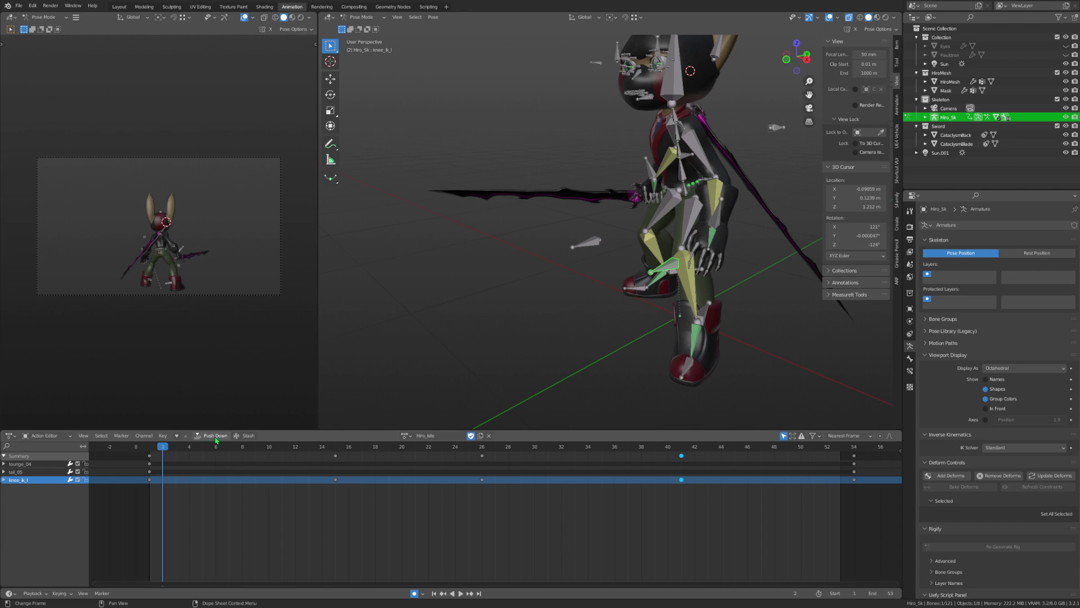
pyautogui.press('space')
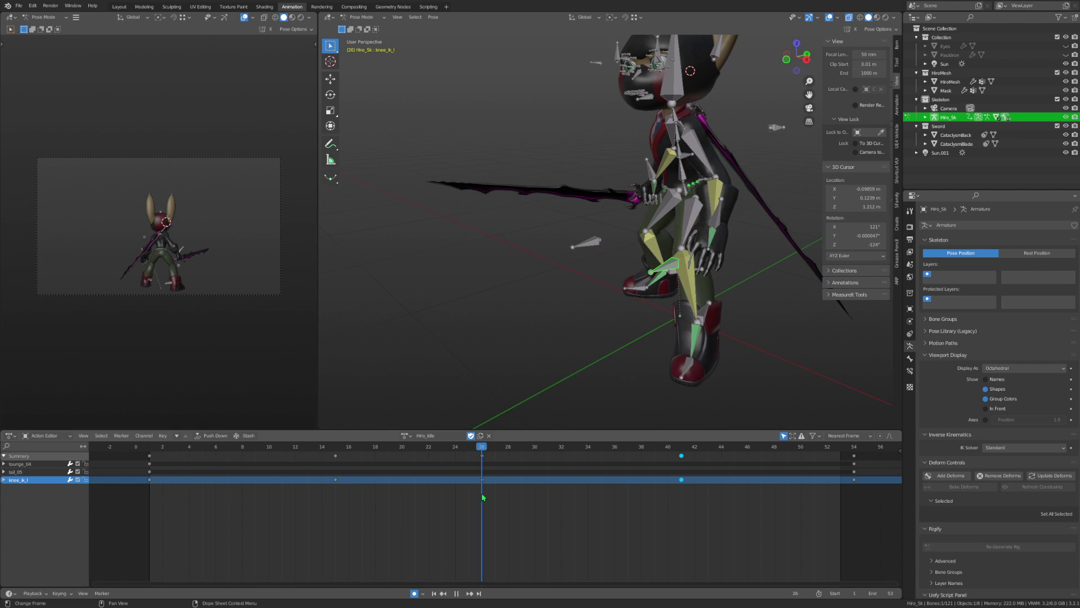
pyautogui.moveTo(551, 505); pyautogui.dragTo(681, 506)
# Save Hiro_Ultra_UltimateAnimations.blend.
pyautogui.hotkey('ctrl', 's')
pyautogui.moveTo(695, 400)
pyautogui.mouseDown(button='middle')
pyautogui.moveTo(589, 283)
pyautogui.moveTo(684, 346)
pyautogui.mouseUp(button='middle')
pyautogui.click(637, 281)
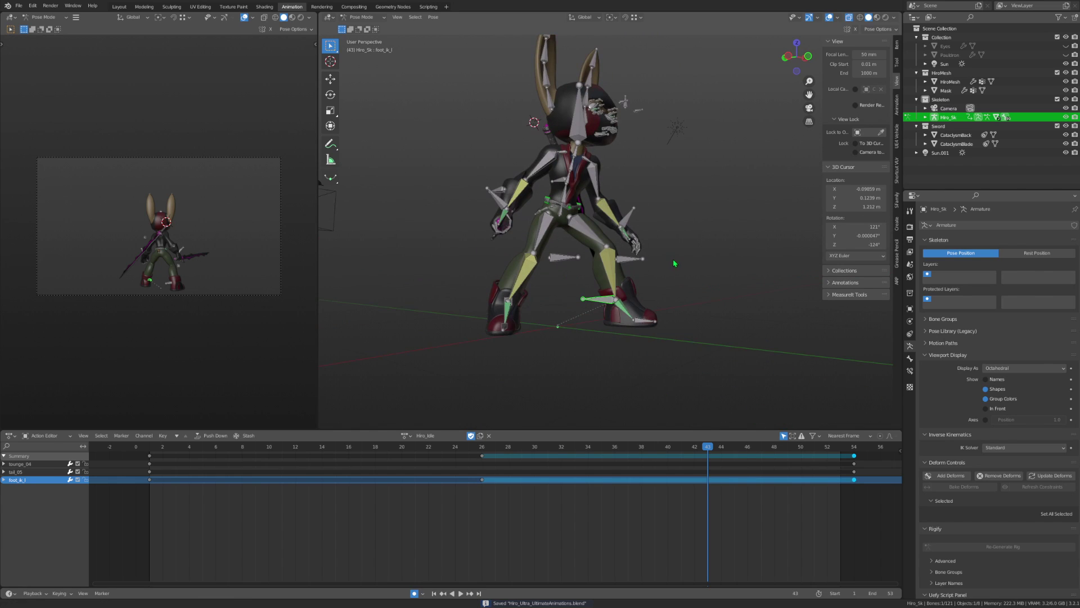
# Move the foot_ik_l control to a new spot, then orbit and zoom to inspect the pose.
pyautogui.press('g')
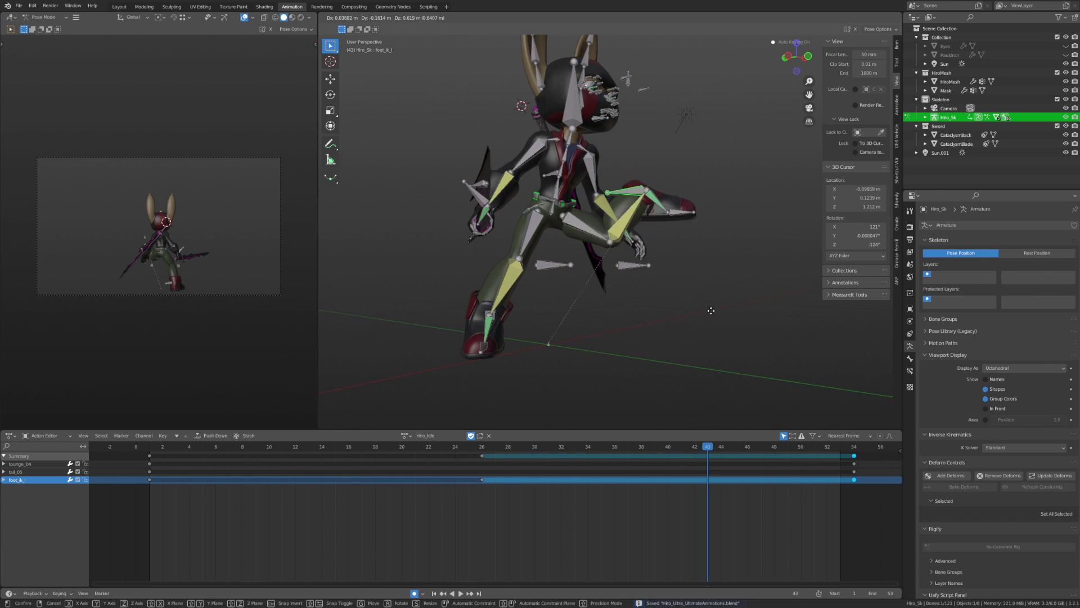
pyautogui.click(698, 289)
pyautogui.moveTo(697, 289); pyautogui.dragTo(597, 205, button='middle')
pyautogui.hotkey('ctrl', 's')
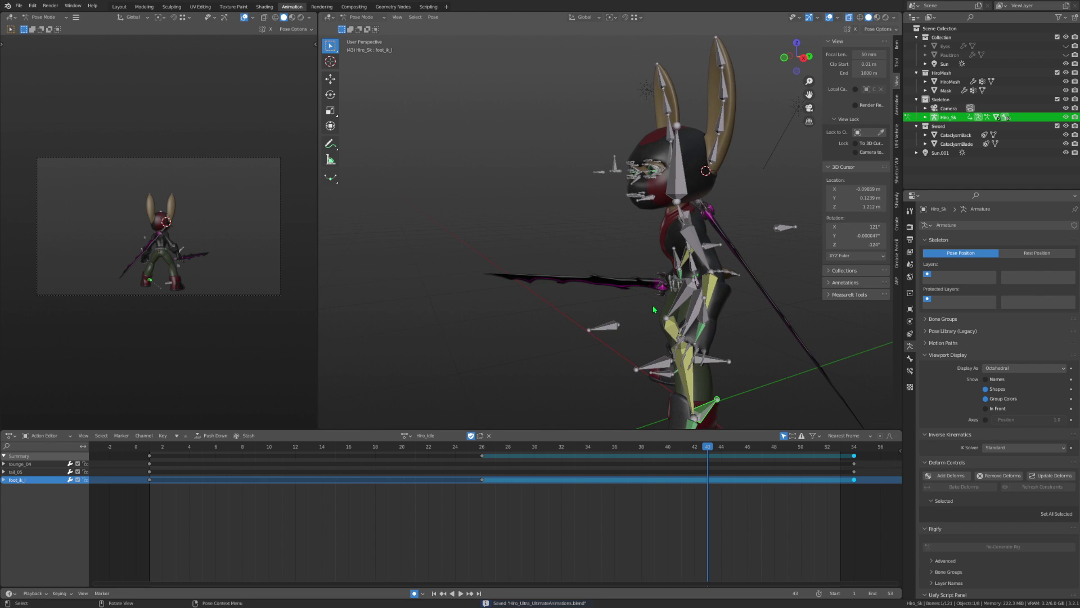
pyautogui.moveTo(655, 308)
pyautogui.mouseDown(button='middle')
pyautogui.moveTo(682, 240)
pyautogui.moveTo(692, 273)
pyautogui.moveTo(650, 283)
pyautogui.moveTo(558, 273)
pyautogui.moveTo(613, 257)
pyautogui.mouseUp(button='middle')
pyautogui.scroll(2, 650, 282)
pyautogui.scroll(3, 647, 278)
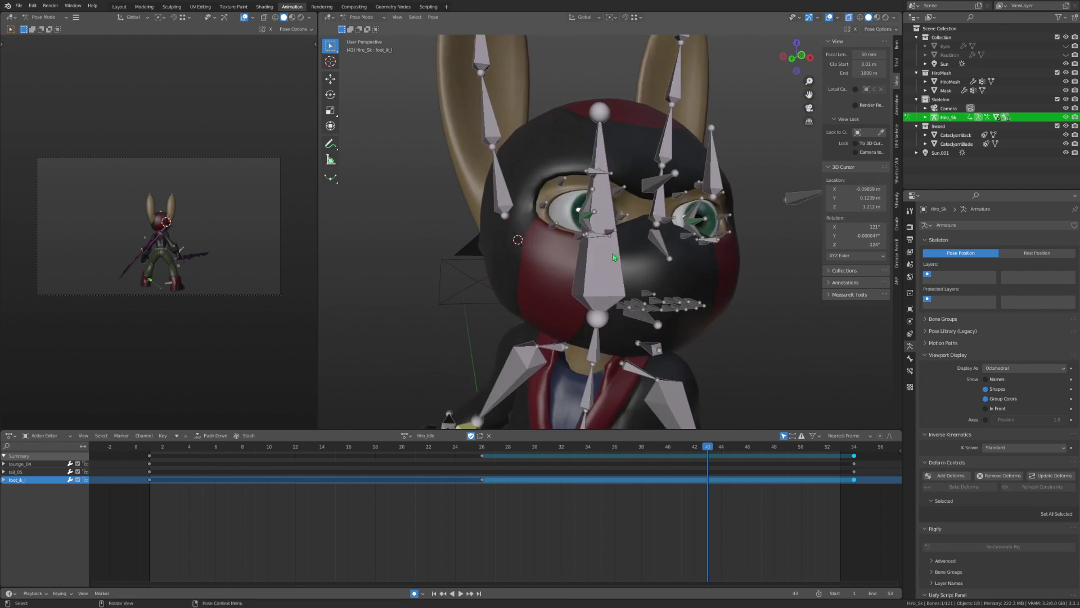
# At frame 12, rotate the ear_01_r bone into a bent pose, viewed from the side.
pyautogui.click(518, 204)
pyautogui.moveTo(518, 204); pyautogui.dragTo(801, 90, button='middle')
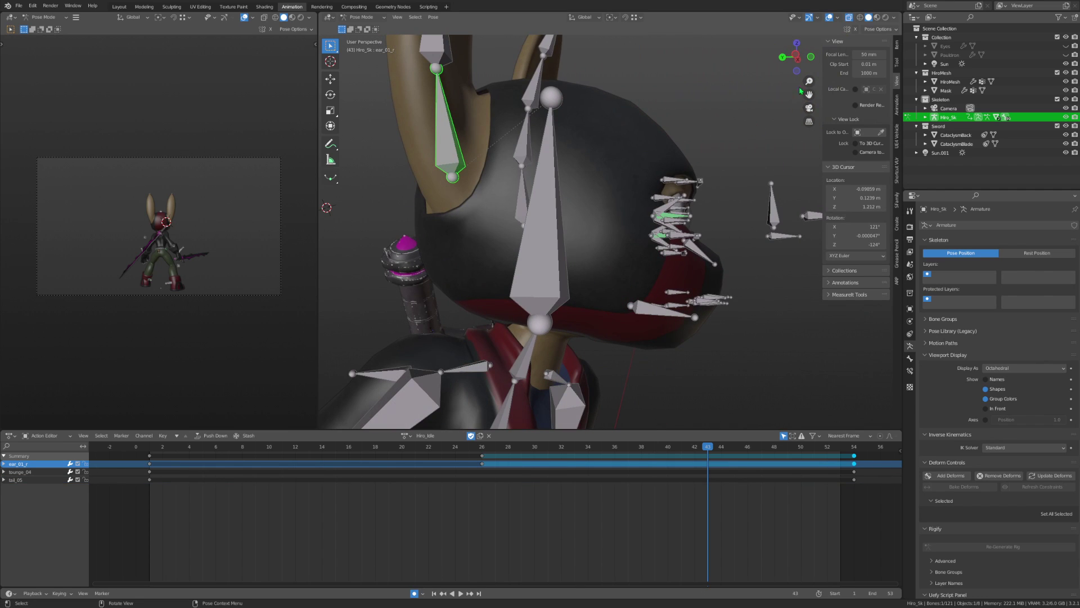
pyautogui.click(796, 56)
pyautogui.moveTo(308, 448); pyautogui.dragTo(347, 489)
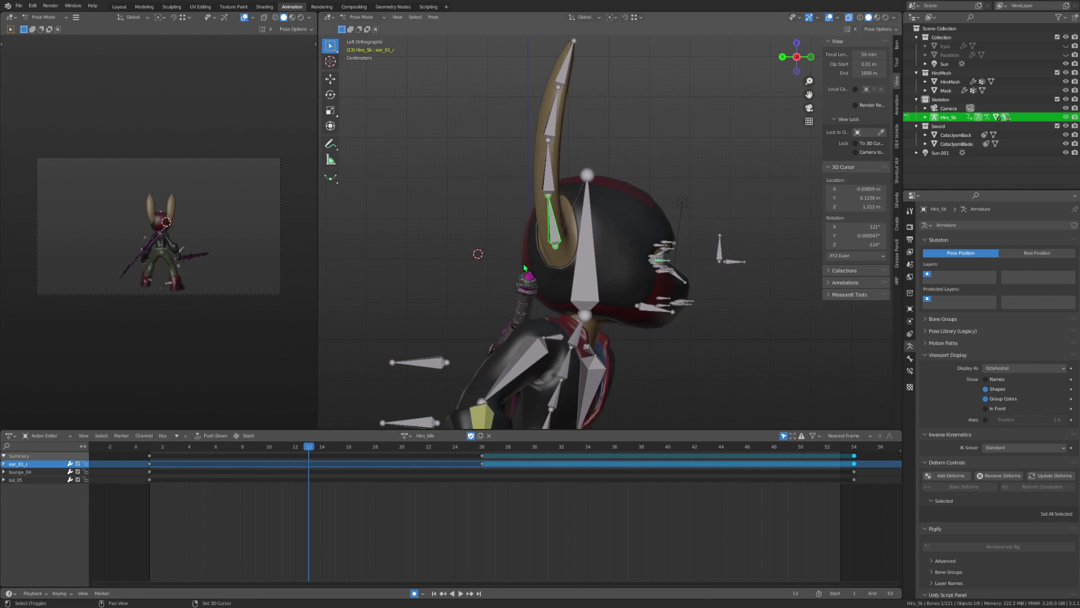
pyautogui.moveTo(298, 454)
pyautogui.mouseDown()
pyautogui.moveTo(212, 467)
pyautogui.moveTo(297, 489)
pyautogui.mouseUp()
pyautogui.press('r')
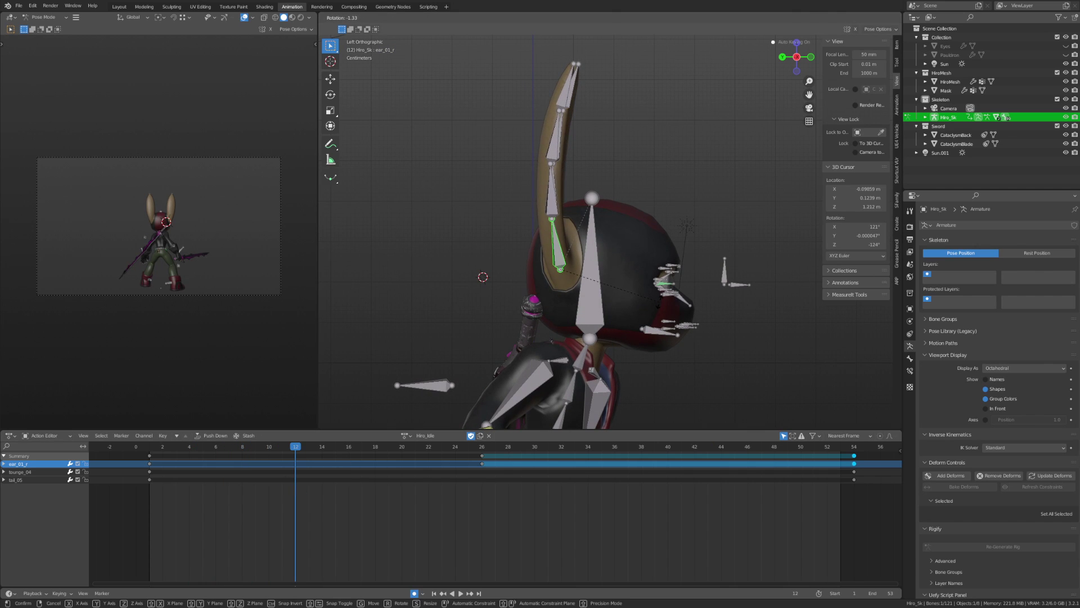
pyautogui.click(658, 306)
# Rotate ear_01_l, select ear_03_l, ear_03_r and ear_04_r, and preview the ear motion.
pyautogui.click(560, 240)
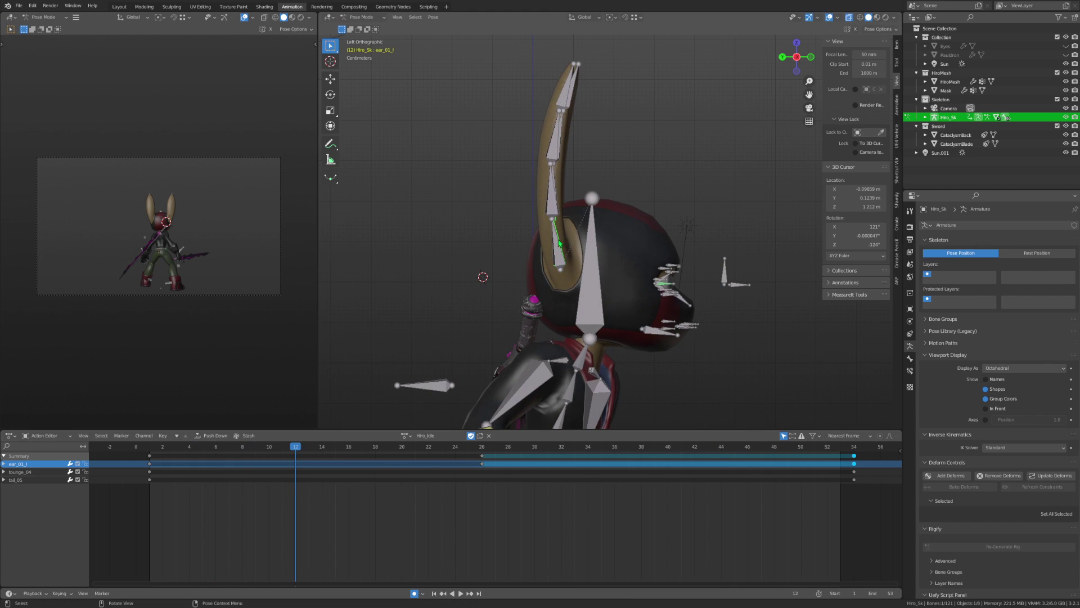
pyautogui.press('r')
pyautogui.click(679, 260)
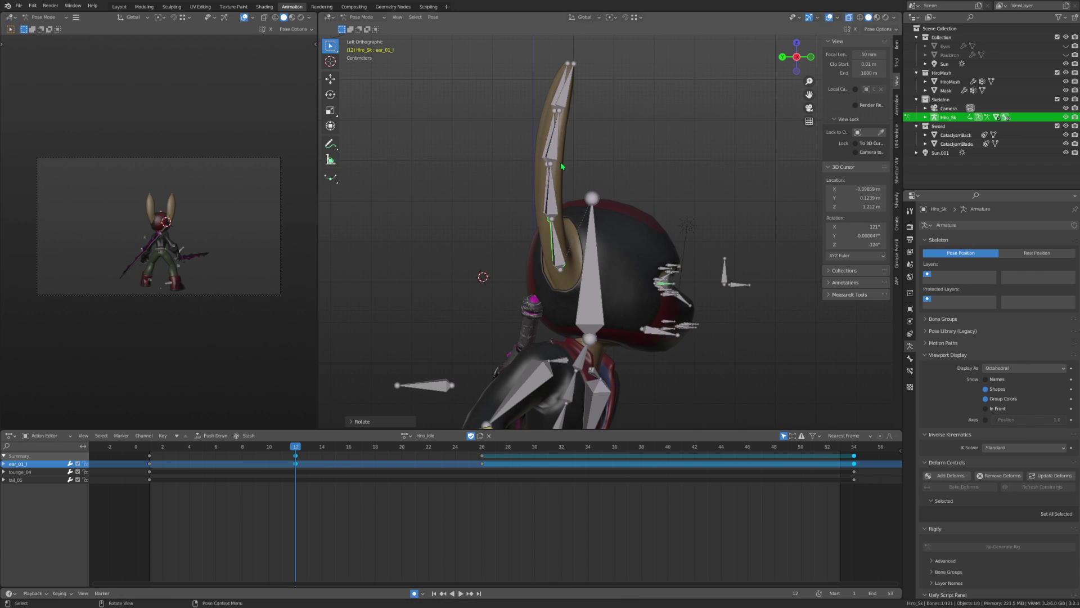
pyautogui.click(550, 125)
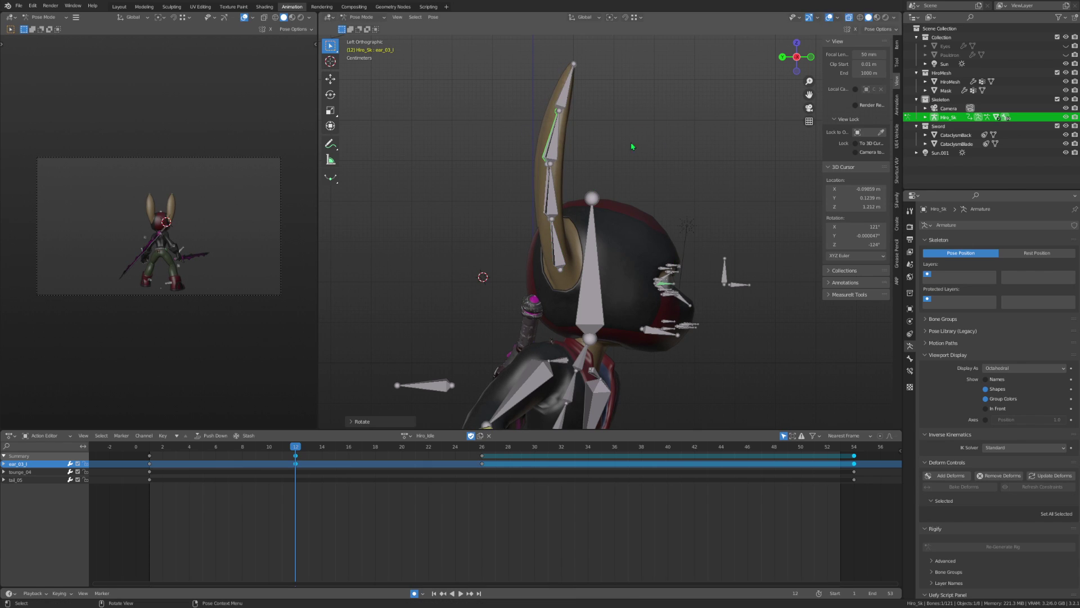
pyautogui.click(560, 148)
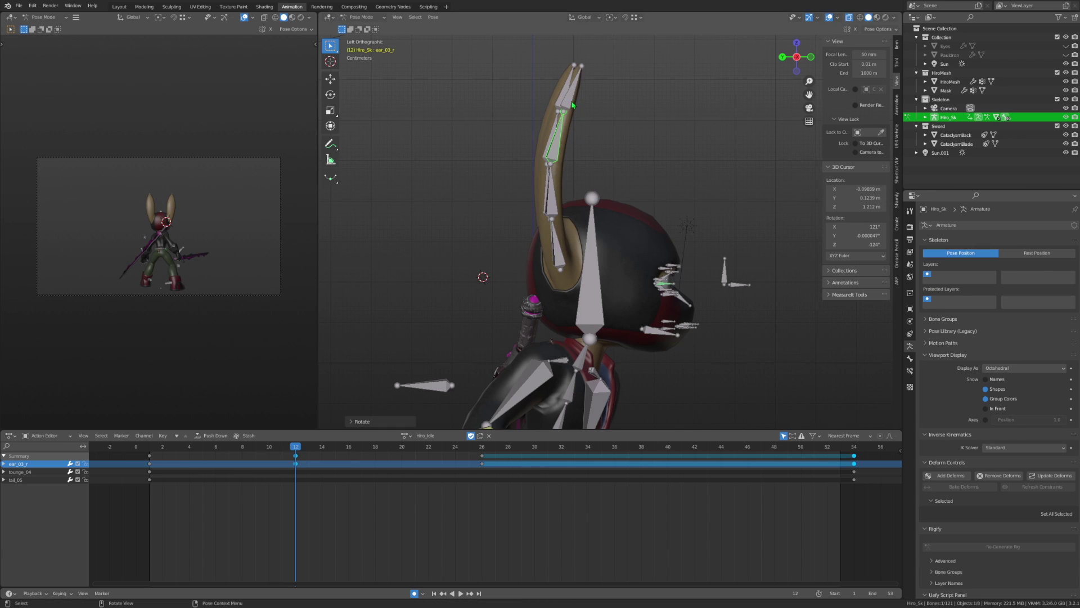
pyautogui.click(572, 105)
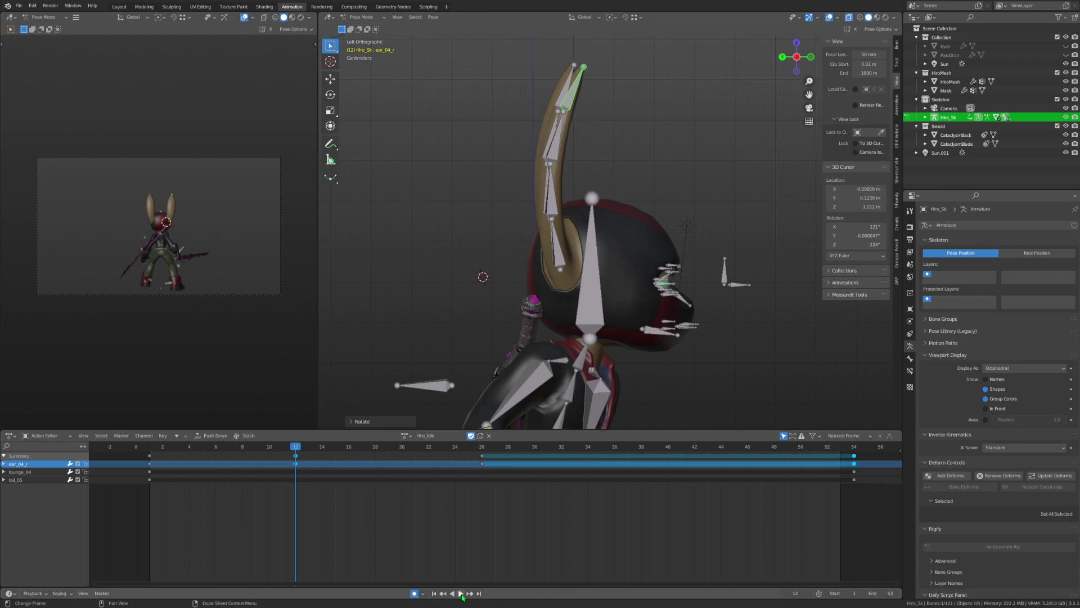
pyautogui.click(462, 594)
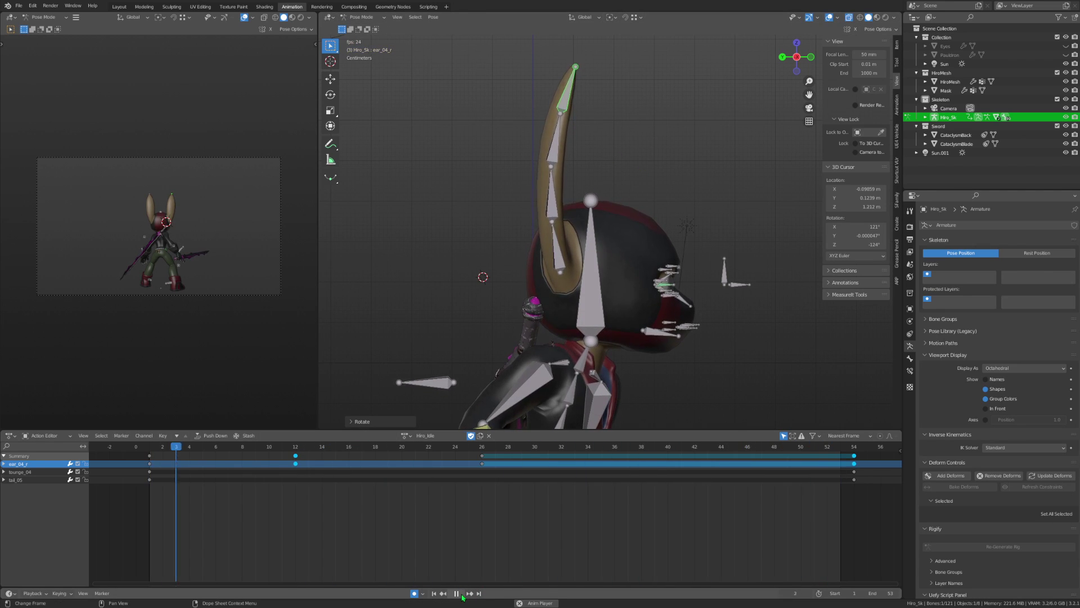
pyautogui.click(460, 594)
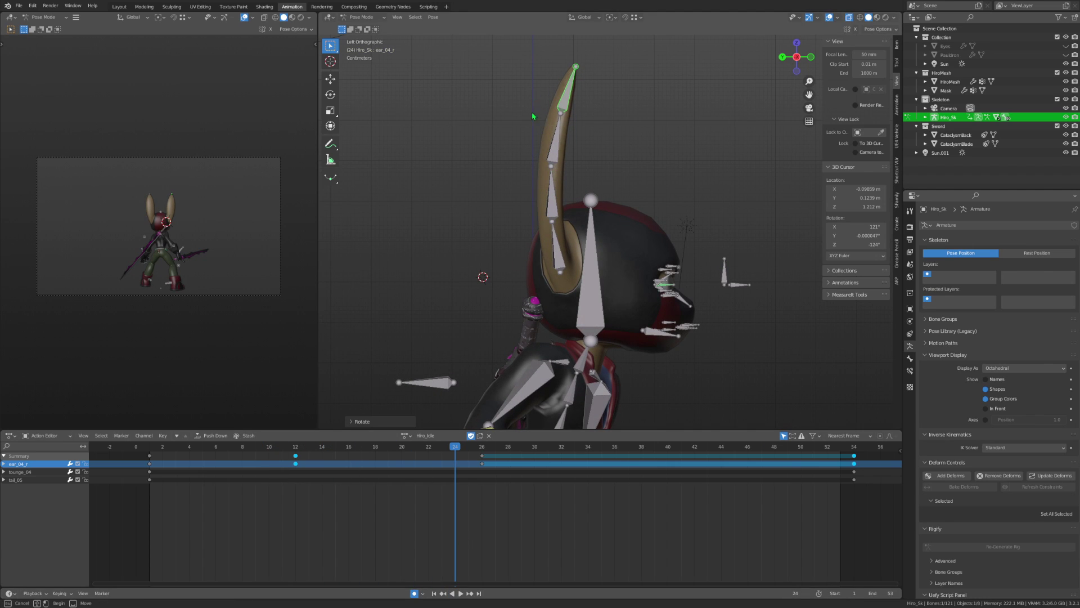
# Duplicate the ear bones' frame-12 keys to frame 42 and play back to check.
pyautogui.moveTo(557, 262); pyautogui.dragTo(558, 264)
pyautogui.moveTo(356, 540); pyautogui.dragTo(263, 441)
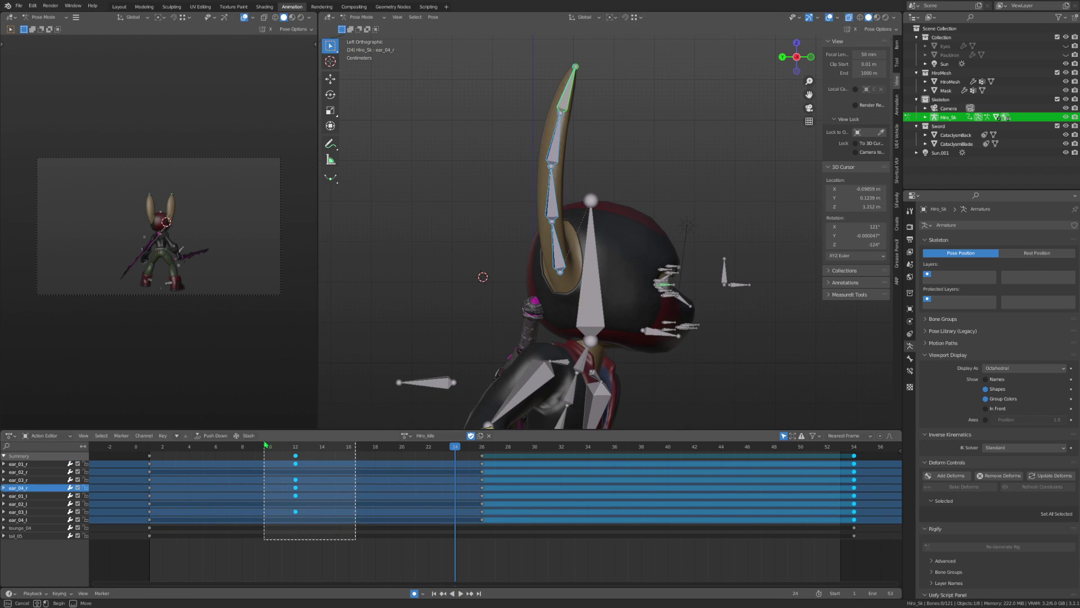
pyautogui.hotkey('shift', 'd')
pyautogui.click(664, 444)
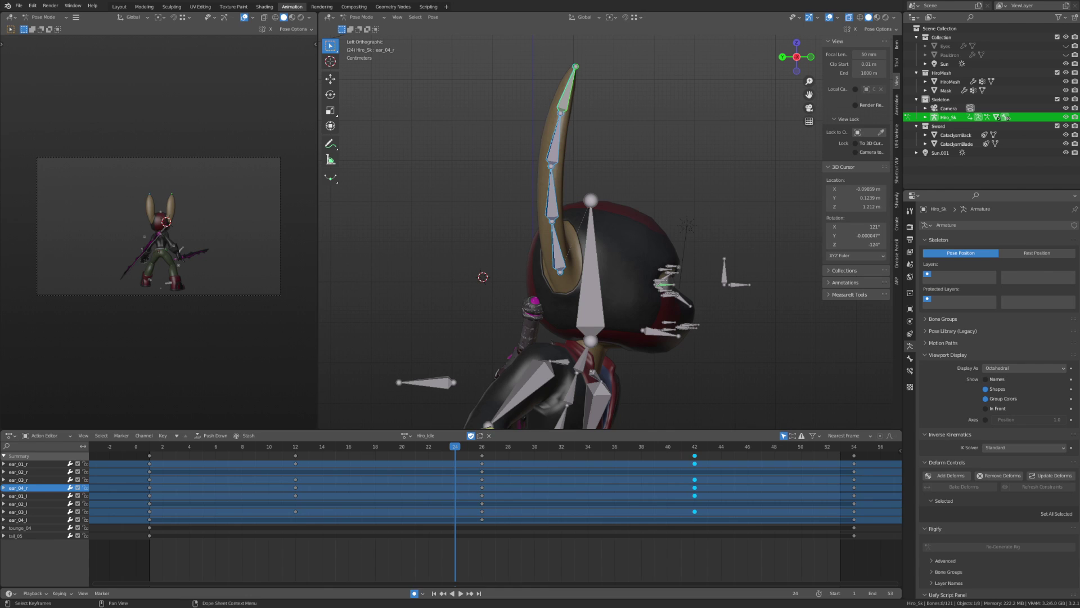
pyautogui.click(462, 595)
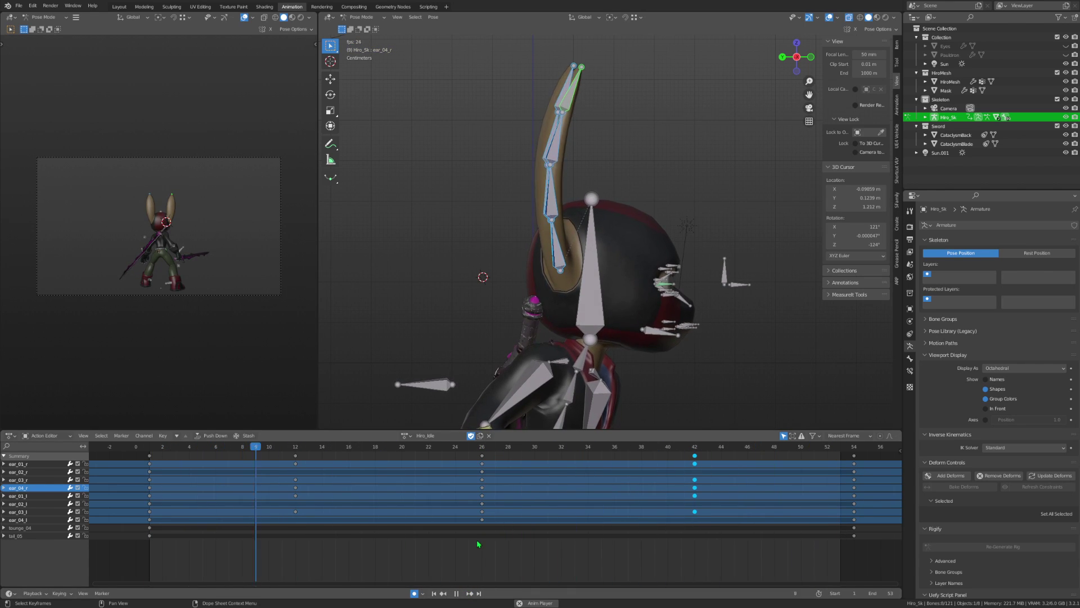
pyautogui.moveTo(478, 337); pyautogui.dragTo(563, 338, button='middle')
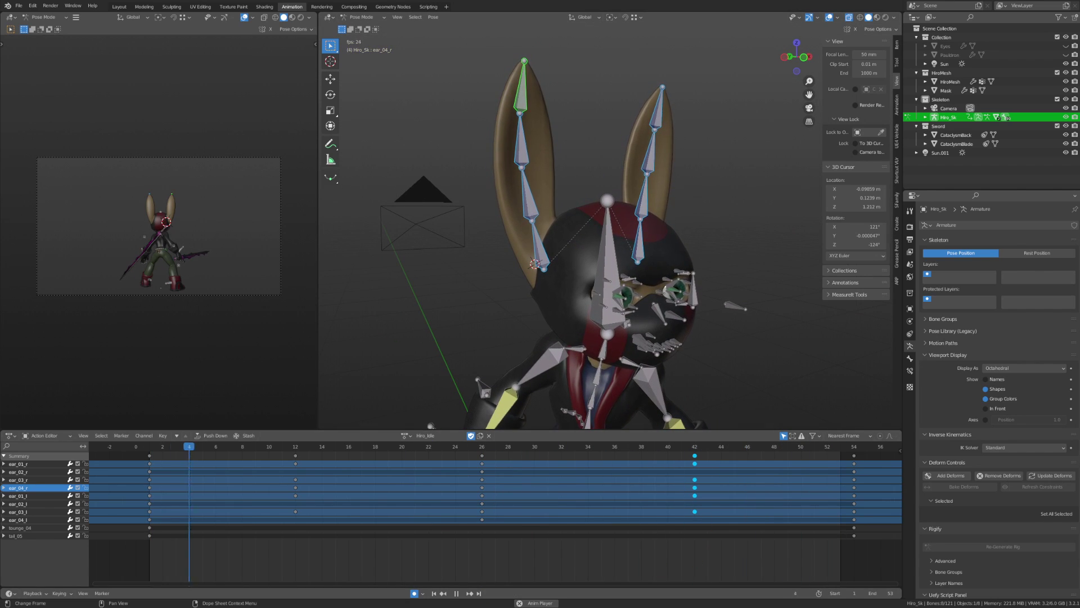
pyautogui.press('space')
# Paste the ear pose flipped at frame 42 and replay the animation from frame 22.
pyautogui.click(697, 447)
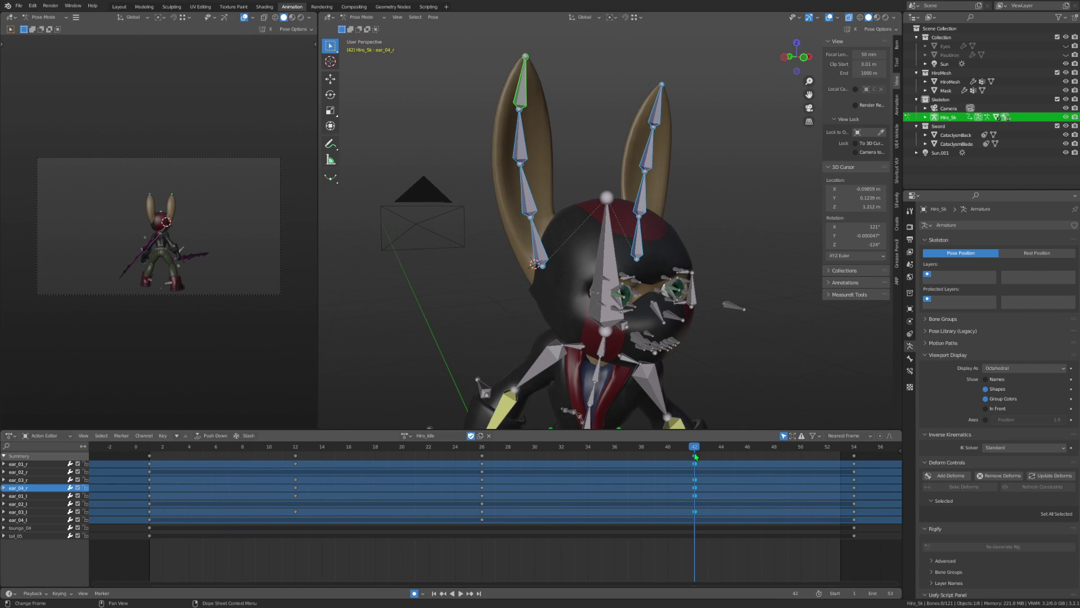
pyautogui.moveTo(679, 488); pyautogui.dragTo(680, 488)
pyautogui.rightClick(698, 478)
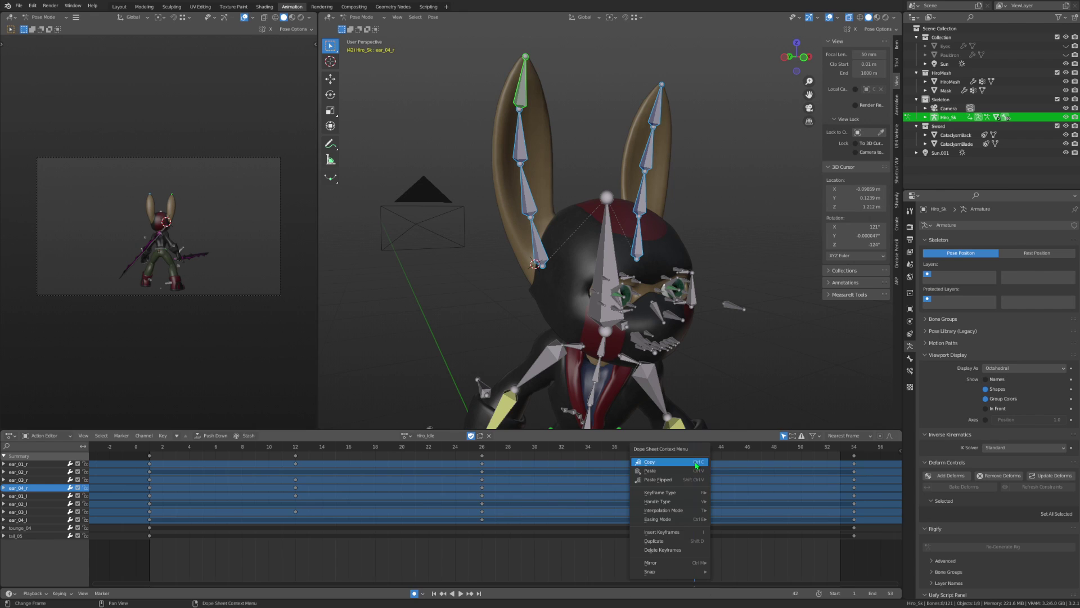
pyautogui.click(689, 480)
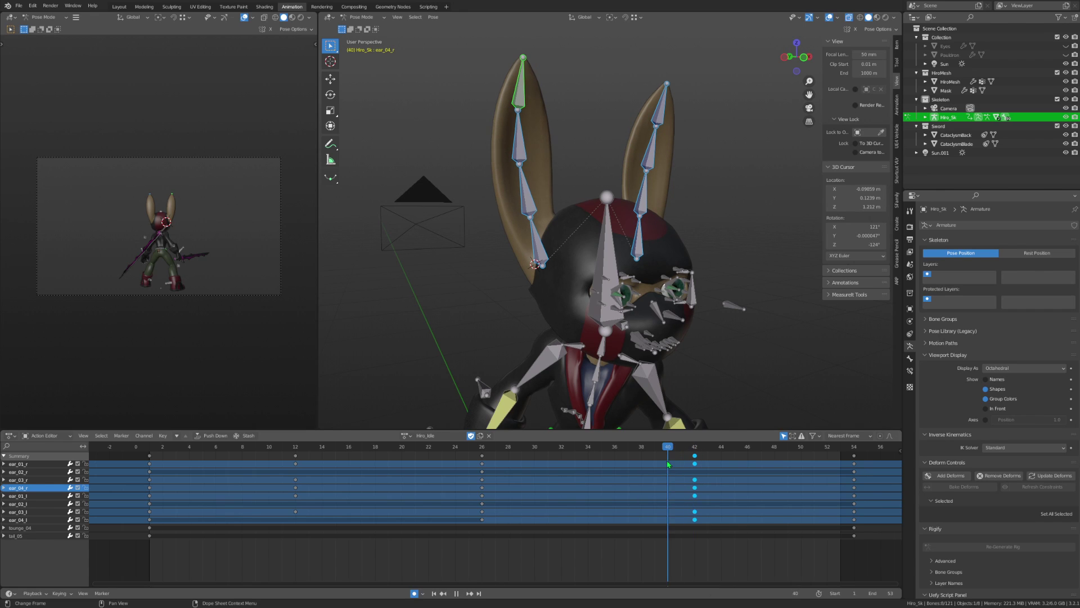
pyautogui.moveTo(669, 464); pyautogui.dragTo(428, 554)
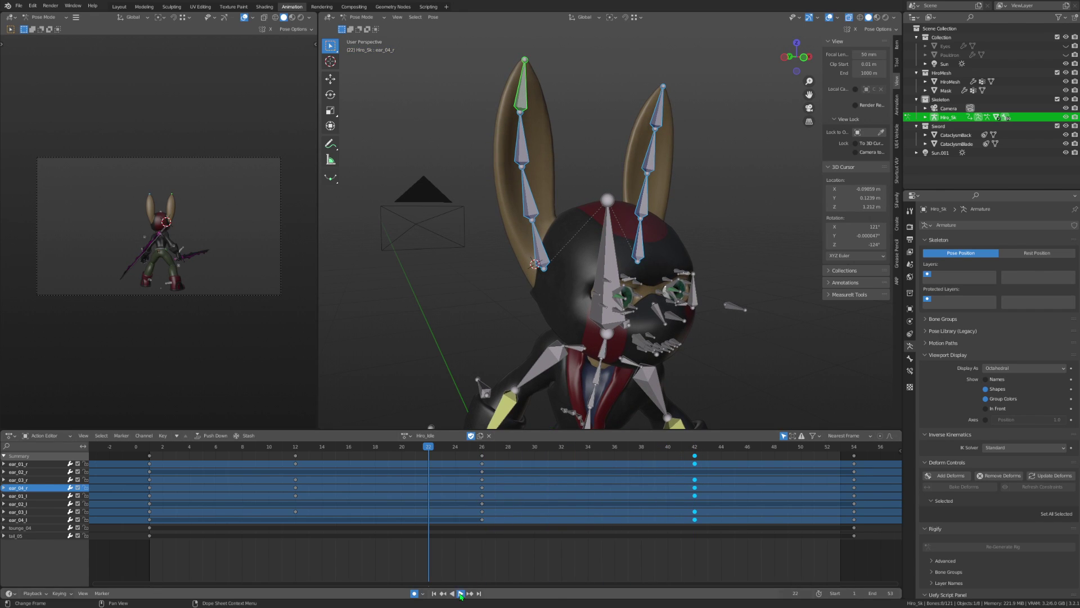
pyautogui.click(461, 593)
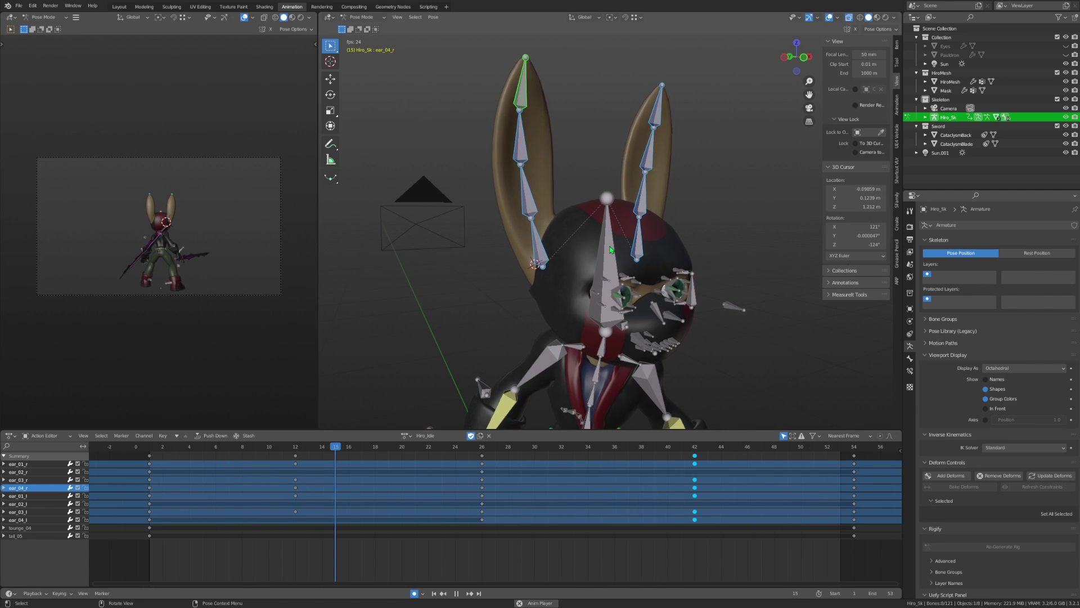
pyautogui.moveTo(610, 250)
pyautogui.mouseDown(button='middle')
pyautogui.moveTo(845, 333)
pyautogui.moveTo(758, 284)
pyautogui.mouseUp(button='middle')
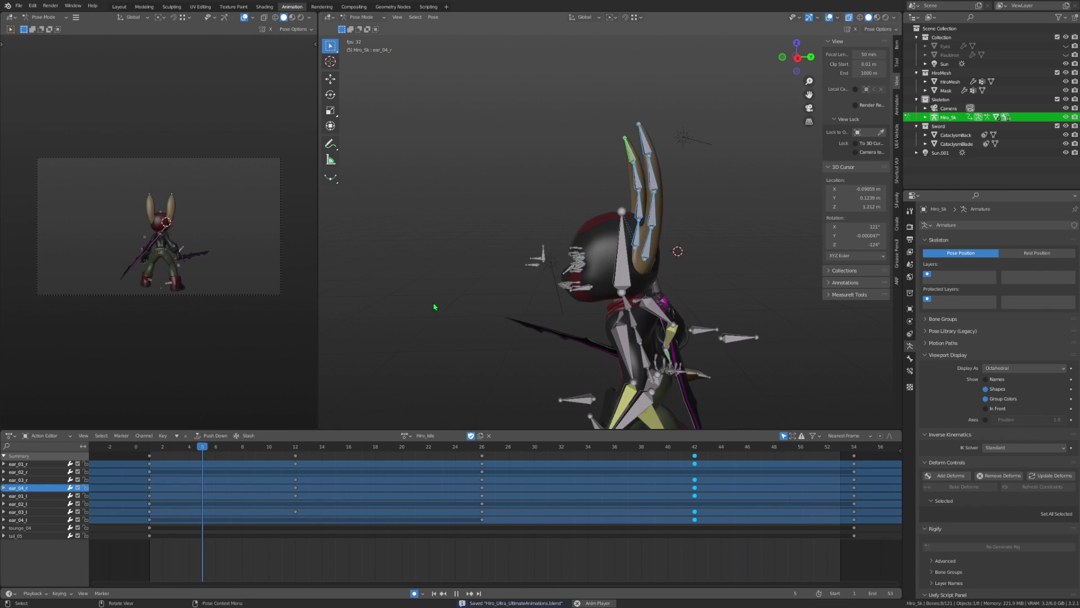
pyautogui.keyDown('alt'); pyautogui.moveTo(434, 306); pyautogui.dragTo(277, 430, button='middle'); pyautogui.keyUp('alt')
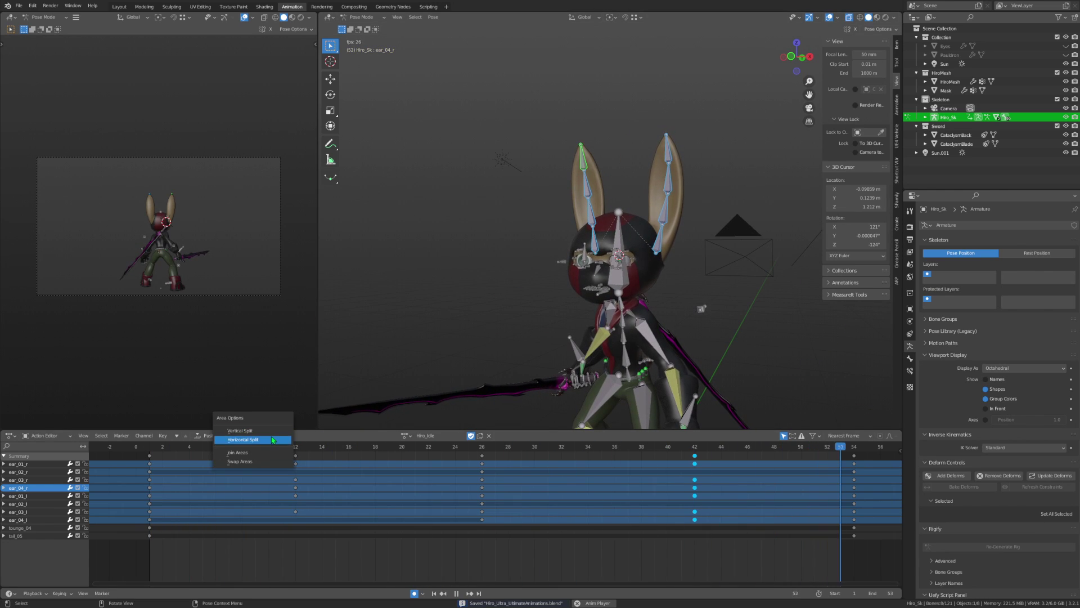
# Split the left area horizontally, make the lower half a taller Graph Editor, and leave camera view above.
pyautogui.click(272, 439)
pyautogui.click(172, 316)
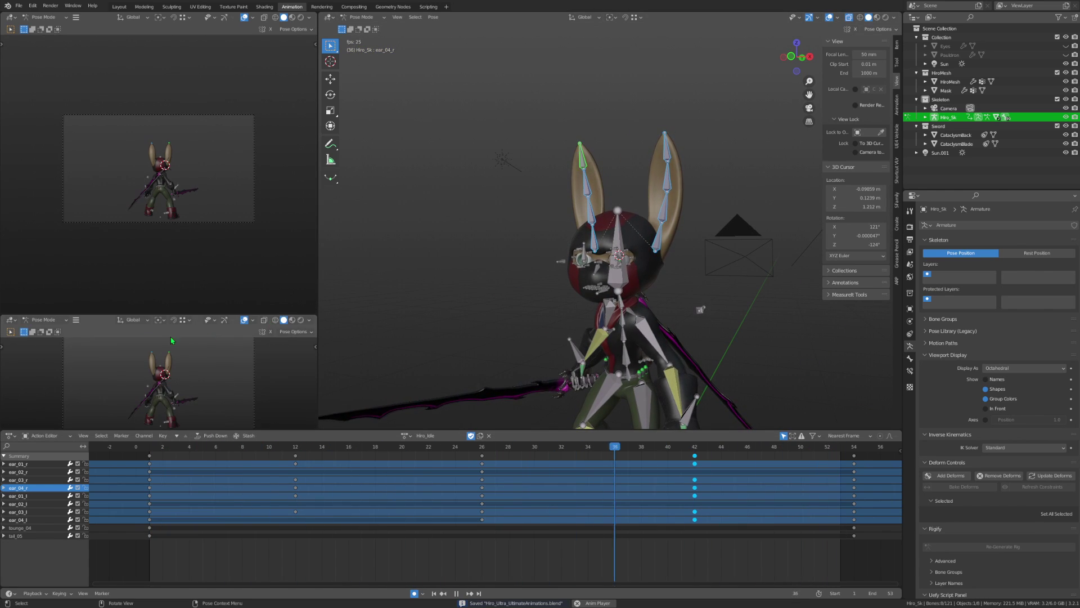
pyautogui.click(11, 320)
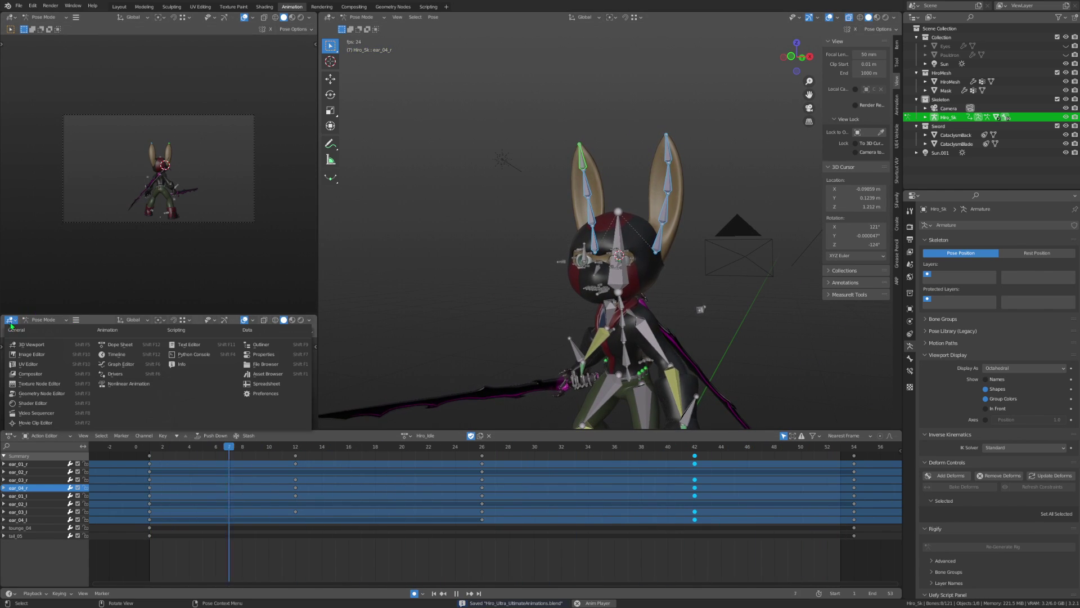
pyautogui.click(121, 365)
pyautogui.moveTo(140, 313); pyautogui.dragTo(130, 280)
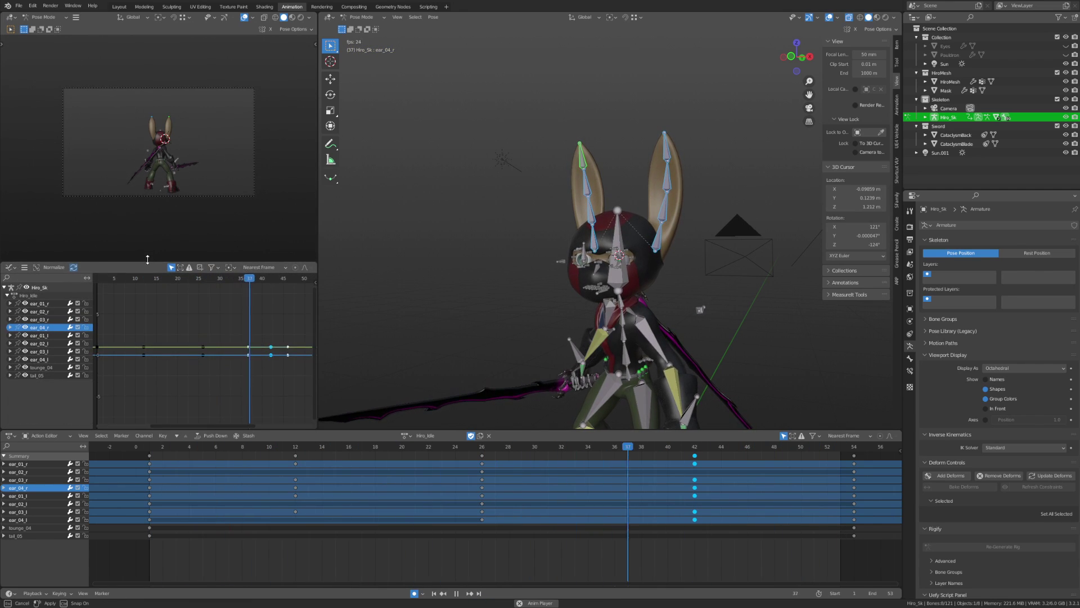
pyautogui.press('KP_0')
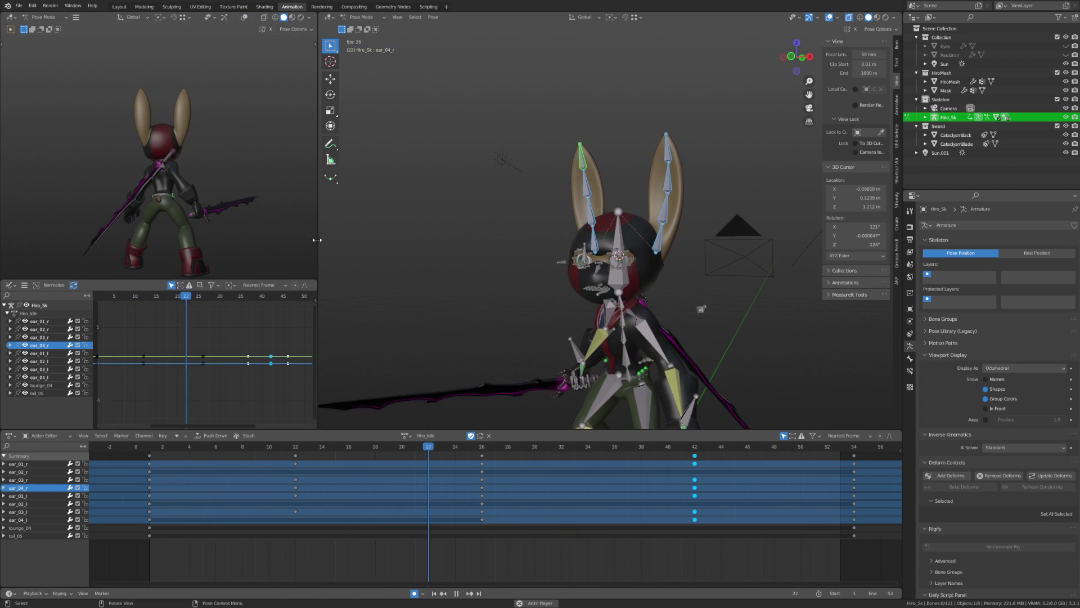
# Widen the top-left viewport, orbit the main view around the character, and save the file.
pyautogui.moveTo(317, 242); pyautogui.dragTo(406, 248)
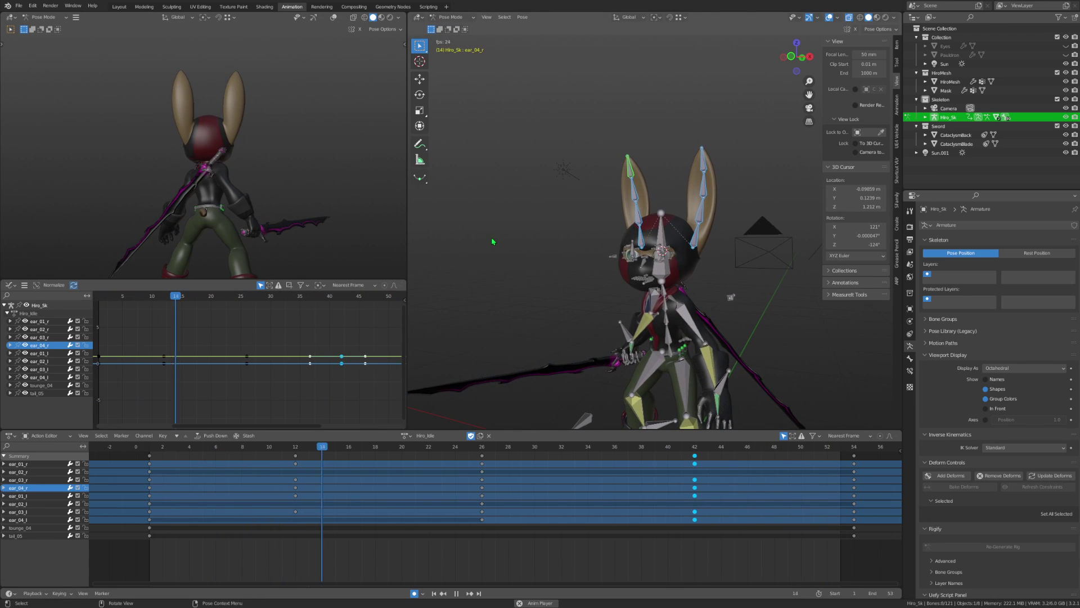
pyautogui.moveTo(515, 247)
pyautogui.mouseDown(button='middle')
pyautogui.moveTo(655, 289)
pyautogui.moveTo(627, 304)
pyautogui.moveTo(640, 290)
pyautogui.moveTo(1070, 304)
pyautogui.mouseUp(button='middle')
pyautogui.hotkey('ctrl', 's')
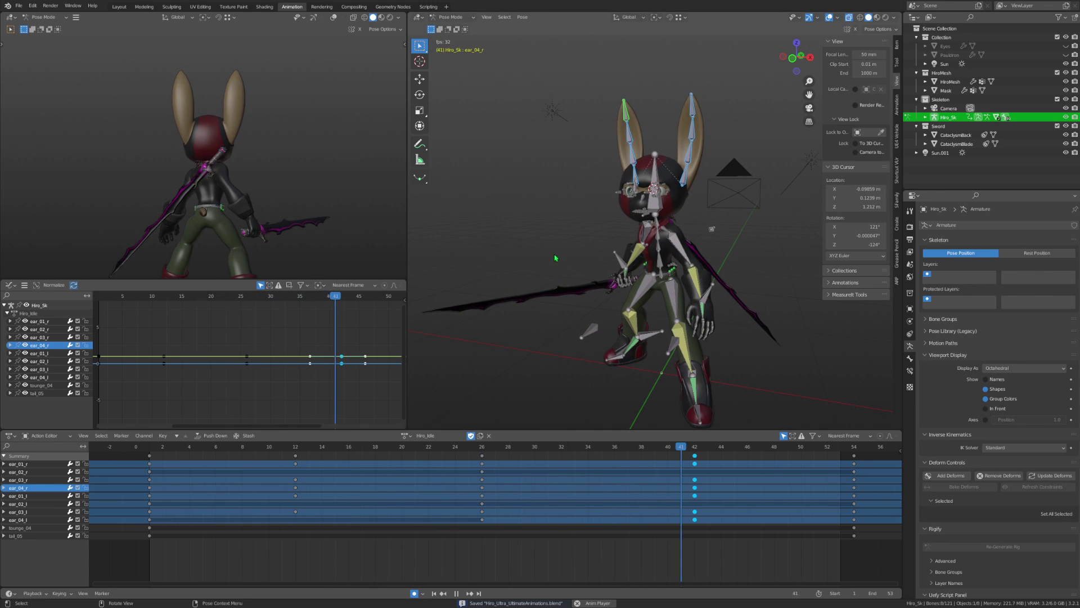
pyautogui.moveTo(555, 257)
pyautogui.mouseDown(button='middle')
pyautogui.moveTo(666, 277)
pyautogui.moveTo(669, 290)
pyautogui.moveTo(710, 306)
pyautogui.moveTo(621, 288)
pyautogui.mouseUp(button='middle')
pyautogui.scroll(3, 669, 290)
# Stop playback, select tail_01, and rotate it downward at an early frame.
pyautogui.click(621, 287)
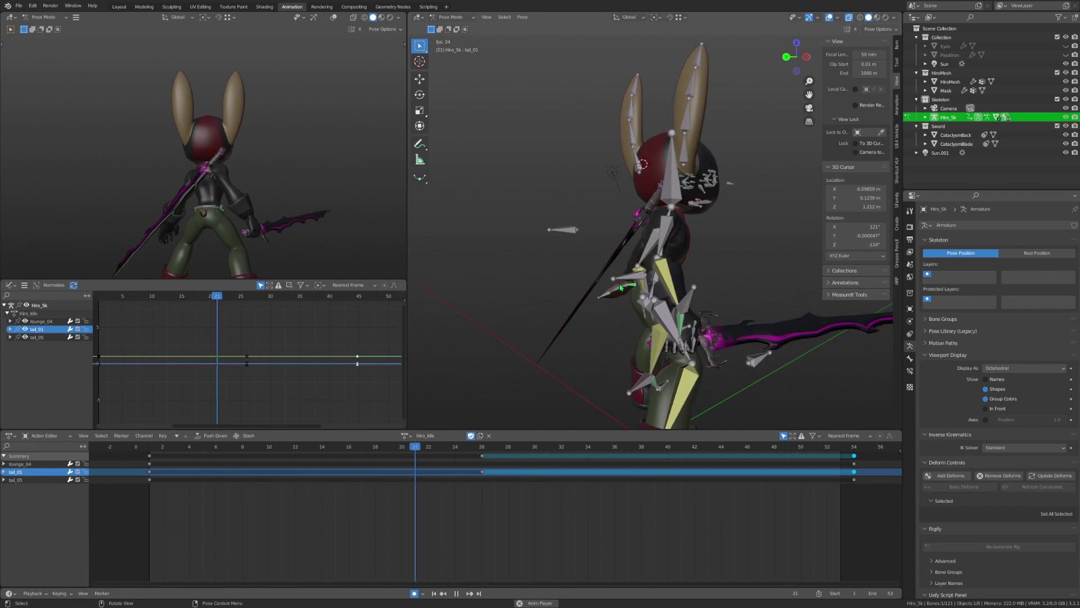
pyautogui.scroll(3, 621, 287)
pyautogui.press('space')
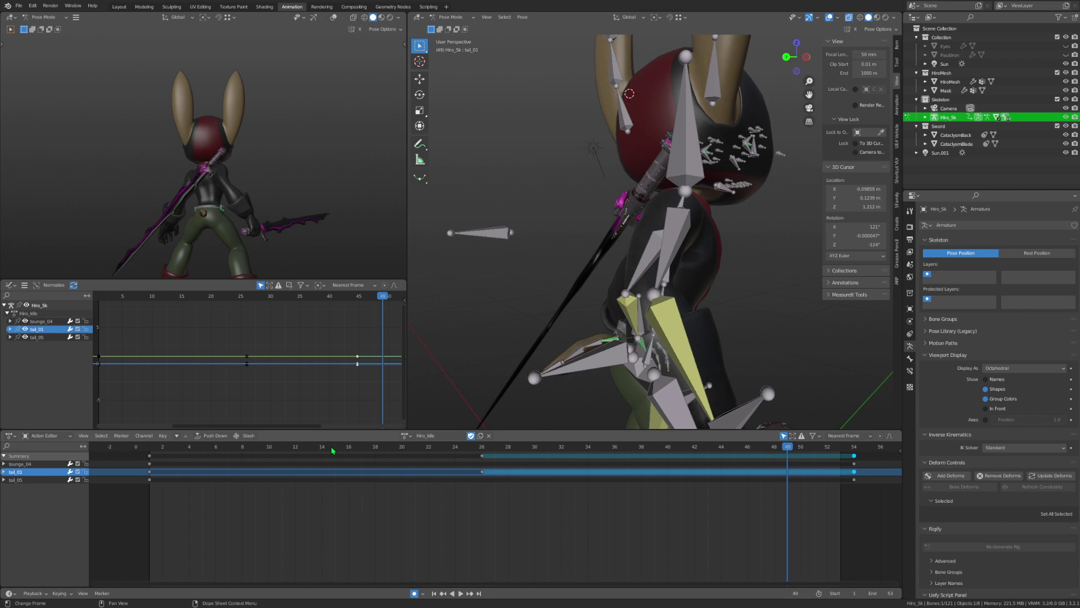
pyautogui.click(333, 451)
pyautogui.scroll(5, 682, 285)
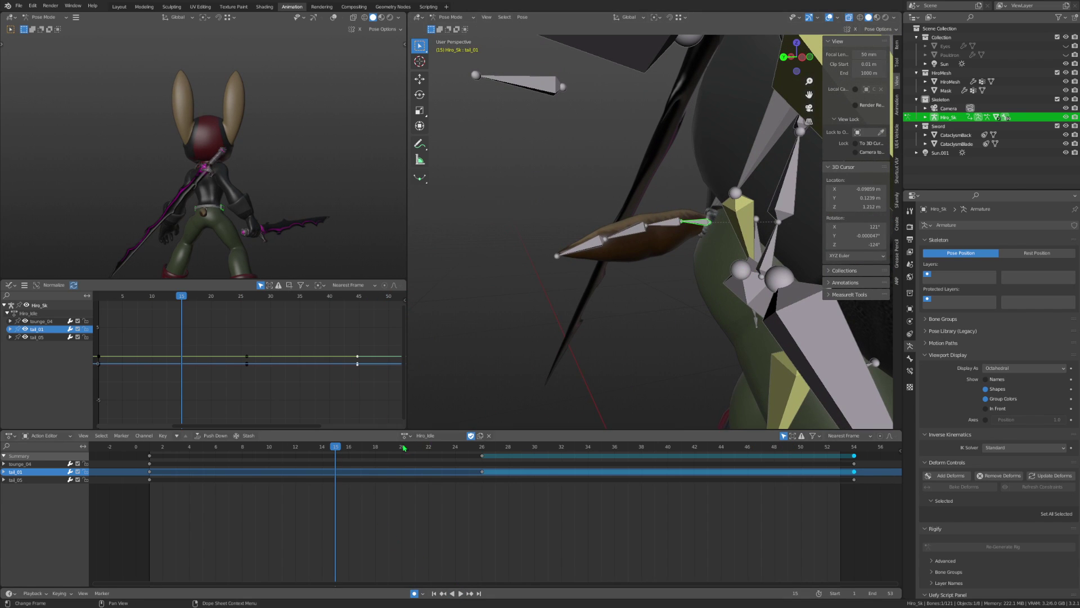
pyautogui.moveTo(707, 309); pyautogui.dragTo(815, 341, button='middle')
pyautogui.press('r')
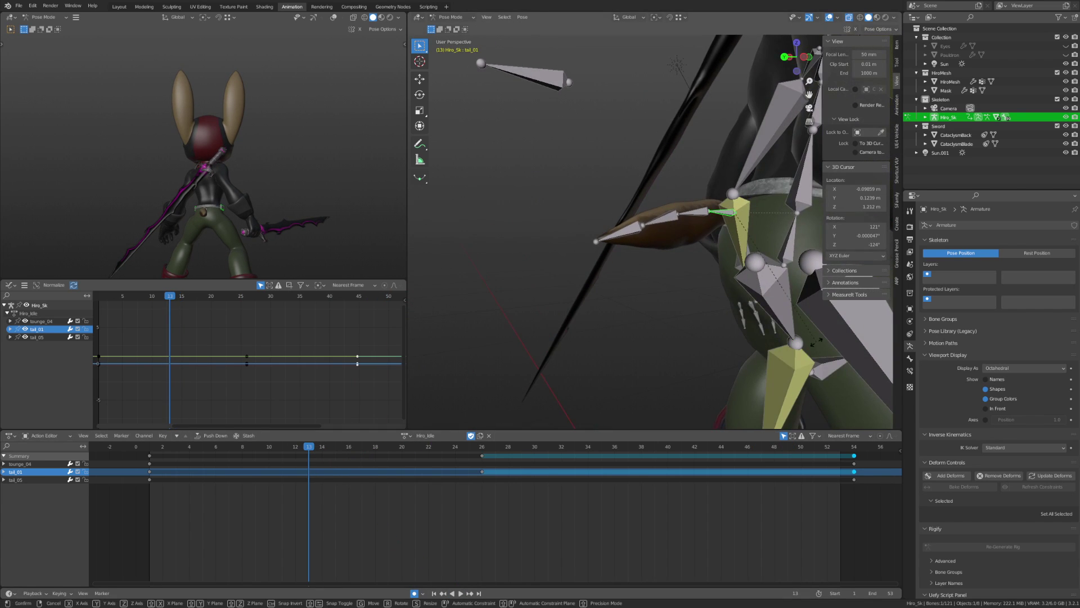
pyautogui.click(832, 321)
# Rotate the tail_03 and tail_04 bones downward to curl the tail.
pyautogui.click(664, 236)
pyautogui.press('r')
pyautogui.click(698, 269)
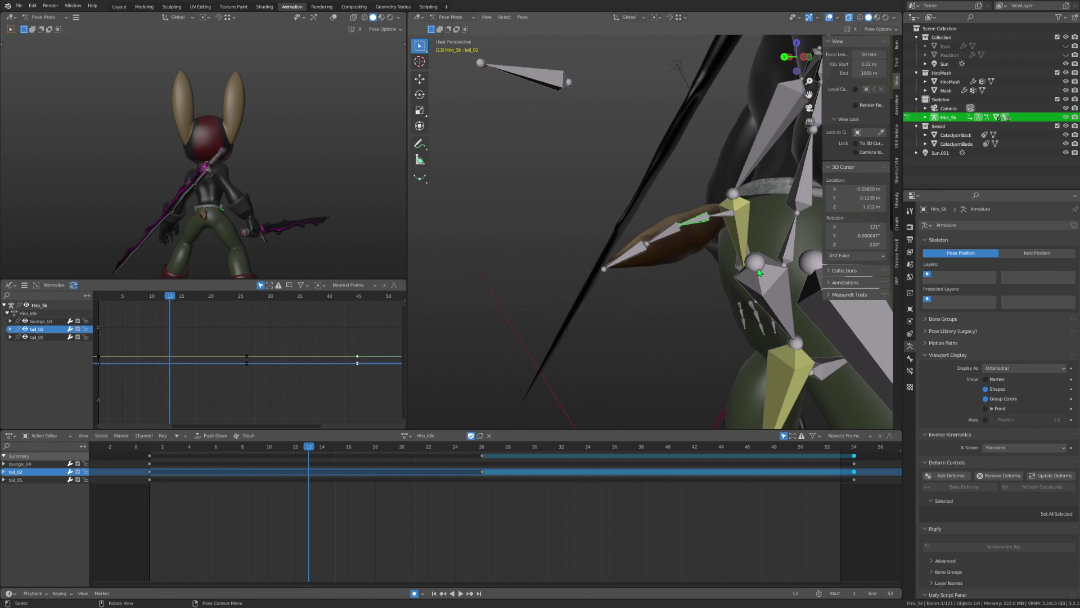
pyautogui.click(652, 278)
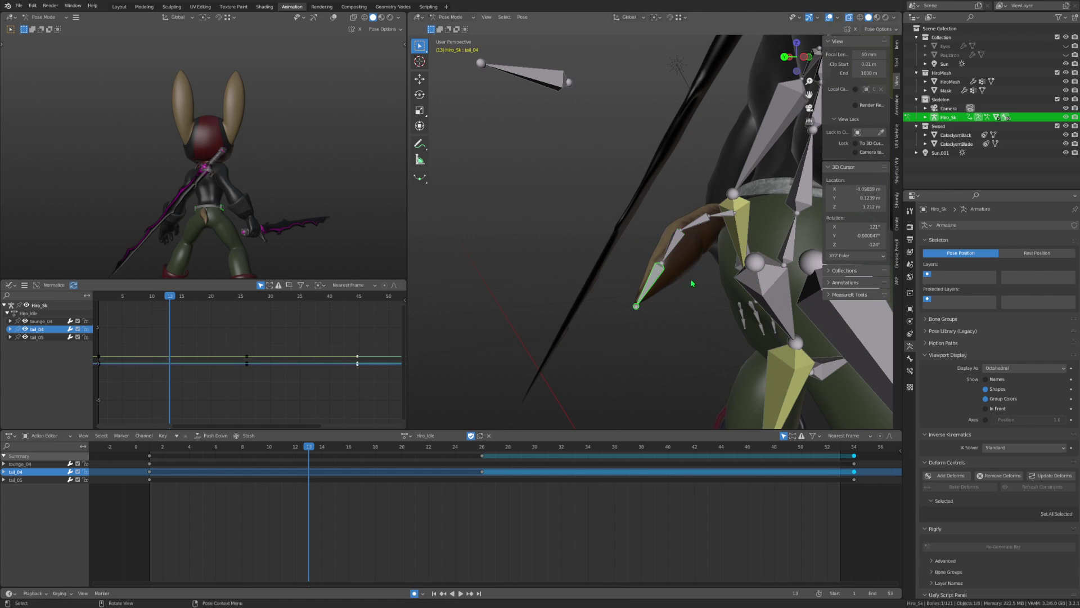
pyautogui.moveTo(692, 276); pyautogui.dragTo(643, 282, button='middle')
pyautogui.press('r')
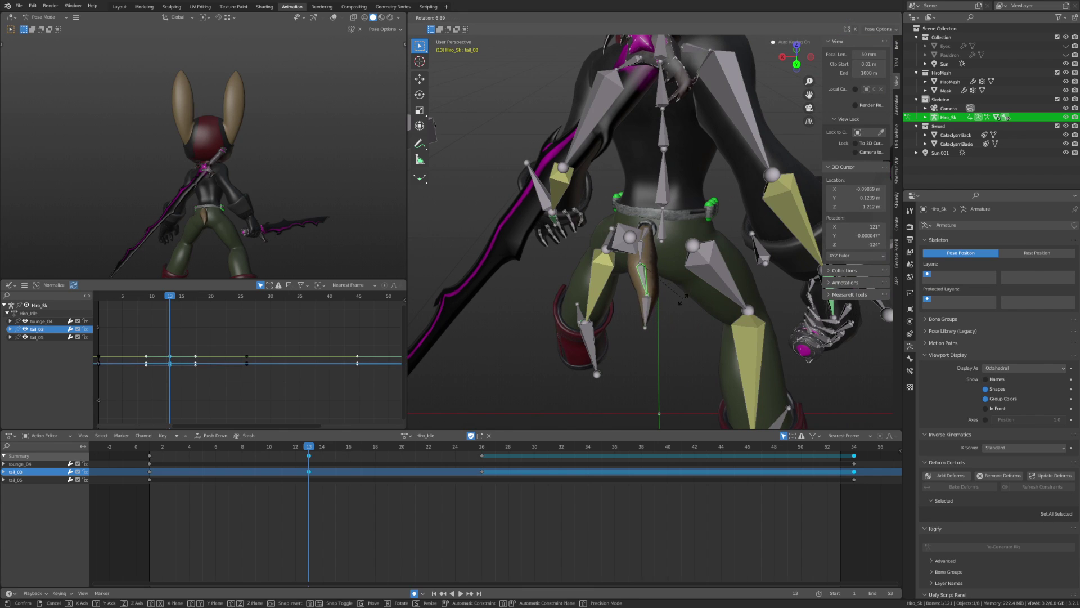
pyautogui.click(680, 329)
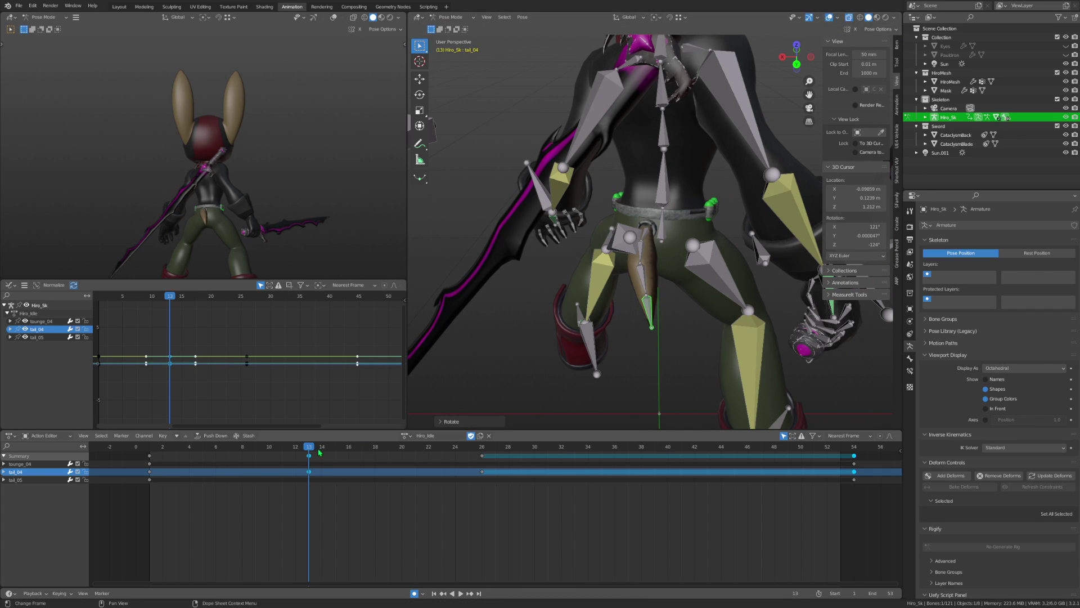
# Rotate the tail again at frame 26, select tail_03 and tail_02, and review the frames.
pyautogui.moveTo(293, 455); pyautogui.dragTo(473, 492)
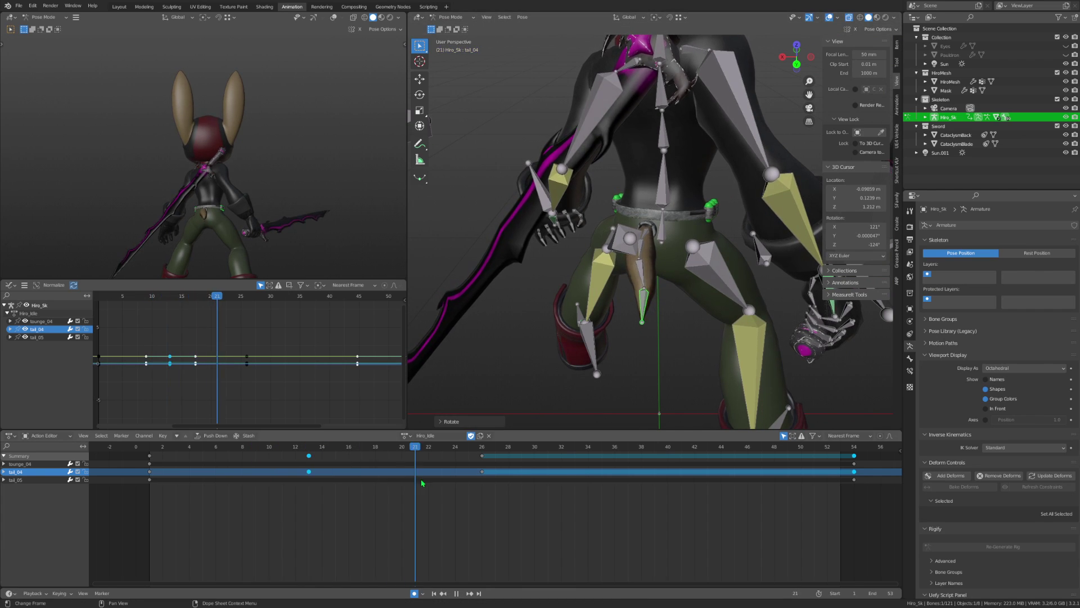
pyautogui.moveTo(619, 281); pyautogui.dragTo(658, 297, button='middle')
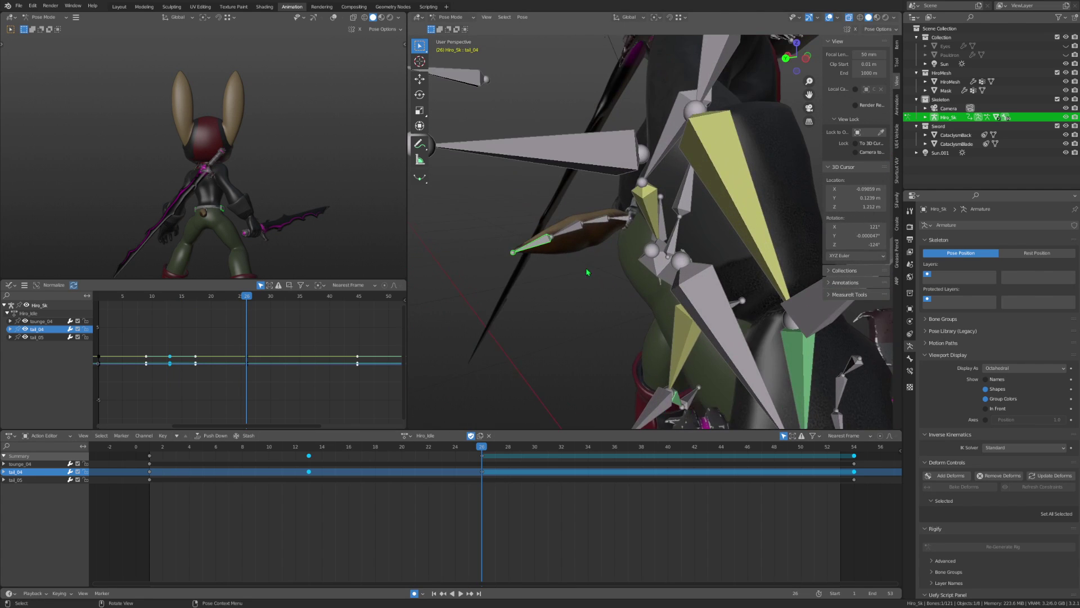
pyautogui.press('r')
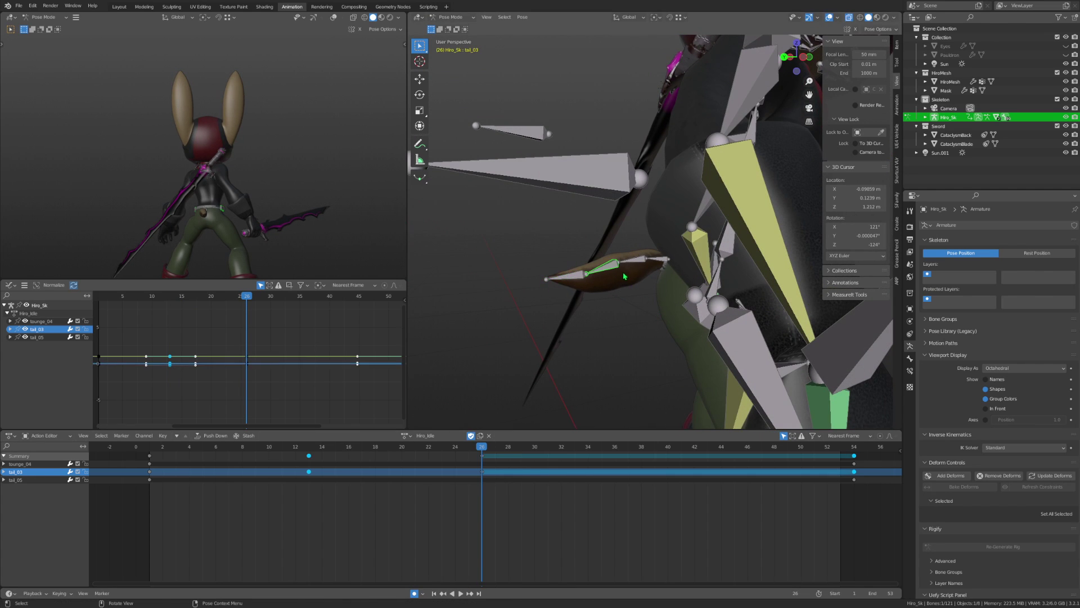
pyautogui.click(647, 287)
pyautogui.click(602, 265)
pyautogui.press('[')
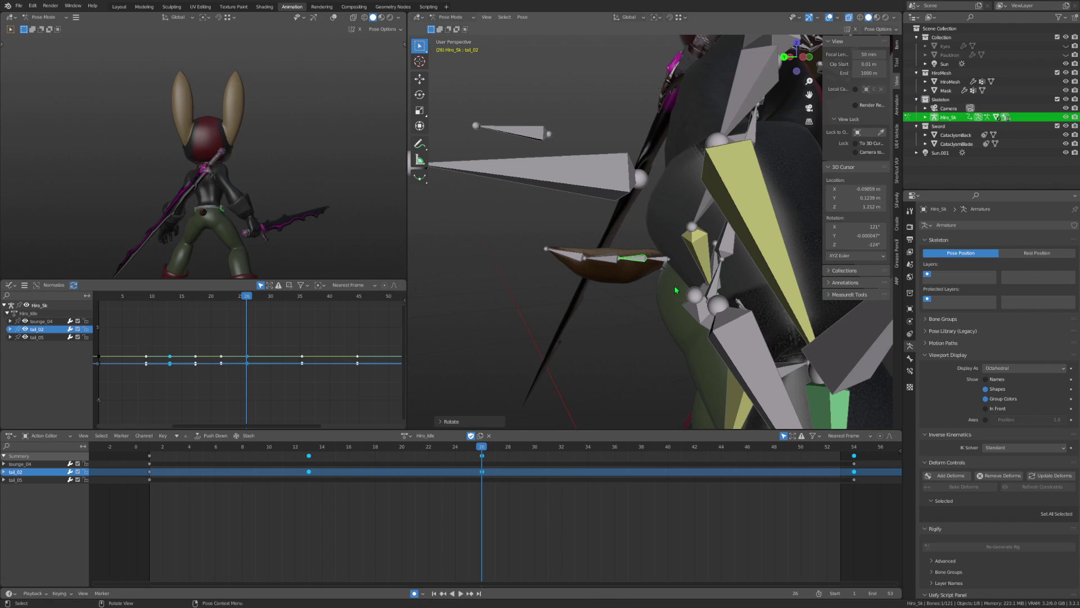
pyautogui.moveTo(482, 446)
pyautogui.mouseDown()
pyautogui.moveTo(408, 477)
pyautogui.moveTo(464, 486)
pyautogui.mouseUp()
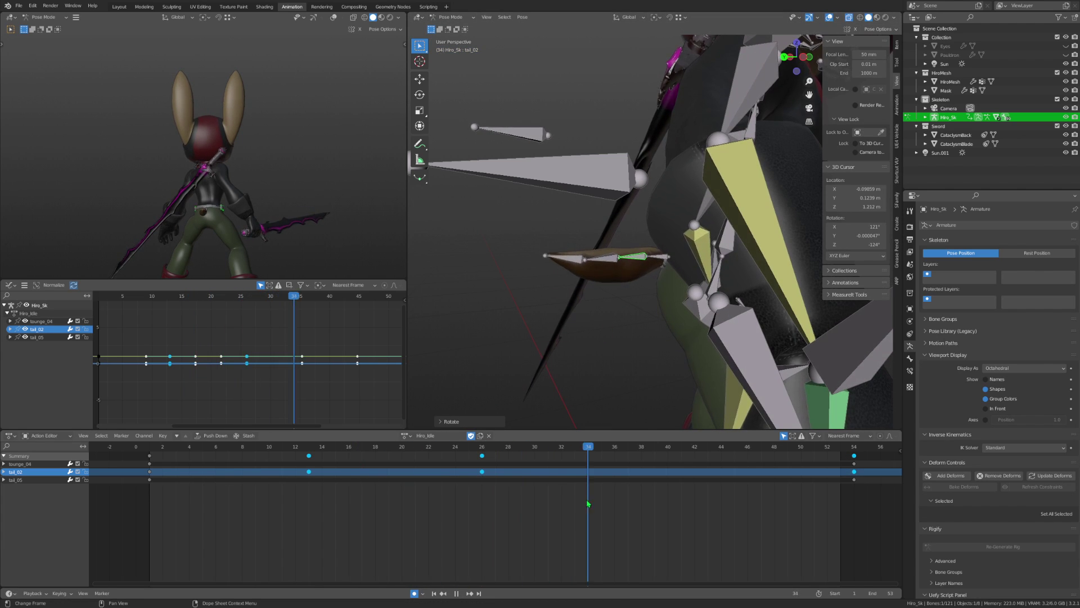
# Select tail_01, tail_03 and tail_04 and move their frame-13 keys to frame 39.
pyautogui.press('space')
pyautogui.keyDown('shift'); pyautogui.click(599, 262); pyautogui.keyUp('shift')
pyautogui.keyDown('shift'); pyautogui.click(581, 267); pyautogui.keyUp('shift')
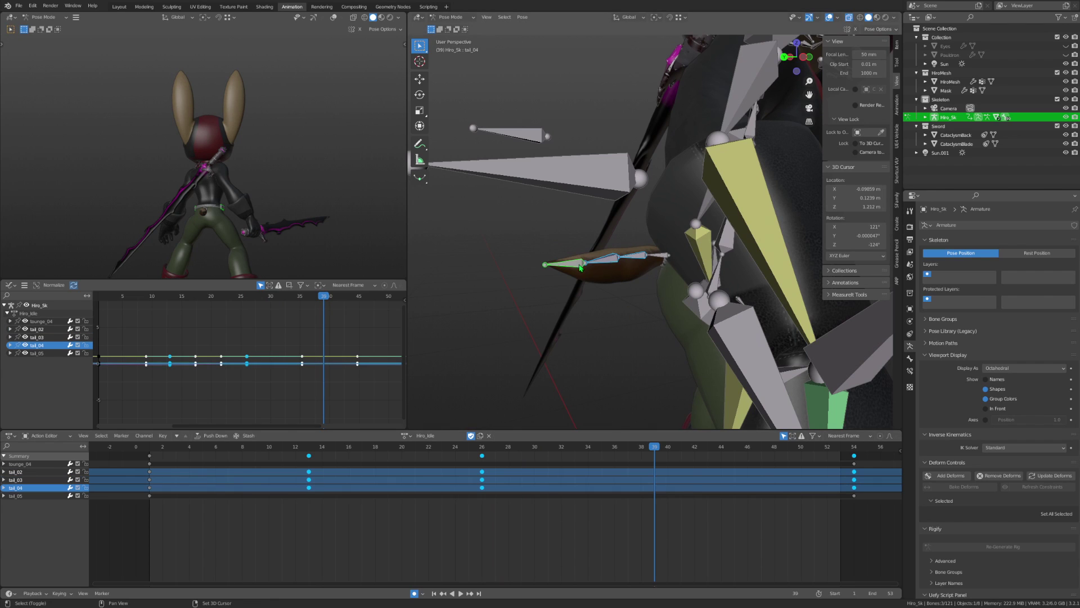
pyautogui.keyDown('shift'); pyautogui.click(655, 256); pyautogui.keyUp('shift')
pyautogui.moveTo(393, 518); pyautogui.dragTo(286, 460)
pyautogui.press('g')
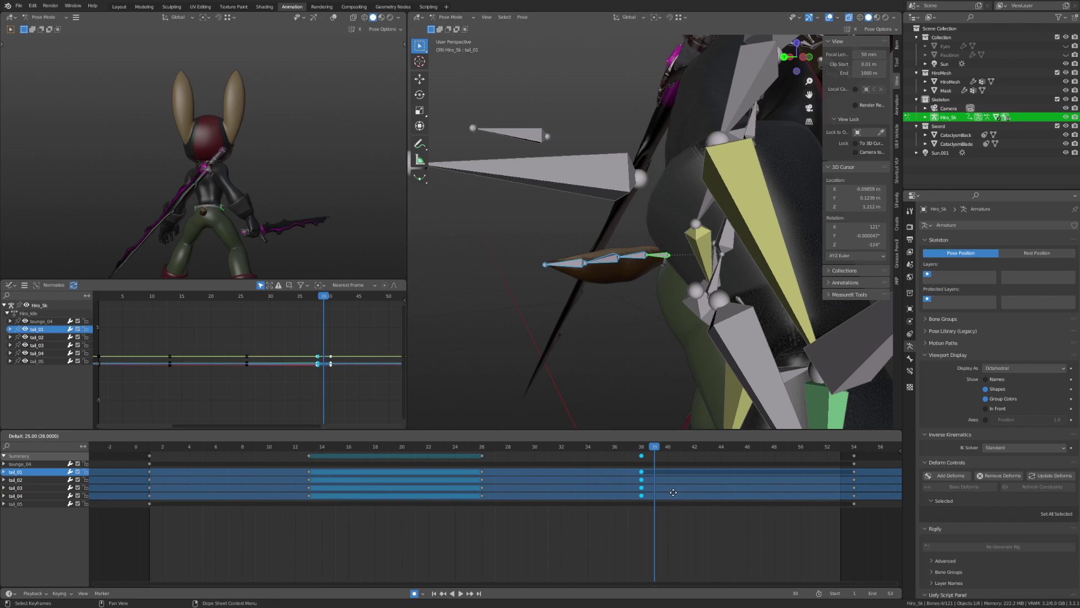
pyautogui.click(687, 493)
pyautogui.click(460, 595)
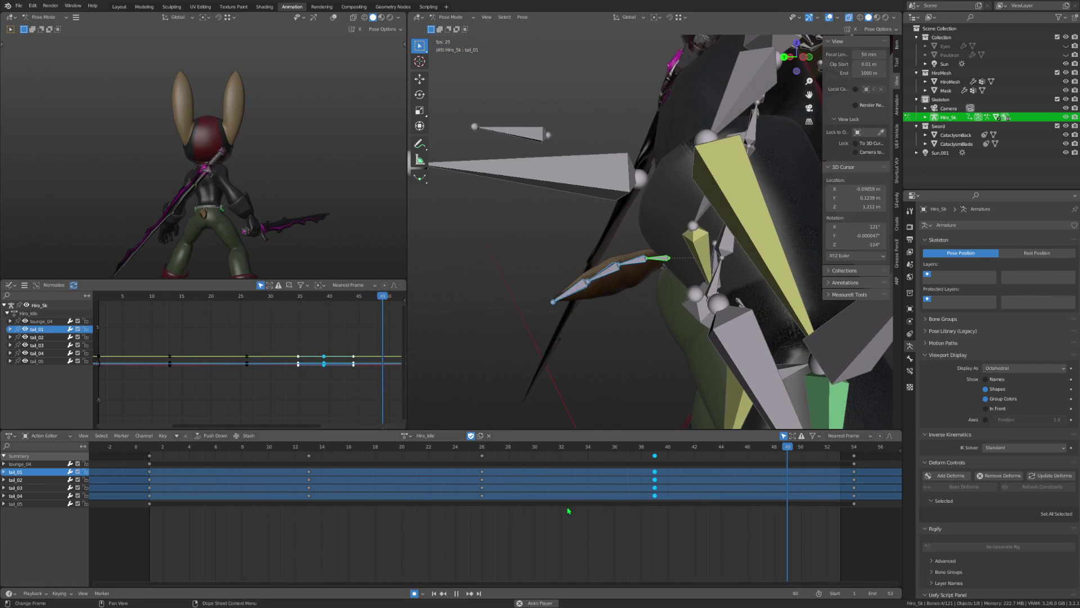
# Key the tail pose at frame 5 and move those new keys to frame 39.
pyautogui.moveTo(410, 447)
pyautogui.mouseDown()
pyautogui.moveTo(179, 450)
pyautogui.moveTo(201, 454)
pyautogui.mouseUp()
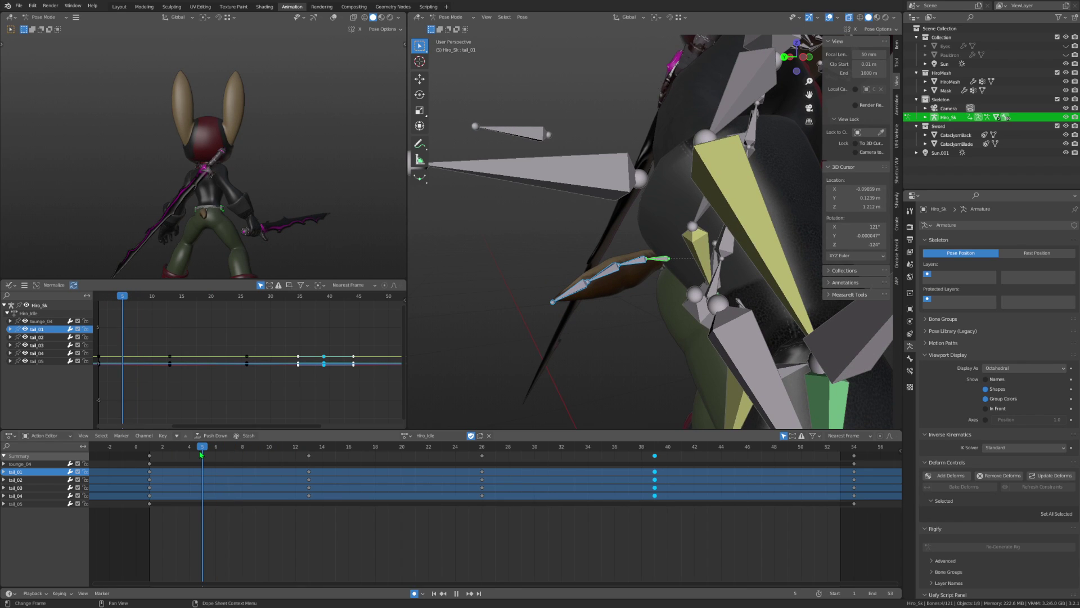
pyautogui.press('i')
pyautogui.click(596, 325)
pyautogui.moveTo(241, 535); pyautogui.dragTo(167, 444)
pyautogui.press('g')
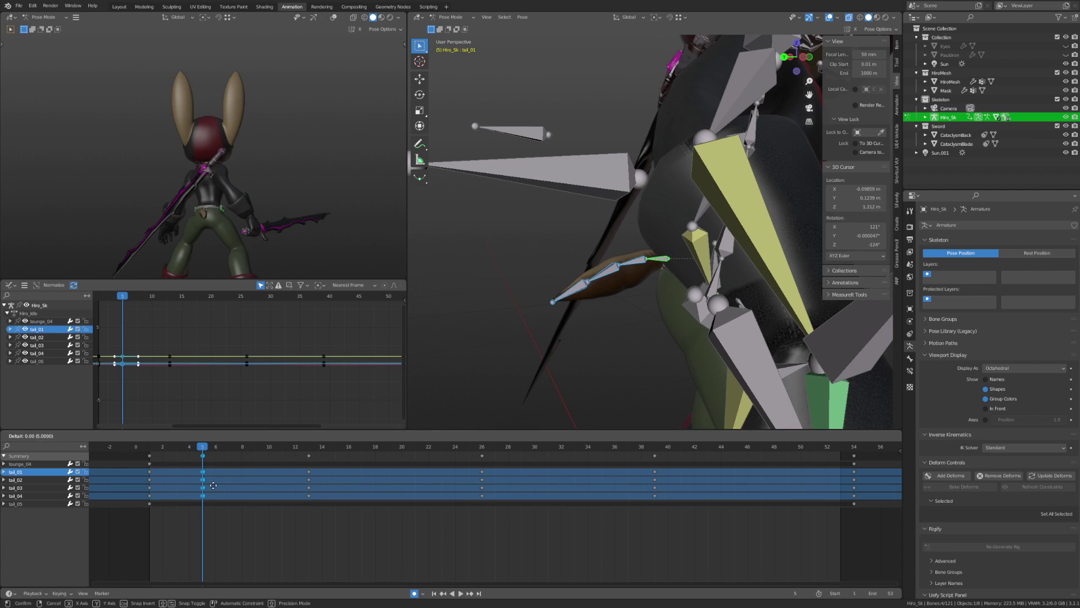
pyautogui.click(646, 499)
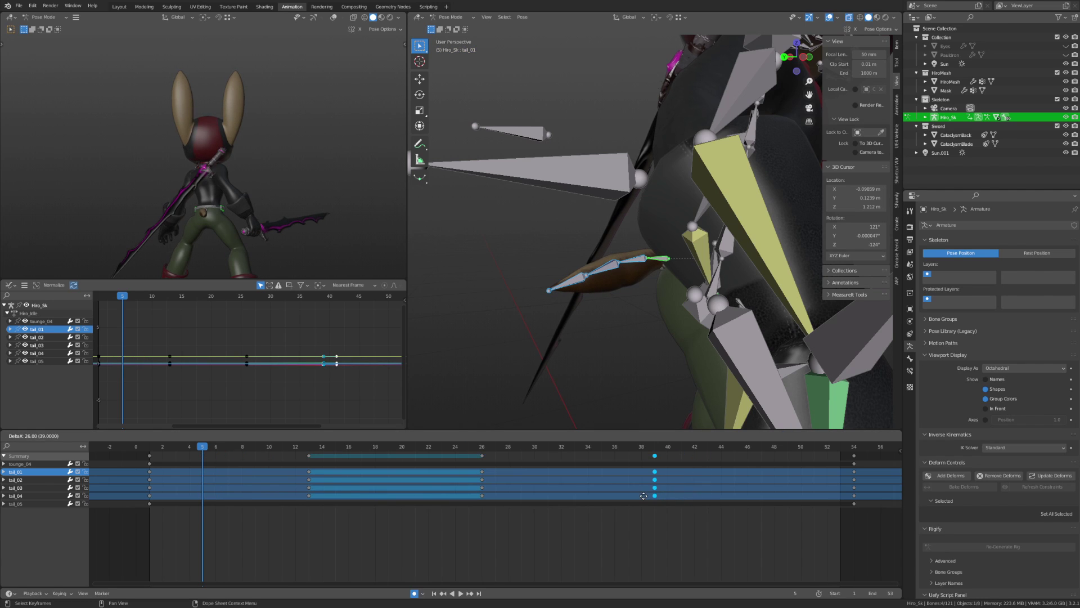
pyautogui.click(460, 593)
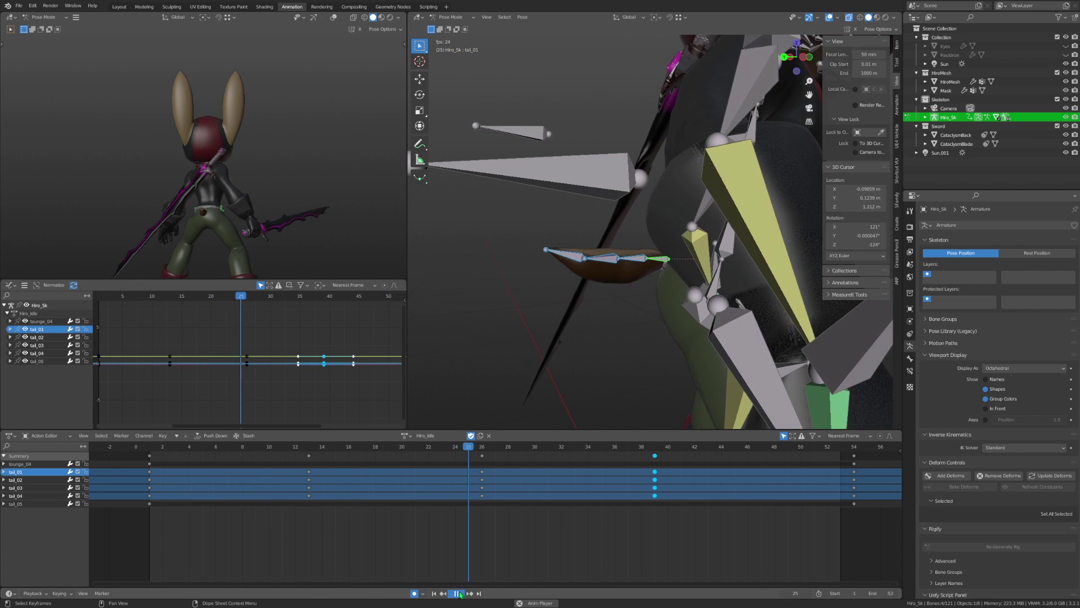
# Key the tail pose at frame 19, shift those keys to frame 26, and replay the loop.
pyautogui.click(442, 447)
pyautogui.moveTo(440, 447)
pyautogui.mouseDown()
pyautogui.moveTo(351, 456)
pyautogui.moveTo(385, 462)
pyautogui.moveTo(372, 467)
pyautogui.mouseUp()
pyautogui.press('i')
pyautogui.click(592, 363)
pyautogui.press('g')
pyautogui.click(473, 472)
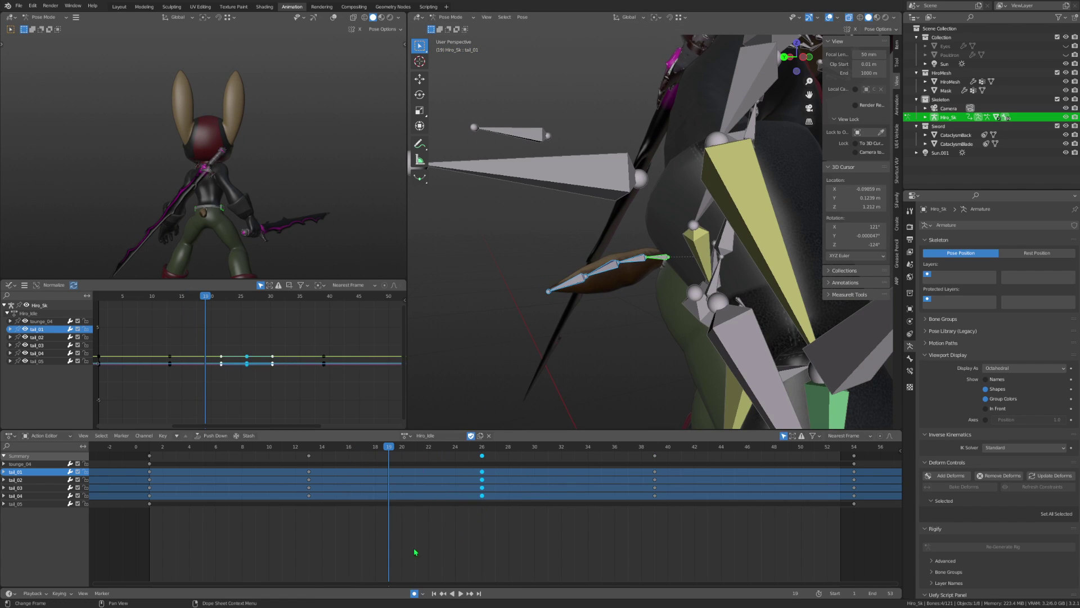
pyautogui.click(462, 594)
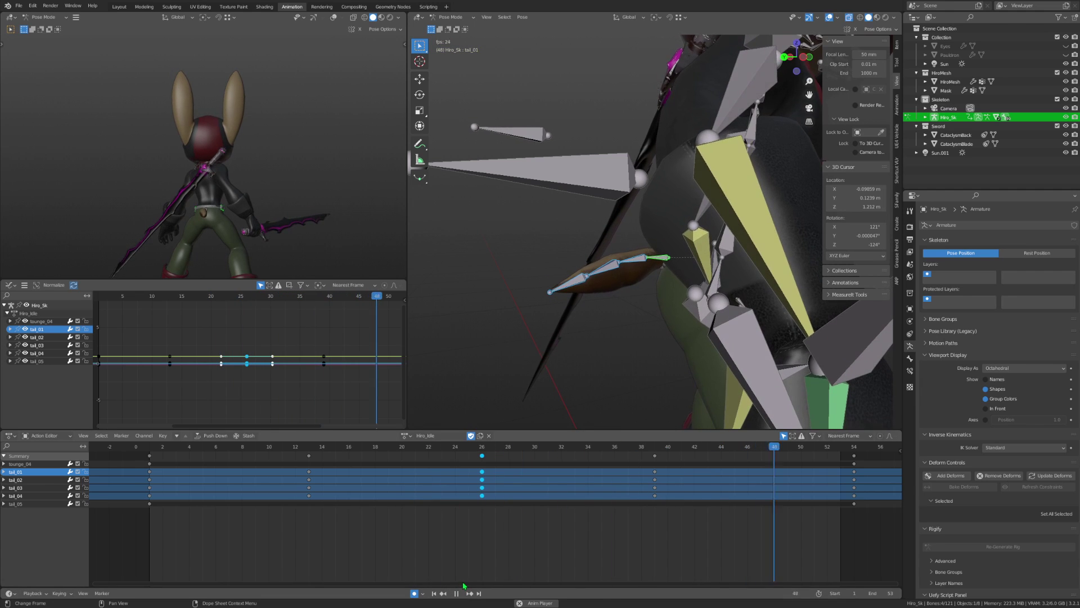
pyautogui.moveTo(546, 382); pyautogui.dragTo(626, 273, button='middle')
pyautogui.scroll(-5, 625, 273)
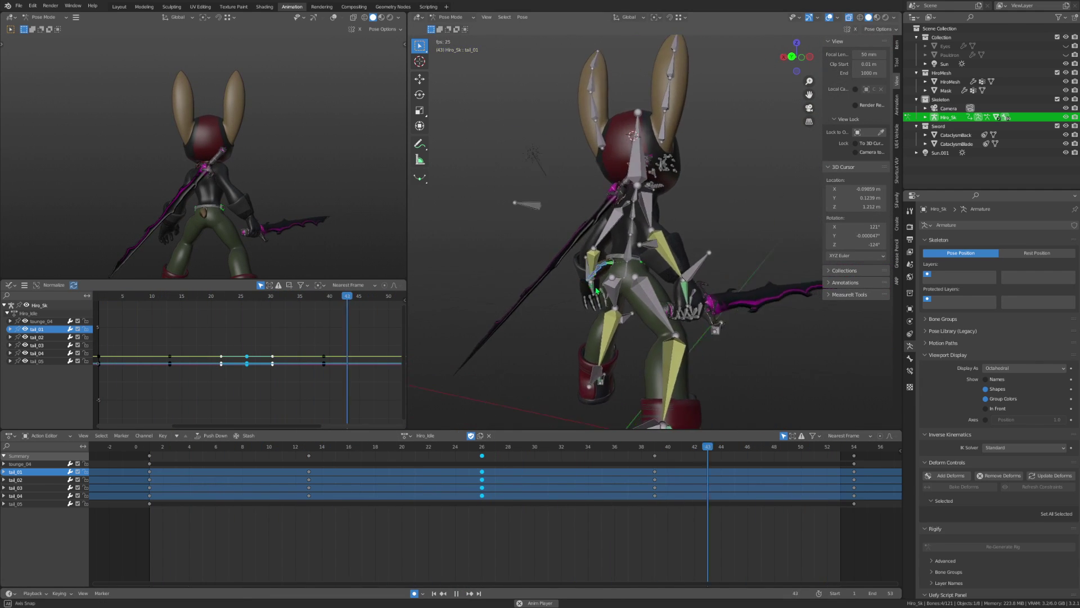
pyautogui.hotkey('ctrl', 's')
pyautogui.moveTo(626, 272)
pyautogui.mouseDown(button='middle')
pyautogui.moveTo(723, 291)
pyautogui.moveTo(675, 291)
pyautogui.moveTo(533, 377)
pyautogui.moveTo(506, 478)
pyautogui.mouseUp(button='middle')
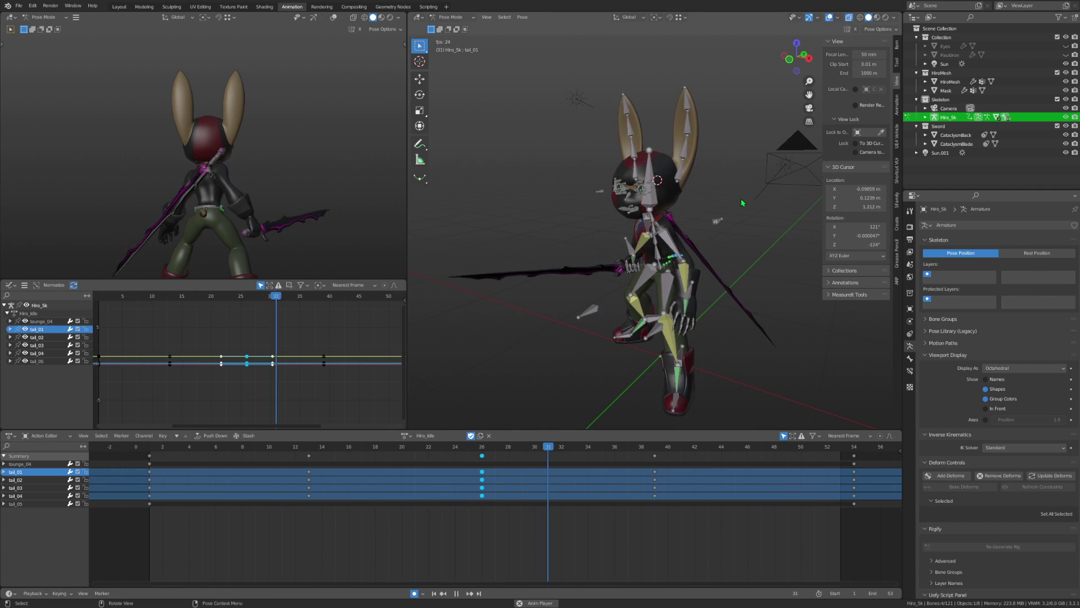
pyautogui.moveTo(547, 273)
pyautogui.mouseDown(button='middle')
pyautogui.moveTo(725, 274)
pyautogui.moveTo(693, 288)
pyautogui.mouseUp(button='middle')
pyautogui.click(705, 283)
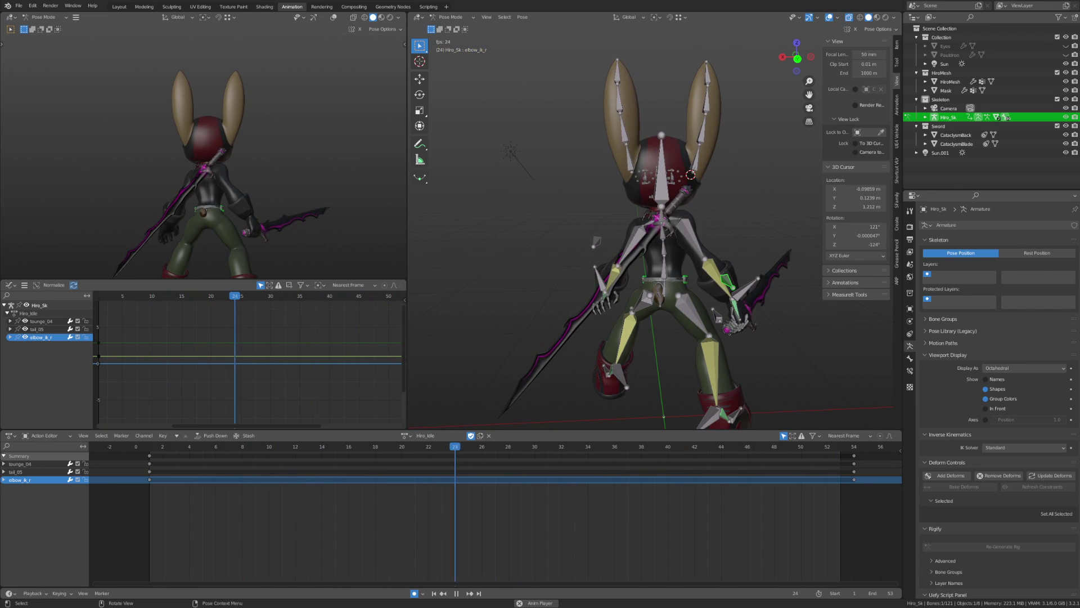
# Save the animation file and orbit to review the rig from the side.
pyautogui.hotkey('ctrl', 's')
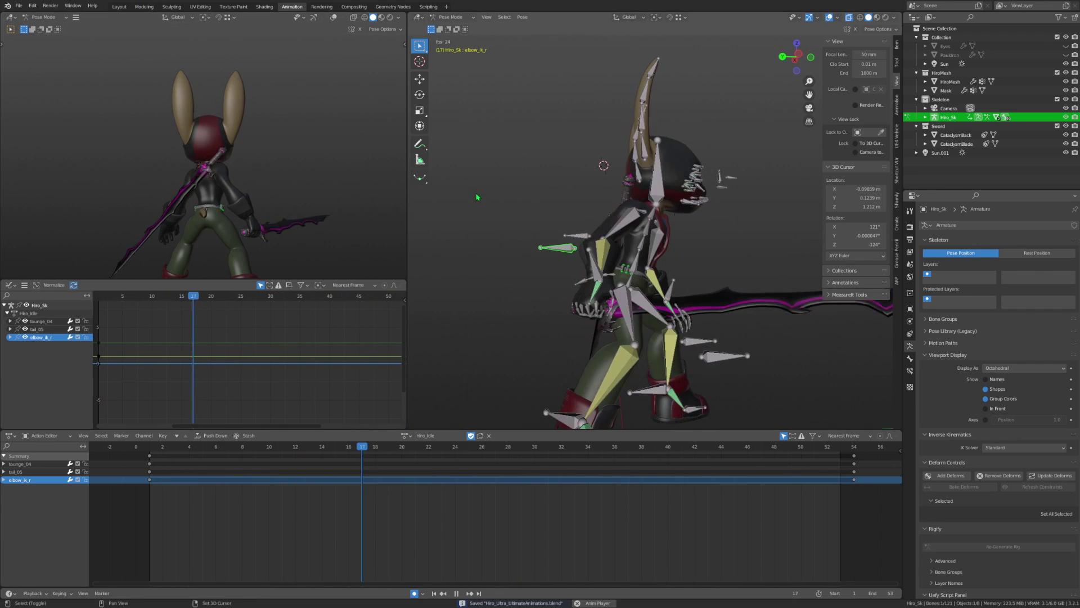
pyautogui.moveTo(558, 277)
pyautogui.mouseDown(button='middle')
pyautogui.moveTo(698, 307)
pyautogui.moveTo(732, 338)
pyautogui.mouseUp(button='middle')
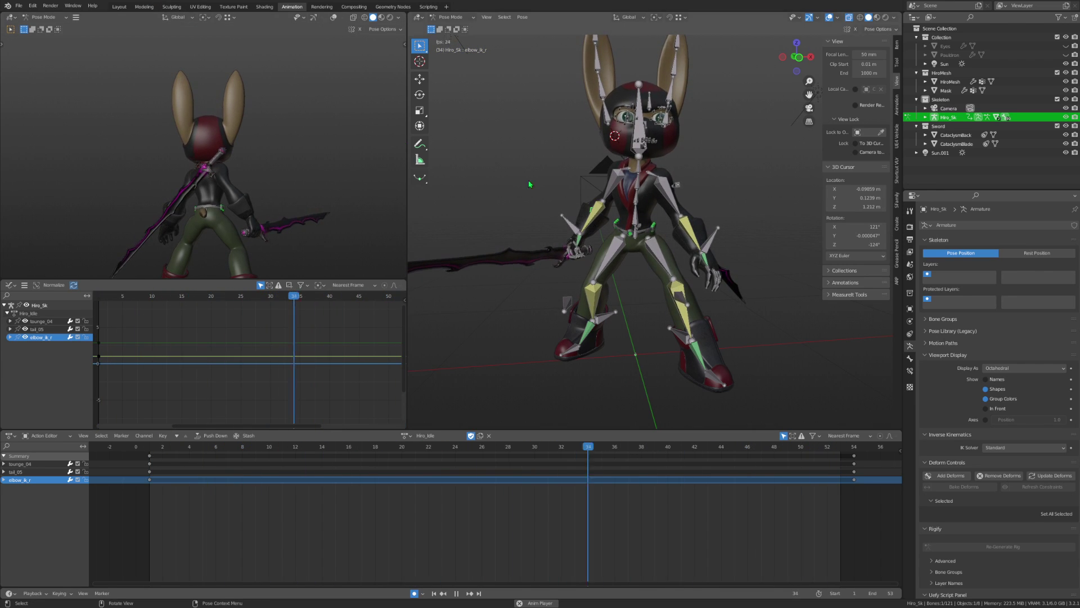
pyautogui.moveTo(554, 190)
pyautogui.mouseDown(button='middle')
pyautogui.moveTo(616, 195)
pyautogui.moveTo(554, 318)
pyautogui.moveTo(634, 271)
pyautogui.moveTo(693, 273)
pyautogui.moveTo(700, 334)
pyautogui.moveTo(692, 270)
pyautogui.mouseUp(button='middle')
pyautogui.hotkey('ctrl', 's')
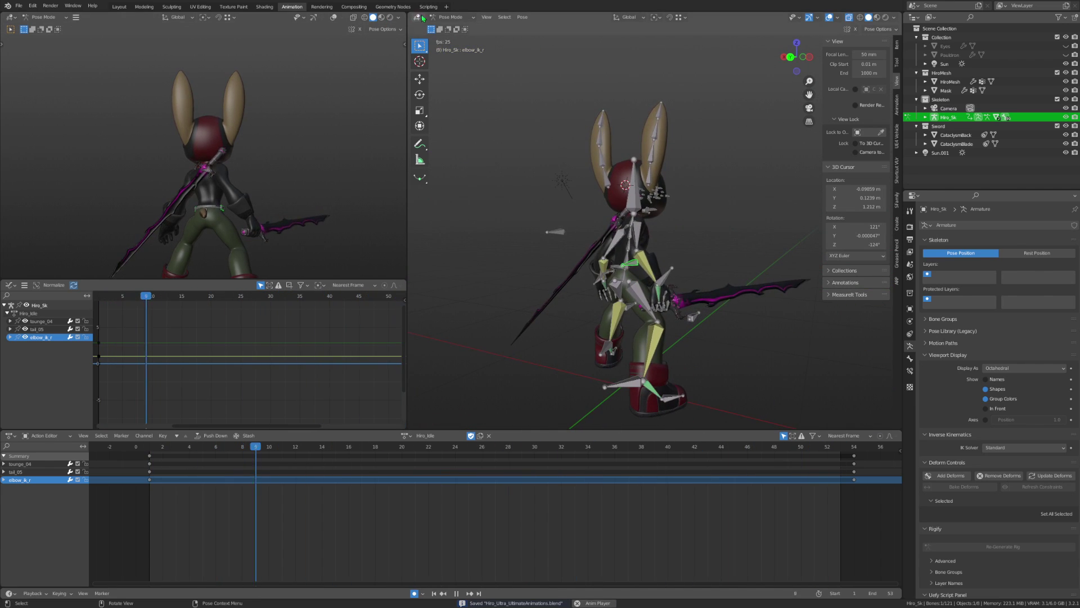
# Switch the rig to Object Mode, stop playback, and go to the Layout workspace.
pyautogui.click(449, 18)
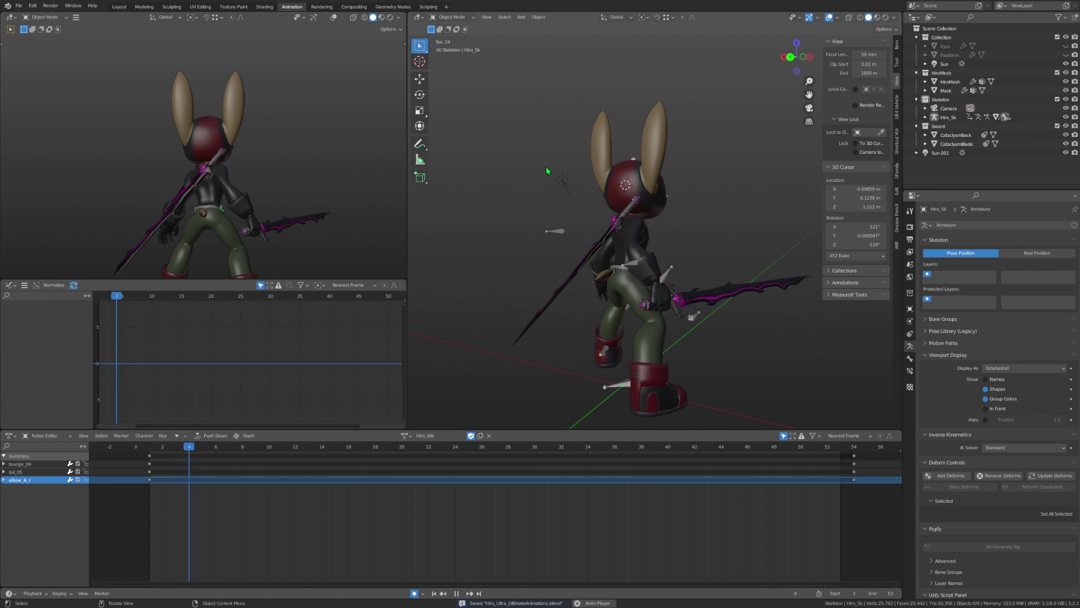
pyautogui.click(454, 593)
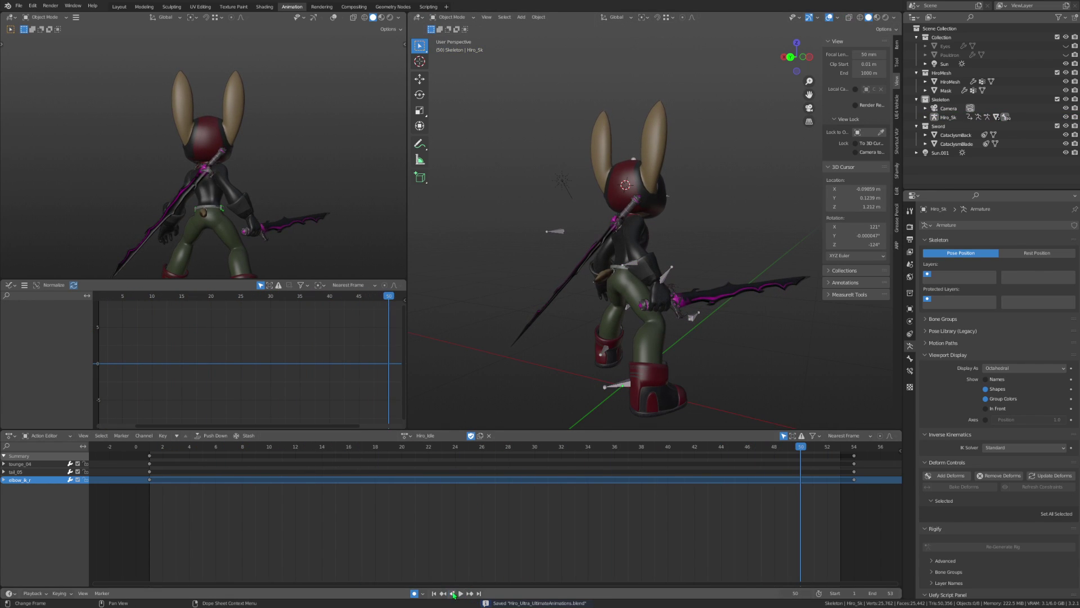
pyautogui.click(118, 7)
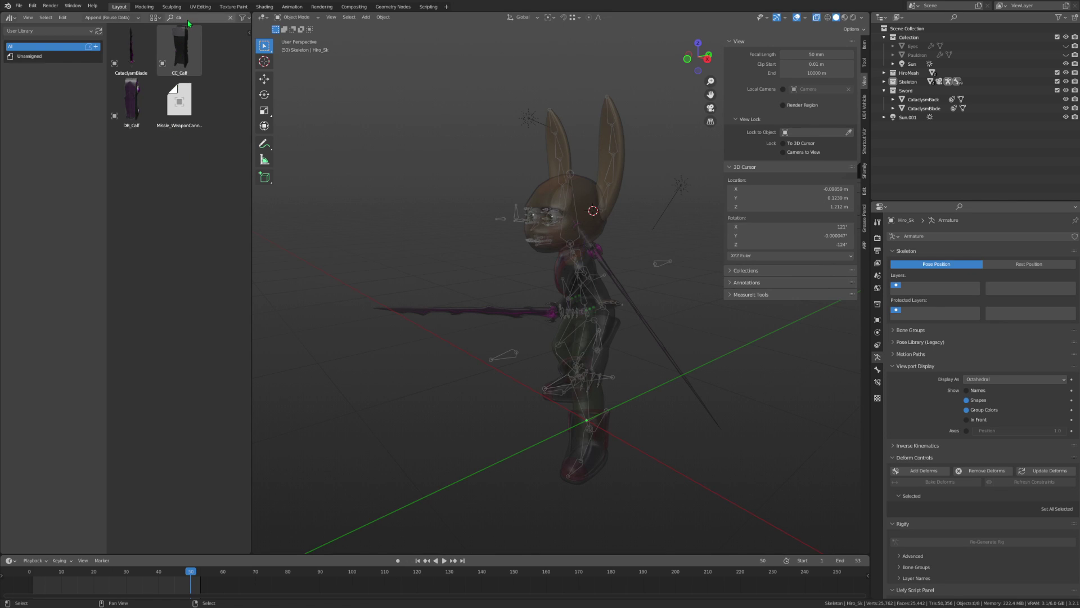
# Search the asset browser for 'bl' and drag the BINK asset into the scene.
pyautogui.press('BackSpace')
pyautogui.press('BackSpace')
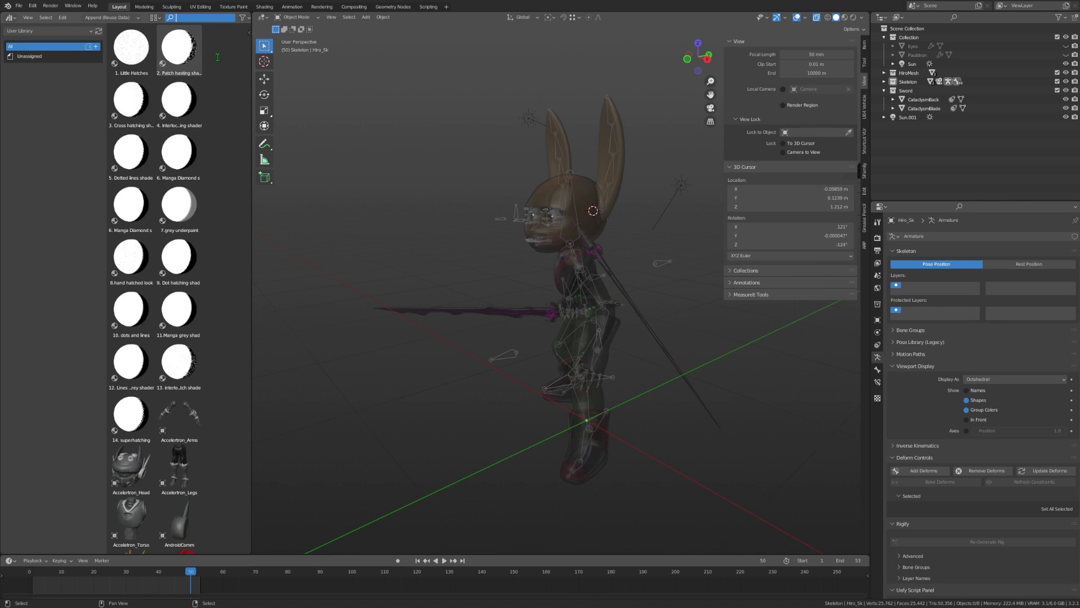
pyautogui.write('bl')
pyautogui.moveTo(131, 50); pyautogui.dragTo(497, 285)
pyautogui.moveTo(497, 285); pyautogui.dragTo(539, 293, button='middle')
# Clear BINK's location, move it beside Hiro's head in front view, and show the Animation workspace.
pyautogui.hotkey('alt', 'g')
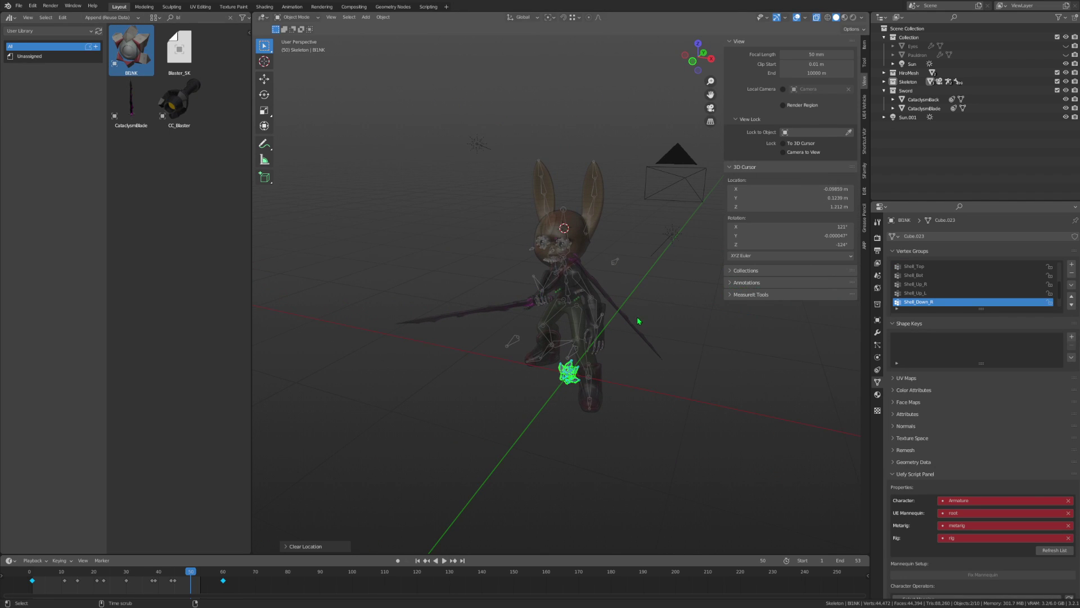
pyautogui.moveTo(637, 364); pyautogui.dragTo(644, 368, button='middle')
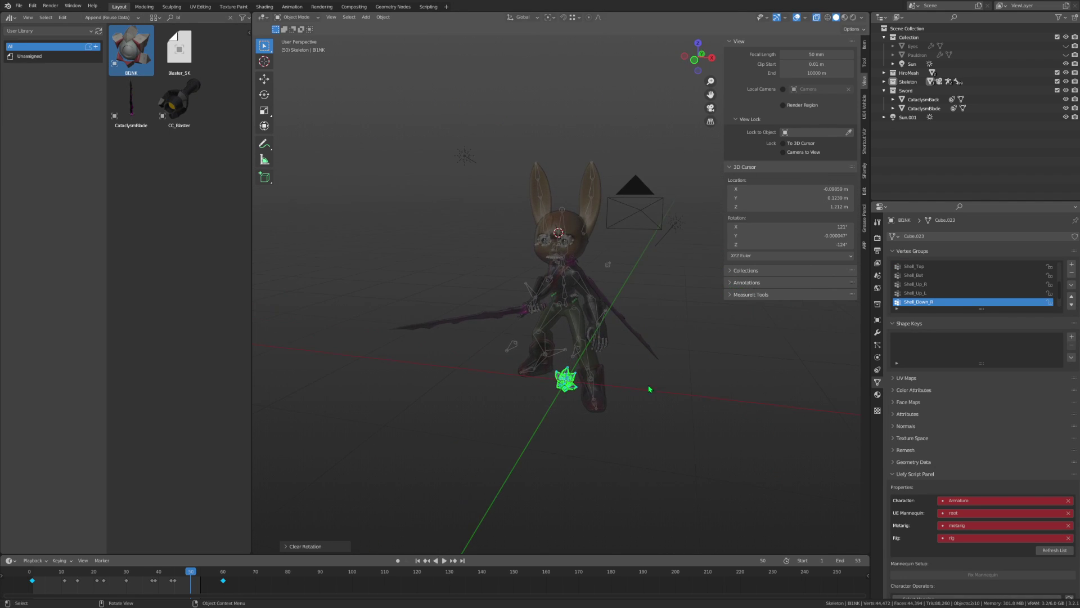
pyautogui.click(701, 69)
pyautogui.press('g')
pyautogui.click(569, 223)
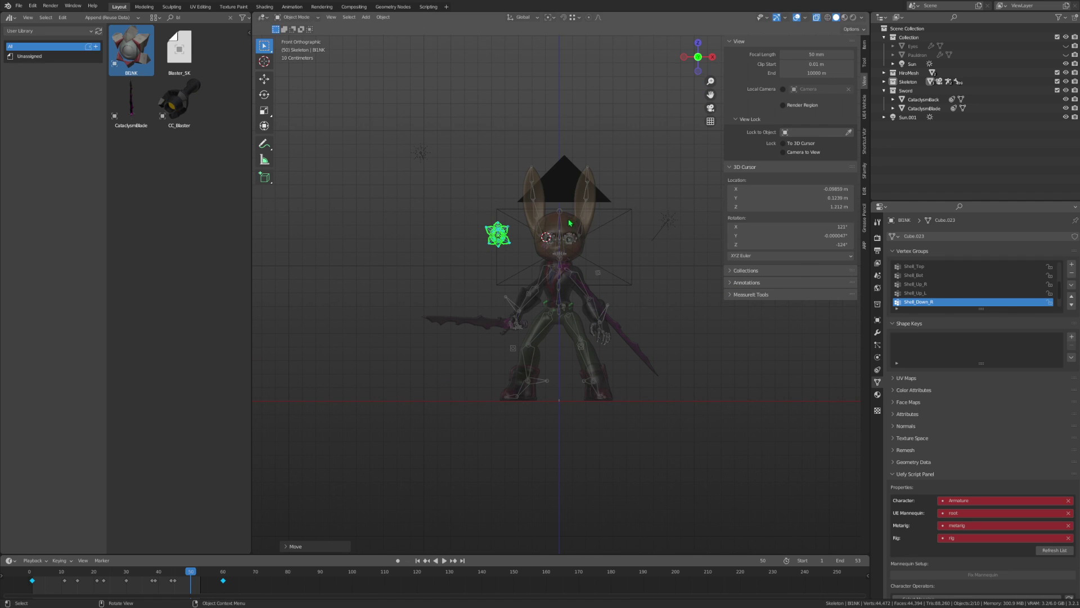
pyautogui.scroll(1, 562, 231)
pyautogui.scroll(2, 564, 231)
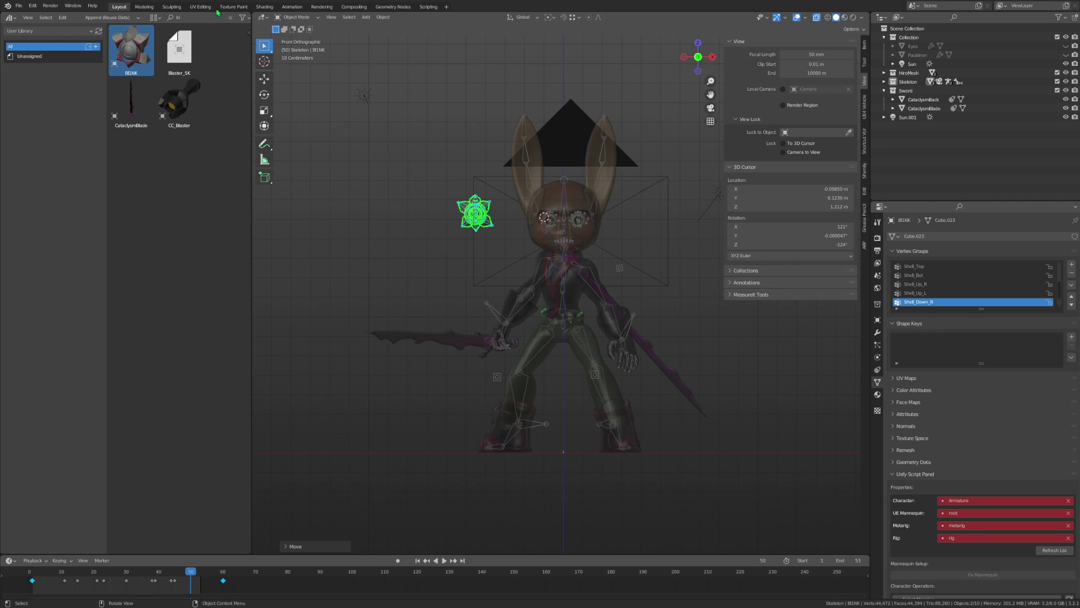
pyautogui.click(292, 7)
pyautogui.moveTo(552, 242)
pyautogui.mouseDown(button='middle')
pyautogui.moveTo(586, 255)
pyautogui.moveTo(869, 51)
pyautogui.mouseUp(button='middle')
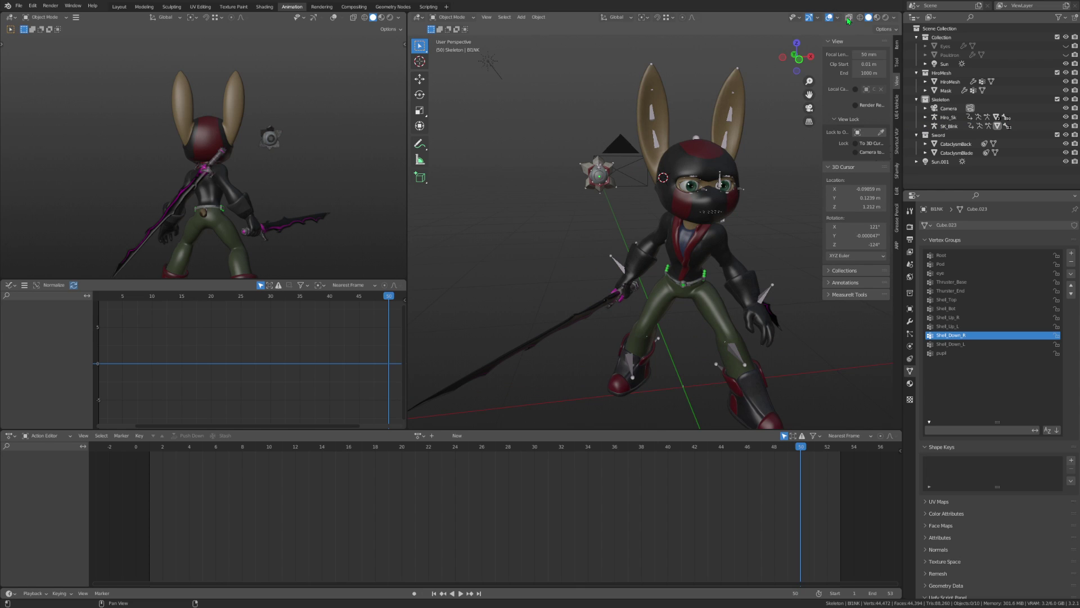
# Play the animation in Rendered shading, stop at frame 25, and select the sun lamp.
pyautogui.click(461, 594)
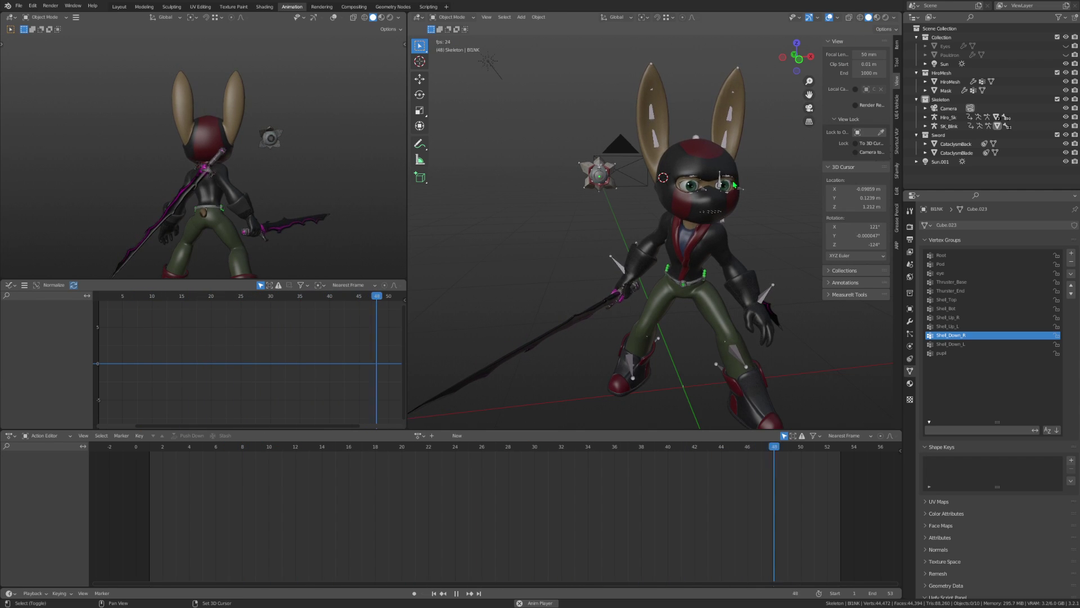
pyautogui.moveTo(697, 203)
pyautogui.mouseDown(button='middle')
pyautogui.moveTo(708, 212)
pyautogui.moveTo(639, 232)
pyautogui.mouseUp(button='middle')
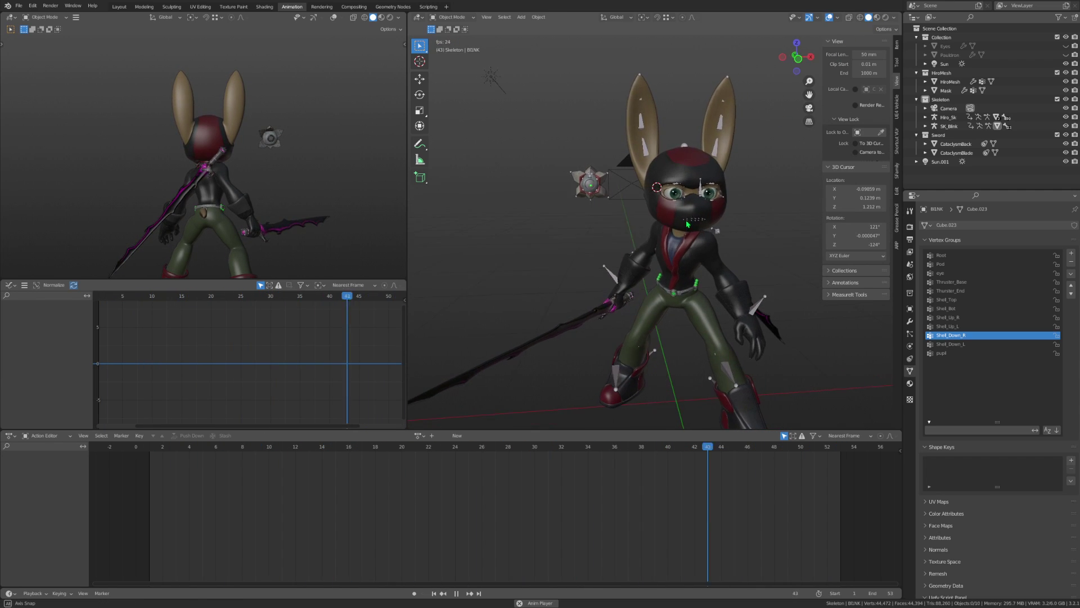
pyautogui.scroll(2, 639, 232)
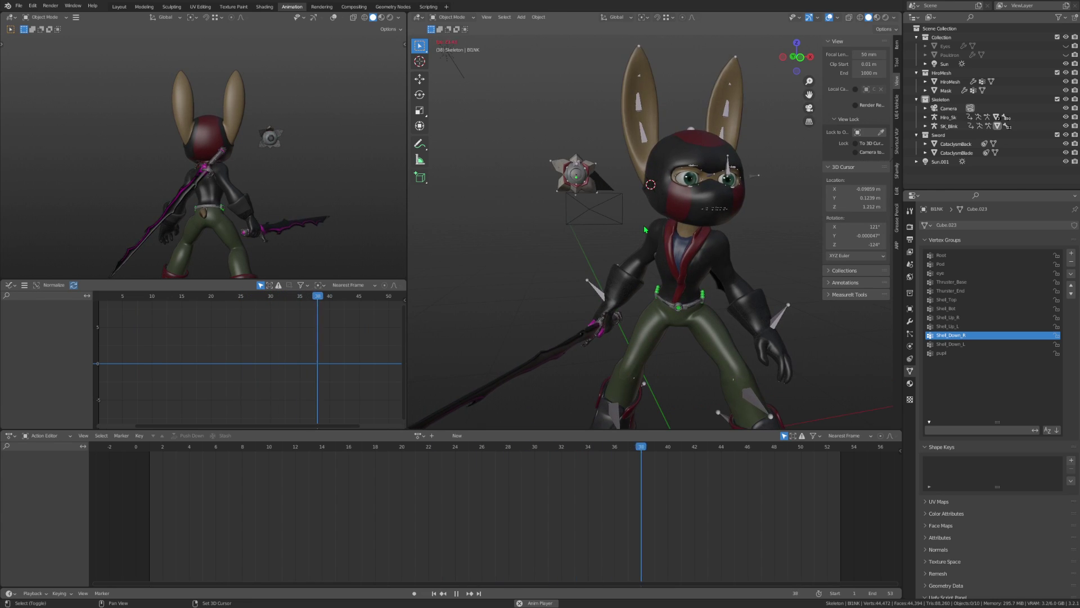
pyautogui.scroll(2, 630, 227)
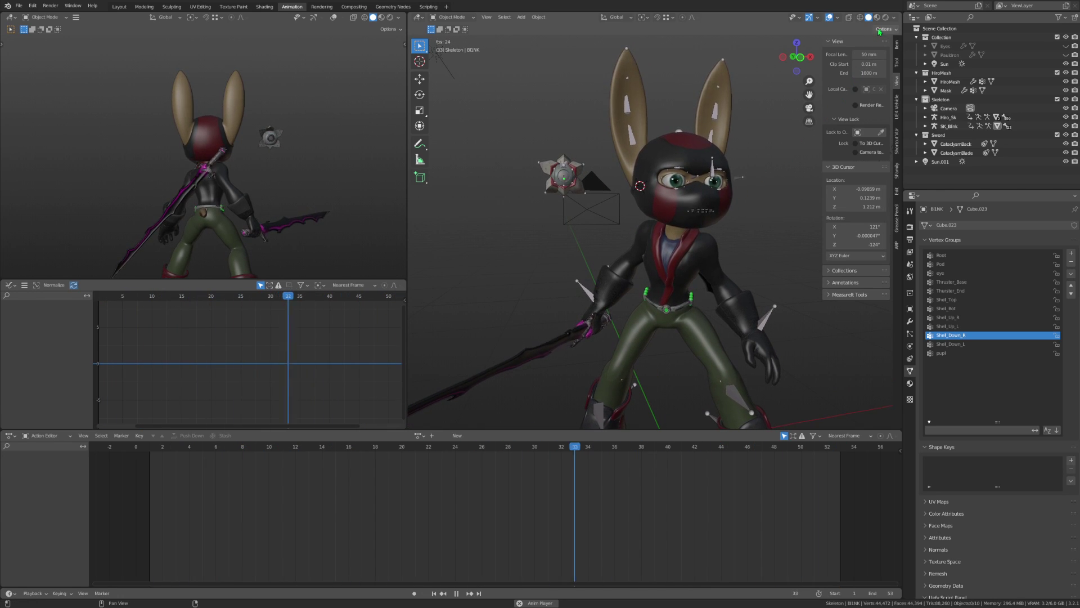
pyautogui.click(910, 227)
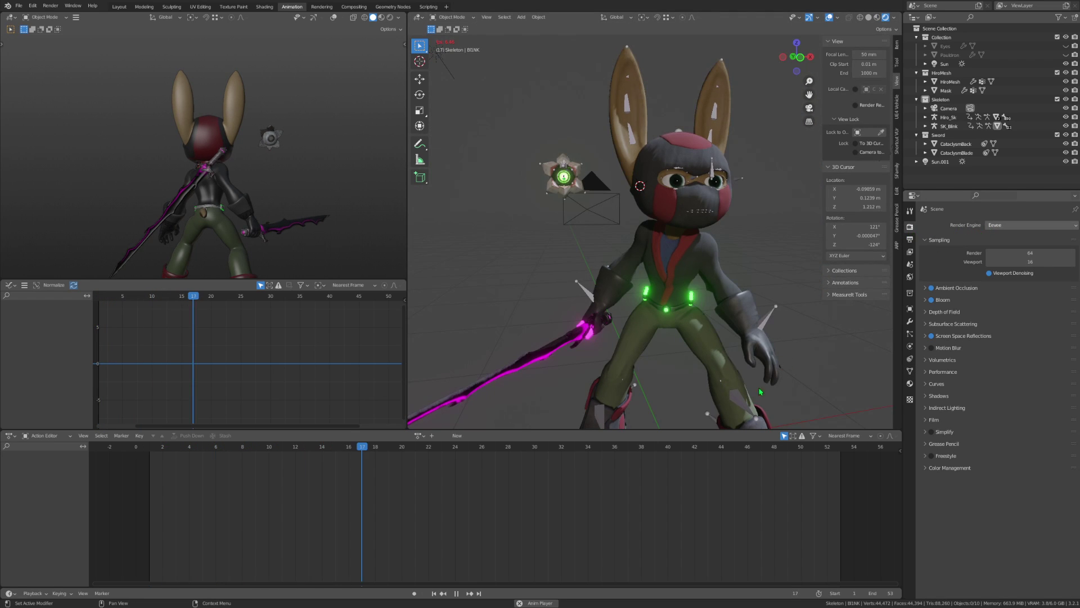
pyautogui.press('space')
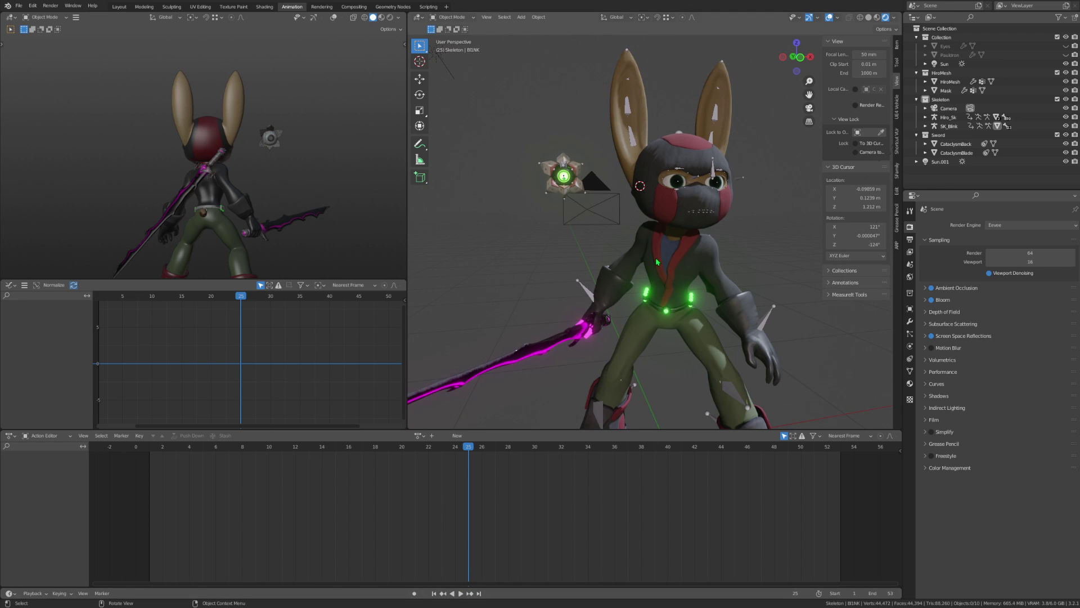
pyautogui.moveTo(653, 293)
pyautogui.mouseDown(button='middle')
pyautogui.moveTo(667, 261)
pyautogui.moveTo(519, 301)
pyautogui.moveTo(685, 240)
pyautogui.moveTo(635, 262)
pyautogui.mouseUp(button='middle')
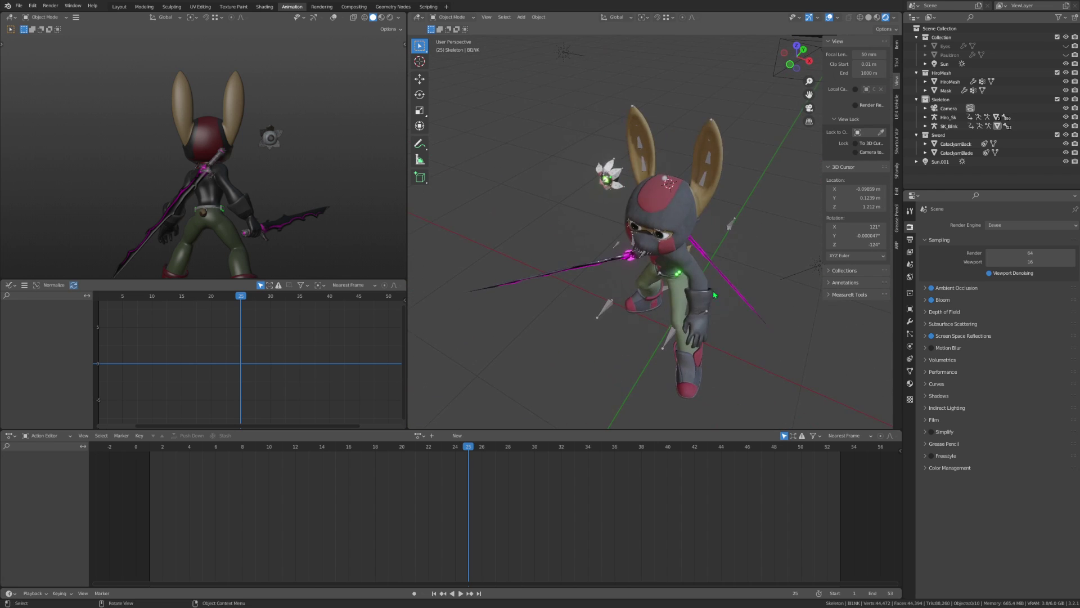
pyautogui.click(602, 201)
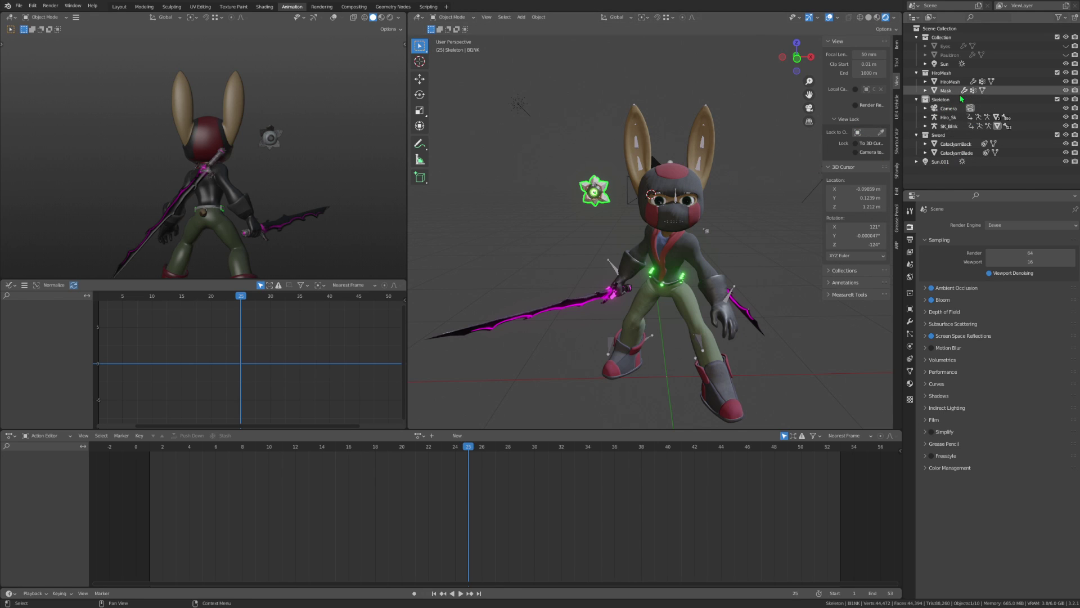
# Move SK_Blink and its child objects into a new collection named 'Blink'.
pyautogui.click(951, 126)
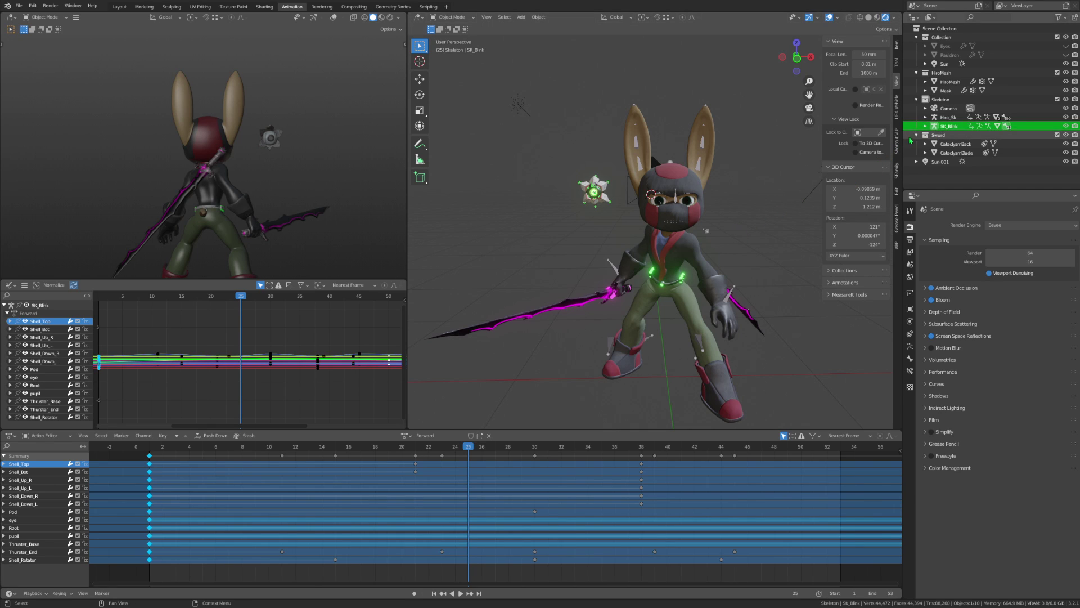
pyautogui.click(926, 126)
pyautogui.moveTo(911, 133); pyautogui.dragTo(912, 166)
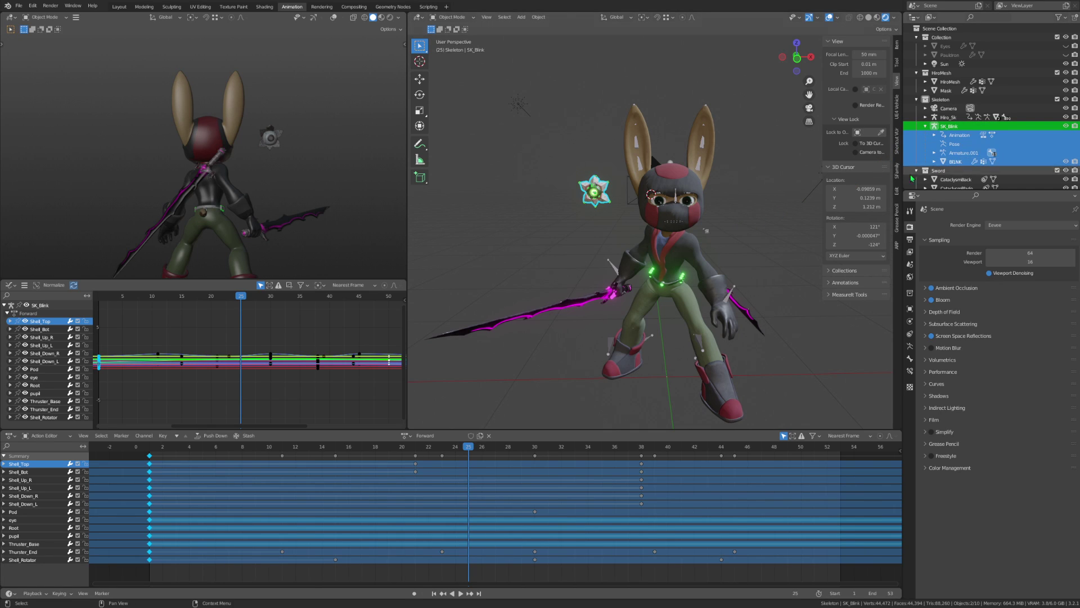
pyautogui.press('m')
pyautogui.click(711, 232)
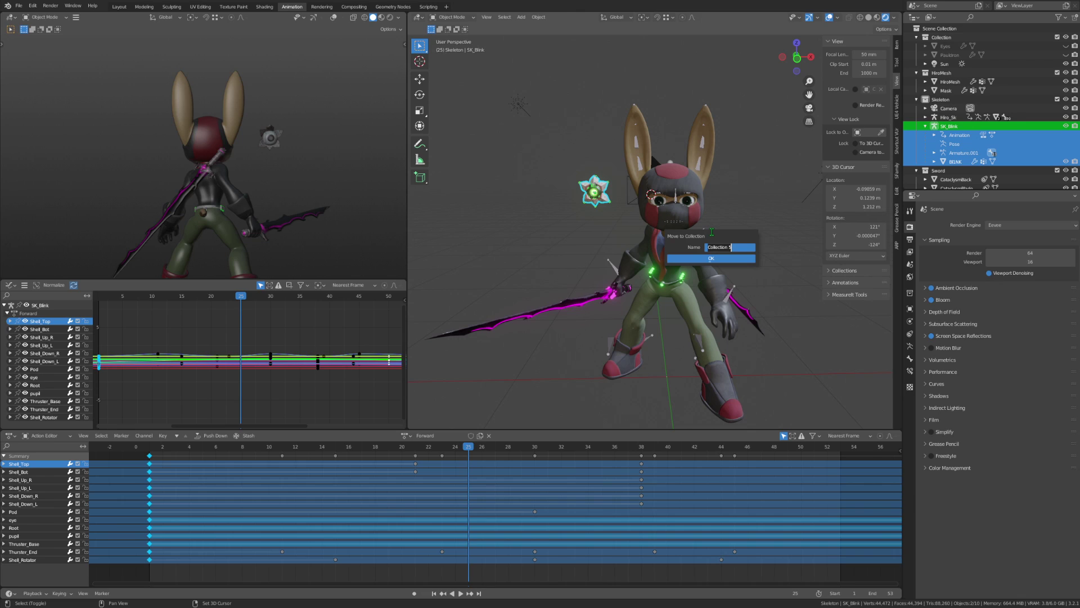
pyautogui.write('Blink')
pyautogui.press('Return')
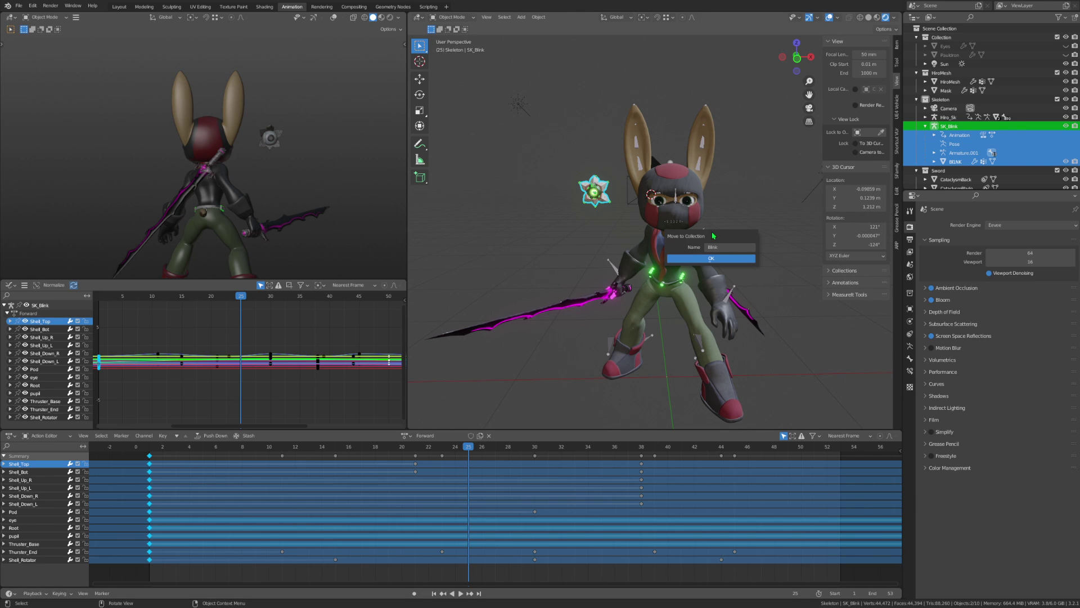
pyautogui.click(711, 258)
# Exclude the Blink collection from the scene and save the file.
pyautogui.scroll(-2, 1061, 133)
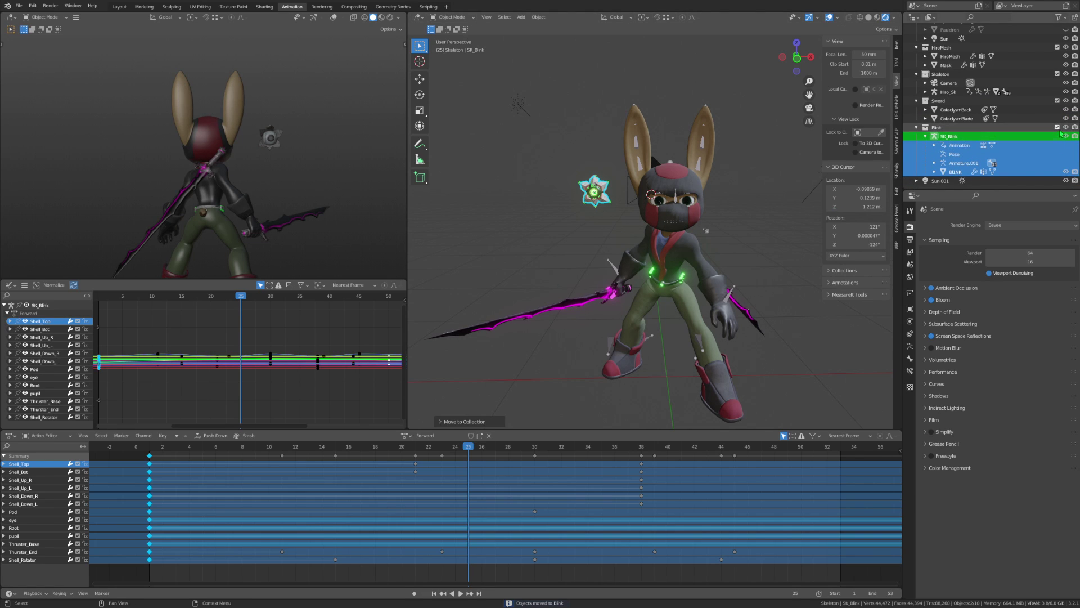
pyautogui.click(1057, 127)
pyautogui.moveTo(741, 245)
pyautogui.mouseDown(button='middle')
pyautogui.moveTo(742, 301)
pyautogui.moveTo(544, 308)
pyautogui.moveTo(721, 325)
pyautogui.moveTo(669, 285)
pyautogui.mouseUp(button='middle')
pyautogui.hotkey('ctrl', 's')
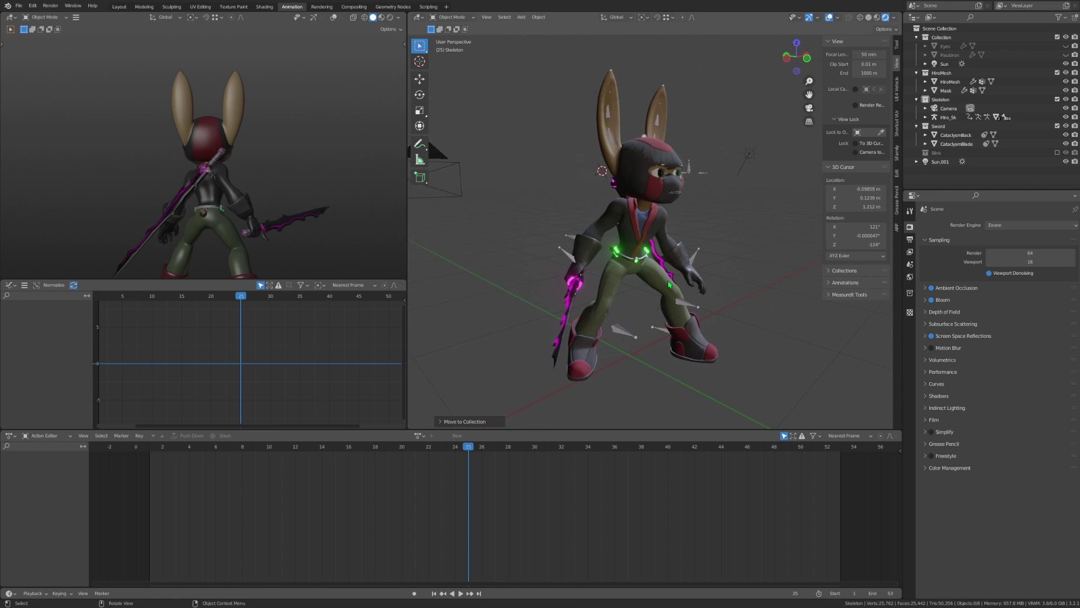
# Play back the animation while orbiting the character, then select Hiro_Sk and save.
pyautogui.click(461, 593)
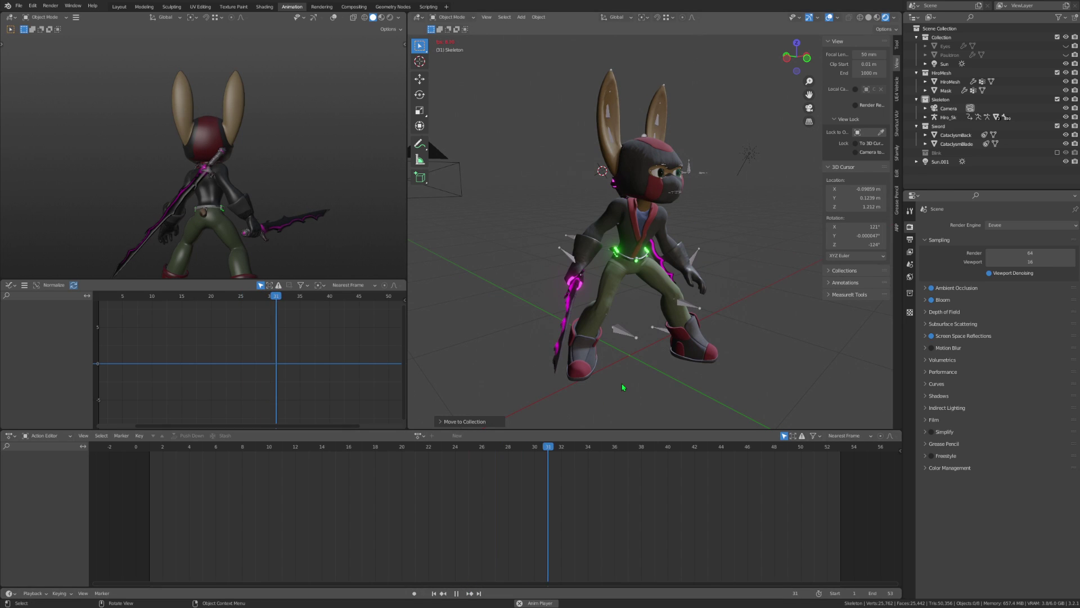
pyautogui.moveTo(596, 265)
pyautogui.mouseDown(button='middle')
pyautogui.moveTo(627, 256)
pyautogui.moveTo(879, 297)
pyautogui.moveTo(445, 79)
pyautogui.mouseUp(button='middle')
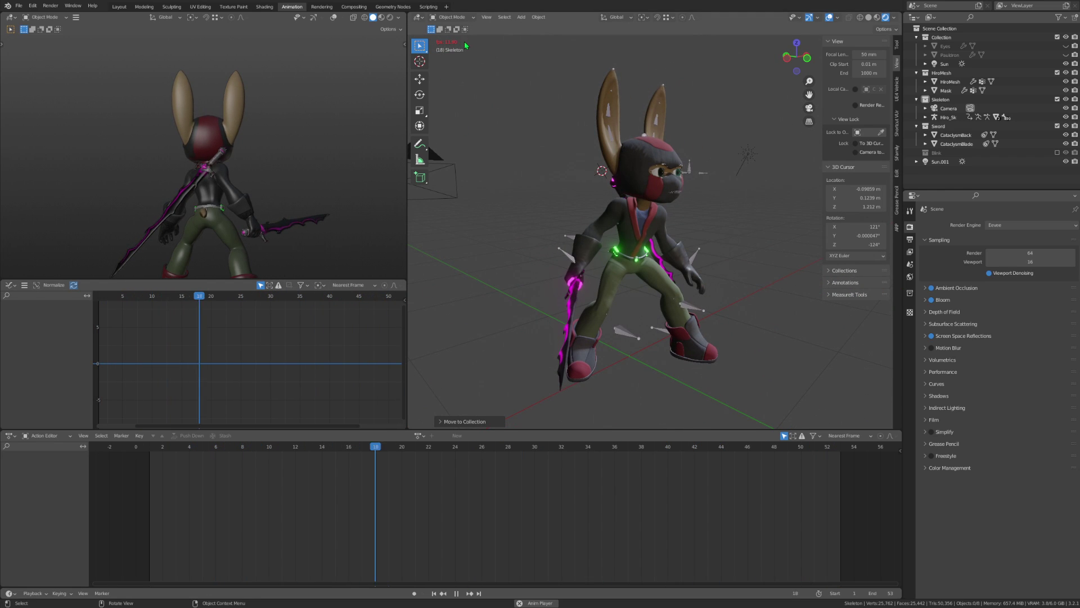
pyautogui.moveTo(656, 338)
pyautogui.mouseDown(button='middle')
pyautogui.moveTo(589, 395)
pyautogui.moveTo(612, 260)
pyautogui.mouseUp(button='middle')
pyautogui.press('space')
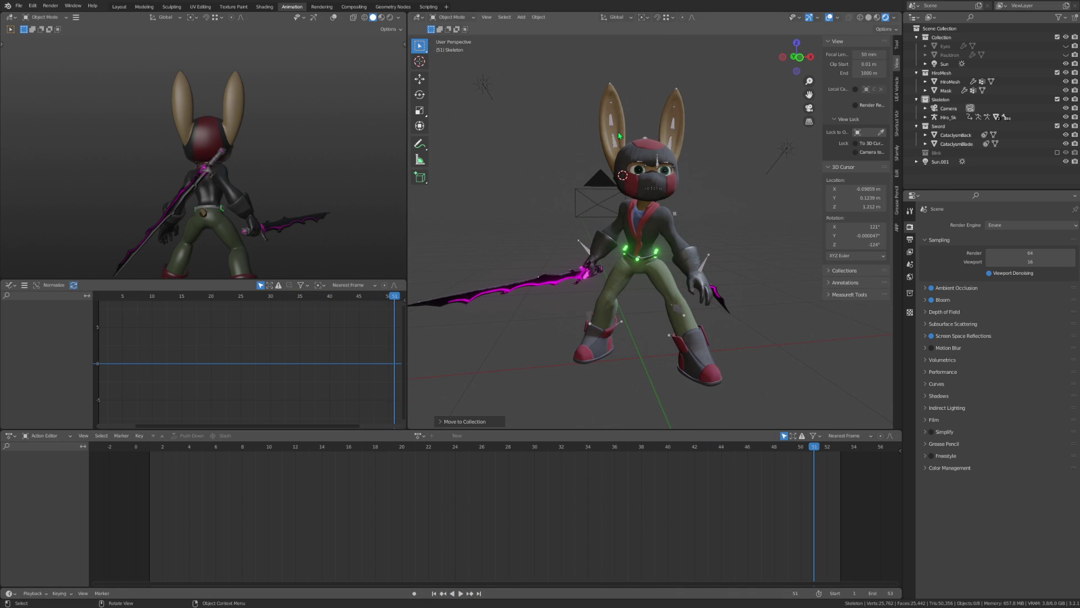
pyautogui.moveTo(620, 136)
pyautogui.mouseDown(button='middle')
pyautogui.moveTo(704, 264)
pyautogui.moveTo(693, 309)
pyautogui.moveTo(576, 283)
pyautogui.mouseUp(button='middle')
pyautogui.click(704, 268)
pyautogui.hotkey('ctrl', 's')
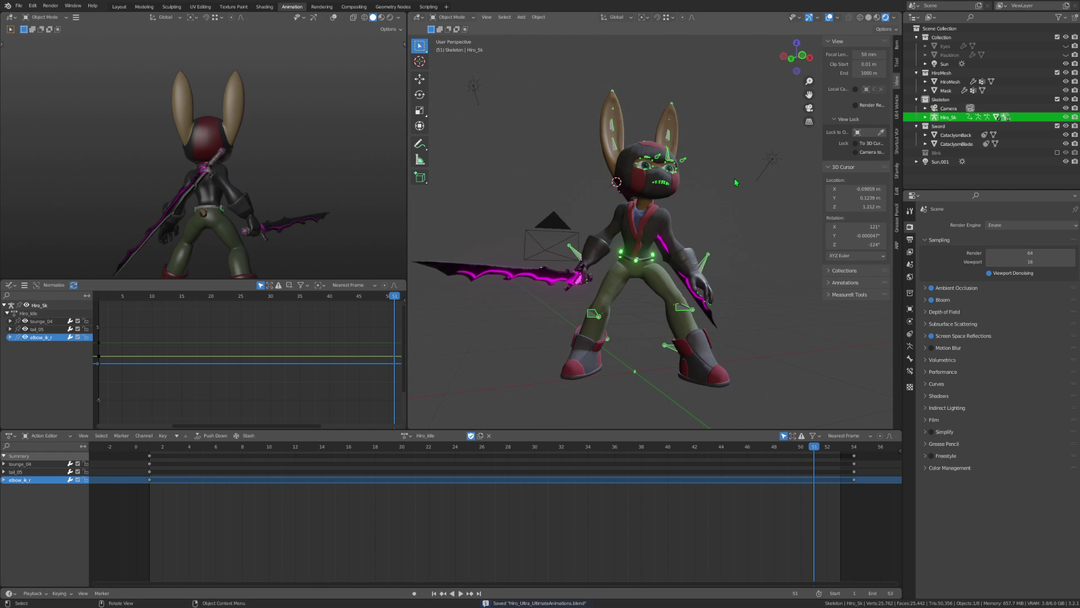
# Hide the bone, grid, camera and light overlays and save the file again.
pyautogui.click(736, 183)
pyautogui.moveTo(735, 182)
pyautogui.mouseDown(button='middle')
pyautogui.moveTo(476, 262)
pyautogui.moveTo(821, 125)
pyautogui.mouseUp(button='middle')
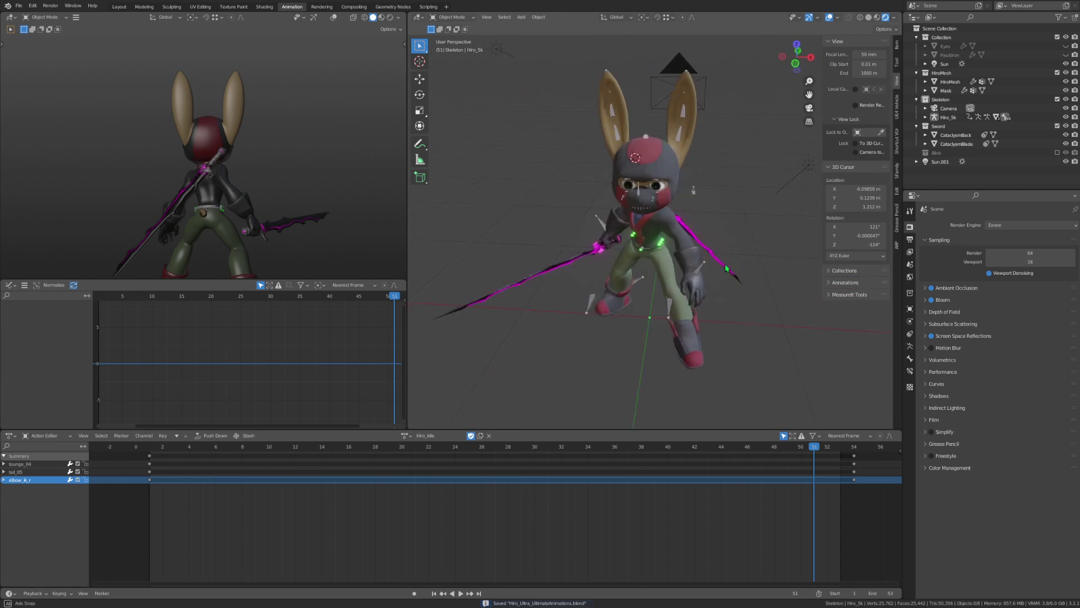
pyautogui.click(829, 17)
pyautogui.moveTo(815, 55)
pyautogui.mouseDown(button='middle')
pyautogui.moveTo(679, 262)
pyautogui.moveTo(647, 338)
pyautogui.moveTo(483, 314)
pyautogui.moveTo(675, 312)
pyautogui.mouseUp(button='middle')
pyautogui.hotkey('ctrl', 's')
# Switch to solid shading, orbit the character, and replay the action from near the start.
pyautogui.click(871, 18)
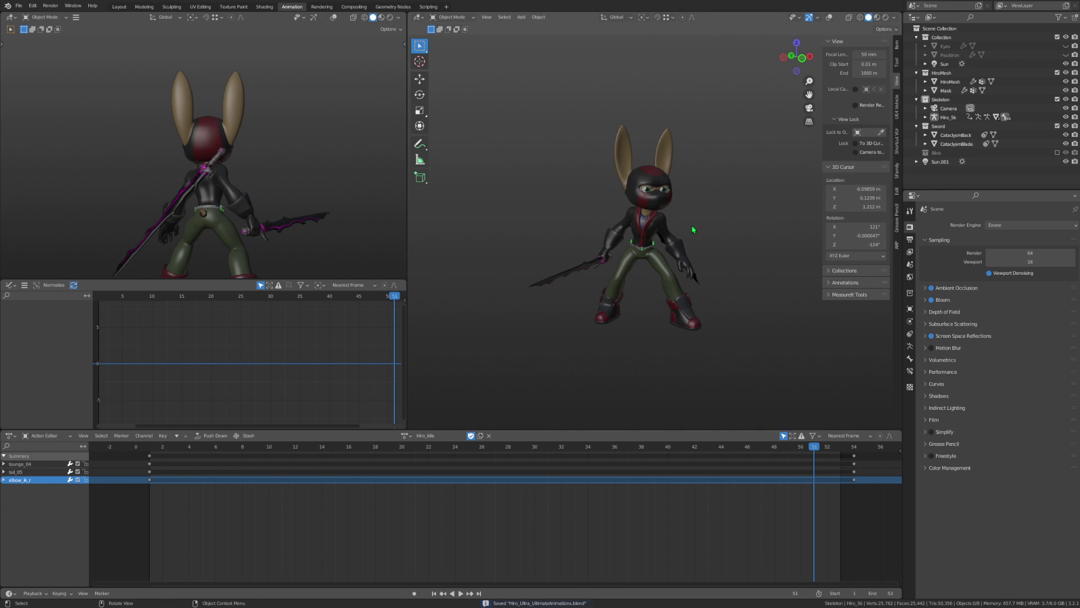
pyautogui.moveTo(693, 229)
pyautogui.mouseDown(button='middle')
pyautogui.moveTo(656, 366)
pyautogui.moveTo(784, 306)
pyautogui.moveTo(645, 321)
pyautogui.moveTo(656, 318)
pyautogui.mouseUp(button='middle')
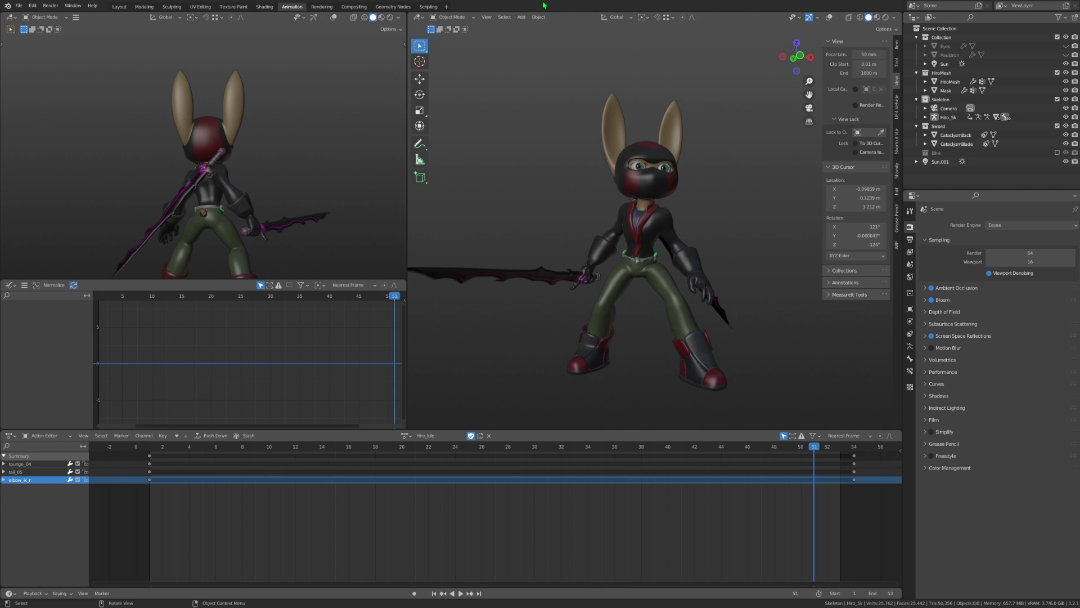
pyautogui.moveTo(590, 425)
pyautogui.mouseDown(button='middle')
pyautogui.moveTo(705, 276)
pyautogui.moveTo(774, 460)
pyautogui.mouseUp(button='middle')
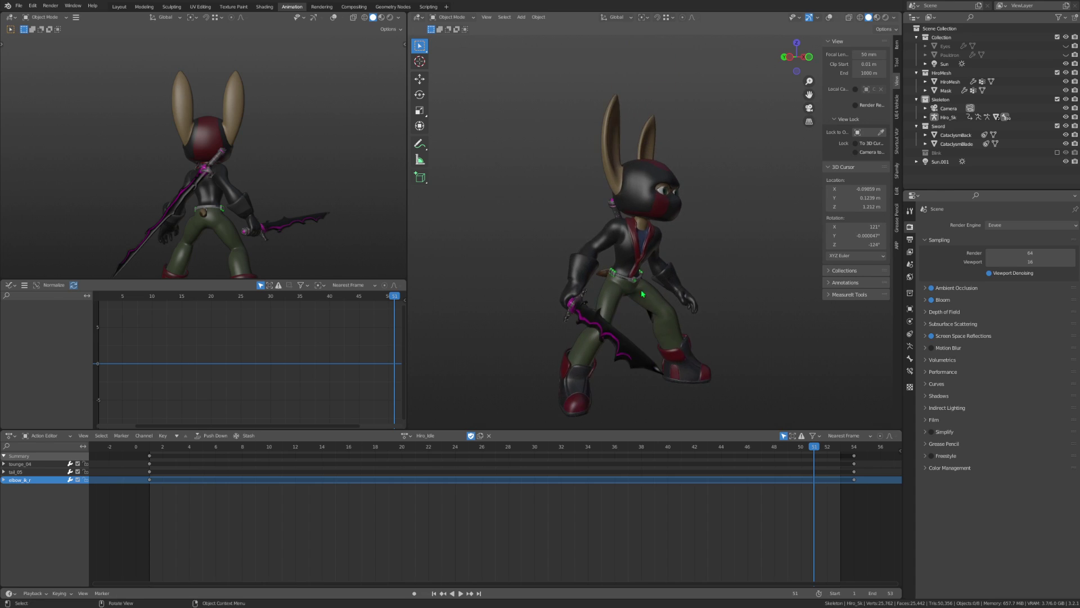
pyautogui.moveTo(813, 450); pyautogui.dragTo(229, 494)
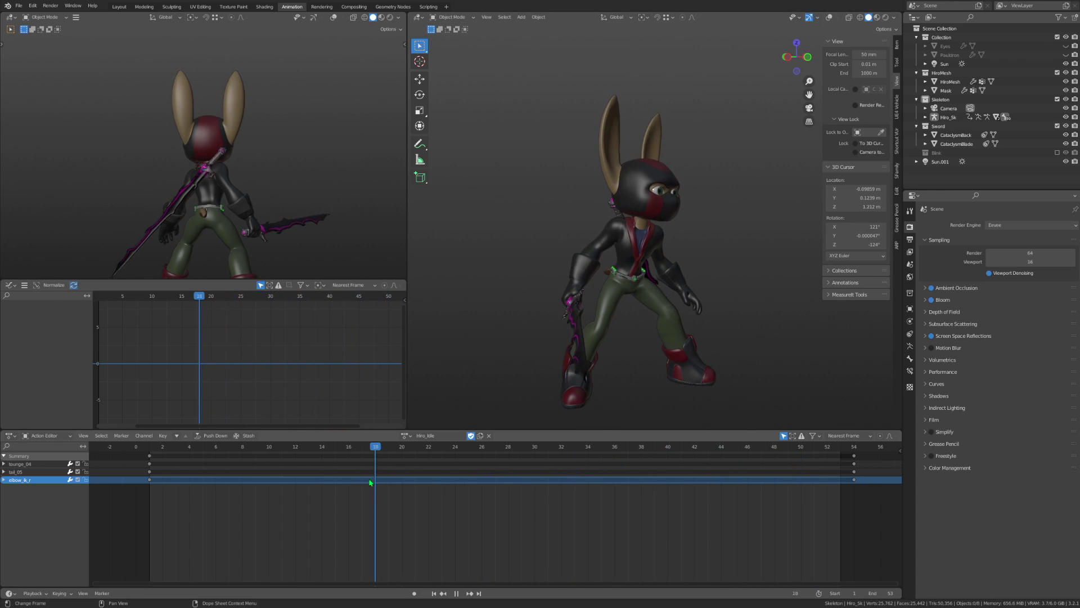
pyautogui.press('space')
pyautogui.press('space')
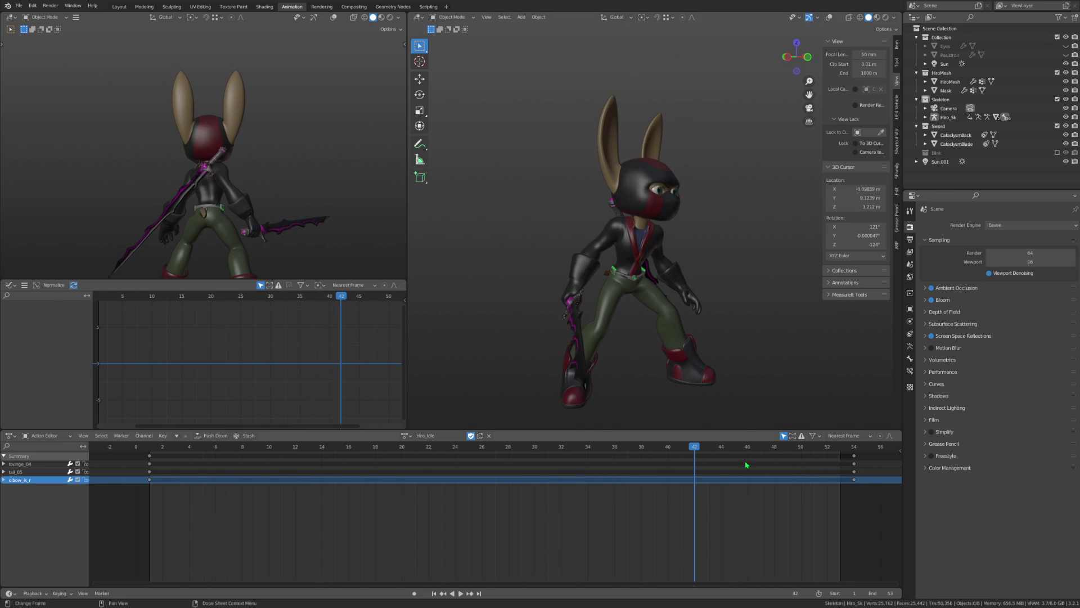
# Turn the viewport overlays back on, select the Hiro_Sk armature, and save.
pyautogui.click(829, 18)
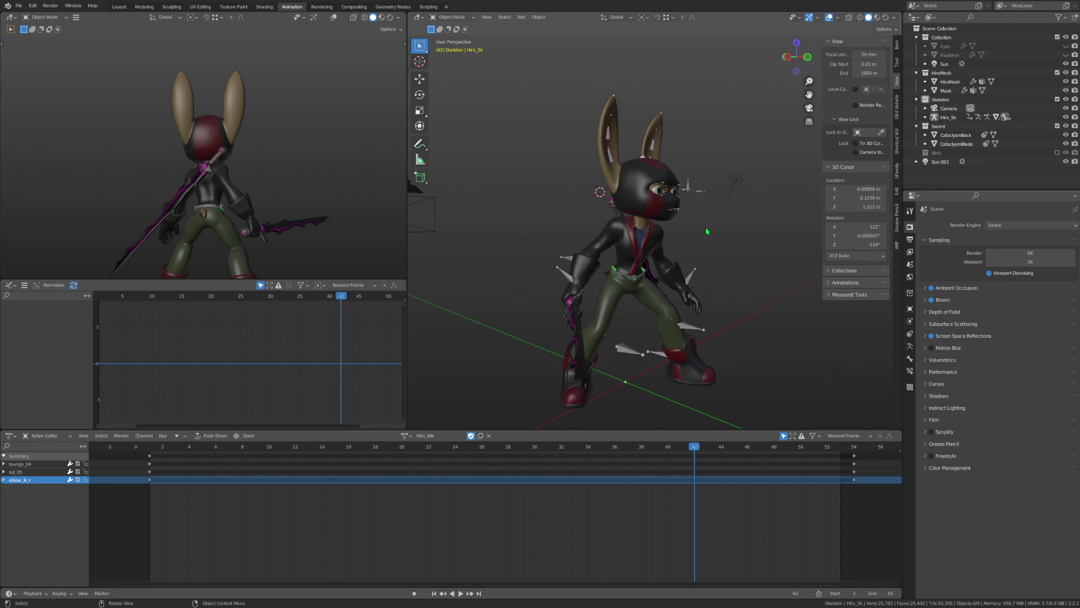
pyautogui.click(570, 267)
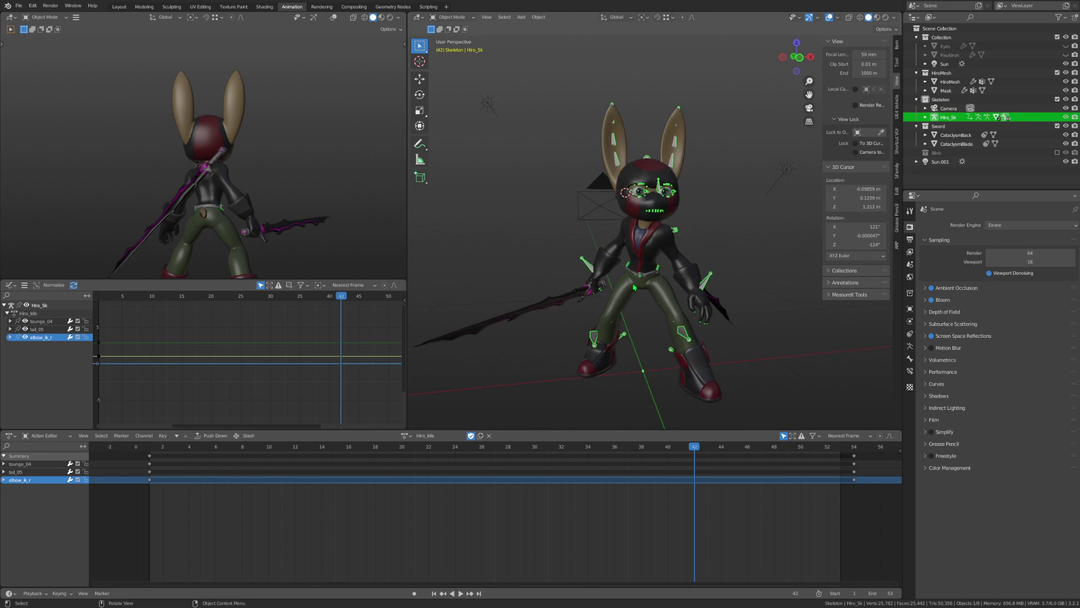
pyautogui.hotkey('ctrl', 's')
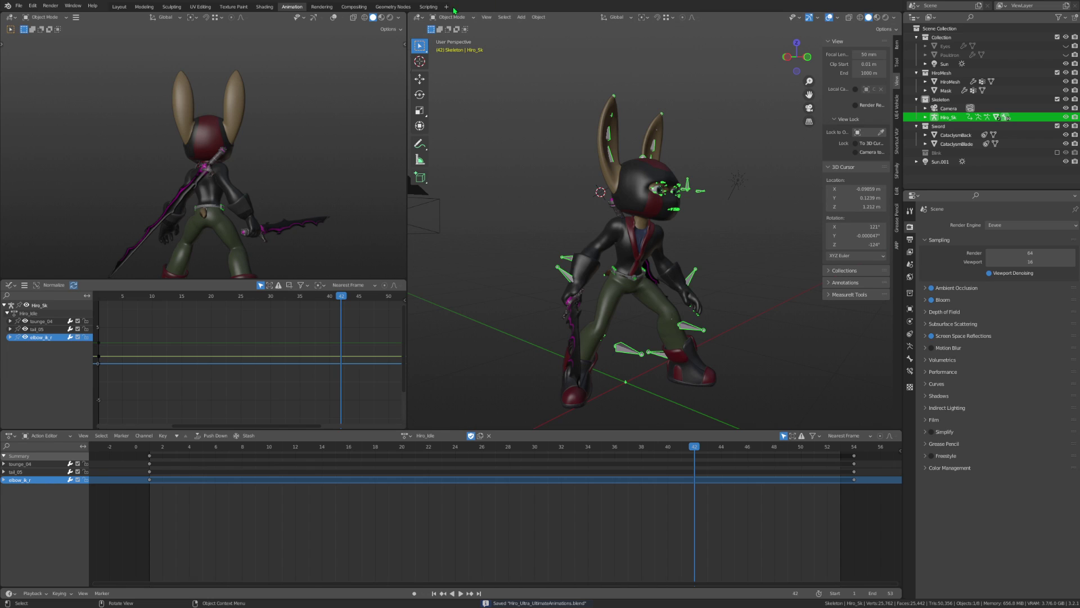
# Put the Hiro_Sk rig in Pose Mode, review the idle playback, and save.
pyautogui.click(450, 17)
pyautogui.click(453, 47)
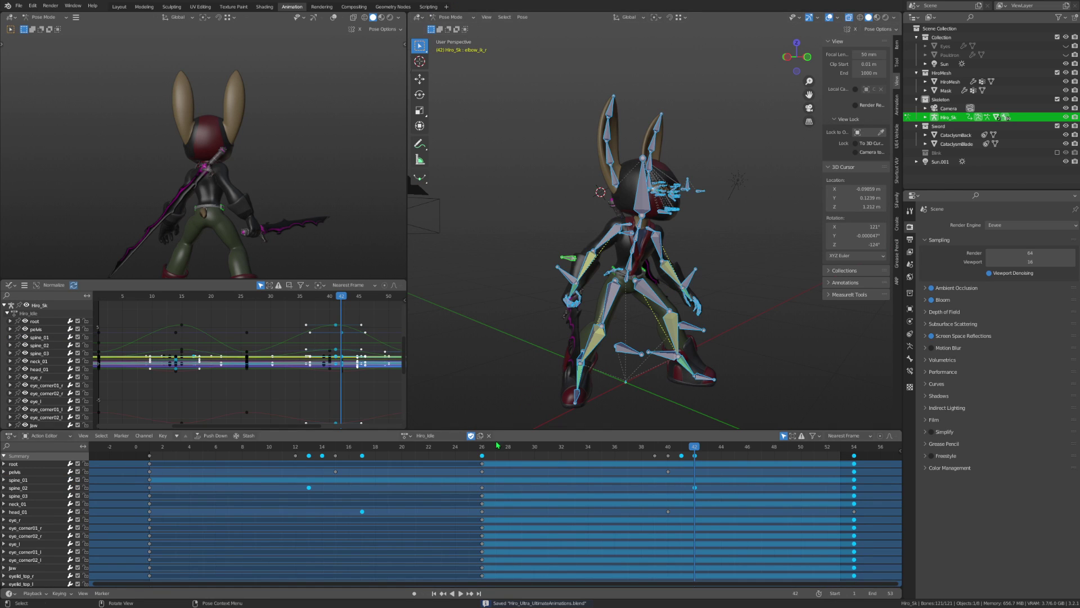
pyautogui.moveTo(497, 445); pyautogui.dragTo(458, 463)
pyautogui.press('space')
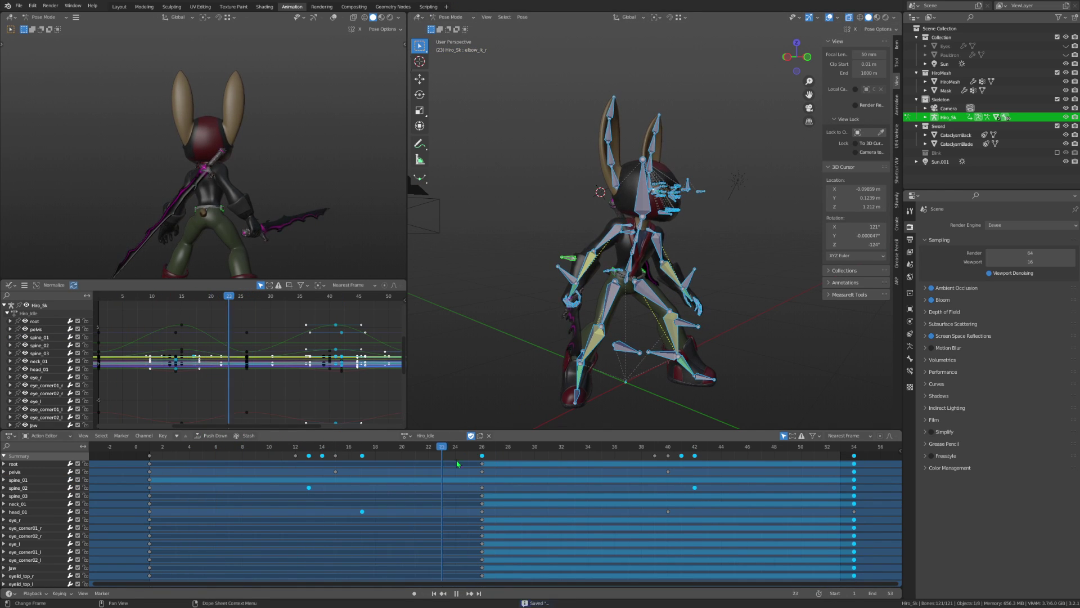
pyautogui.press('space')
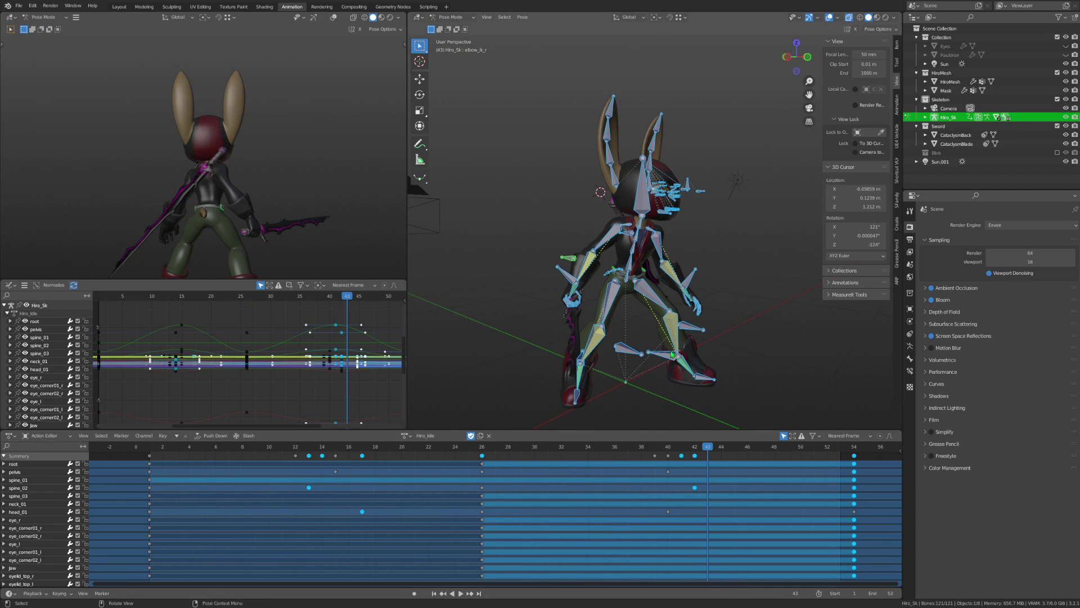
pyautogui.moveTo(672, 353); pyautogui.dragTo(630, 355, button='middle')
pyautogui.hotkey('ctrl', 's')
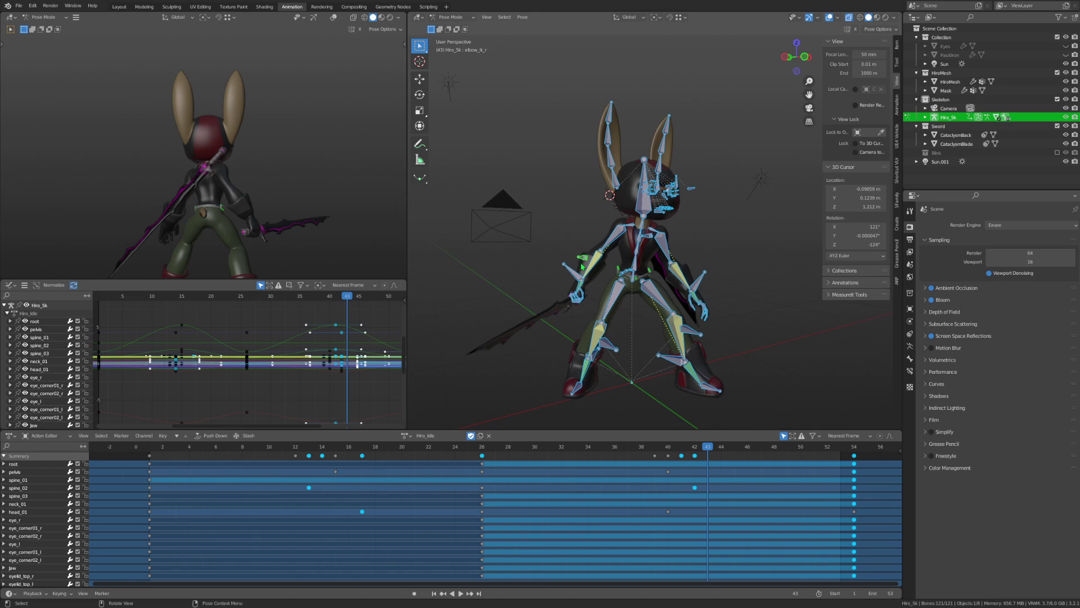
# Duplicate Hiro_Idle into a new Hiro_Walk action with a fake user, and save.
pyautogui.moveTo(584, 264); pyautogui.dragTo(636, 248, button='middle')
pyautogui.click(480, 436)
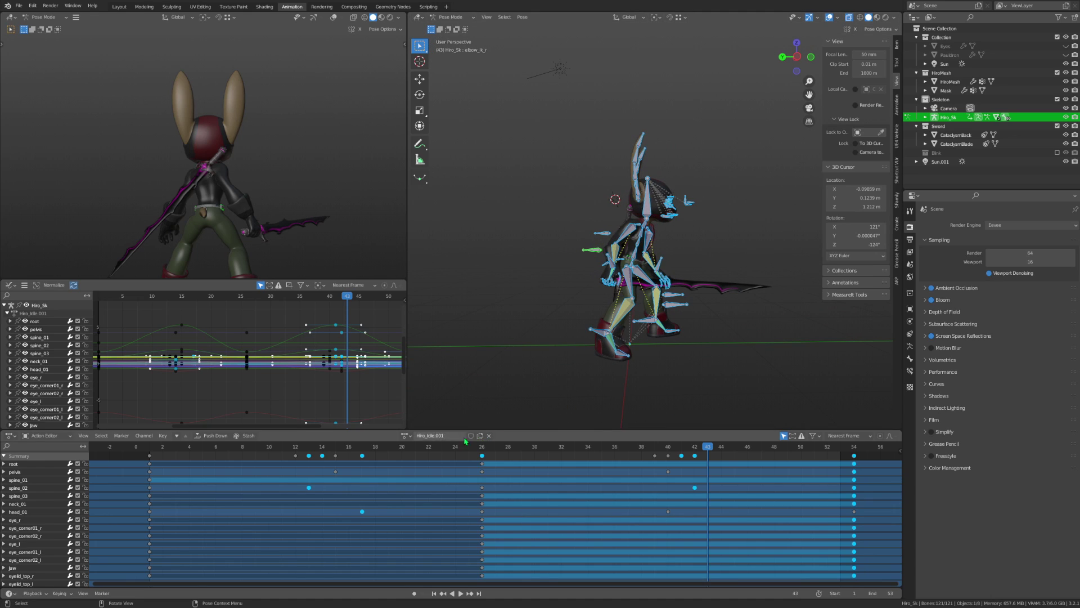
pyautogui.doubleClick(425, 438)
pyautogui.press('BackSpace')
pyautogui.write('Hiro_Walk')
pyautogui.press('Return')
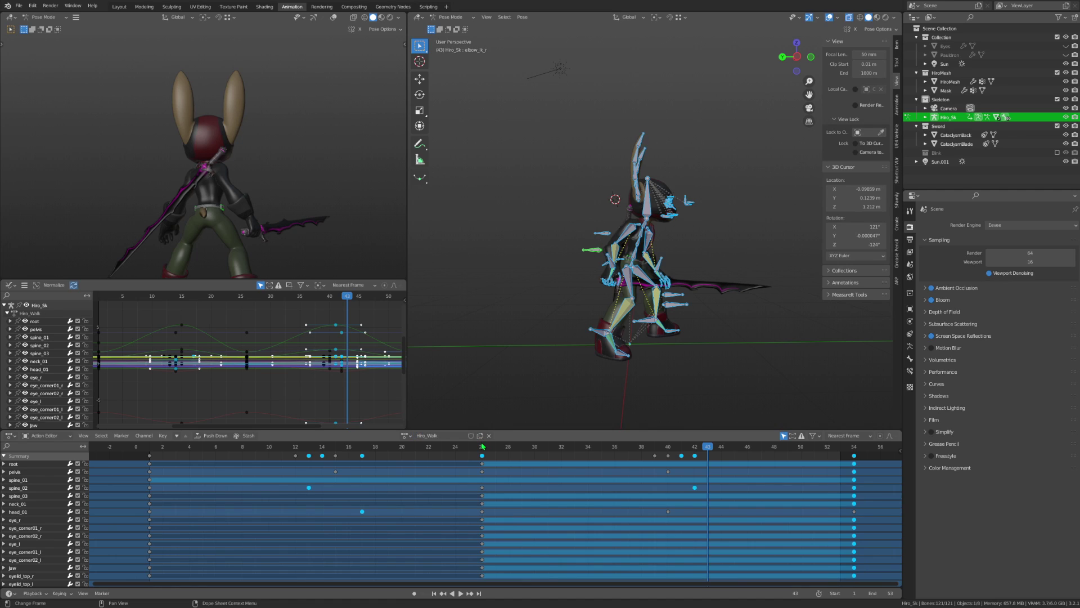
pyautogui.click(470, 435)
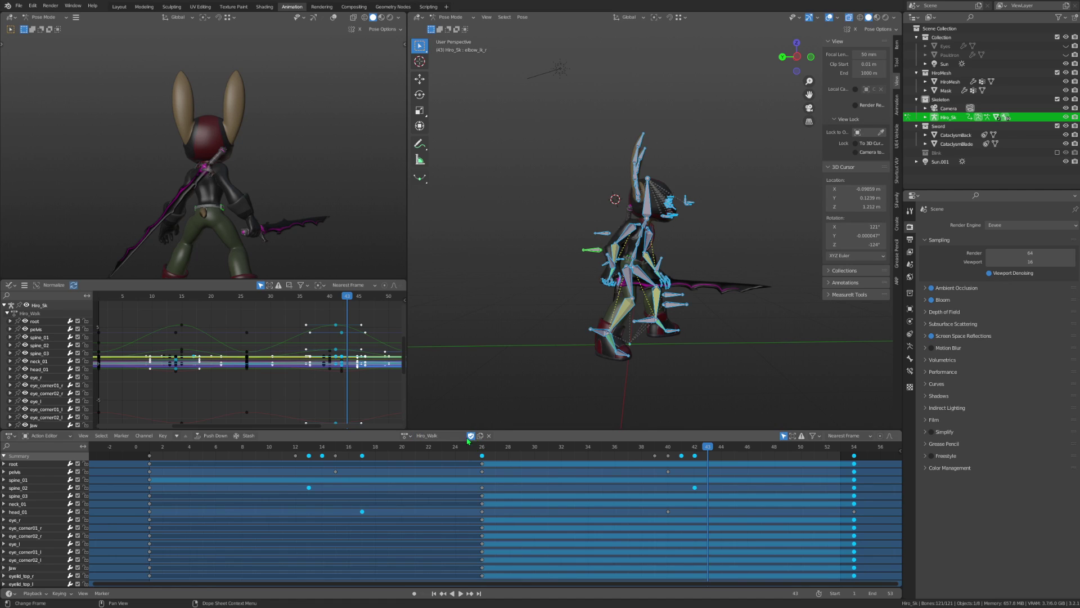
pyautogui.click(404, 435)
pyautogui.hotkey('ctrl', 's')
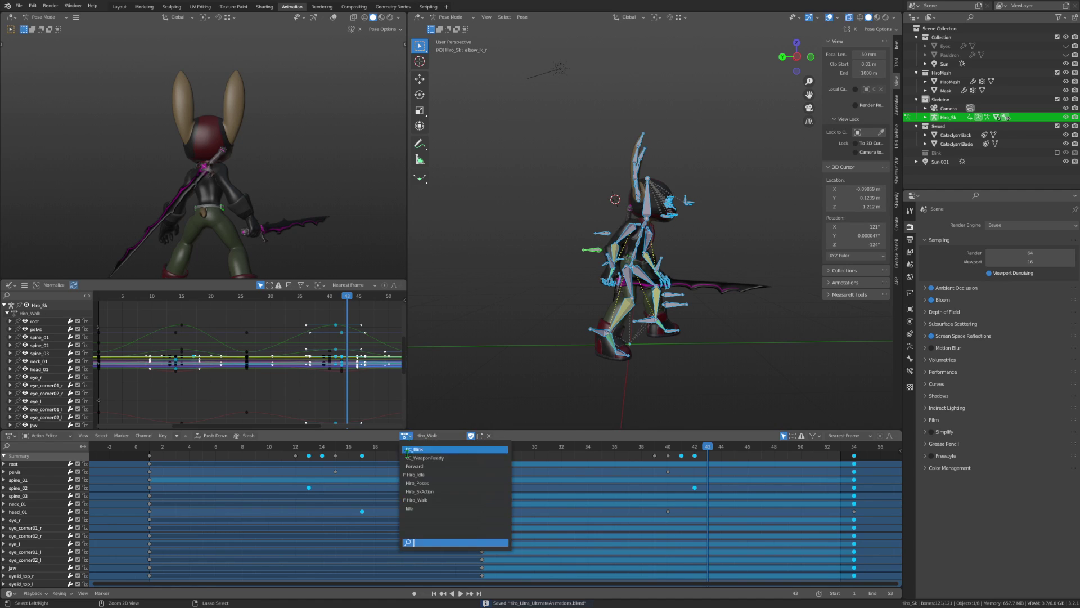
pyautogui.click(405, 437)
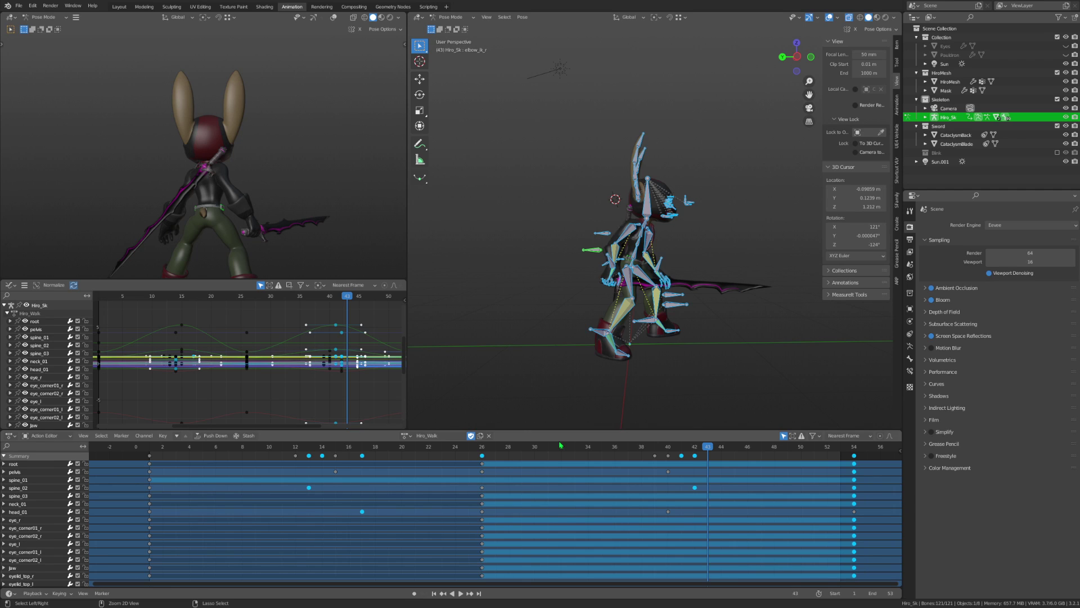
pyautogui.moveTo(619, 337)
pyautogui.mouseDown(button='middle')
pyautogui.moveTo(692, 322)
pyautogui.moveTo(562, 366)
pyautogui.mouseUp(button='middle')
# At frame 1, clear the right foot IK rotation and move the foot outward.
pyautogui.scroll(4, 691, 321)
pyautogui.click(156, 451)
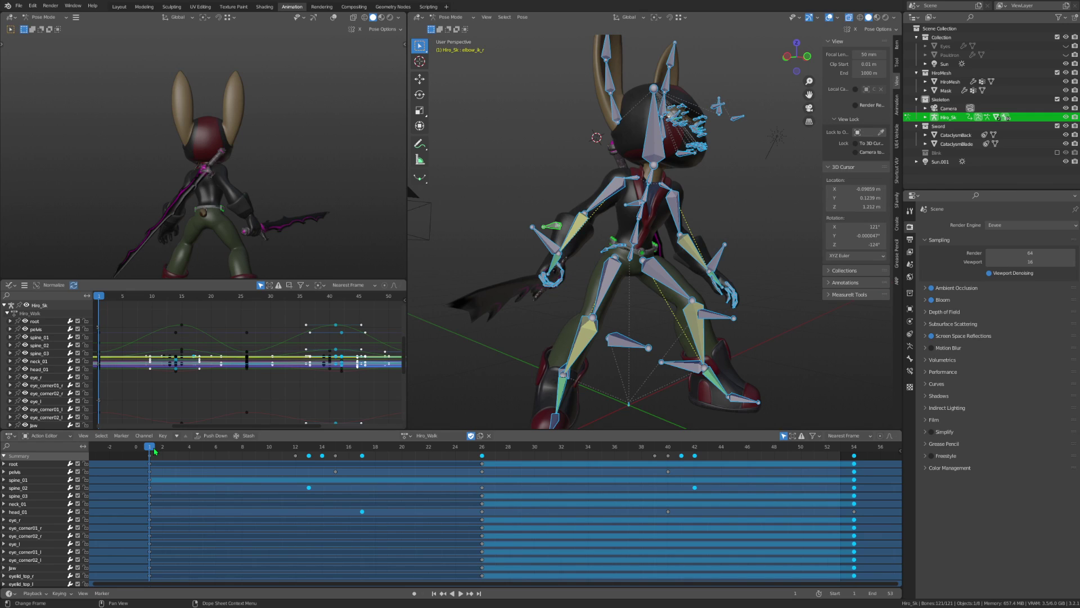
pyautogui.click(796, 57)
pyautogui.click(572, 333)
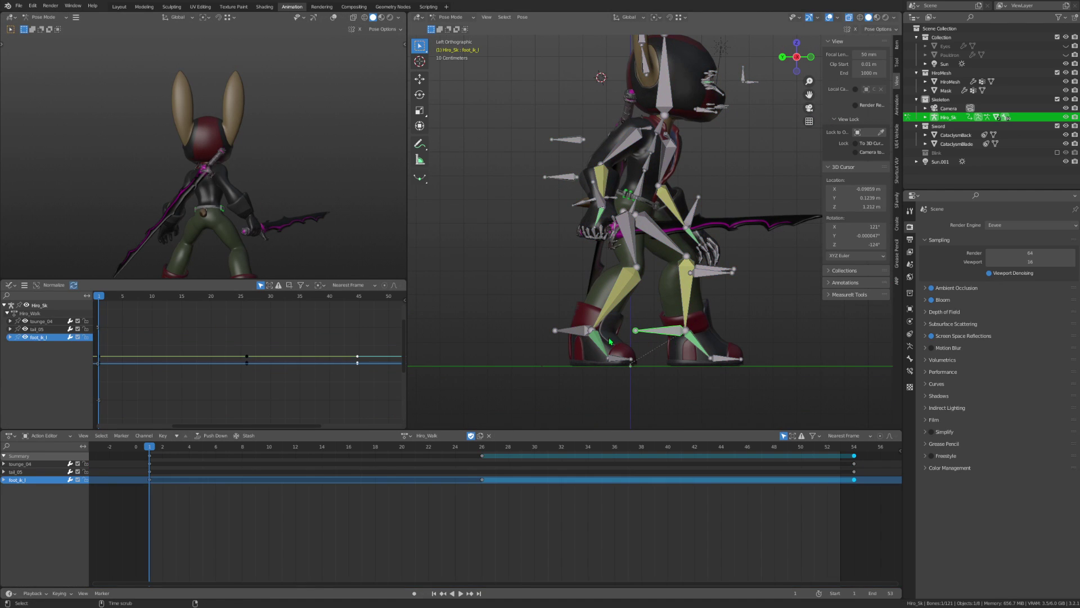
pyautogui.hotkey('alt', 'r')
pyautogui.moveTo(673, 338); pyautogui.dragTo(625, 321, button='middle')
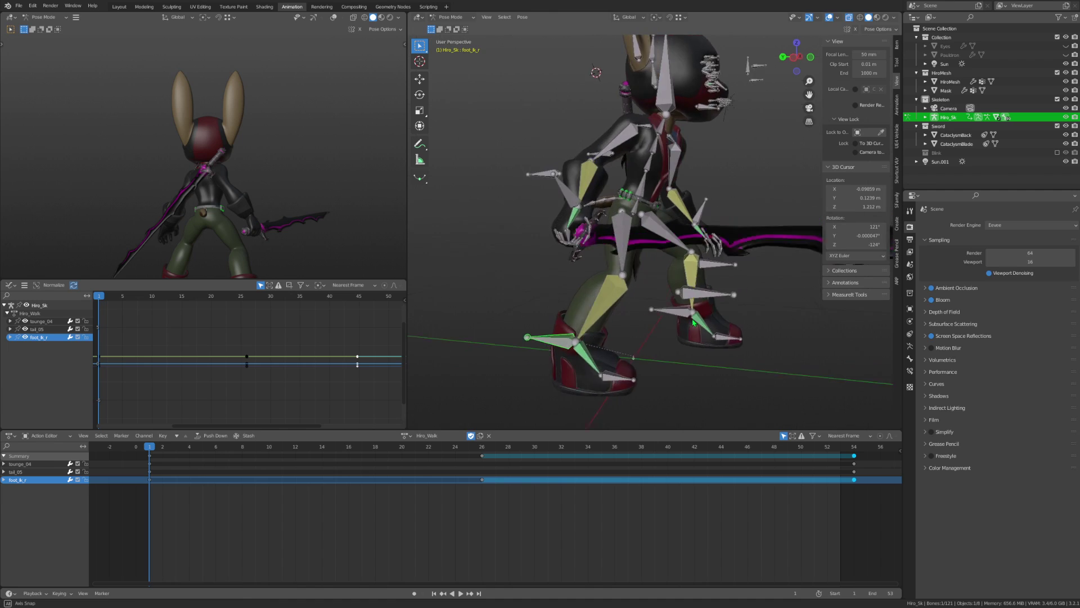
pyautogui.click(792, 56)
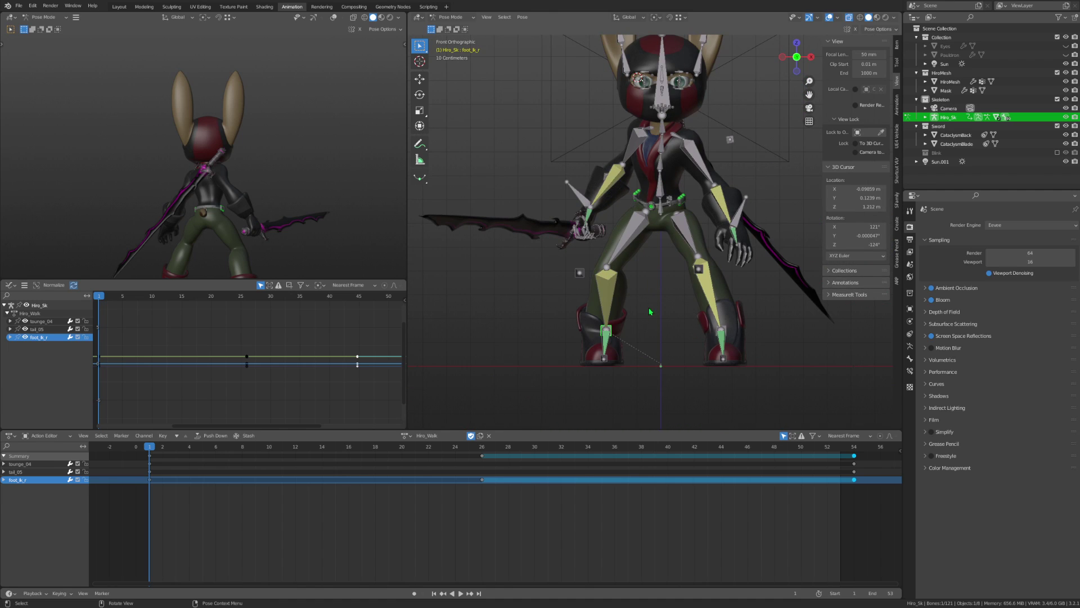
pyautogui.press('g')
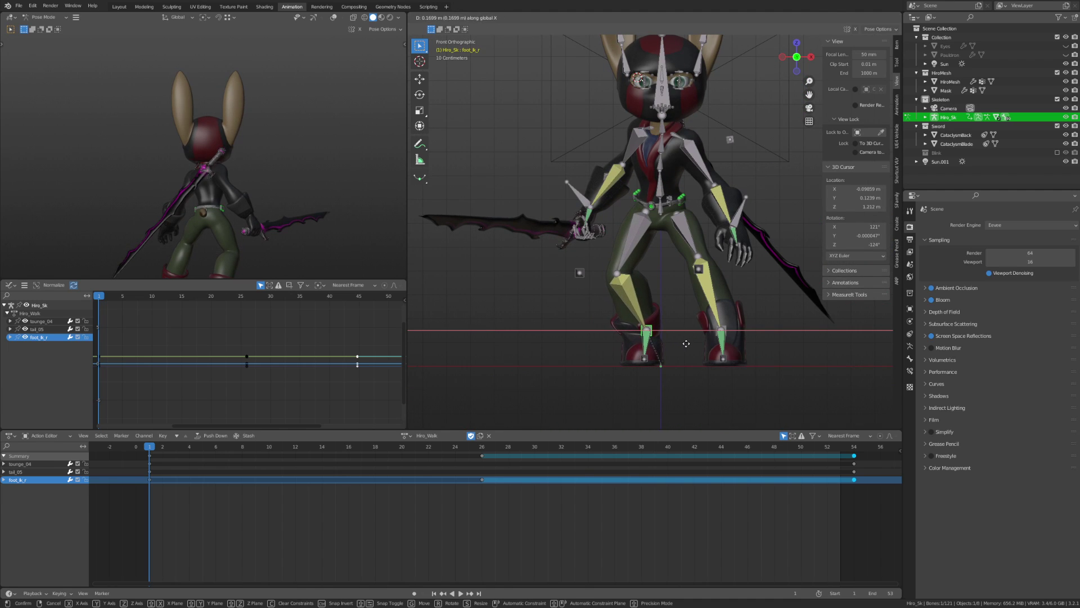
pyautogui.click(725, 336)
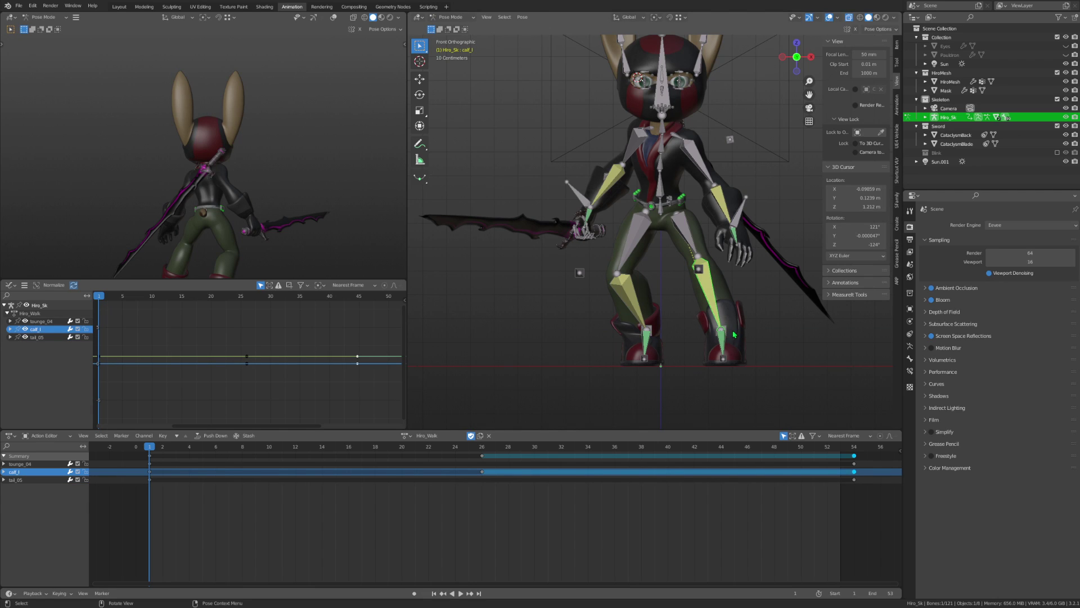
# Shift the left foot along global X and move the left knee target sideways.
pyautogui.click(732, 333)
pyautogui.press('g')
pyautogui.press('x')
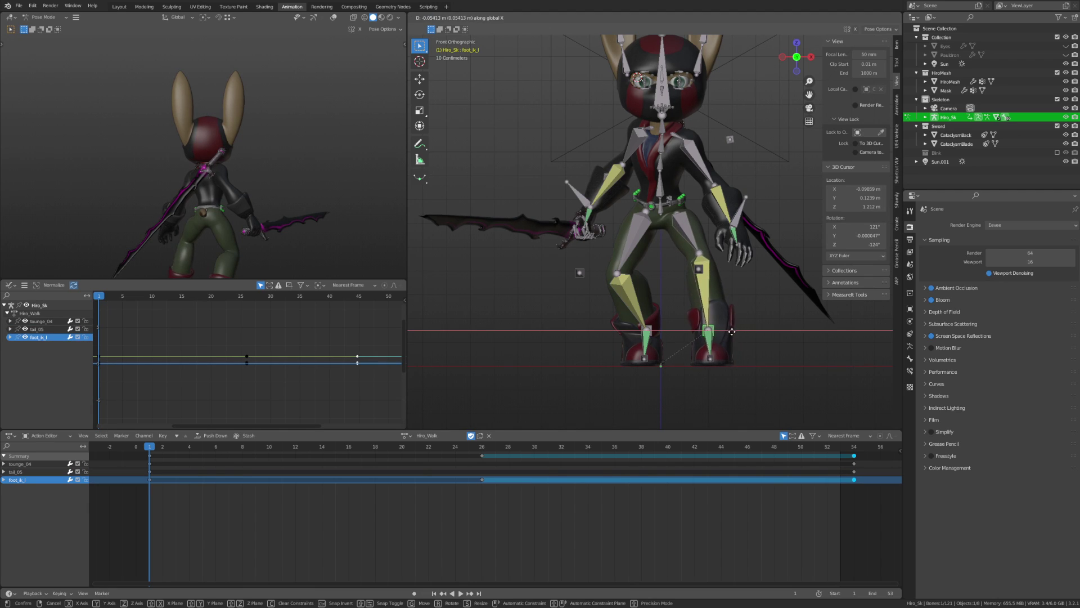
pyautogui.click(703, 273)
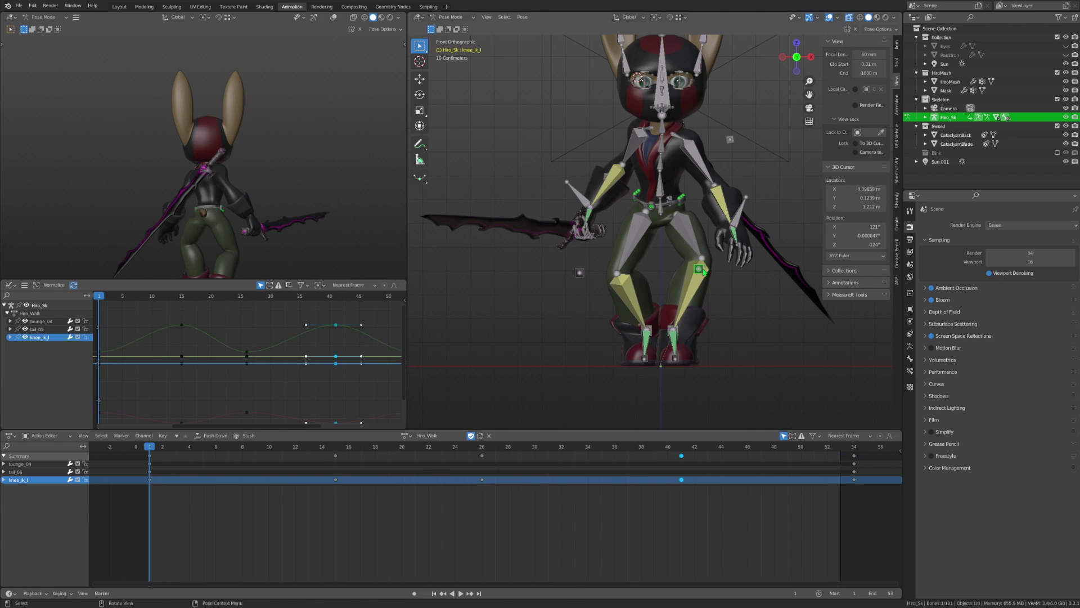
pyautogui.press('g')
pyautogui.click(667, 275)
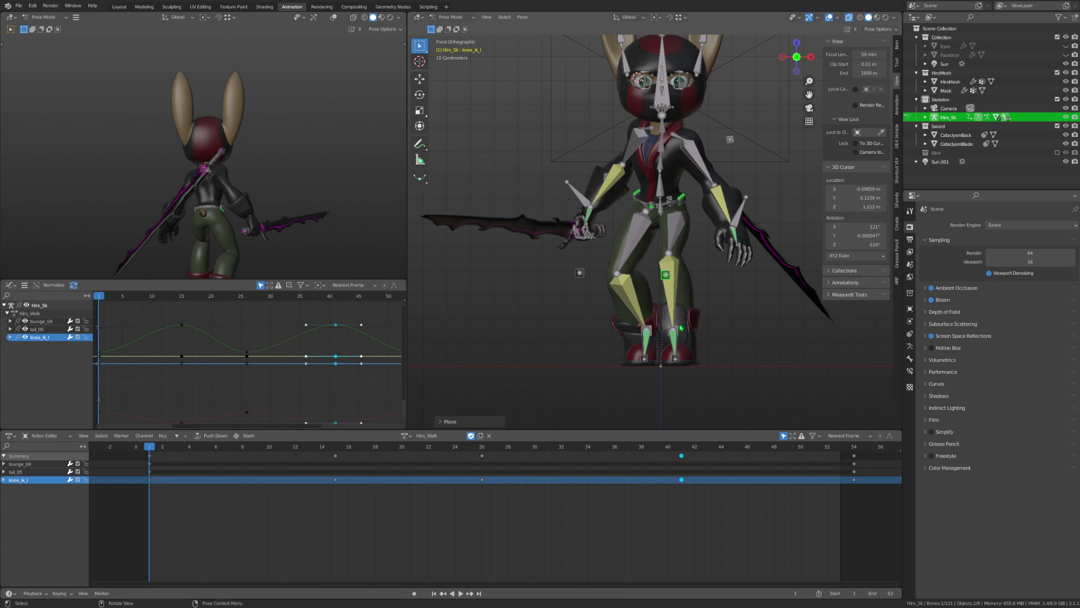
# Nudge the left foot and left knee target slightly to the right.
pyautogui.click(679, 331)
pyautogui.press('r')
pyautogui.rightClick(680, 330)
pyautogui.click(679, 330)
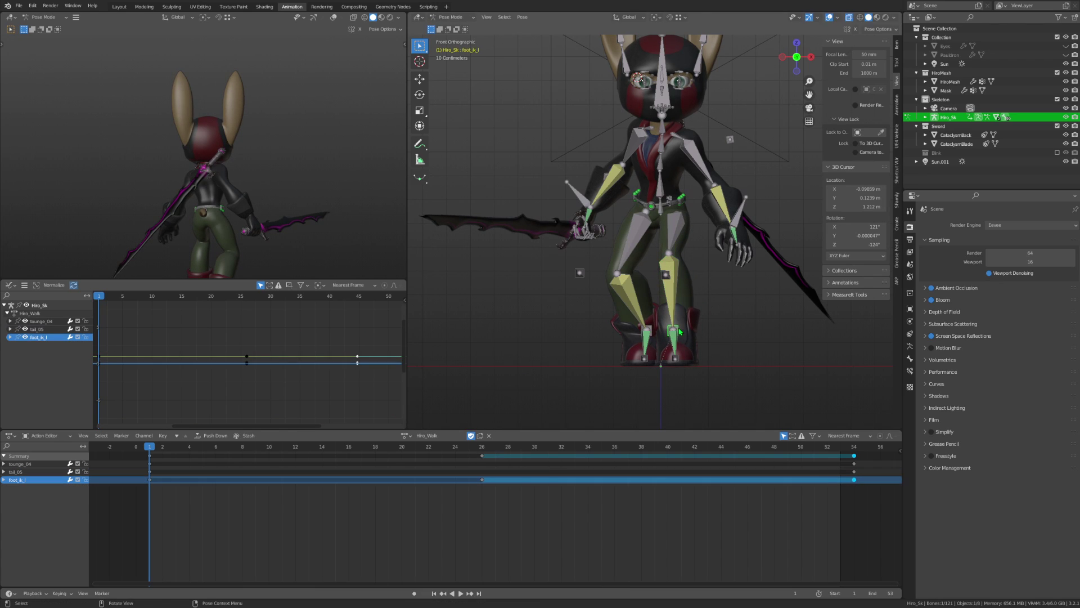
pyautogui.press('g')
pyautogui.click(691, 326)
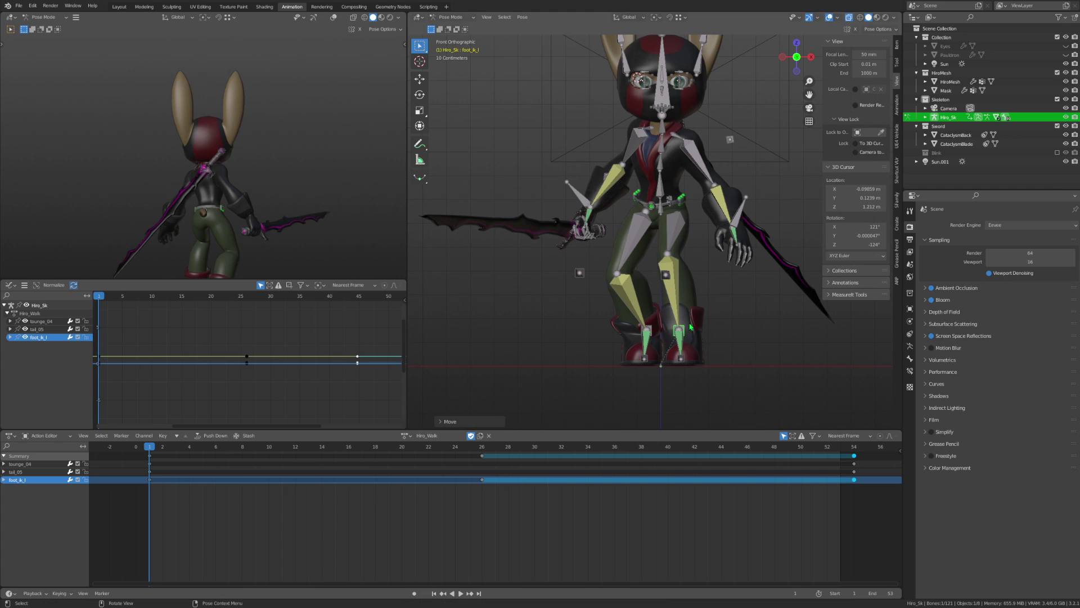
pyautogui.click(666, 275)
pyautogui.press('g')
pyautogui.click(683, 276)
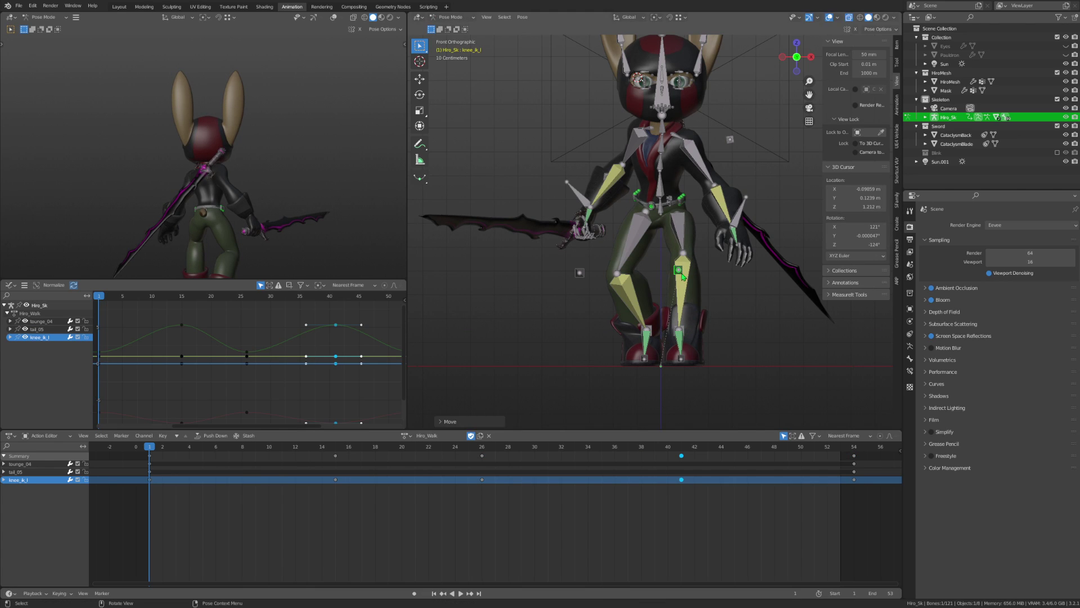
# In left side view, rotate the right foot IK control to point downward.
pyautogui.click(651, 330)
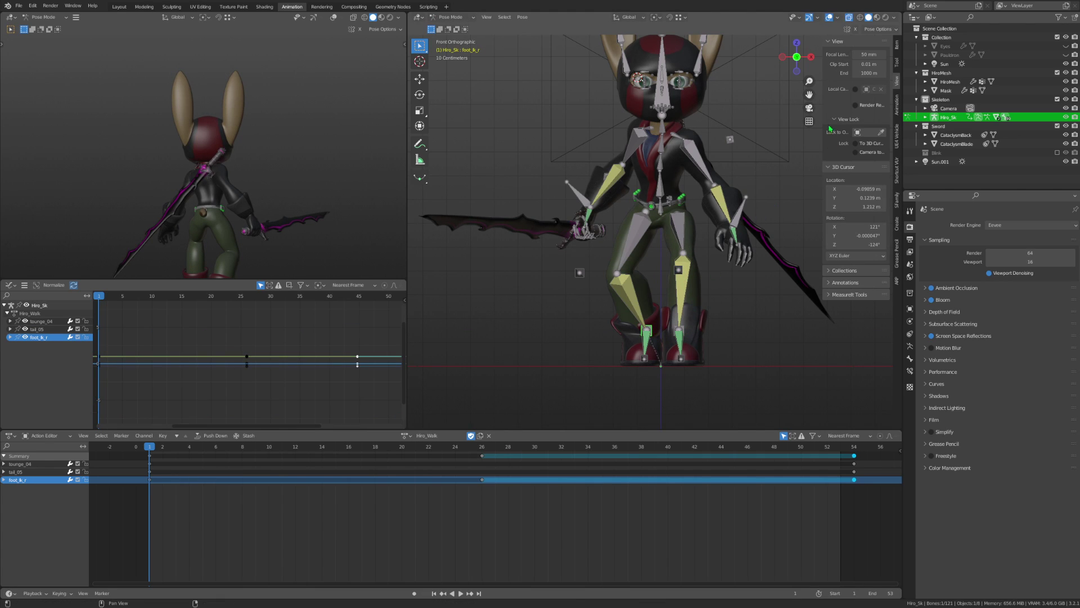
pyautogui.click(782, 57)
pyautogui.press('r')
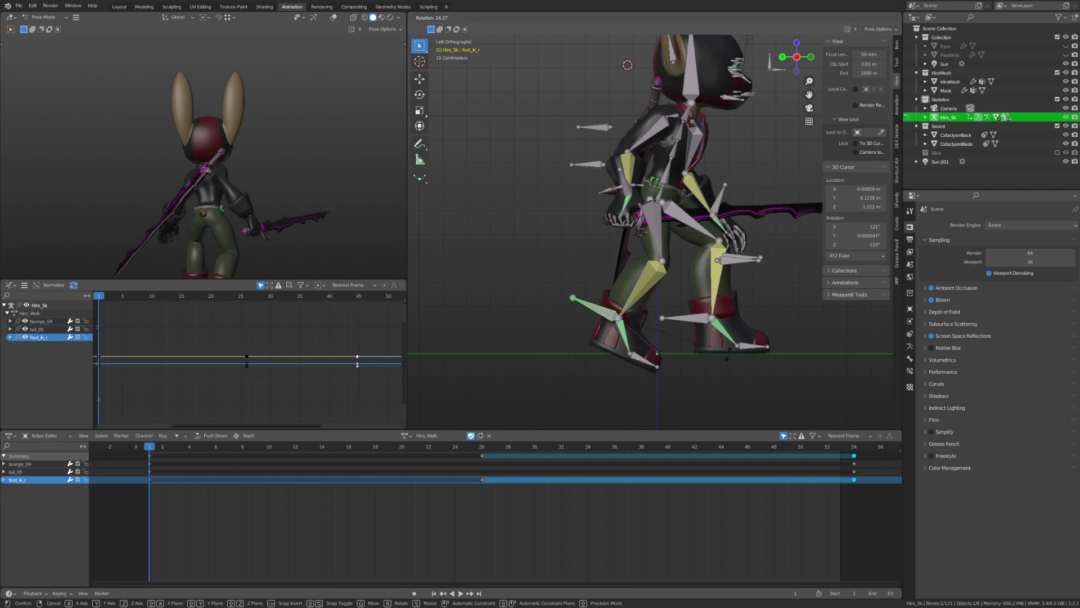
pyautogui.click(645, 377)
pyautogui.click(628, 375)
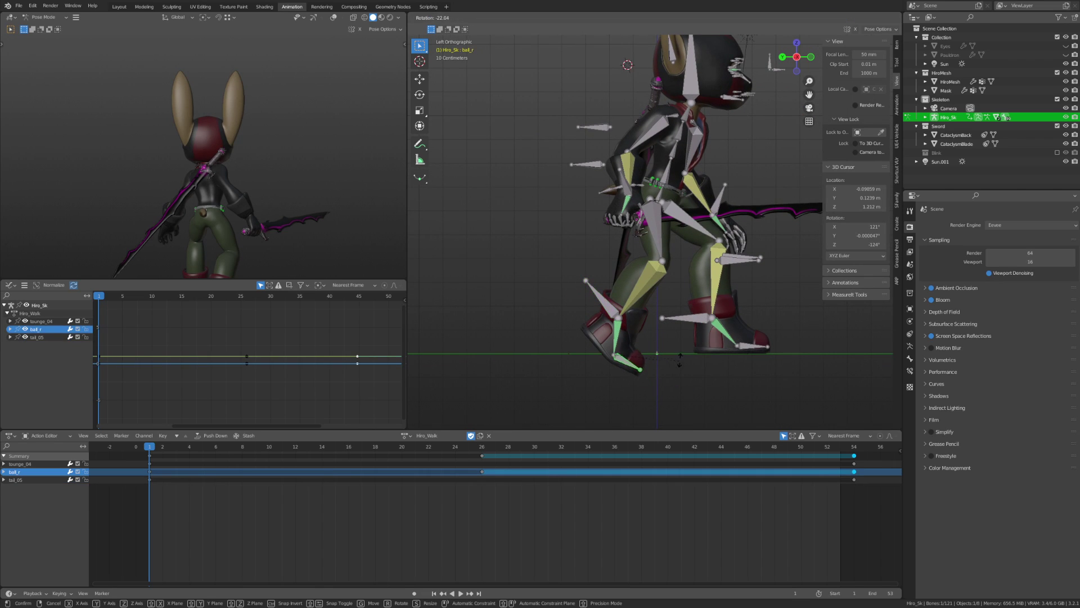
pyautogui.click(616, 313)
pyautogui.press('r')
pyautogui.click(675, 332)
# Flatten the right toe bone ball_r and slide the right foot along global Y.
pyautogui.press('g')
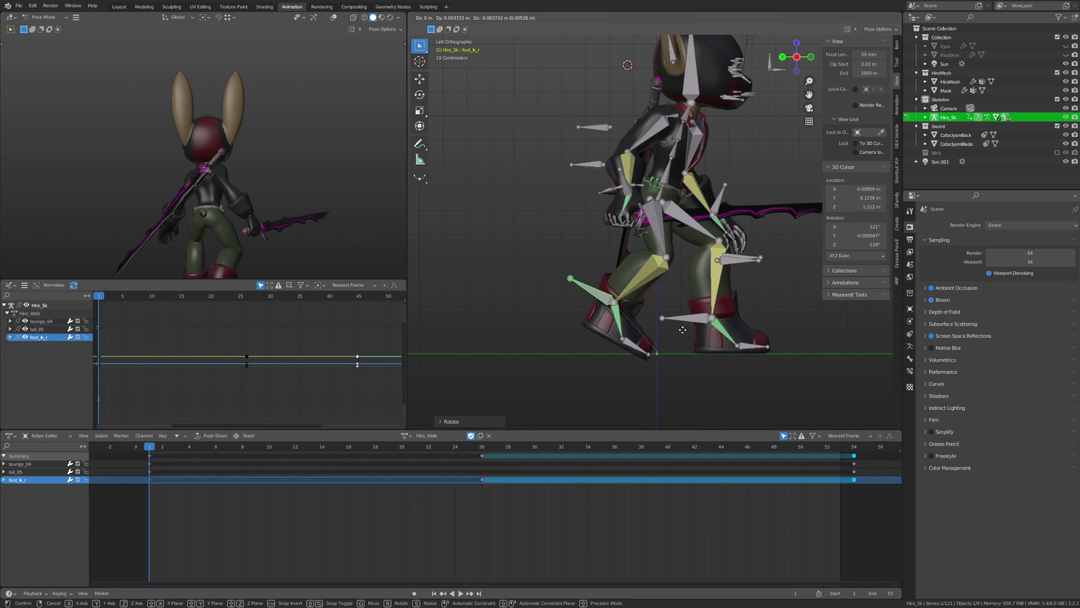
pyautogui.rightClick(682, 330)
pyautogui.click(633, 346)
pyautogui.press('r')
pyautogui.click(660, 351)
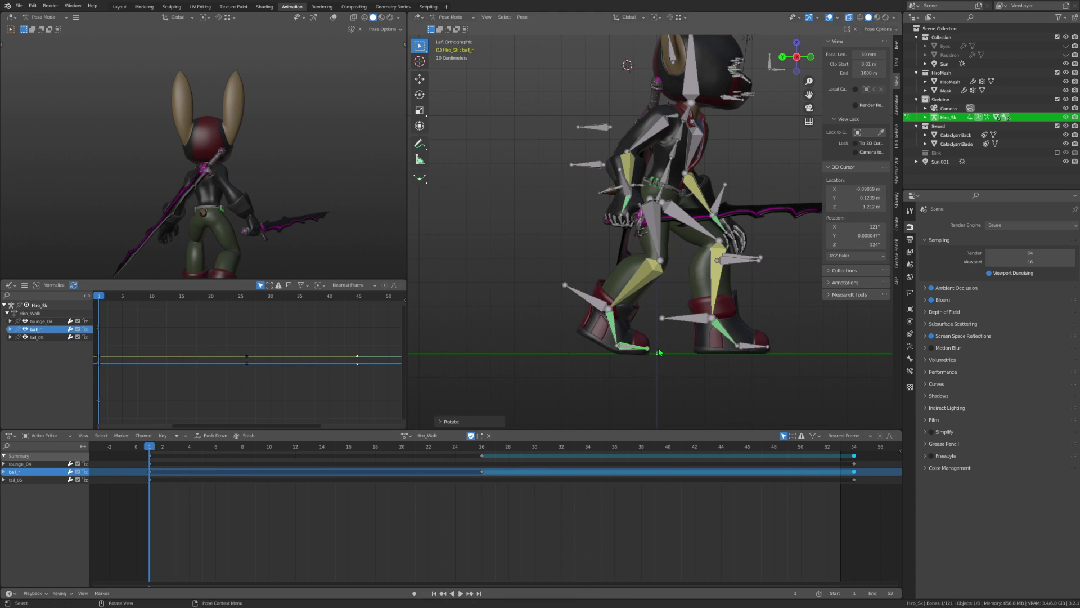
pyautogui.click(593, 304)
pyautogui.press('g')
pyautogui.press('y')
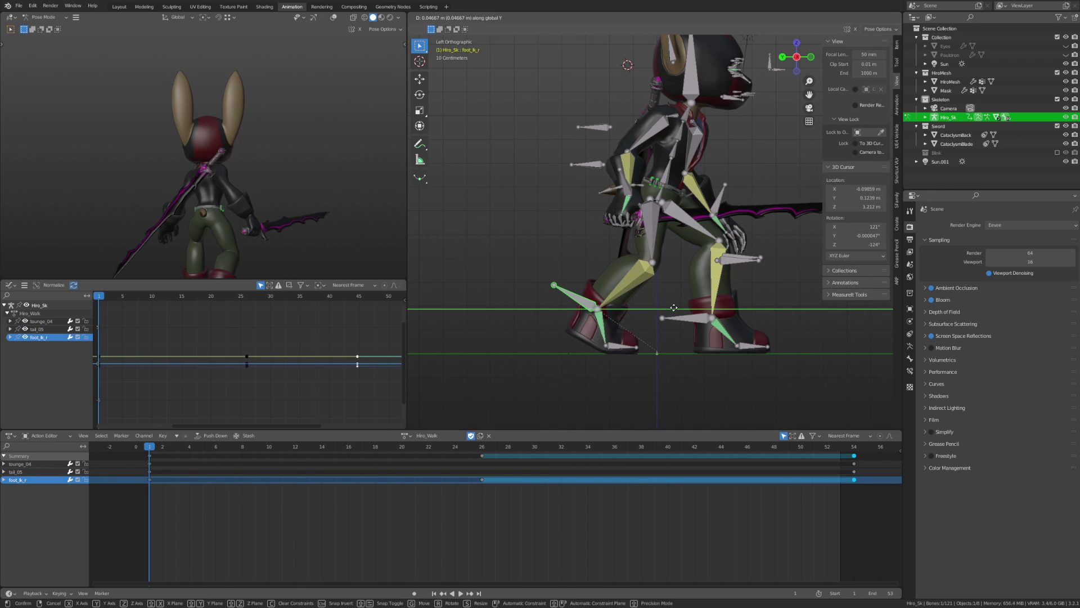
pyautogui.click(665, 308)
# Adjust the pelvis height with a vertical Z-constrained move.
pyautogui.keyDown('shift'); pyautogui.moveTo(663, 216); pyautogui.dragTo(656, 242, button='middle'); pyautogui.keyUp('shift')
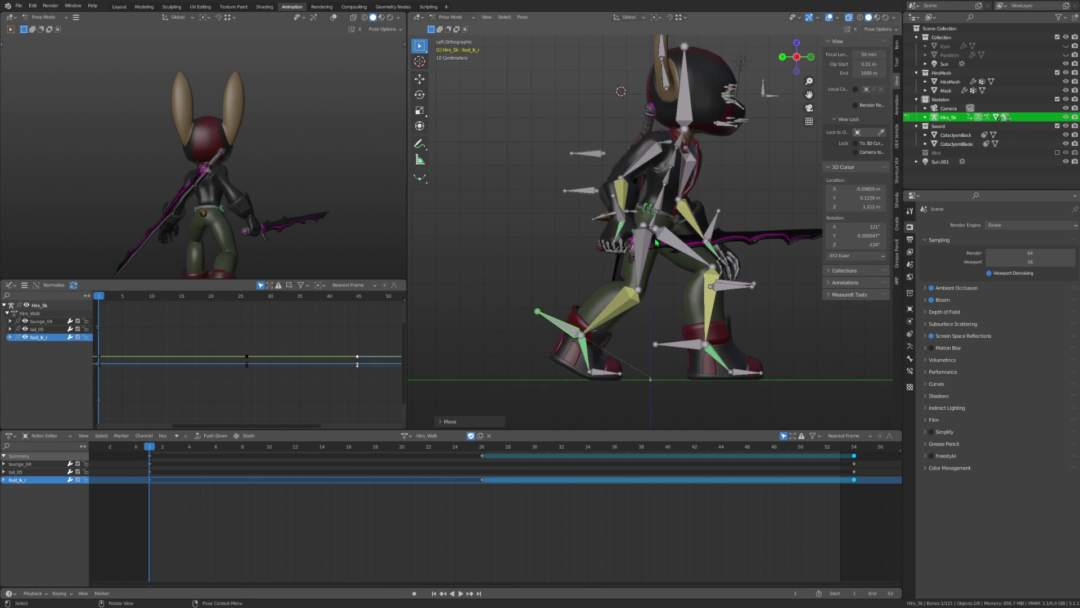
pyautogui.click(657, 229)
pyautogui.press('g')
pyautogui.press('z')
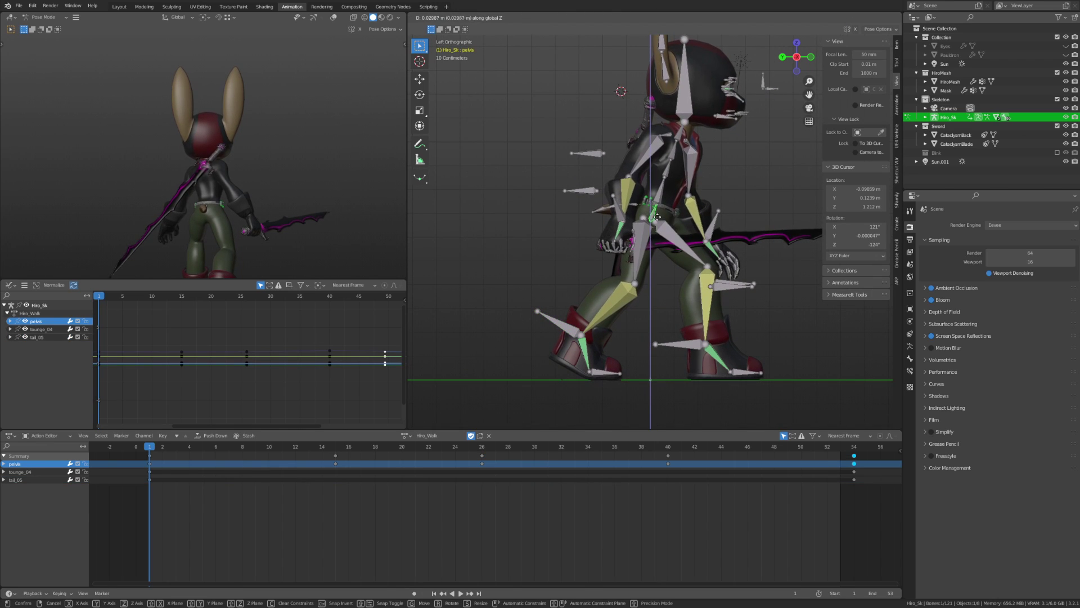
pyautogui.click(650, 220)
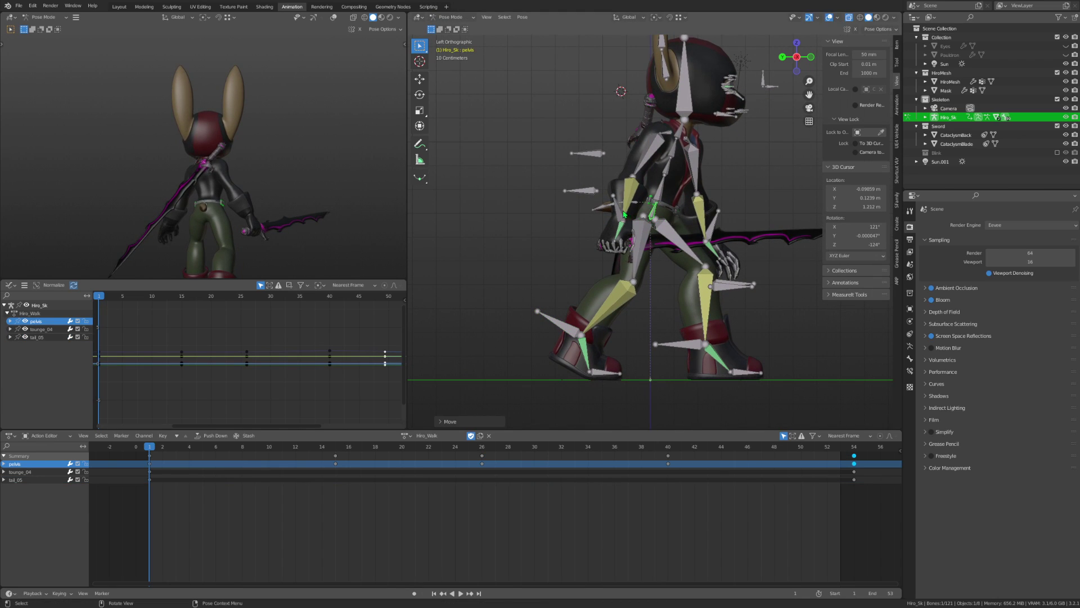
# Reposition and rotate the right hand IK control.
pyautogui.click(624, 215)
pyautogui.press('g')
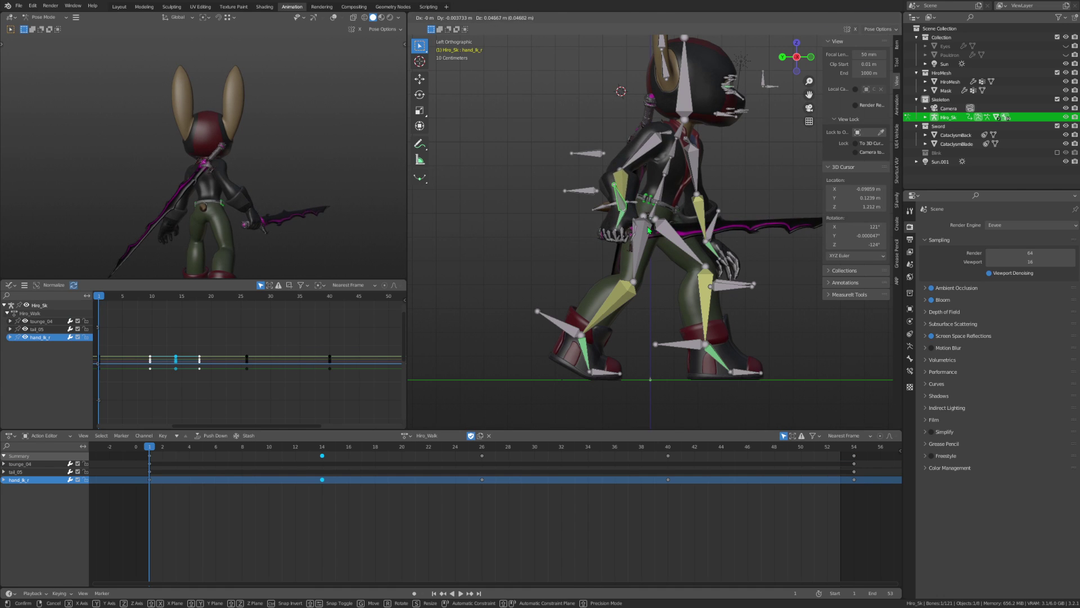
pyautogui.press('r')
pyautogui.click(649, 231)
pyautogui.moveTo(649, 231)
pyautogui.mouseDown(button='middle')
pyautogui.moveTo(597, 273)
pyautogui.moveTo(639, 276)
pyautogui.moveTo(625, 270)
pyautogui.moveTo(619, 304)
pyautogui.moveTo(585, 281)
pyautogui.moveTo(757, 279)
pyautogui.moveTo(575, 232)
pyautogui.moveTo(675, 241)
pyautogui.moveTo(764, 282)
pyautogui.moveTo(776, 275)
pyautogui.moveTo(697, 223)
pyautogui.mouseUp(button='middle')
pyautogui.press('r')
pyautogui.click(597, 274)
pyautogui.press('g')
pyautogui.click(616, 293)
pyautogui.press('r')
pyautogui.click(585, 281)
# Move the left hand IK control to a new position.
pyautogui.click(575, 232)
pyautogui.press('g')
pyautogui.click(698, 253)
# Exclude the Sword collection to hide the sword and reposition the left hand IK control.
pyautogui.click(1058, 126)
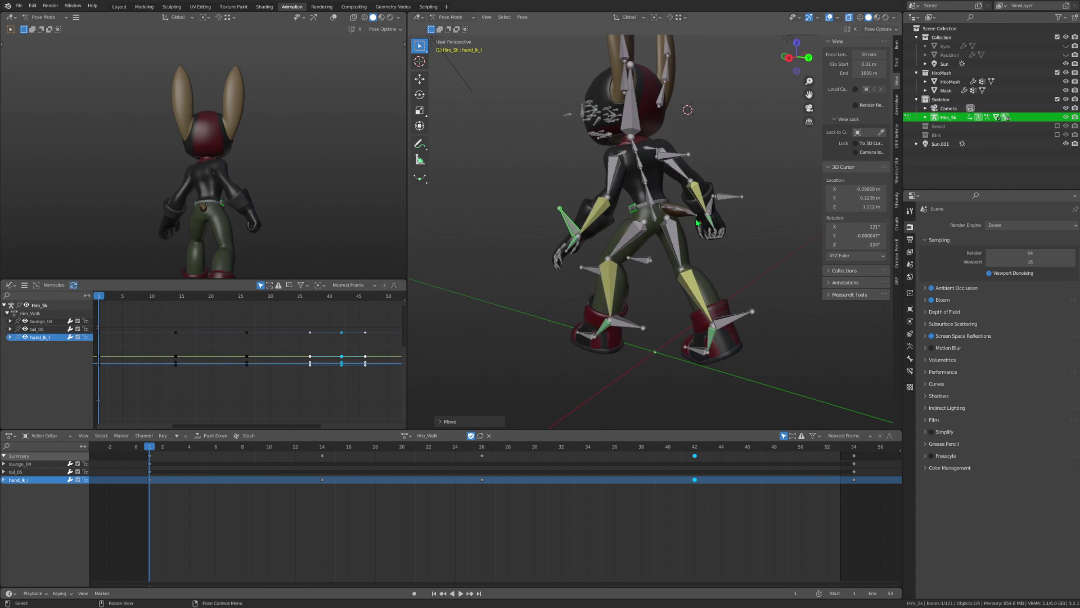
pyautogui.moveTo(705, 176); pyautogui.dragTo(787, 90, button='middle')
pyautogui.click(810, 71)
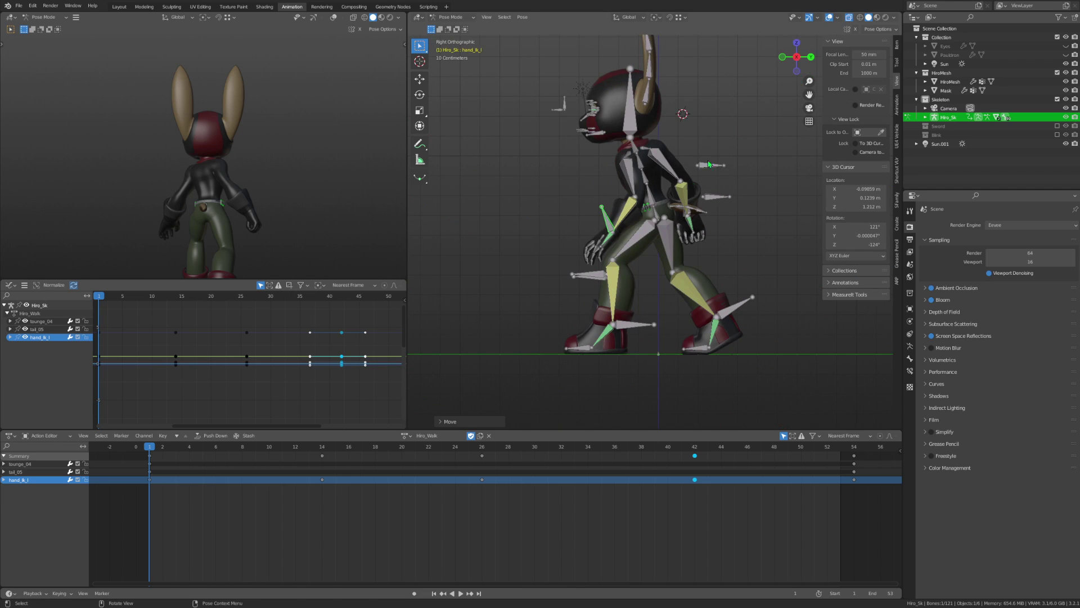
pyautogui.press('g')
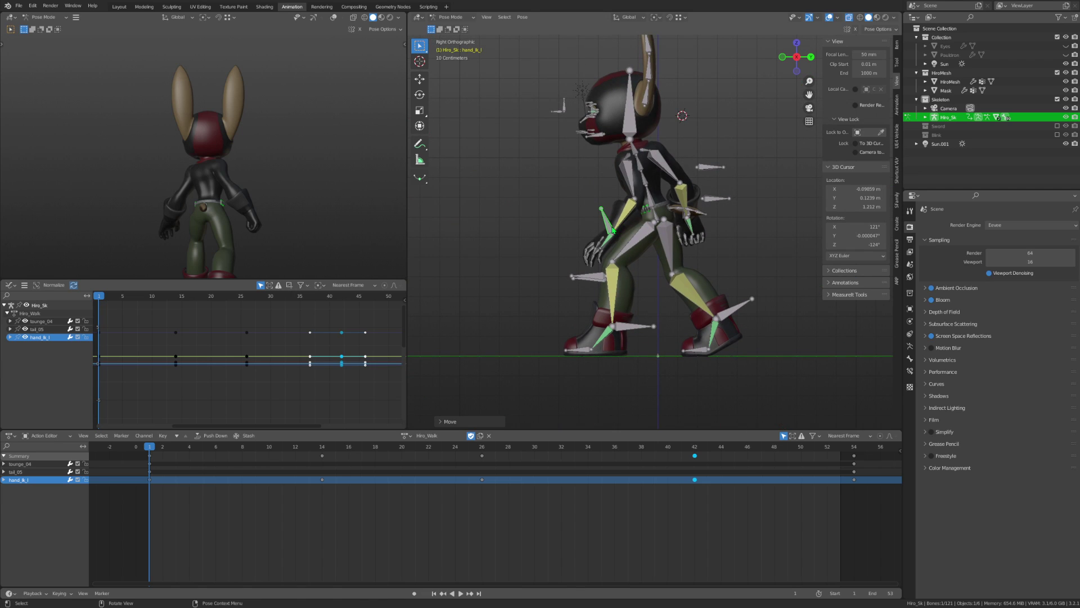
pyautogui.click(605, 221)
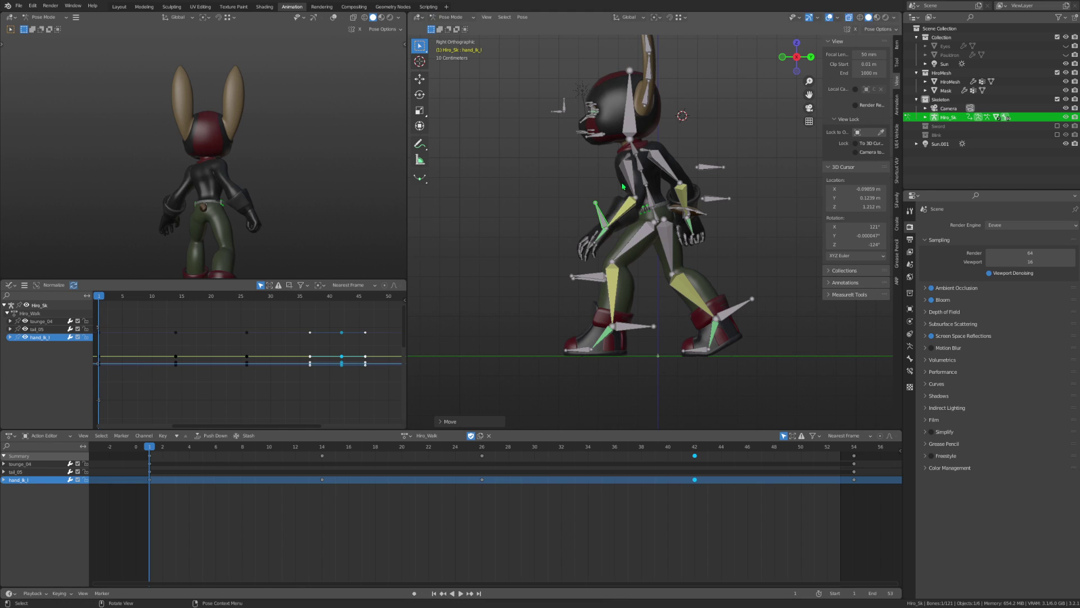
# Try a Z rotation on the pelvis, then rotate spine_01 to turn the upper body.
pyautogui.click(624, 159)
pyautogui.moveTo(623, 159); pyautogui.dragTo(678, 219, button='middle')
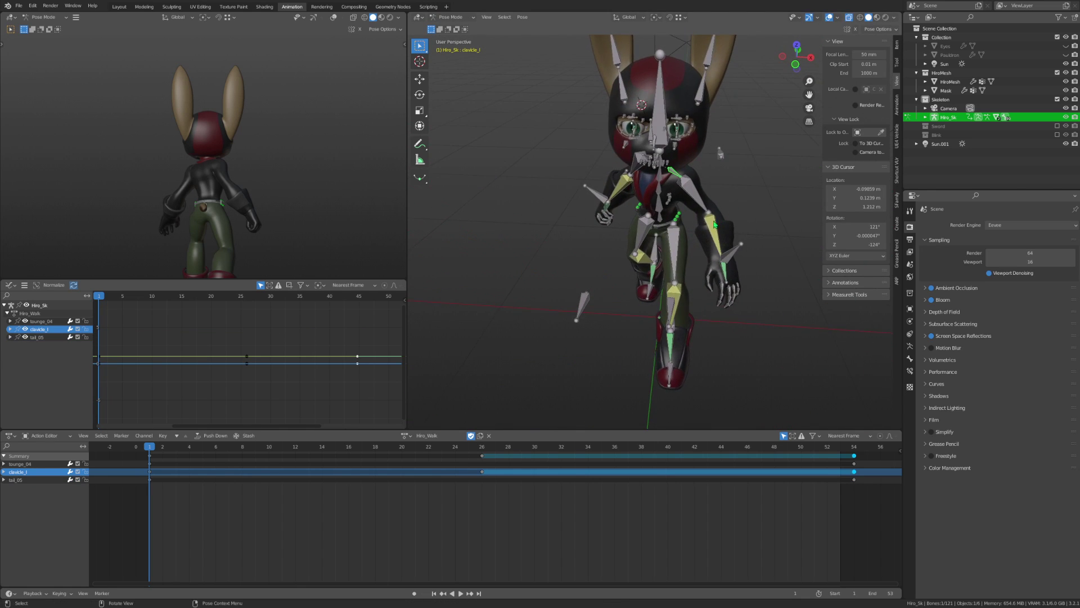
pyautogui.click(678, 220)
pyautogui.press('r')
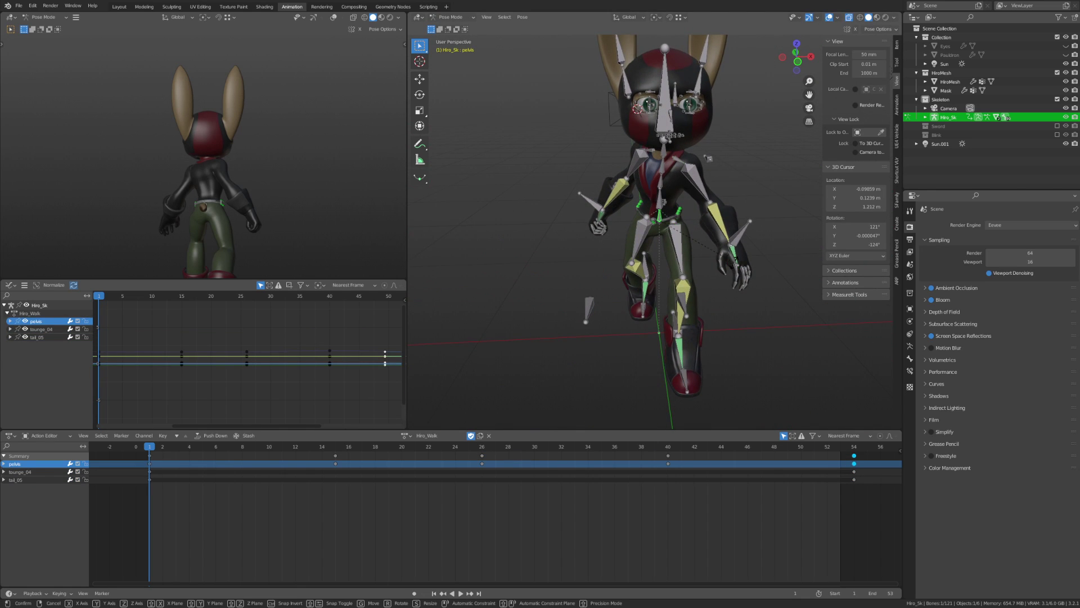
pyautogui.press('z')
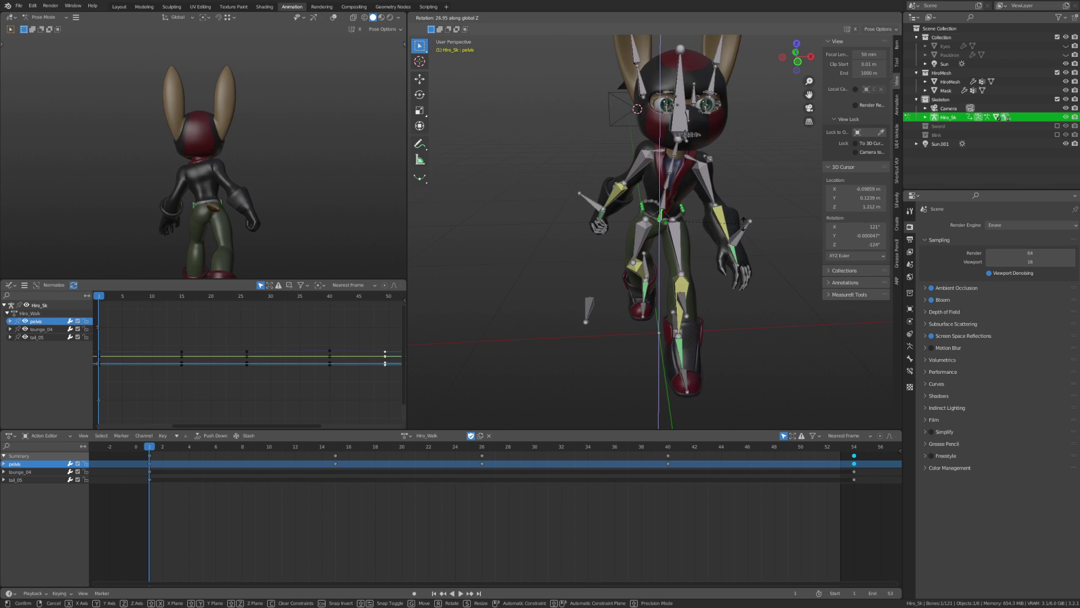
pyautogui.rightClick(708, 248)
pyautogui.click(660, 194)
pyautogui.press('r')
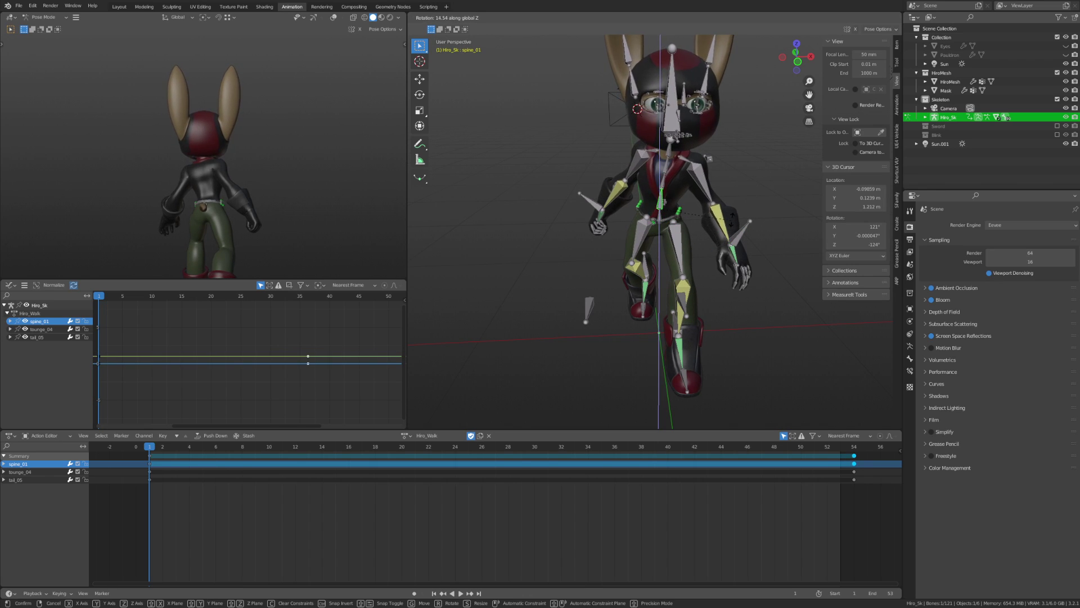
pyautogui.click(689, 200)
# Twist spine_02 and spine_03 around the Z axis.
pyautogui.click(663, 171)
pyautogui.press('r')
pyautogui.press('z')
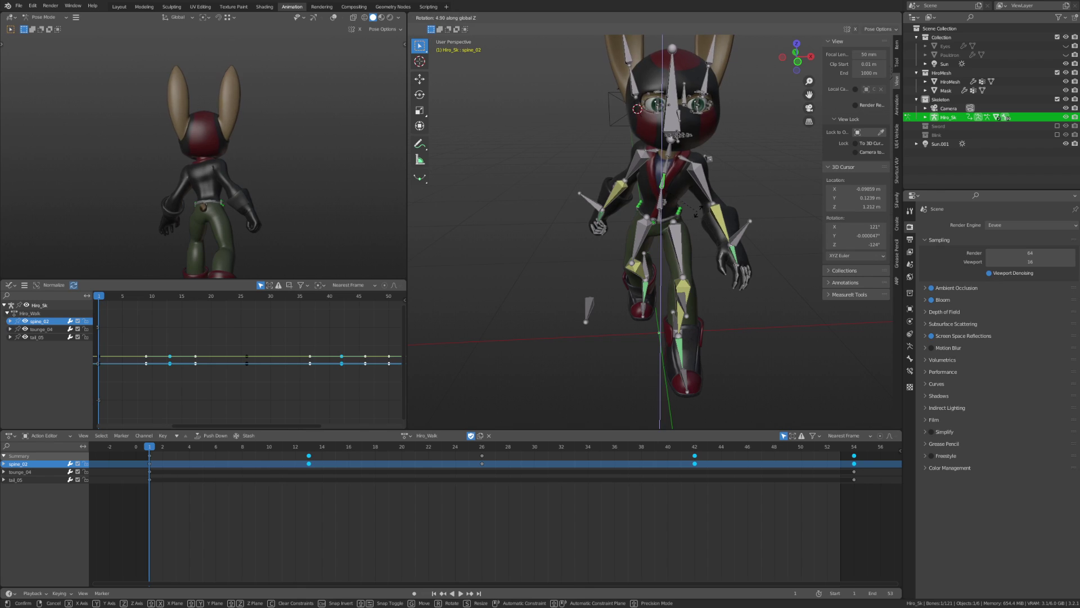
pyautogui.click(708, 159)
pyautogui.moveTo(709, 158); pyautogui.dragTo(696, 216, button='middle')
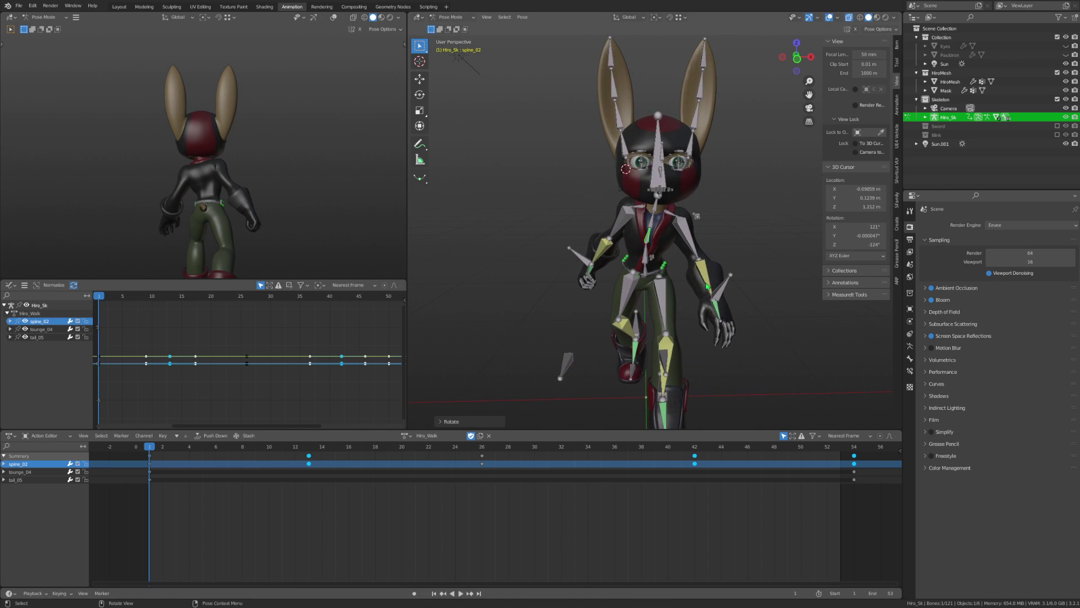
pyautogui.press('r')
pyautogui.click(696, 216)
pyautogui.click(648, 216)
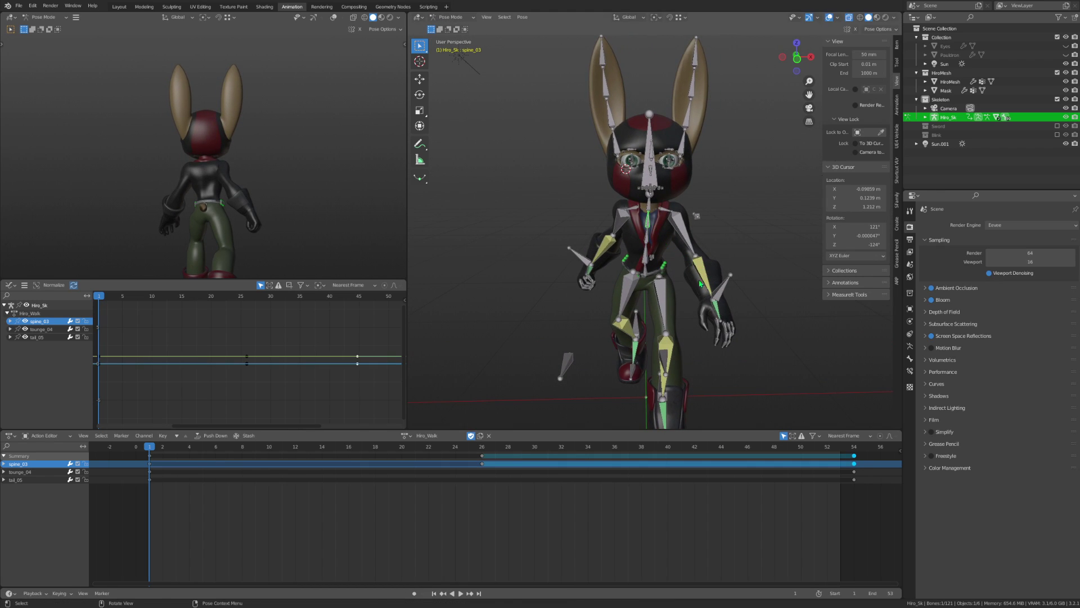
pyautogui.press('r')
pyautogui.press('z')
pyautogui.click(457, 55)
# Refine the spine_01 and spine_02 rotations once more.
pyautogui.click(651, 194)
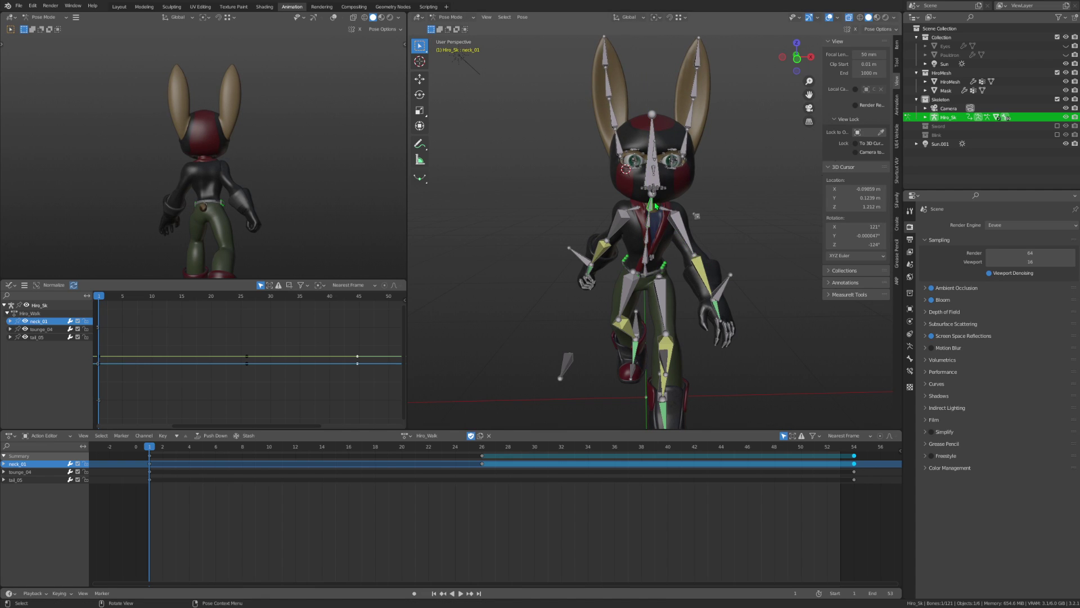
pyautogui.scroll(3, 642, 236)
pyautogui.click(643, 256)
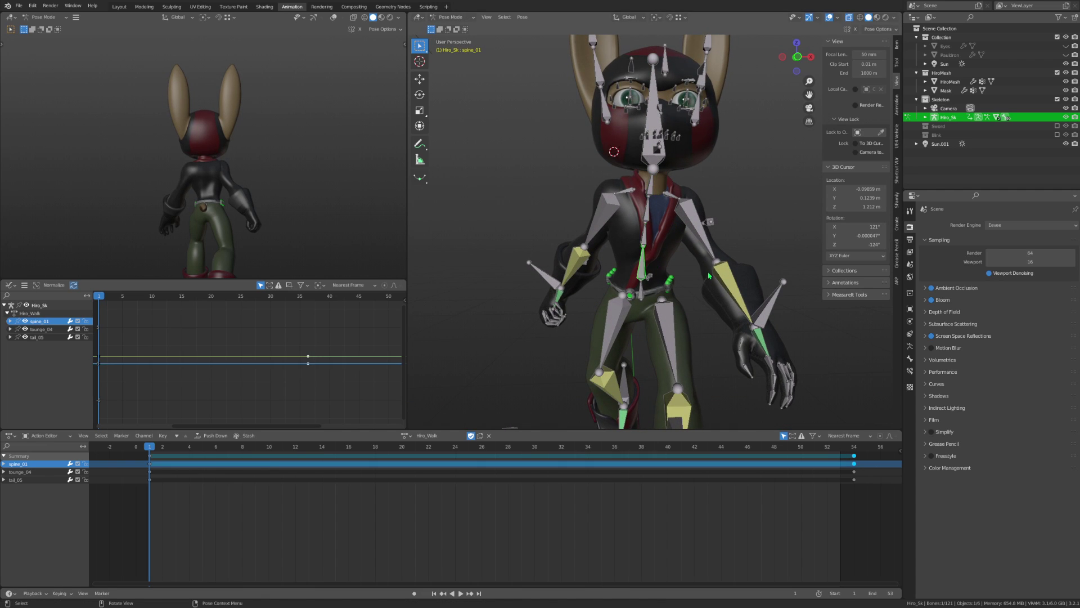
pyautogui.press('r')
pyautogui.click(661, 215)
pyautogui.click(643, 229)
pyautogui.press('r')
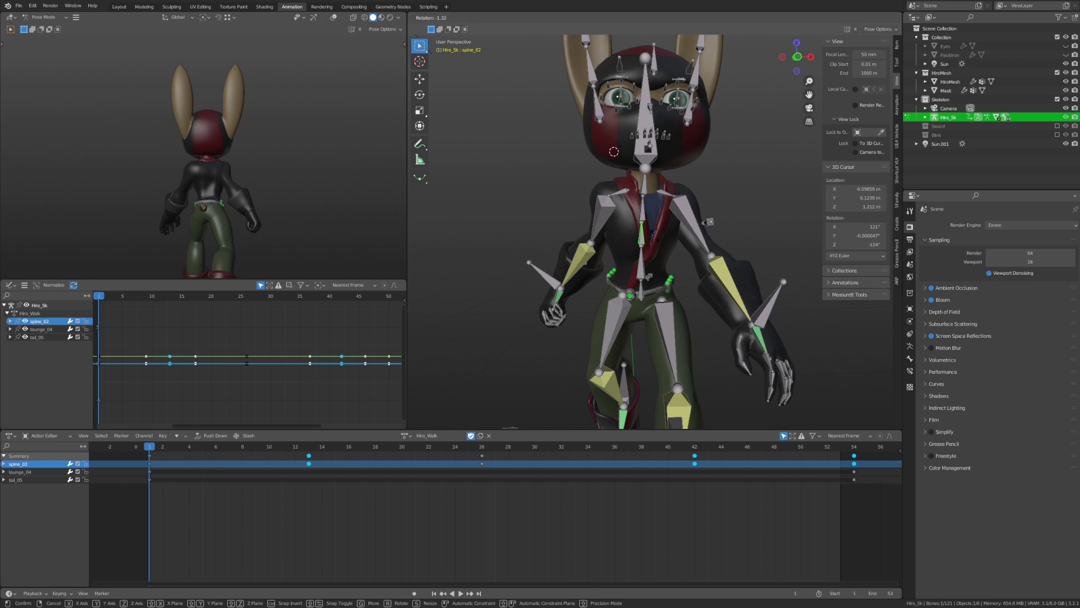
pyautogui.click(677, 248)
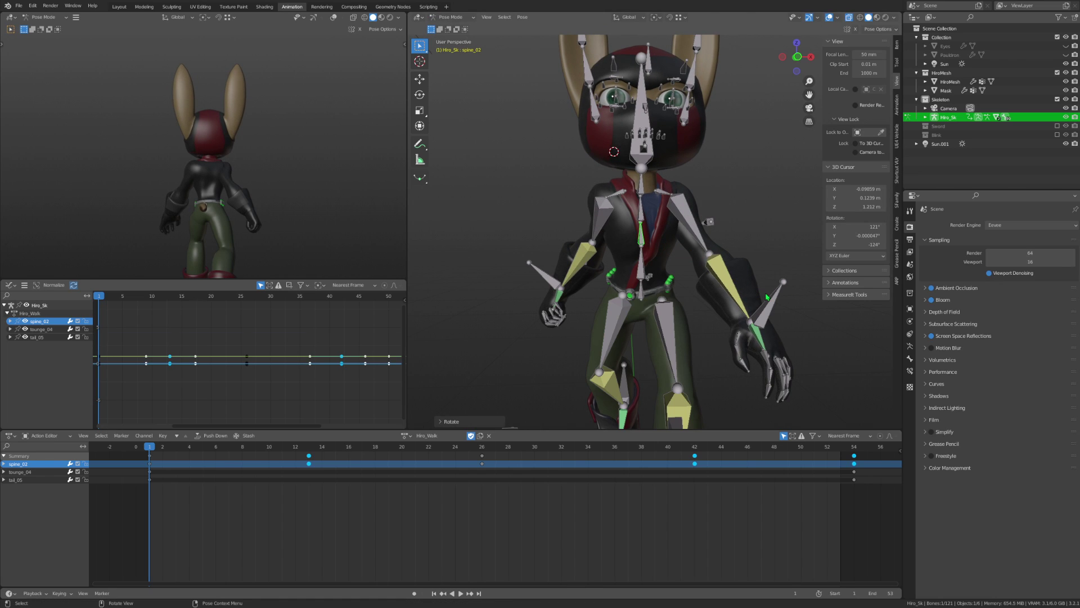
pyautogui.click(766, 297)
# Move and rotate the left hand IK control (hand_ik_l) to sit behind Hiro's back.
pyautogui.click(811, 57)
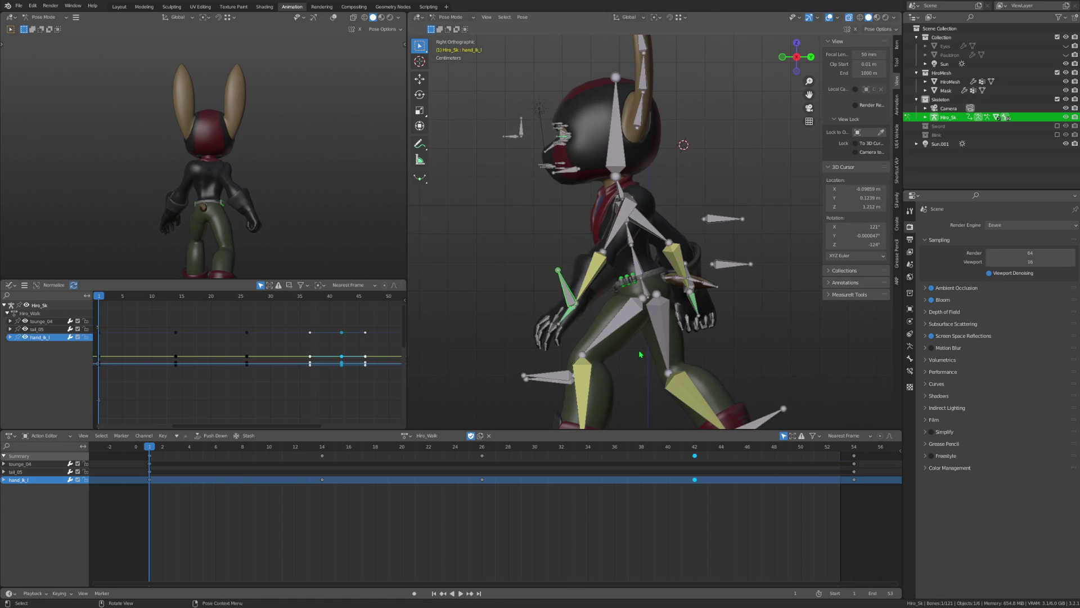
pyautogui.press('g')
pyautogui.click(766, 332)
pyautogui.press('r')
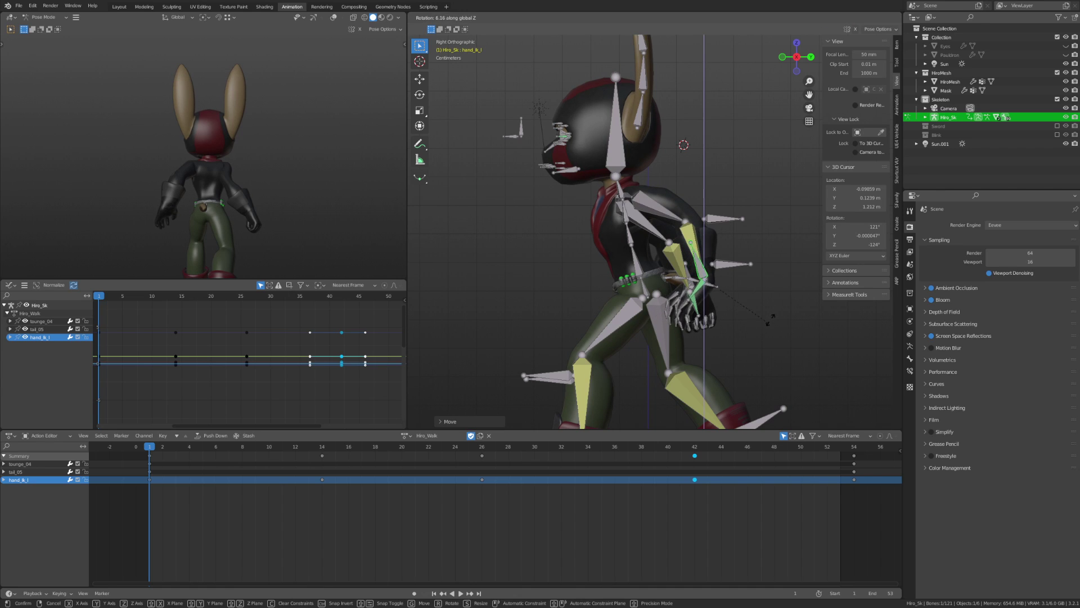
pyautogui.click(726, 329)
pyautogui.moveTo(726, 329)
pyautogui.mouseDown(button='middle')
pyautogui.moveTo(708, 337)
pyautogui.moveTo(684, 328)
pyautogui.moveTo(708, 304)
pyautogui.mouseUp(button='middle')
pyautogui.press('r')
pyautogui.click(683, 327)
pyautogui.scroll(2, 709, 304)
pyautogui.press('g')
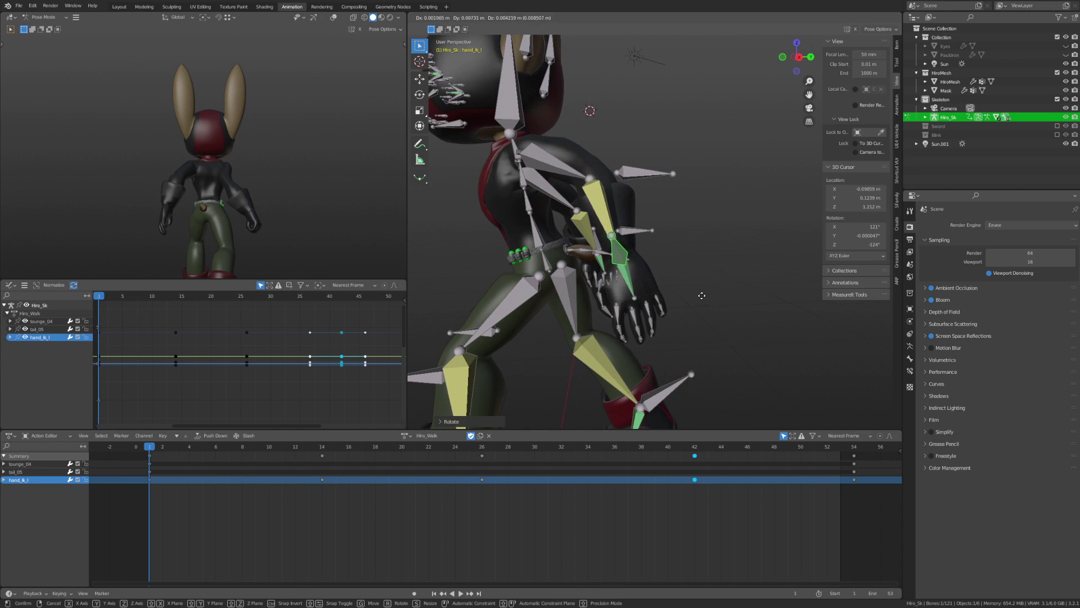
pyautogui.click(676, 182)
# Reposition the left elbow IK bone (elbow_ik_l) to suit the swung-back arm.
pyautogui.moveTo(652, 171); pyautogui.dragTo(574, 174, button='middle')
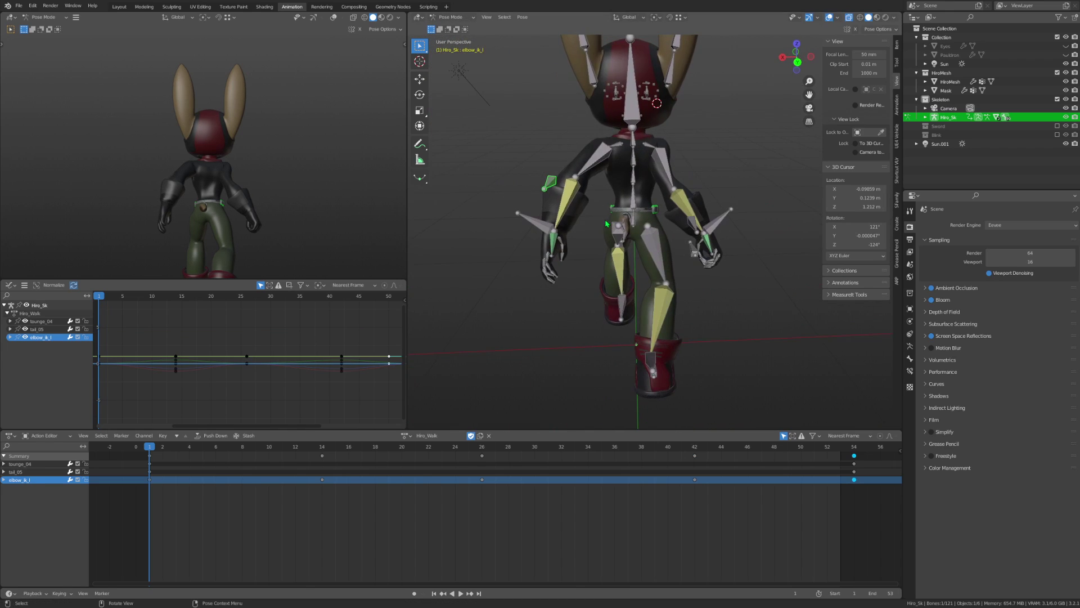
pyautogui.click(571, 174)
pyautogui.press('g')
pyautogui.click(703, 214)
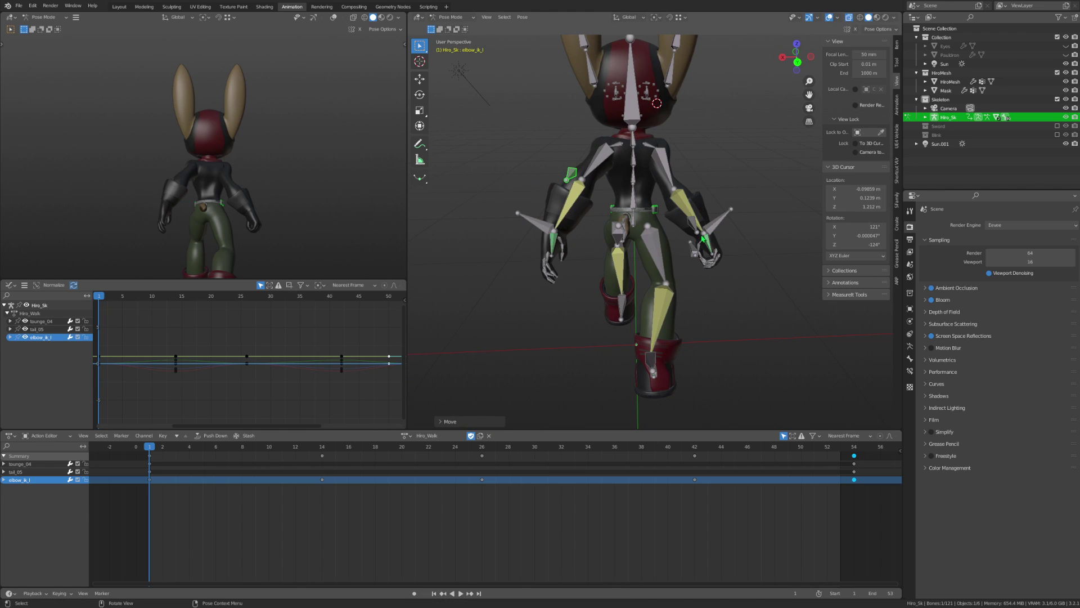
# Swing the right hand IK control (hand_ik_r) forward, then save Hiro_Ultra_UltimateAnimations.blend.
pyautogui.click(711, 242)
pyautogui.moveTo(685, 246); pyautogui.dragTo(619, 247, button='middle')
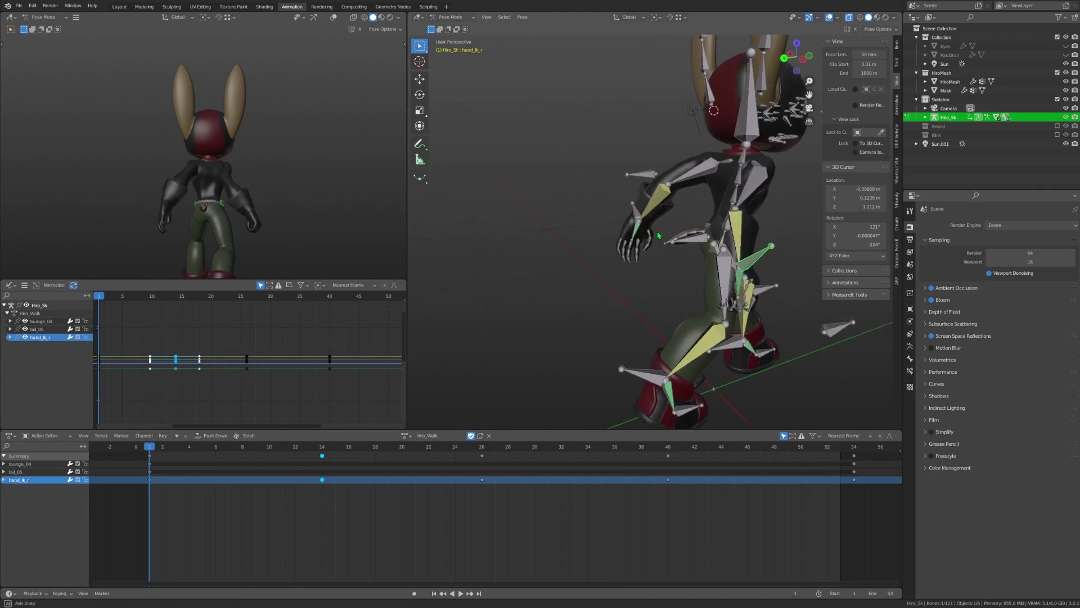
pyautogui.press('g')
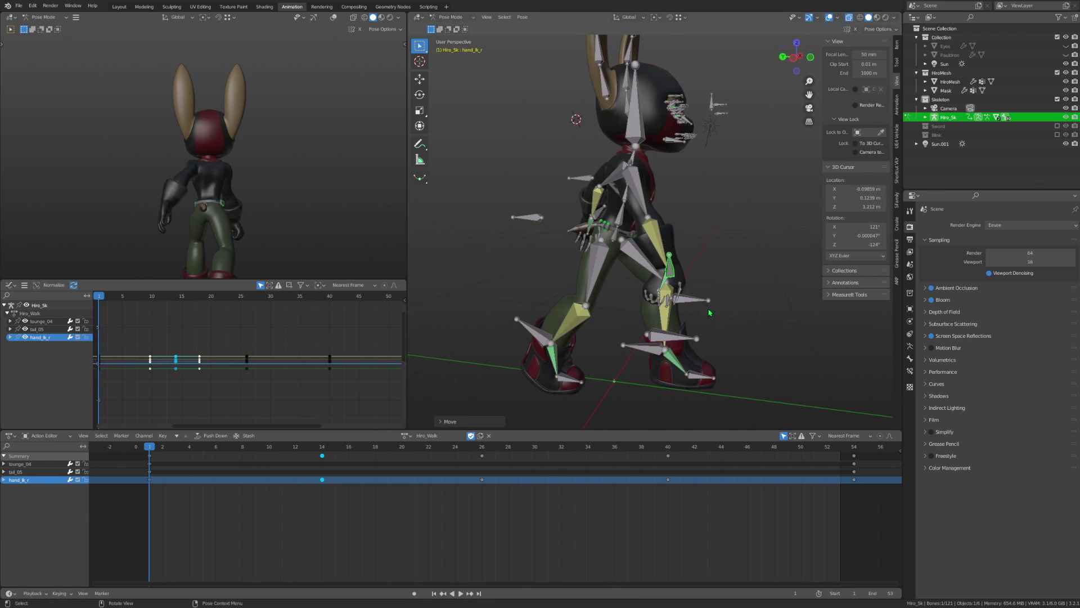
pyautogui.moveTo(676, 297)
pyautogui.mouseDown(button='middle')
pyautogui.moveTo(673, 280)
pyautogui.moveTo(749, 256)
pyautogui.moveTo(640, 273)
pyautogui.moveTo(754, 324)
pyautogui.mouseUp(button='middle')
pyautogui.click(655, 245)
pyautogui.press('r')
pyautogui.click(698, 253)
pyautogui.press('g')
pyautogui.click(672, 306)
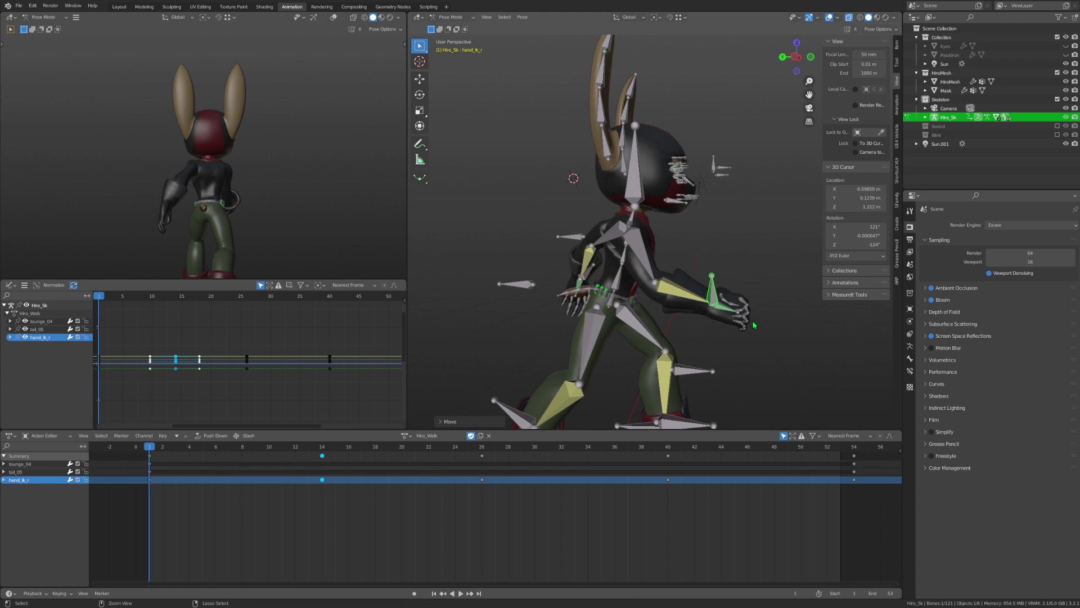
pyautogui.hotkey('ctrl', 's')
# Reposition the right elbow IK bone (elbow_ik_r) to match the forward arm.
pyautogui.click(603, 290)
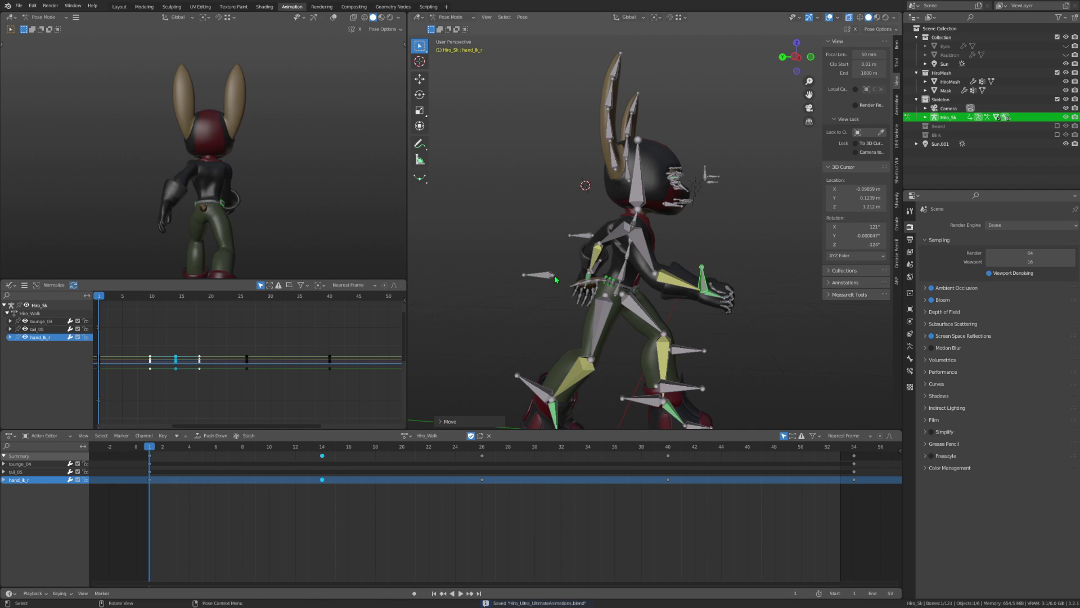
pyautogui.moveTo(609, 308); pyautogui.dragTo(647, 307, button='middle')
pyautogui.press('g')
pyautogui.click(682, 303)
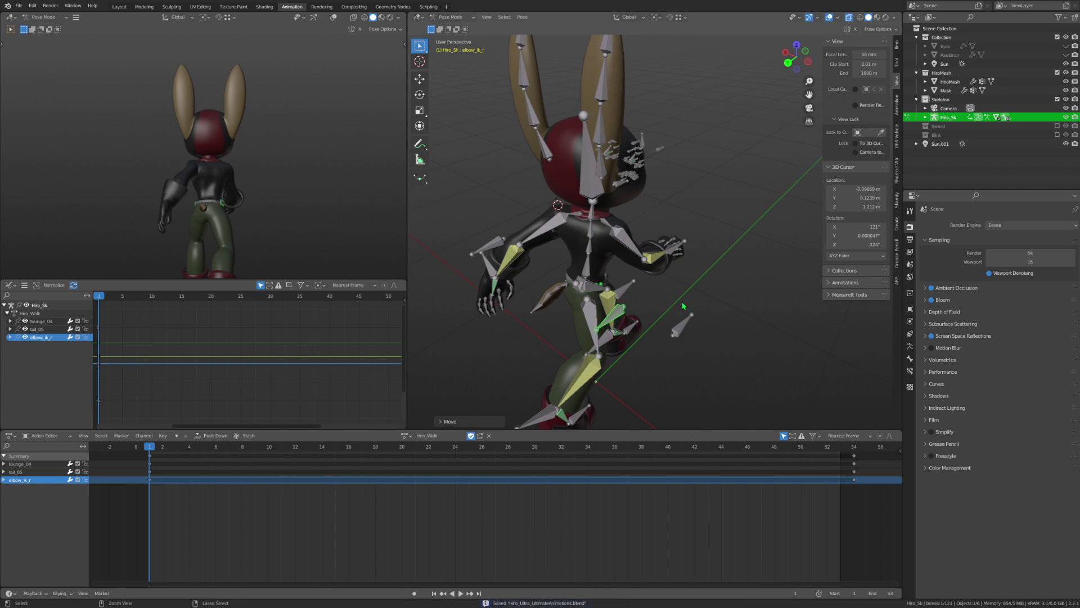
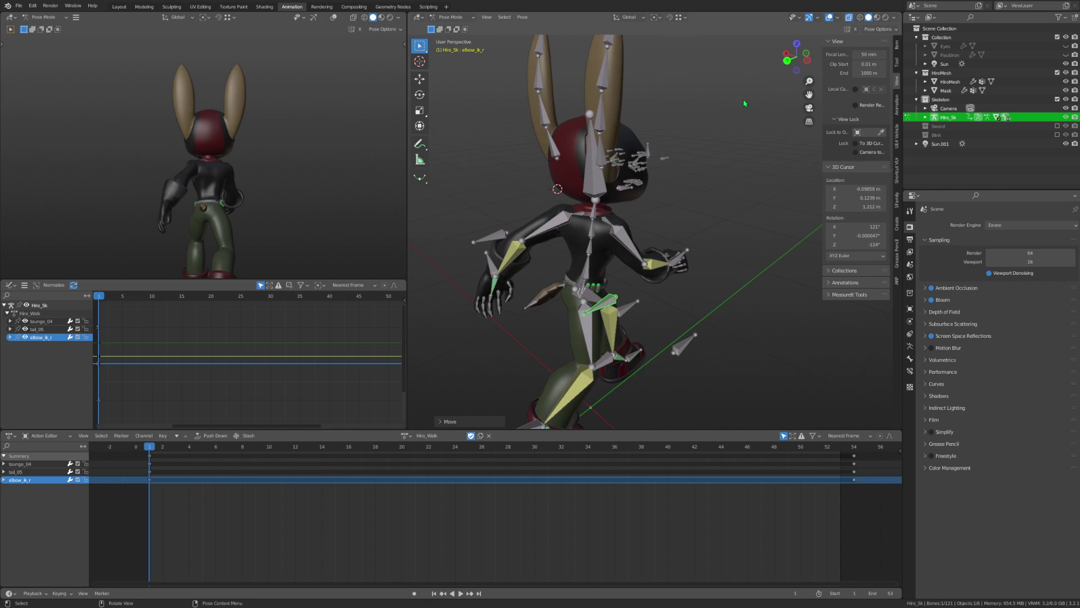
# In Left Orthographic view, rotate the right hand IK control hand_ik_r to a new angle.
pyautogui.click(807, 62)
pyautogui.scroll(3, 698, 275)
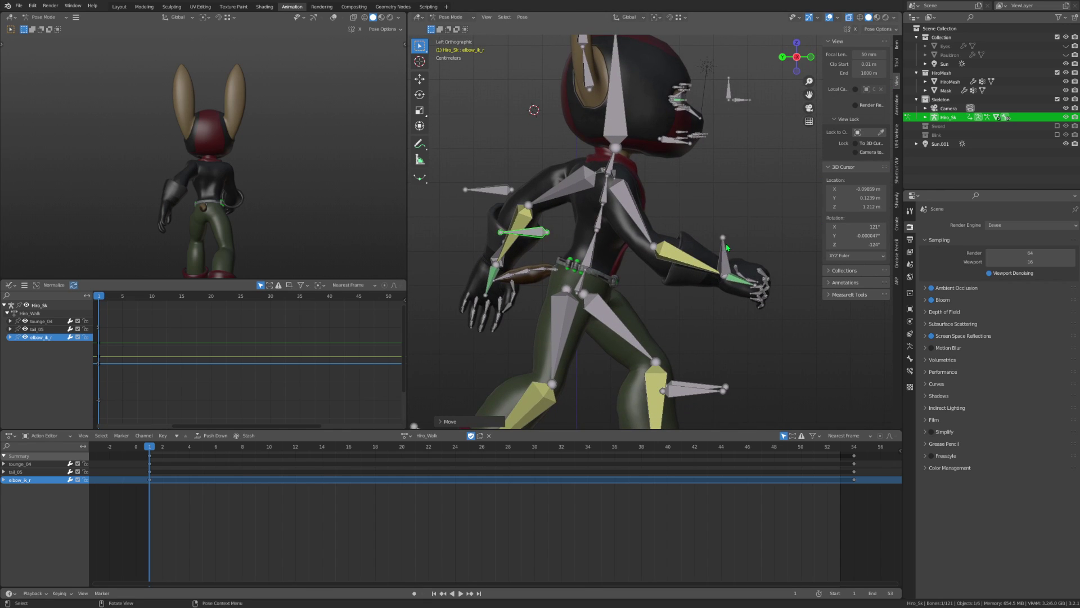
pyautogui.click(696, 278)
pyautogui.press('r')
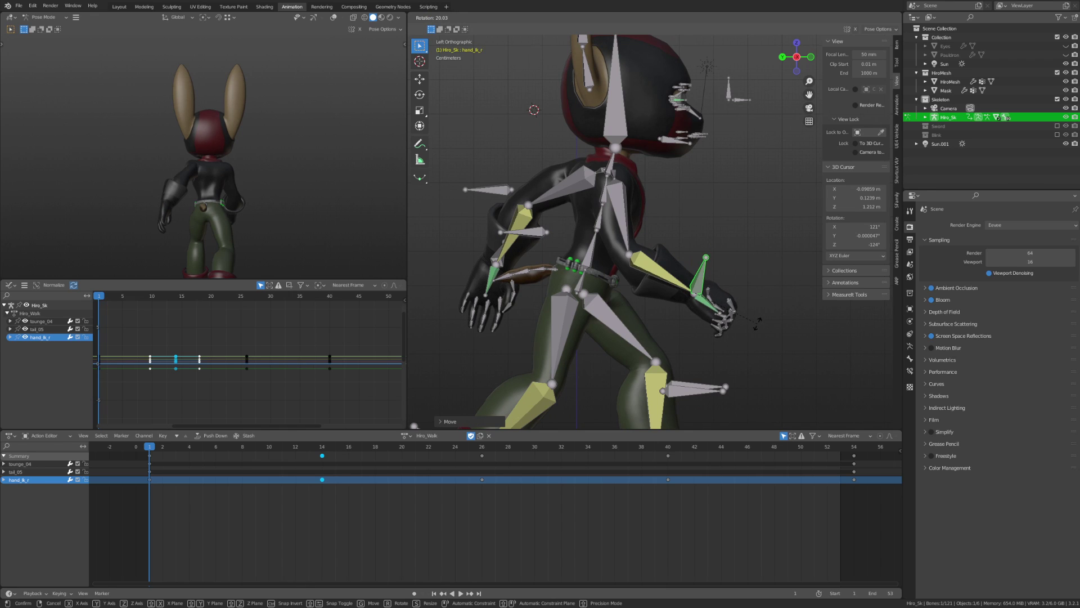
pyautogui.click(564, 290)
# Move the left hand IK control hand_ik_l to re-pose the left arm.
pyautogui.keyDown('shift'); pyautogui.moveTo(565, 291); pyautogui.dragTo(629, 288, button='middle'); pyautogui.keyUp('shift')
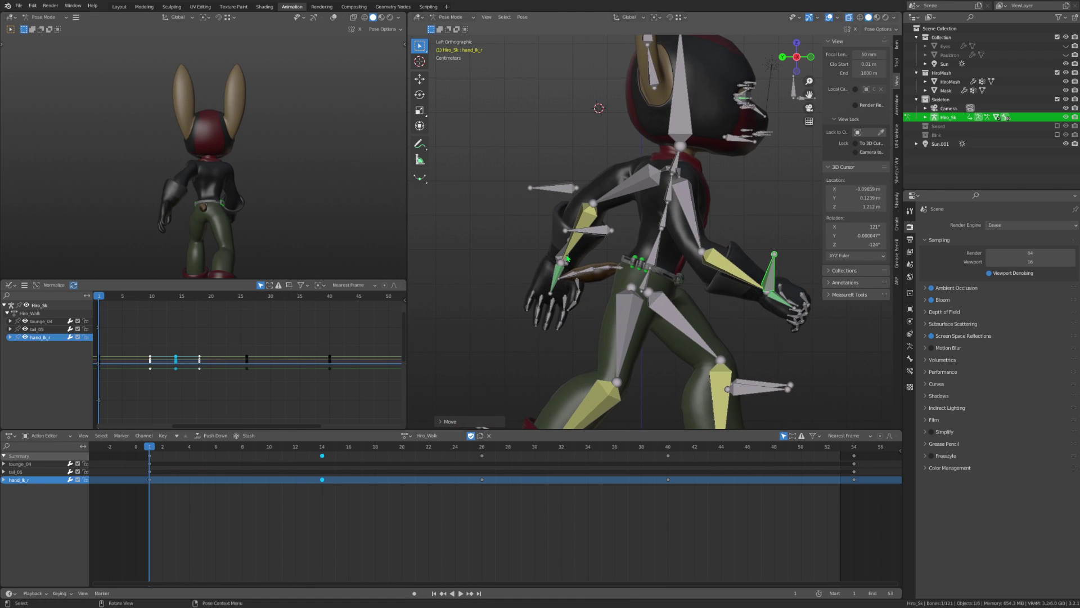
pyautogui.click(557, 262)
pyautogui.press('g')
pyautogui.moveTo(585, 271)
pyautogui.mouseDown(button='middle')
pyautogui.moveTo(505, 278)
pyautogui.moveTo(593, 299)
pyautogui.moveTo(581, 174)
pyautogui.moveTo(653, 278)
pyautogui.moveTo(713, 294)
pyautogui.moveTo(712, 247)
pyautogui.mouseUp(button='middle')
pyautogui.scroll(3, 561, 275)
pyautogui.press('l')
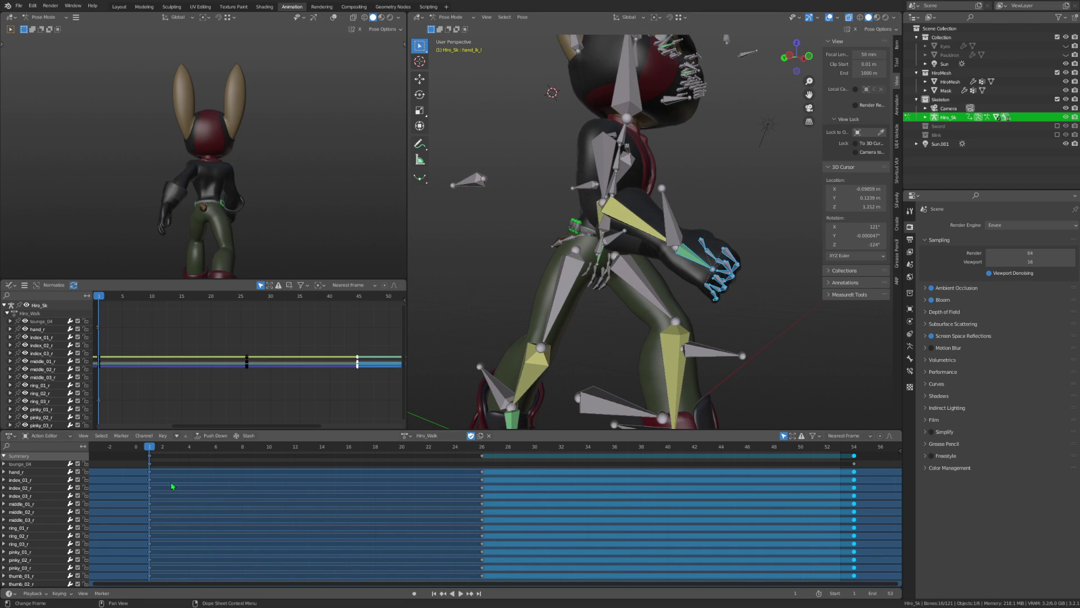
# Copy the right finger keys at frame 1 and paste them flipped onto the left finger bones.
pyautogui.click(156, 462)
pyautogui.rightClick(156, 462)
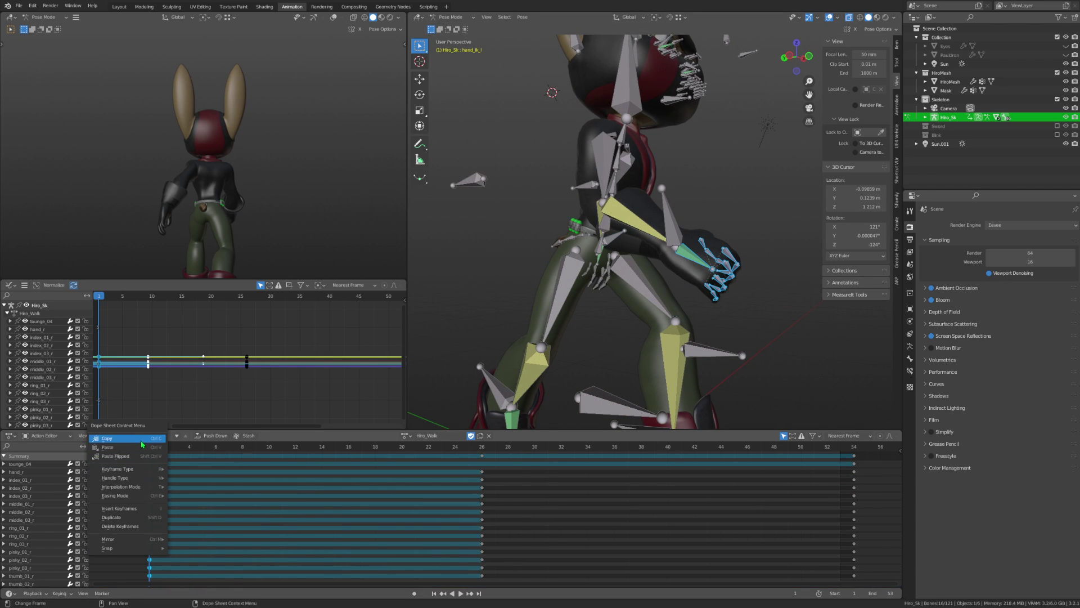
pyautogui.moveTo(472, 294); pyautogui.dragTo(704, 263, button='middle')
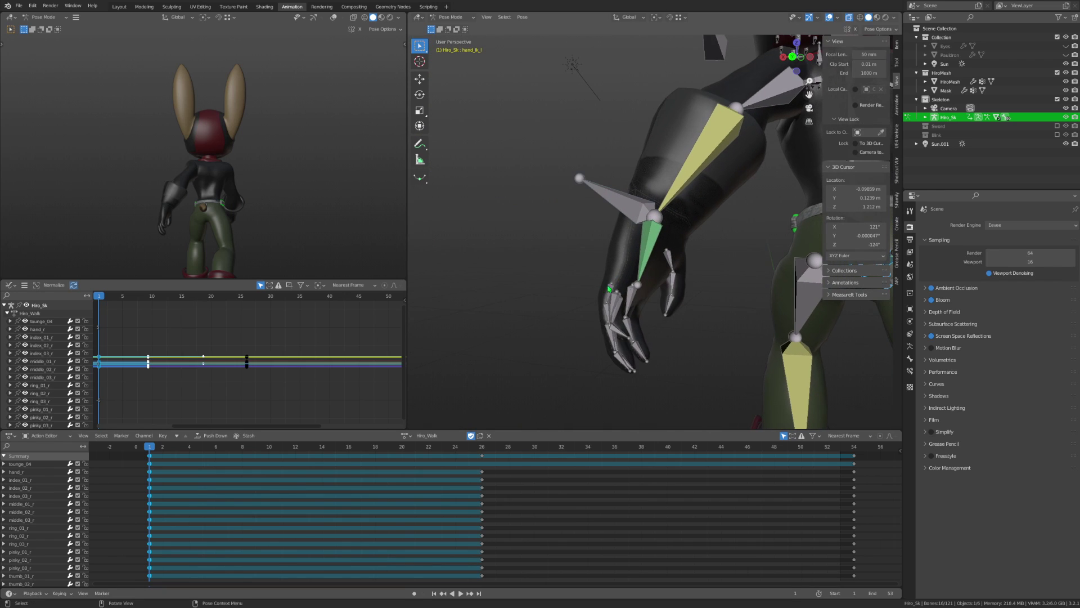
pyautogui.moveTo(710, 248); pyautogui.dragTo(668, 337)
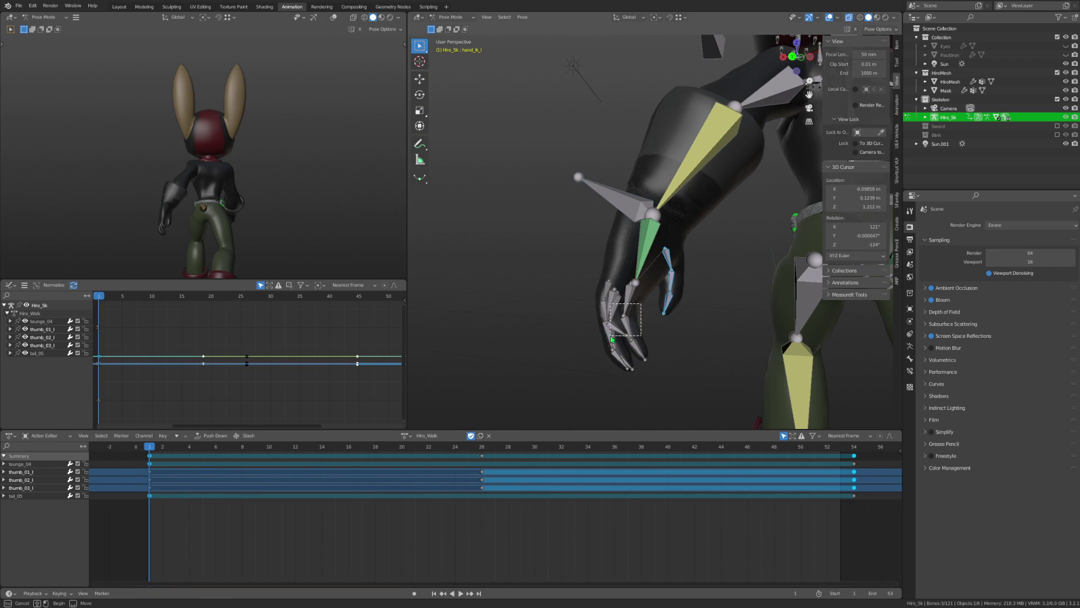
pyautogui.keyDown('shift'); pyautogui.moveTo(641, 303); pyautogui.dragTo(610, 343); pyautogui.keyUp('shift')
pyautogui.keyDown('shift'); pyautogui.click(609, 289); pyautogui.keyUp('shift')
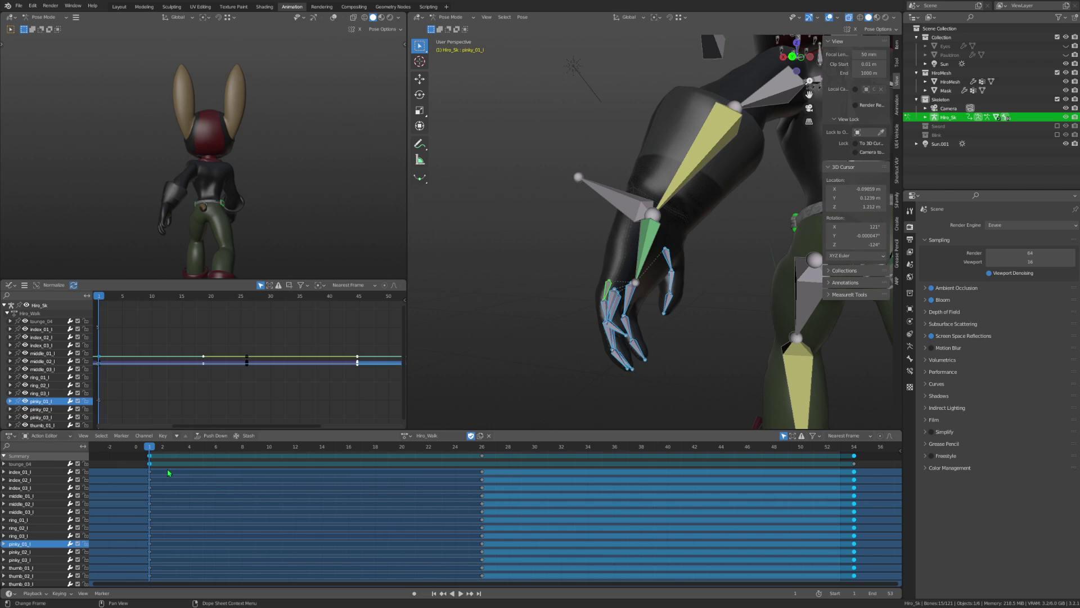
pyautogui.rightClick(143, 463)
pyautogui.click(144, 476)
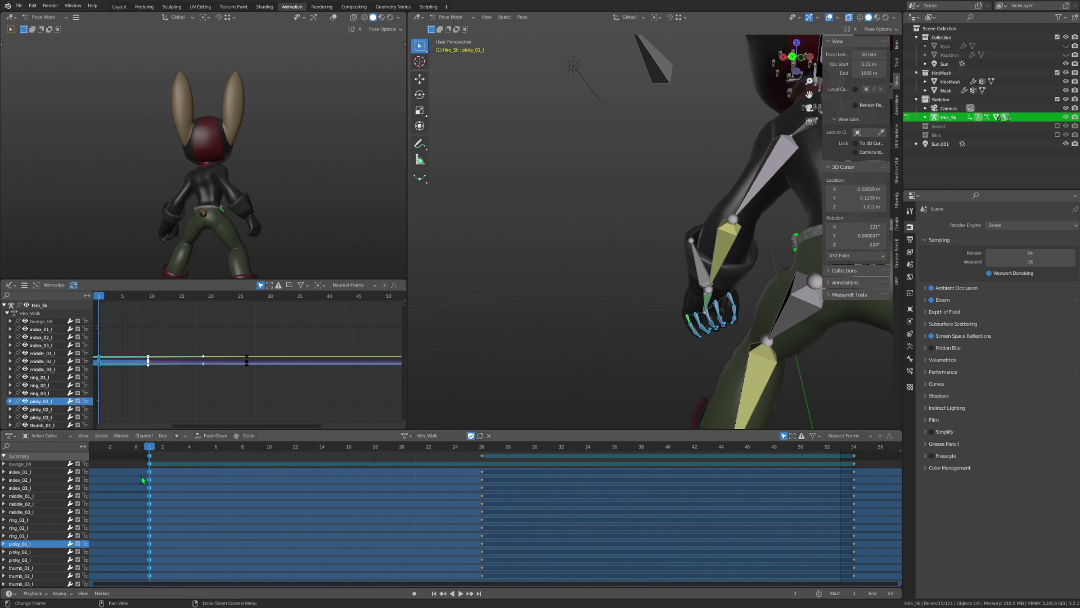
# Undo the paste, frame the left hand control, and turn on Auto Keying.
pyautogui.hotkey('ctrl', 'z')
pyautogui.hotkey('ctrl', 'z')
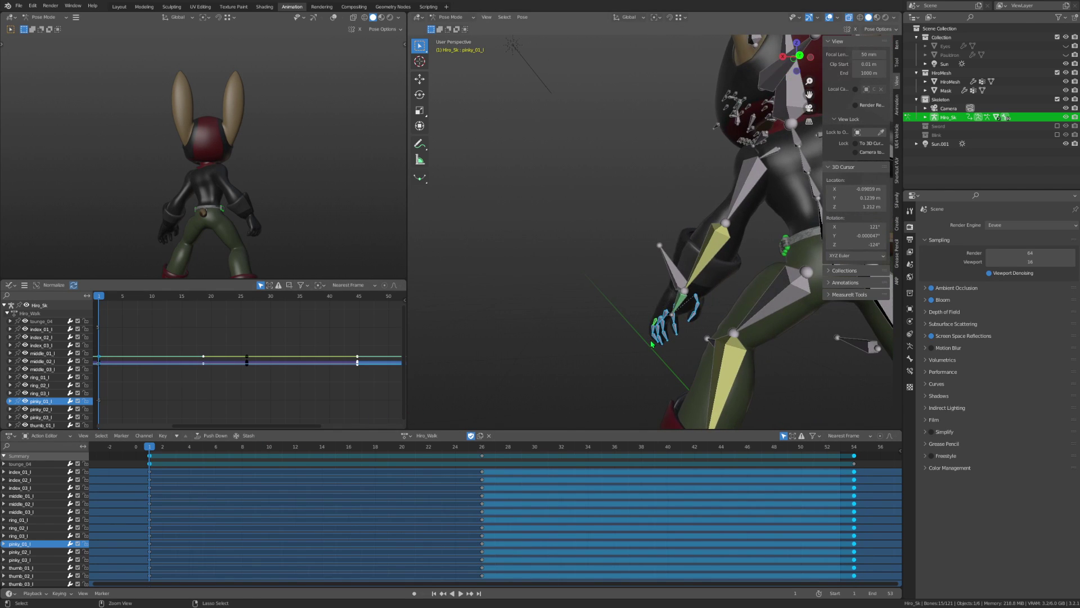
pyautogui.hotkey('ctrl', 'z')
pyautogui.press('KP_Decimal')
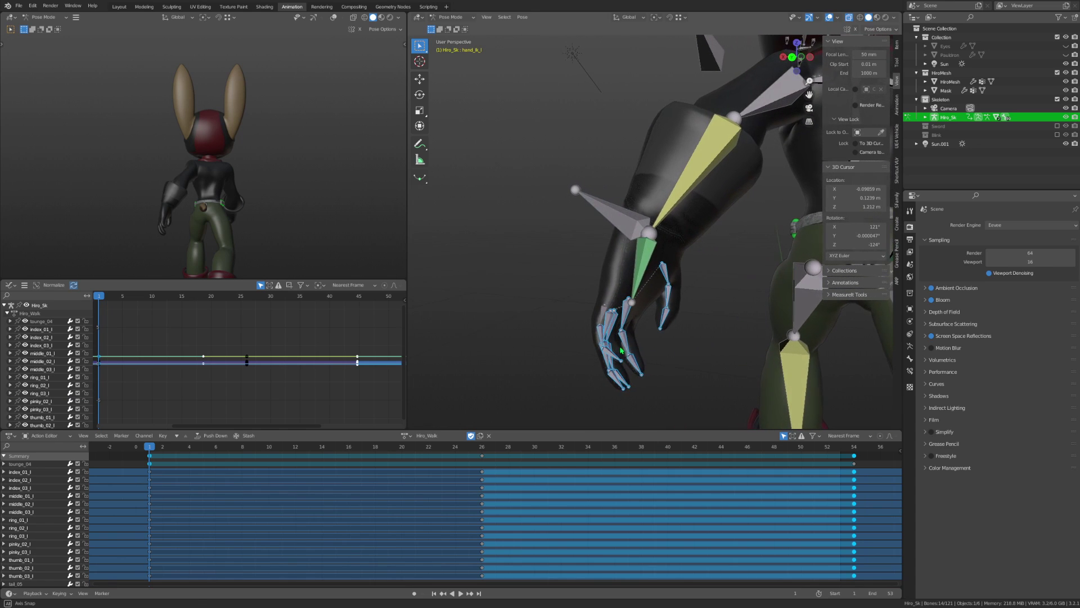
pyautogui.click(414, 593)
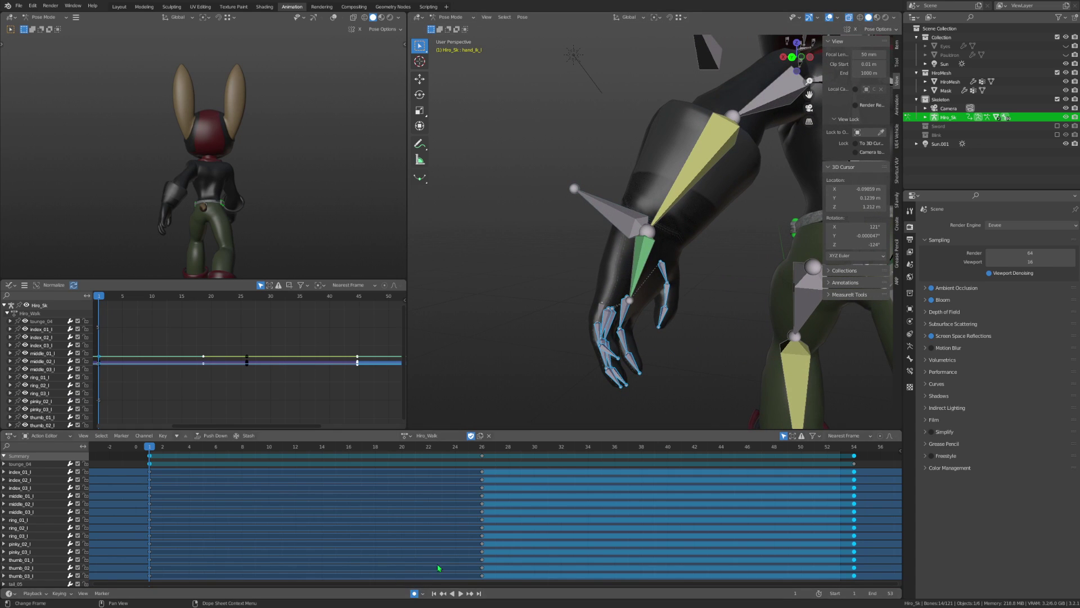
pyautogui.scroll(-5, 630, 332)
pyautogui.scroll(-3, 658, 312)
# Key location, rotation and scale for every bone at frame 1.
pyautogui.press('a')
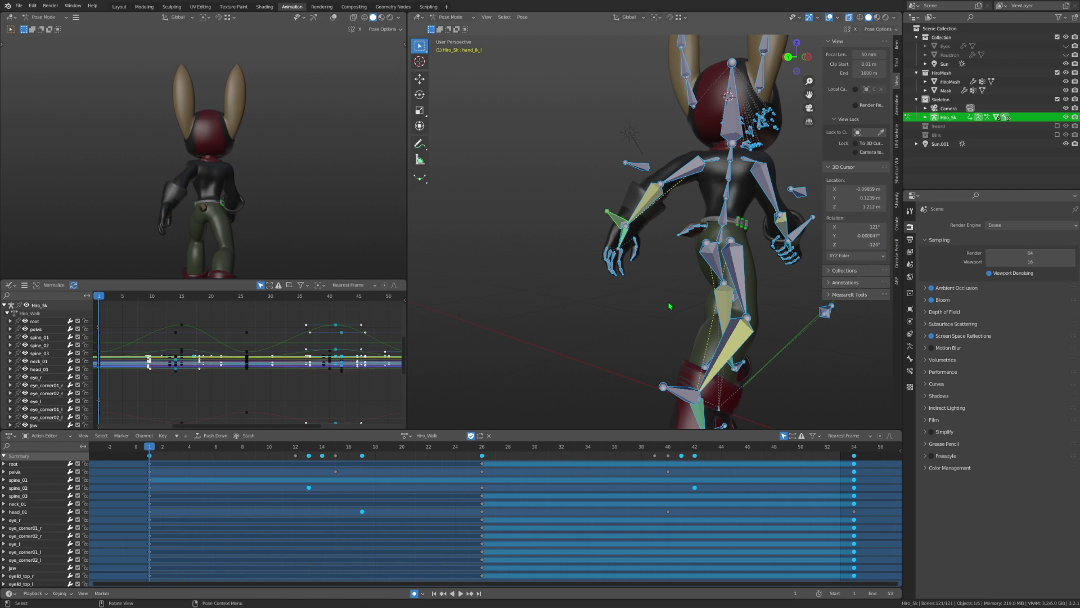
pyautogui.press('i')
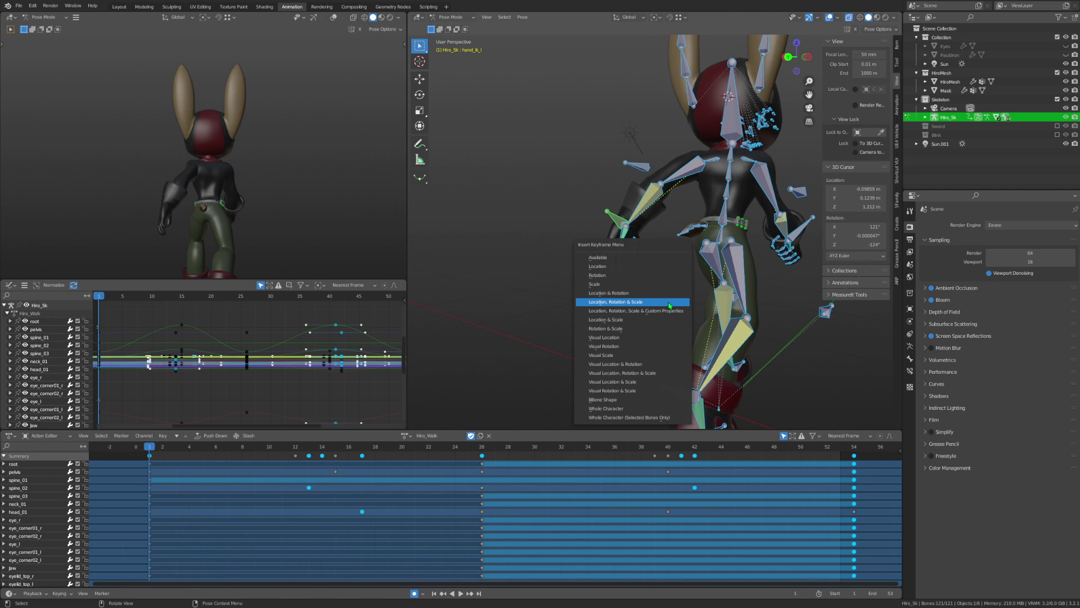
pyautogui.click(670, 306)
pyautogui.moveTo(670, 306); pyautogui.dragTo(723, 299, button='middle')
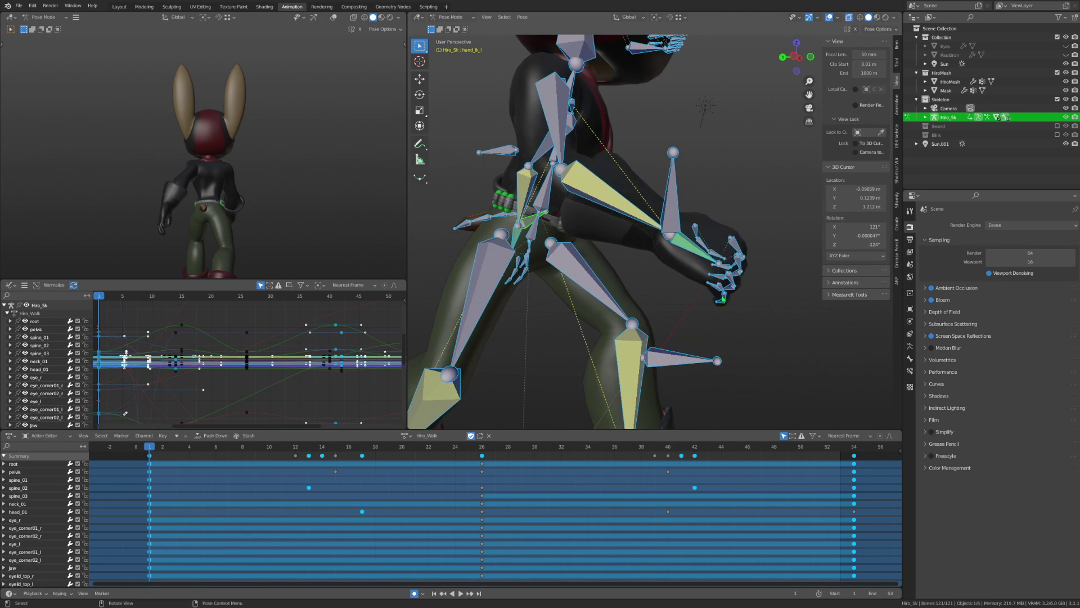
pyautogui.hotkey('alt', 'a')
# Paste the flipped finger pose onto the right hand's finger and thumb bones at frame 1.
pyautogui.keyDown('shift'); pyautogui.moveTo(763, 231); pyautogui.dragTo(709, 312); pyautogui.keyUp('shift')
pyautogui.keyDown('shift'); pyautogui.moveTo(728, 224); pyautogui.dragTo(706, 266); pyautogui.keyUp('shift')
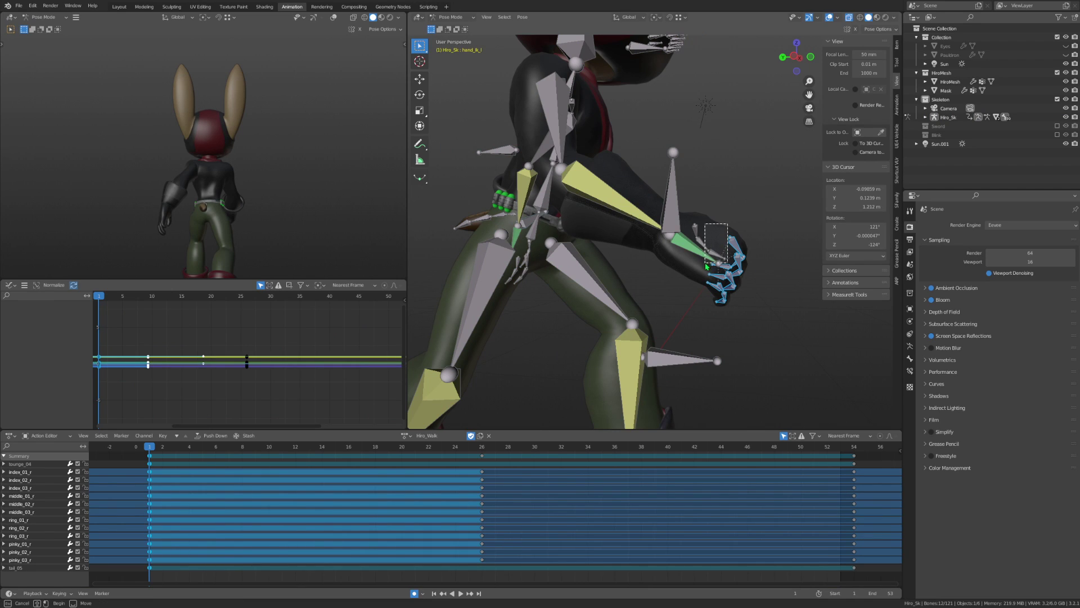
pyautogui.keyDown('shift'); pyautogui.click(694, 248); pyautogui.keyUp('shift')
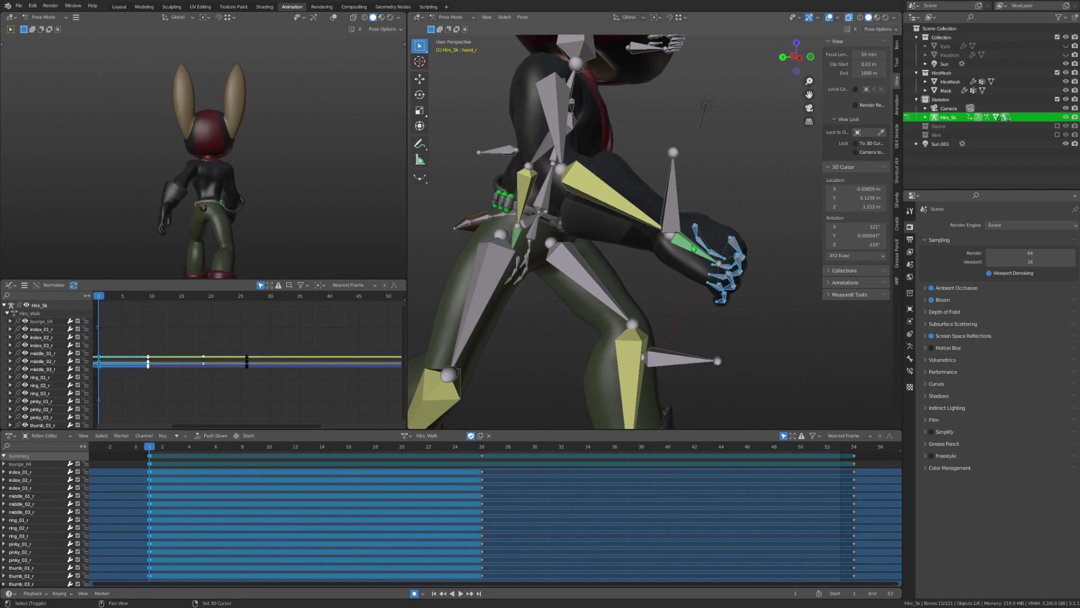
pyautogui.rightClick(154, 458)
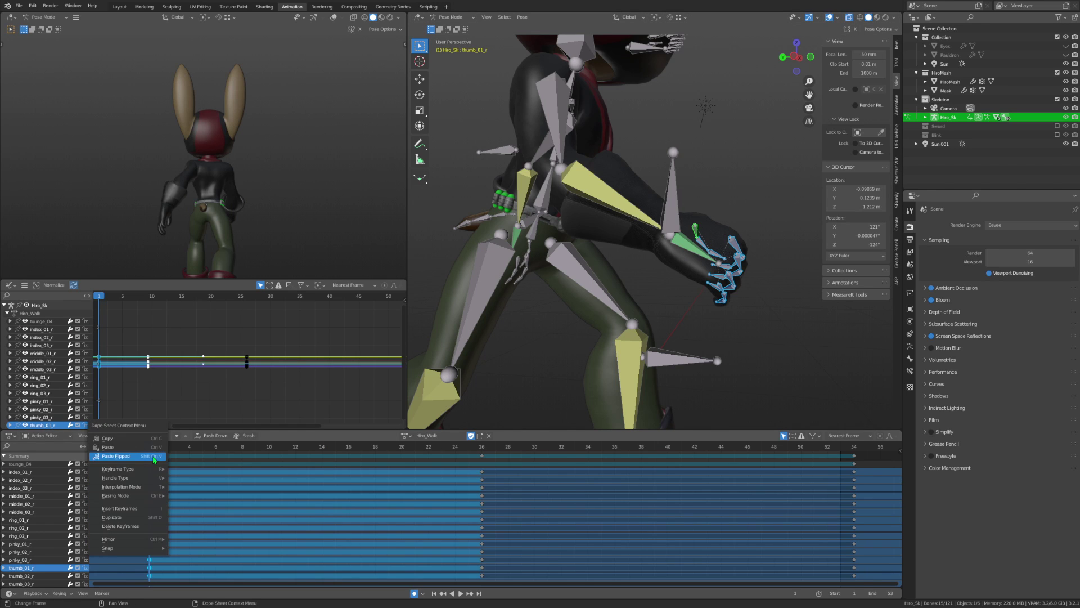
pyautogui.click(154, 458)
# Paste the pose onto the mirrored left finger bones, curling the left hand into a fist.
pyautogui.moveTo(647, 270)
pyautogui.mouseDown(button='middle')
pyautogui.moveTo(565, 272)
pyautogui.moveTo(596, 304)
pyautogui.mouseUp(button='middle')
pyautogui.hotkey('ctrl', 'shift', 'm')
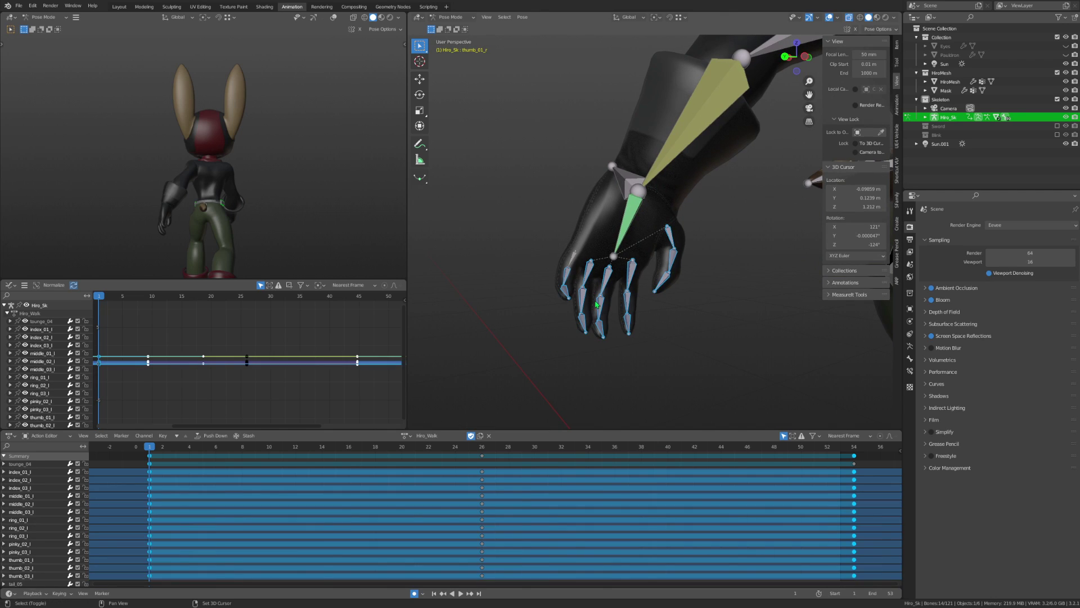
pyautogui.keyDown('shift'); pyautogui.click(570, 272); pyautogui.keyUp('shift')
pyautogui.rightClick(194, 479)
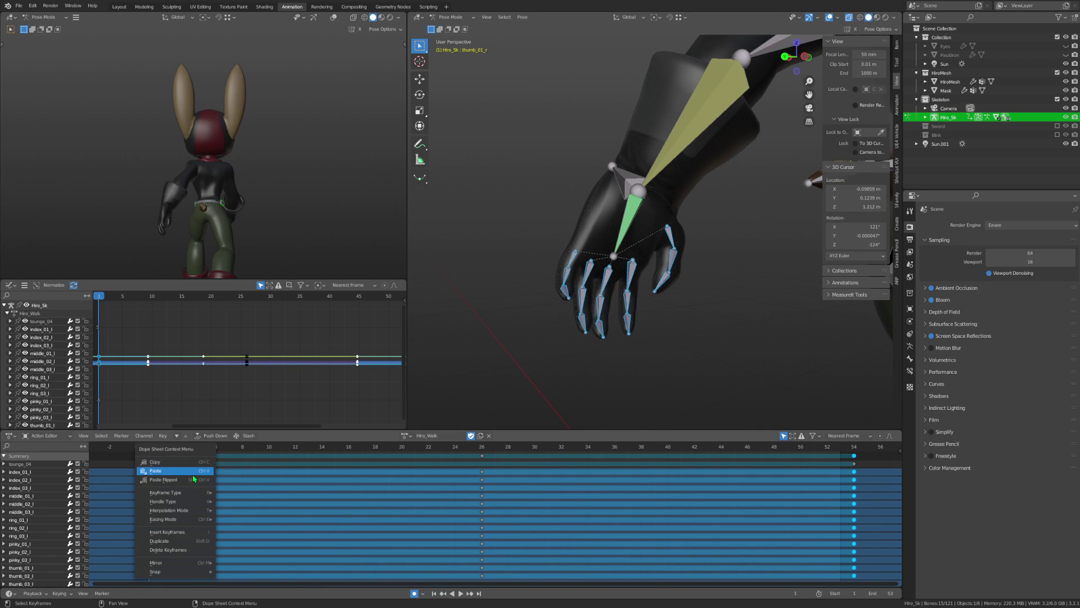
pyautogui.click(195, 480)
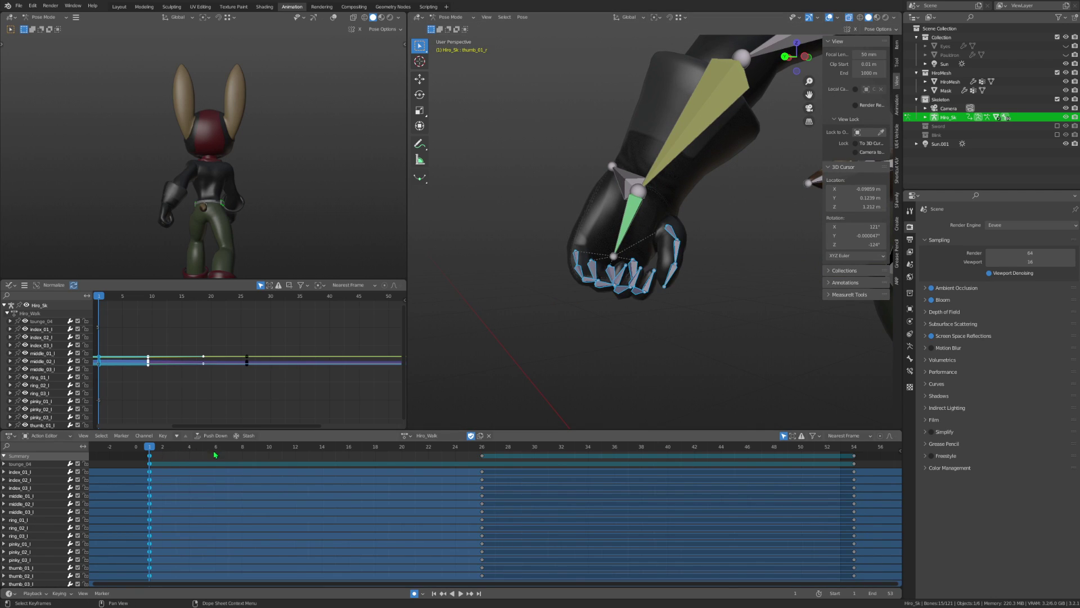
pyautogui.click(153, 459)
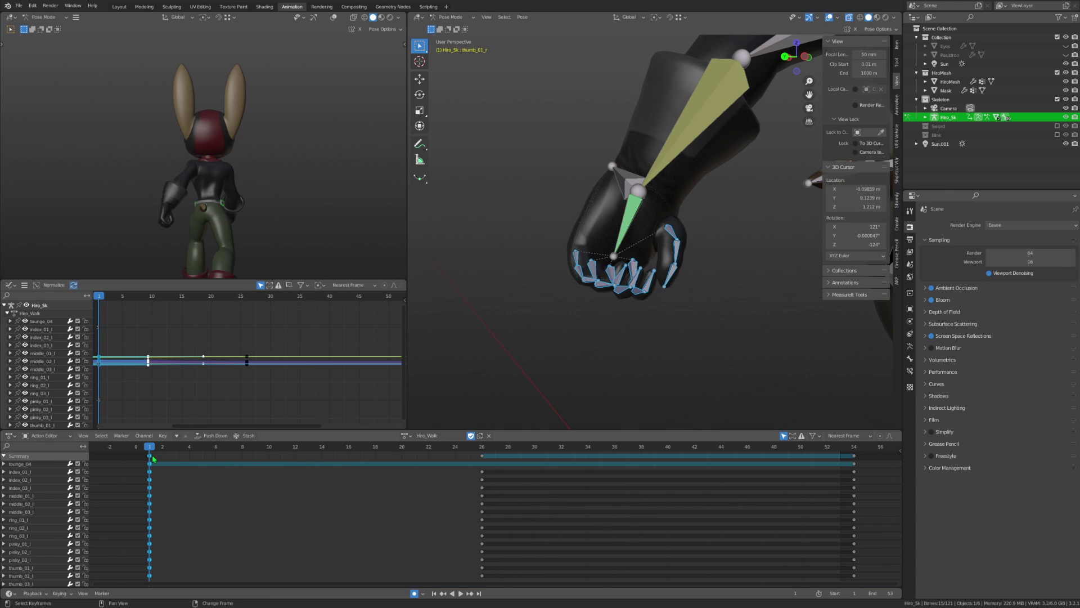
pyautogui.scroll(-5, 644, 282)
pyautogui.scroll(-3, 643, 282)
# Delete every bone's keyframes after frame 1 in the Action Editor.
pyautogui.press('a')
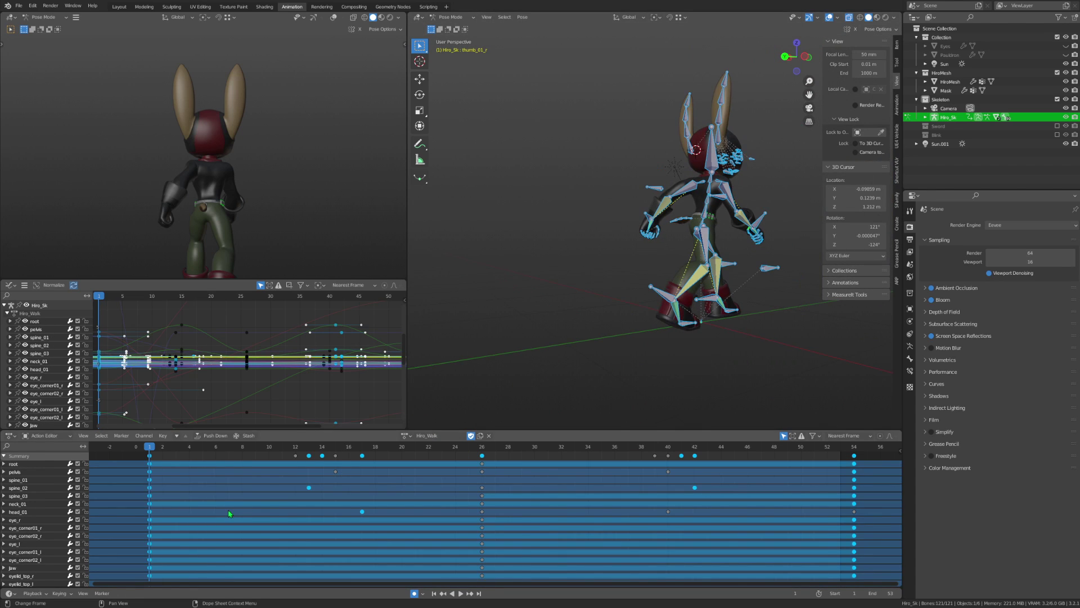
pyautogui.click(229, 513)
pyautogui.moveTo(247, 452); pyautogui.dragTo(898, 585)
pyautogui.press('x')
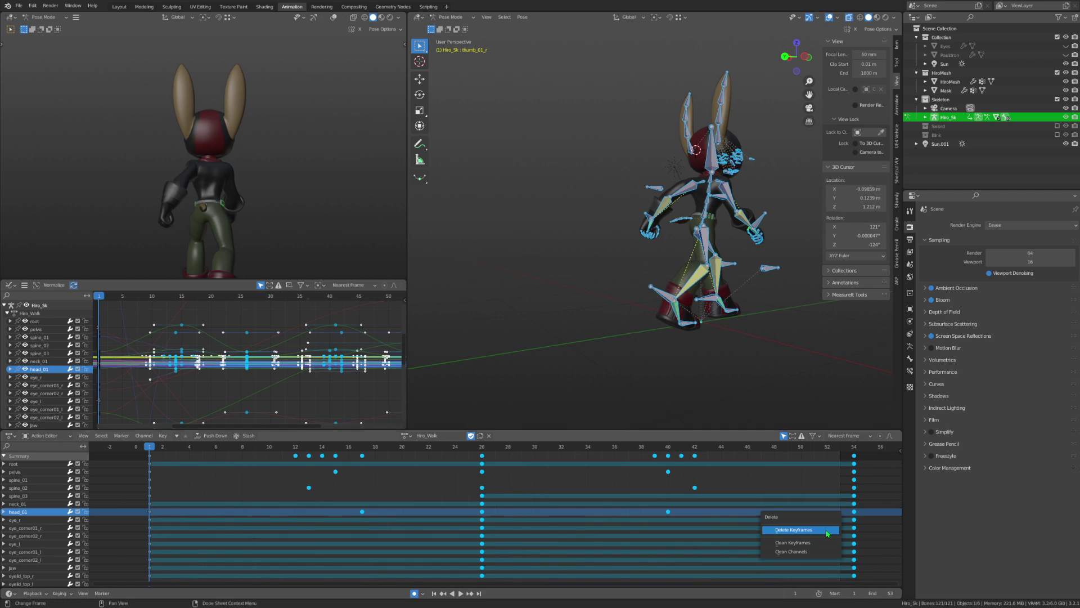
pyautogui.click(828, 533)
pyautogui.scroll(4, 651, 237)
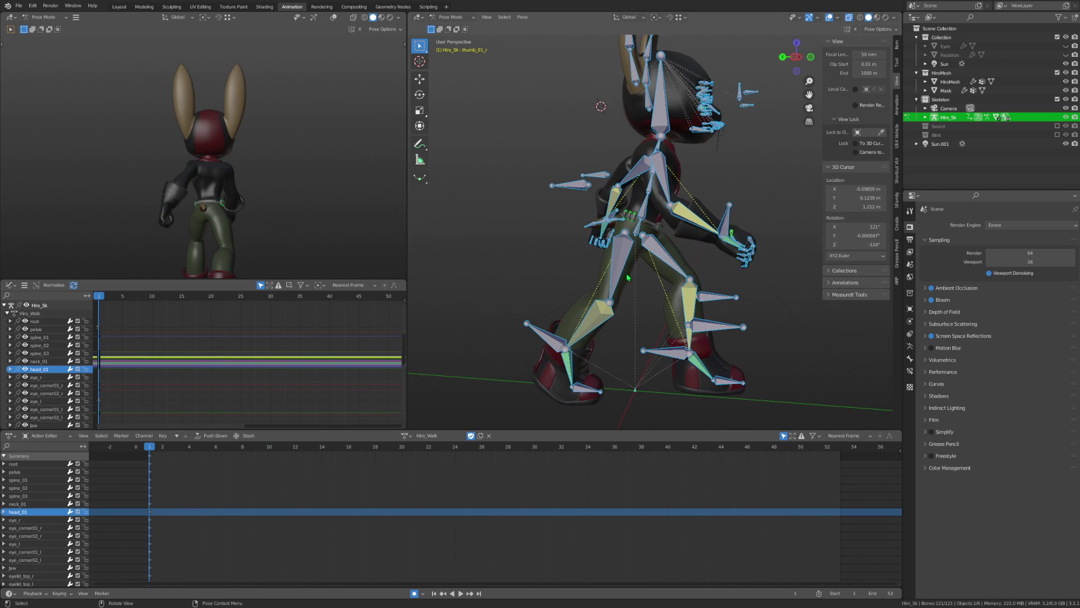
# In left side view, move the pelvis bone to a new position.
pyautogui.click(651, 236)
pyautogui.click(797, 57)
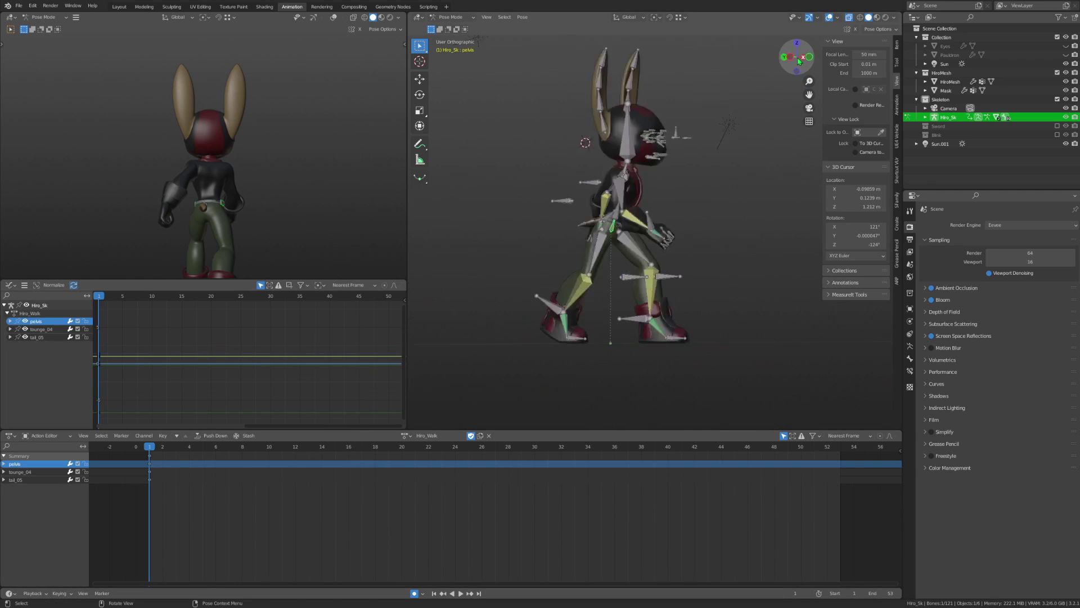
pyautogui.press('ctrl+KP_3')
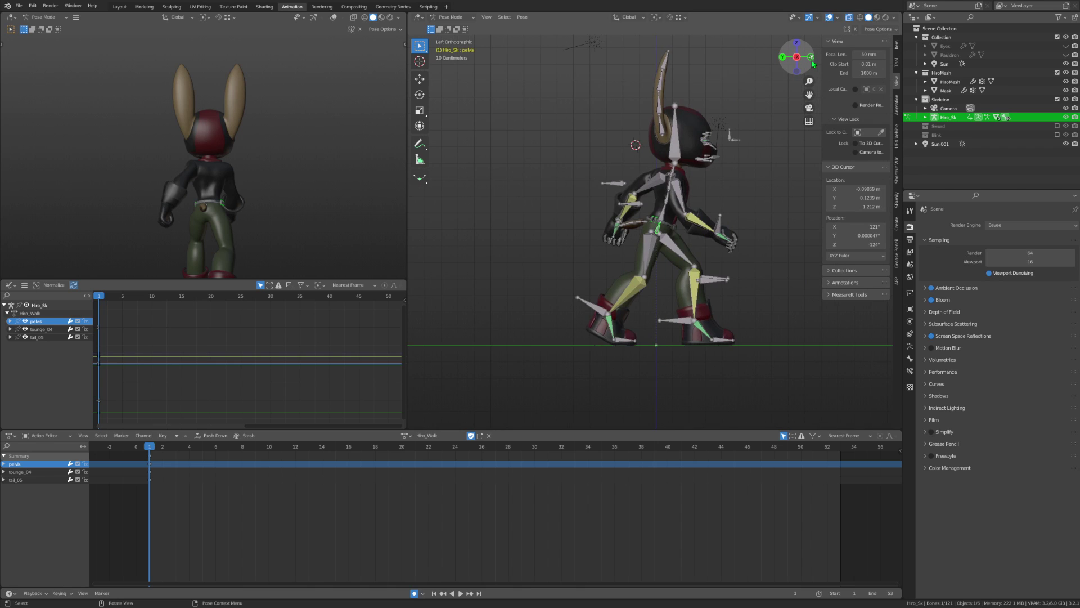
pyautogui.press('g')
pyautogui.click(668, 227)
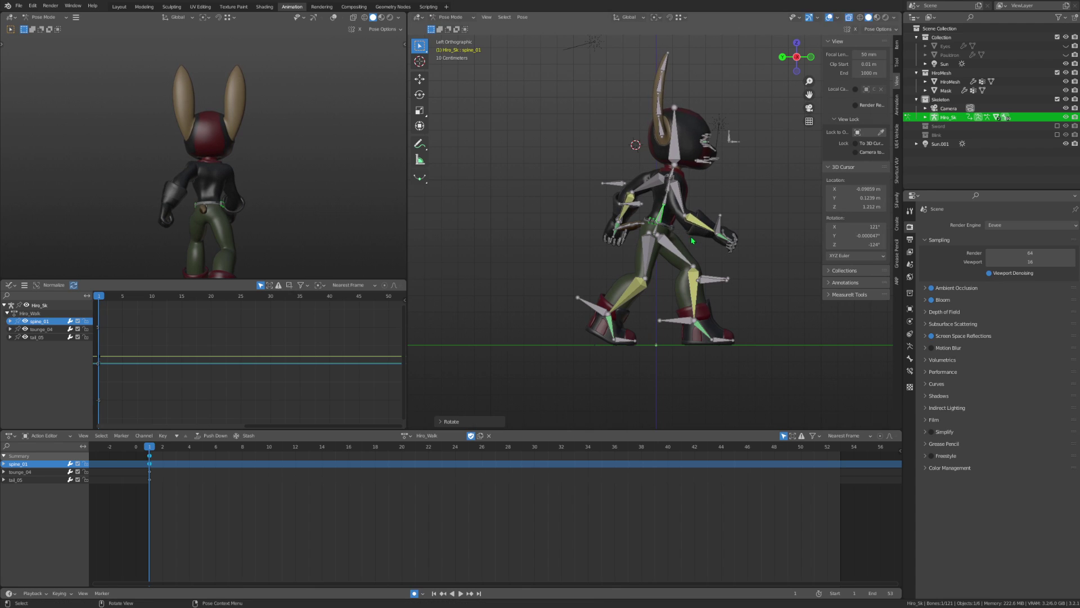
# Rotate the lower spine and spine_03 bones, then rotate and reposition the pelvis.
pyautogui.click(667, 200)
pyautogui.press('r')
pyautogui.click(704, 220)
pyautogui.click(671, 188)
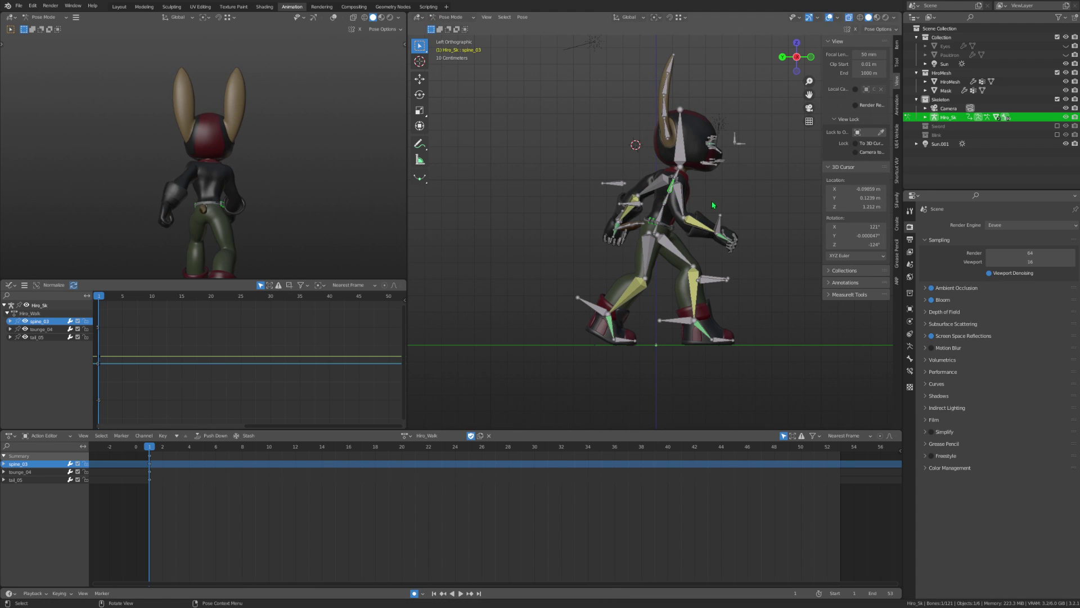
pyautogui.press('r')
pyautogui.click(661, 234)
pyautogui.press('r')
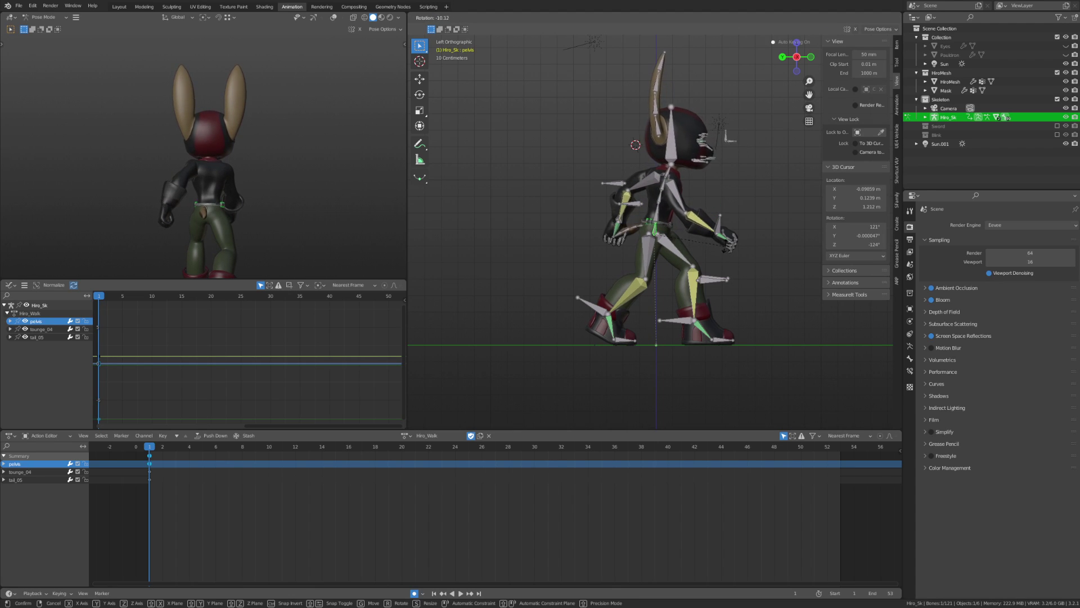
pyautogui.click(703, 280)
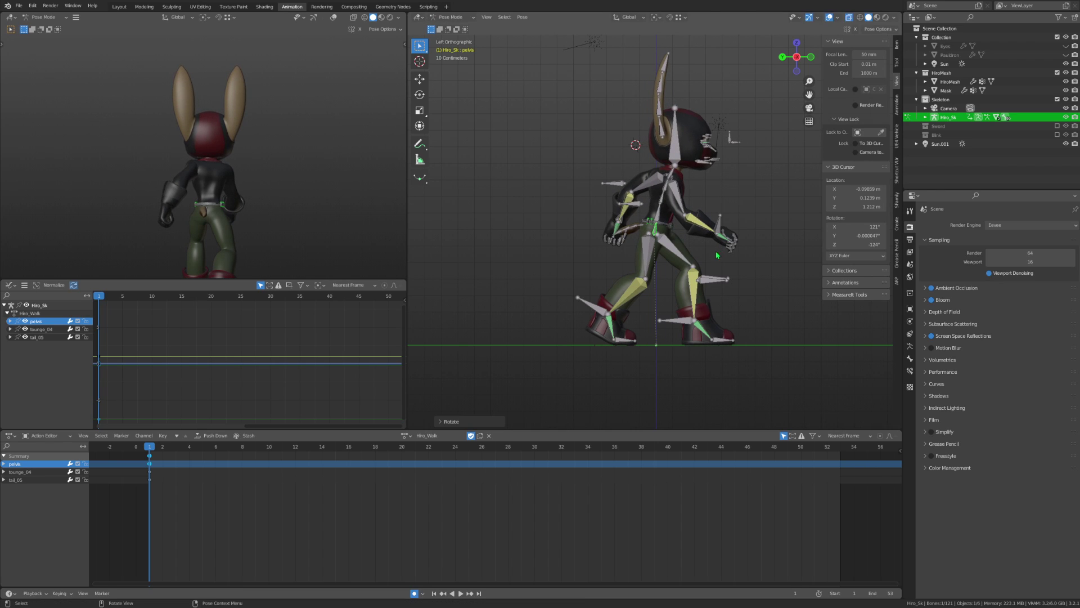
pyautogui.press('g')
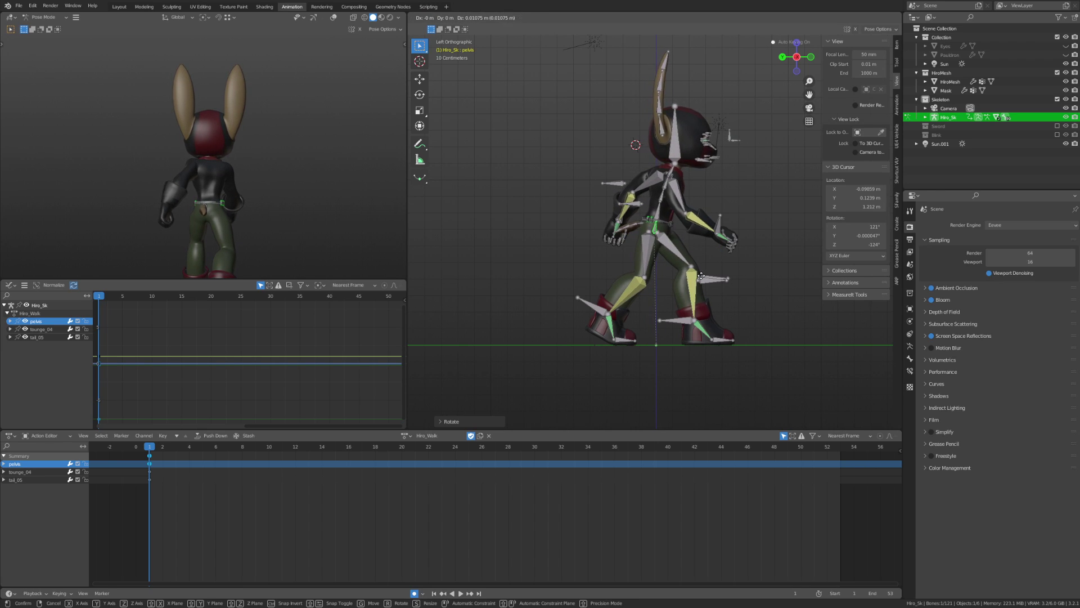
pyautogui.click(702, 280)
# Move the hand_ik_l and elbow_ik_l controls, then save the blend file.
pyautogui.click(618, 223)
pyautogui.moveTo(618, 222); pyautogui.dragTo(709, 248, button='middle')
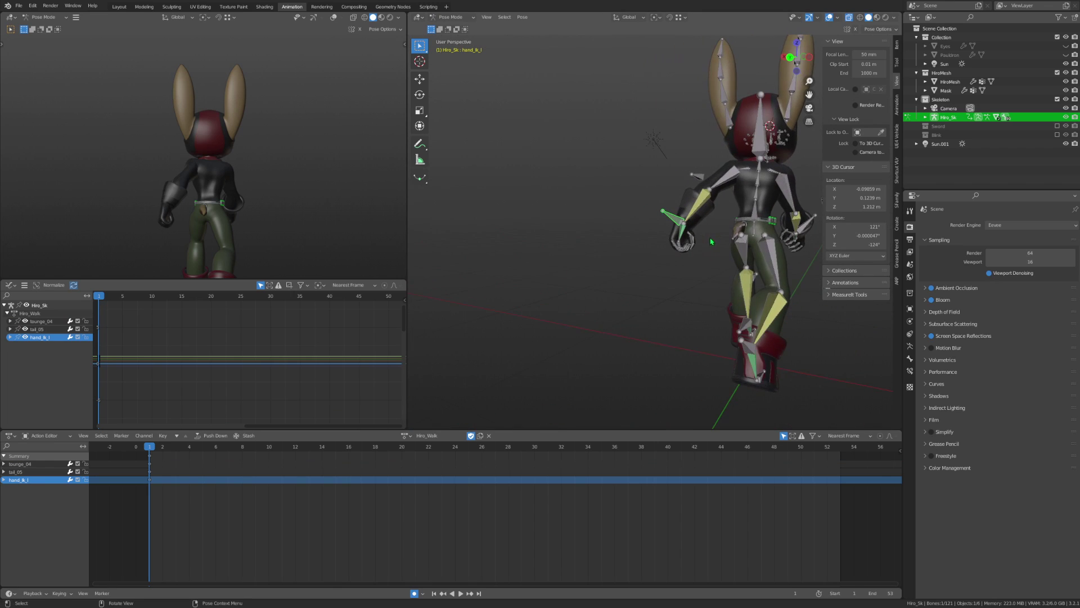
pyautogui.press('g')
pyautogui.click(726, 259)
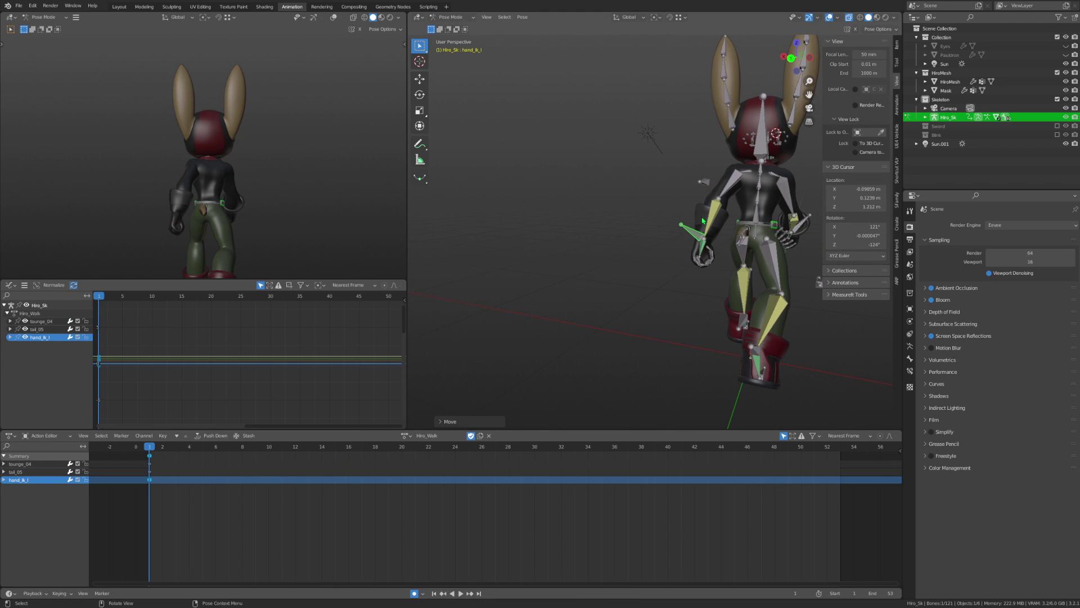
pyautogui.click(703, 181)
pyautogui.press('g')
pyautogui.click(720, 178)
pyautogui.moveTo(720, 178); pyautogui.dragTo(644, 245, button='middle')
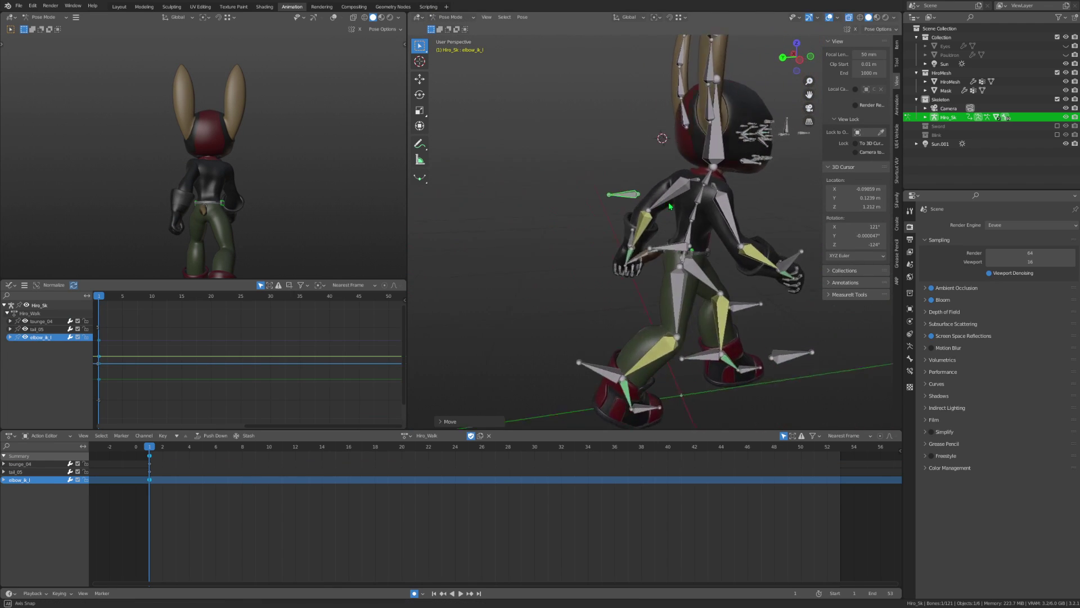
pyautogui.hotkey('ctrl', 's')
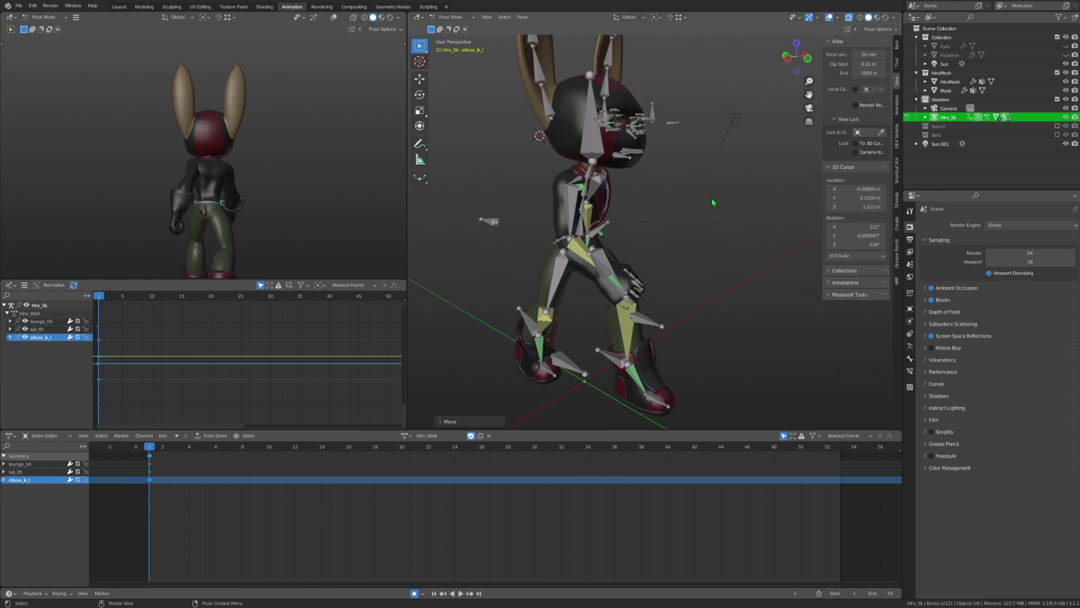
# In left side view, rotate spine_03 to tilt the rabbit's upper body.
pyautogui.moveTo(629, 257)
pyautogui.mouseDown(button='middle')
pyautogui.moveTo(648, 250)
pyautogui.moveTo(644, 262)
pyautogui.mouseUp(button='middle')
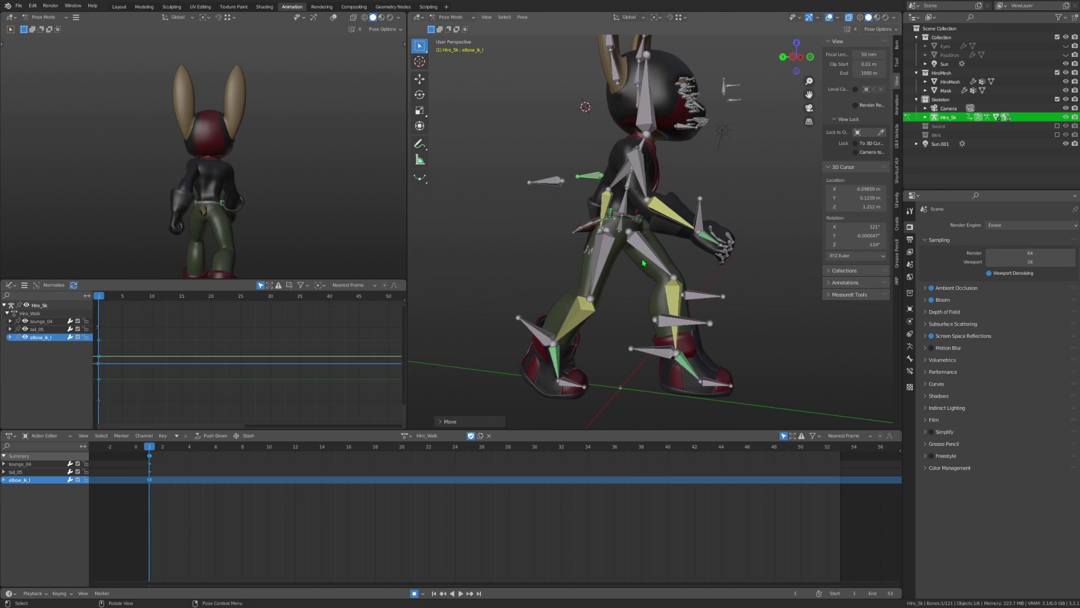
pyautogui.click(793, 57)
pyautogui.scroll(3, 636, 256)
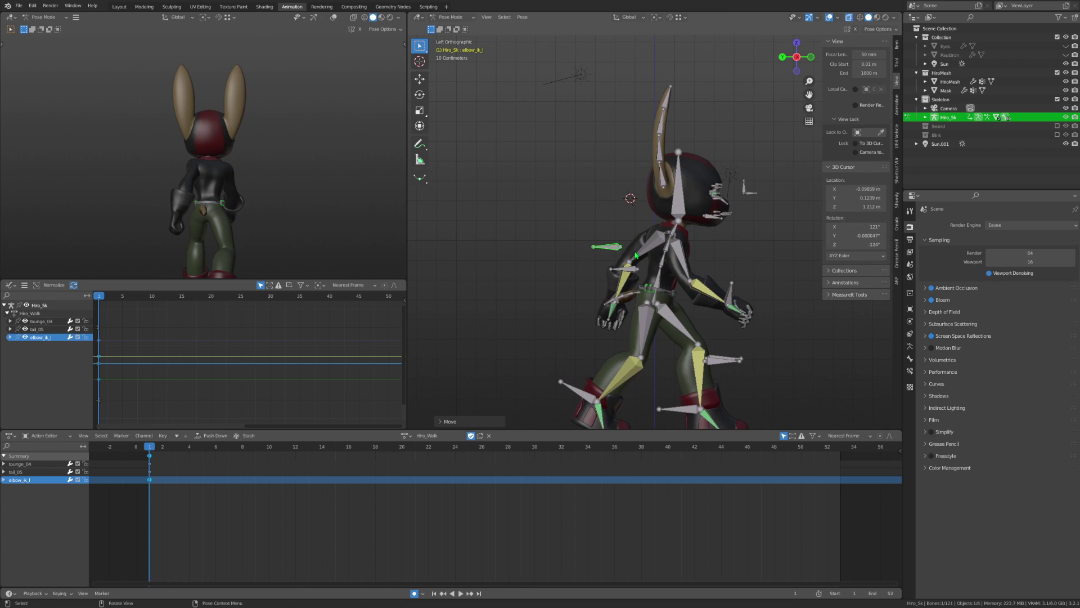
pyautogui.click(678, 234)
pyautogui.scroll(3, 675, 242)
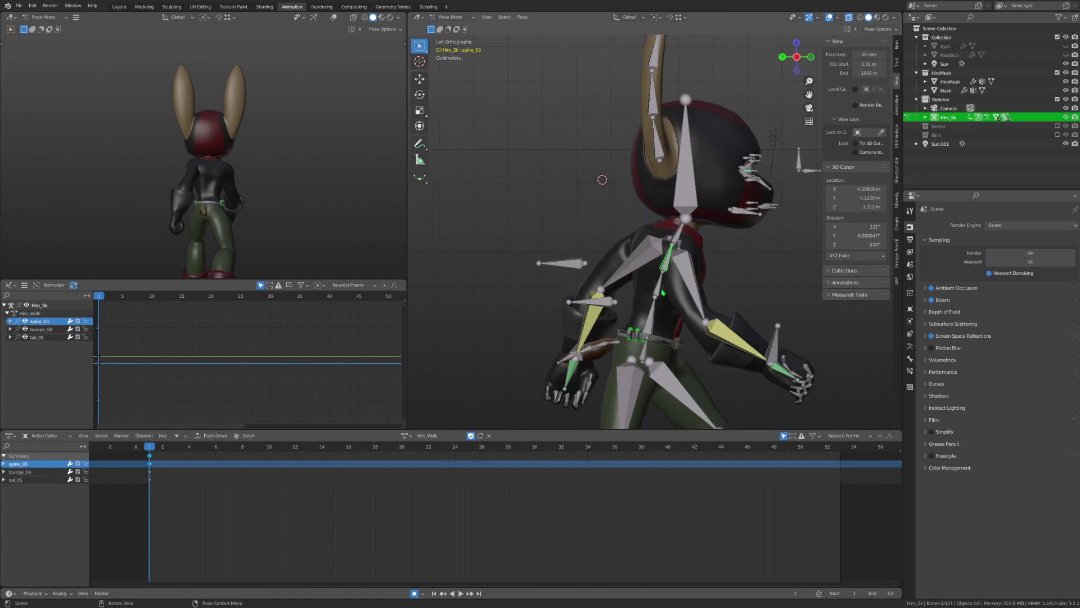
pyautogui.press('r')
pyautogui.click(683, 282)
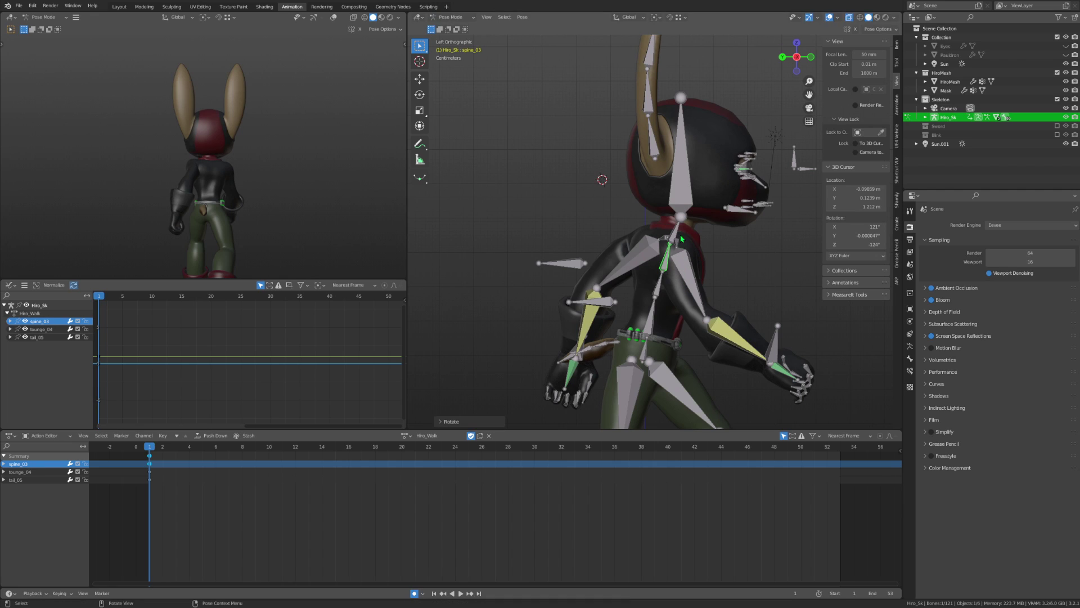
# Rotate the neck_01 and head_01 bones to adjust the head tilt.
pyautogui.click(672, 229)
pyautogui.press('r')
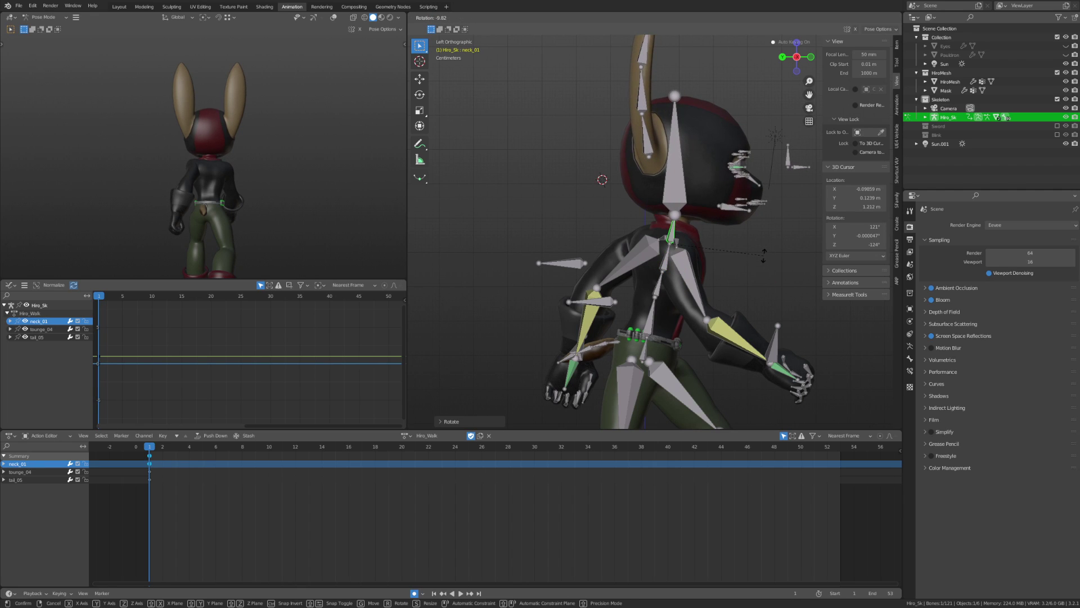
pyautogui.click(759, 248)
pyautogui.click(677, 163)
pyautogui.press('r')
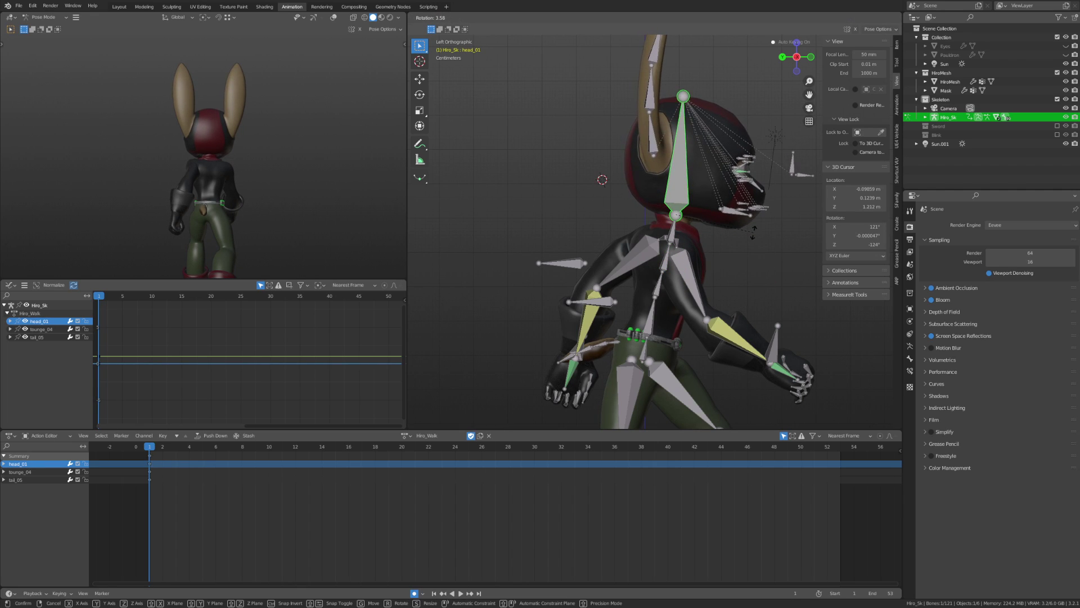
pyautogui.click(752, 231)
pyautogui.hotkey('ctrl', 'z')
pyautogui.hotkey('ctrl', 'z')
pyautogui.hotkey('ctrl', 'z')
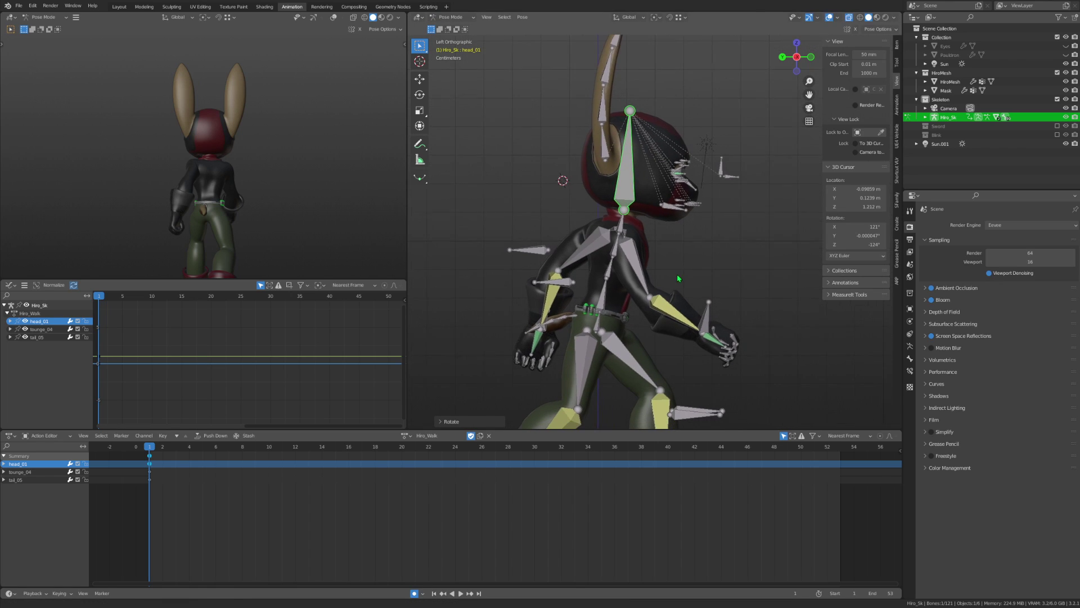
# Key location, rotation and scale on every bone of the rig.
pyautogui.hotkey('ctrl', 'z')
pyautogui.press('a')
pyautogui.hotkey('ctrl', 'z')
pyautogui.press('i')
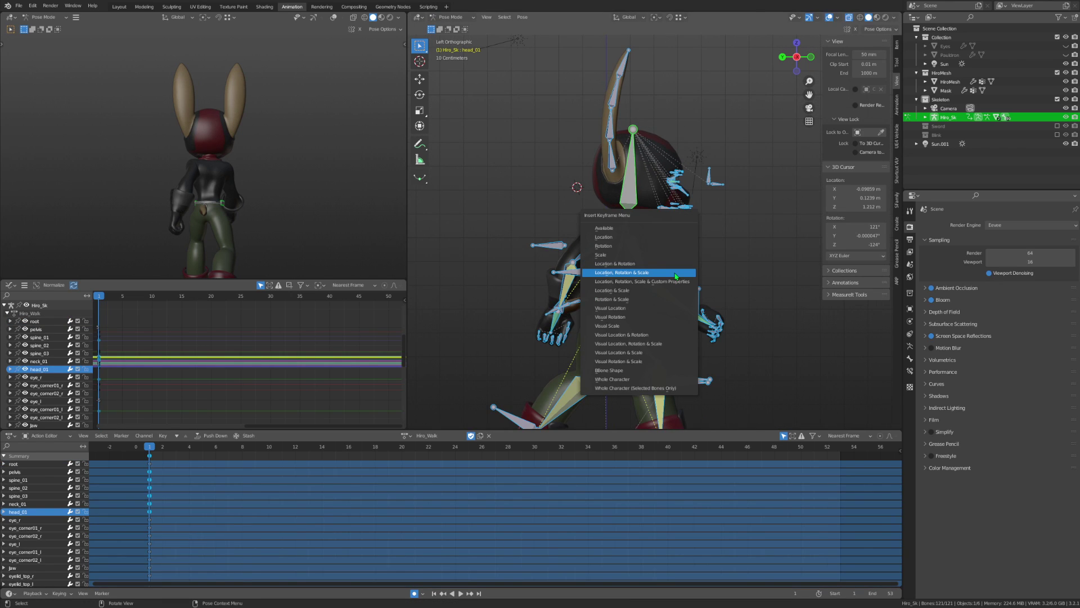
pyautogui.click(675, 276)
pyautogui.click(555, 297)
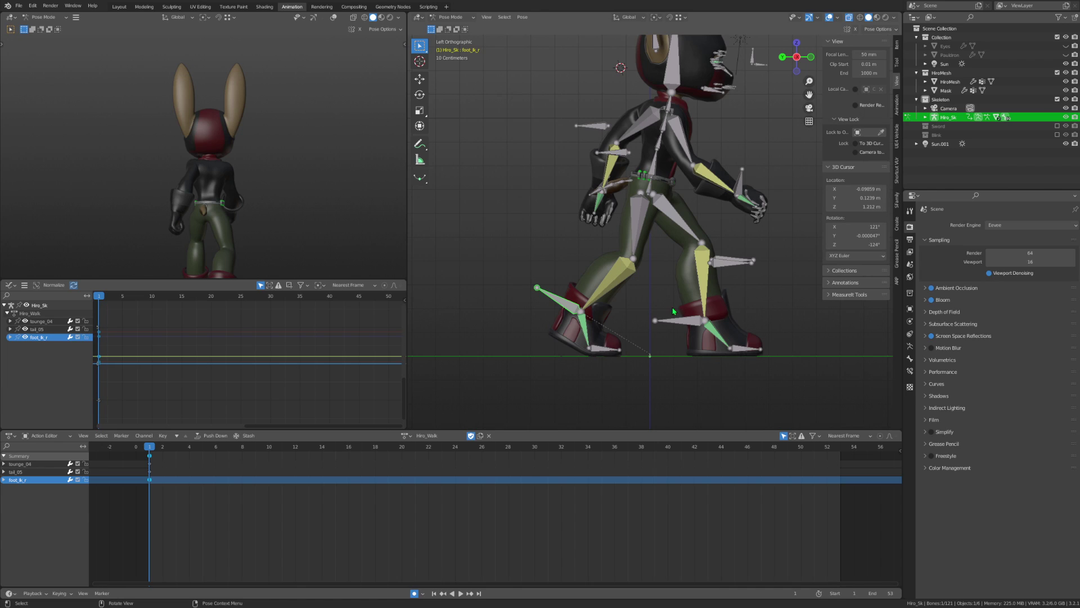
# Move foot_ik_r along the Y axis and shift the pelvis position.
pyautogui.press('g')
pyautogui.press('y')
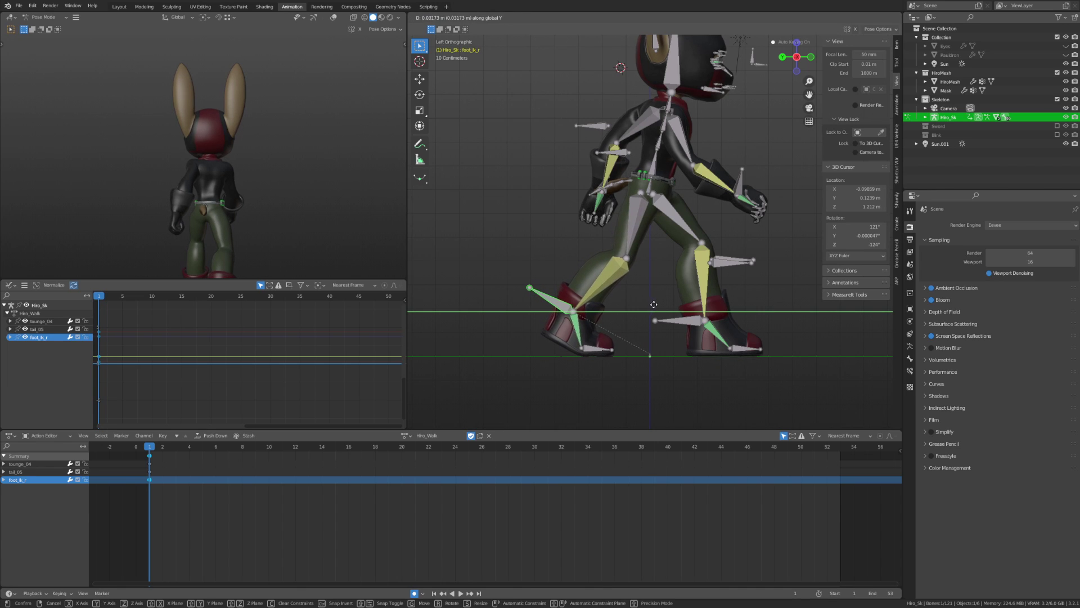
pyautogui.click(657, 282)
pyautogui.click(650, 191)
pyautogui.press('g')
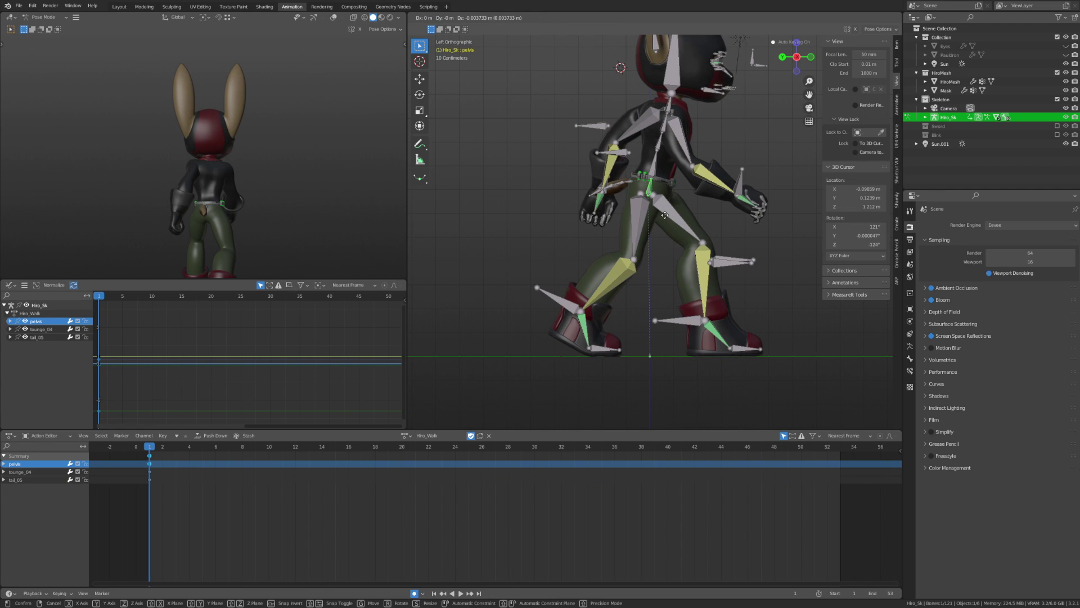
pyautogui.click(664, 215)
pyautogui.moveTo(665, 215)
pyautogui.mouseDown(button='middle')
pyautogui.moveTo(768, 274)
pyautogui.moveTo(629, 325)
pyautogui.moveTo(698, 236)
pyautogui.mouseUp(button='middle')
# Move the right knee control knee_ik_r along the X axis.
pyautogui.click(699, 231)
pyautogui.press('g')
pyautogui.press('x')
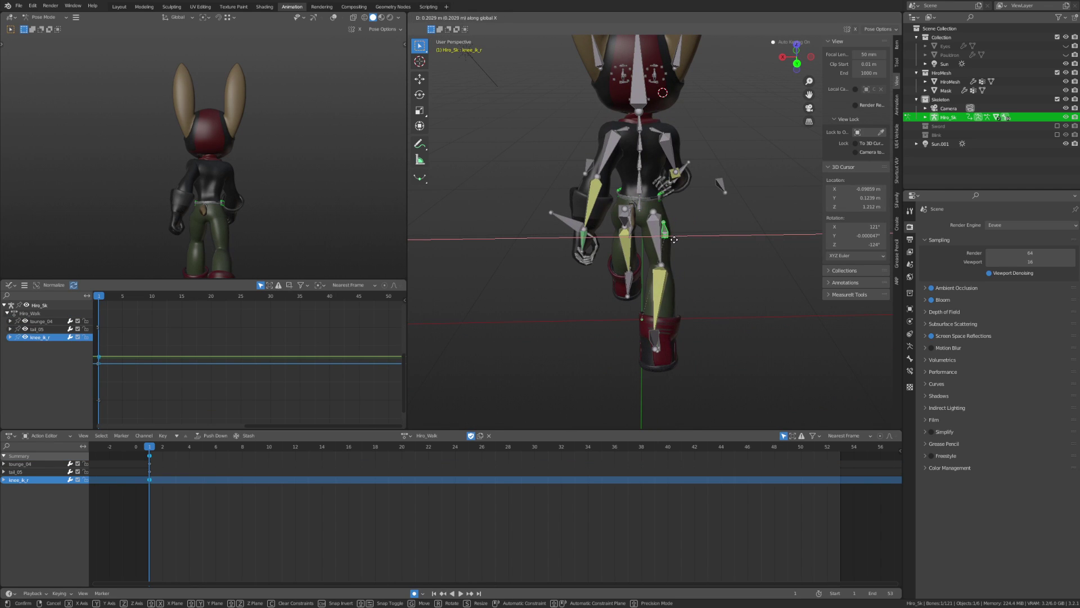
pyautogui.click(666, 242)
pyautogui.moveTo(666, 242)
pyautogui.mouseDown(button='middle')
pyautogui.moveTo(608, 277)
pyautogui.moveTo(717, 293)
pyautogui.mouseUp(button='middle')
# Move foot_ik_r along the X axis to refine the right foot placement.
pyautogui.click(663, 292)
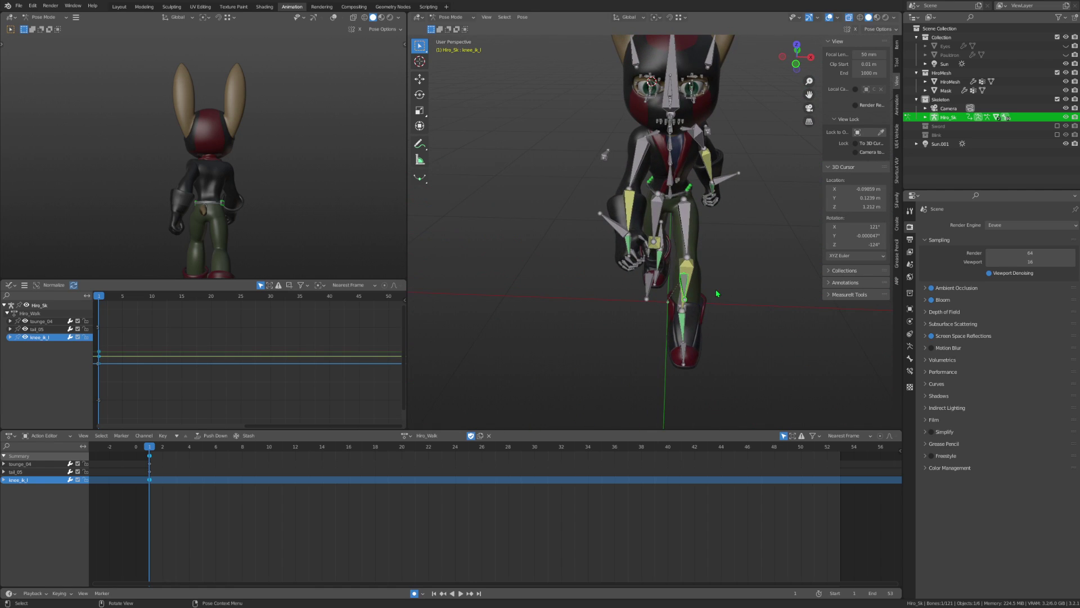
pyautogui.click(667, 246)
pyautogui.press('g')
pyautogui.press('x')
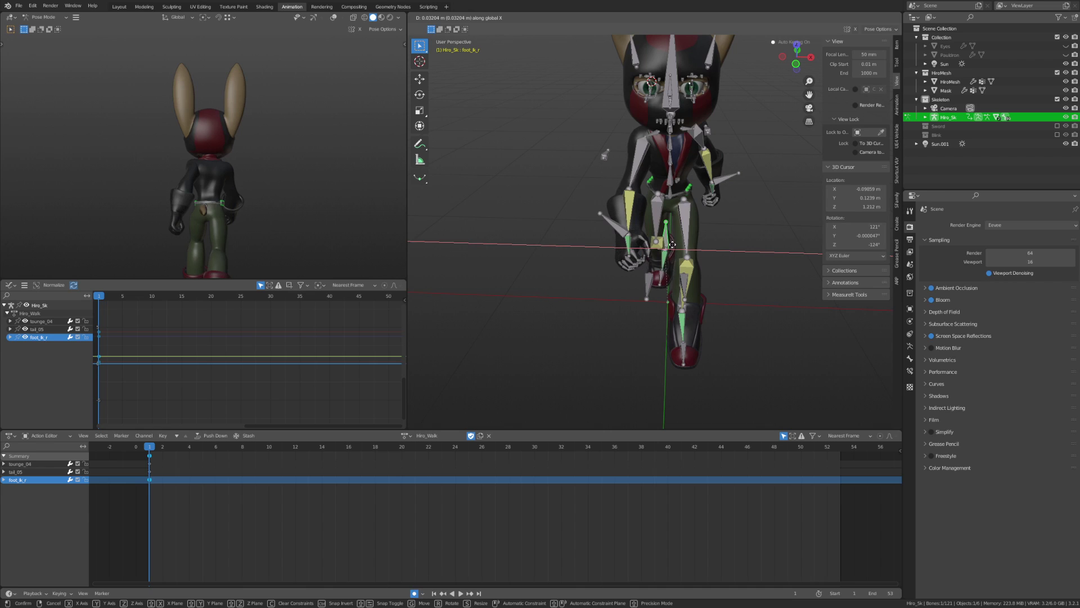
pyautogui.click(675, 246)
pyautogui.moveTo(675, 245)
pyautogui.mouseDown(button='middle')
pyautogui.moveTo(722, 285)
pyautogui.moveTo(678, 332)
pyautogui.mouseUp(button='middle')
# Duplicate all bones' frame-1 keys and place the copies at frame 34.
pyautogui.press('a')
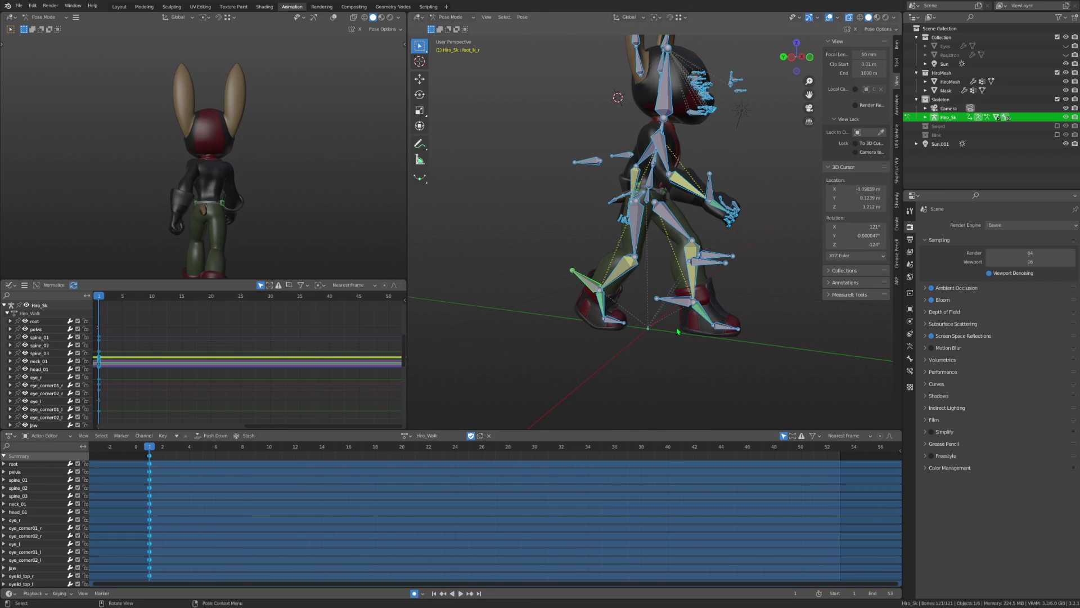
pyautogui.rightClick(673, 314)
pyautogui.hotkey('shift', 'd')
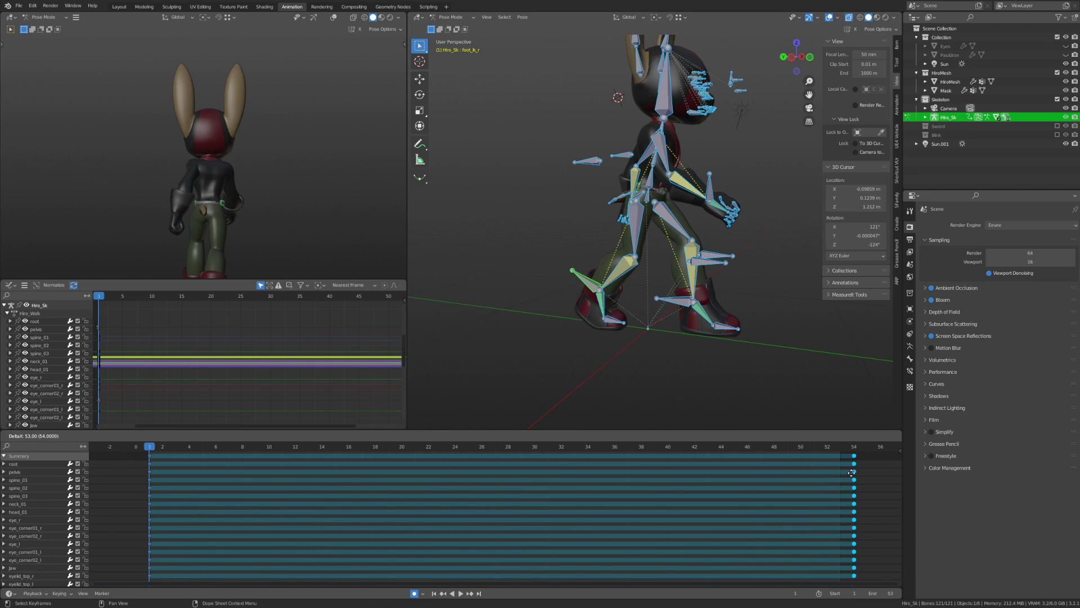
pyautogui.click(588, 476)
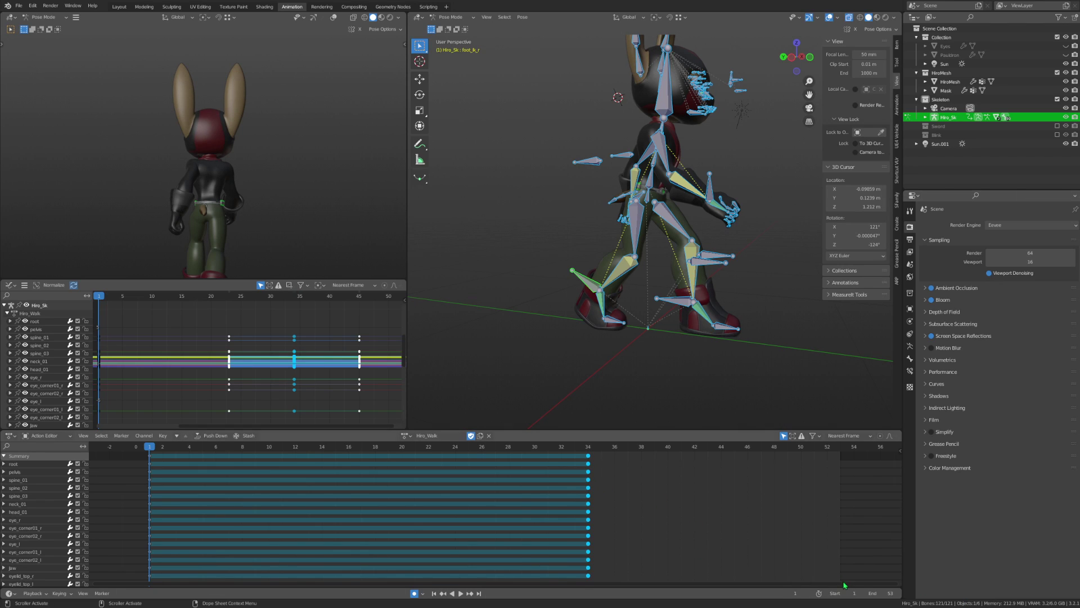
# Lower the scene's End frame to 33 so the walk cycle loops.
pyautogui.keyDown('ctrl'); pyautogui.scroll(-4, 878, 593); pyautogui.keyUp('ctrl')
pyautogui.keyDown('ctrl'); pyautogui.scroll(-3, 878, 593); pyautogui.keyUp('ctrl')
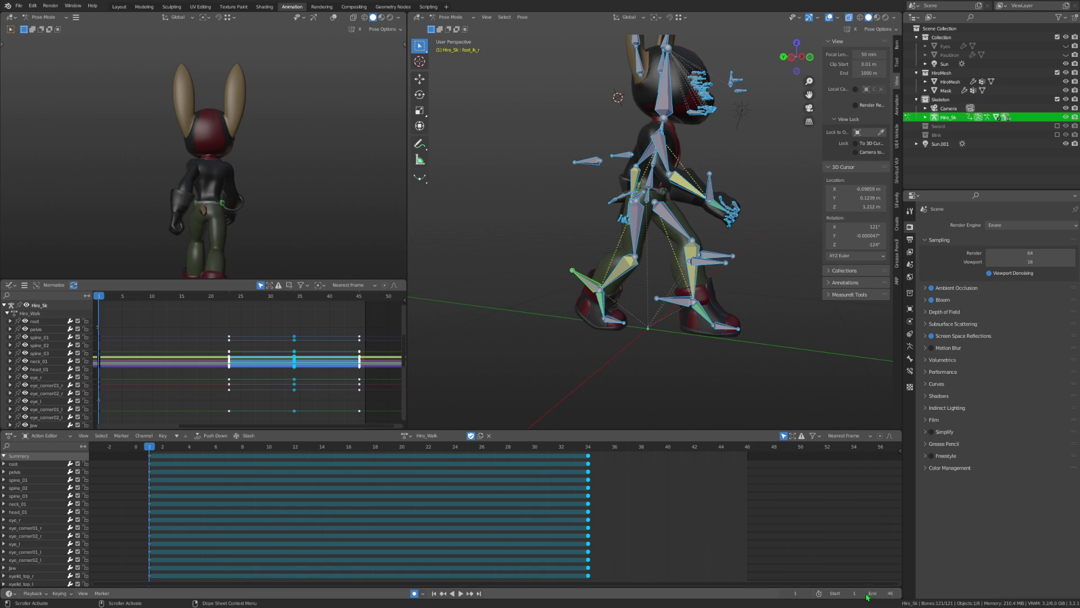
pyautogui.keyDown('ctrl'); pyautogui.scroll(-3, 877, 593); pyautogui.keyUp('ctrl')
pyautogui.keyDown('ctrl'); pyautogui.scroll(-2, 877, 593); pyautogui.keyUp('ctrl')
pyautogui.keyDown('ctrl'); pyautogui.scroll(-3, 877, 593); pyautogui.keyUp('ctrl')
pyautogui.keyDown('ctrl'); pyautogui.scroll(-3, 878, 593); pyautogui.keyUp('ctrl')
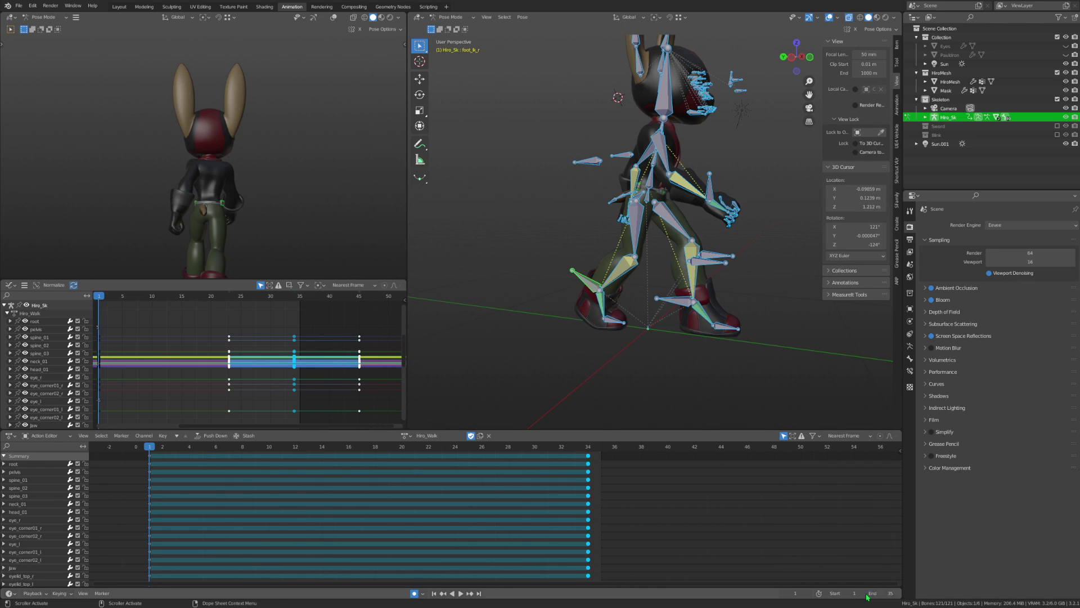
pyautogui.keyDown('ctrl'); pyautogui.scroll(-2, 877, 593); pyautogui.keyUp('ctrl')
pyautogui.moveTo(608, 242); pyautogui.dragTo(600, 231, button='middle')
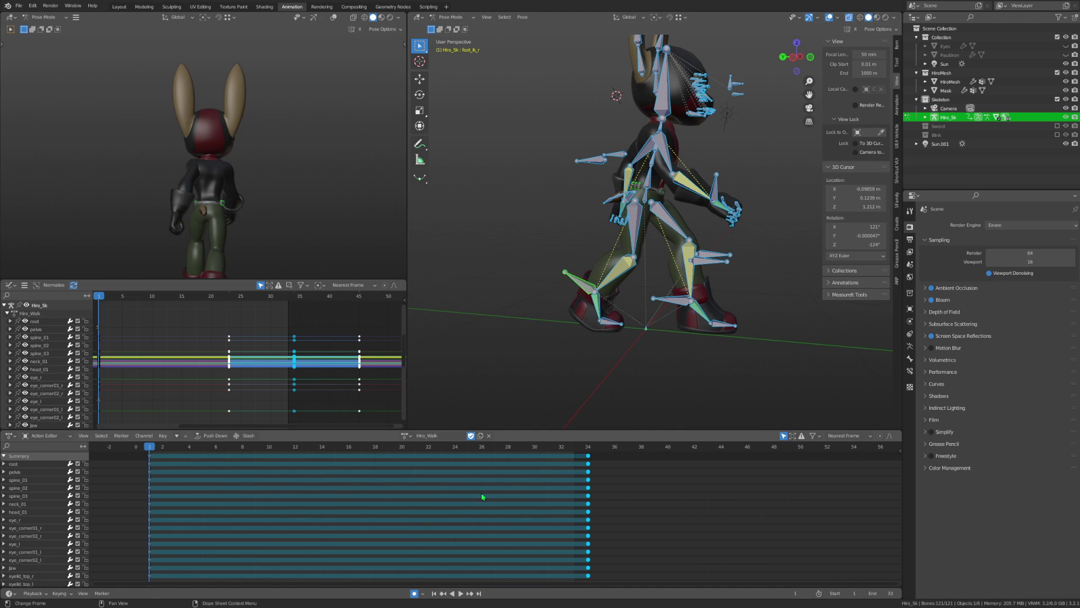
pyautogui.rightClick(581, 461)
# Copy the frame-1 keys and paste them flipped at frame 17.
pyautogui.click(579, 444)
pyautogui.moveTo(394, 454); pyautogui.dragTo(591, 470)
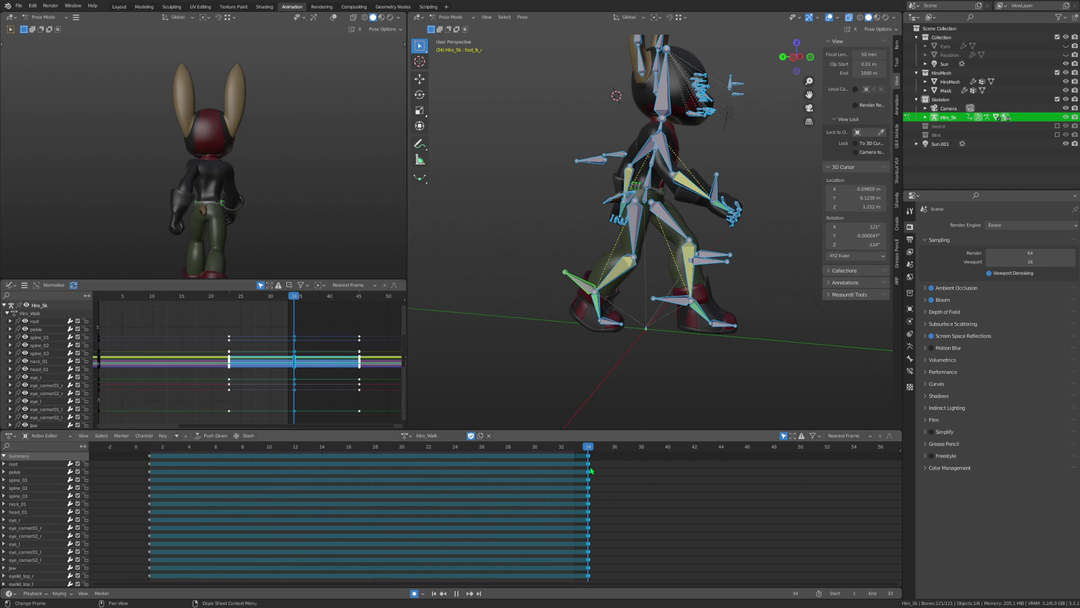
pyautogui.moveTo(591, 470); pyautogui.dragTo(381, 471)
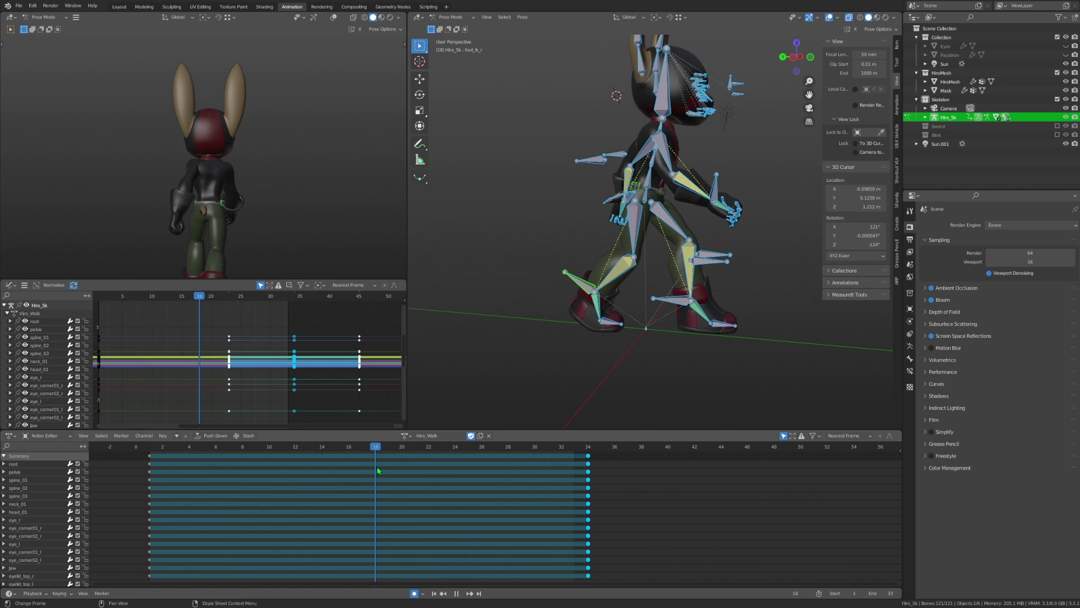
pyautogui.moveTo(379, 470); pyautogui.dragTo(365, 471)
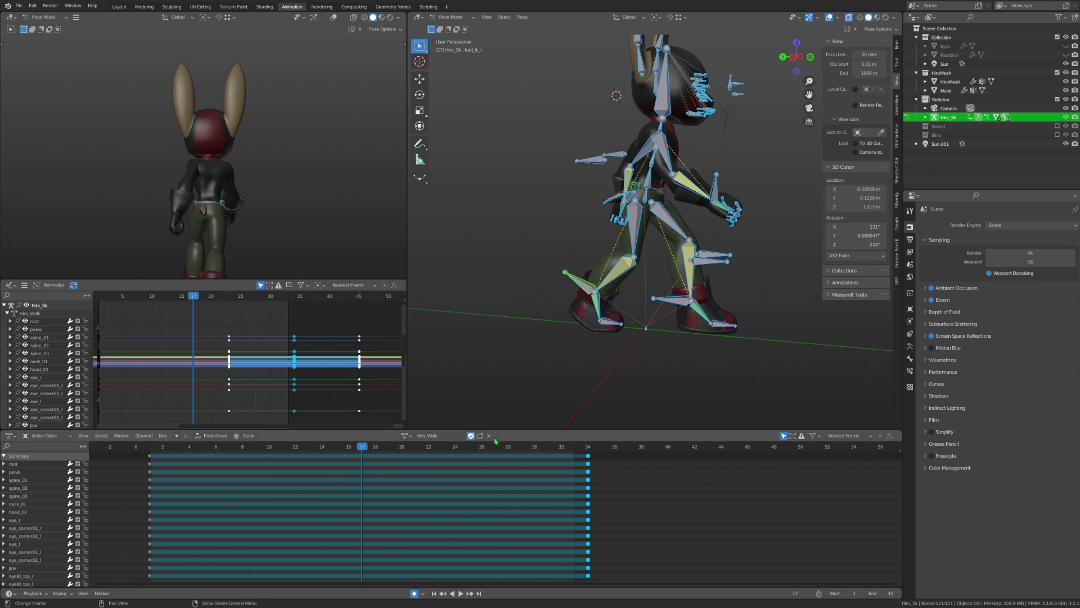
pyautogui.moveTo(635, 360); pyautogui.dragTo(670, 336, button='middle')
pyautogui.rightClick(351, 462)
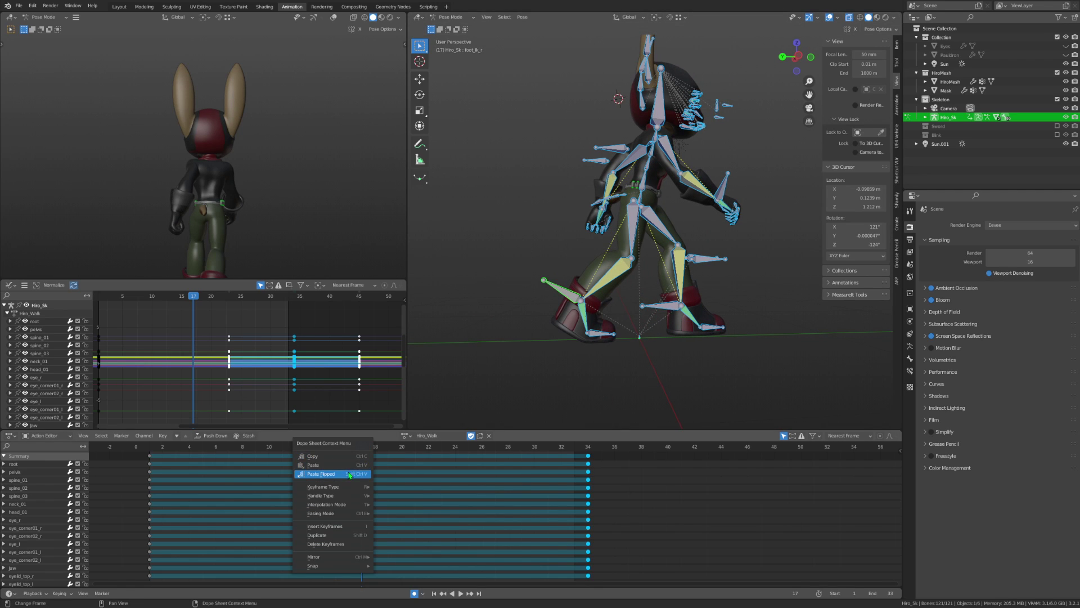
pyautogui.click(349, 475)
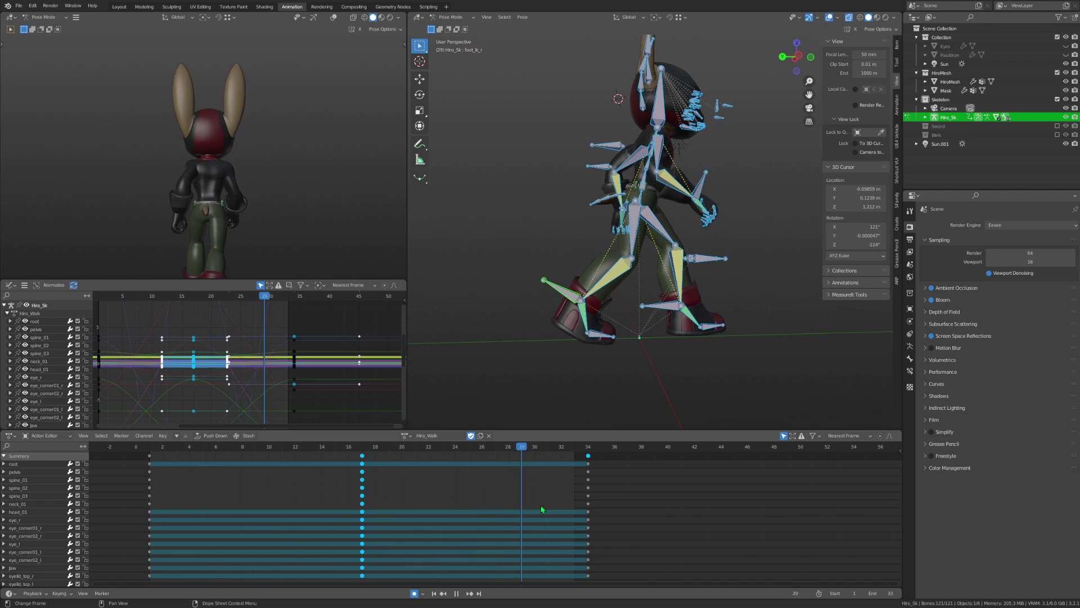
# Select every channel and paste the mirrored pose flipped at frame 17 for all bones.
pyautogui.press('space')
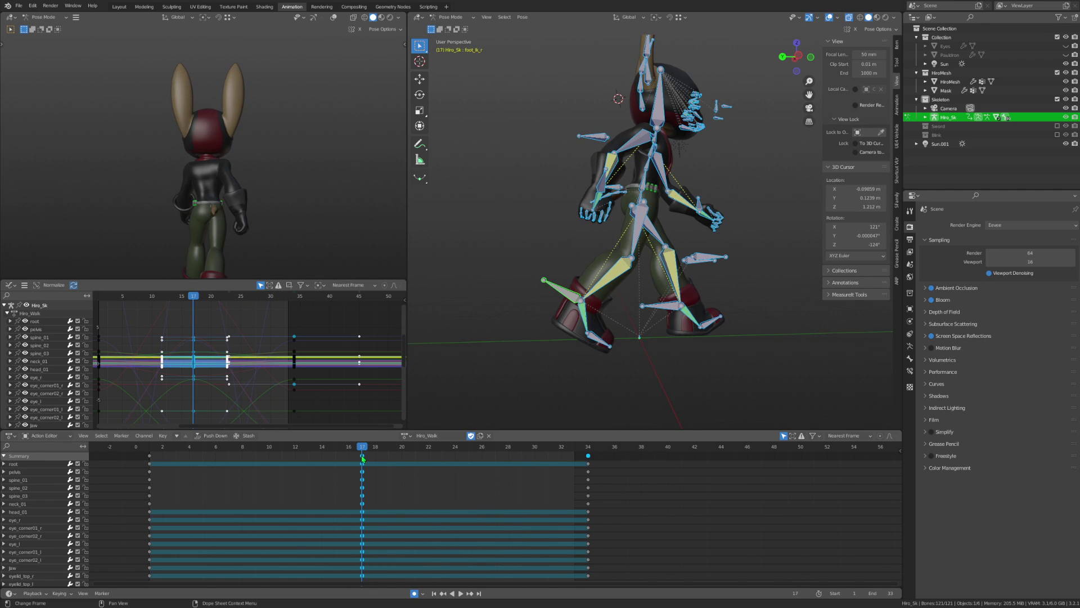
pyautogui.rightClick(363, 458)
pyautogui.click(362, 461)
pyautogui.press('a')
pyautogui.rightClick(367, 456)
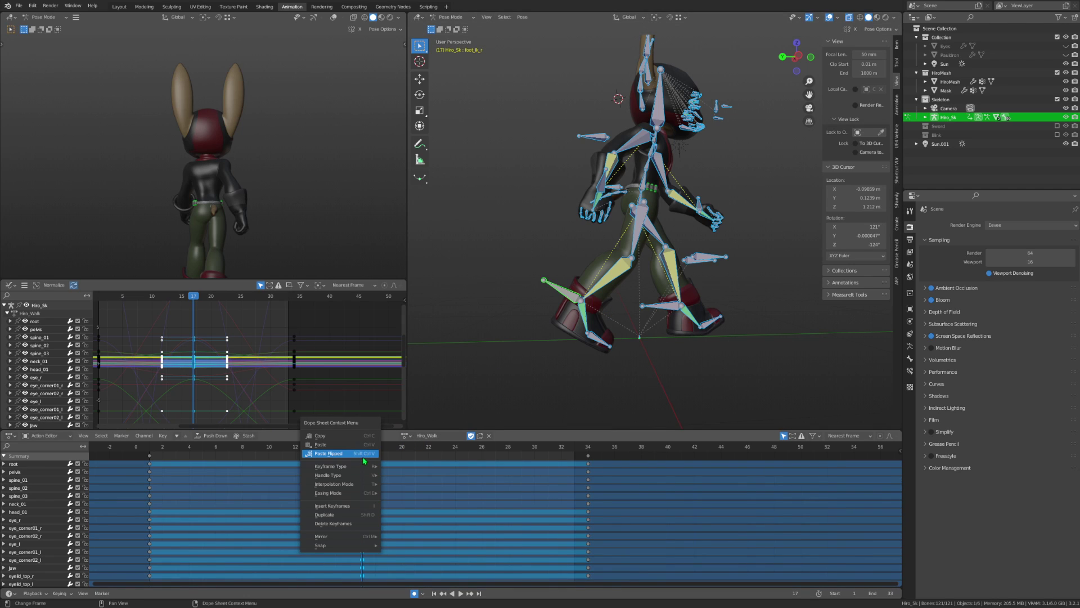
pyautogui.click(363, 456)
# Select both foot IK bones and paste their pose flipped at frame 17.
pyautogui.click(565, 304)
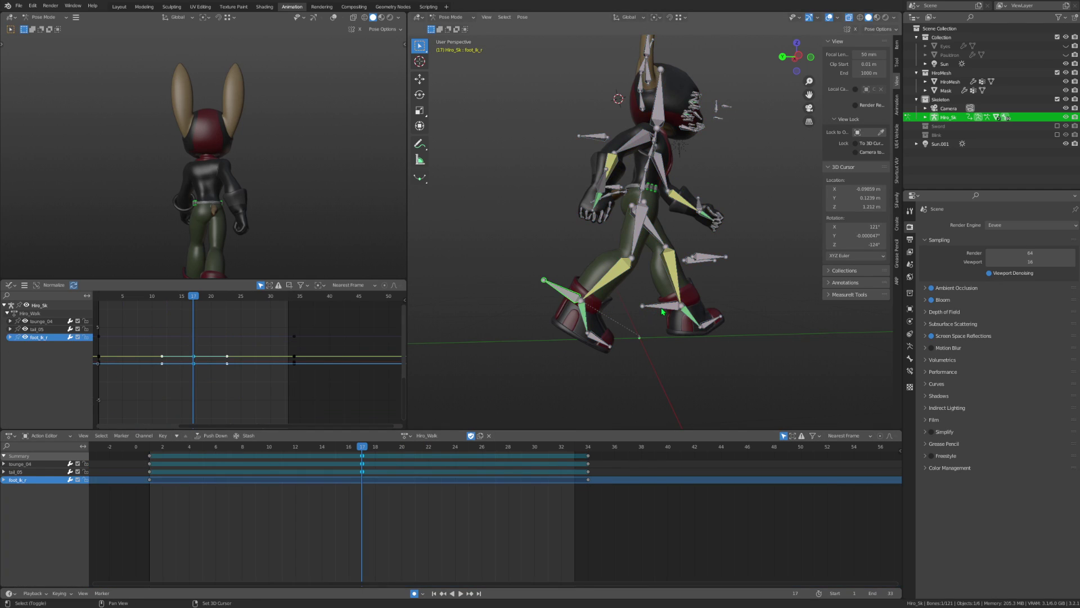
pyautogui.keyDown('shift'); pyautogui.click(643, 305); pyautogui.keyUp('shift')
pyautogui.rightClick(364, 458)
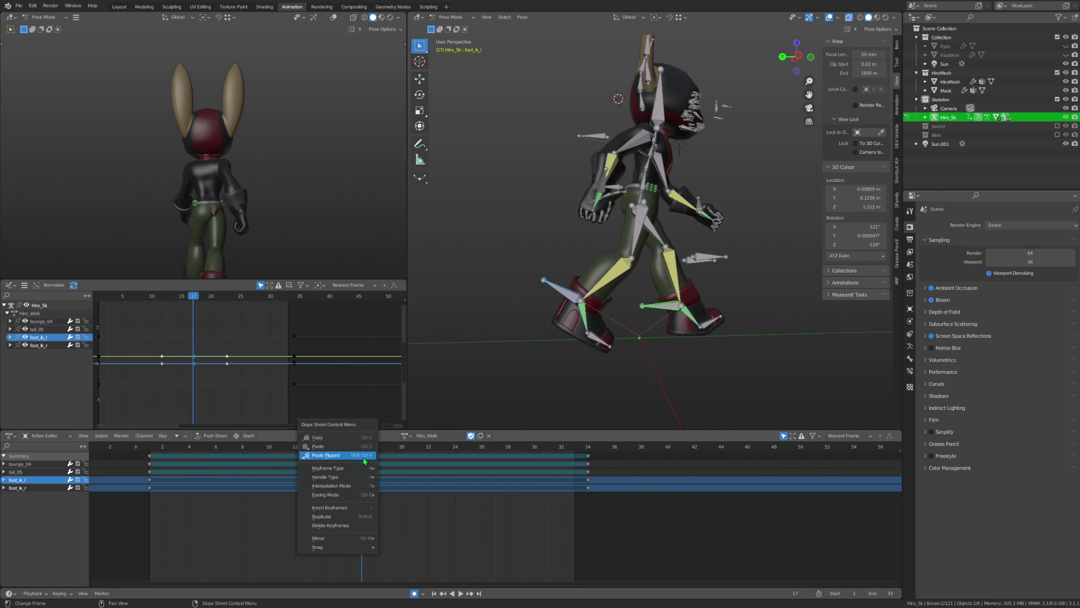
pyautogui.click(364, 460)
pyautogui.moveTo(672, 339)
pyautogui.mouseDown(button='middle')
pyautogui.moveTo(645, 354)
pyautogui.moveTo(544, 364)
pyautogui.mouseUp(button='middle')
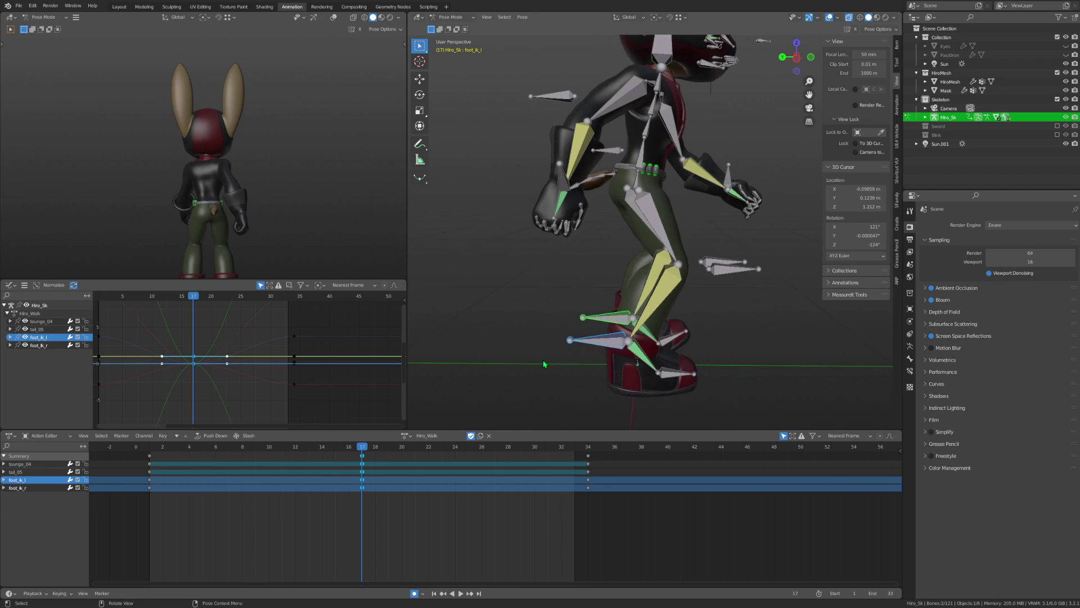
pyautogui.rightClick(368, 451)
pyautogui.click(365, 451)
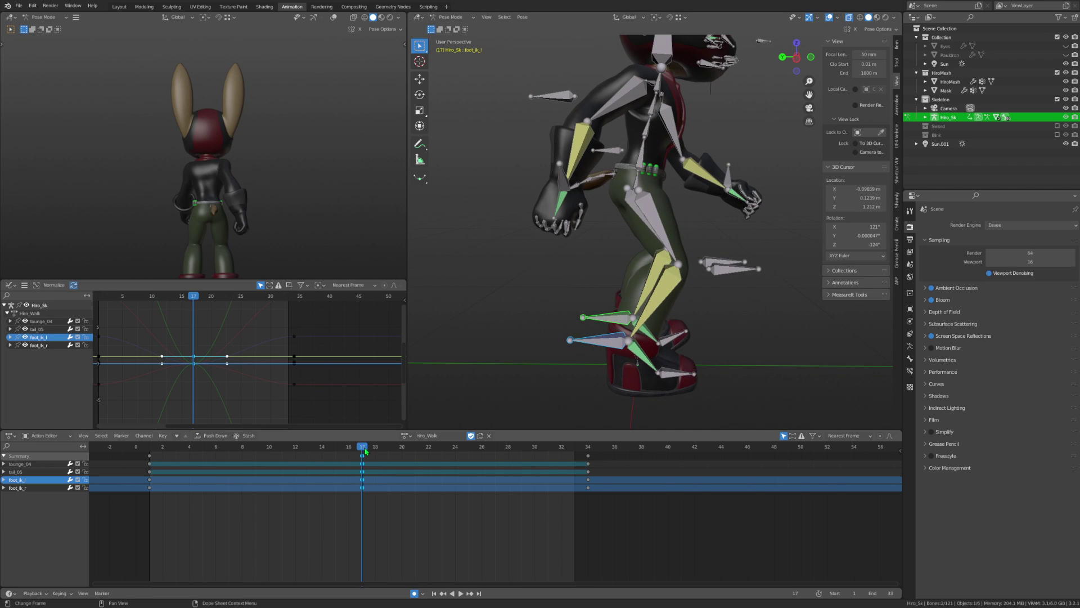
# In side orthographic view, move foot_ik_r forward along Y at frame 17, checking against frame 34.
pyautogui.click(598, 349)
pyautogui.click(796, 62)
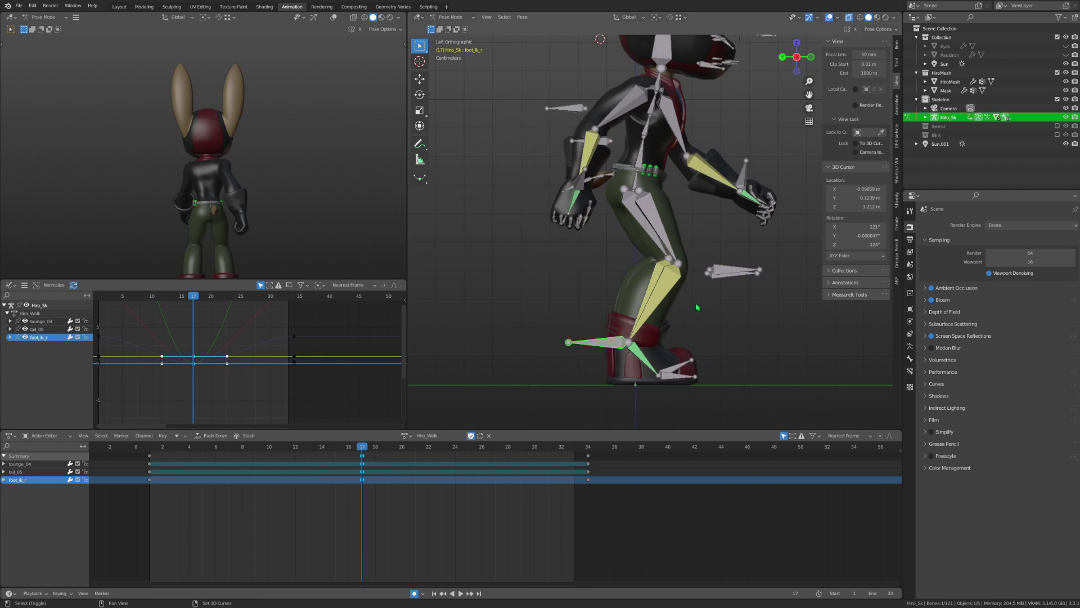
pyautogui.press('space')
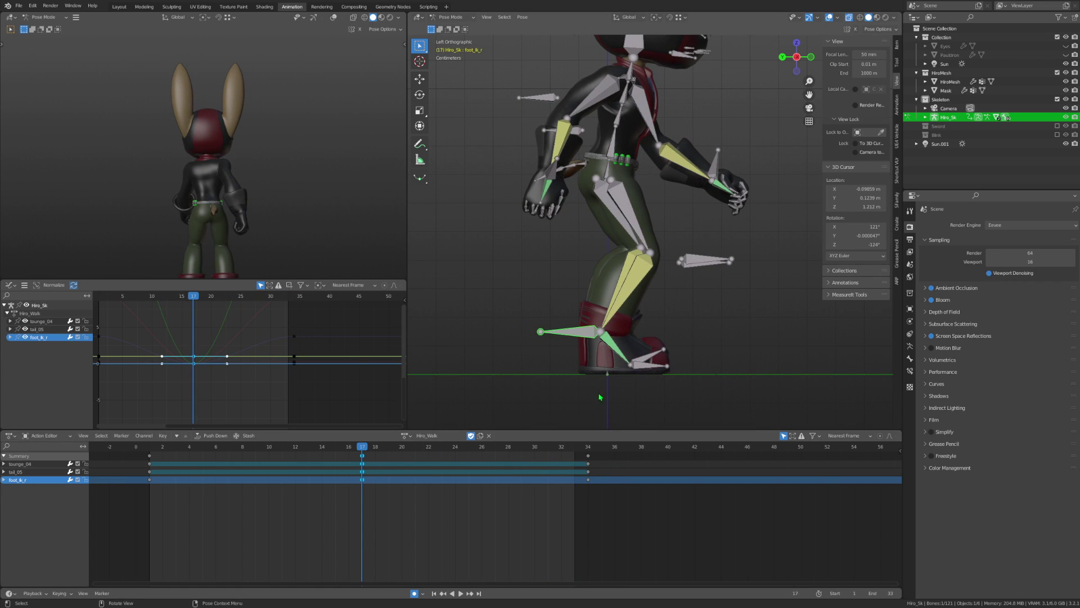
pyautogui.click(587, 451)
pyautogui.click(367, 450)
pyautogui.press('g')
pyautogui.press('y')
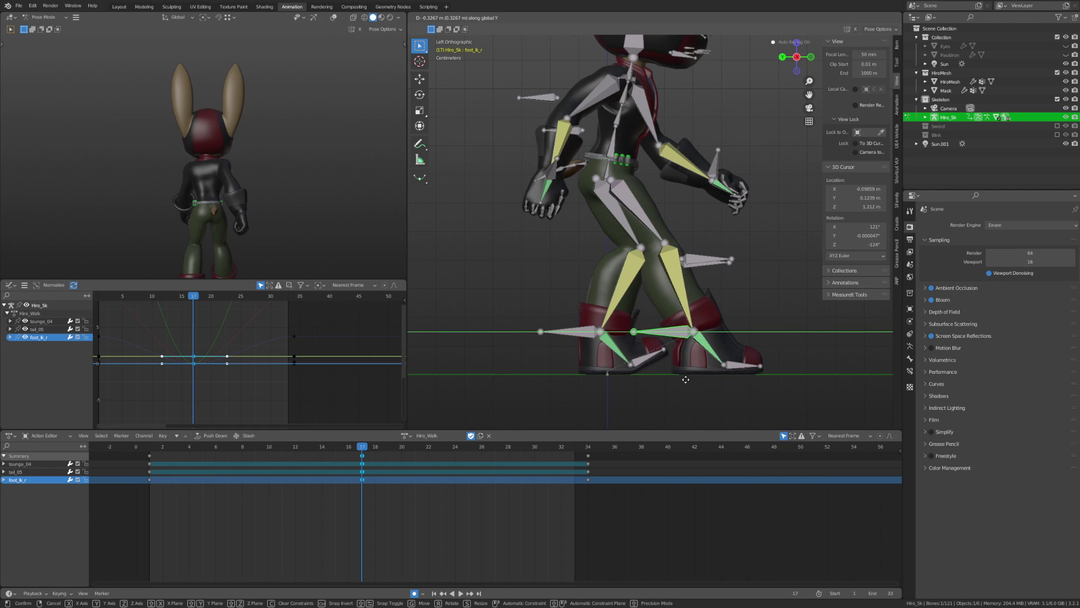
pyautogui.click(682, 381)
pyautogui.click(588, 449)
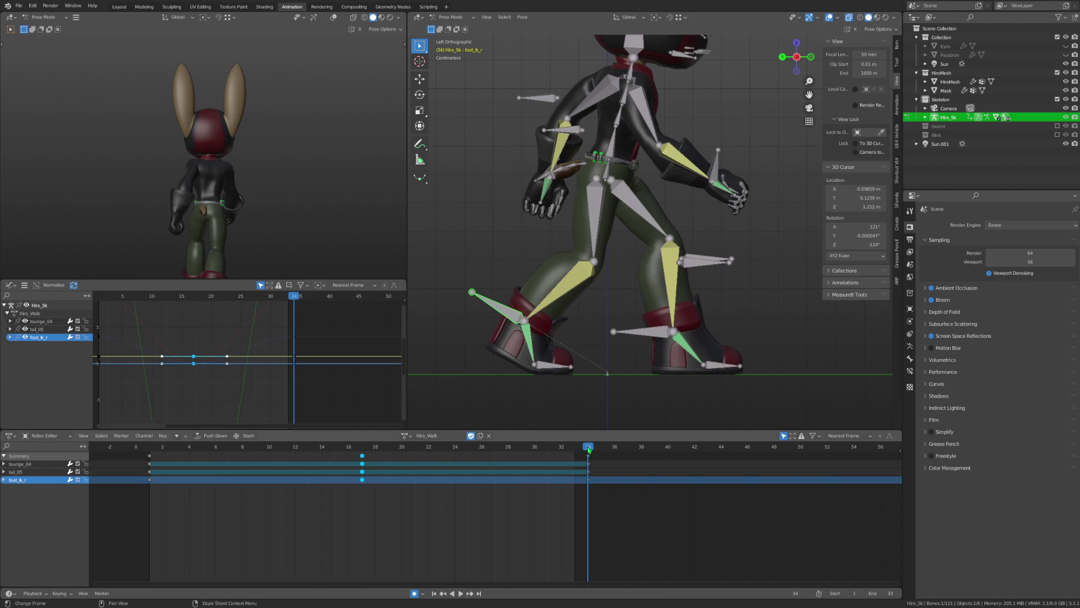
pyautogui.click(363, 450)
# Move foot_ik_l backward along Y at frame 17.
pyautogui.keyDown('shift'); pyautogui.moveTo(627, 349); pyautogui.dragTo(677, 340, button='middle'); pyautogui.keyUp('shift')
pyautogui.click(677, 340)
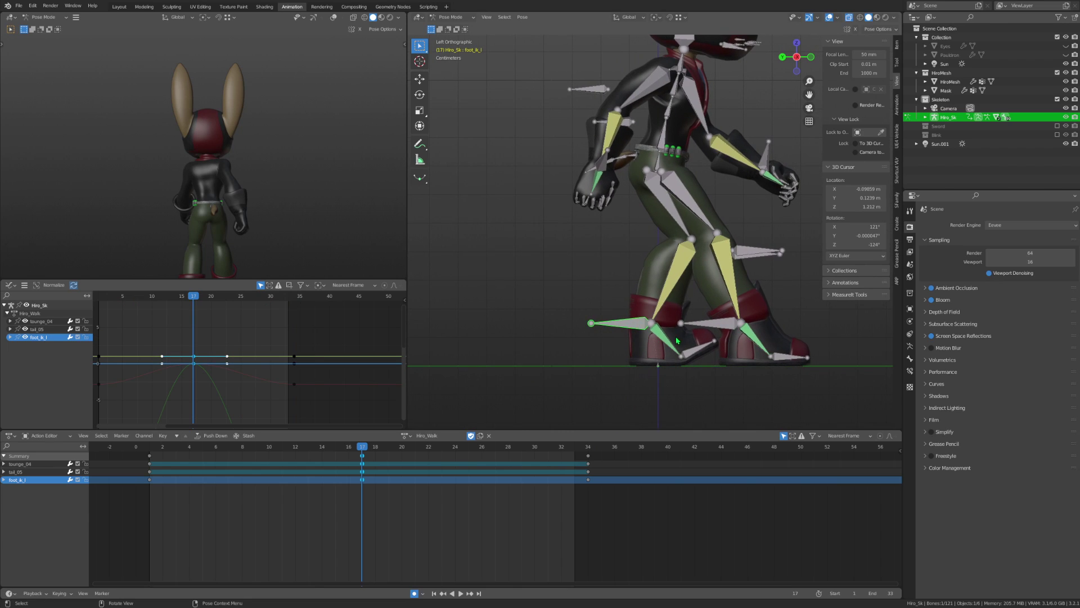
pyautogui.press('g')
pyautogui.press('y')
pyautogui.click(601, 355)
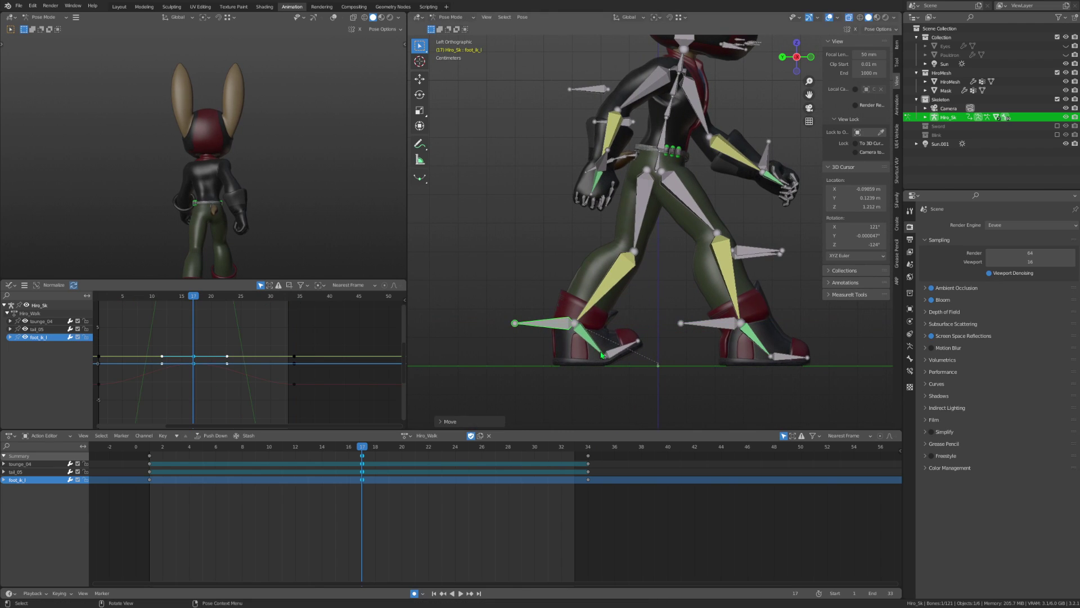
# Raise and tilt foot_ik_l at frame 17 so the trailing foot rolls onto its toes.
pyautogui.click(154, 451)
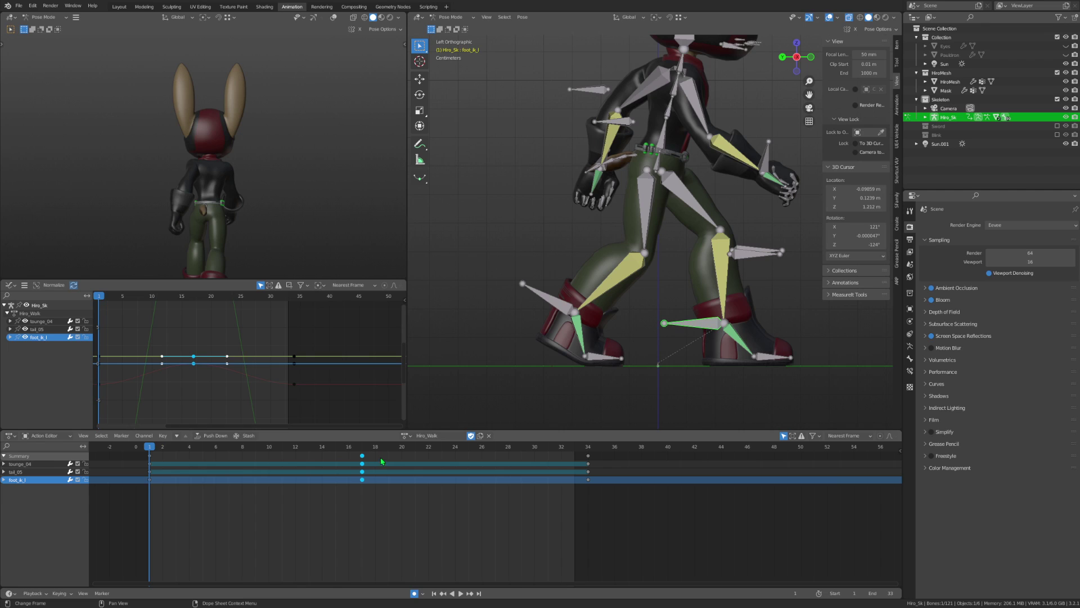
pyautogui.press('space')
pyautogui.click(363, 448)
pyautogui.press('g')
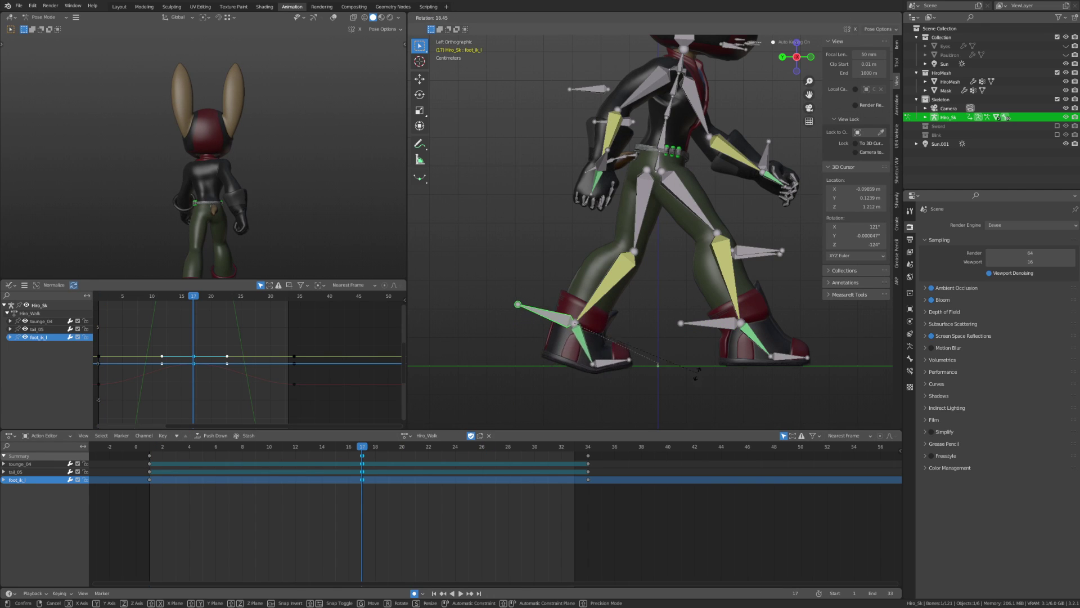
pyautogui.click(675, 403)
pyautogui.press('g')
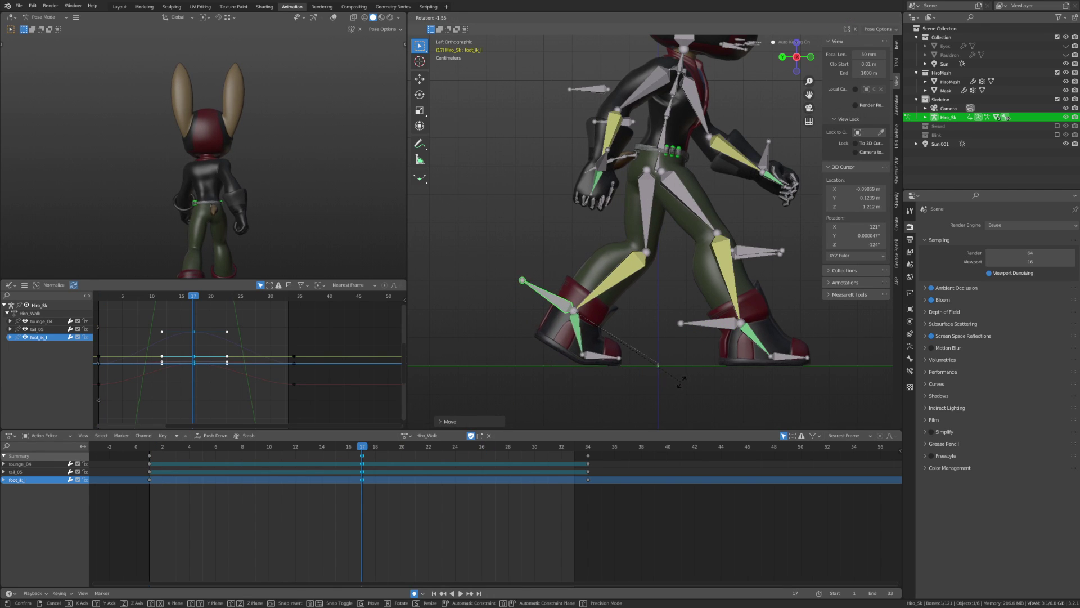
pyautogui.click(685, 385)
pyautogui.keyDown('shift'); pyautogui.moveTo(685, 385); pyautogui.dragTo(682, 401, button='middle'); pyautogui.keyUp('shift')
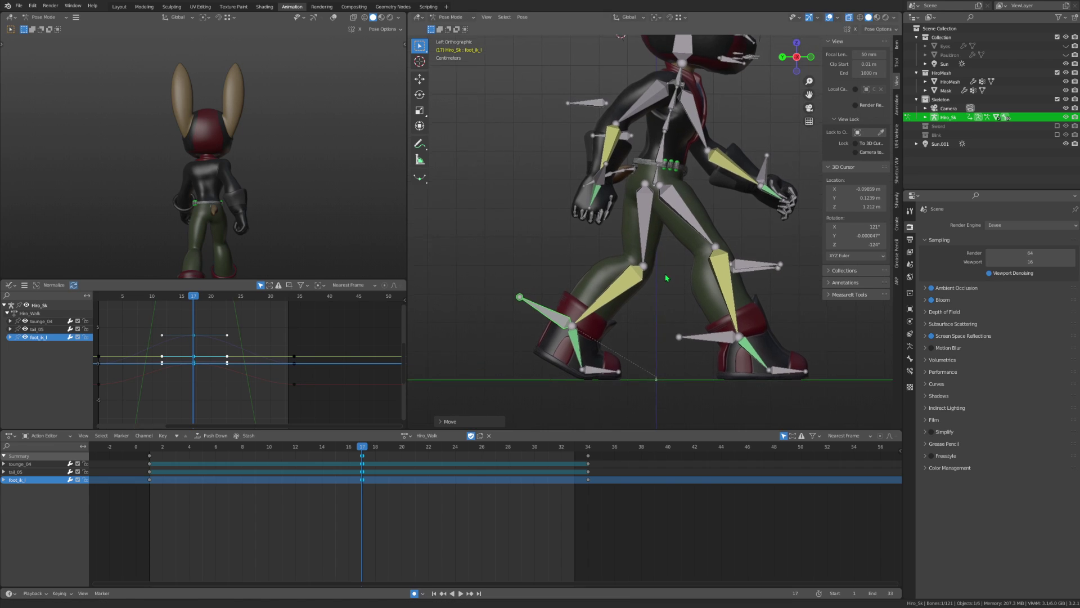
pyautogui.keyDown('shift'); pyautogui.moveTo(653, 264); pyautogui.dragTo(642, 277, button='middle'); pyautogui.keyUp('shift')
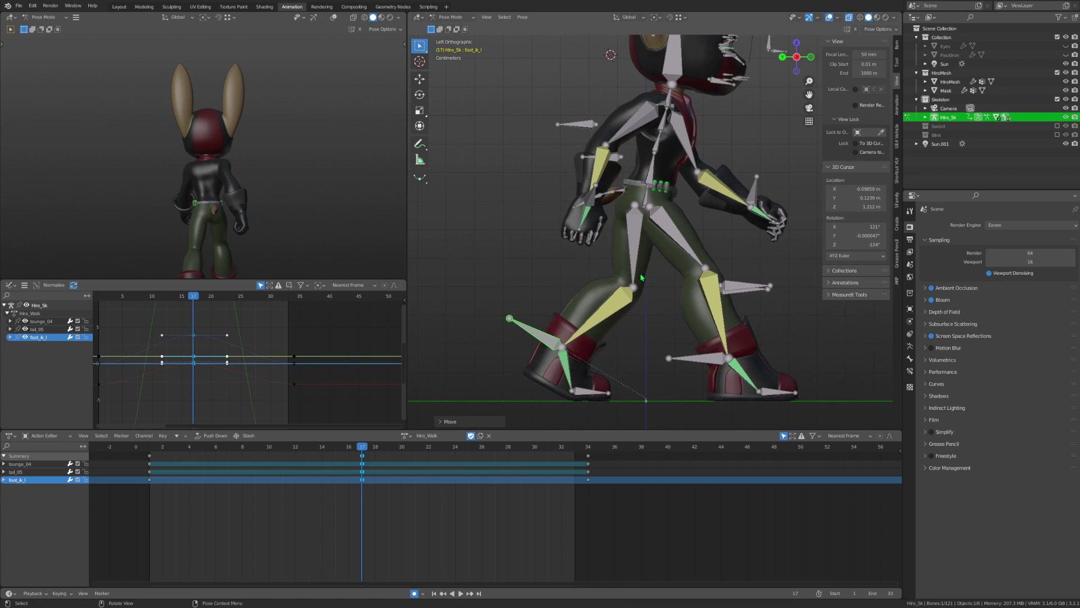
pyautogui.keyDown('shift'); pyautogui.moveTo(647, 207); pyautogui.dragTo(647, 211, button='middle'); pyautogui.keyUp('shift')
pyautogui.click(647, 211)
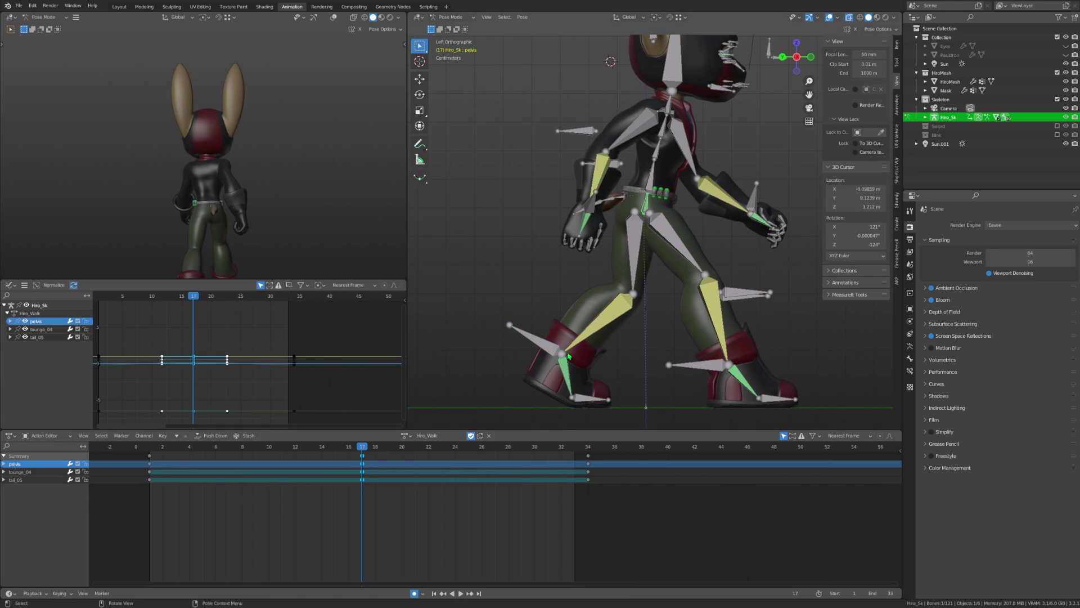
# Raise the pelvis along Z at frame 17 and copy all frame 17 keys.
pyautogui.press('g')
pyautogui.press('z')
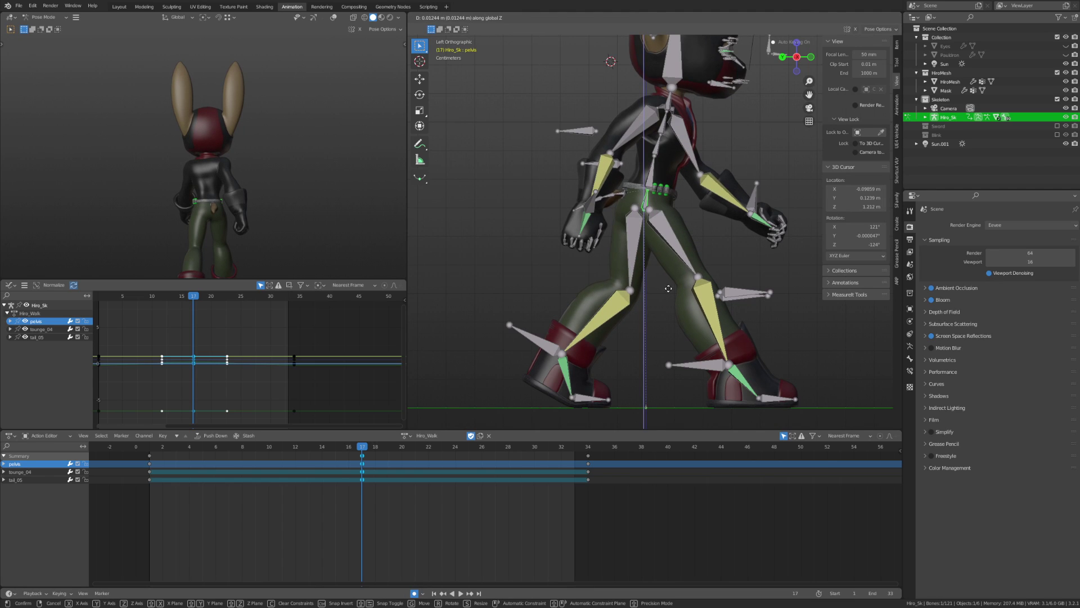
pyautogui.click(669, 288)
pyautogui.moveTo(401, 512); pyautogui.dragTo(349, 459)
pyautogui.rightClick(344, 441)
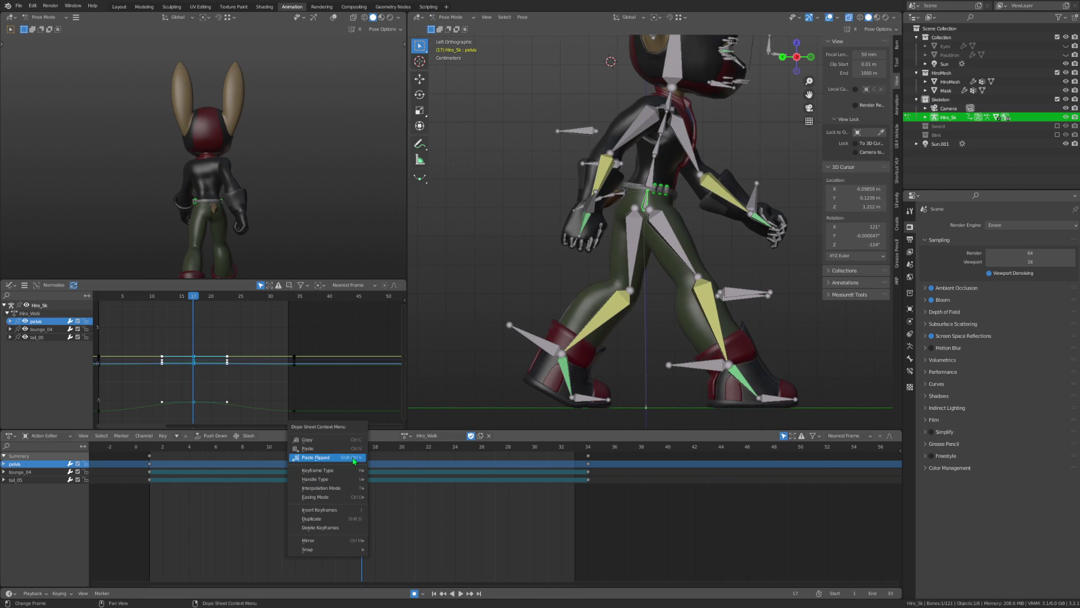
pyautogui.click(343, 441)
# Paste the frame 17 pose flipped at frame 1, then move those keys to the cycle's end.
pyautogui.click(149, 447)
pyautogui.rightClick(143, 464)
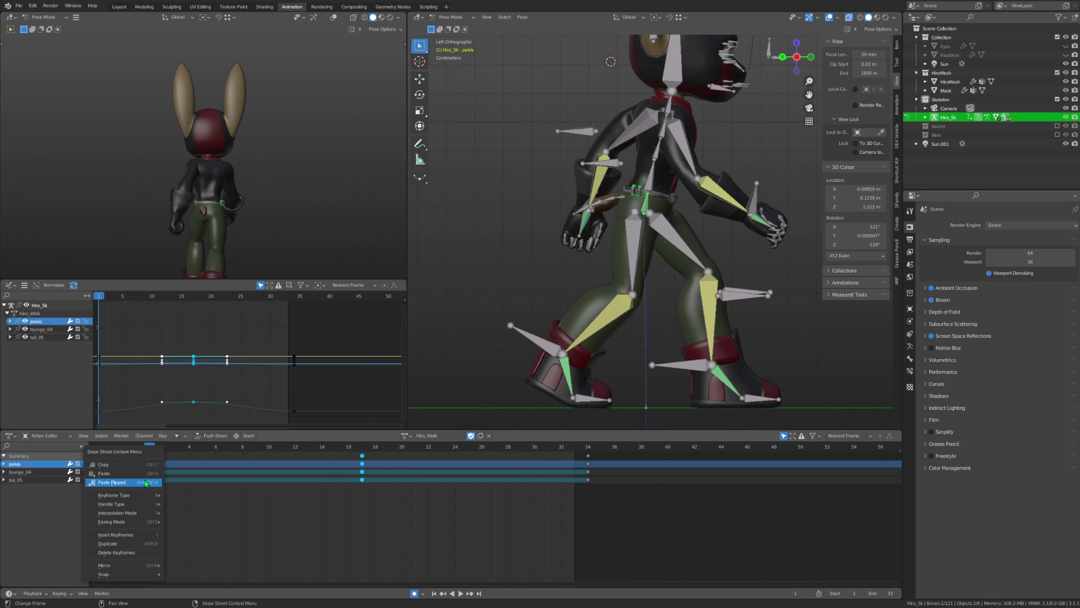
pyautogui.click(146, 482)
pyautogui.moveTo(203, 503); pyautogui.dragTo(113, 454)
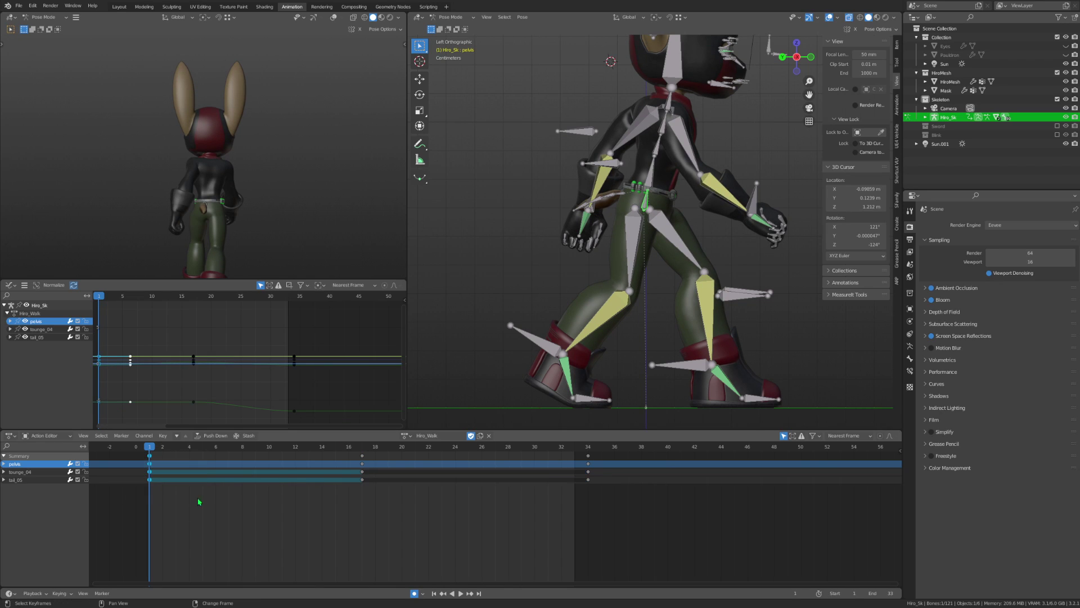
pyautogui.press('g')
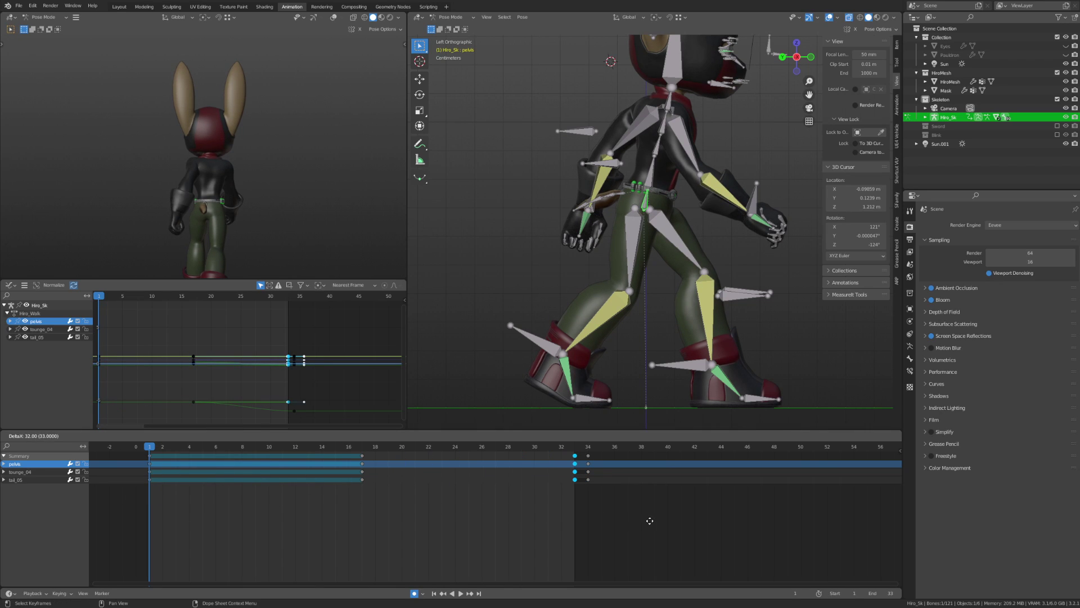
pyautogui.click(655, 520)
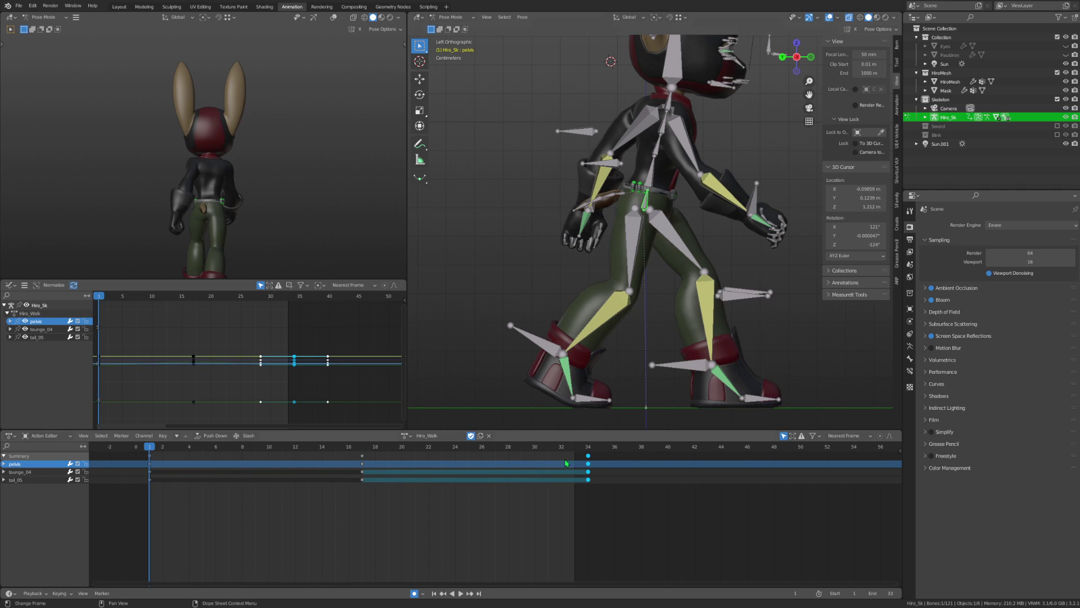
pyautogui.click(460, 593)
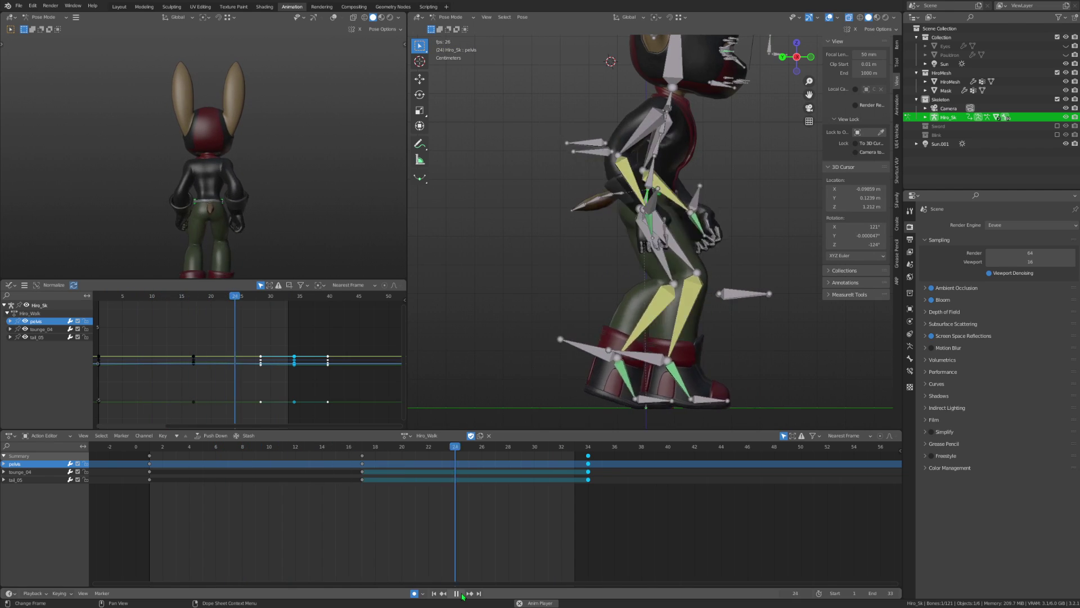
pyautogui.press('space')
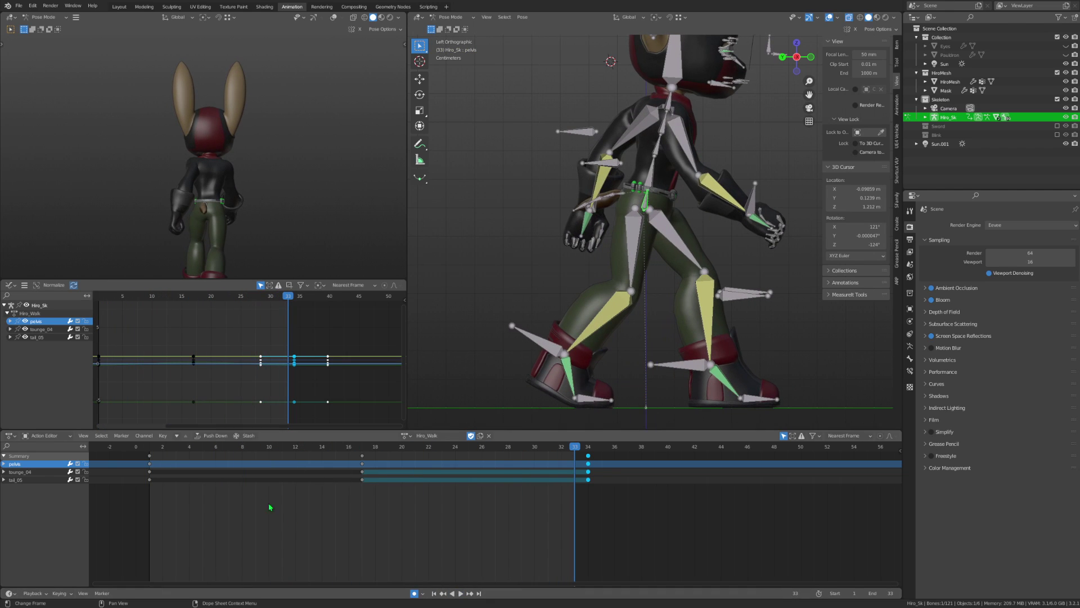
# Rotate foot_ik_r upward at frame 9 to lift the right foot into its passing swing.
pyautogui.moveTo(238, 450)
pyautogui.mouseDown()
pyautogui.moveTo(255, 451)
pyautogui.moveTo(203, 451)
pyautogui.moveTo(229, 454)
pyautogui.moveTo(254, 469)
pyautogui.moveTo(229, 471)
pyautogui.moveTo(247, 473)
pyautogui.mouseUp()
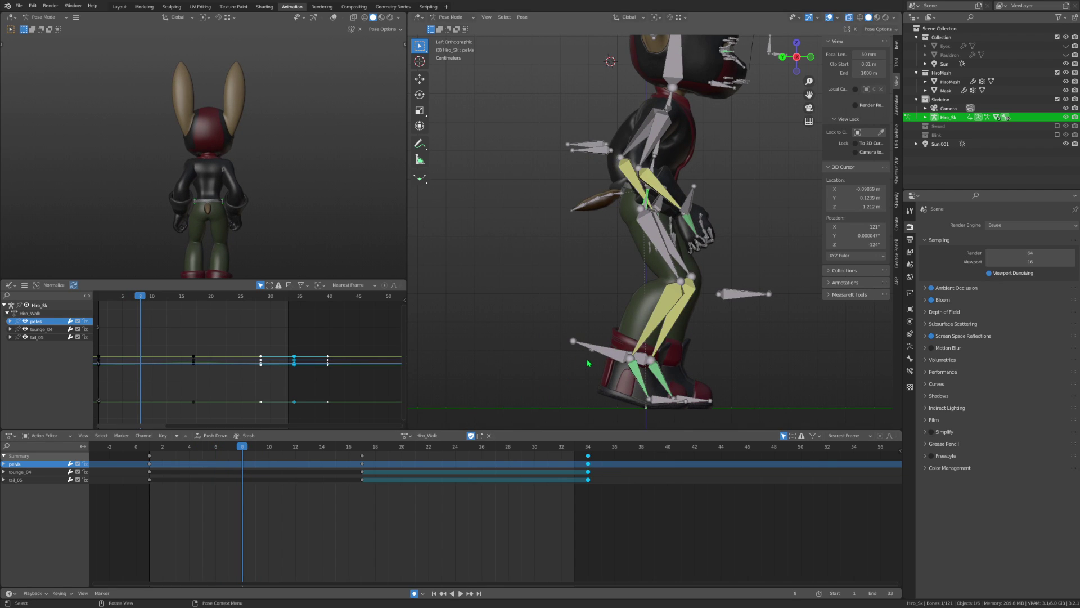
pyautogui.moveTo(588, 363); pyautogui.dragTo(568, 326)
pyautogui.press('r')
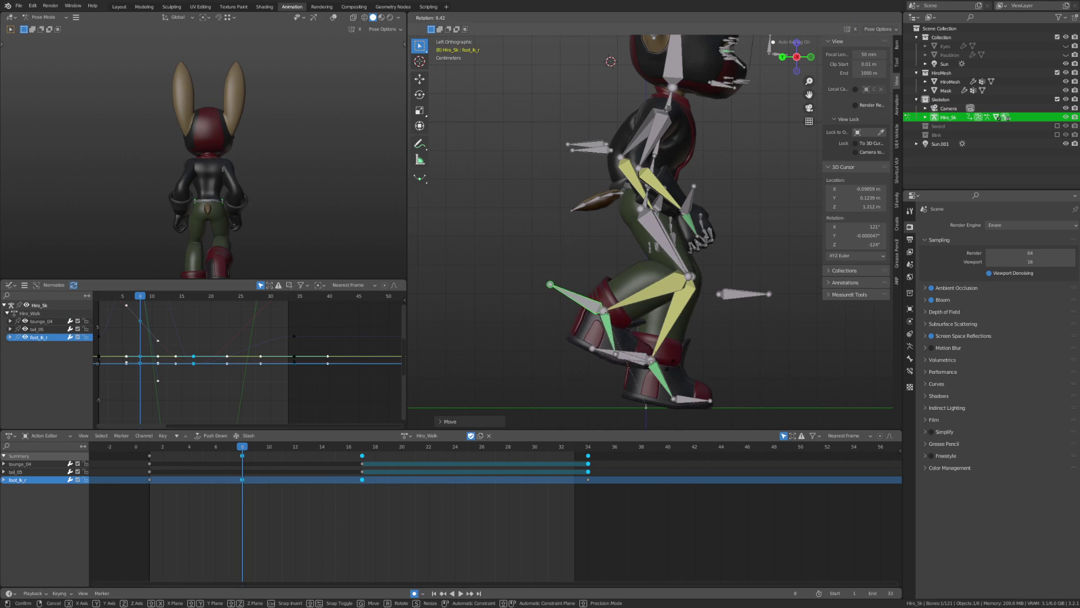
pyautogui.click(576, 422)
pyautogui.click(570, 368)
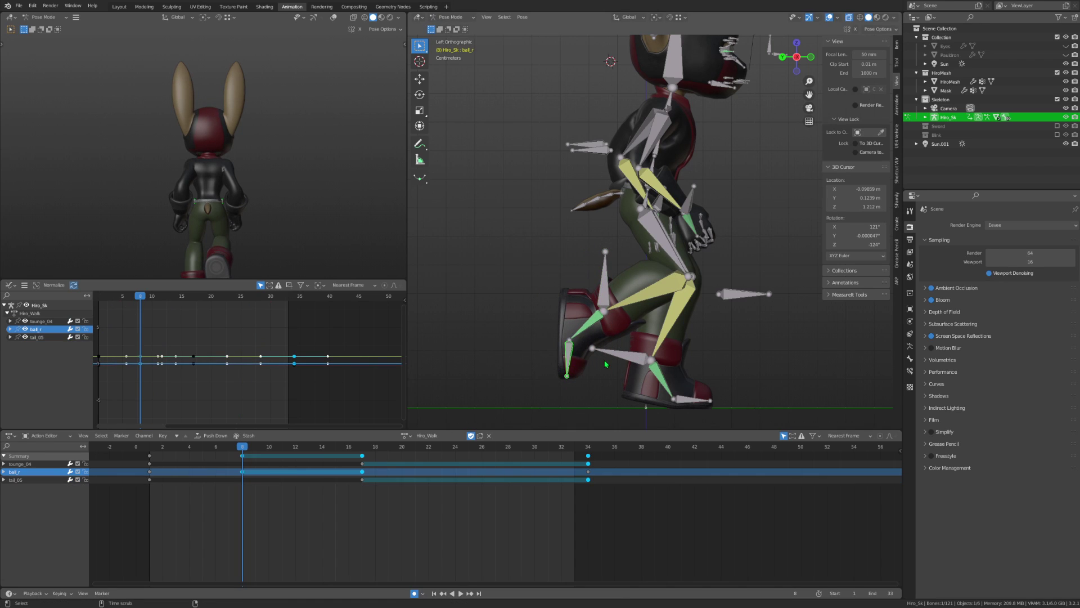
pyautogui.click(610, 309)
# Move foot_ik_r back and up, then clear foot_ik_l rotation for a flatter pose at frame 8.
pyautogui.press('g')
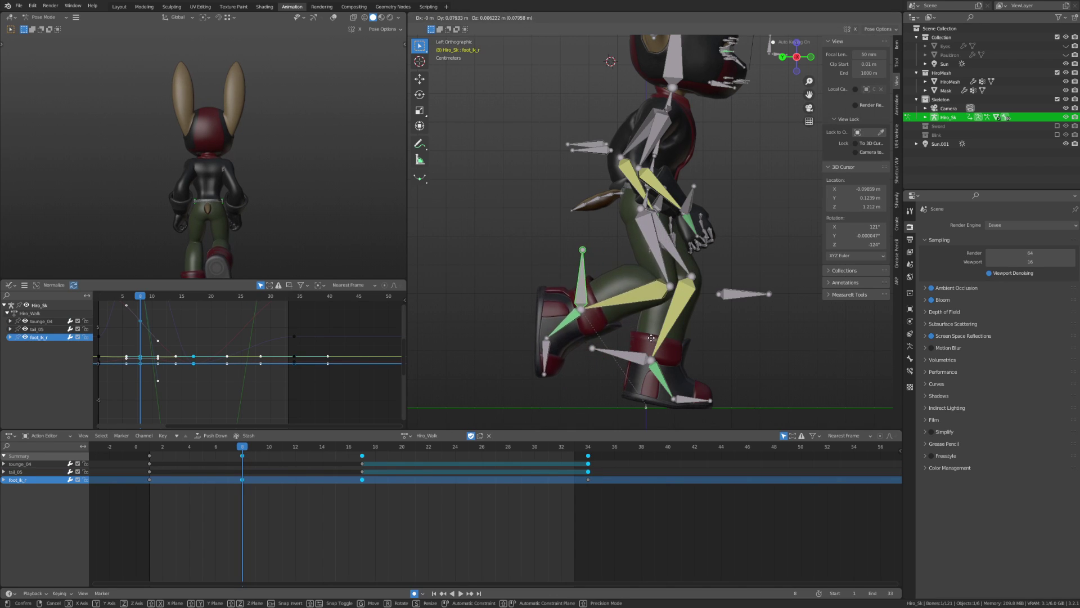
pyautogui.click(649, 340)
pyautogui.moveTo(239, 452)
pyautogui.mouseDown()
pyautogui.moveTo(188, 453)
pyautogui.moveTo(289, 461)
pyautogui.moveTo(323, 478)
pyautogui.moveTo(189, 485)
pyautogui.moveTo(249, 494)
pyautogui.mouseUp()
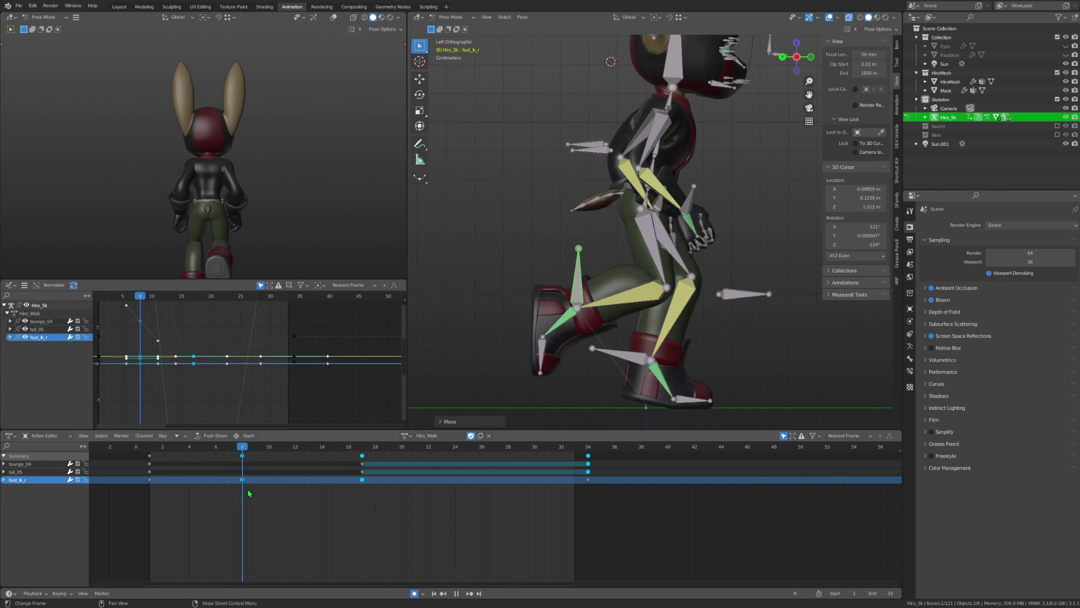
pyautogui.click(709, 406)
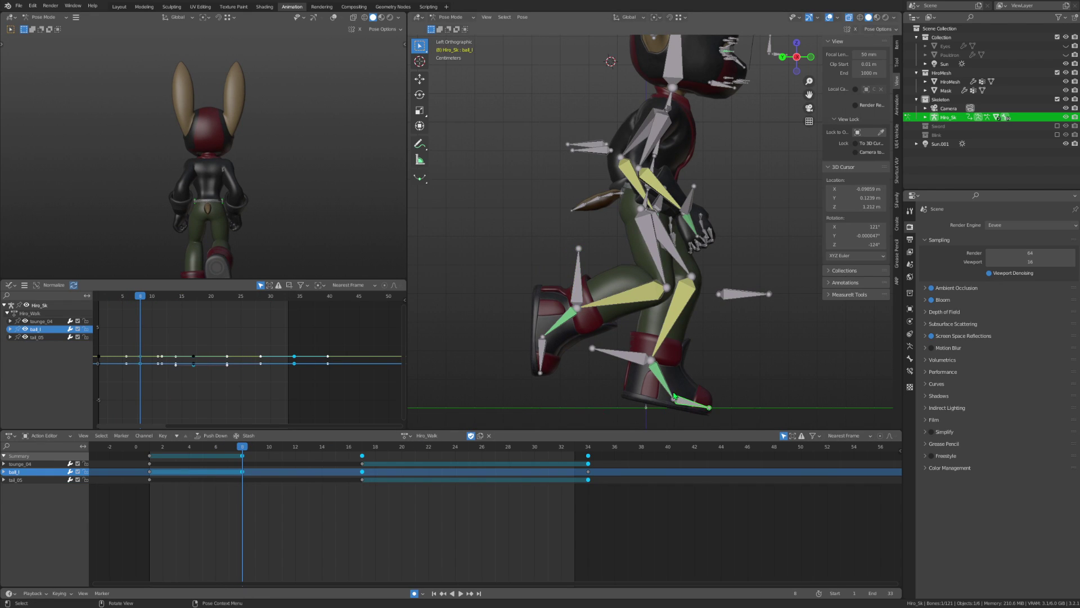
pyautogui.click(657, 381)
pyautogui.hotkey('alt', 'r')
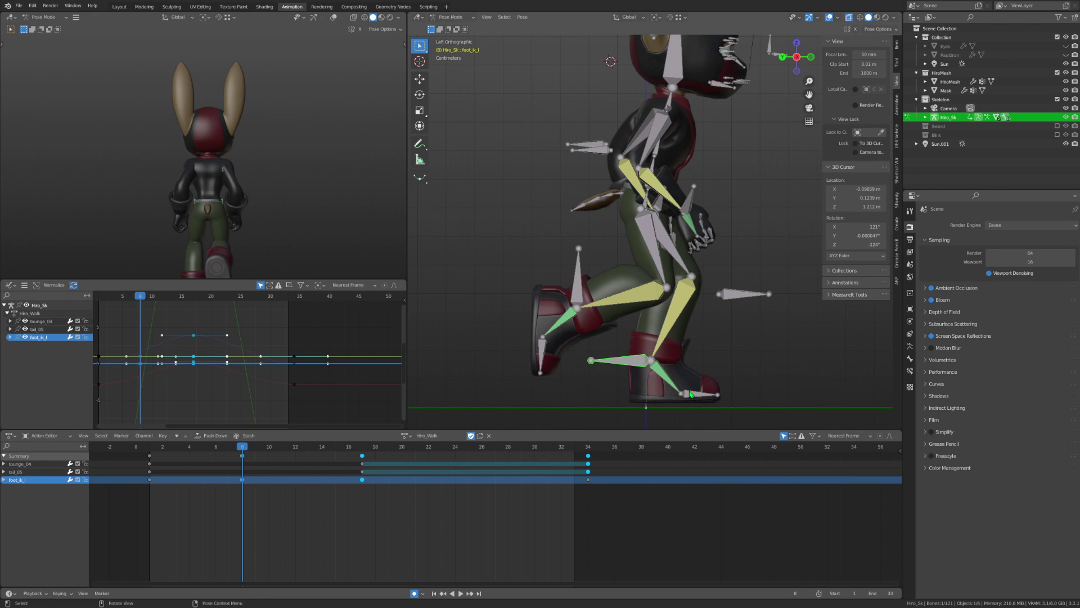
# Review the walk from a front view, scrubbing through the early frames.
pyautogui.press('g')
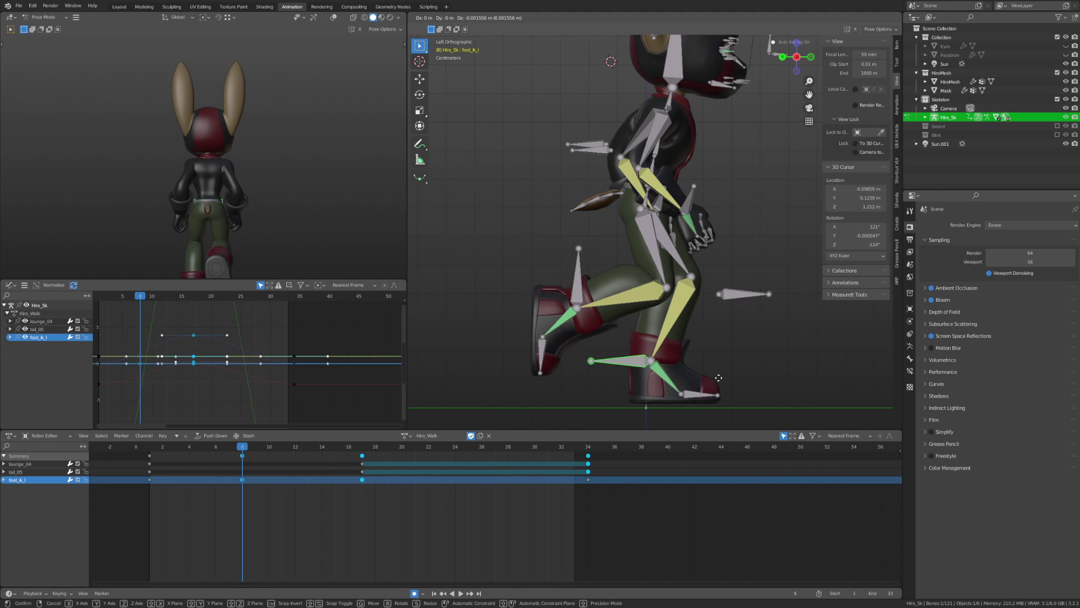
pyautogui.rightClick(720, 382)
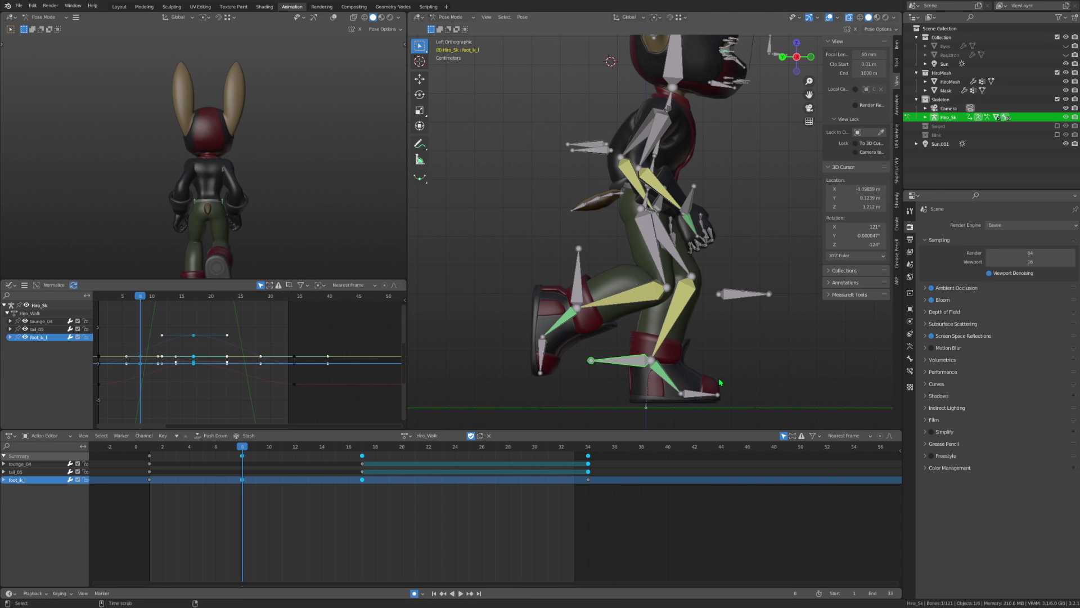
pyautogui.moveTo(721, 382); pyautogui.dragTo(623, 377, button='middle')
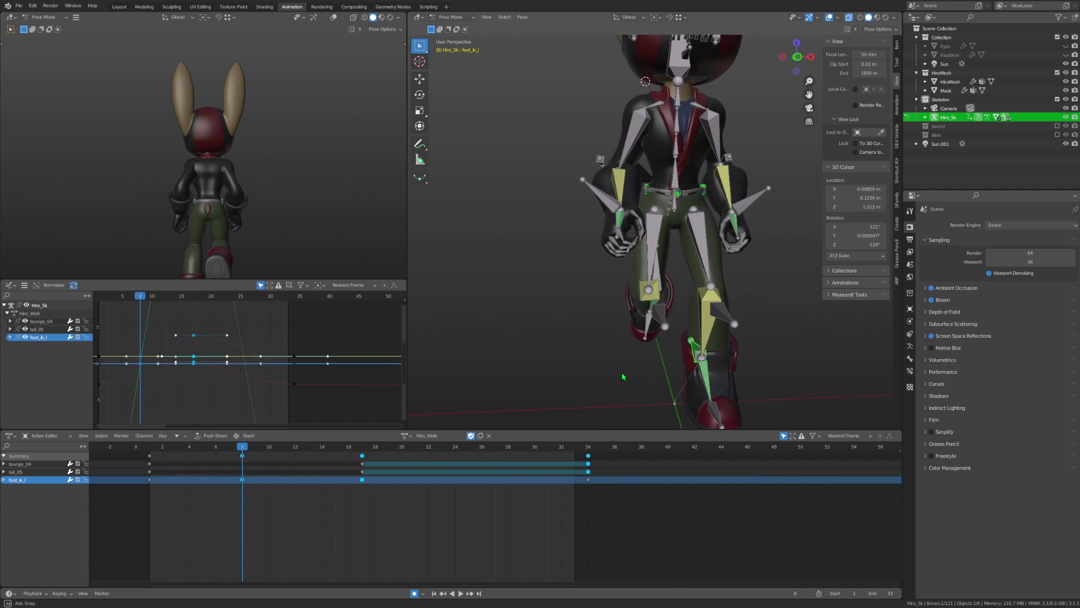
pyautogui.press('space')
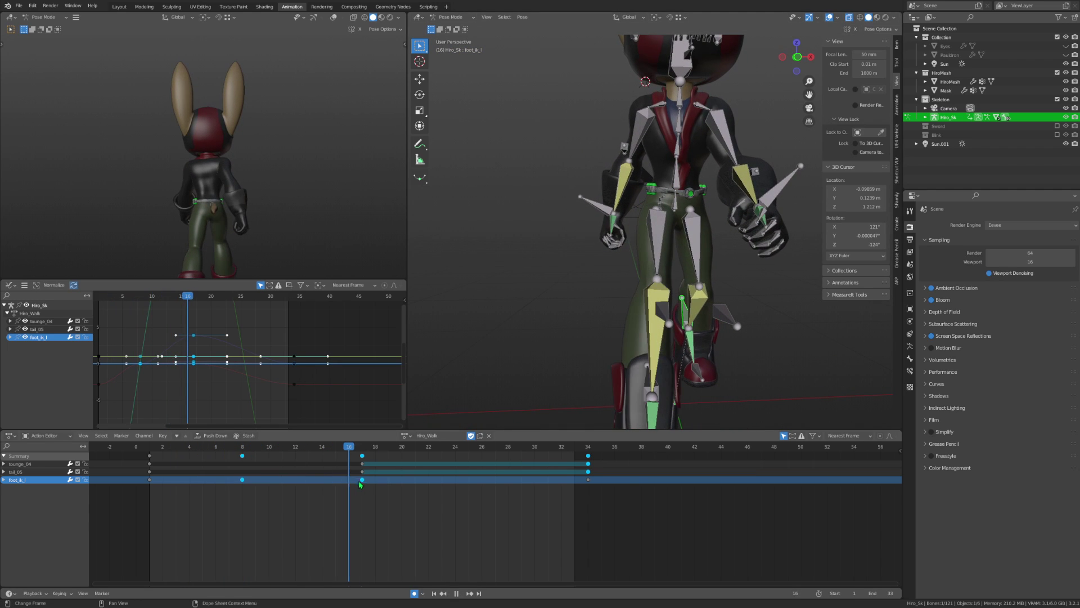
pyautogui.moveTo(313, 490); pyautogui.dragTo(275, 498)
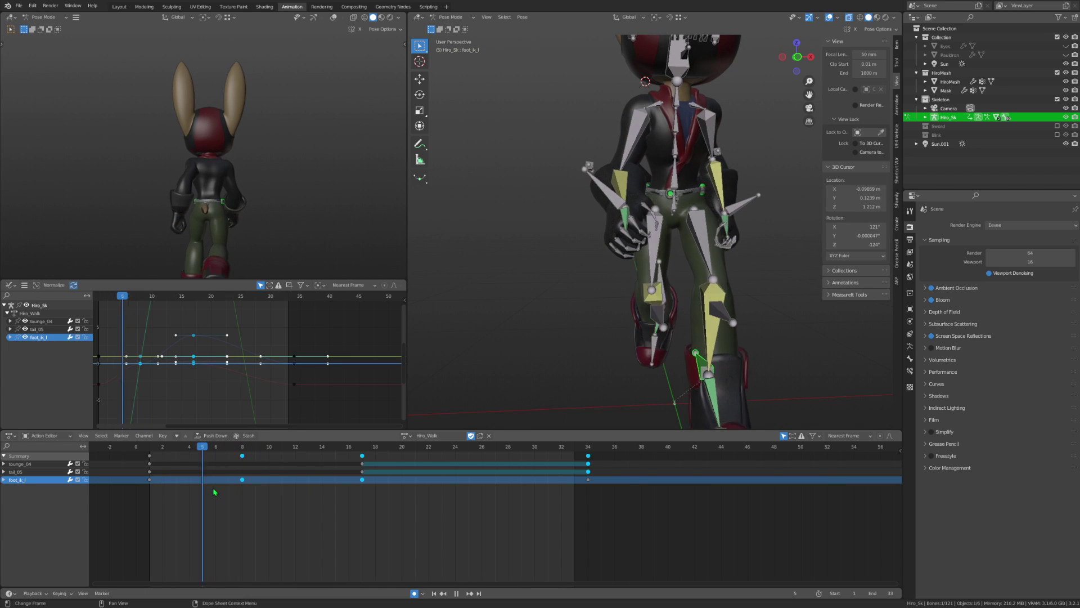
pyautogui.moveTo(276, 497)
pyautogui.mouseDown()
pyautogui.moveTo(203, 510)
pyautogui.moveTo(251, 514)
pyautogui.moveTo(241, 514)
pyautogui.mouseUp()
# Shift foot_ik_l sideways along X at frame 8 and play back to check.
pyautogui.moveTo(611, 390); pyautogui.dragTo(653, 360, button='middle')
pyautogui.press('g')
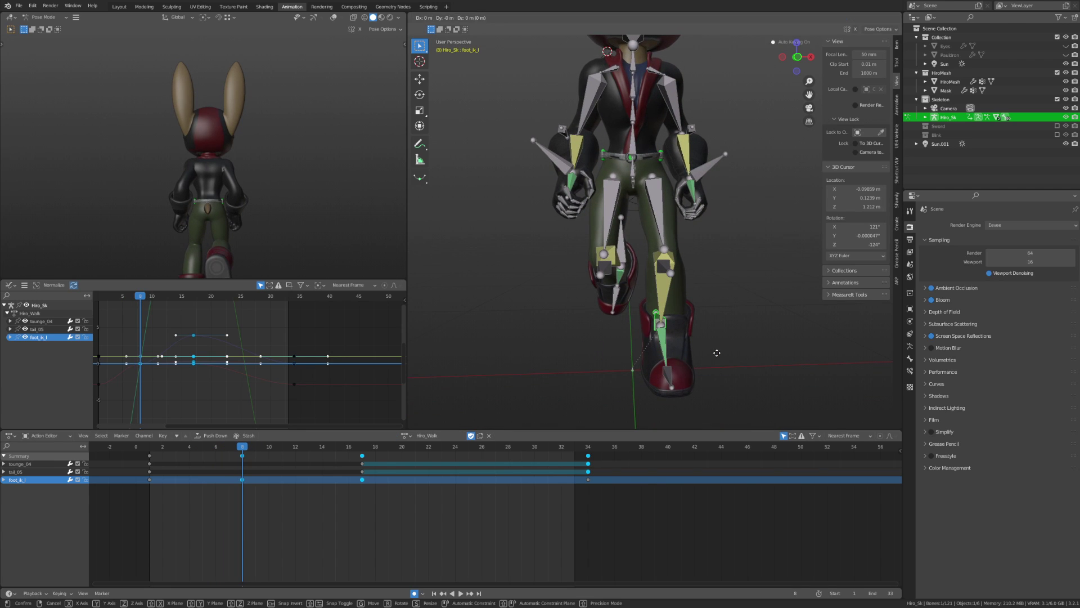
pyautogui.press('x')
pyautogui.click(710, 355)
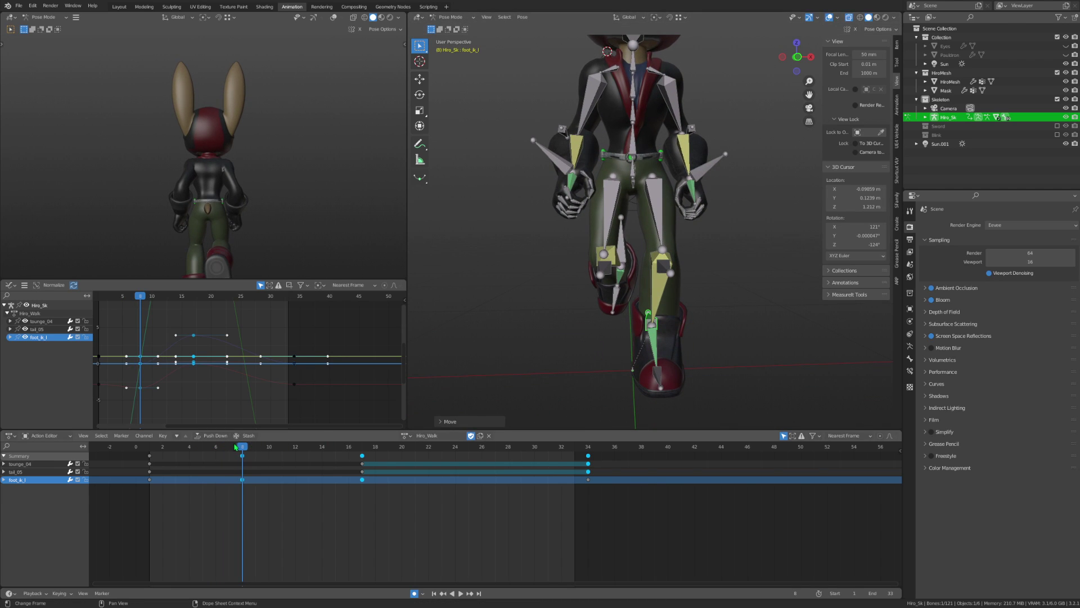
pyautogui.press('space')
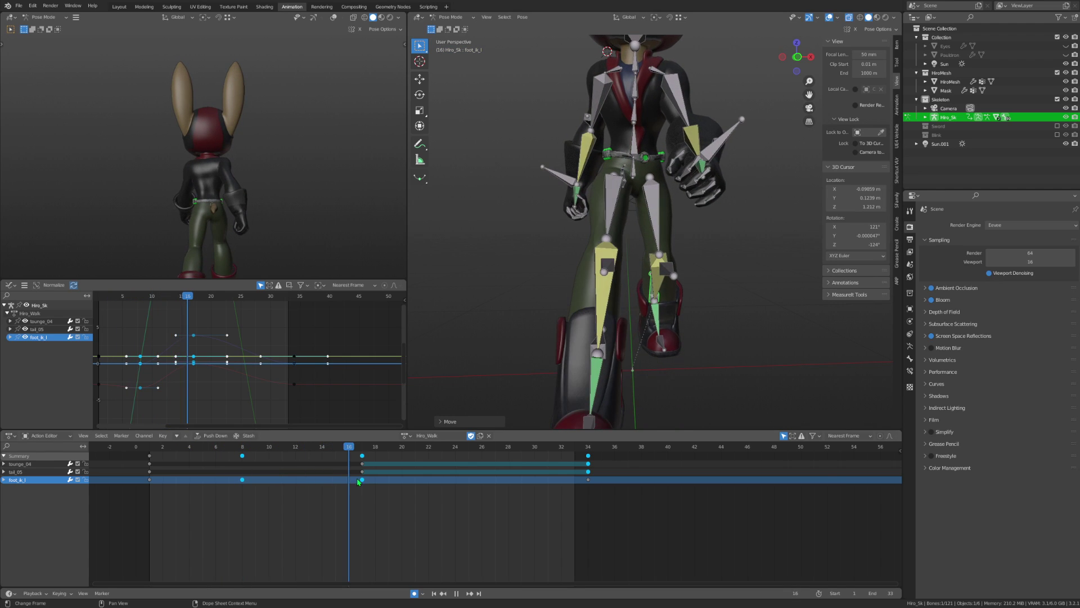
# Shift foot_ik_l sideways along X at frame 17.
pyautogui.press('g')
pyautogui.press('x')
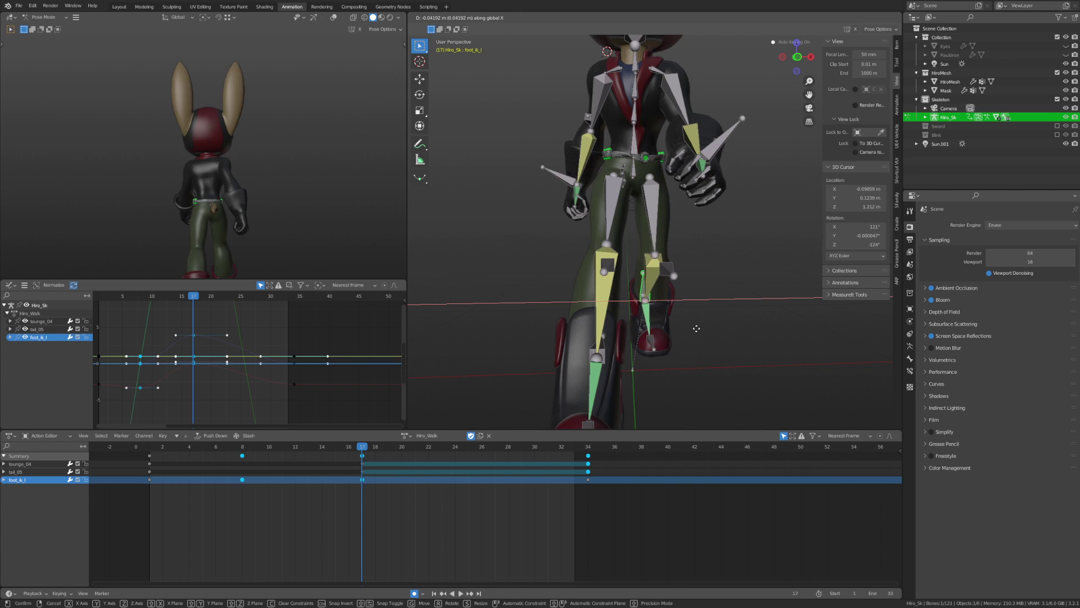
pyautogui.click(694, 329)
pyautogui.moveTo(361, 448)
pyautogui.mouseDown()
pyautogui.moveTo(203, 457)
pyautogui.moveTo(282, 466)
pyautogui.moveTo(136, 467)
pyautogui.moveTo(242, 470)
pyautogui.moveTo(340, 490)
pyautogui.moveTo(322, 490)
pyautogui.mouseUp()
# In left side view, rotate and reposition foot_ik_r at frame 14.
pyautogui.click(782, 57)
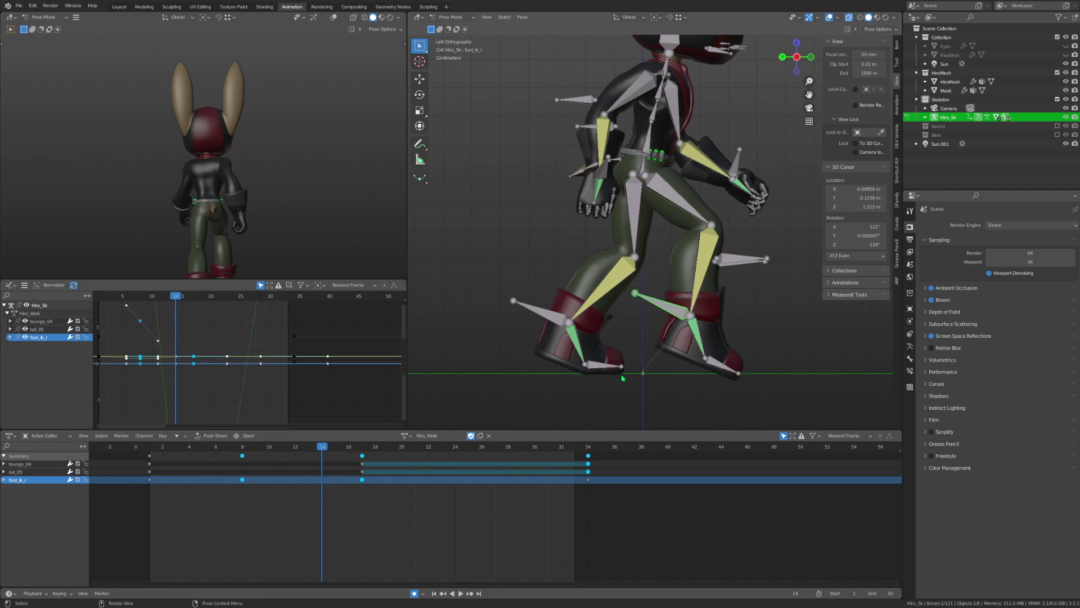
pyautogui.press('r')
pyautogui.click(763, 284)
pyautogui.press('g')
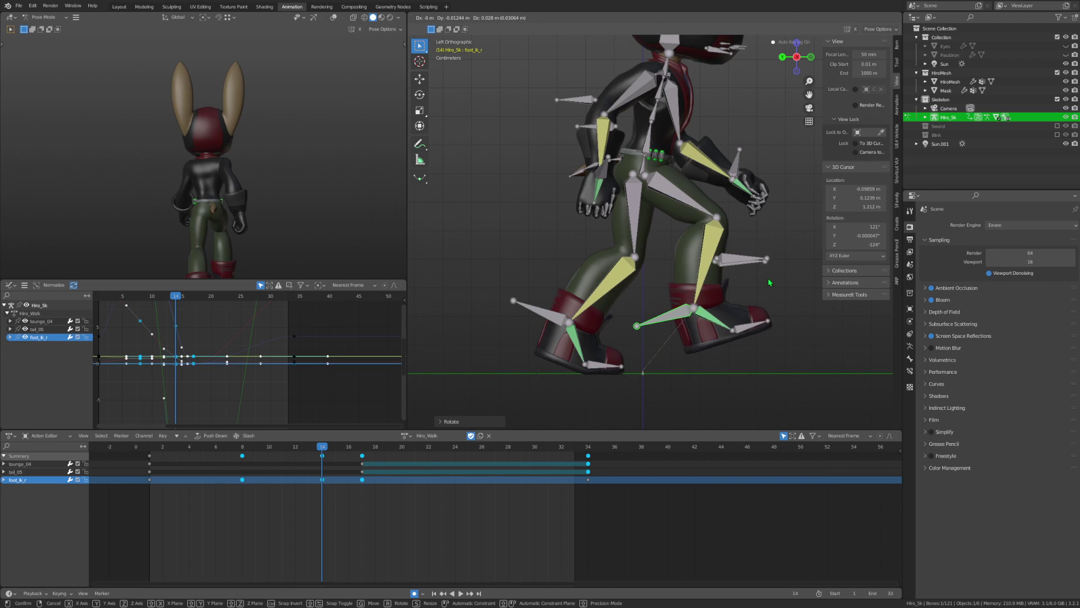
pyautogui.click(769, 283)
pyautogui.moveTo(325, 452)
pyautogui.mouseDown()
pyautogui.moveTo(241, 485)
pyautogui.moveTo(387, 511)
pyautogui.mouseUp()
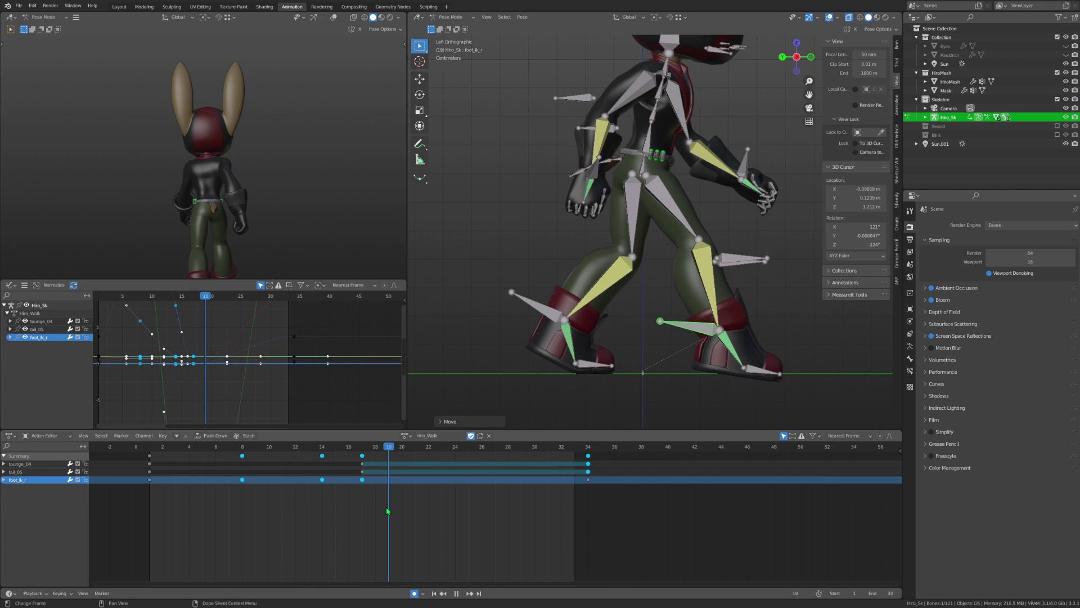
# Clear foot_ik_r rotation at frame 19 so the right foot lies flat on the ground.
pyautogui.hotkey('alt', 'r')
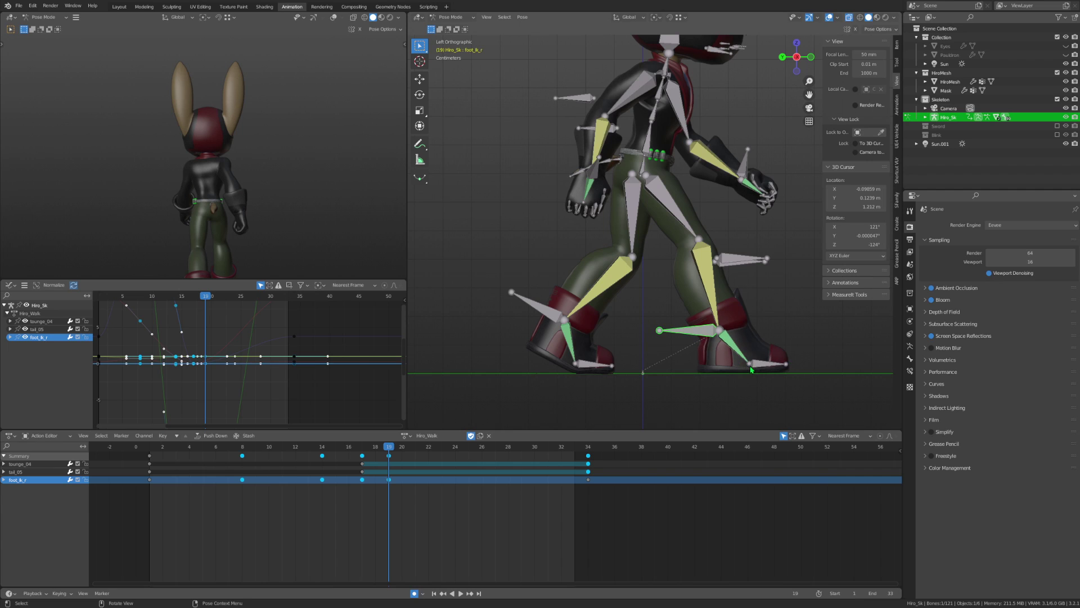
pyautogui.press('space')
pyautogui.moveTo(409, 459); pyautogui.dragTo(453, 469)
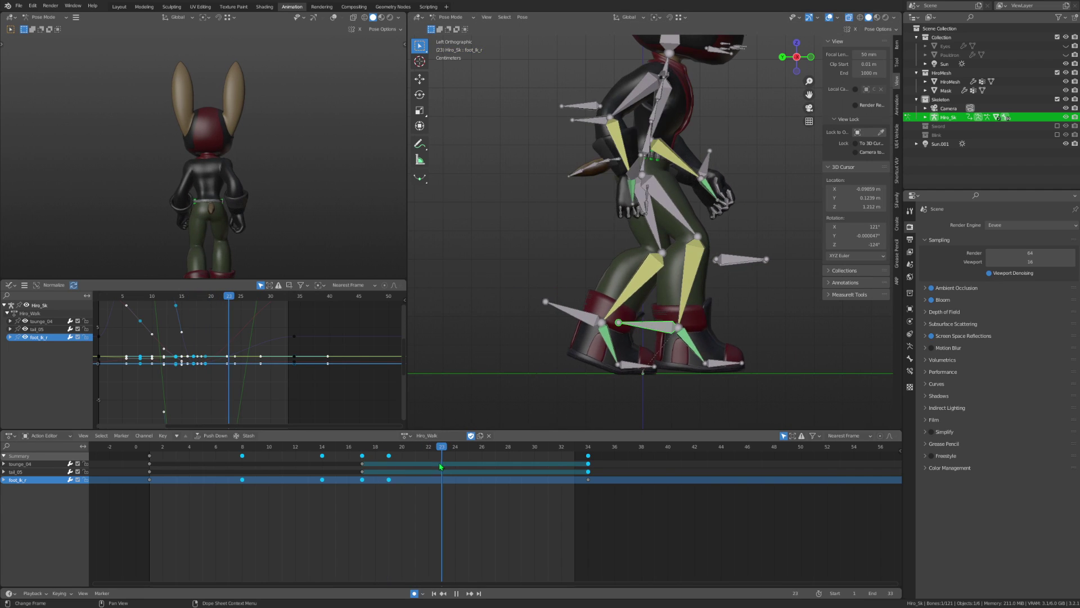
pyautogui.click(701, 362)
pyautogui.click(688, 344)
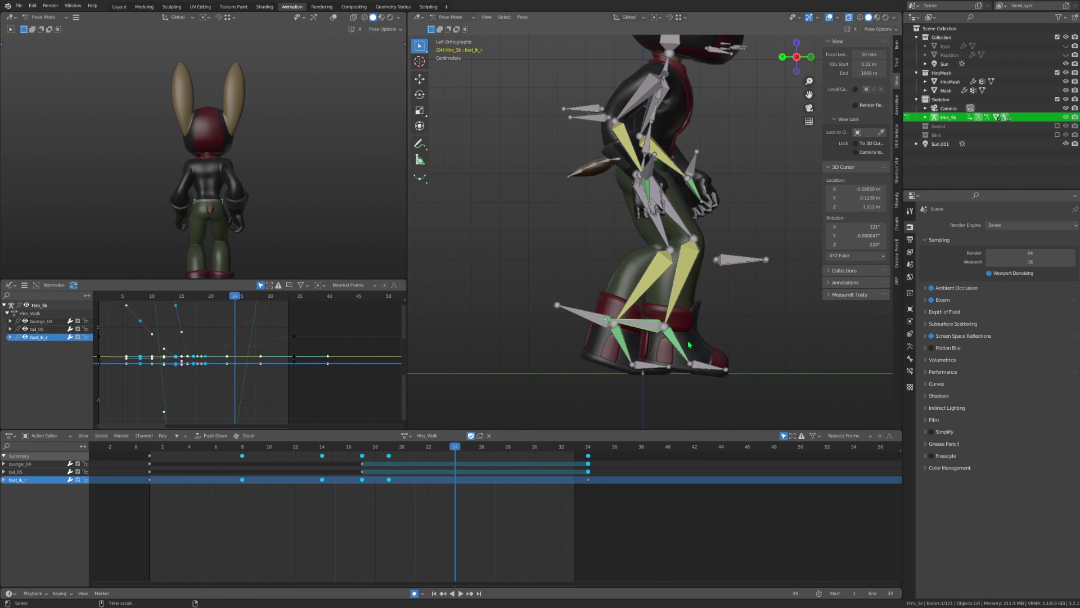
# Rotate foot_ik_r at frame 26 and shift it sideways along X.
pyautogui.moveTo(457, 453); pyautogui.dragTo(479, 457)
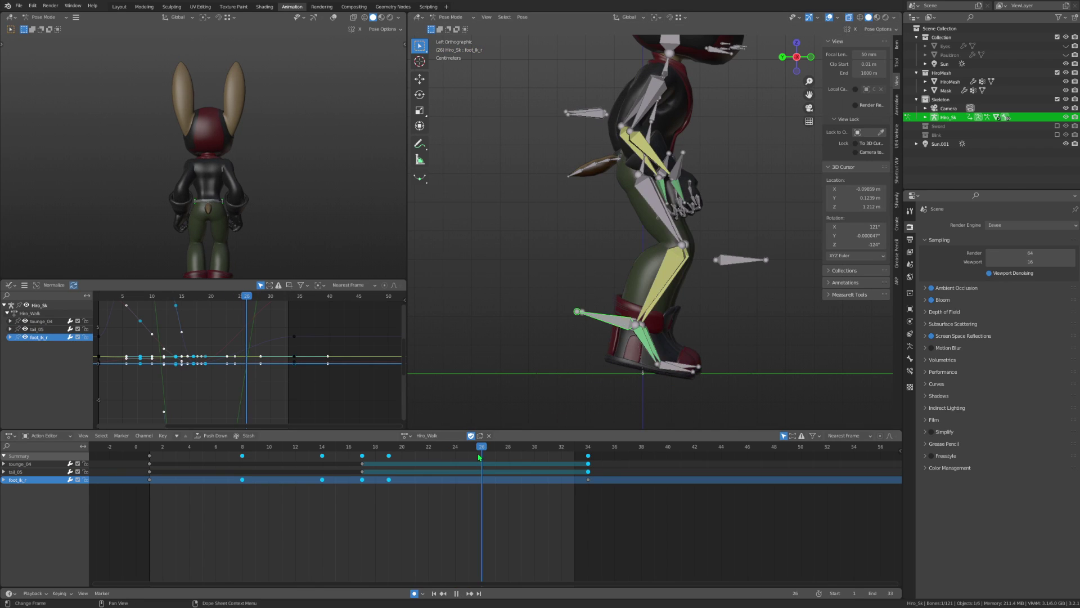
pyautogui.press('r')
pyautogui.click(719, 351)
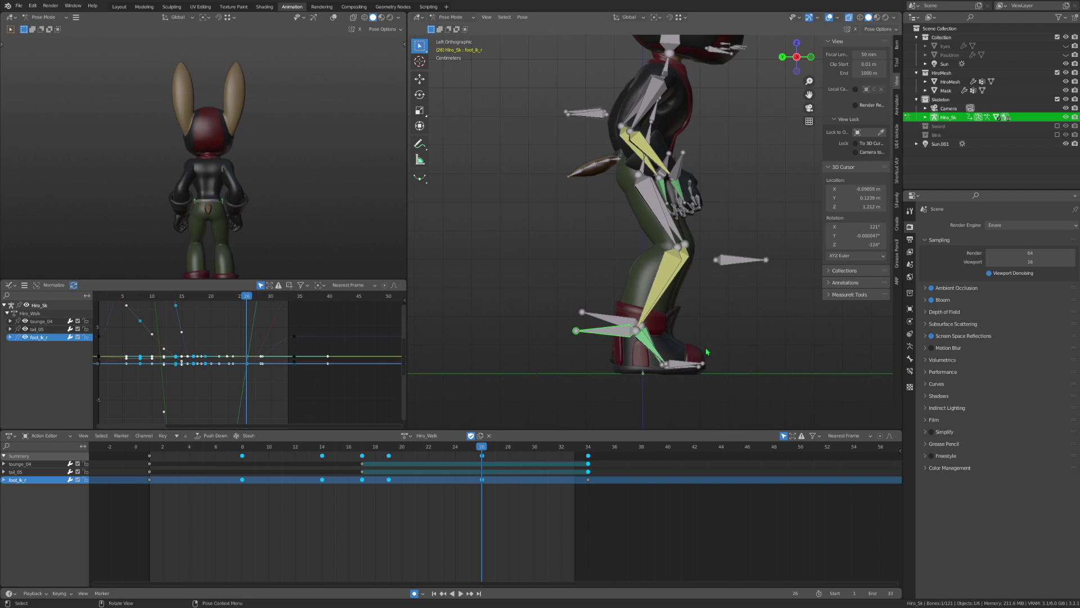
pyautogui.moveTo(707, 351); pyautogui.dragTo(634, 344, button='middle')
pyautogui.press('g')
pyautogui.press('x')
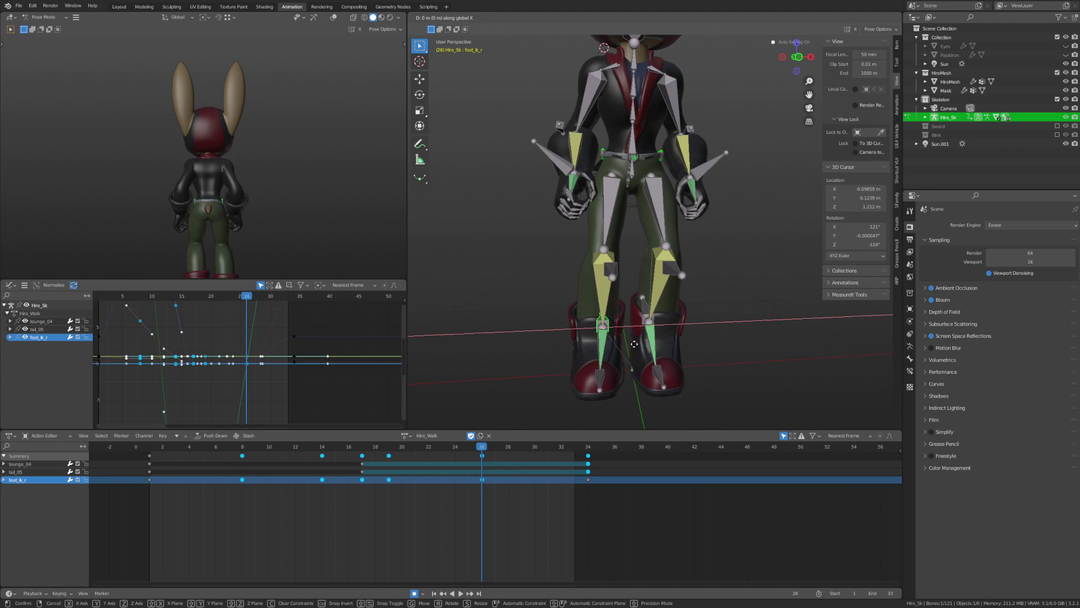
pyautogui.click(651, 345)
# Lift and rotate foot_ik_l at frame 26 in right side view, then undo the last change.
pyautogui.click(643, 299)
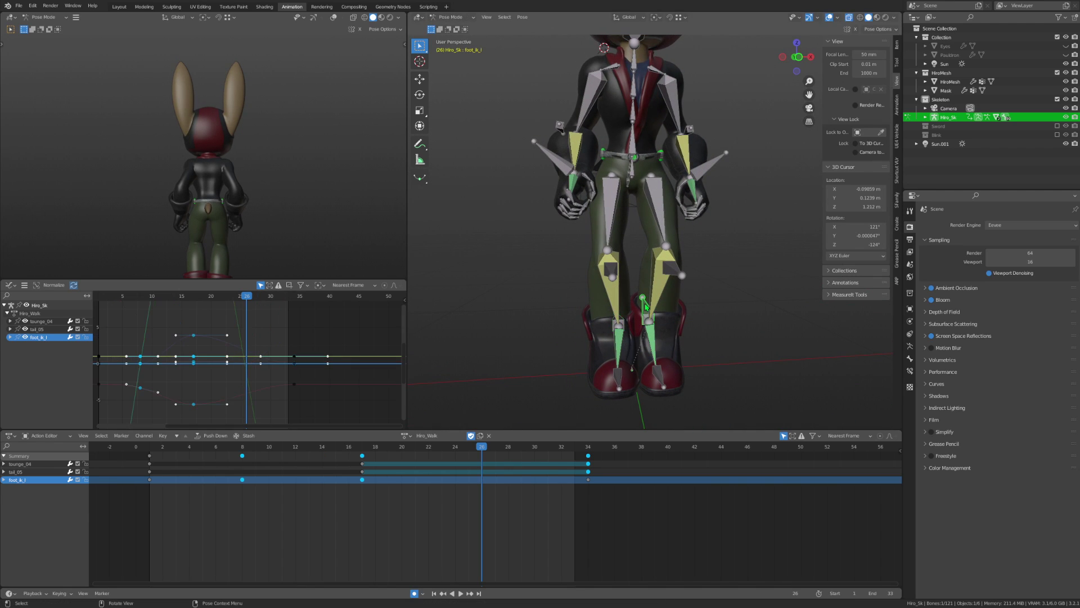
pyautogui.click(810, 57)
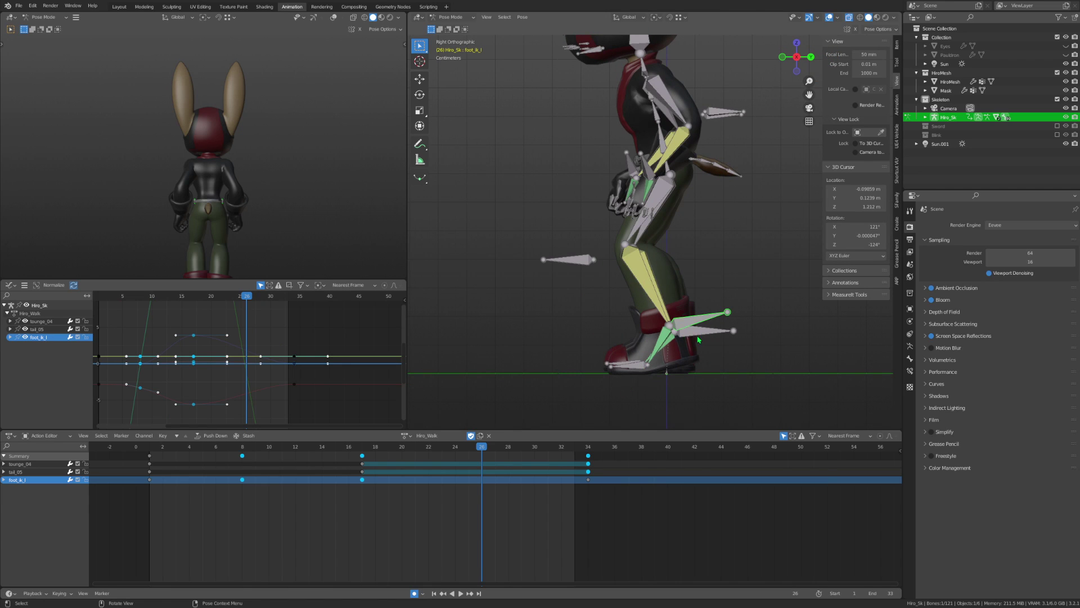
pyautogui.press('g')
pyautogui.click(759, 264)
pyautogui.press('r')
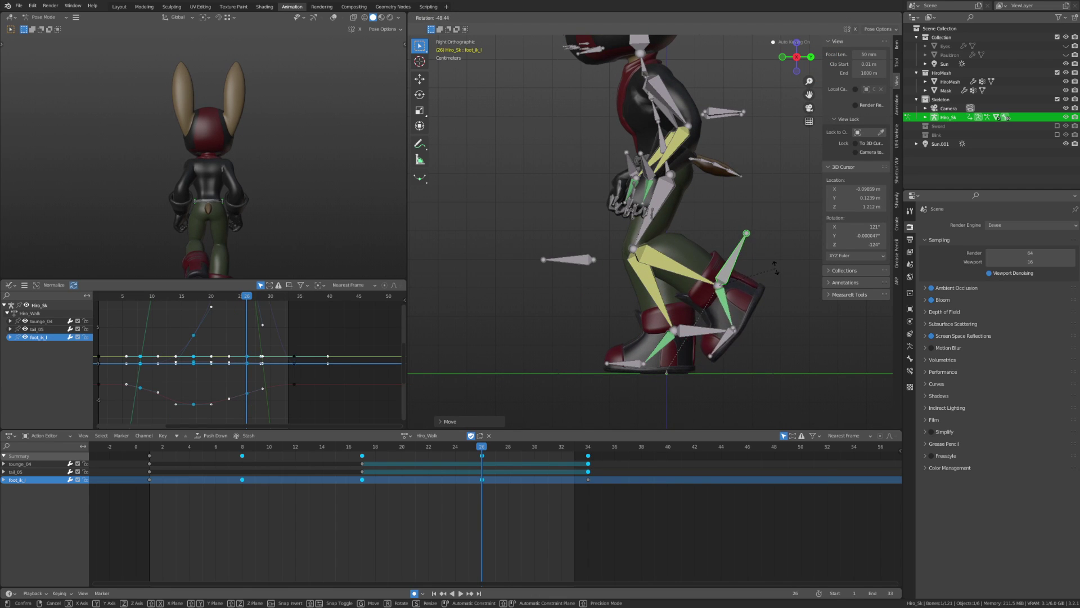
pyautogui.click(776, 268)
pyautogui.click(733, 335)
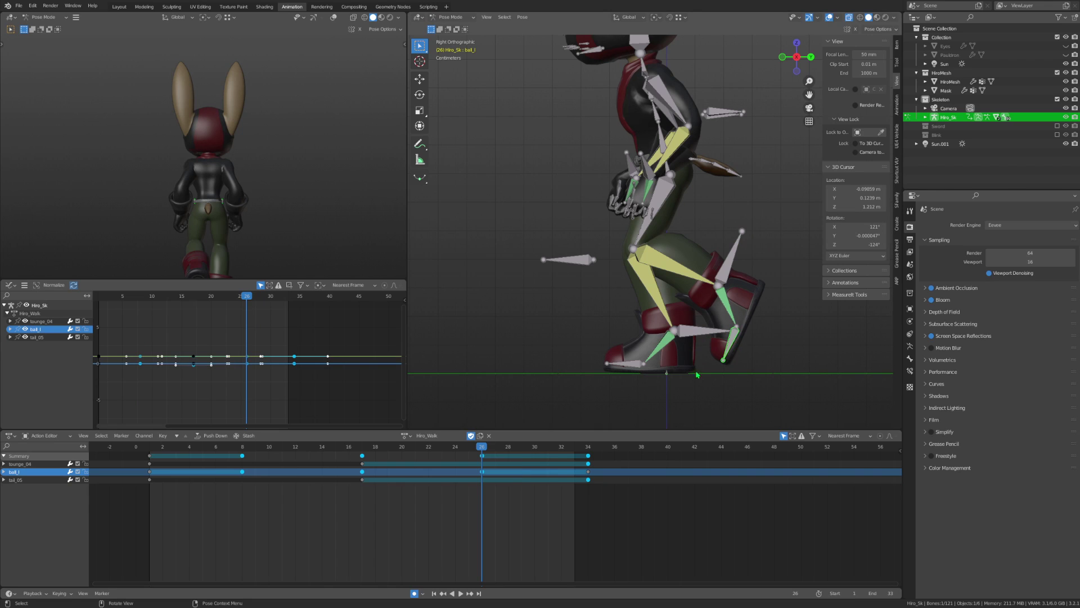
pyautogui.hotkey('ctrl', 'z')
pyautogui.hotkey('ctrl', 'z')
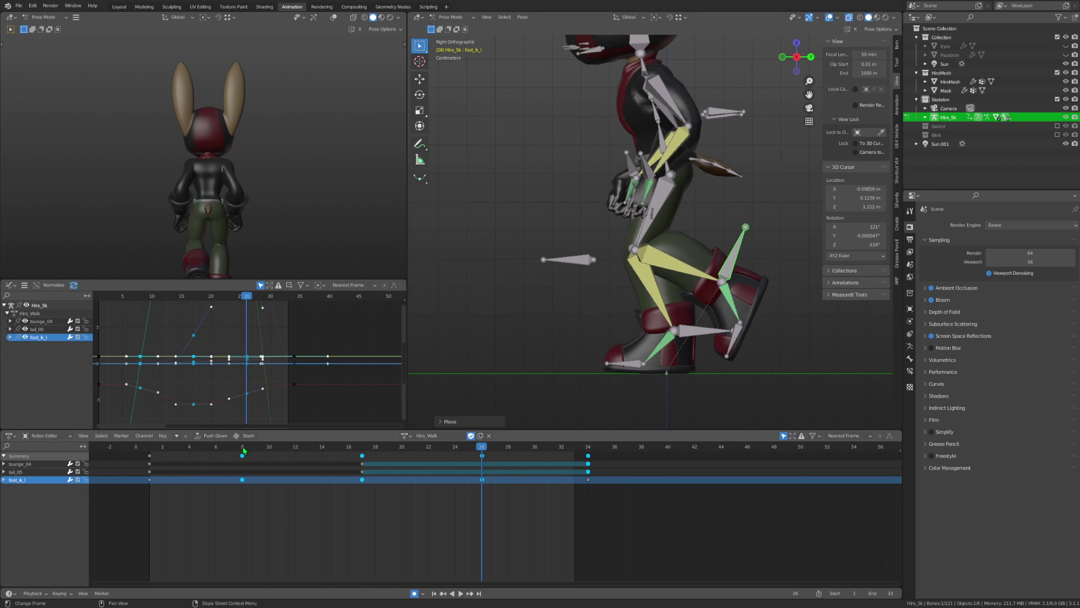
# Rotate foot_ik_l again and move it raised and forward at frame 26, comparing with frame 8.
pyautogui.click(243, 448)
pyautogui.click(482, 449)
pyautogui.press('r')
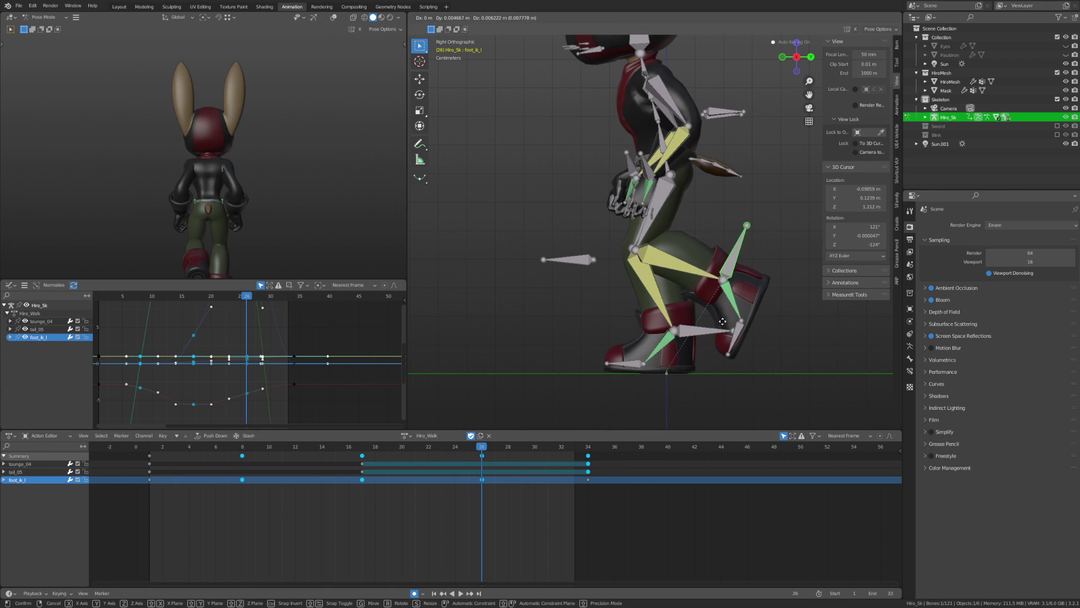
pyautogui.click(765, 332)
pyautogui.press('g')
pyautogui.click(771, 329)
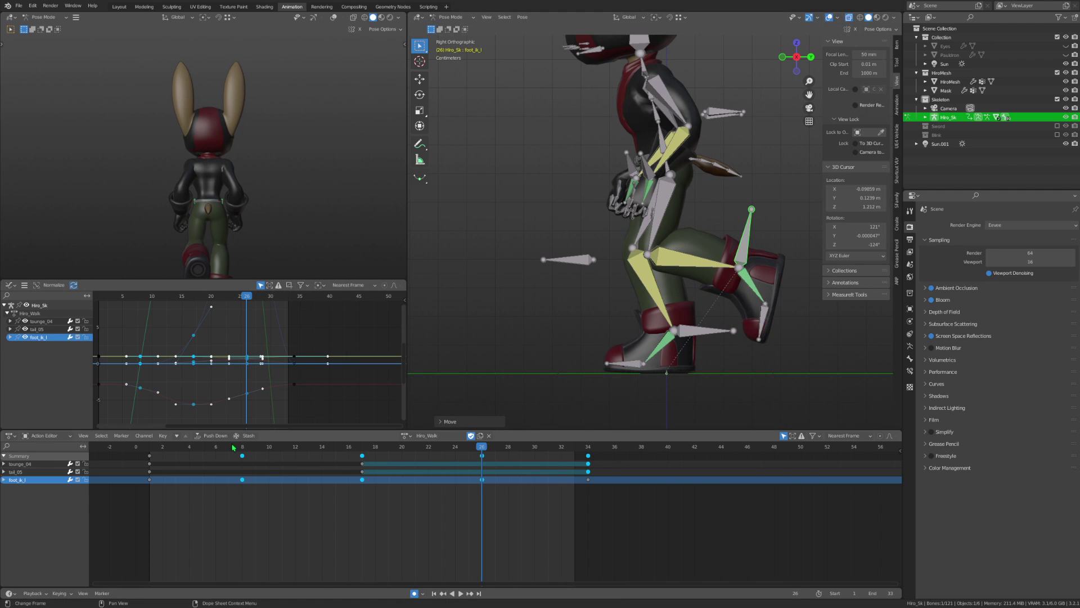
pyautogui.click(243, 447)
pyautogui.click(483, 449)
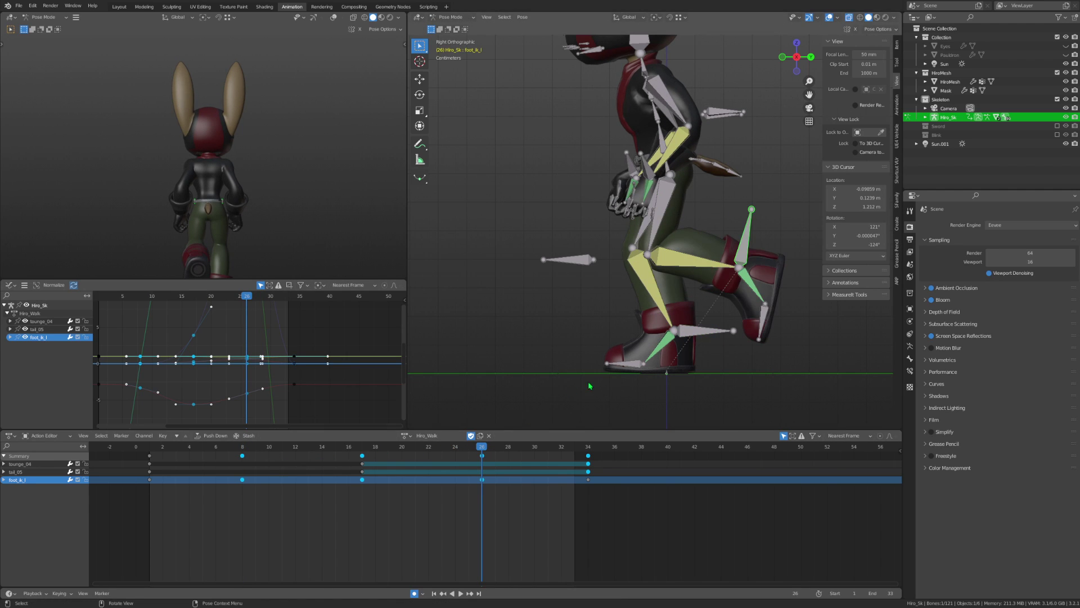
pyautogui.moveTo(589, 386); pyautogui.dragTo(659, 363, button='middle')
# Nudge knee_ik_l and knee_ik_r into new positions at frame 26.
pyautogui.click(645, 266)
pyautogui.moveTo(645, 265); pyautogui.dragTo(647, 304, button='middle')
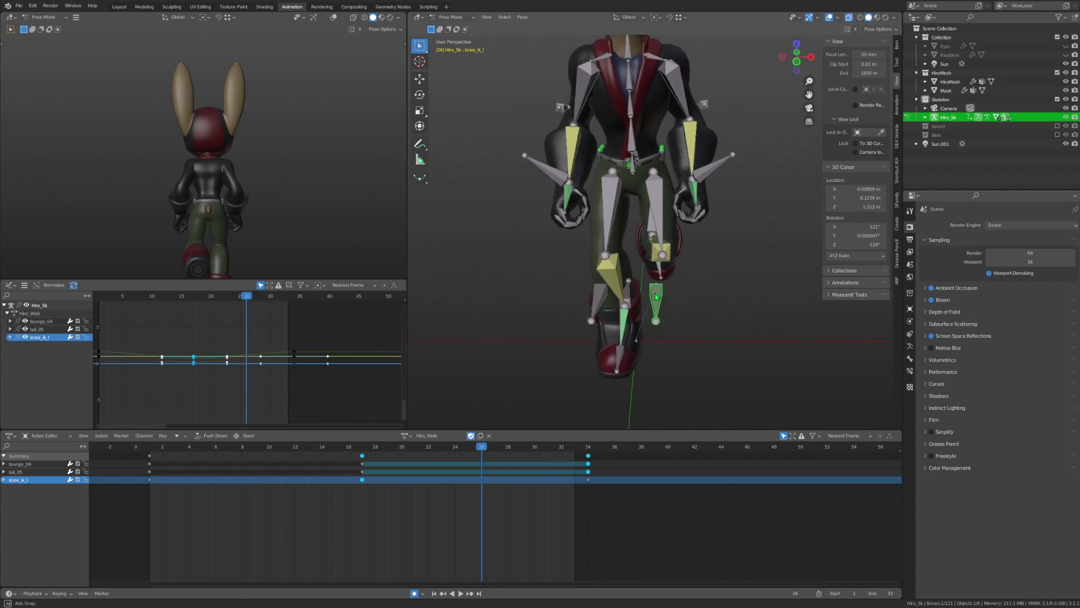
pyautogui.press('g')
pyautogui.click(630, 350)
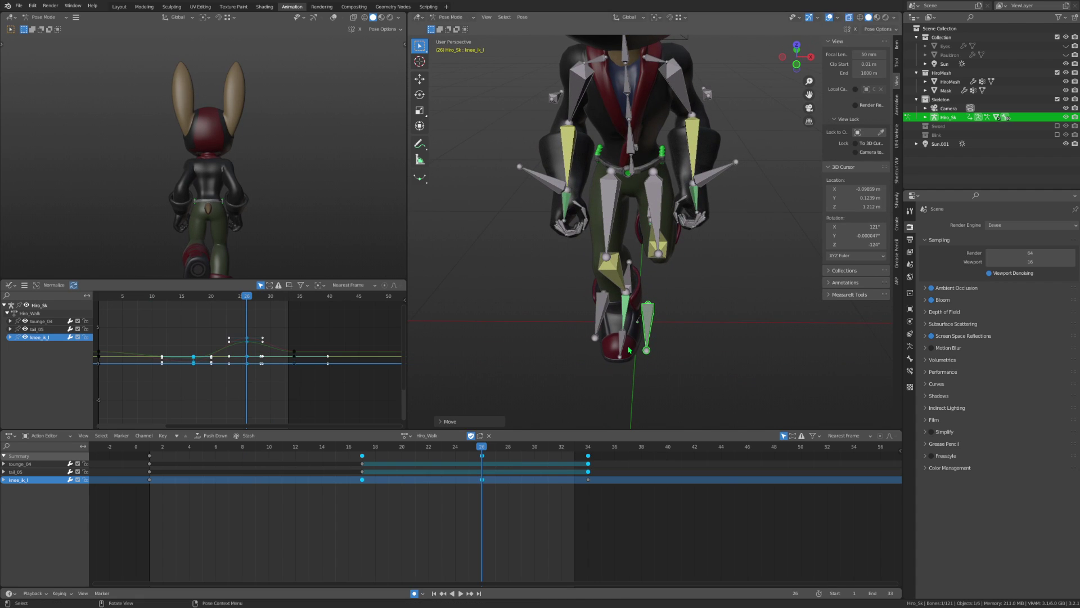
pyautogui.click(603, 307)
pyautogui.press('g')
pyautogui.click(611, 314)
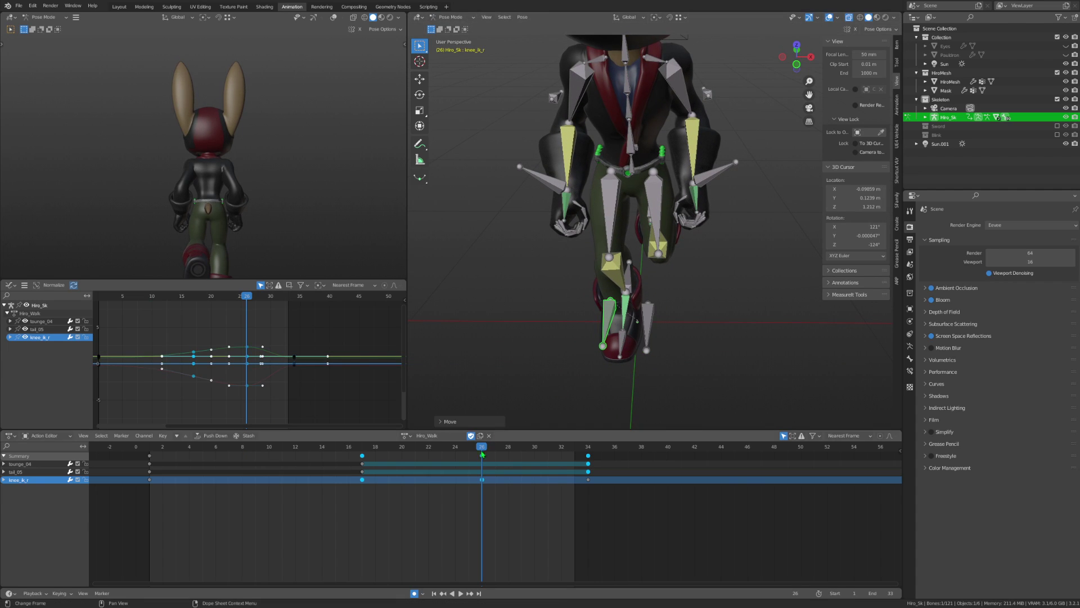
# Play the walk cycle and orbit to a side view, then step to frame 16 with foot_ik_l selected.
pyautogui.click(461, 591)
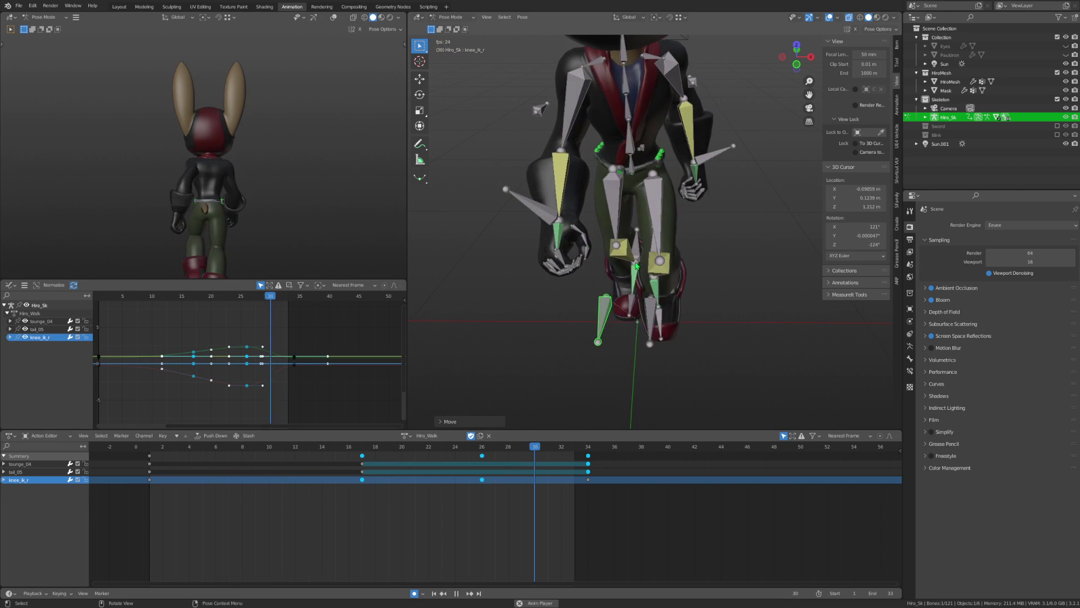
pyautogui.moveTo(636, 266); pyautogui.dragTo(744, 253, button='middle')
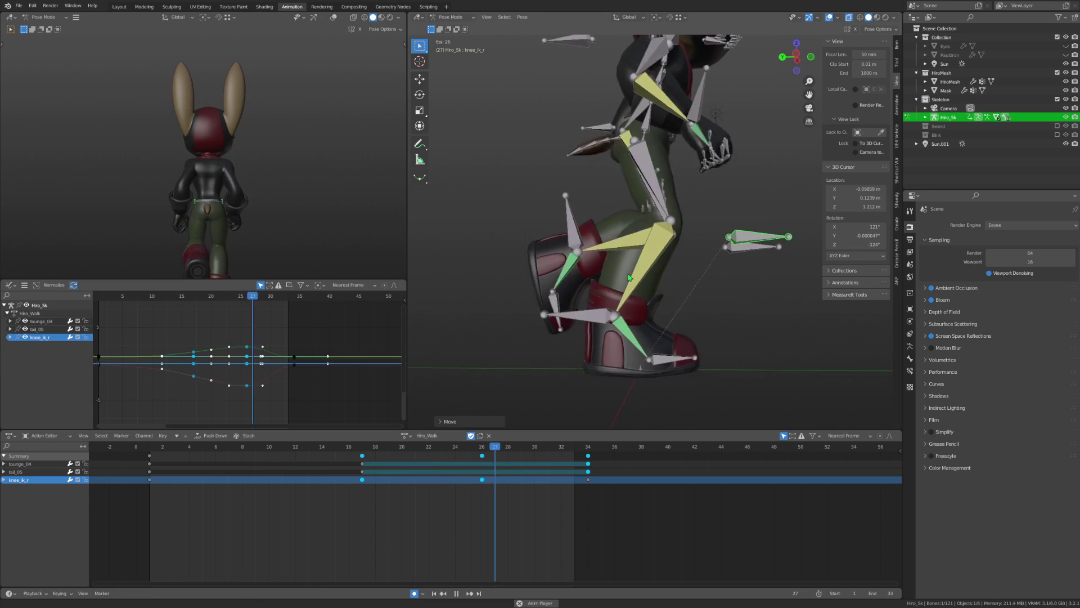
pyautogui.press('space')
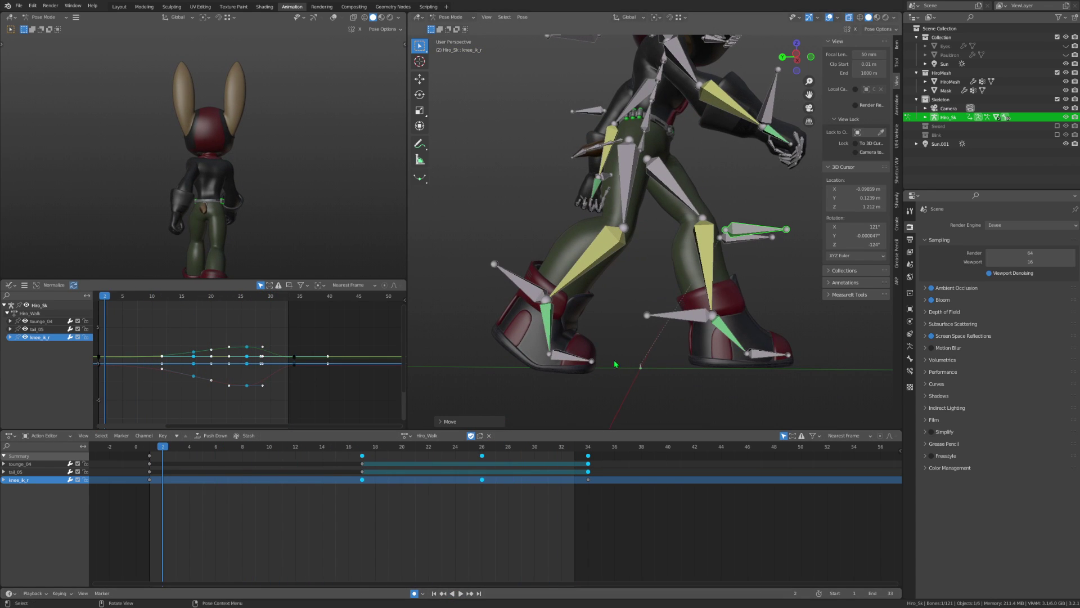
pyautogui.click(665, 324)
pyautogui.moveTo(182, 455)
pyautogui.mouseDown()
pyautogui.moveTo(348, 472)
pyautogui.moveTo(266, 477)
pyautogui.moveTo(294, 483)
pyautogui.mouseUp()
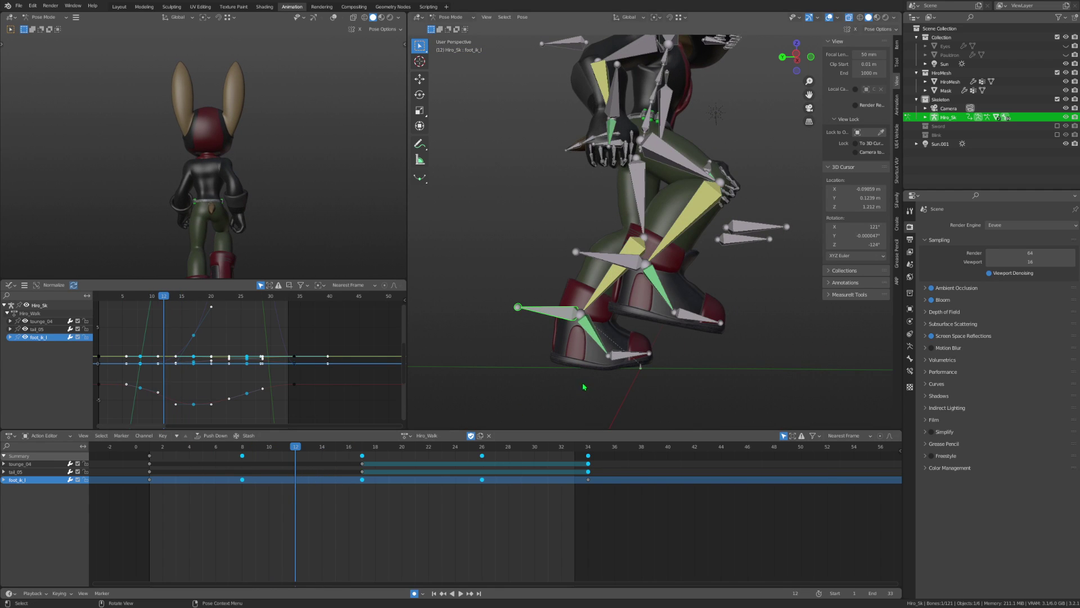
# From the left side view, rotate and key foot_ik_l at frame 12, then play.
pyautogui.click(625, 357)
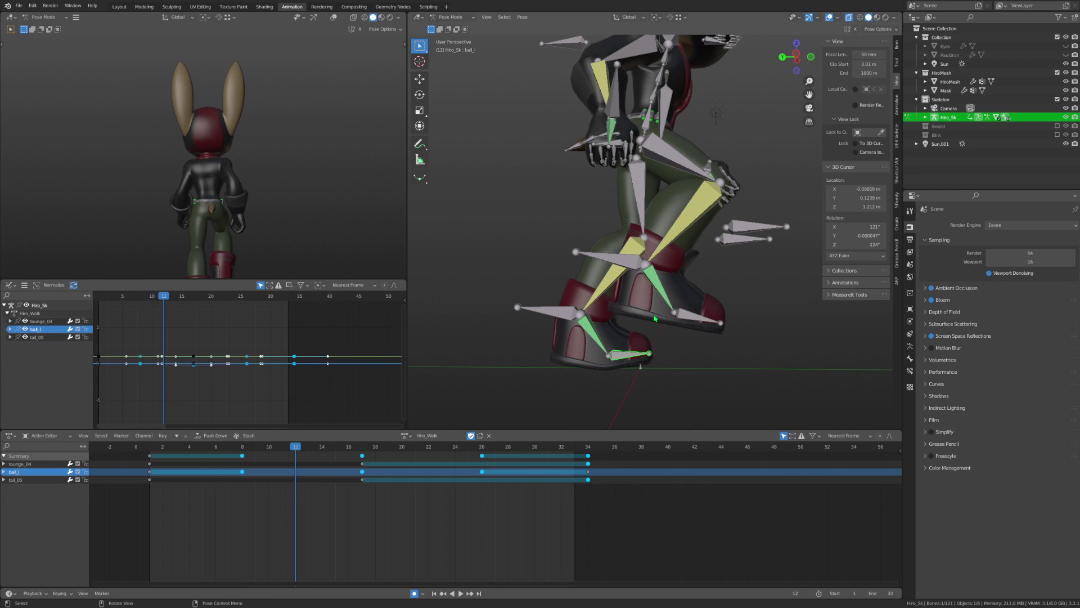
pyautogui.click(797, 56)
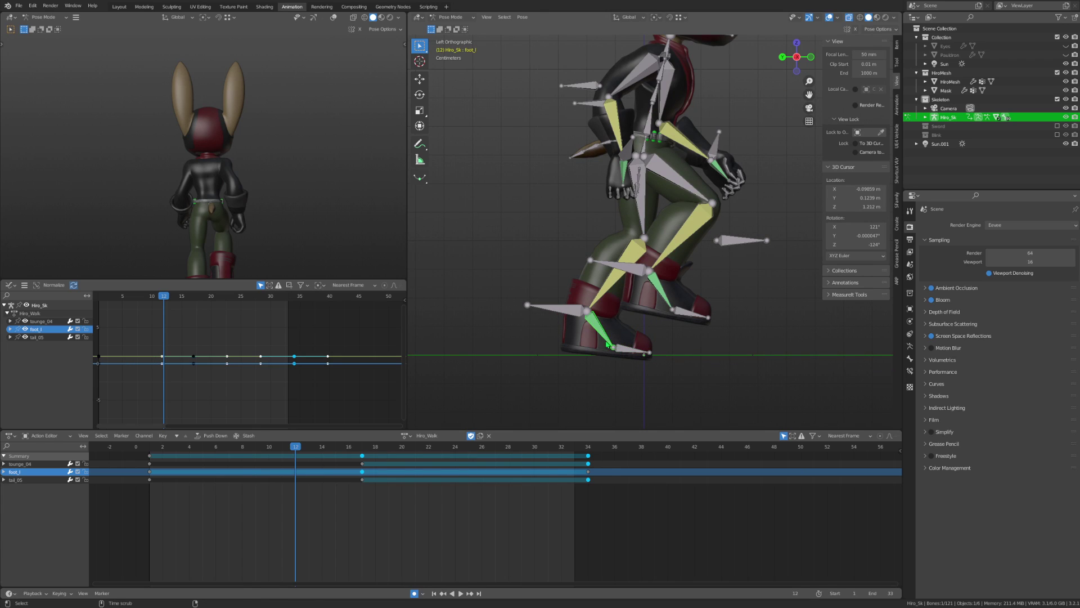
pyautogui.click(554, 309)
pyautogui.press('r')
pyautogui.click(710, 397)
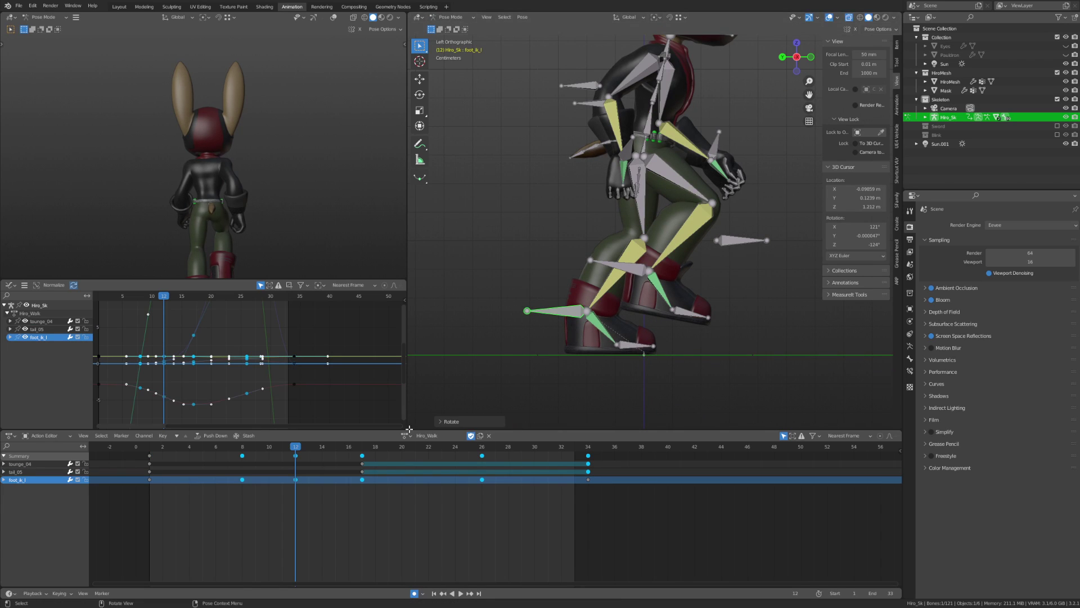
pyautogui.press('space')
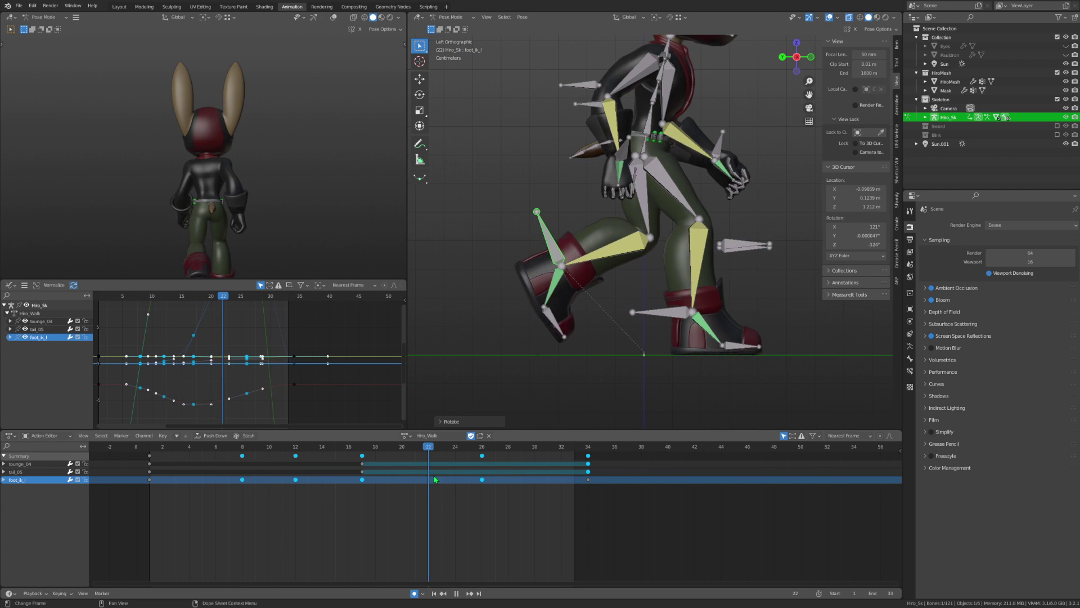
# Lift the right heel at frame 29 by rotating and raising the right foot vertically.
pyautogui.moveTo(459, 480)
pyautogui.mouseDown()
pyautogui.moveTo(520, 482)
pyautogui.moveTo(406, 482)
pyautogui.moveTo(517, 493)
pyautogui.mouseUp()
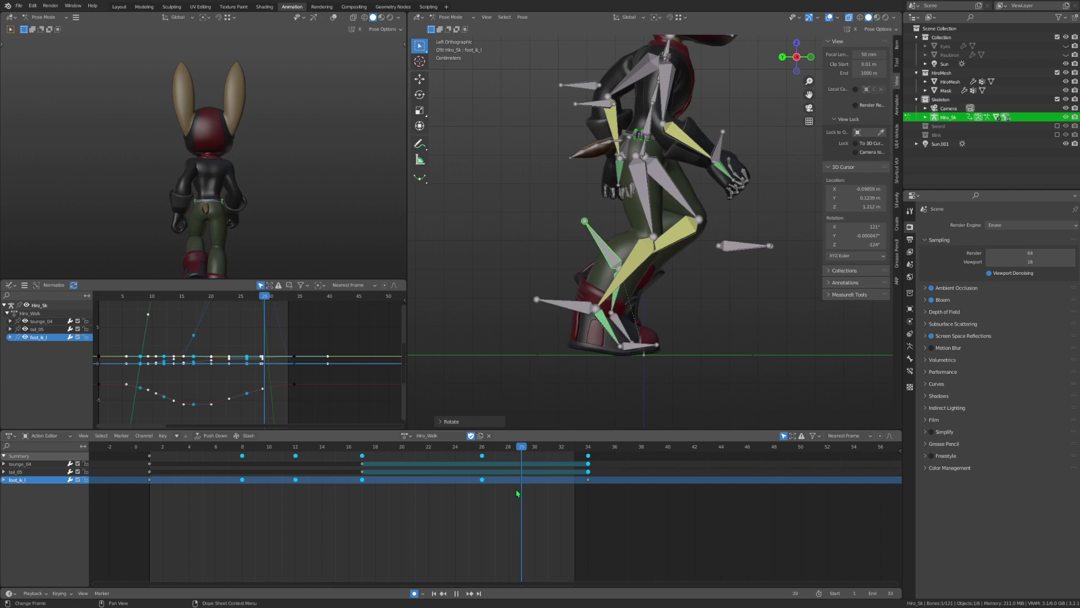
pyautogui.press('r')
pyautogui.click(607, 344)
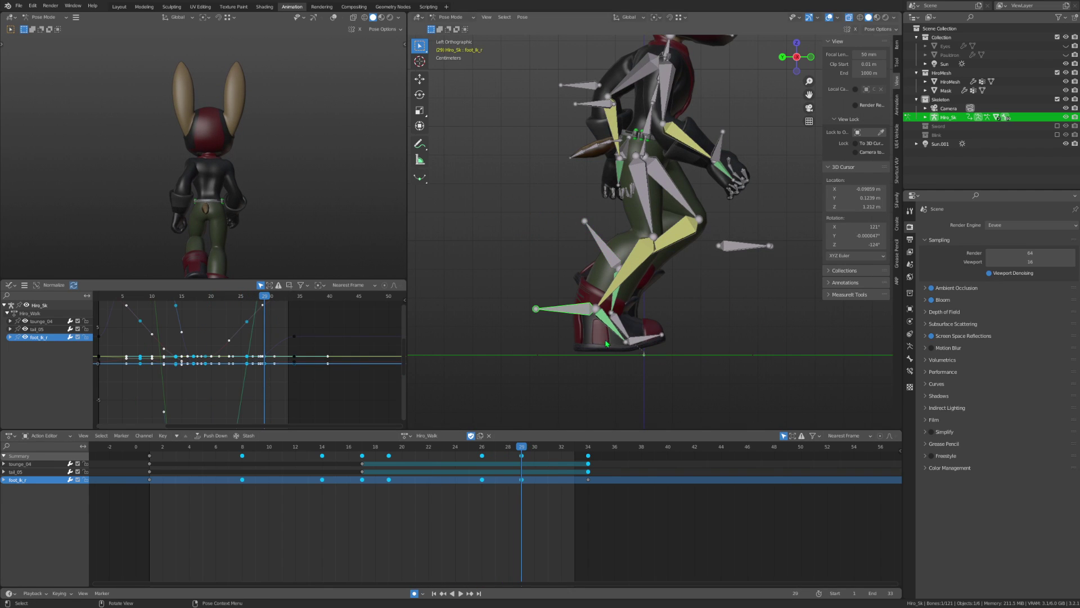
pyautogui.click(664, 342)
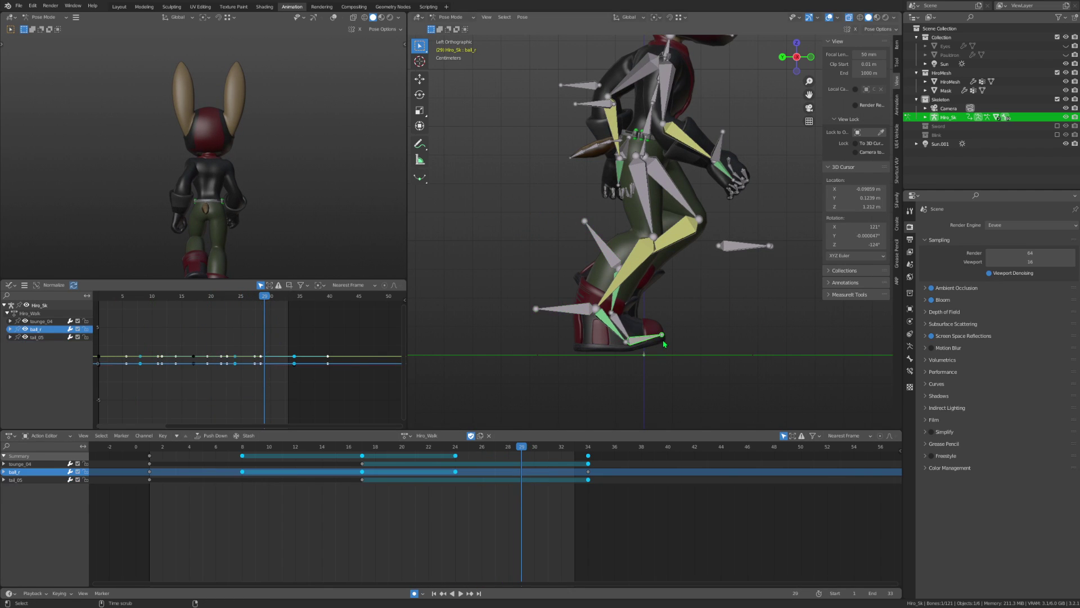
pyautogui.click(583, 314)
pyautogui.press('g')
pyautogui.press('z')
pyautogui.click(587, 315)
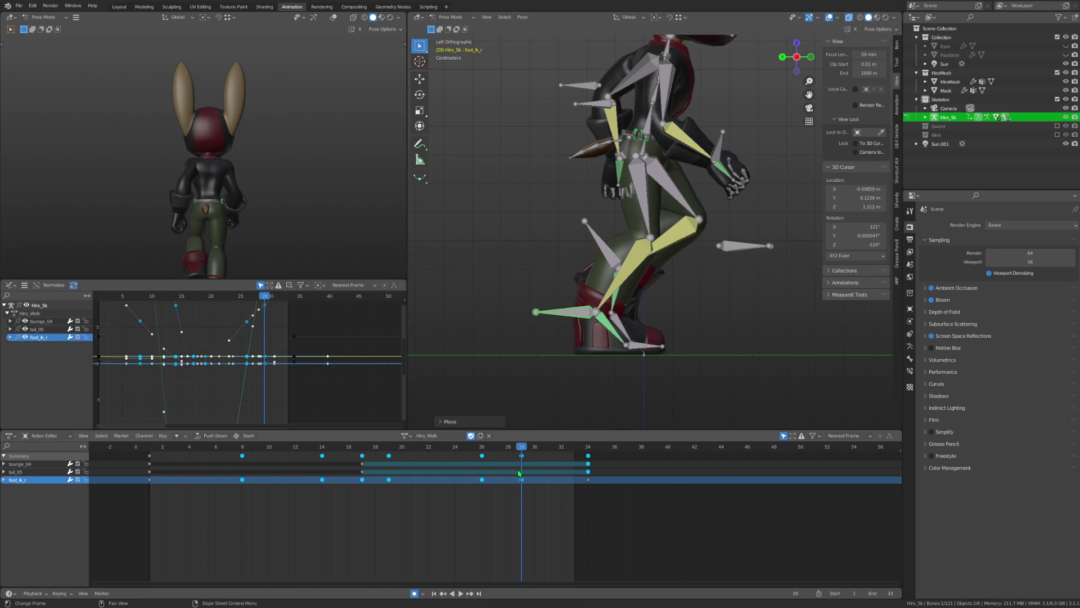
# Rotate and nudge foot_ik_l at frame 31, then play the walk cycle to review.
pyautogui.moveTo(518, 446)
pyautogui.mouseDown()
pyautogui.moveTo(574, 464)
pyautogui.moveTo(548, 450)
pyautogui.mouseUp()
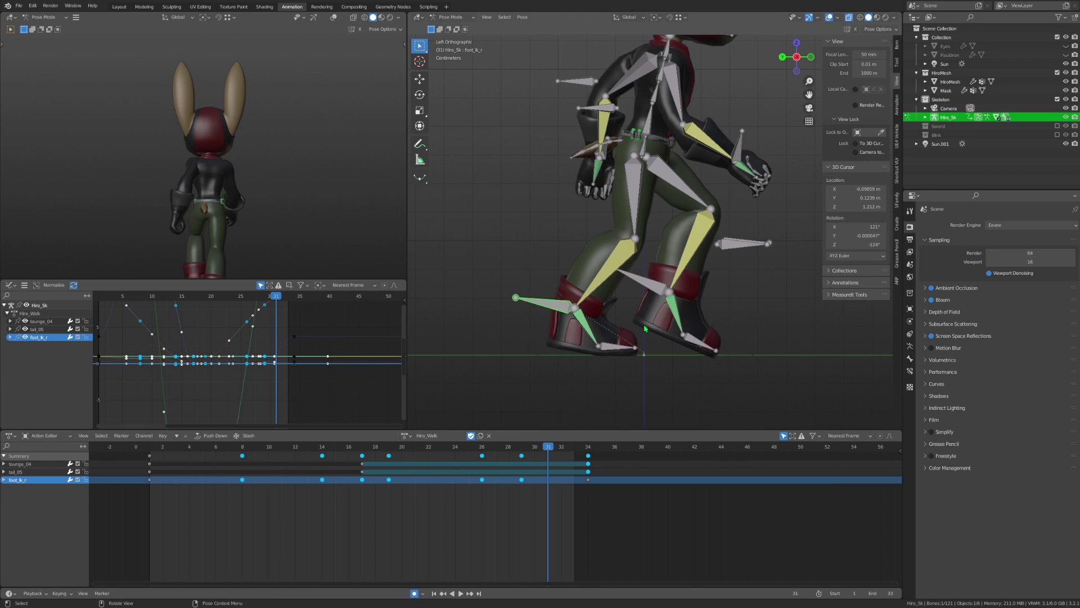
pyautogui.press('r')
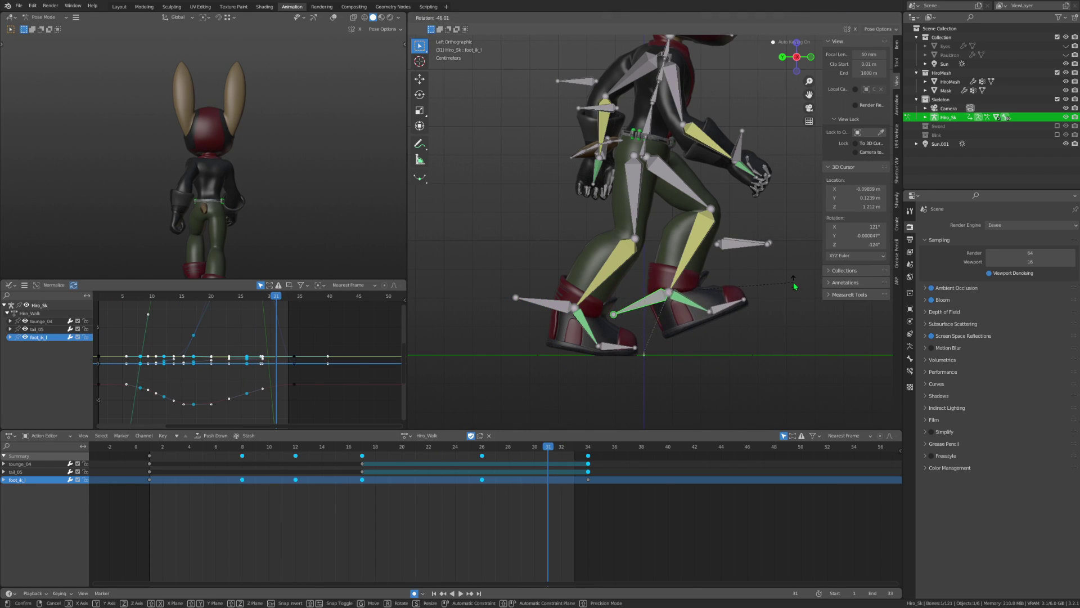
pyautogui.click(795, 280)
pyautogui.press('g')
pyautogui.click(804, 307)
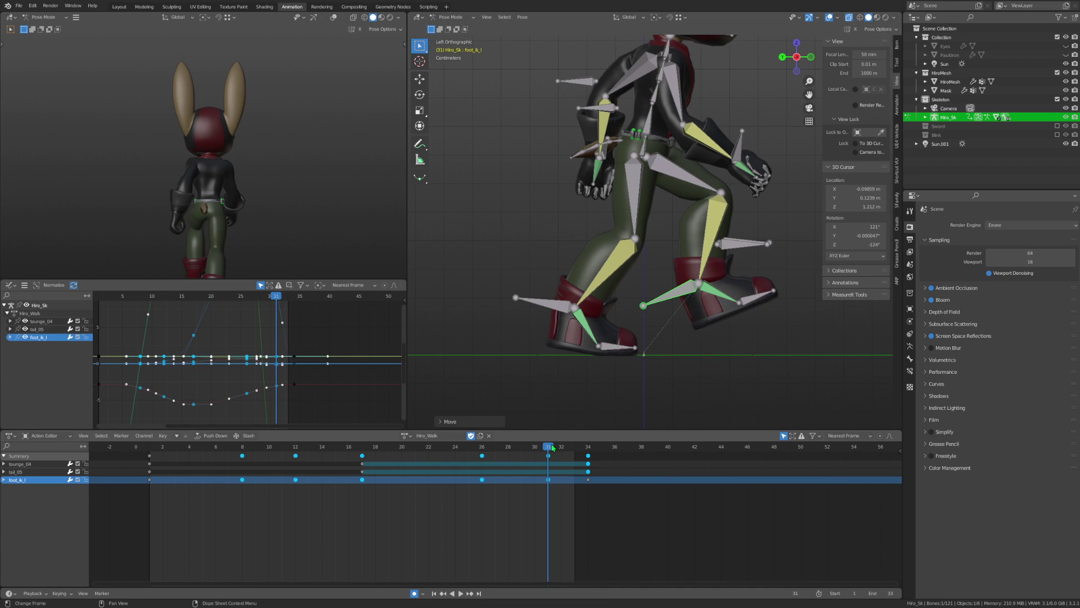
pyautogui.moveTo(553, 448); pyautogui.dragTo(607, 477)
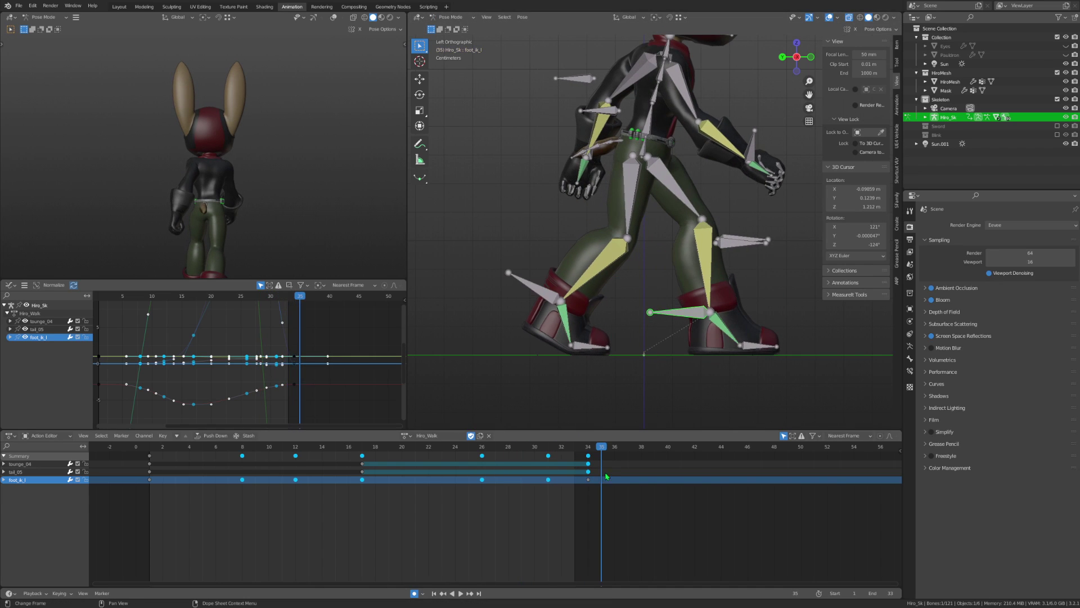
pyautogui.click(462, 595)
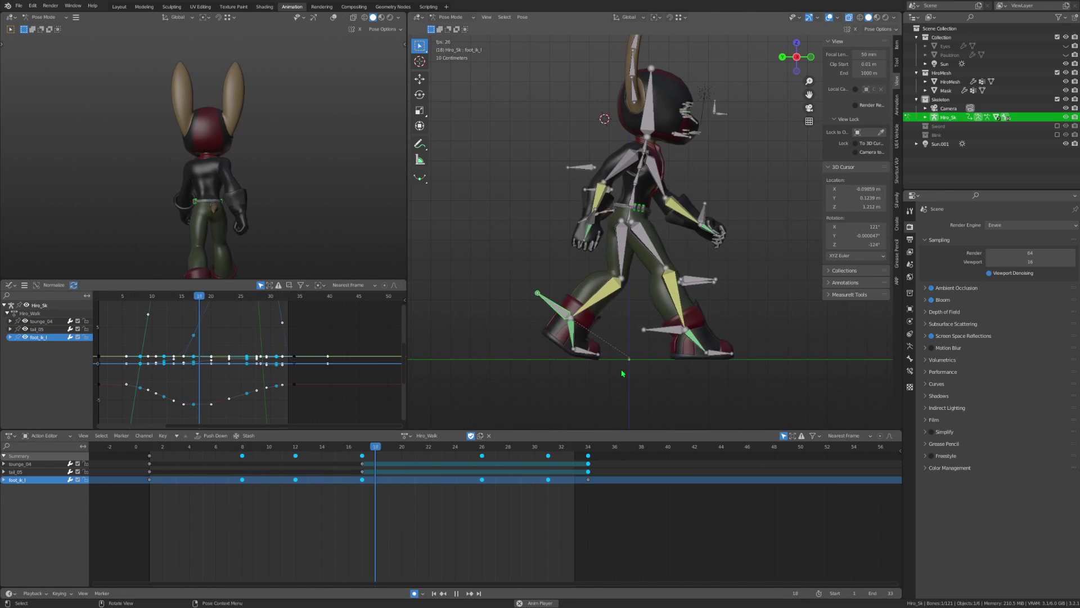
# Shift the summary keys at frames 12 and 14 to frames 11 and 13.
pyautogui.press('a')
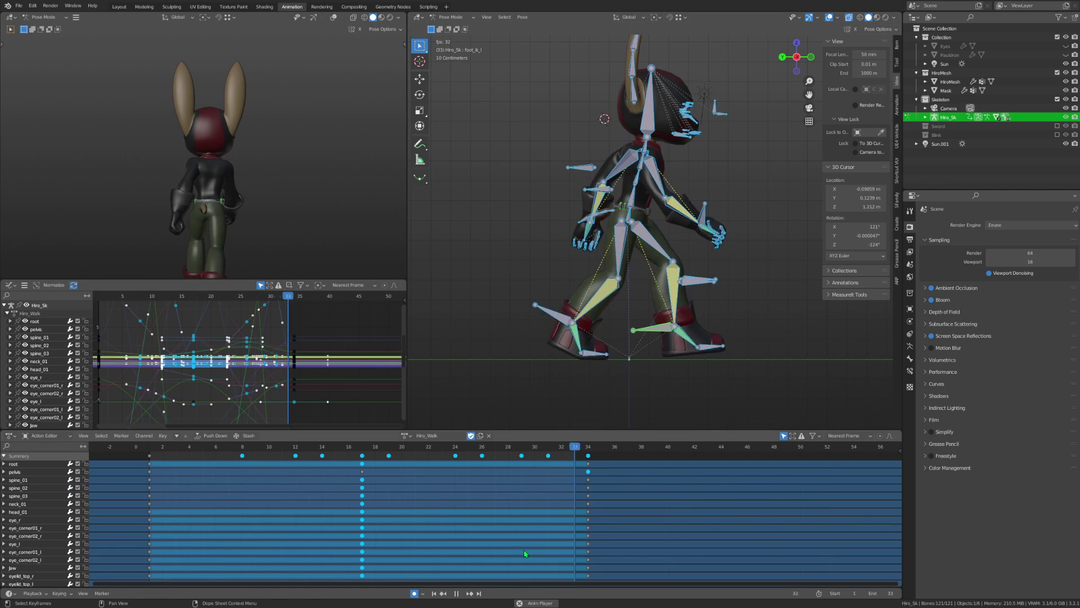
pyautogui.click(457, 593)
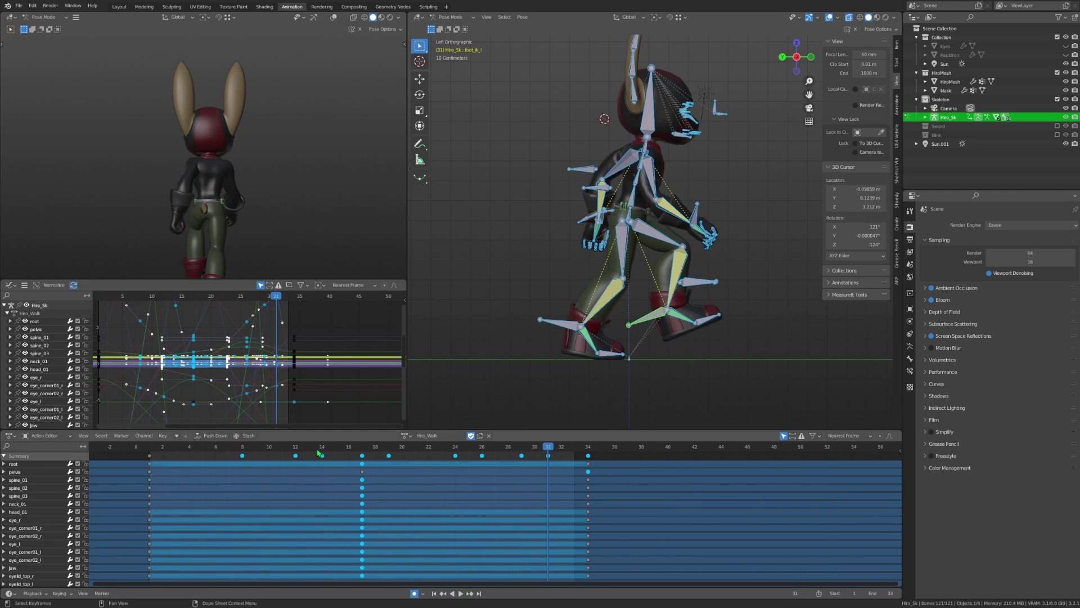
pyautogui.press('space')
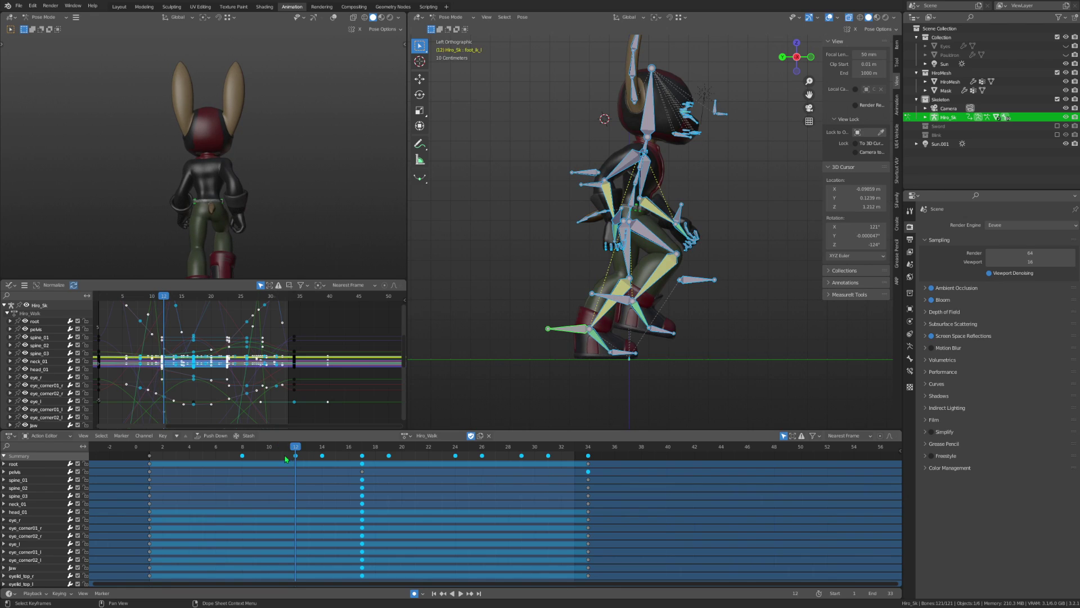
pyautogui.click(284, 457)
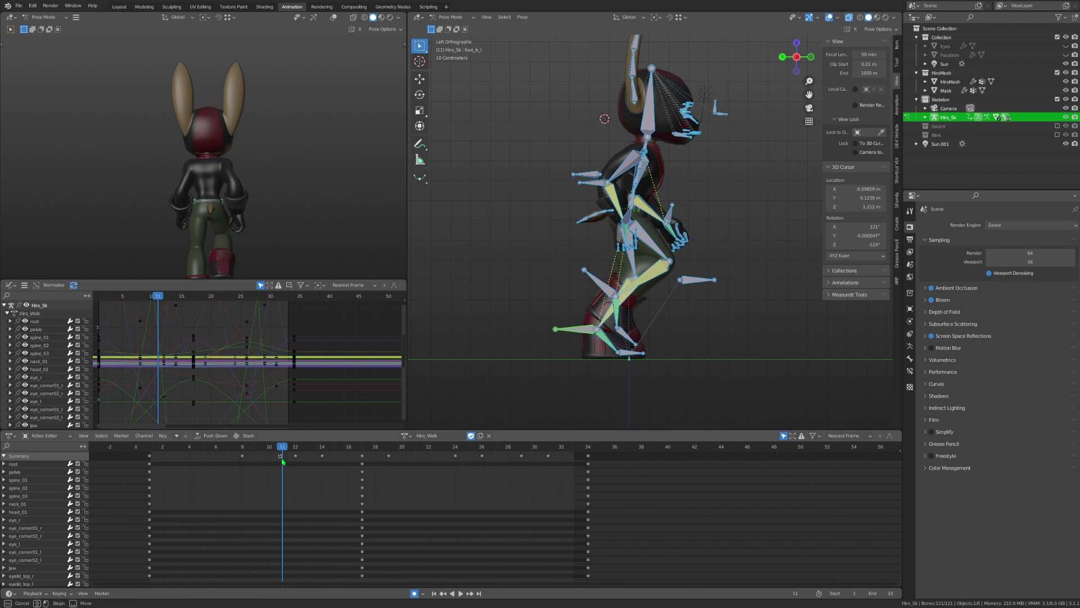
pyautogui.moveTo(280, 456); pyautogui.dragTo(346, 587)
pyautogui.press('g')
pyautogui.press('Return')
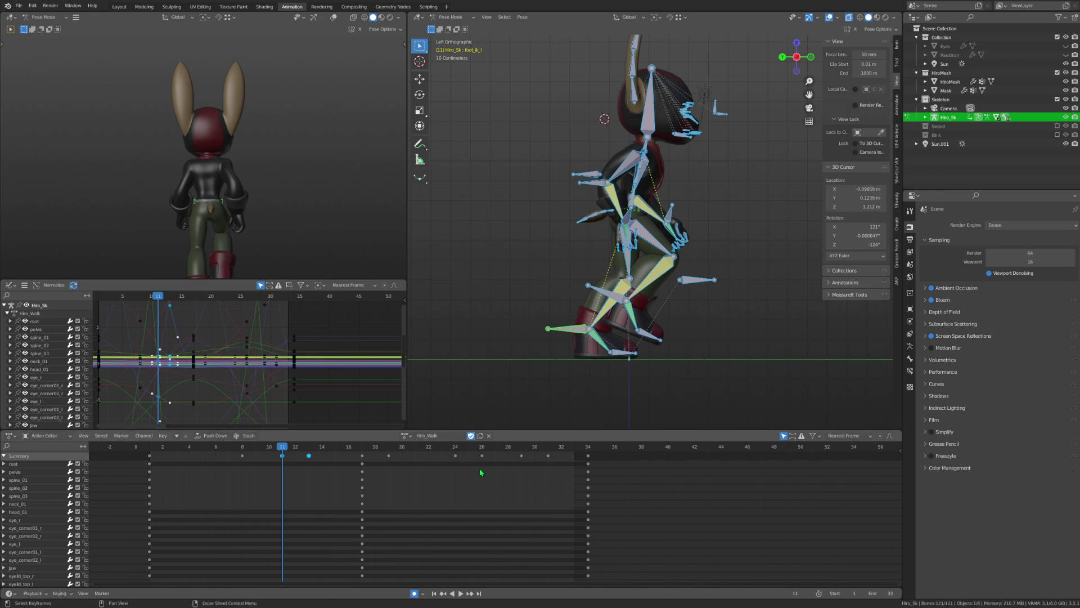
# Move the keys between frames 29 and 31 one frame earlier.
pyautogui.moveTo(503, 460); pyautogui.dragTo(569, 586)
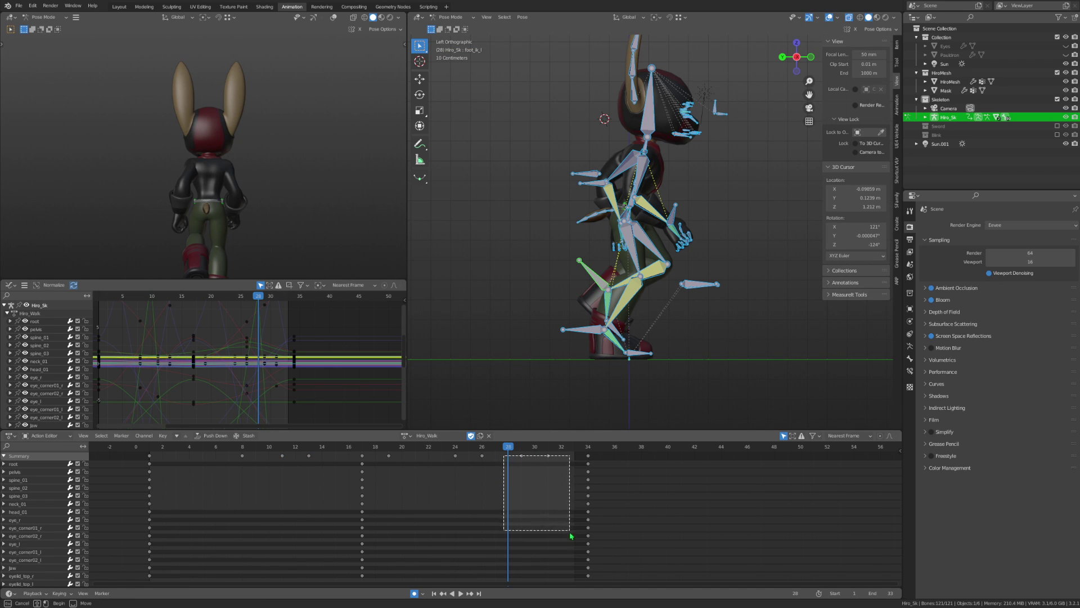
pyautogui.press('g')
pyautogui.click(542, 507)
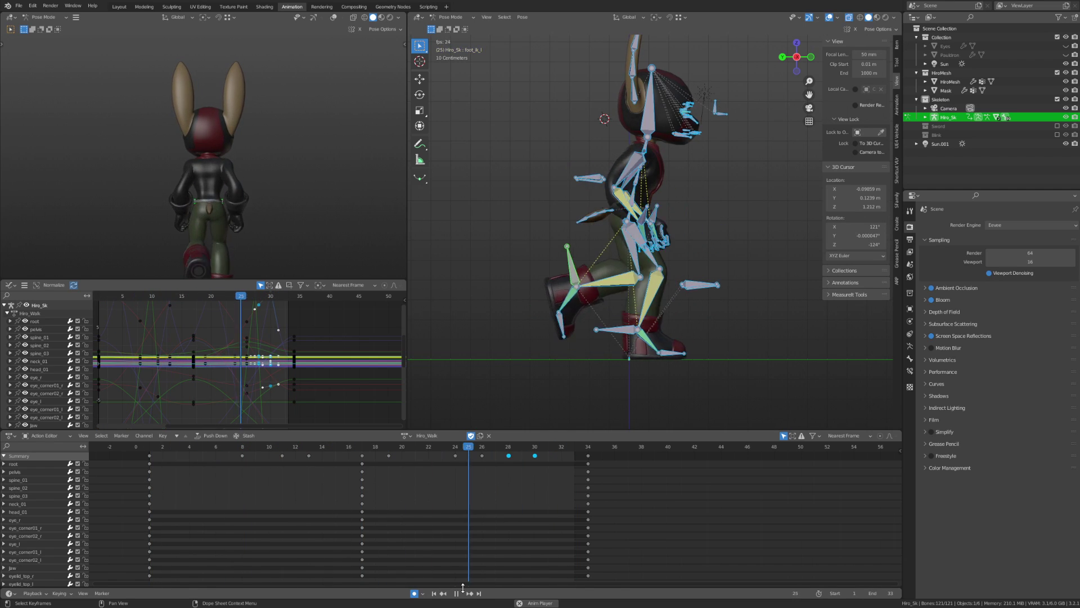
pyautogui.press('space')
pyautogui.press('space')
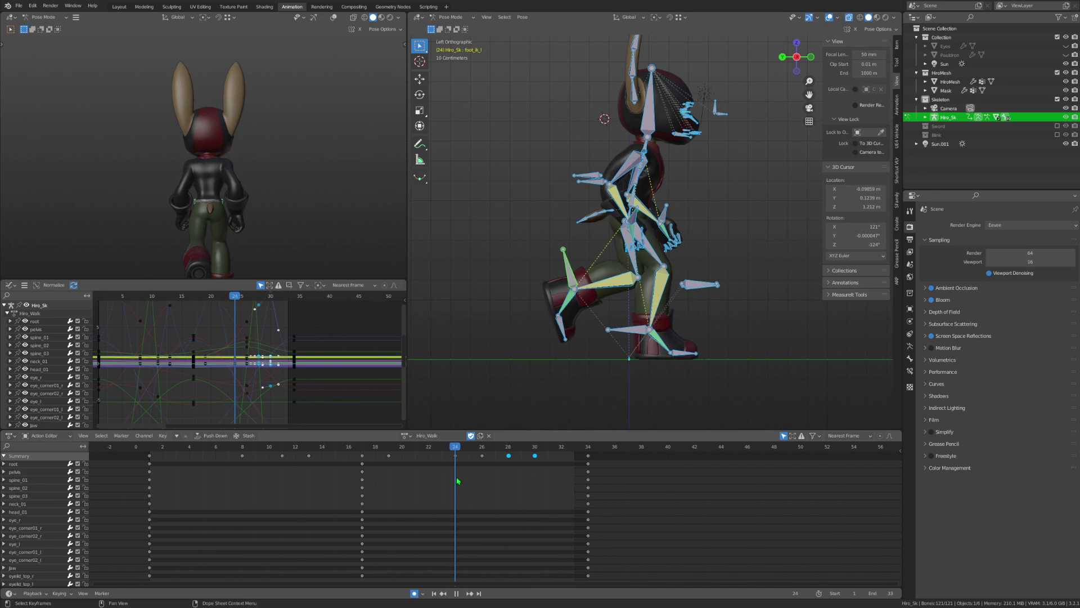
# Insert keyframes at frame 24 and select the left foot IK bone.
pyautogui.press('space')
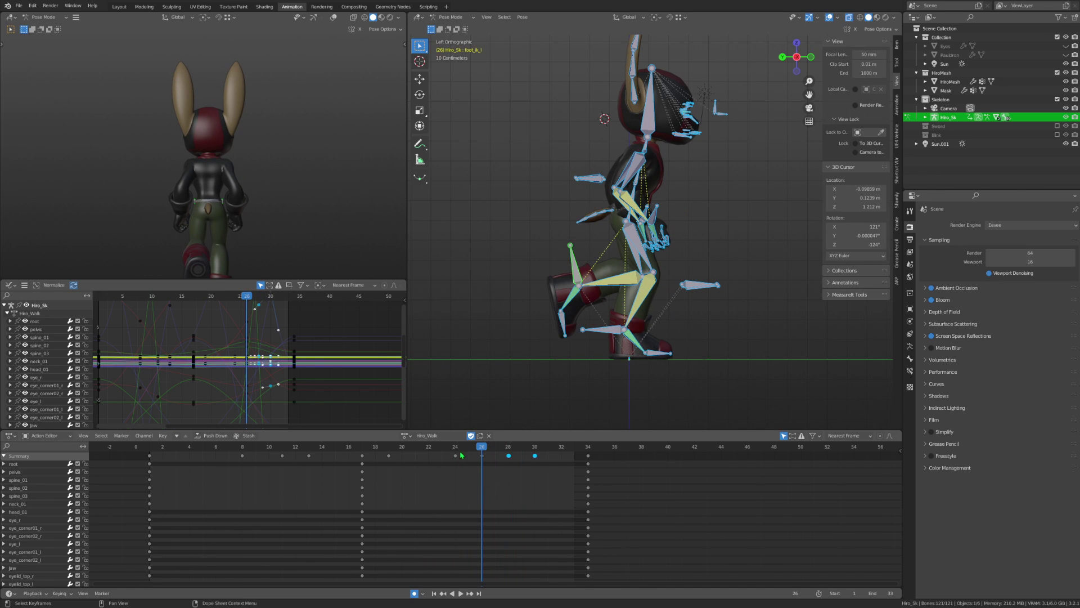
pyautogui.press('Left')
pyautogui.press('Left')
pyautogui.rightClick(457, 461)
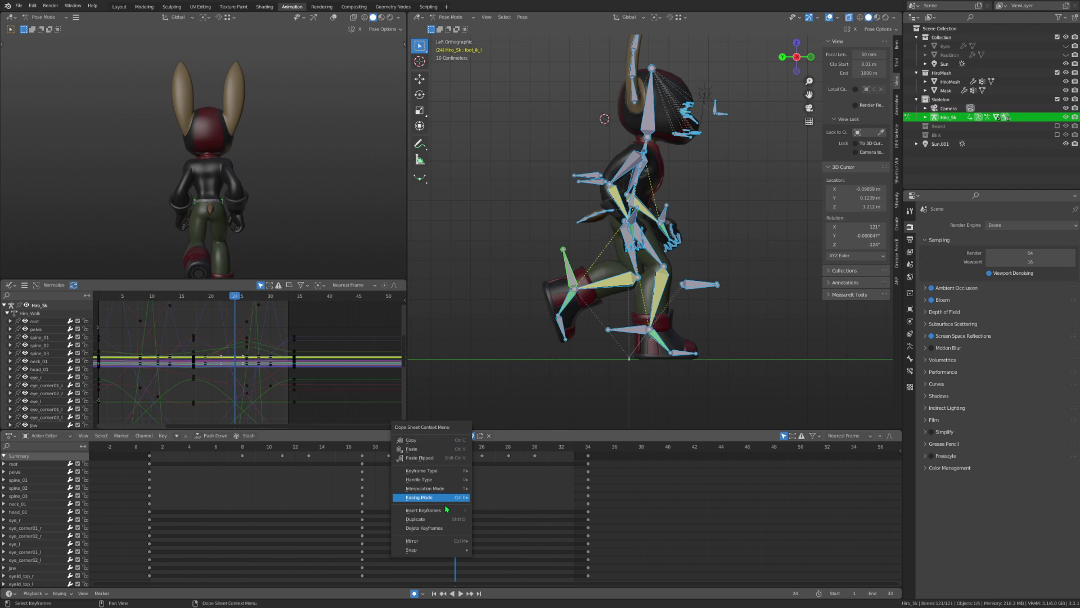
pyautogui.click(569, 290)
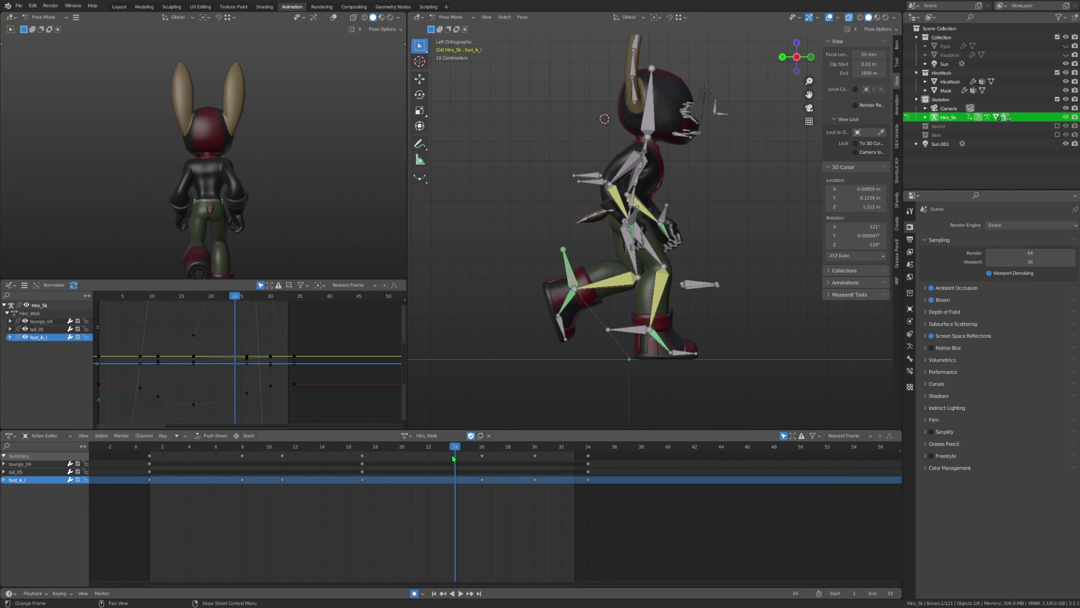
# Lower foot_ik_l at frame 21 and replay frames 20–27 to check it.
pyautogui.press('space')
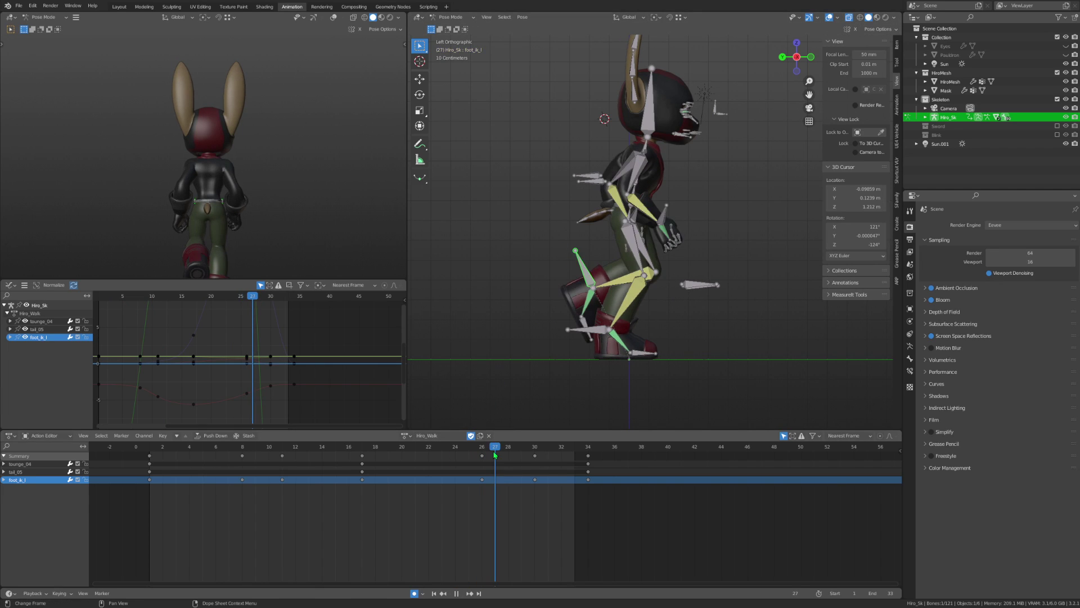
pyautogui.moveTo(466, 467)
pyautogui.mouseDown()
pyautogui.moveTo(377, 476)
pyautogui.moveTo(519, 488)
pyautogui.moveTo(374, 487)
pyautogui.moveTo(416, 486)
pyautogui.mouseUp()
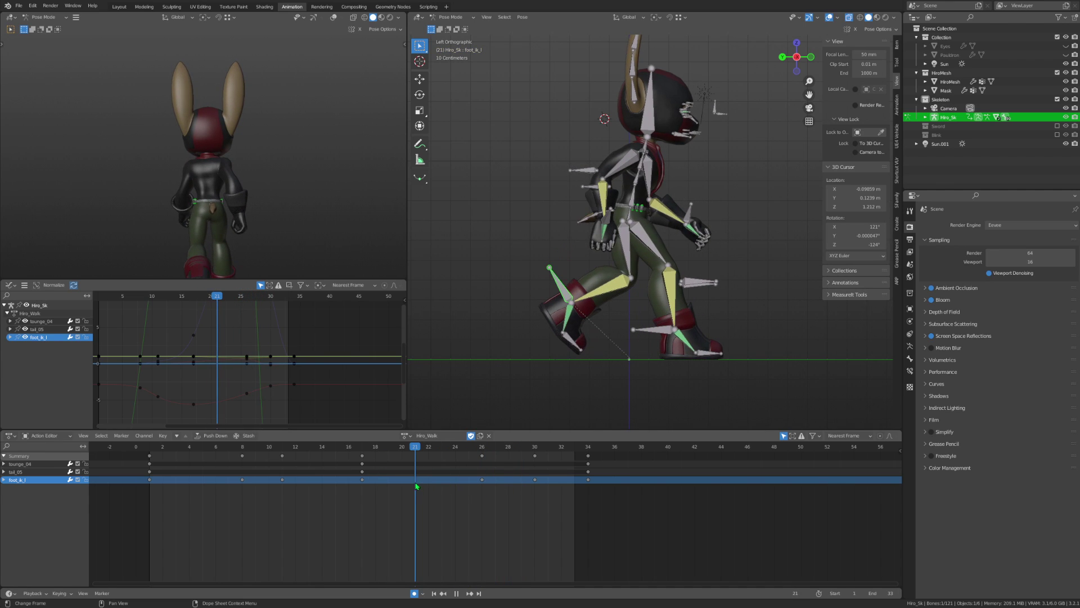
pyautogui.press('g')
pyautogui.click(573, 350)
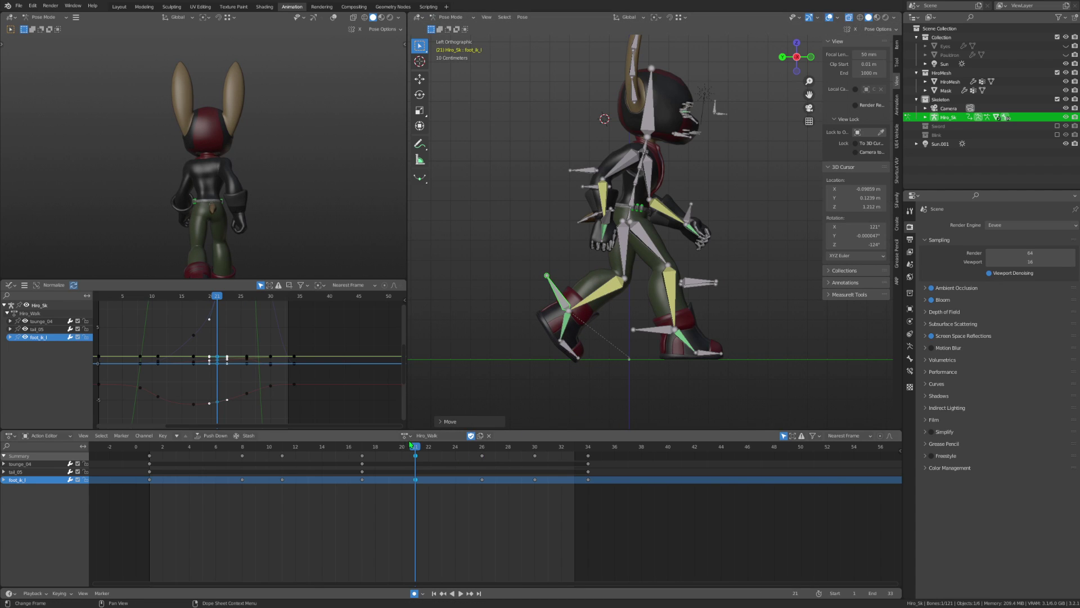
pyautogui.press('space')
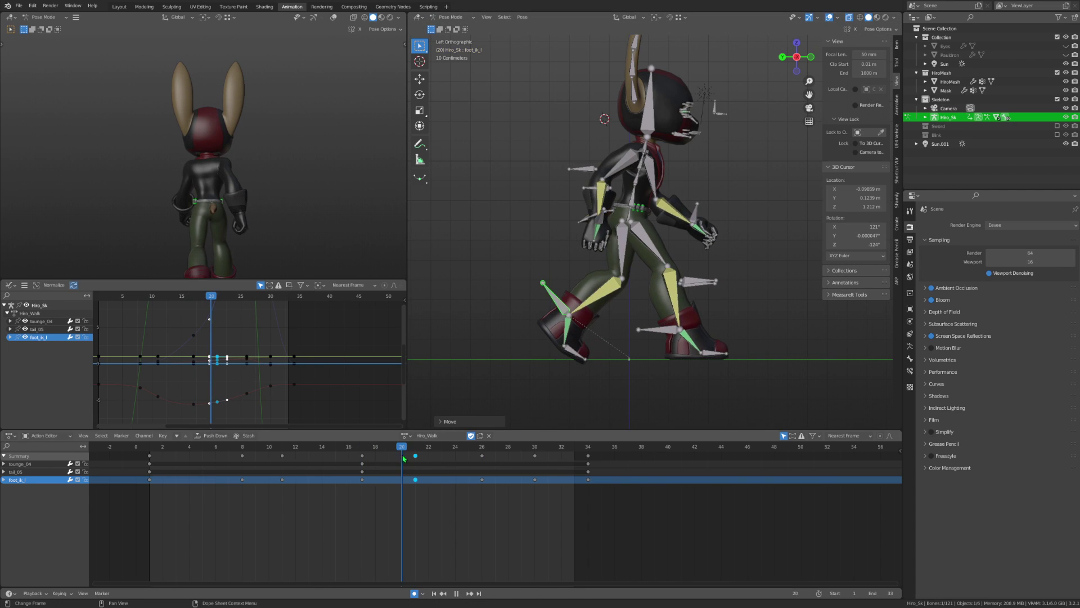
pyautogui.moveTo(404, 458)
pyautogui.mouseDown()
pyautogui.moveTo(415, 477)
pyautogui.moveTo(530, 478)
pyautogui.moveTo(150, 478)
pyautogui.moveTo(327, 493)
pyautogui.moveTo(550, 488)
pyautogui.moveTo(229, 483)
pyautogui.moveTo(320, 493)
pyautogui.moveTo(300, 495)
pyautogui.moveTo(309, 494)
pyautogui.mouseUp()
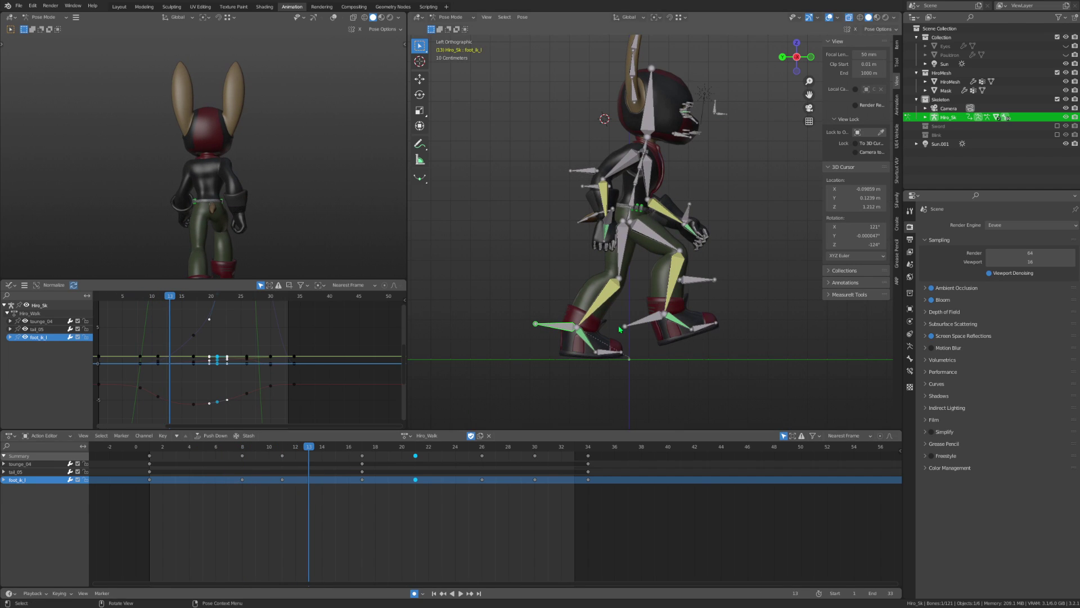
# Key a new vertical right-foot height at frame 15, then select the pelvis.
pyautogui.moveTo(336, 445); pyautogui.dragTo(341, 451)
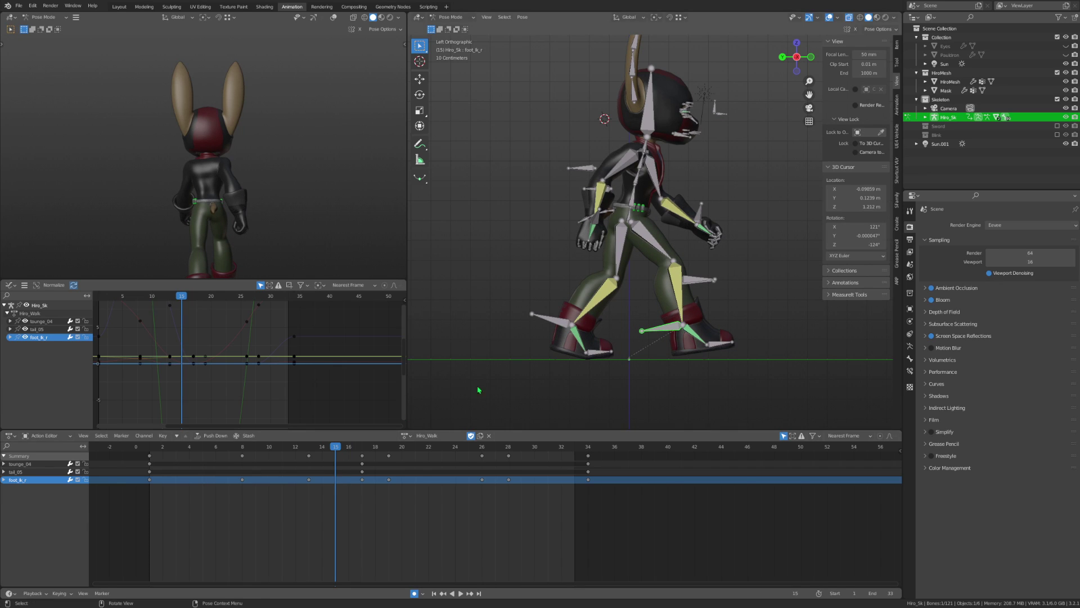
pyautogui.press('g')
pyautogui.press('z')
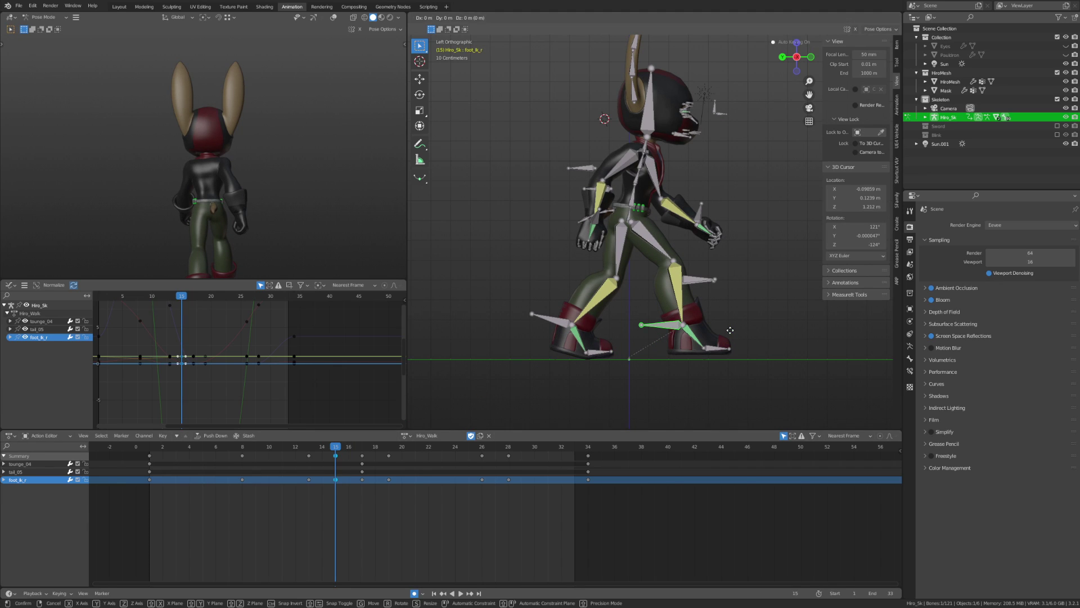
pyautogui.click(730, 335)
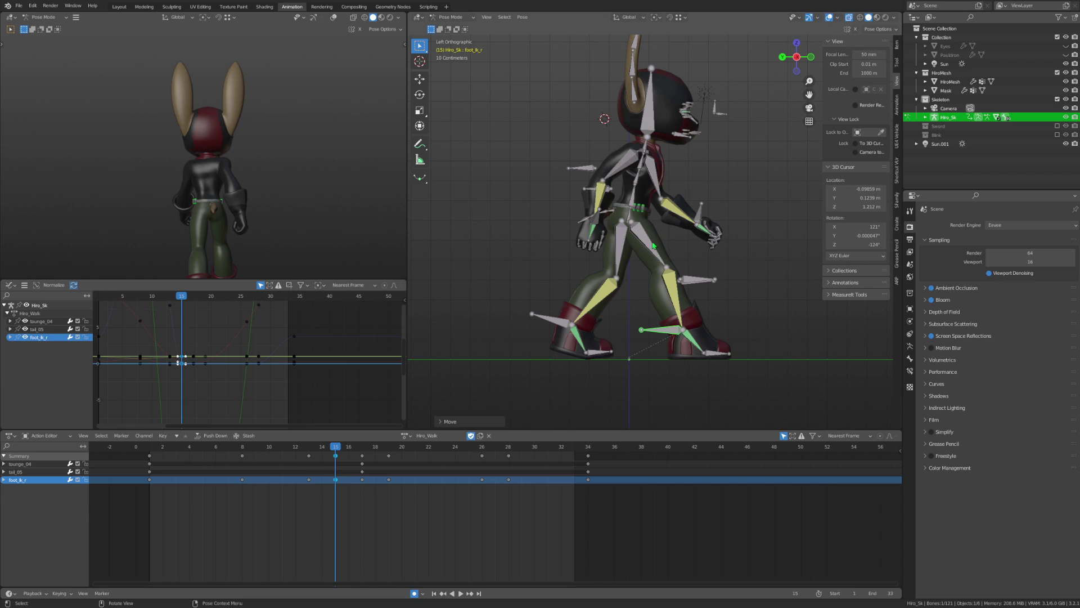
pyautogui.click(629, 213)
# Key the pelvis bounce height at frame 15 with a vertical move.
pyautogui.press('g')
pyautogui.press('z')
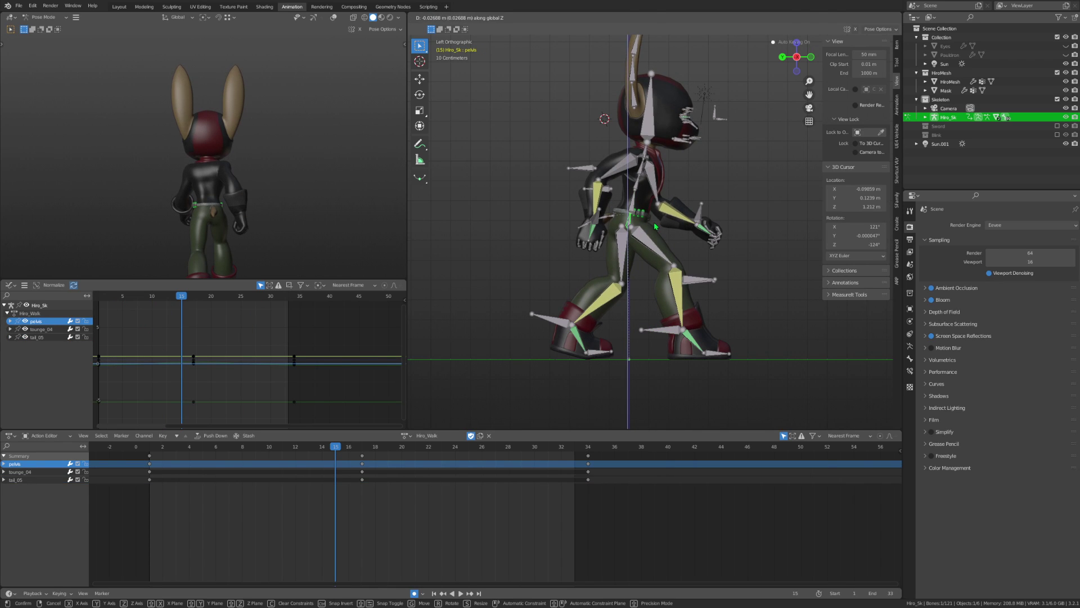
pyautogui.click(655, 226)
pyautogui.press('space')
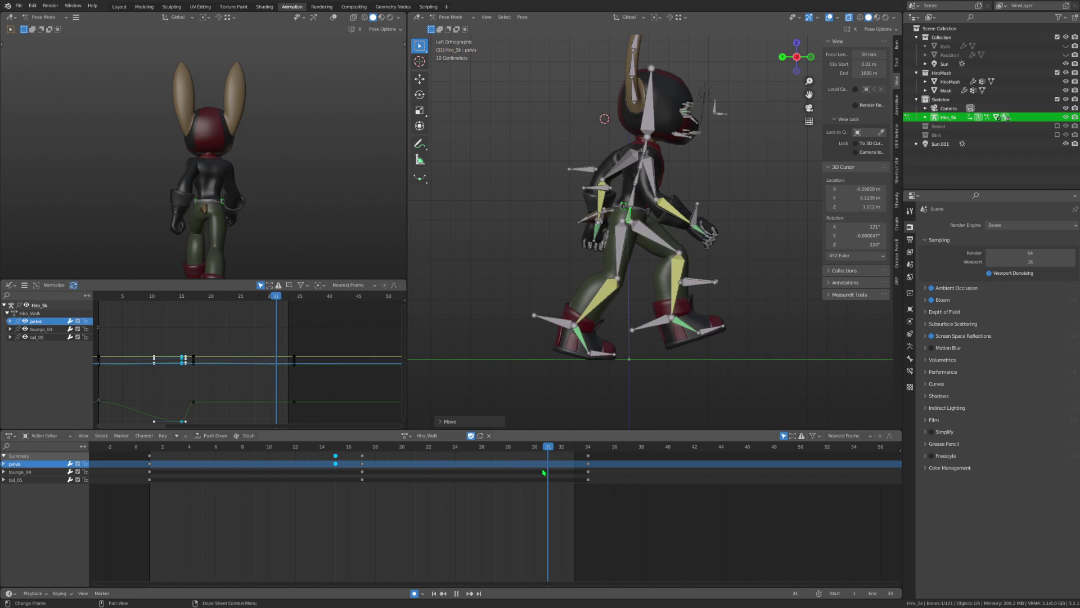
pyautogui.press('space')
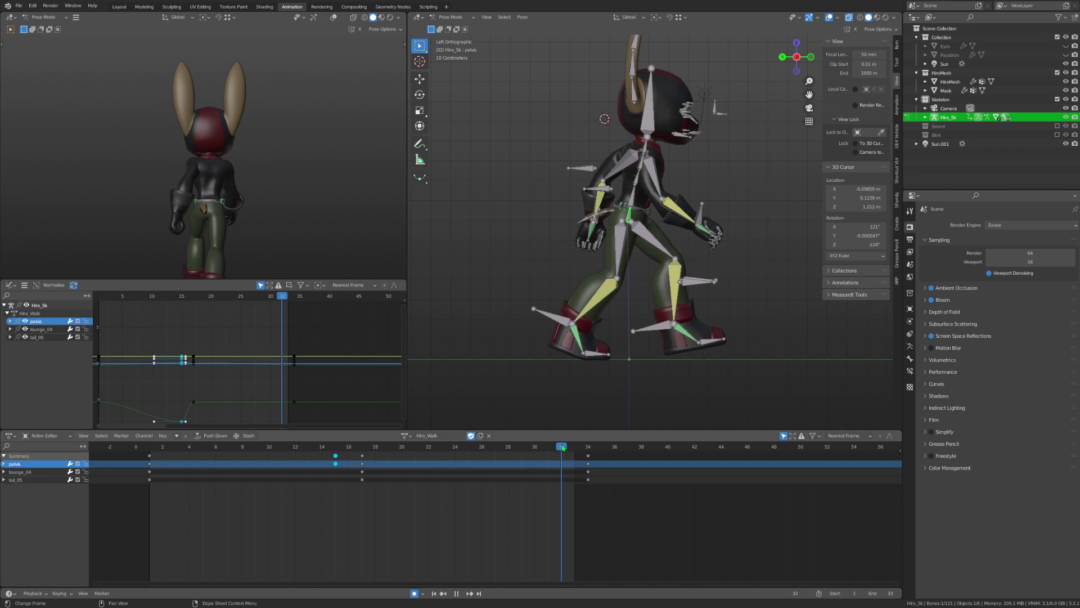
# Adjust foot_ik_l's height vertically near frame 31 and review the playback.
pyautogui.moveTo(562, 447); pyautogui.dragTo(555, 450)
pyautogui.press('r')
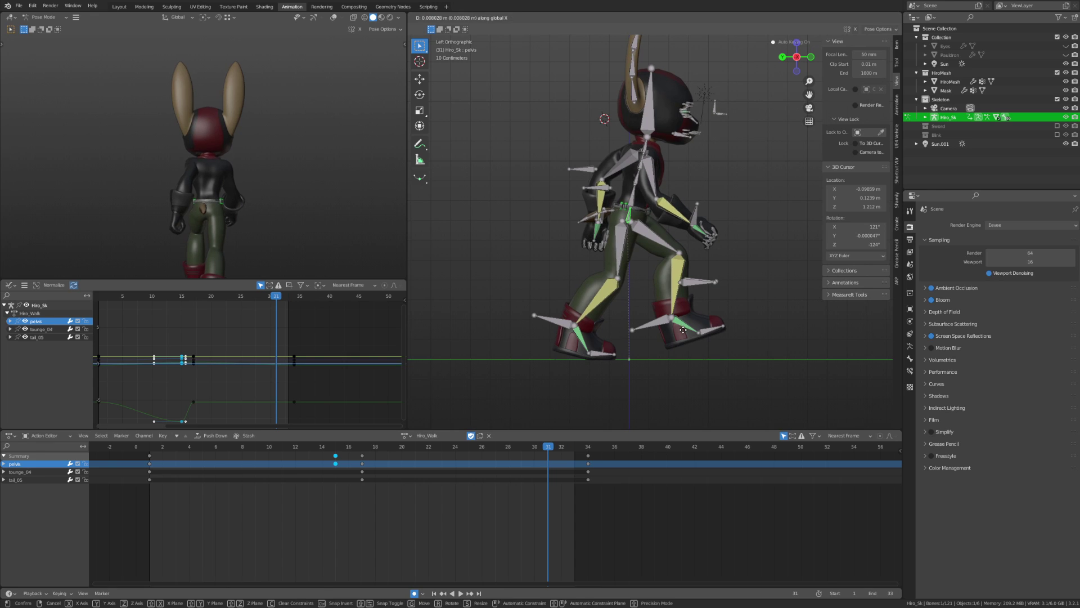
pyautogui.press('Escape')
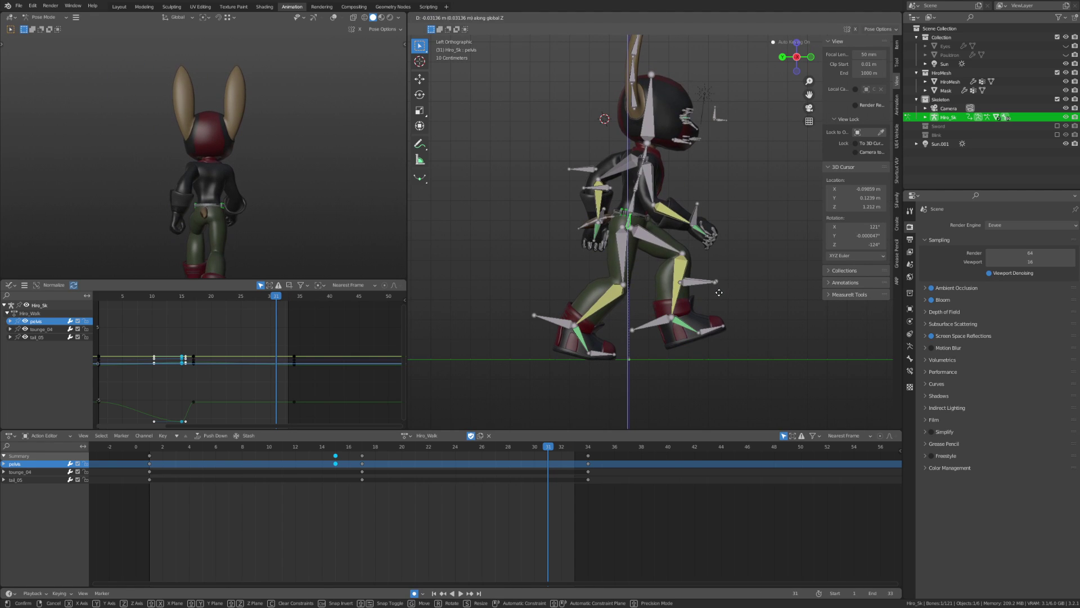
pyautogui.click(660, 328)
pyautogui.press('g')
pyautogui.press('z')
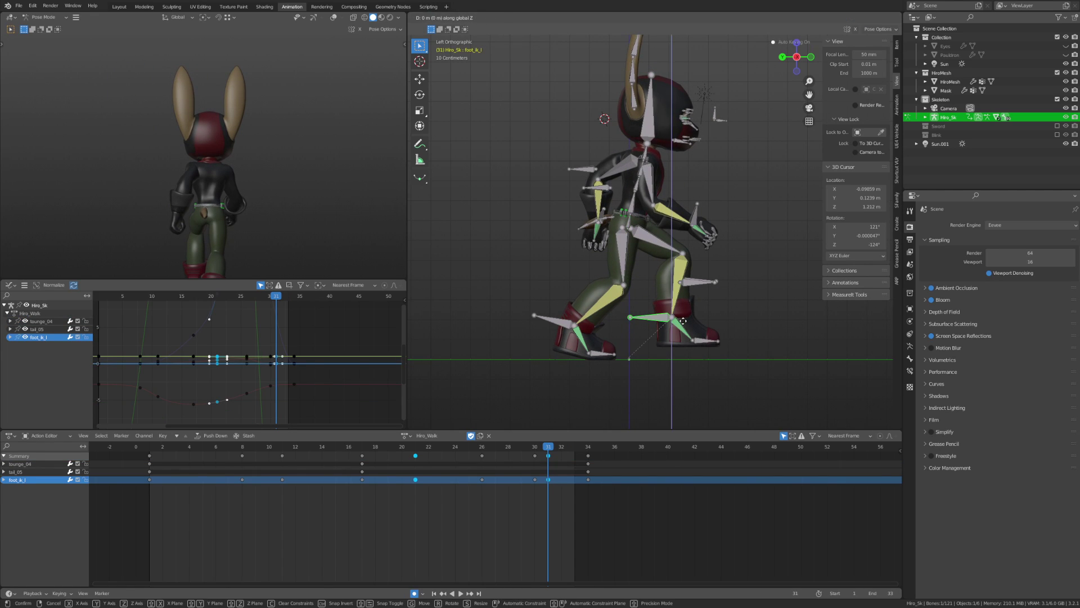
pyautogui.click(682, 332)
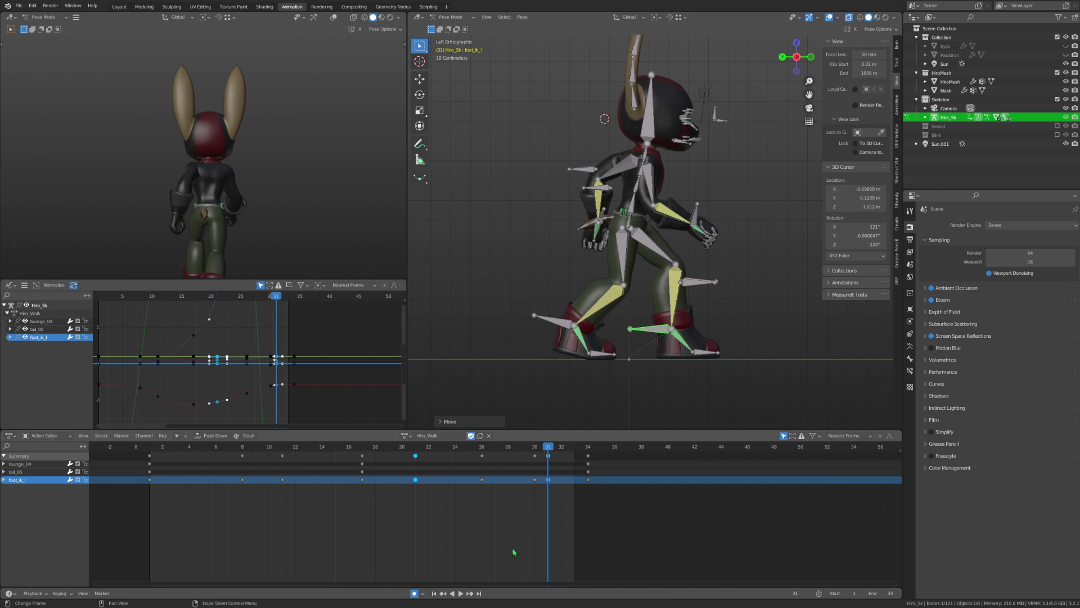
pyautogui.click(462, 593)
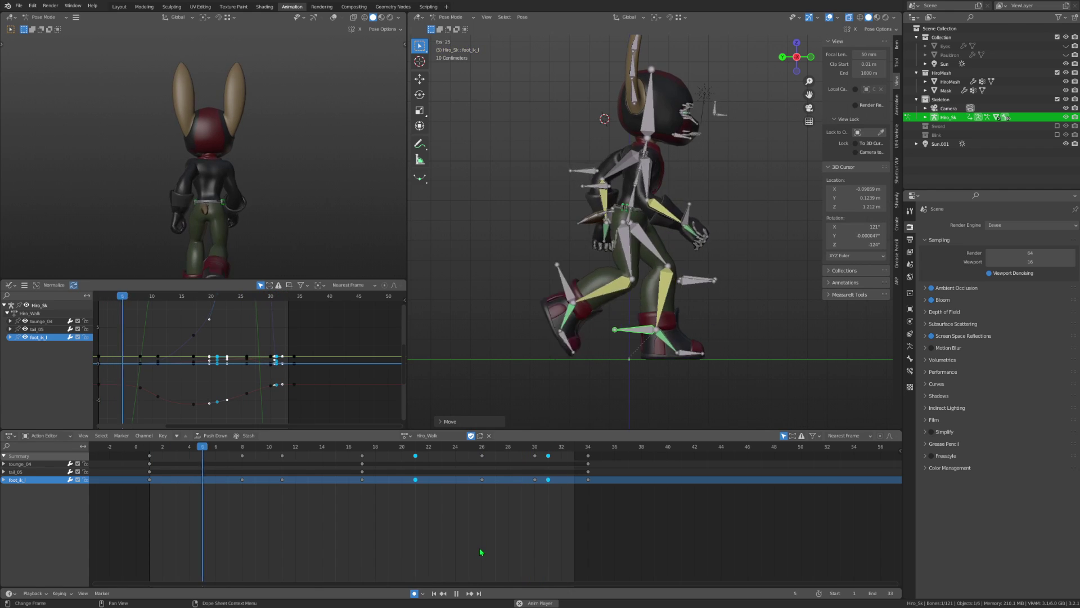
pyautogui.click(456, 594)
# Move and key the pelvis at frames 5 and 23 for the walk bounce.
pyautogui.click(534, 447)
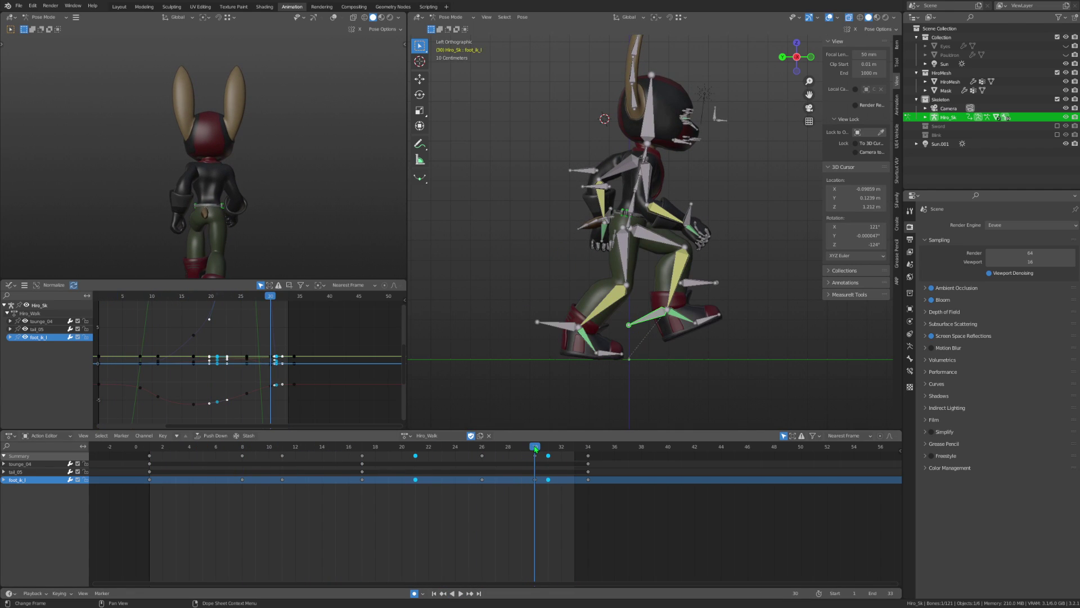
pyautogui.moveTo(541, 448); pyautogui.dragTo(582, 458)
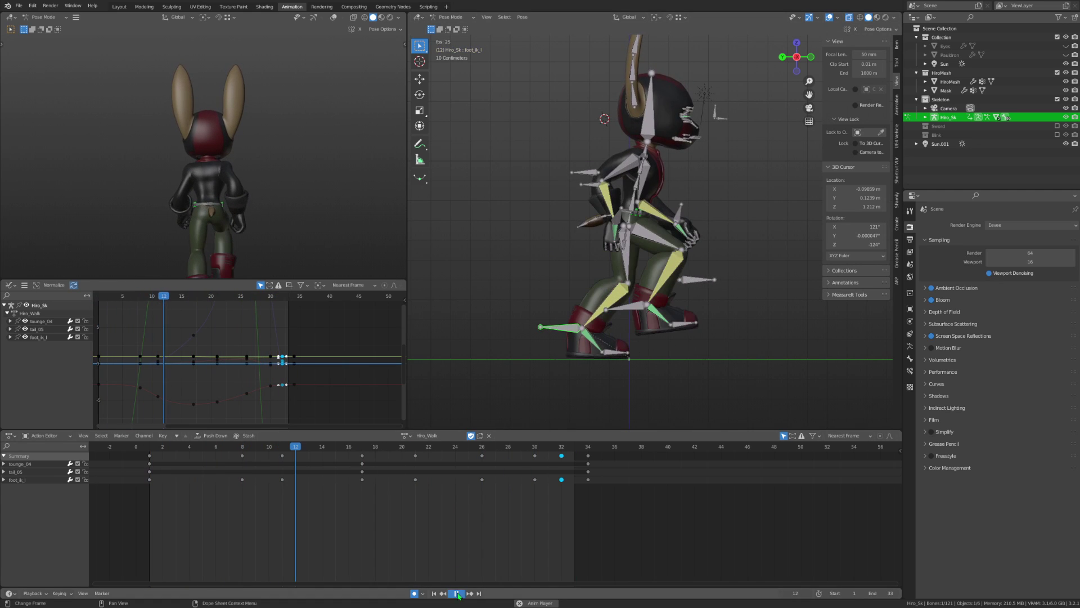
pyautogui.click(627, 221)
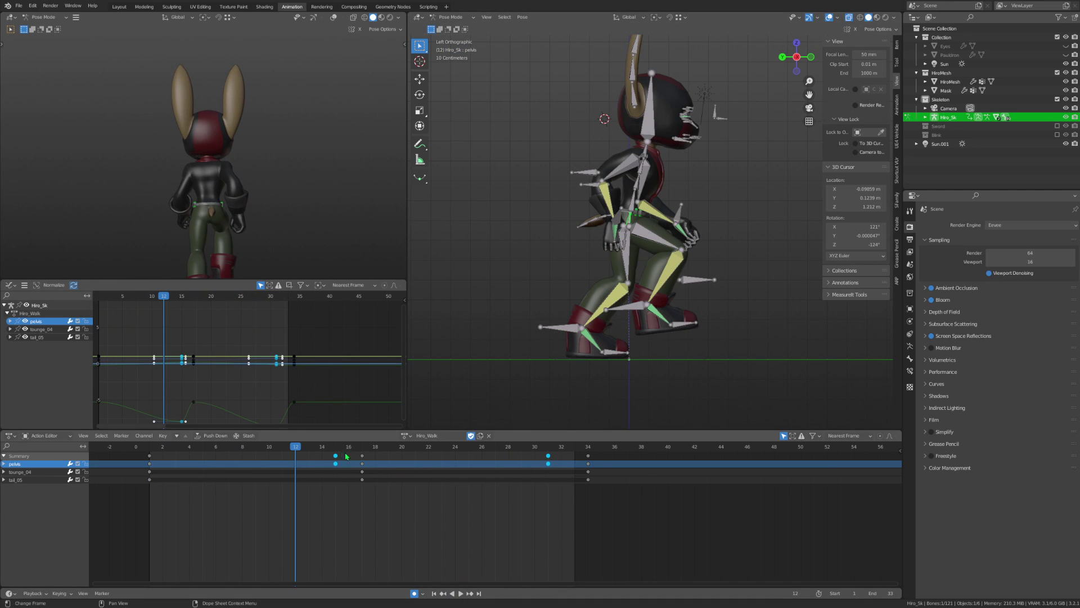
pyautogui.press('space')
pyautogui.press('Escape')
pyautogui.press('g')
pyautogui.click(683, 295)
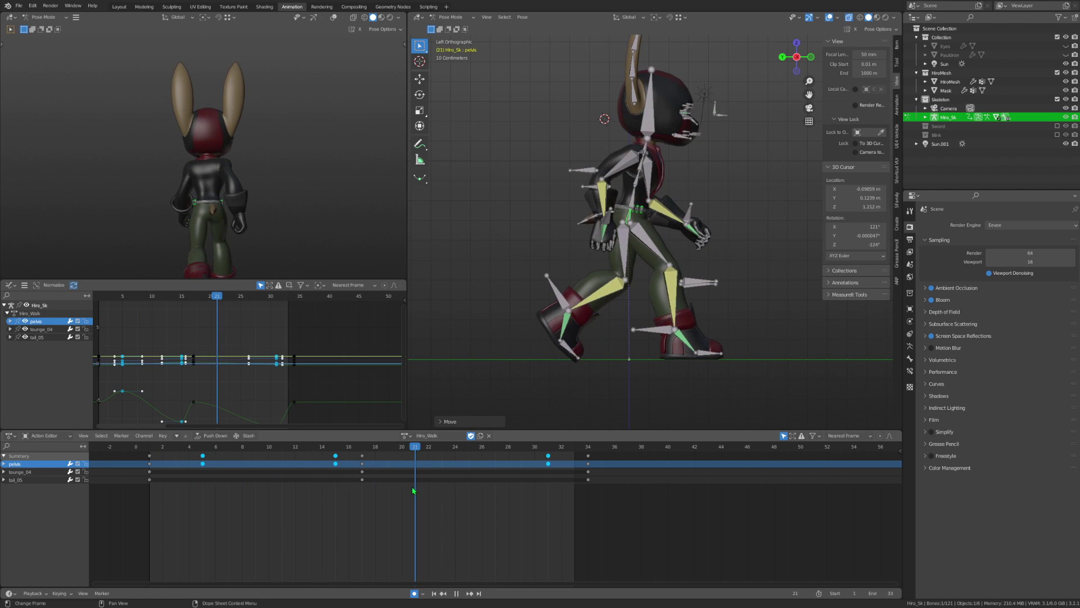
pyautogui.press('g')
pyautogui.click(598, 357)
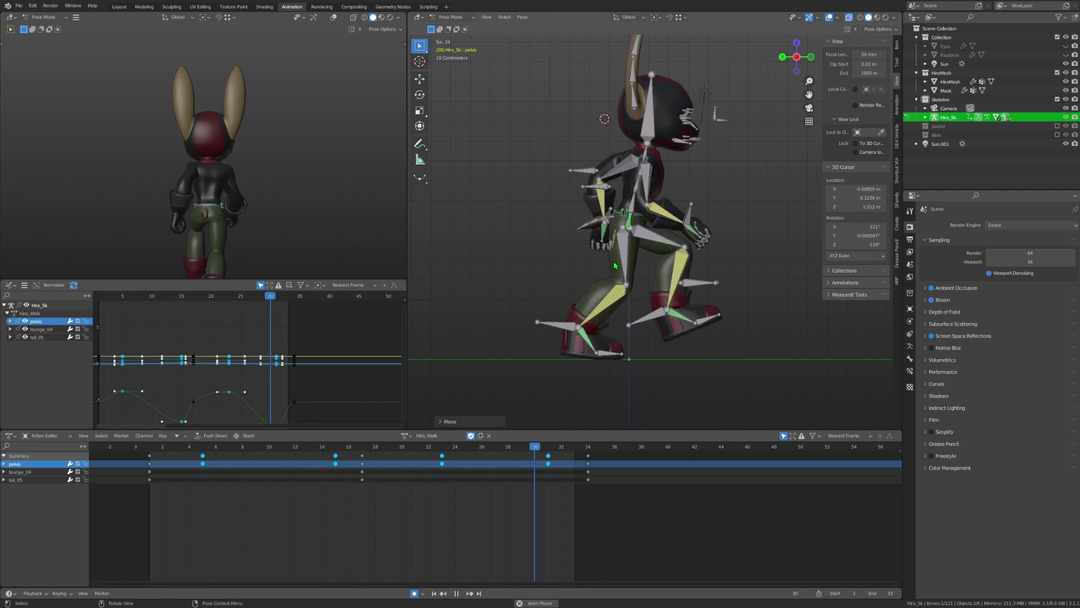
pyautogui.press('KP_1')
# Orbit and zoom around the rabbit's legs during playback and save the file.
pyautogui.scroll(5, 624, 244)
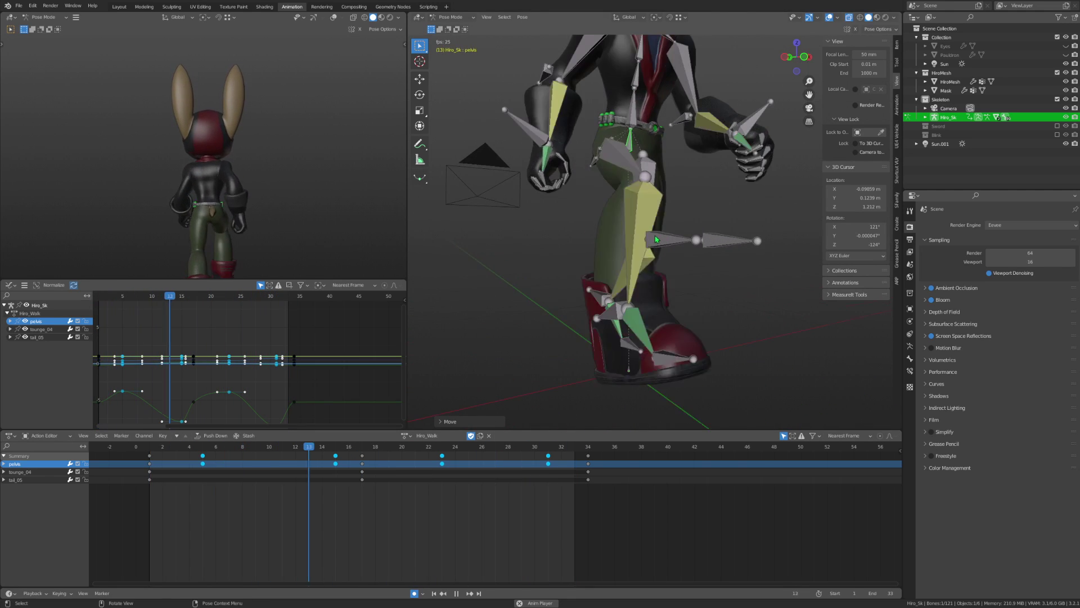
pyautogui.scroll(-3, 623, 245)
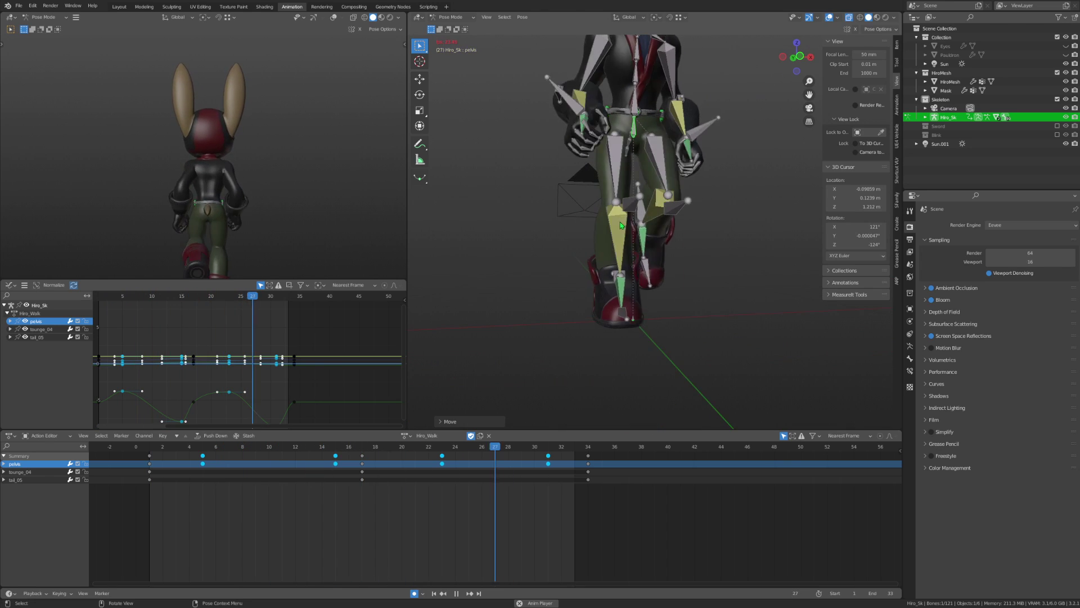
pyautogui.moveTo(623, 244); pyautogui.dragTo(563, 236, button='middle')
pyautogui.hotkey('ctrl', 's')
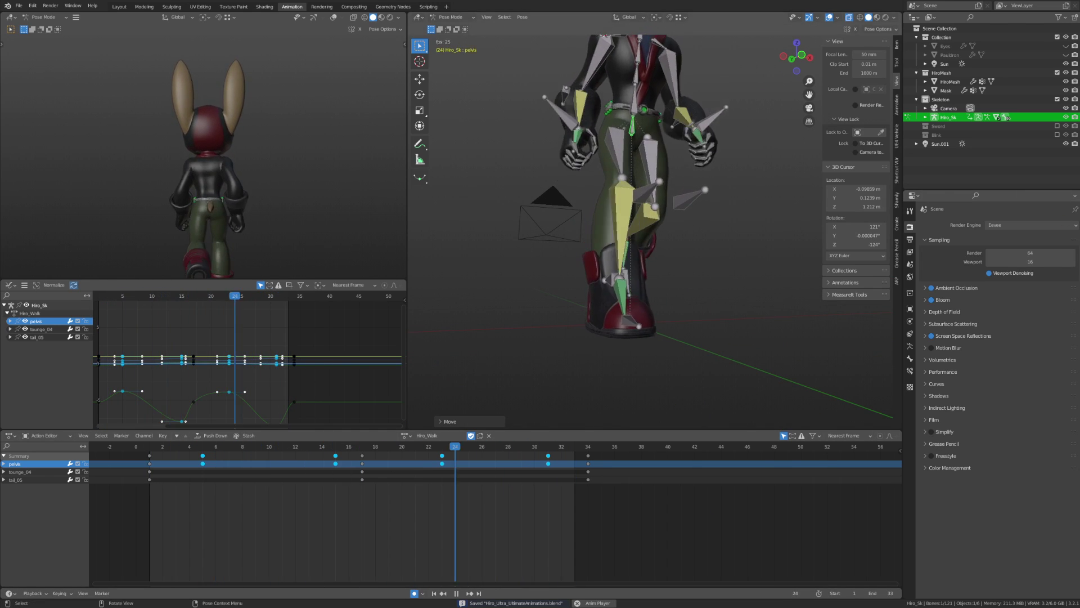
pyautogui.scroll(3, 618, 243)
pyautogui.moveTo(706, 244); pyautogui.dragTo(660, 250, button='middle')
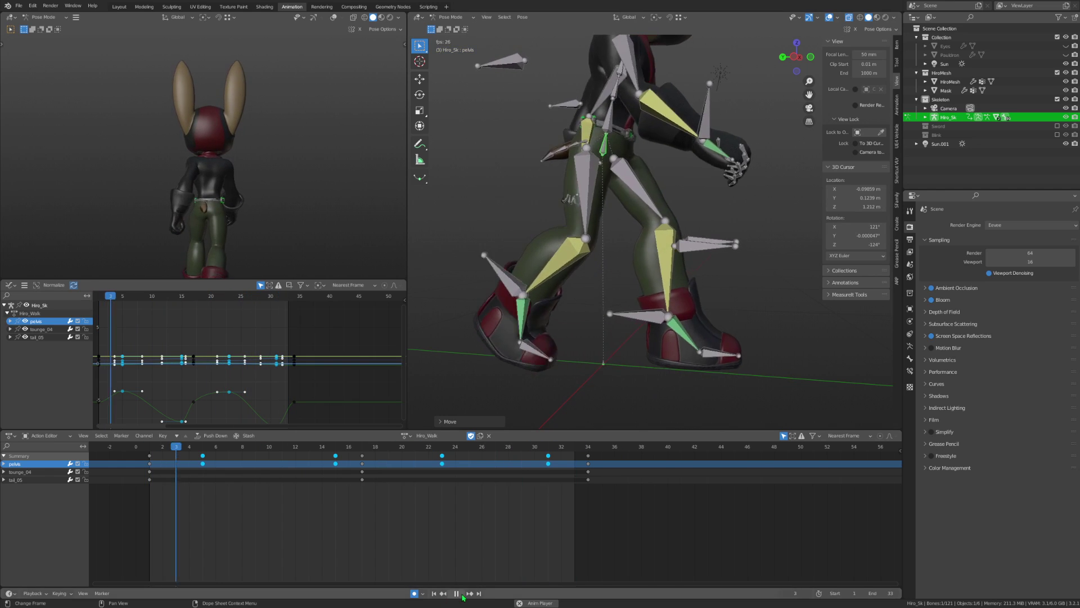
# Select foot_ik_r in left side view and bring the playhead to frame 8.
pyautogui.click(213, 448)
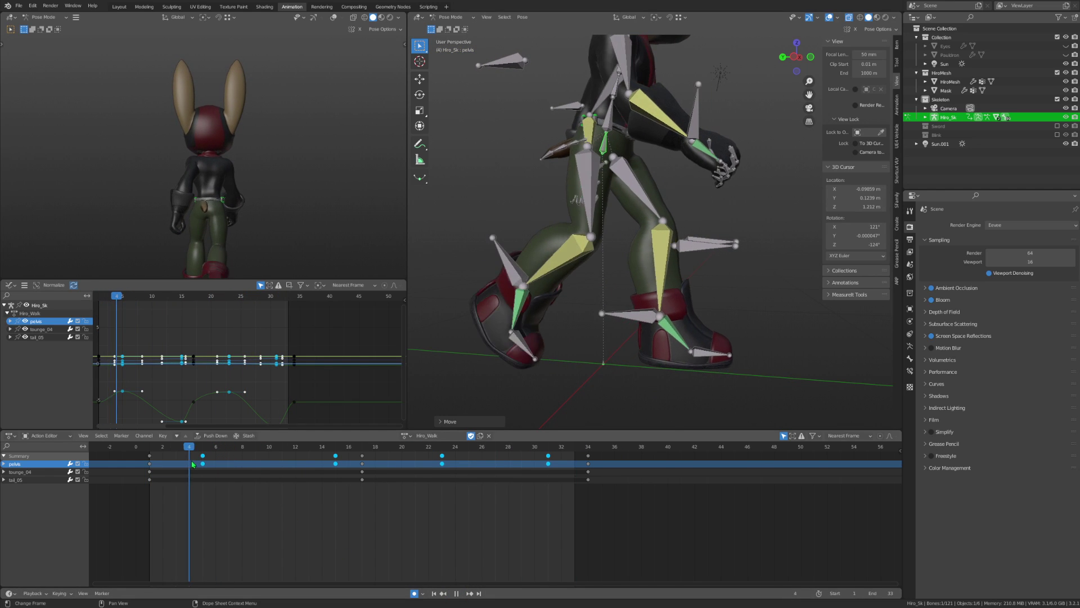
pyautogui.click(277, 498)
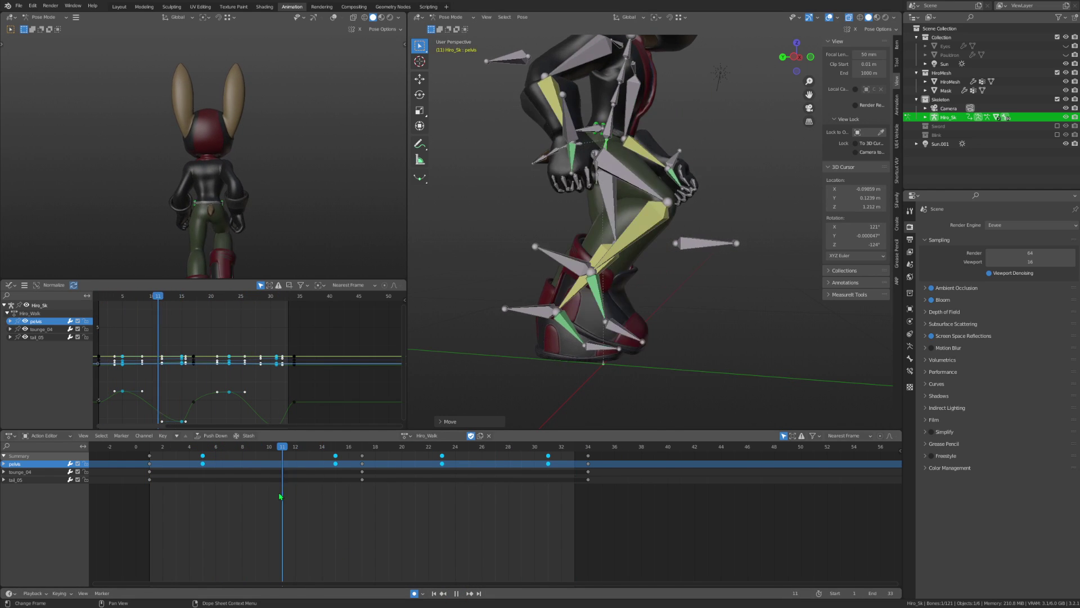
pyautogui.click(567, 271)
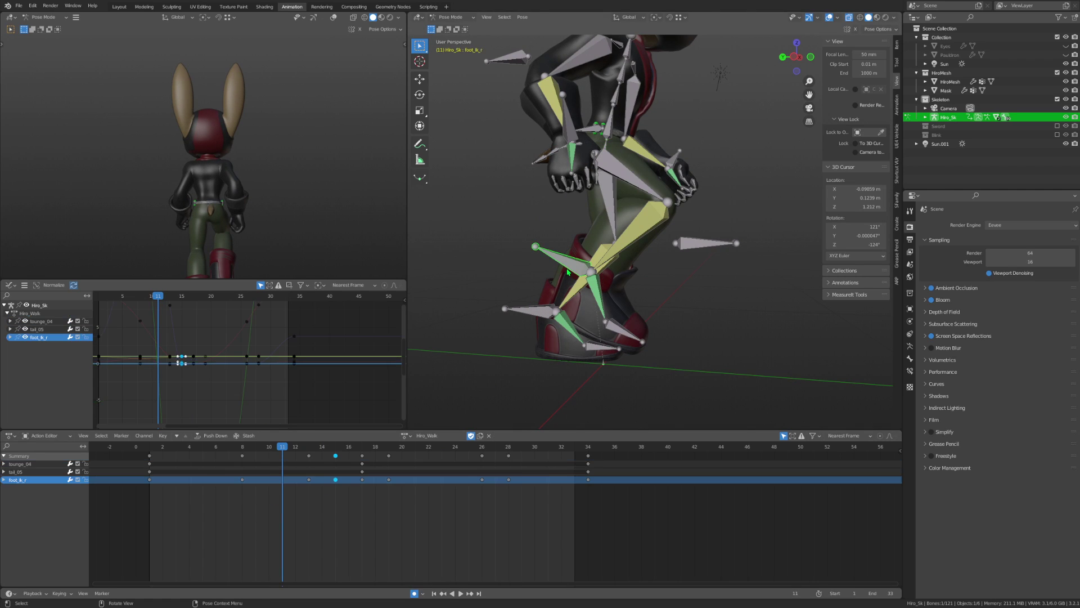
pyautogui.click(794, 57)
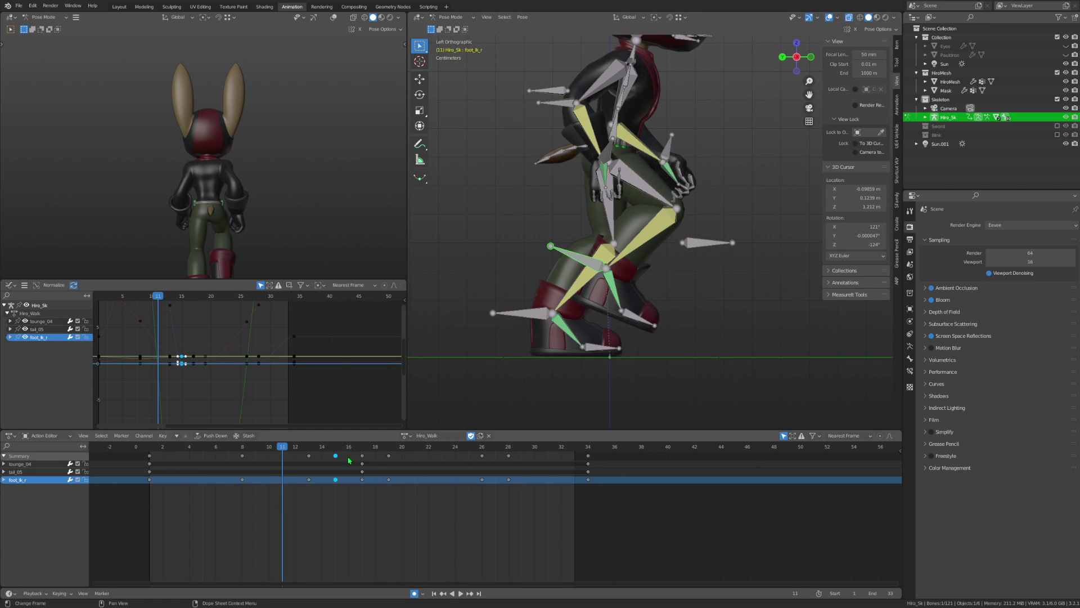
pyautogui.moveTo(284, 451); pyautogui.dragTo(248, 466)
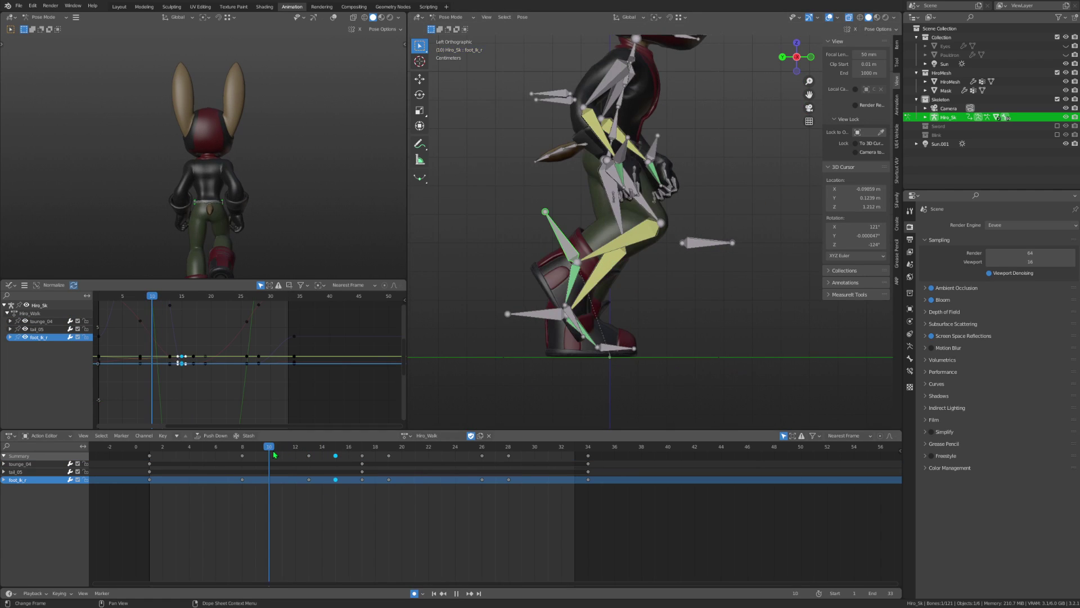
pyautogui.press('Escape')
# Slide foot_ik_r's frame-8 keys to frame 5 and preview the result.
pyautogui.click(242, 455)
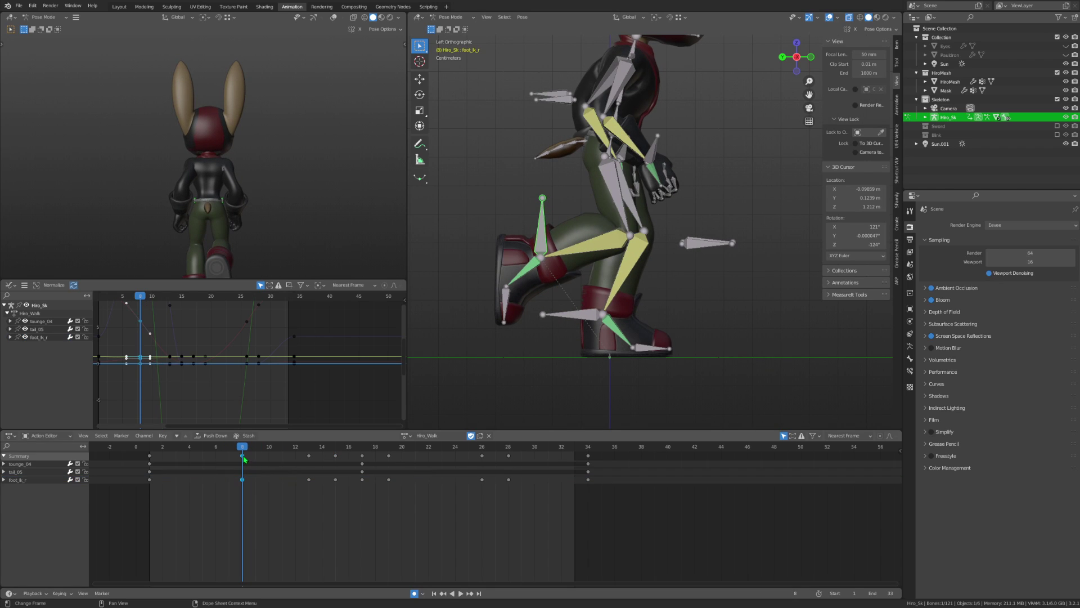
pyautogui.press('g')
pyautogui.click(226, 457)
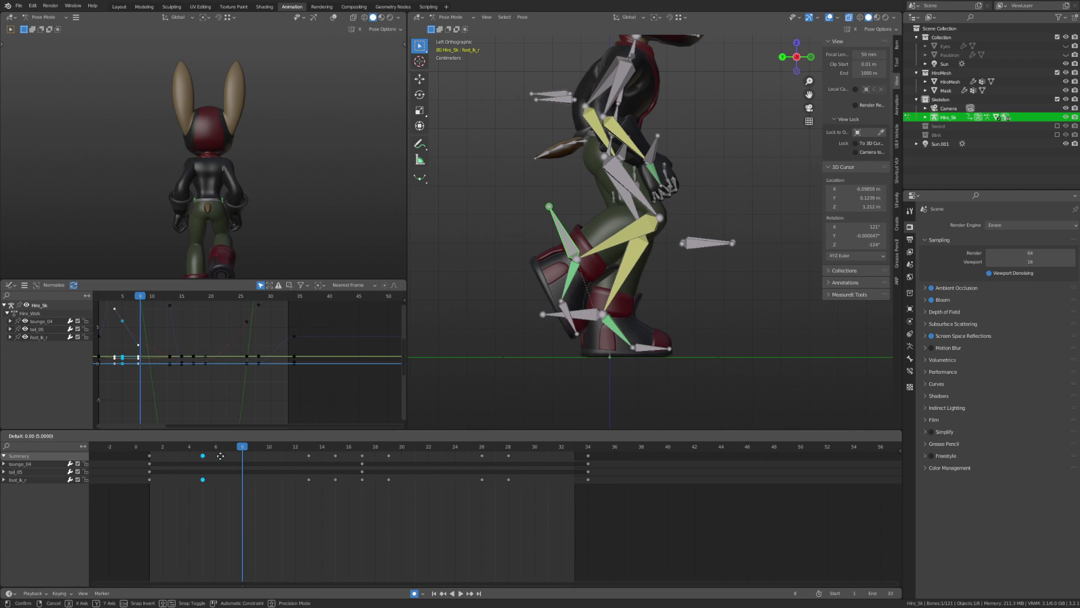
pyautogui.moveTo(229, 451); pyautogui.dragTo(200, 453)
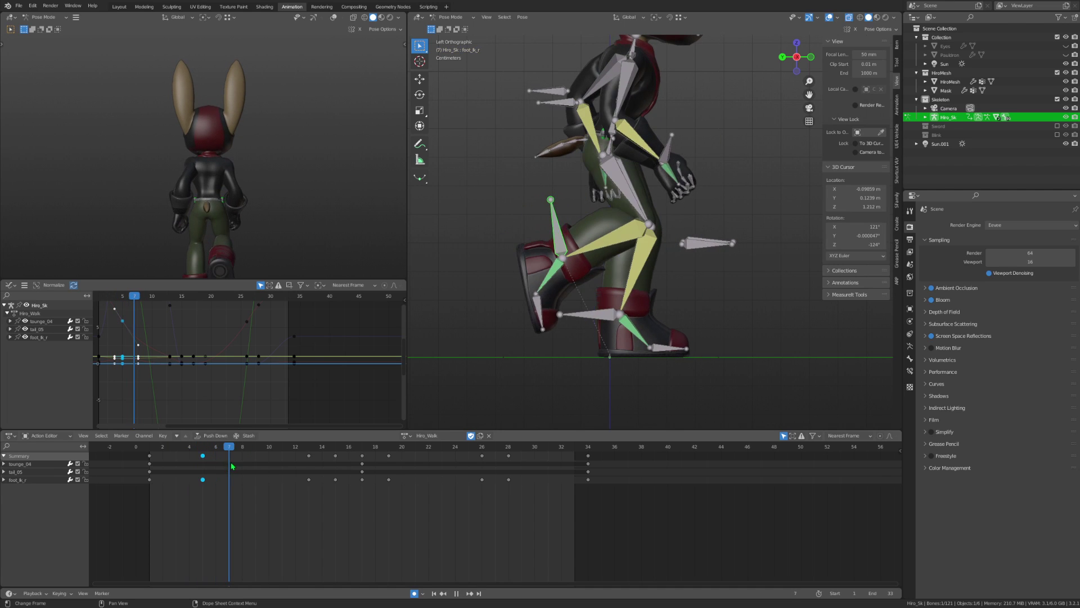
pyautogui.press('Escape')
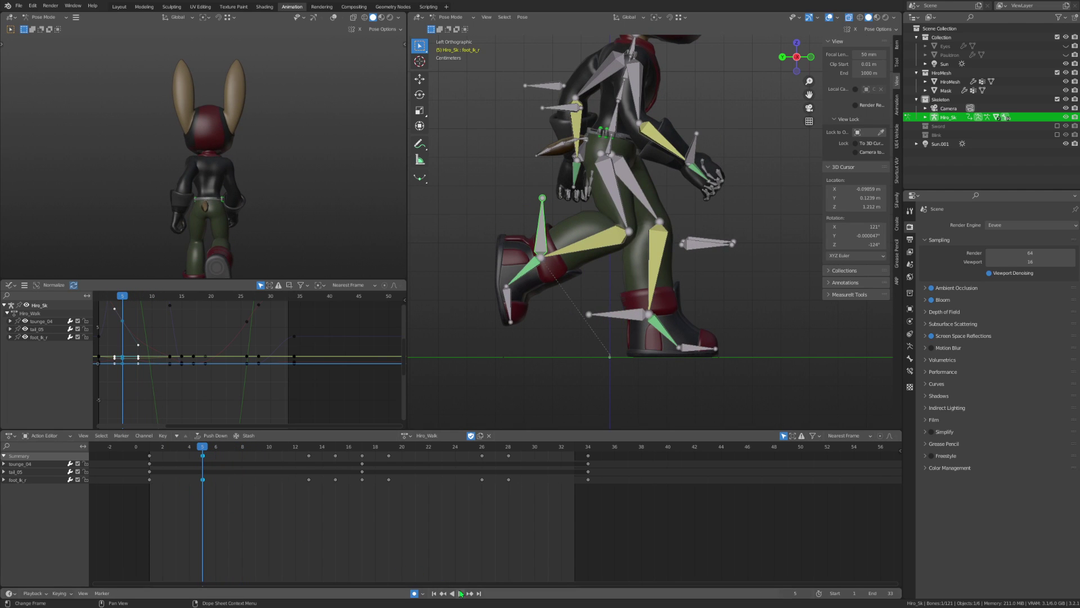
pyautogui.click(460, 594)
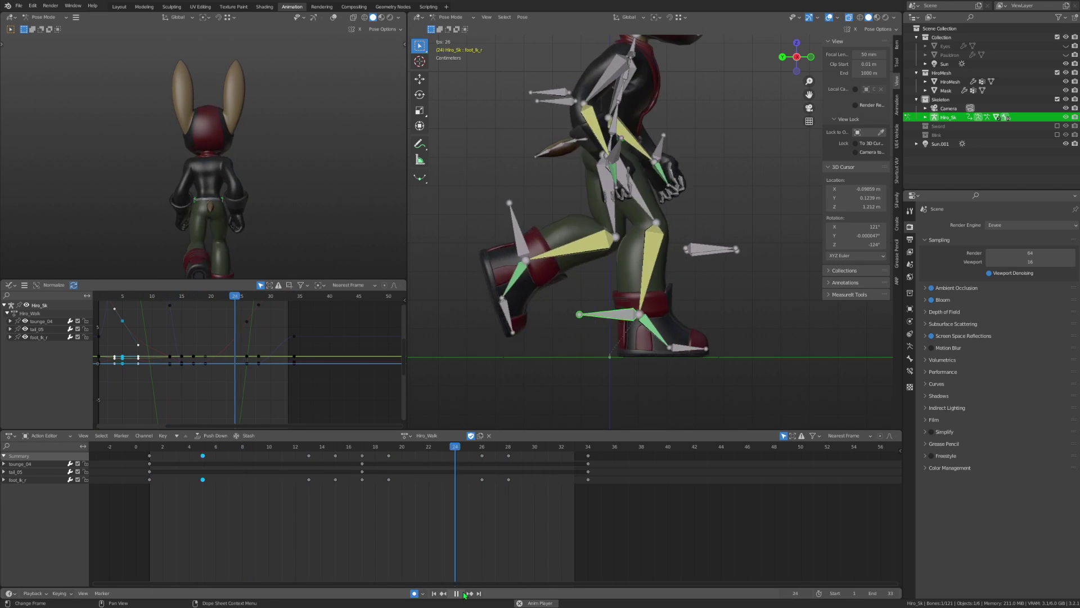
# Switch to foot_ik_l and slide its late-stride key to frame 23, then replay.
pyautogui.hotkey('ctrl', 'shift', 'm')
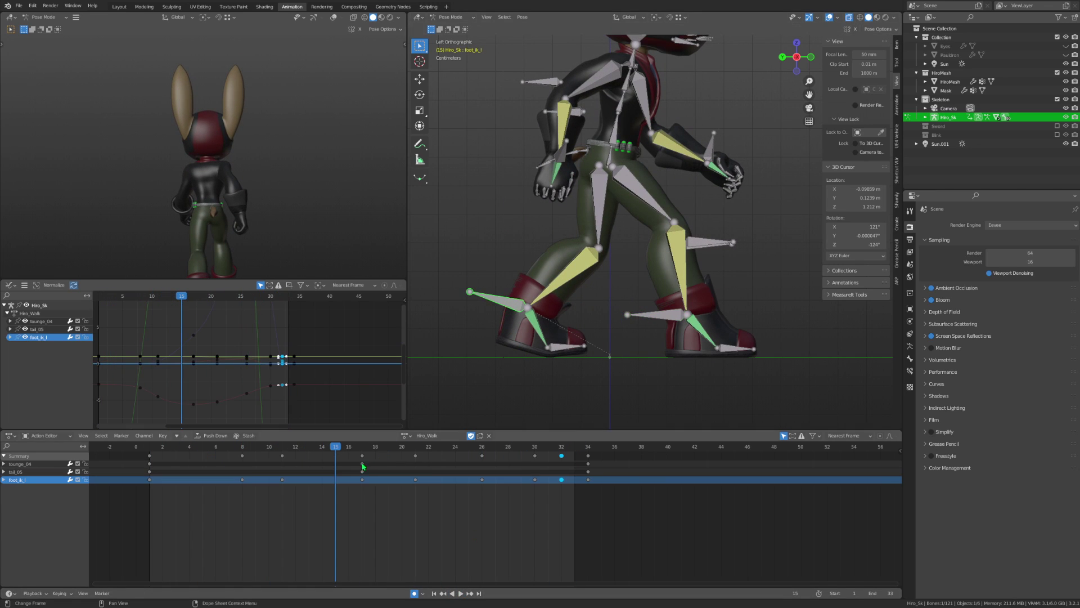
pyautogui.press('space')
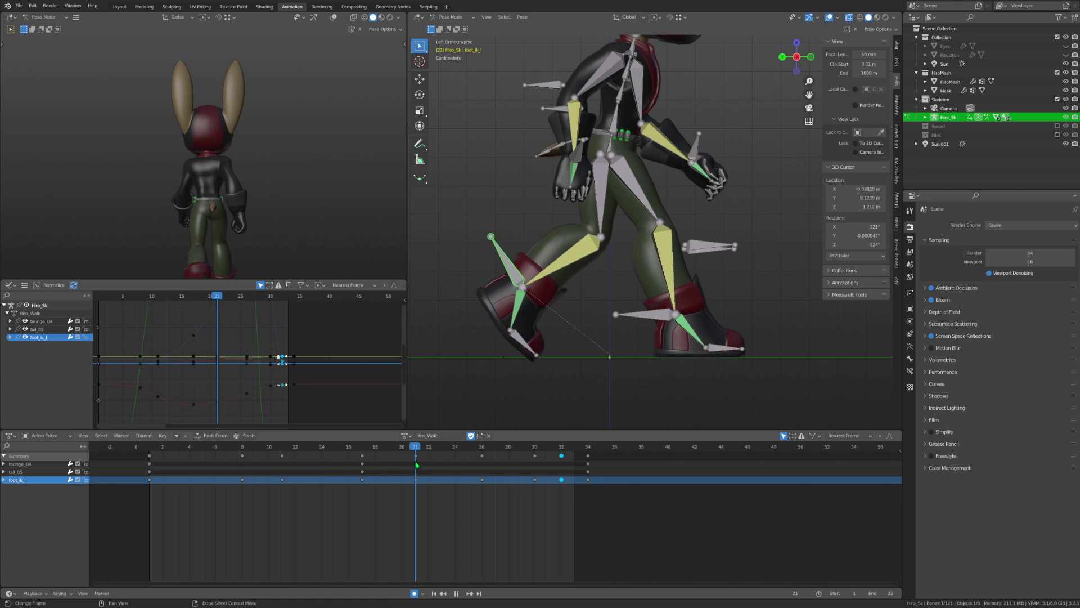
pyautogui.click(387, 493)
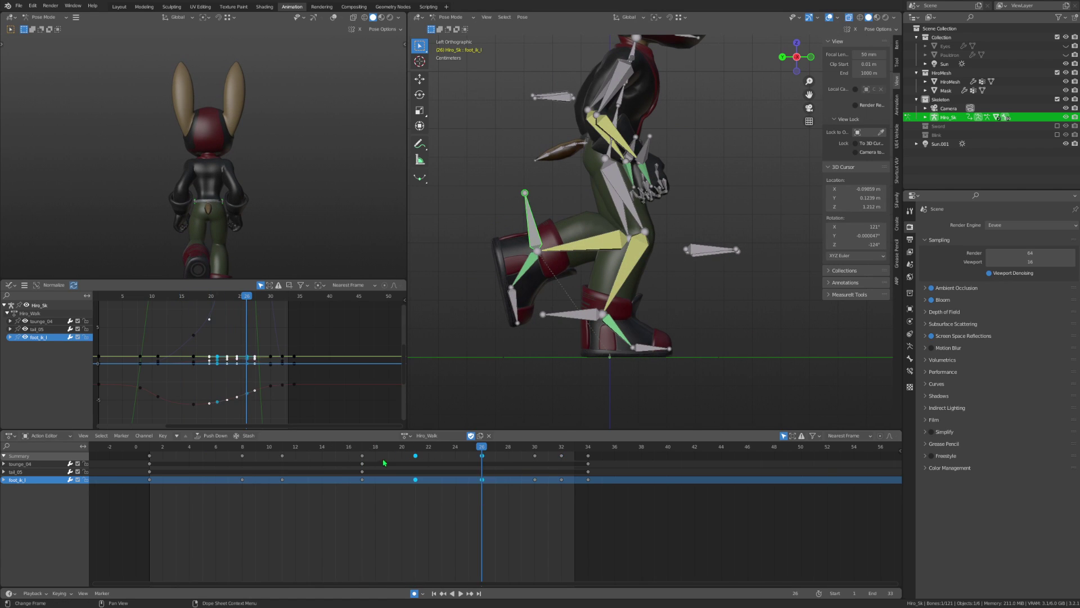
pyautogui.moveTo(460, 458); pyautogui.dragTo(434, 459)
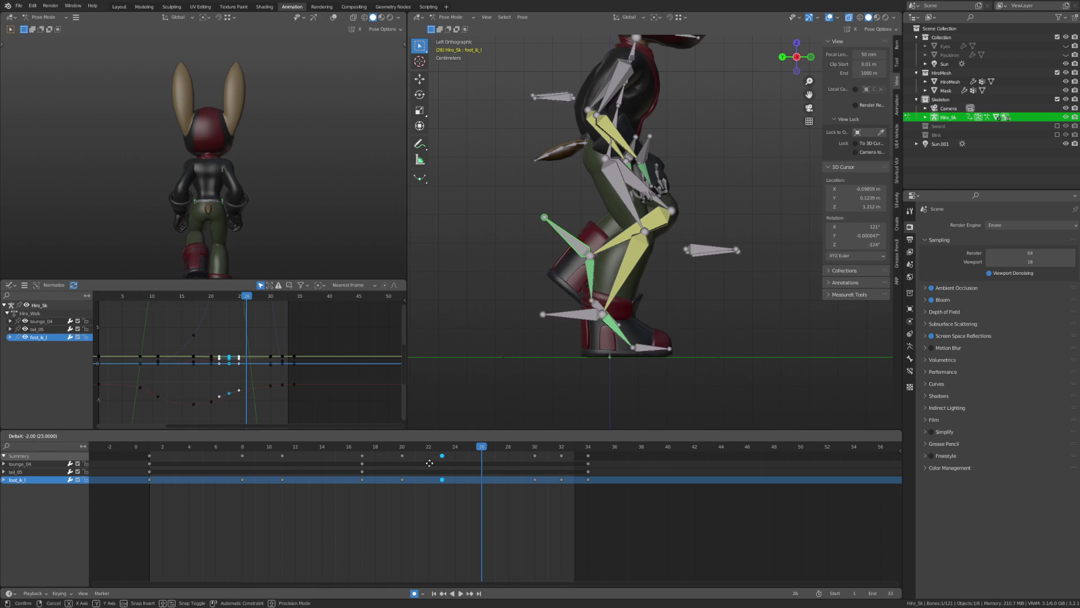
pyautogui.press('space')
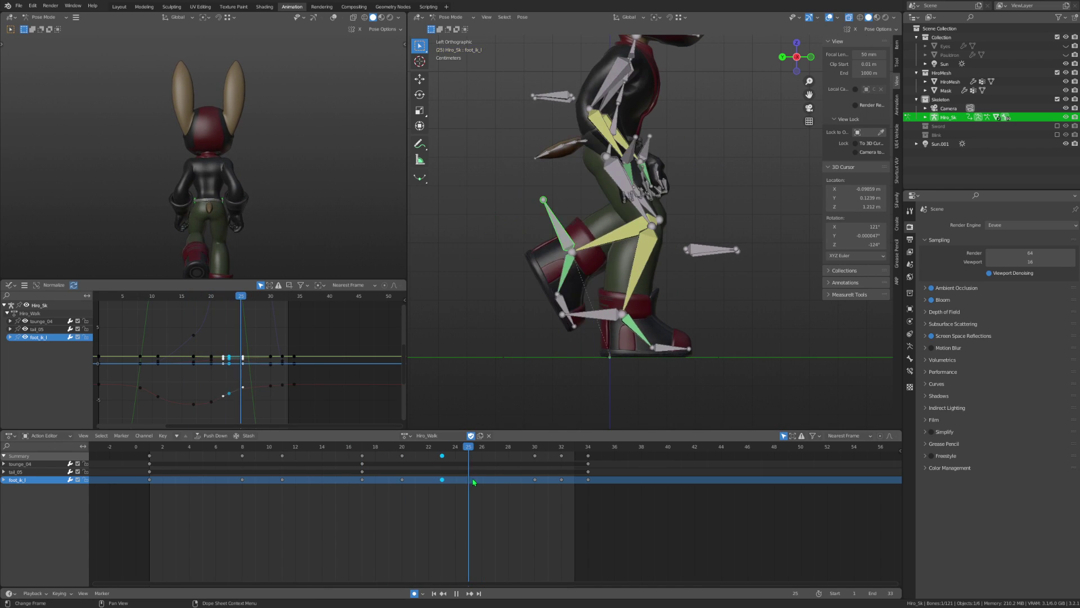
pyautogui.press('space')
# Box-select and delete the pelvis keyframes at frames 5 and 15.
pyautogui.click(610, 175)
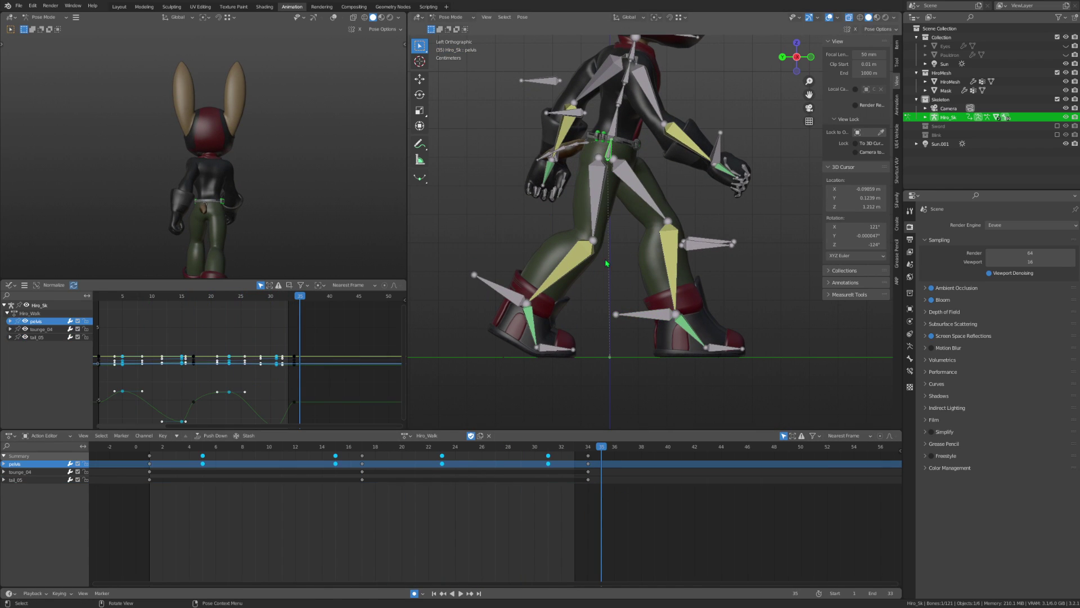
pyautogui.moveTo(528, 497); pyautogui.dragTo(417, 461)
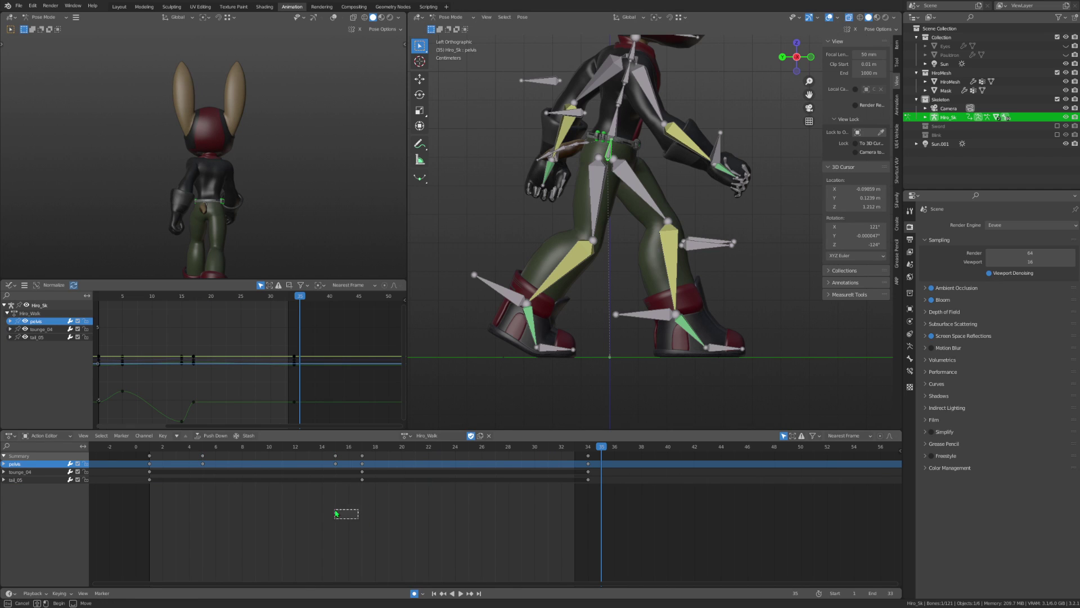
pyautogui.moveTo(358, 519); pyautogui.dragTo(180, 463)
pyautogui.press('x')
pyautogui.click(180, 464)
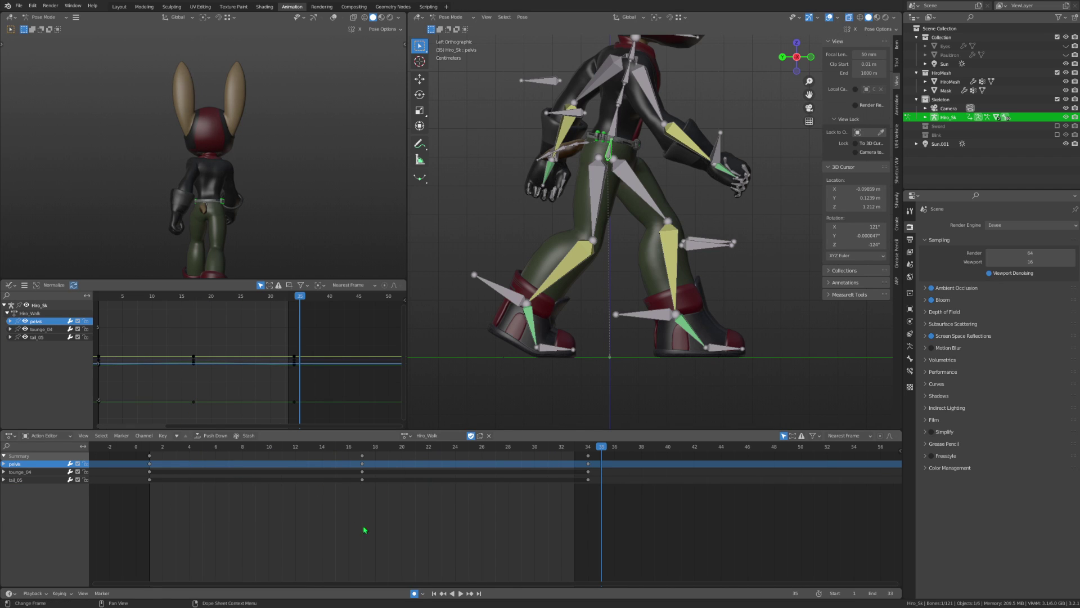
# Play the walk back, then select foot_ik_l and step toward frame 31.
pyautogui.click(460, 593)
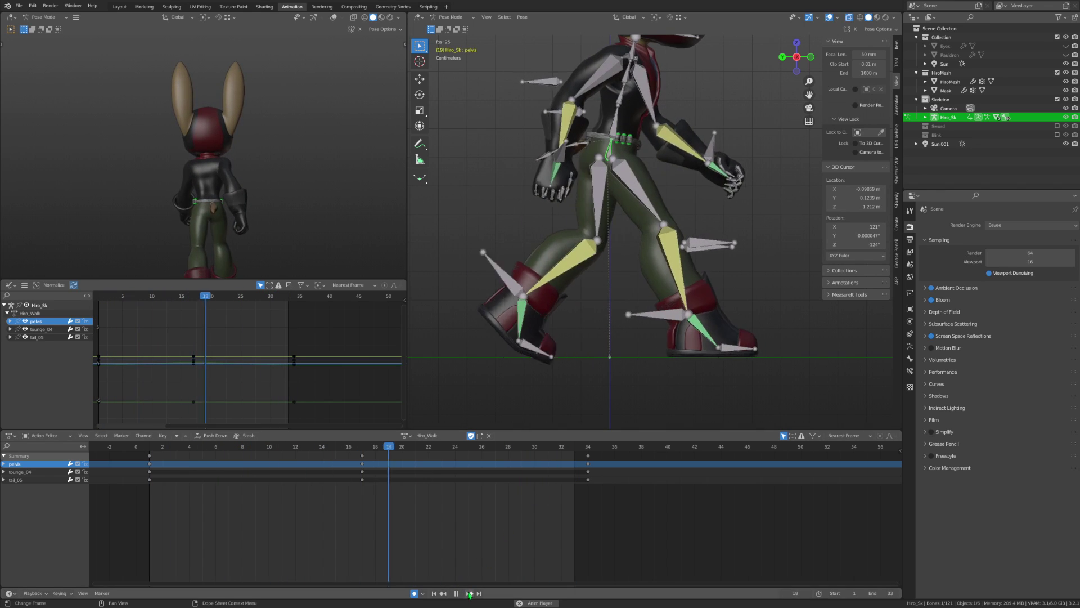
pyautogui.press('space')
pyautogui.click(618, 289)
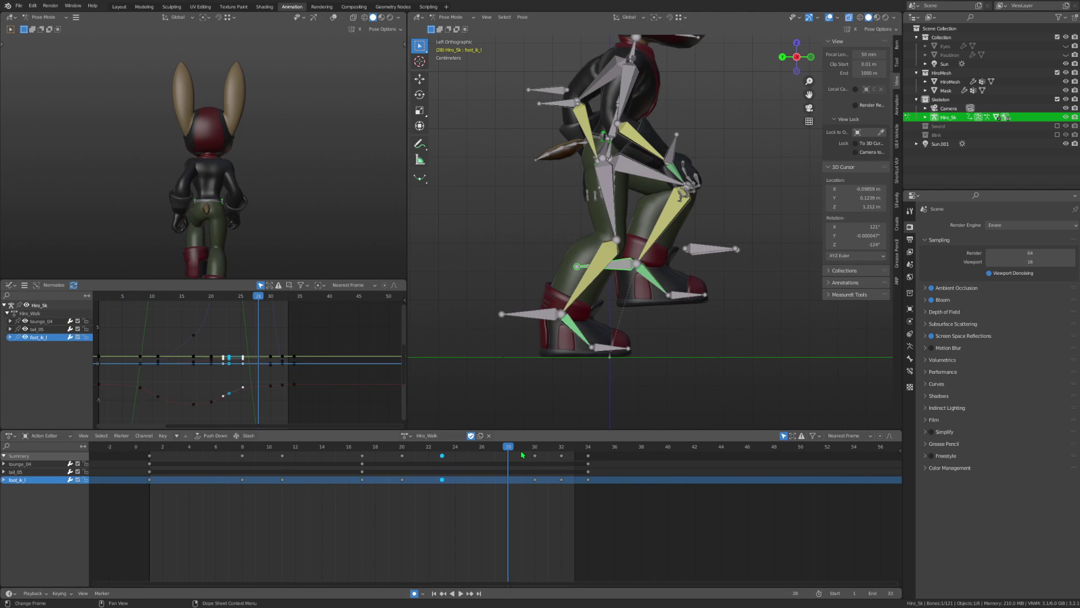
pyautogui.moveTo(522, 454)
pyautogui.mouseDown()
pyautogui.moveTo(623, 481)
pyautogui.moveTo(387, 488)
pyautogui.moveTo(111, 535)
pyautogui.moveTo(356, 565)
pyautogui.moveTo(310, 565)
pyautogui.moveTo(332, 566)
pyautogui.mouseUp()
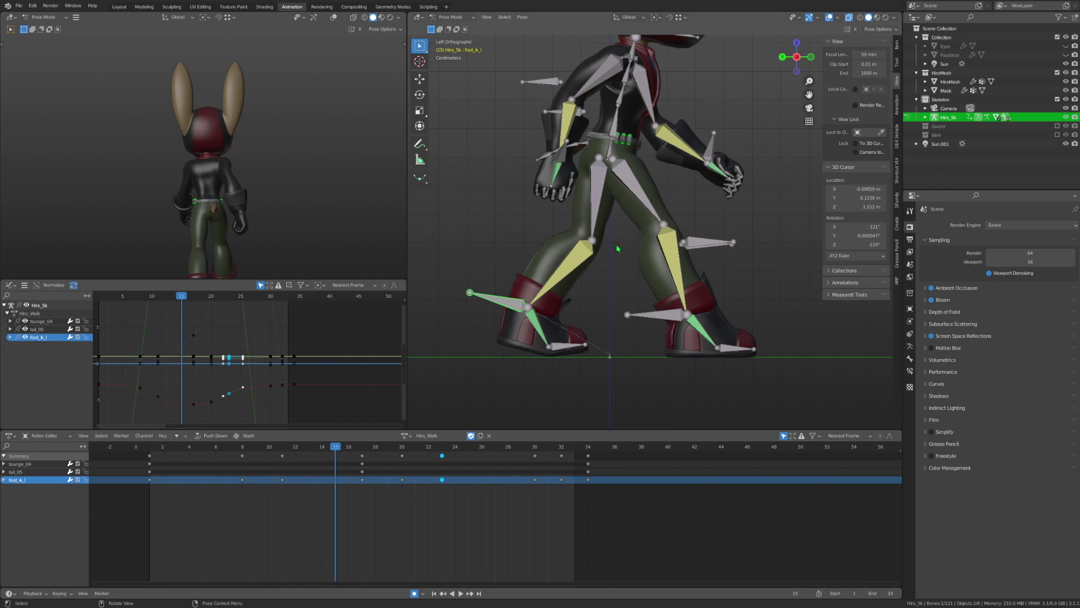
# Key the pelvis height at frame 15 with a global-Z move.
pyautogui.click(611, 163)
pyautogui.press('g')
pyautogui.press('z')
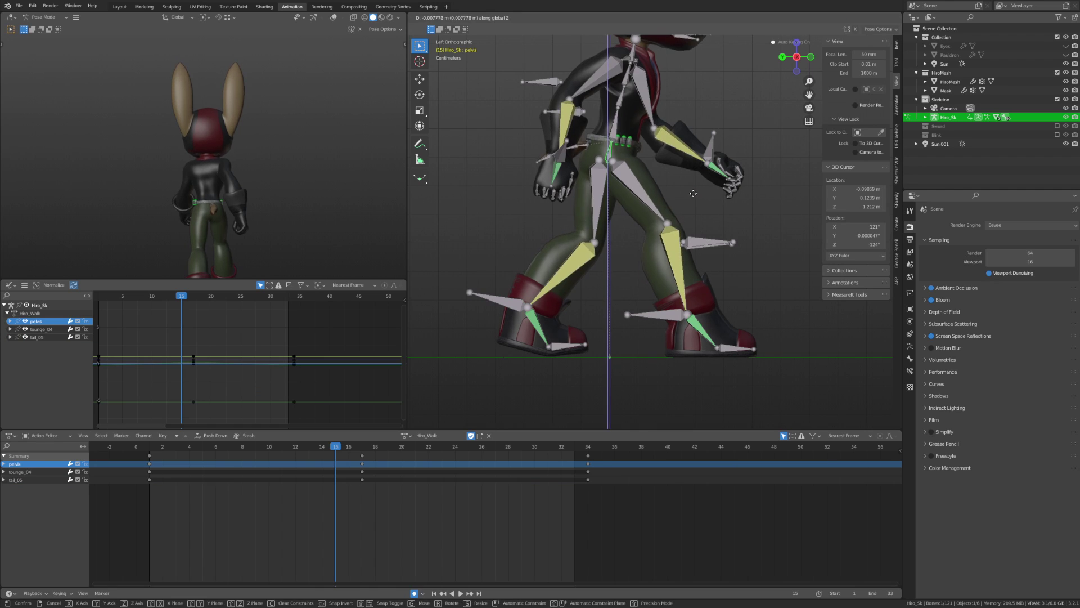
pyautogui.click(690, 207)
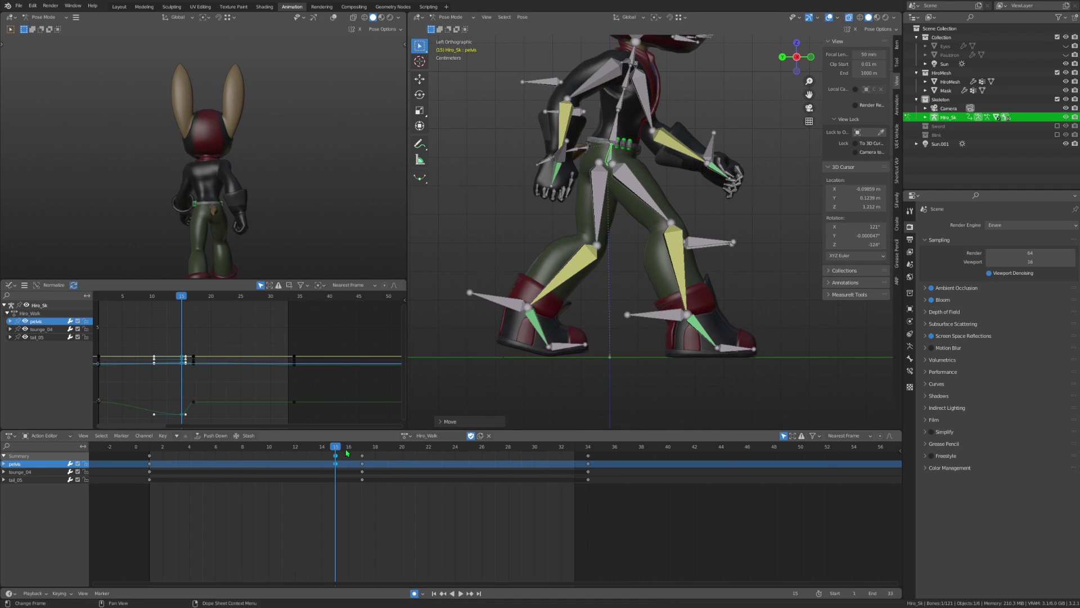
# Key a raised pelvis height at frame 6 with a global-Z move.
pyautogui.press('space')
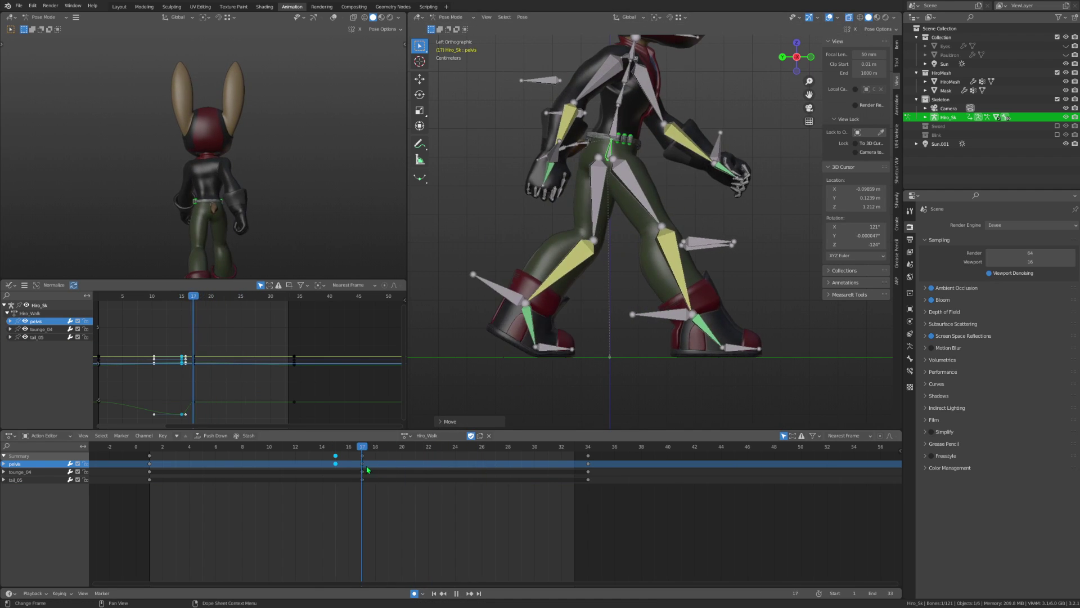
pyautogui.moveTo(367, 469)
pyautogui.mouseDown()
pyautogui.moveTo(172, 485)
pyautogui.moveTo(213, 488)
pyautogui.mouseUp()
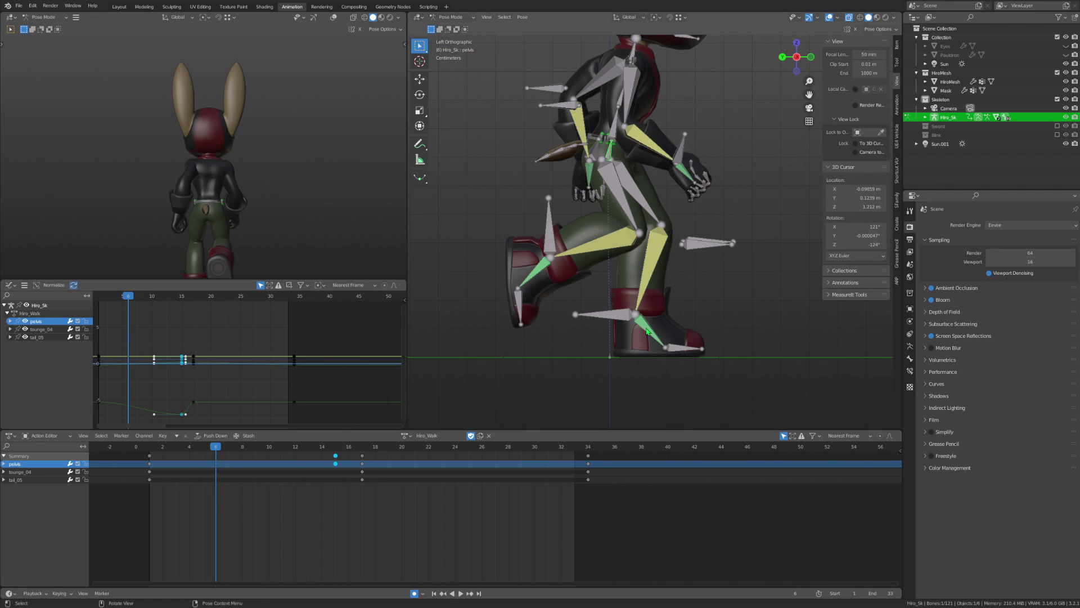
pyautogui.press('g')
pyautogui.press('z')
pyautogui.click(715, 308)
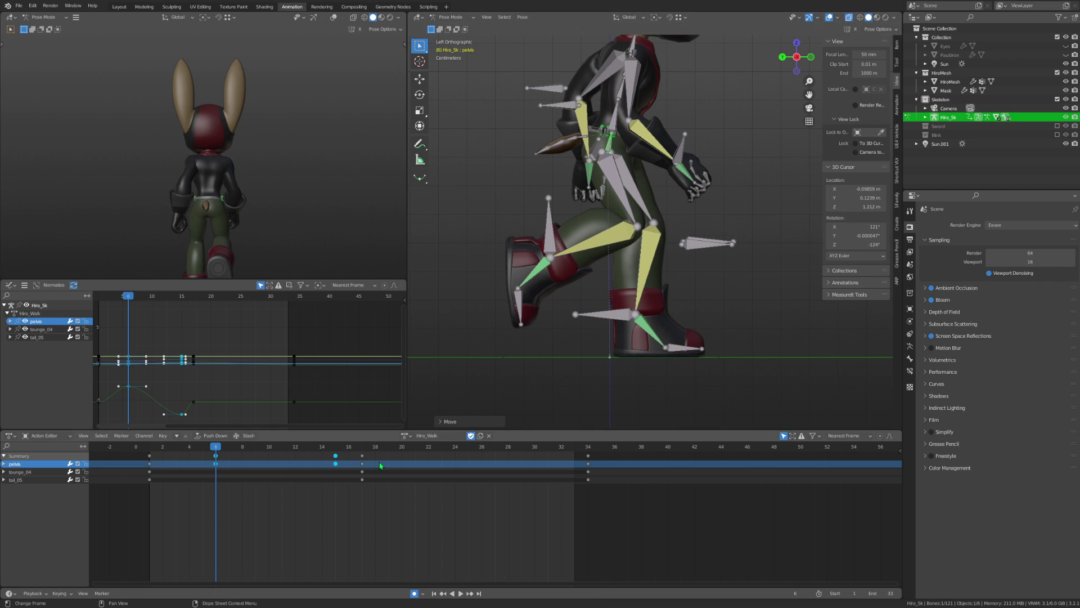
# Try a pelvis key at frame 21, then delete it and replay the walk.
pyautogui.moveTo(218, 448)
pyautogui.mouseDown()
pyautogui.moveTo(459, 489)
pyautogui.moveTo(411, 490)
pyautogui.mouseUp()
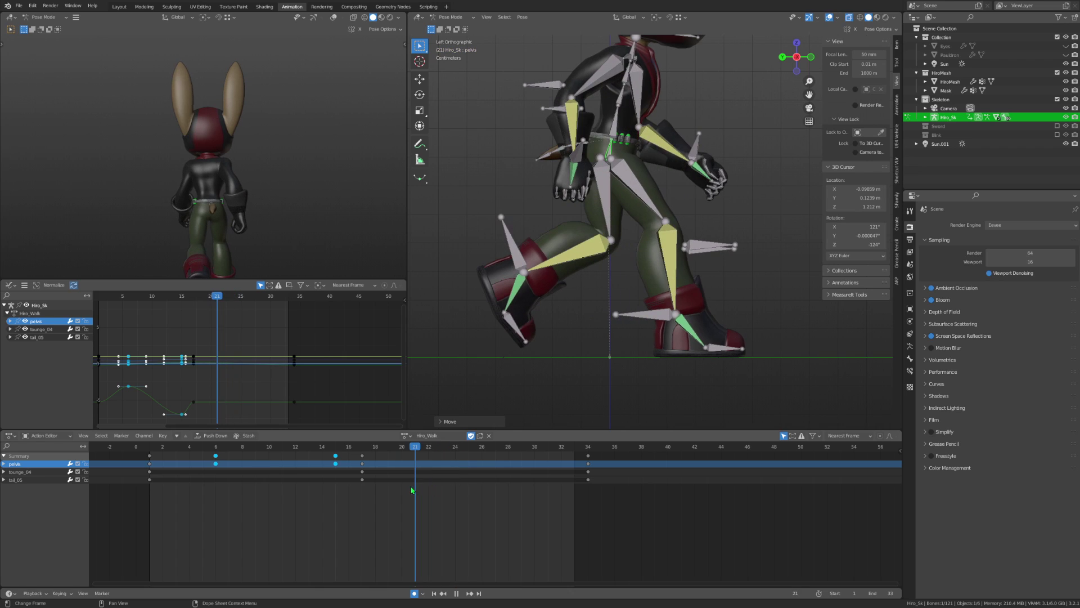
pyautogui.press('g')
pyautogui.click(727, 325)
pyautogui.press('space')
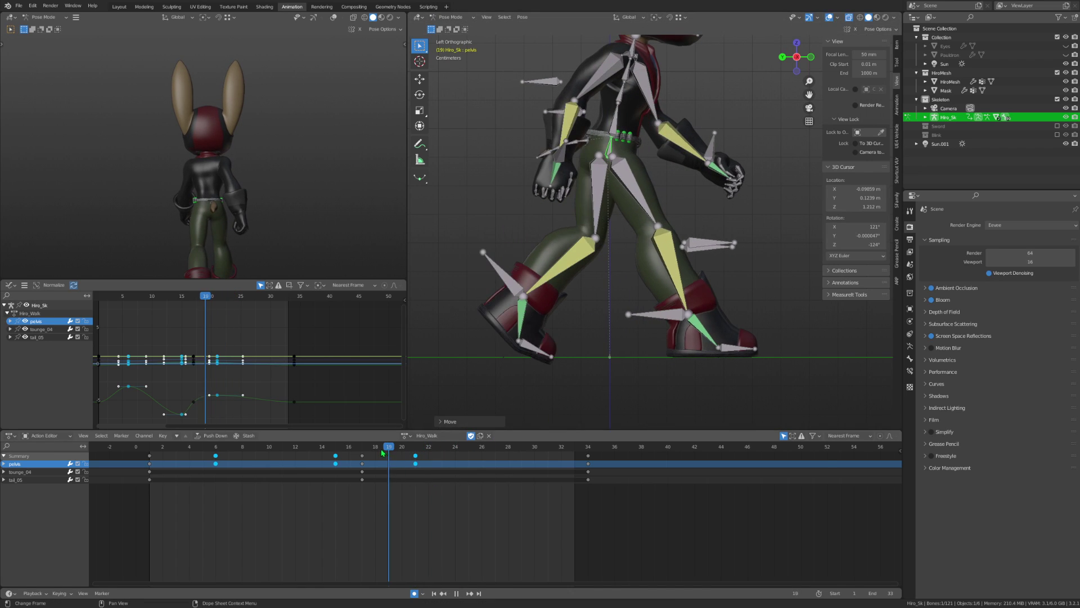
pyautogui.moveTo(426, 466)
pyautogui.mouseDown()
pyautogui.moveTo(533, 479)
pyautogui.moveTo(401, 464)
pyautogui.mouseUp()
pyautogui.press('space')
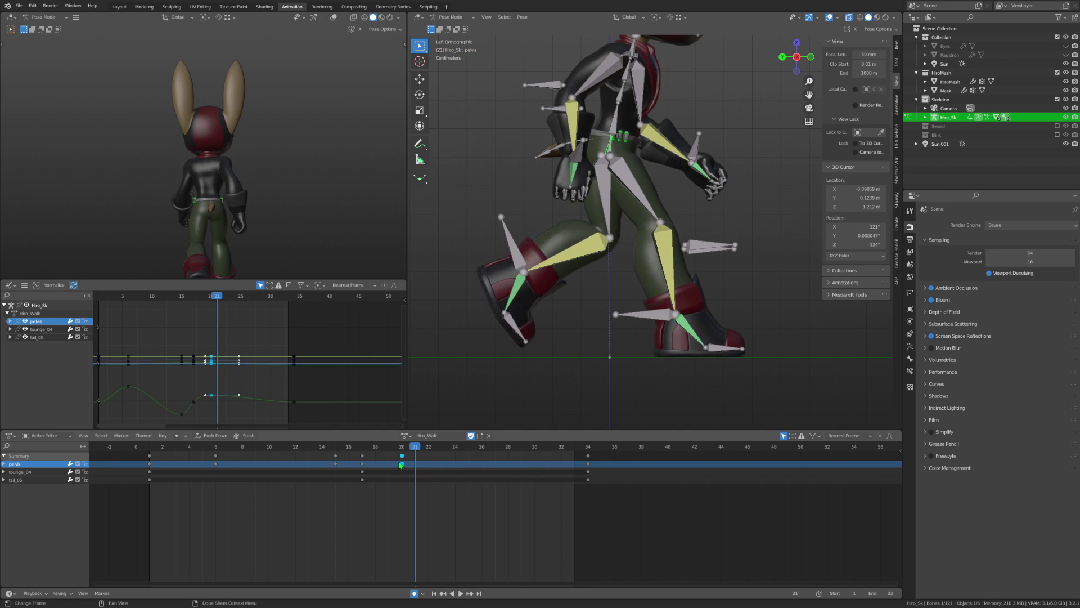
pyautogui.press('x')
pyautogui.click(406, 466)
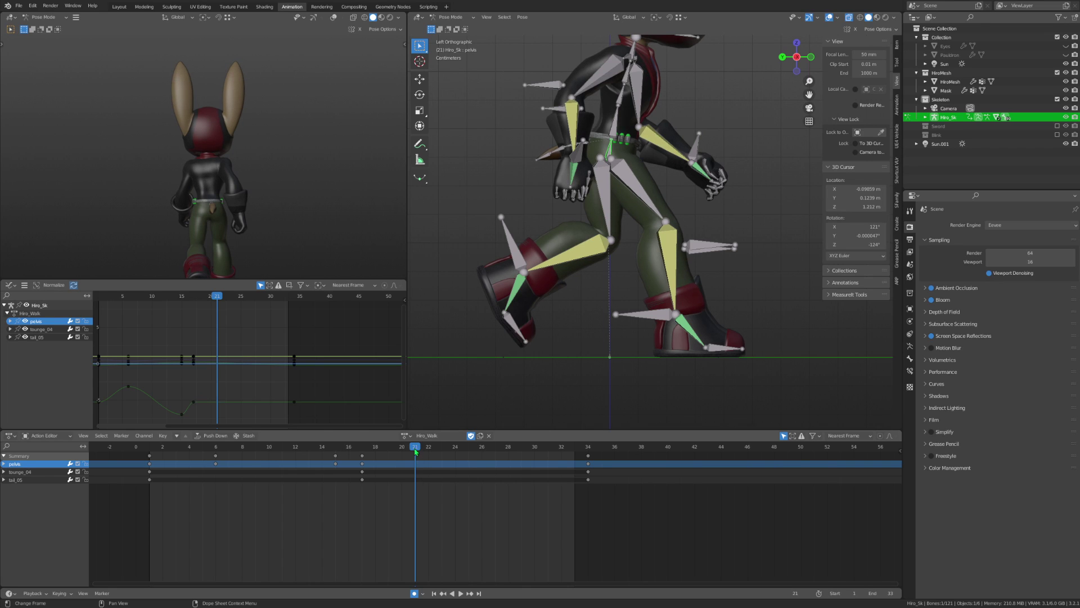
pyautogui.press('space')
# Move and key foot_ik_l at frame 30, then save Hiro_UltimateAnimations.blend.
pyautogui.click(523, 272)
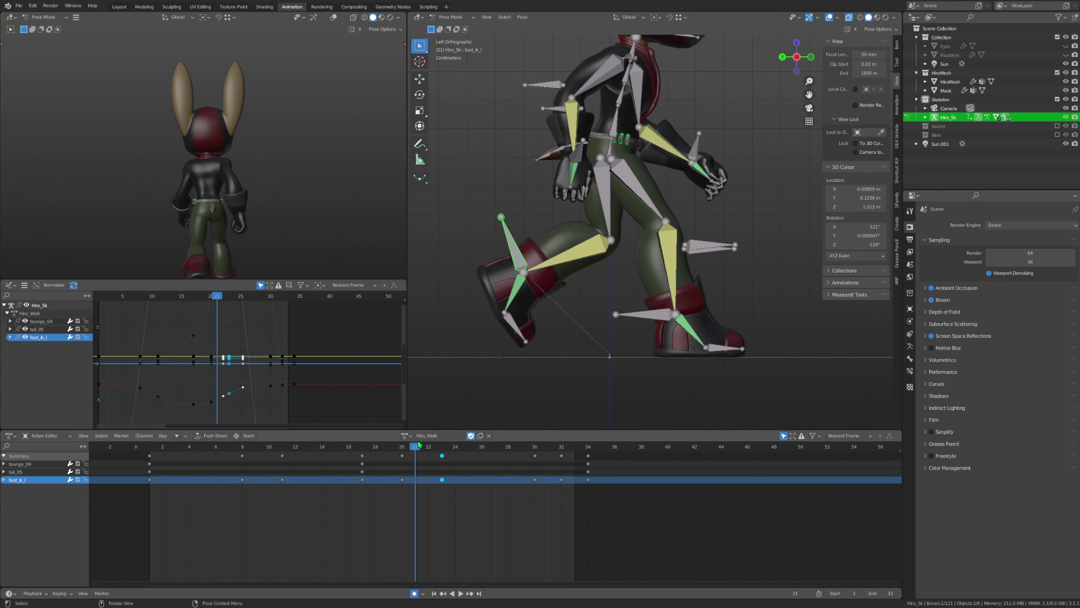
pyautogui.press('space')
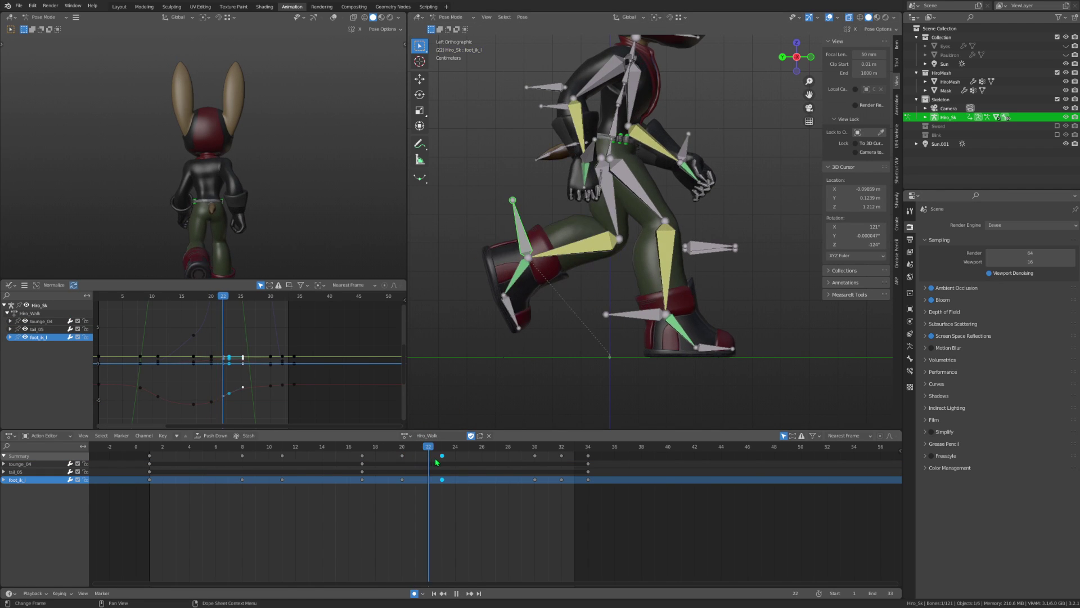
pyautogui.moveTo(436, 461)
pyautogui.mouseDown()
pyautogui.moveTo(556, 478)
pyautogui.moveTo(526, 481)
pyautogui.moveTo(536, 482)
pyautogui.mouseUp()
pyautogui.press('g')
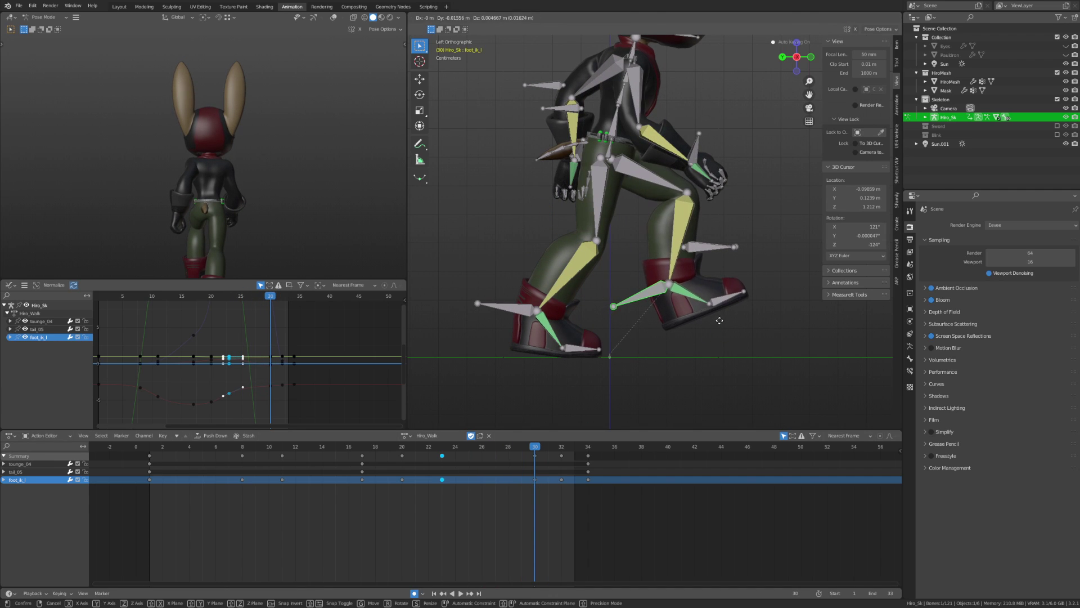
pyautogui.click(721, 324)
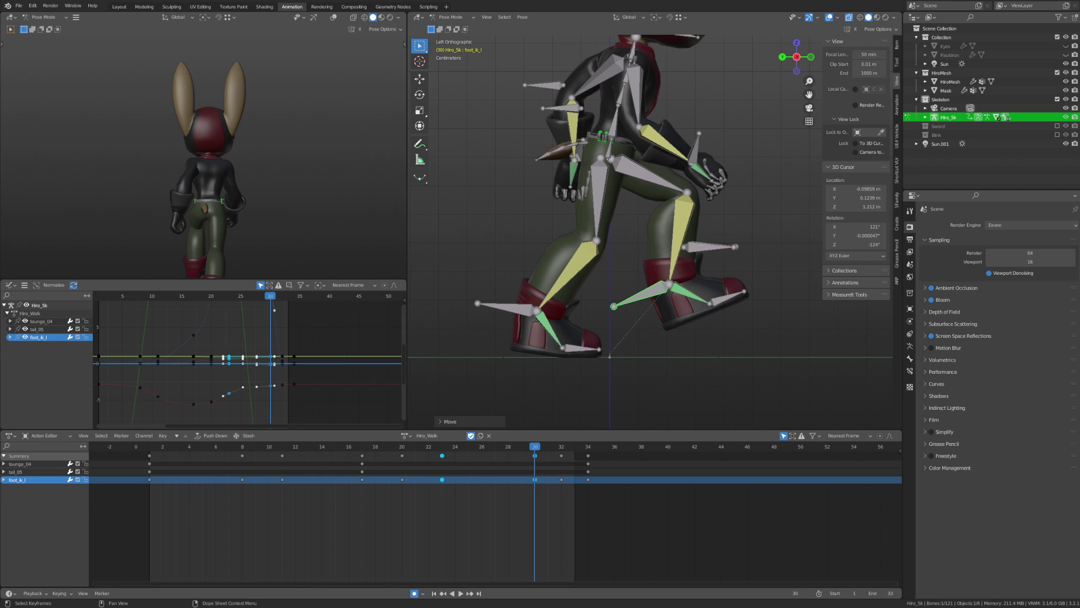
pyautogui.click(92, 5)
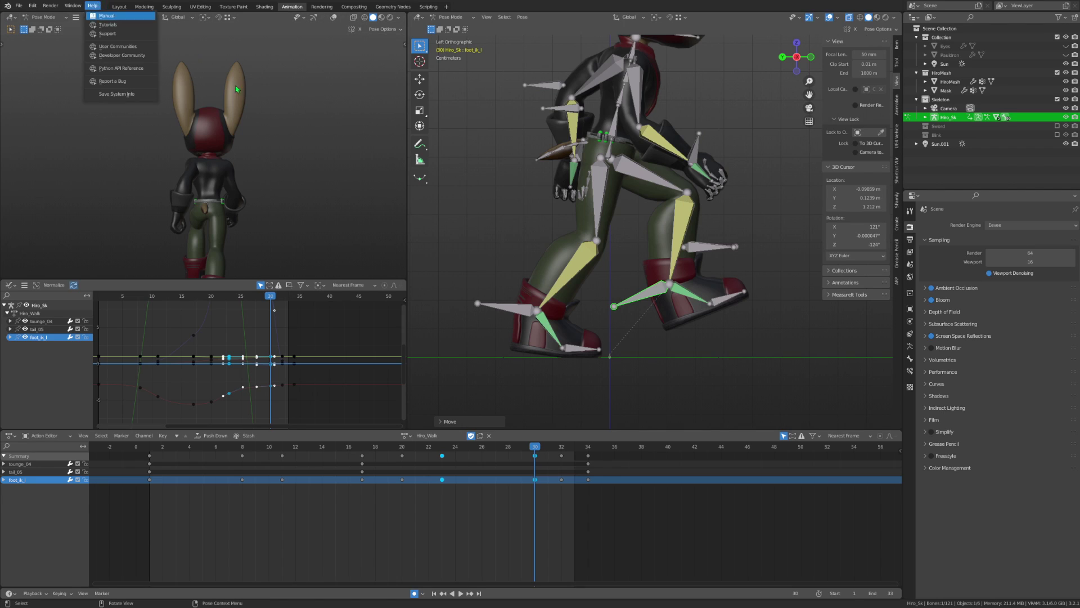
pyautogui.click(621, 294)
# Adjust the pelvis height and key it at frame 23.
pyautogui.moveTo(533, 450); pyautogui.dragTo(150, 450)
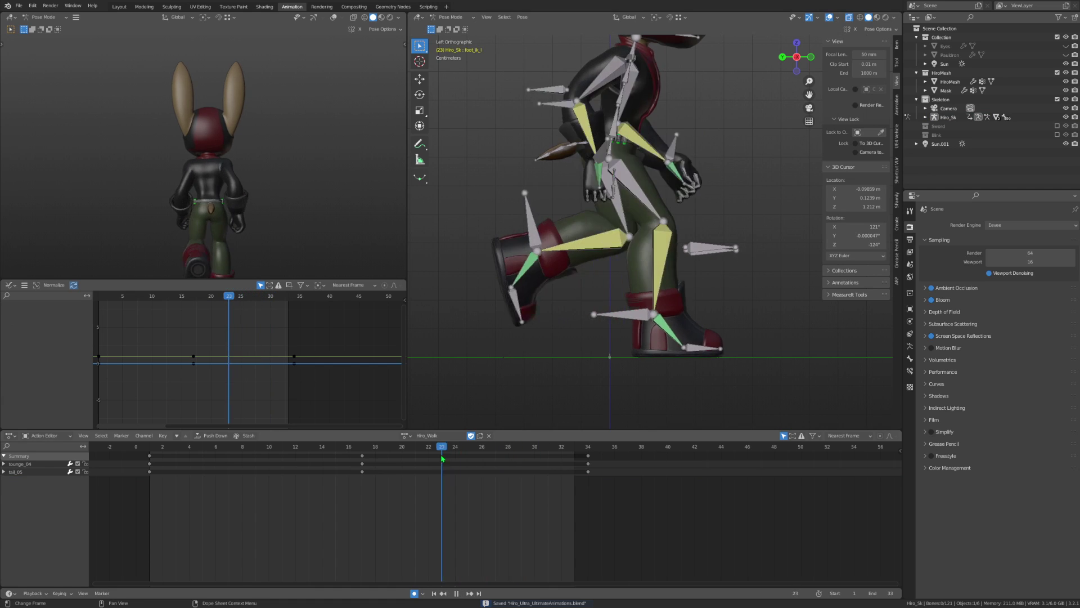
pyautogui.press('space')
pyautogui.press('space')
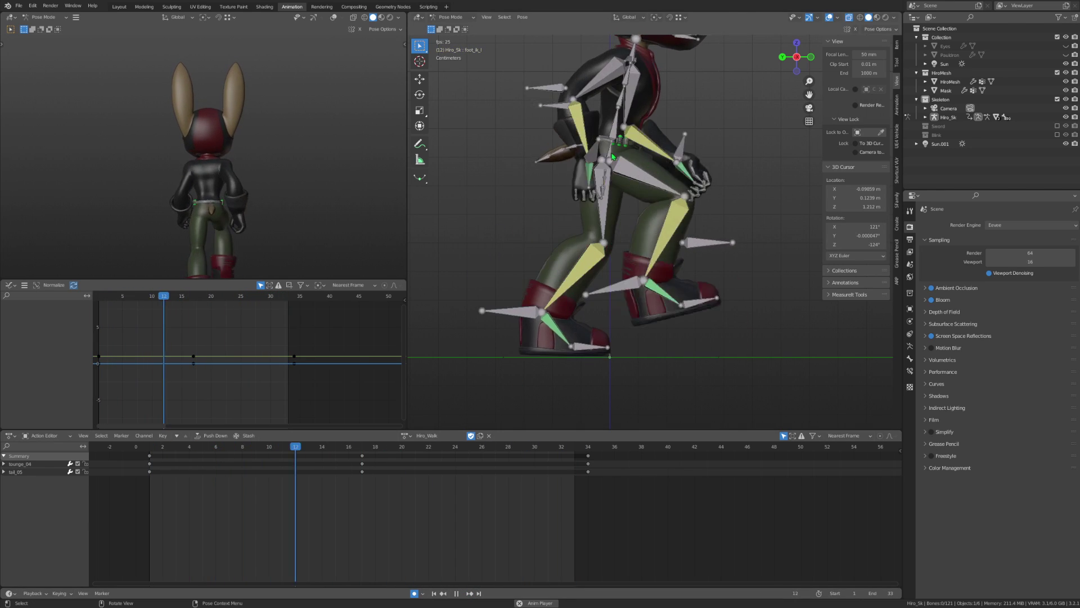
pyautogui.click(534, 349)
pyautogui.moveTo(349, 448)
pyautogui.mouseDown()
pyautogui.moveTo(433, 448)
pyautogui.moveTo(416, 457)
pyautogui.moveTo(454, 474)
pyautogui.moveTo(401, 474)
pyautogui.moveTo(471, 480)
pyautogui.moveTo(444, 478)
pyautogui.mouseUp()
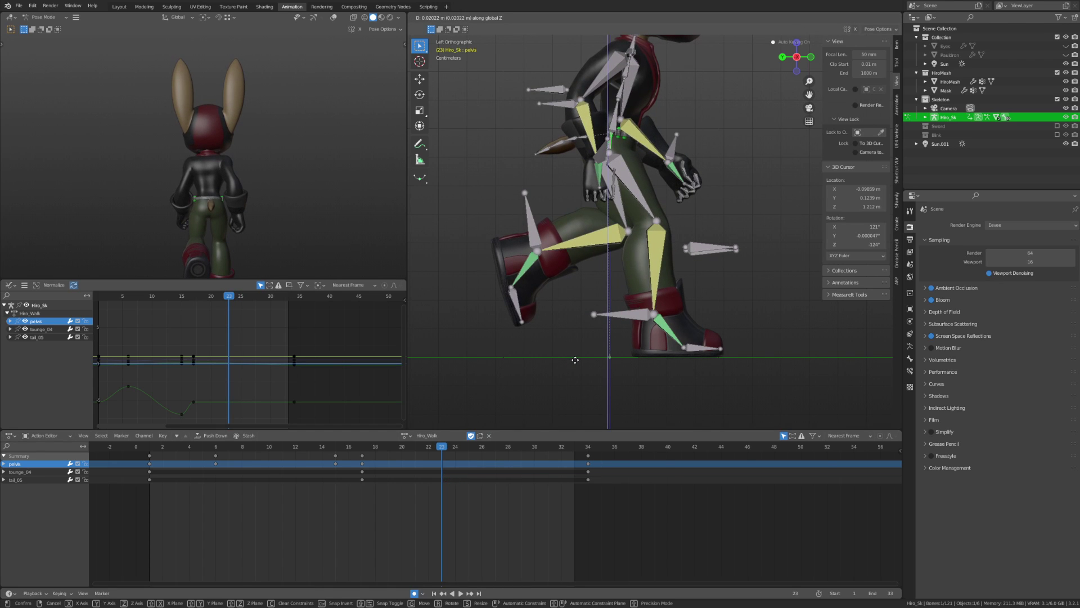
pyautogui.click(507, 468)
# Move the pelvis again and key it at frame 32.
pyautogui.press('space')
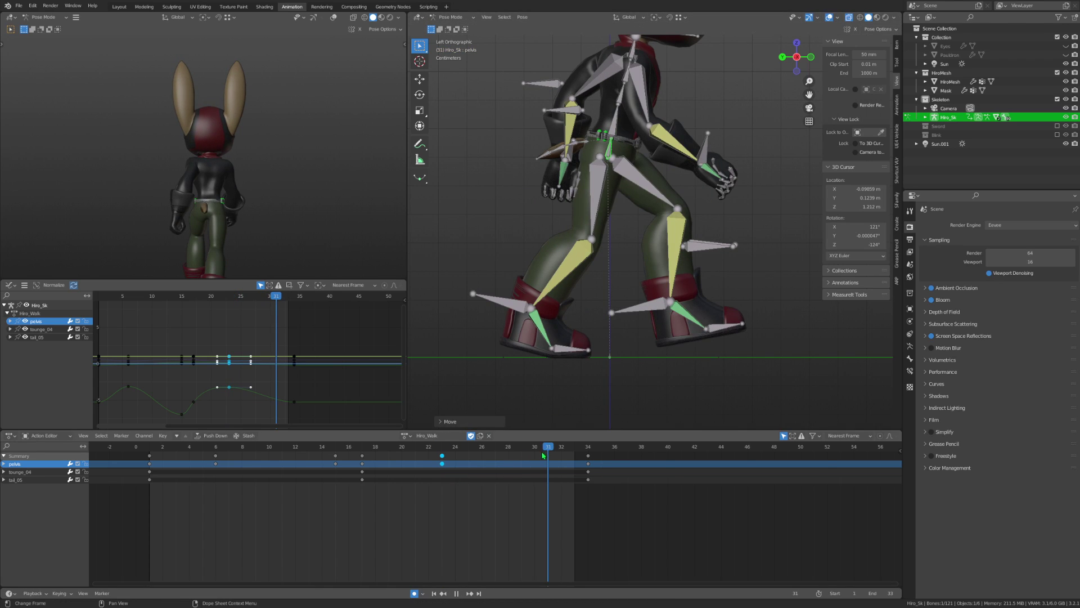
pyautogui.moveTo(544, 455); pyautogui.dragTo(566, 464)
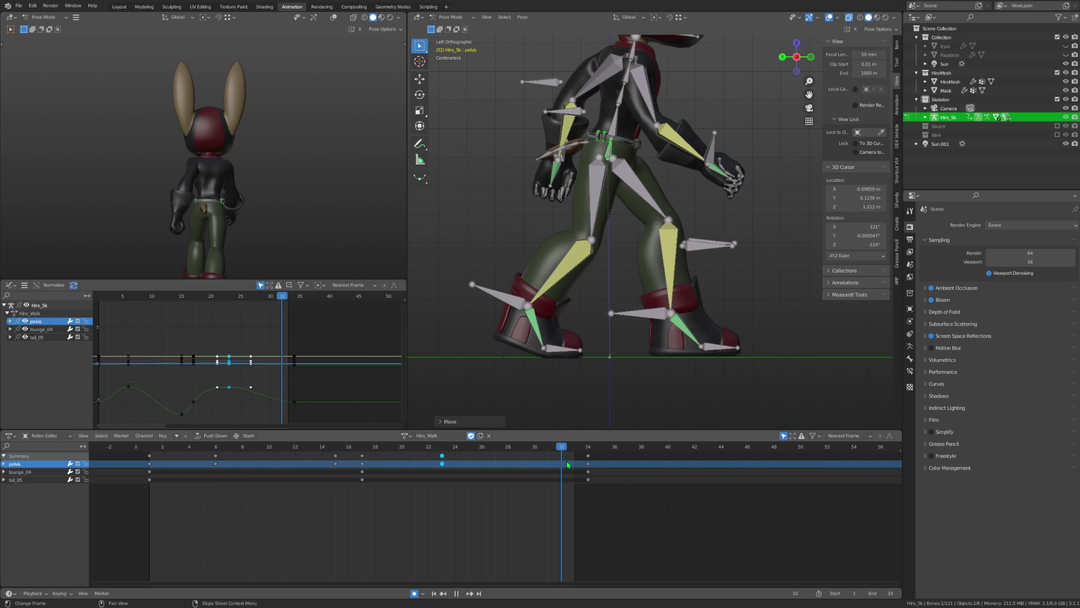
pyautogui.press('g')
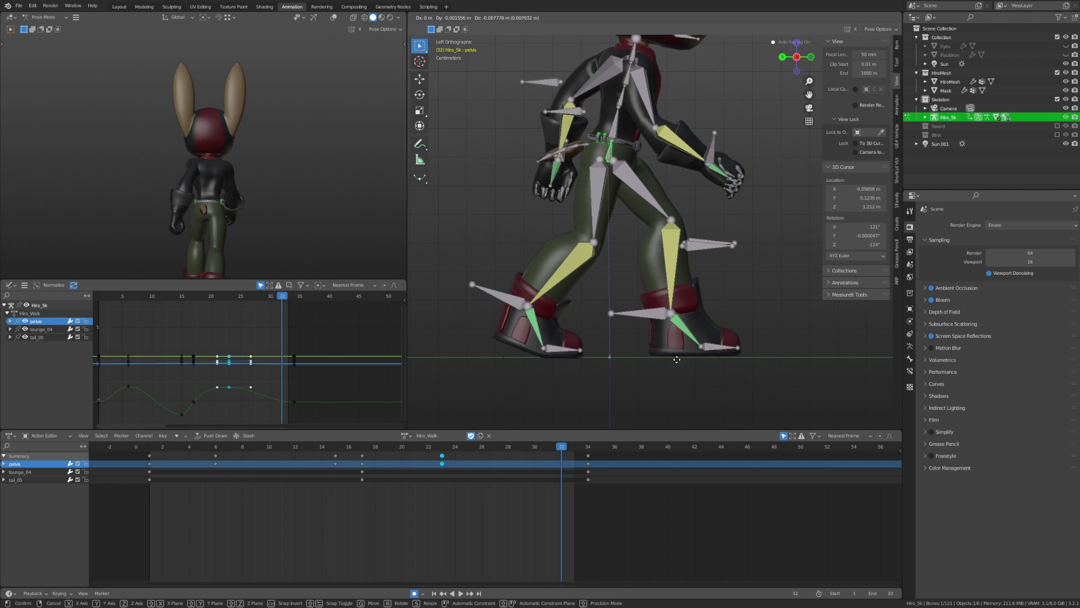
pyautogui.click(677, 361)
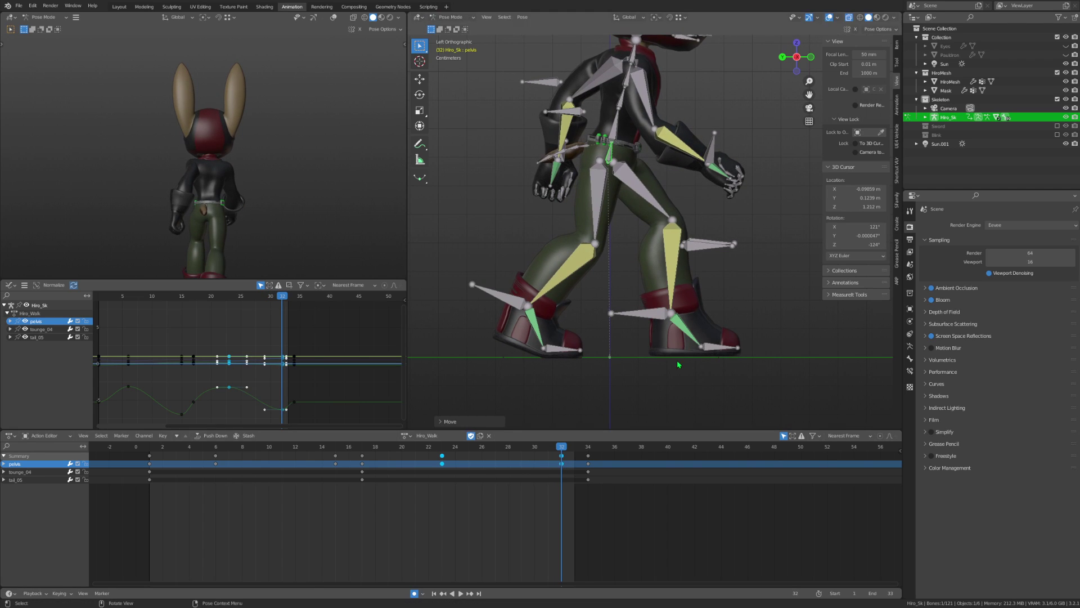
# Delete the frame 17 keyframes, then scrub frames 17-32 and replay the walk cycle.
pyautogui.click(462, 596)
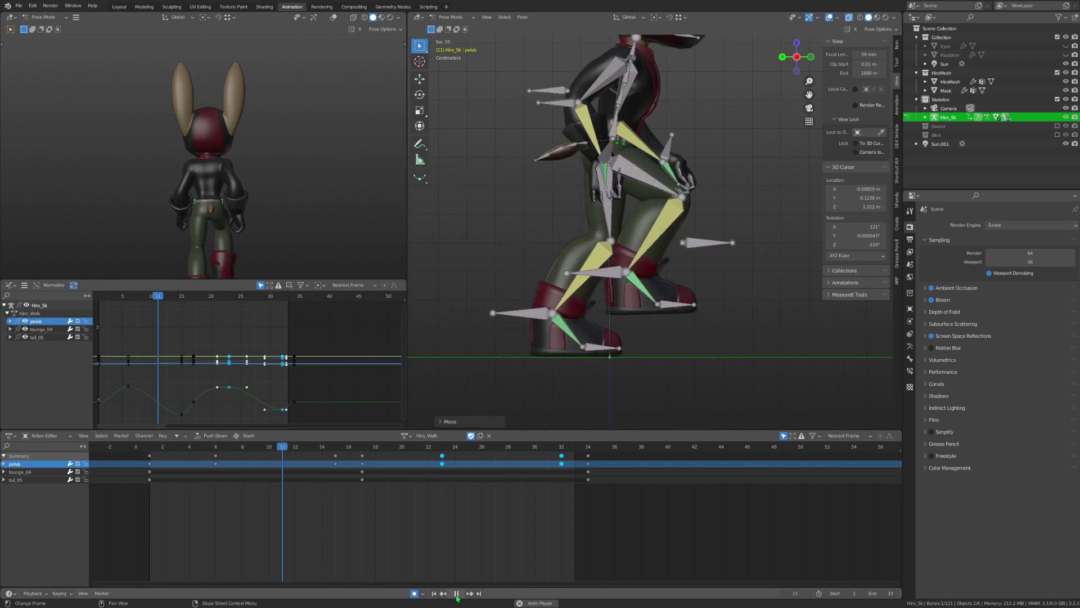
pyautogui.click(456, 593)
pyautogui.click(362, 455)
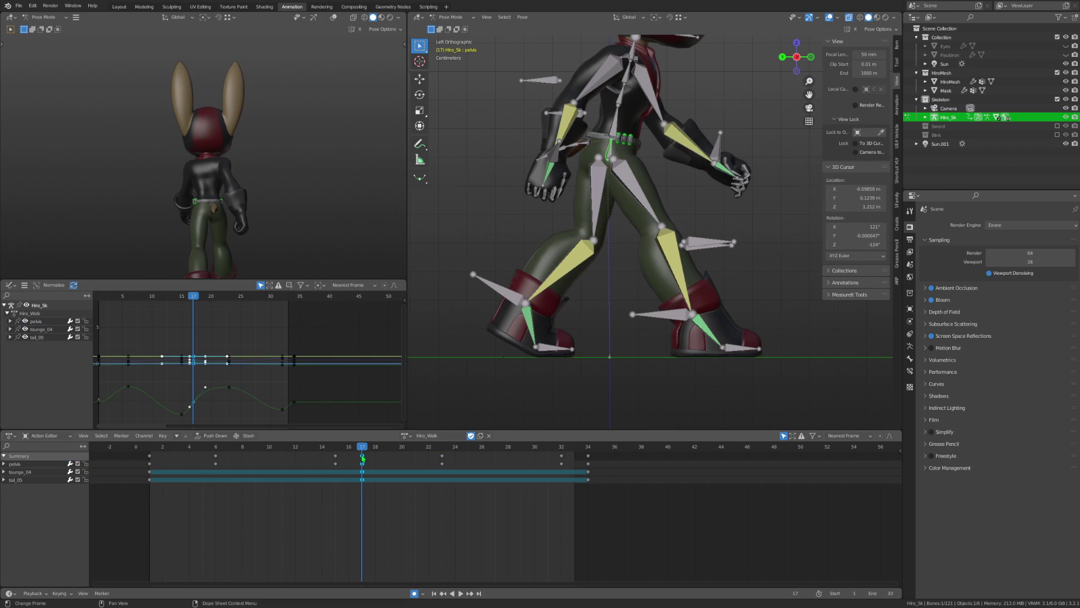
pyautogui.press('x')
pyautogui.click(363, 459)
pyautogui.moveTo(365, 451); pyautogui.dragTo(562, 451)
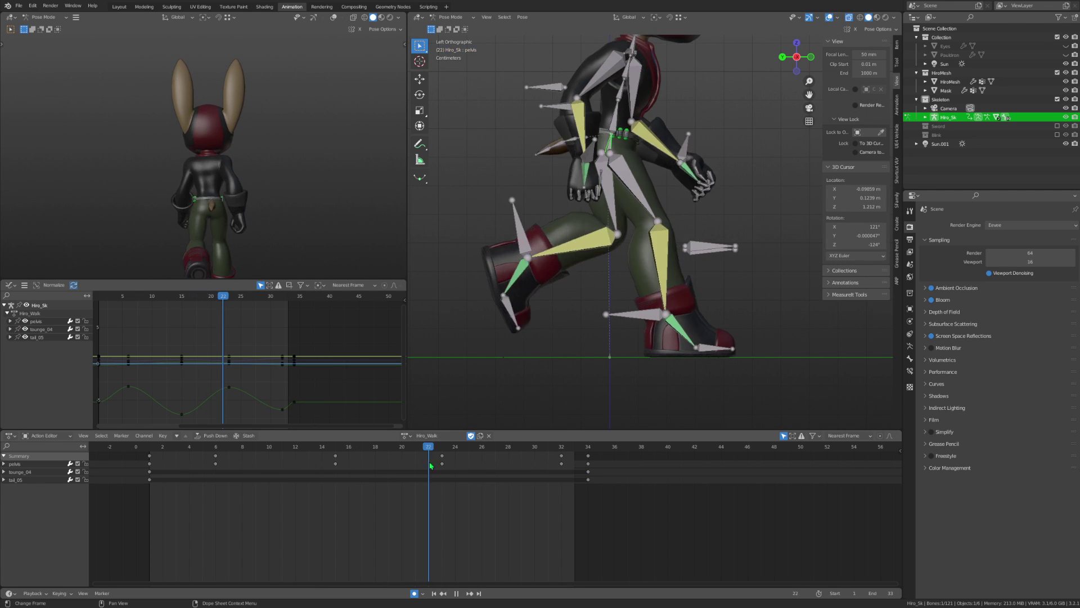
pyautogui.click(461, 594)
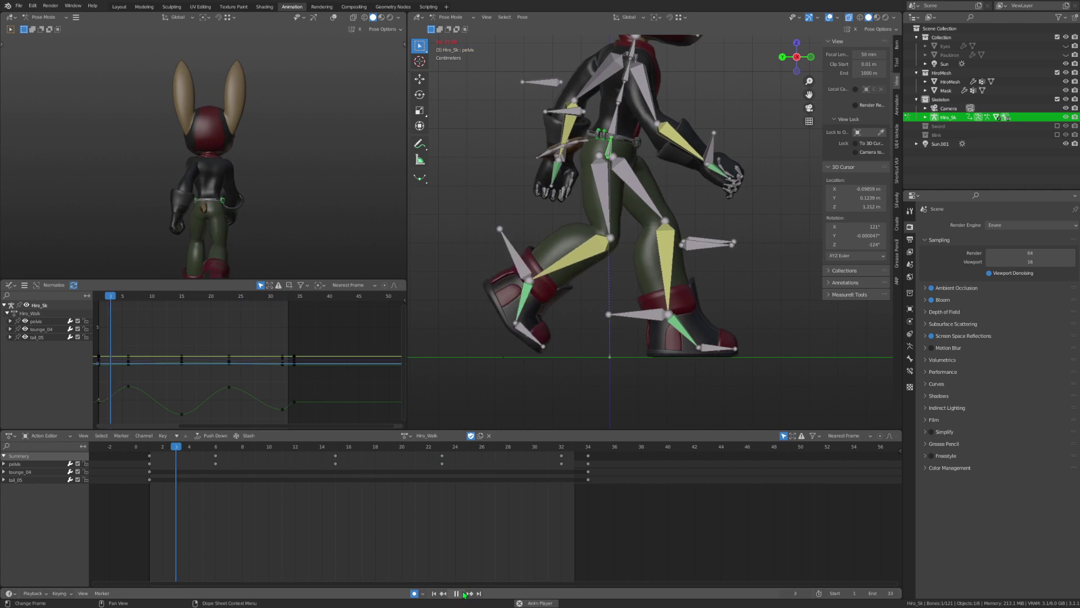
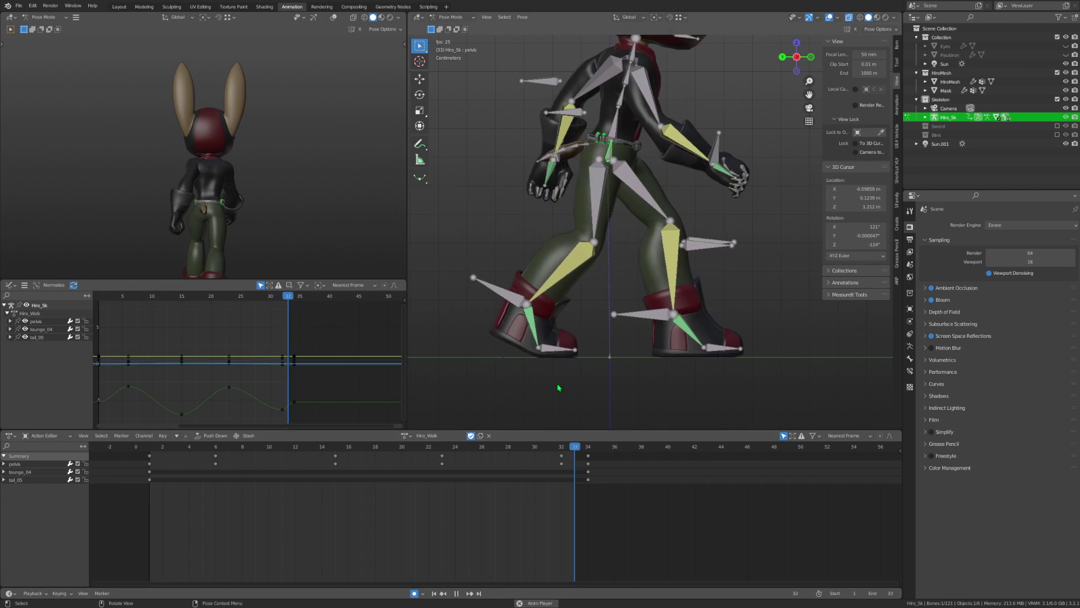
# Save the animation file and switch to a left side orthographic view of the character.
pyautogui.scroll(-3, 641, 304)
pyautogui.moveTo(642, 303); pyautogui.dragTo(609, 309, button='middle')
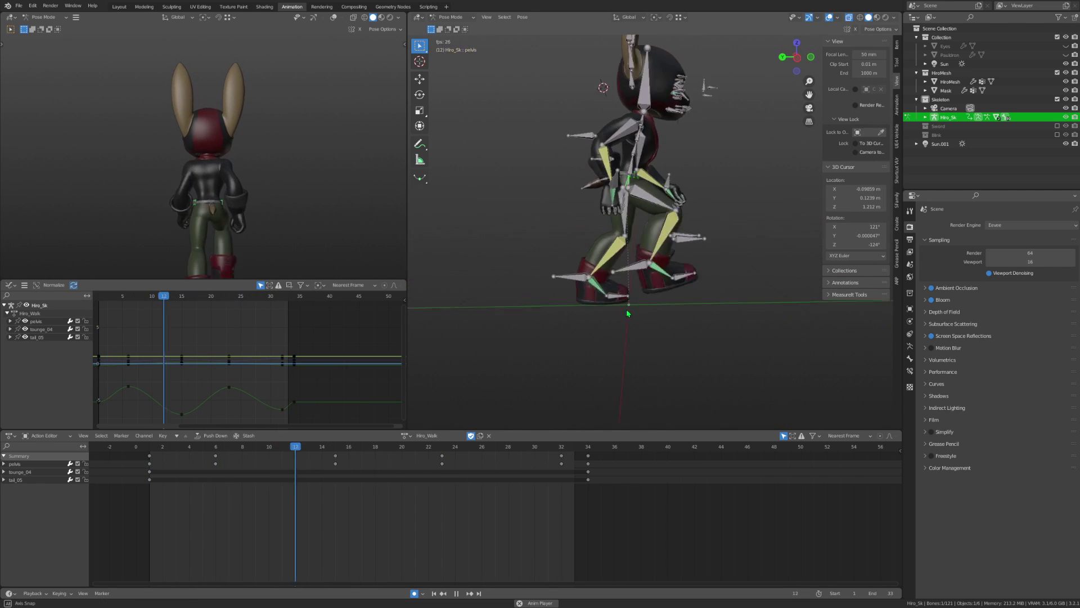
pyautogui.scroll(5, 609, 309)
pyautogui.hotkey('ctrl', 's')
pyautogui.click(798, 59)
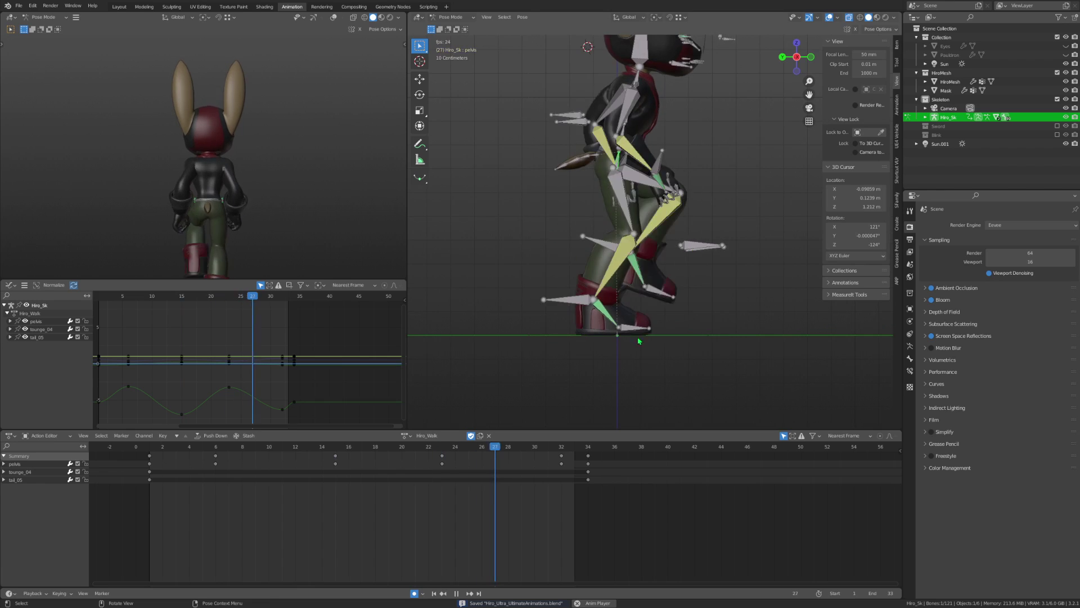
pyautogui.press('Escape')
# Move the right hand IK bone hand_ik_r to a new position at frame 9.
pyautogui.click(582, 183)
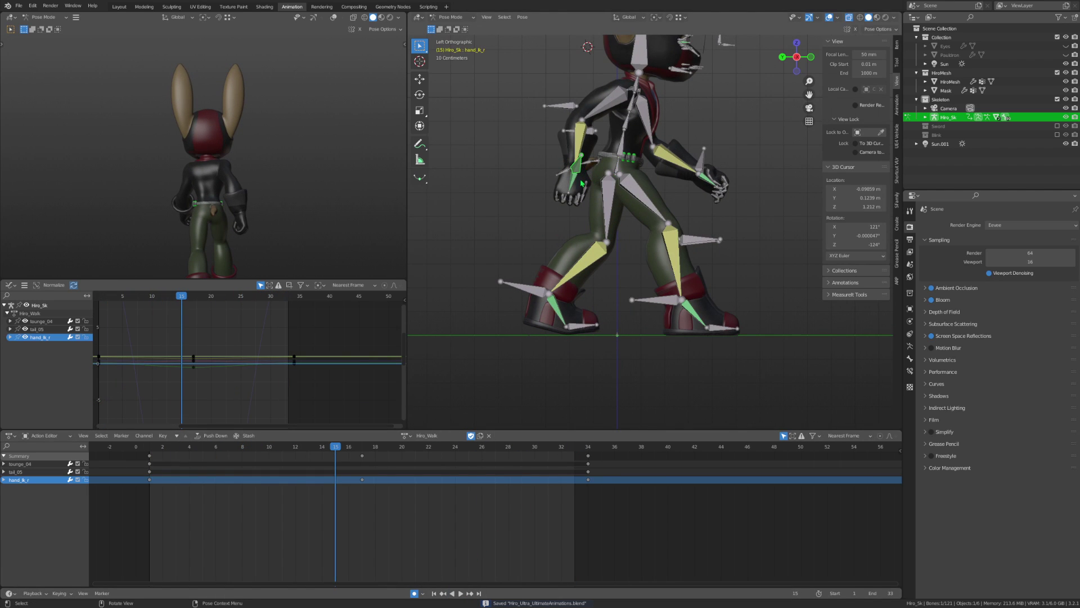
pyautogui.moveTo(268, 458); pyautogui.dragTo(252, 456)
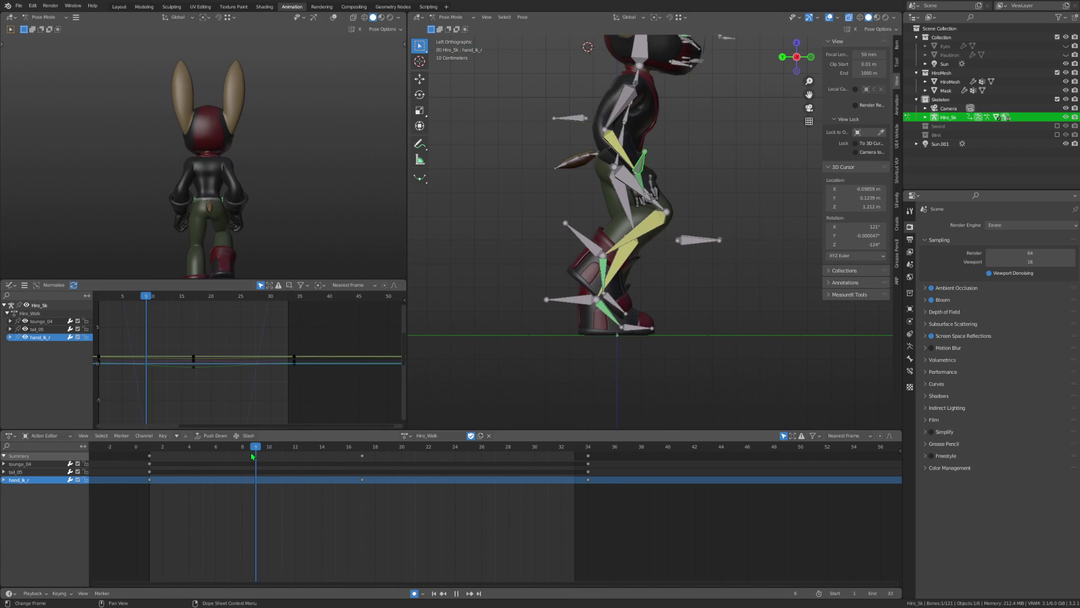
pyautogui.press('g')
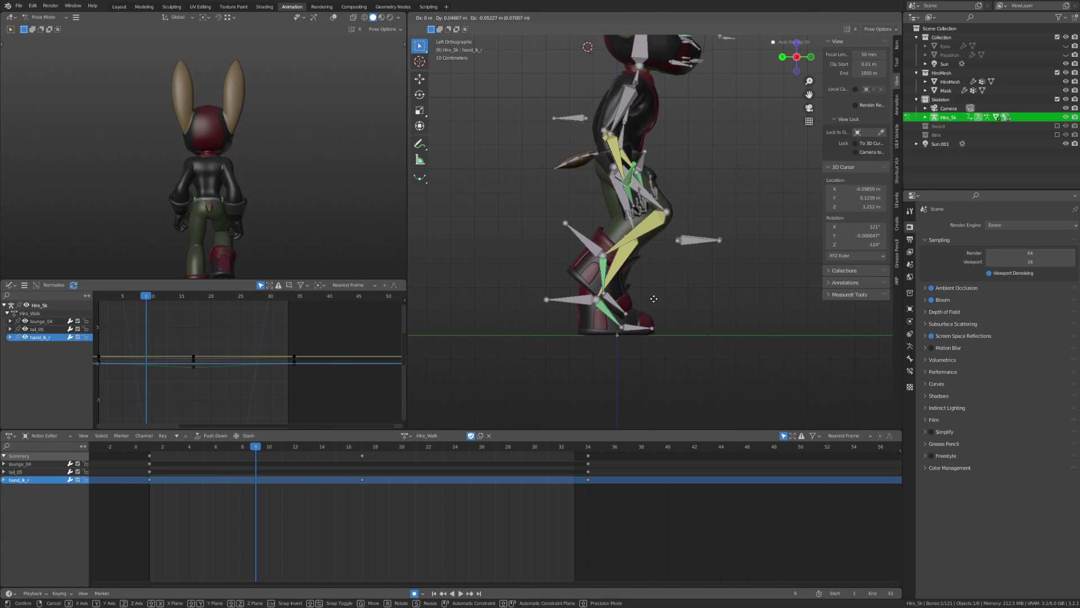
pyautogui.click(654, 299)
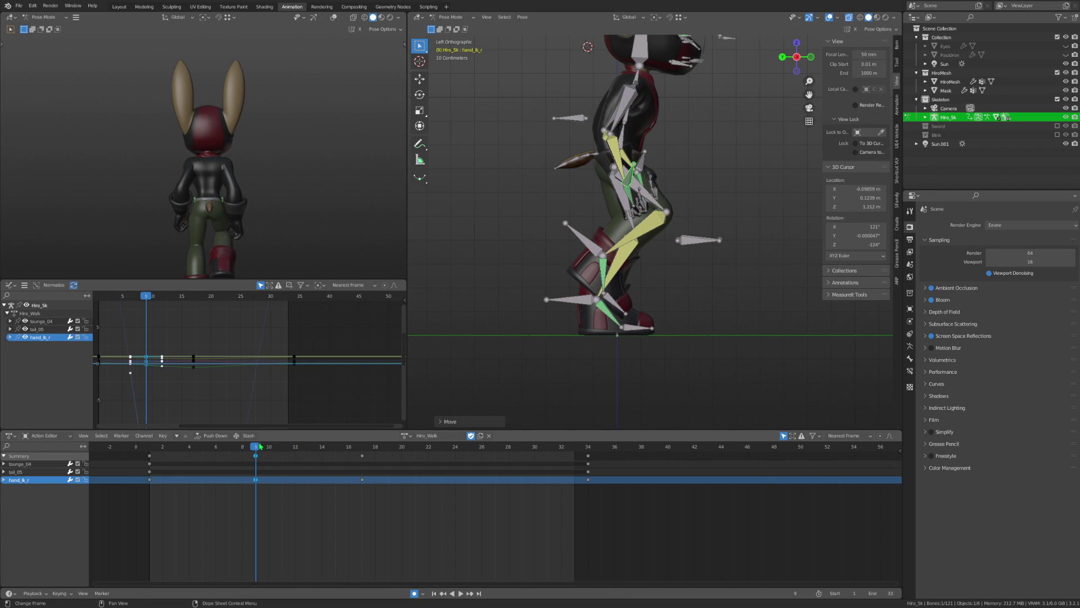
pyautogui.press('space')
# Refine the right hand IK bone's position and rotation.
pyautogui.press('g')
pyautogui.click(636, 295)
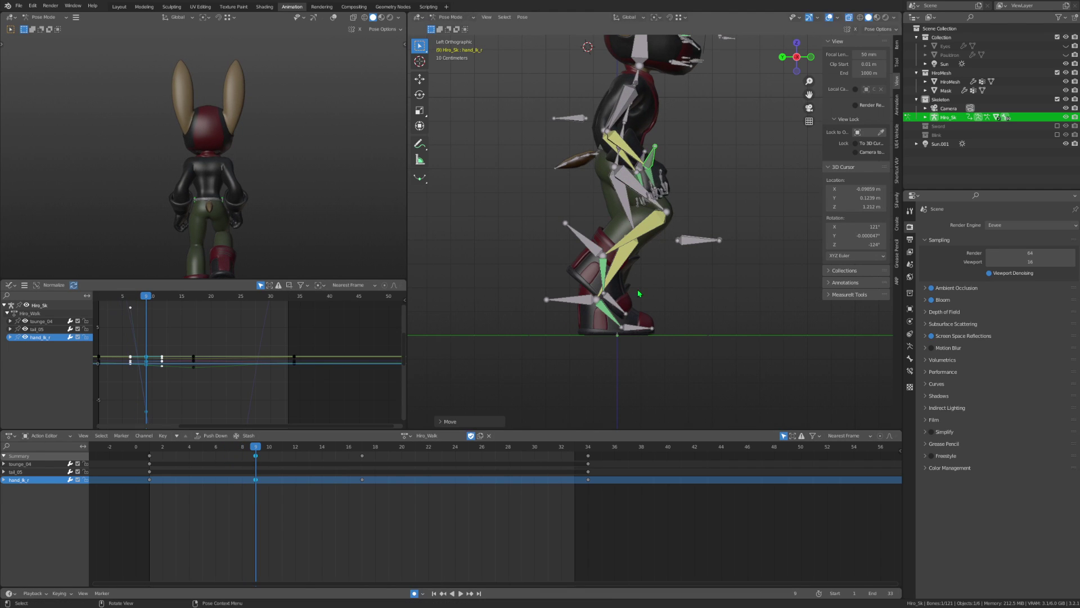
pyautogui.press('r')
pyautogui.click(696, 270)
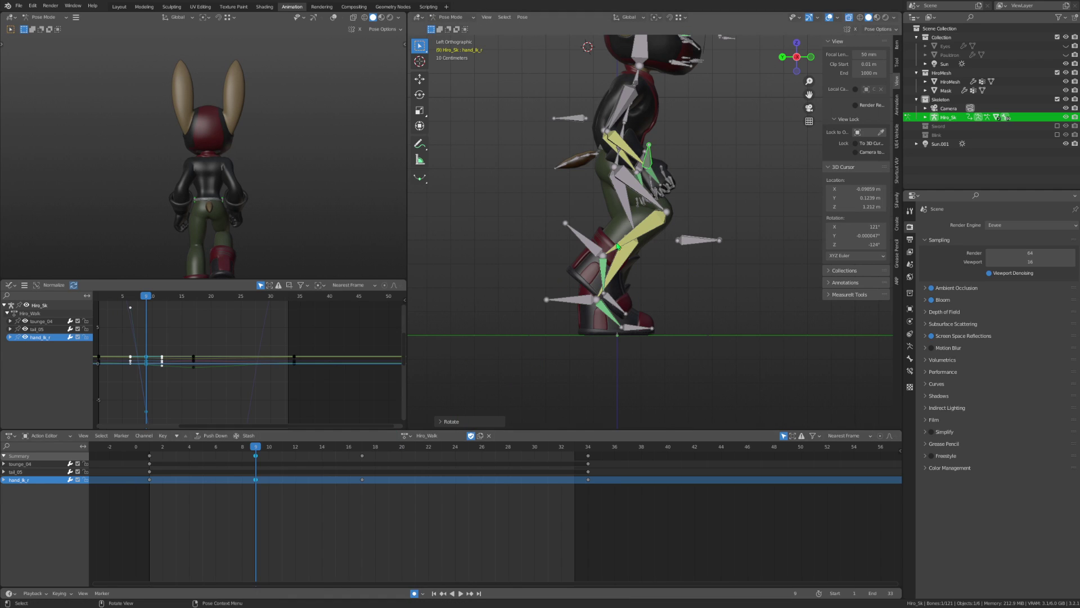
pyautogui.moveTo(618, 246); pyautogui.dragTo(675, 169, button='middle')
# Rotate the left hand IK bone hand_ik_l and key its pose at frame 9.
pyautogui.click(679, 167)
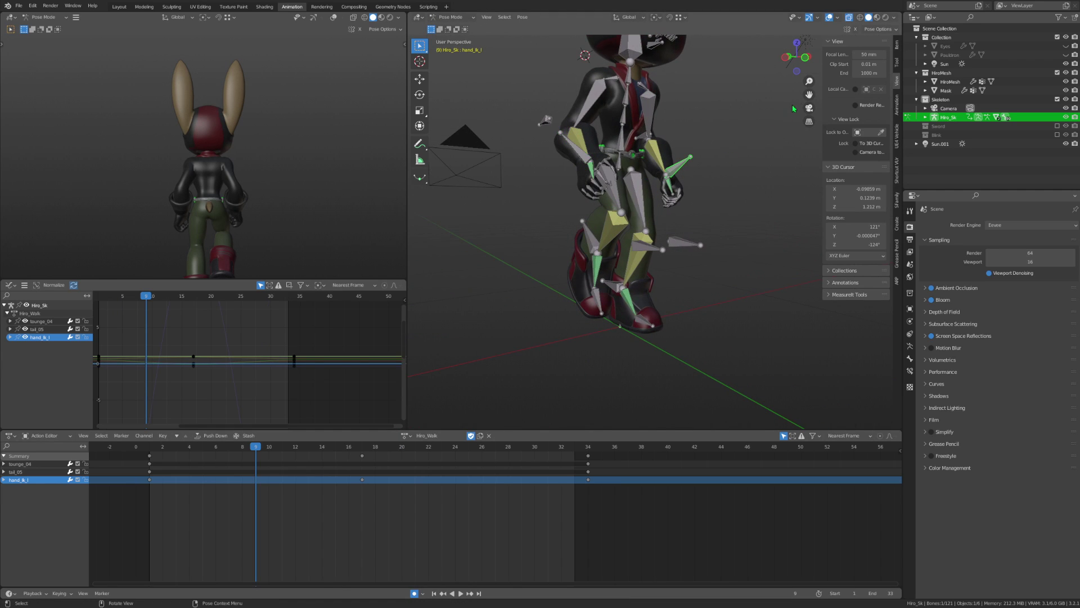
pyautogui.click(815, 62)
pyautogui.press('r')
pyautogui.click(725, 253)
pyautogui.press('i')
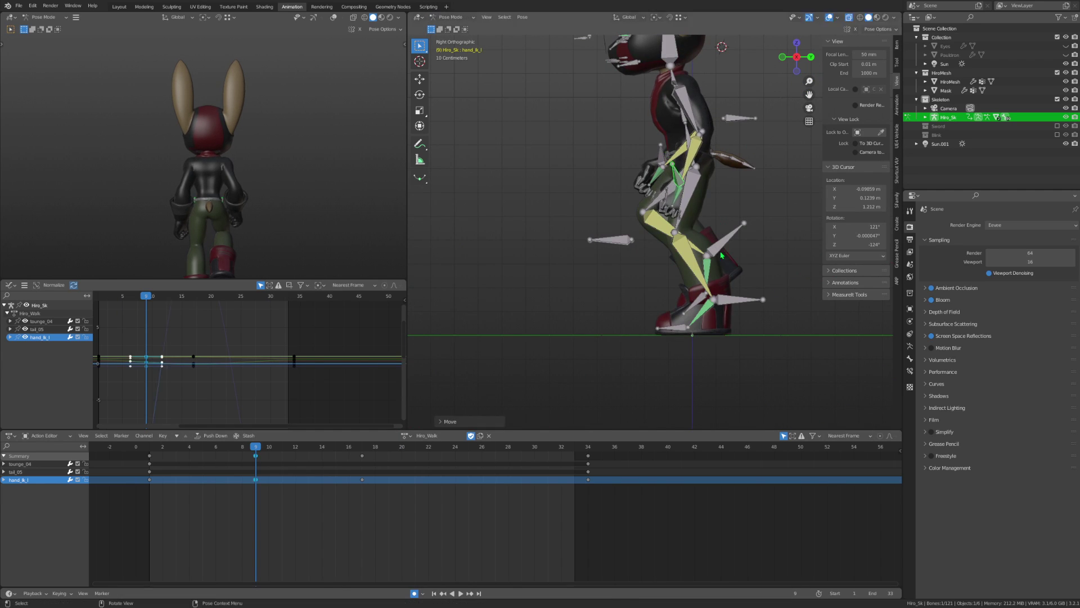
# Raise the left hand IK bone at frame 24.
pyautogui.moveTo(232, 461); pyautogui.dragTo(295, 461)
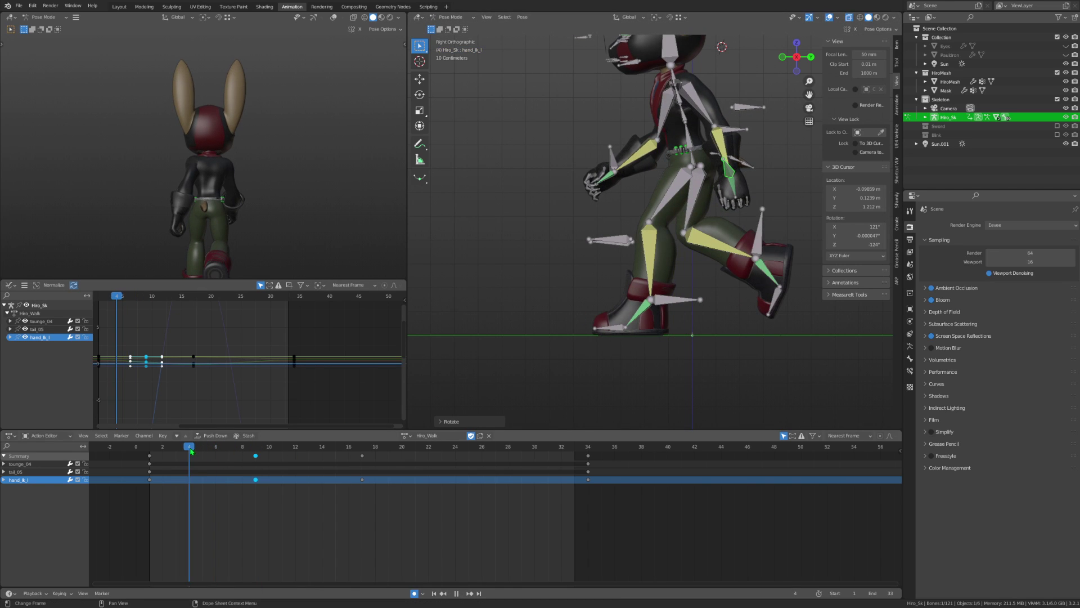
pyautogui.moveTo(340, 467); pyautogui.dragTo(455, 489)
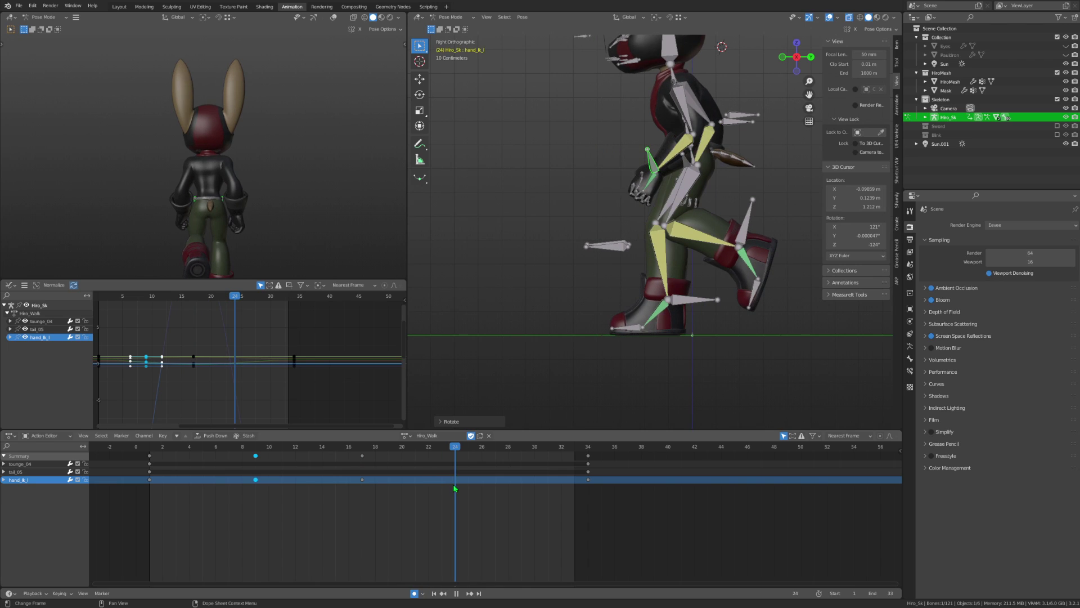
pyautogui.press('g')
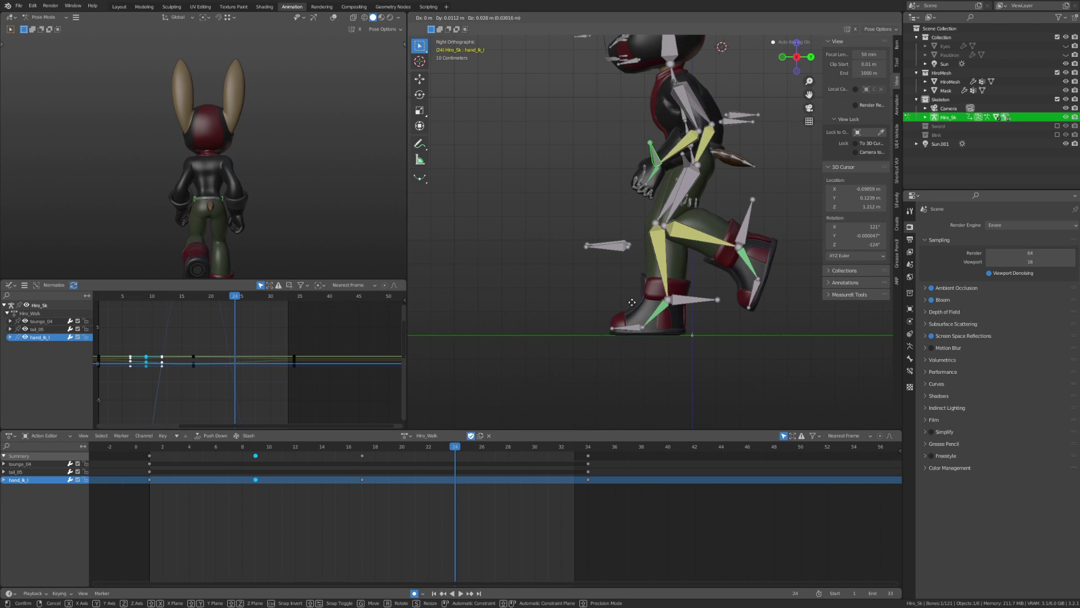
pyautogui.click(636, 302)
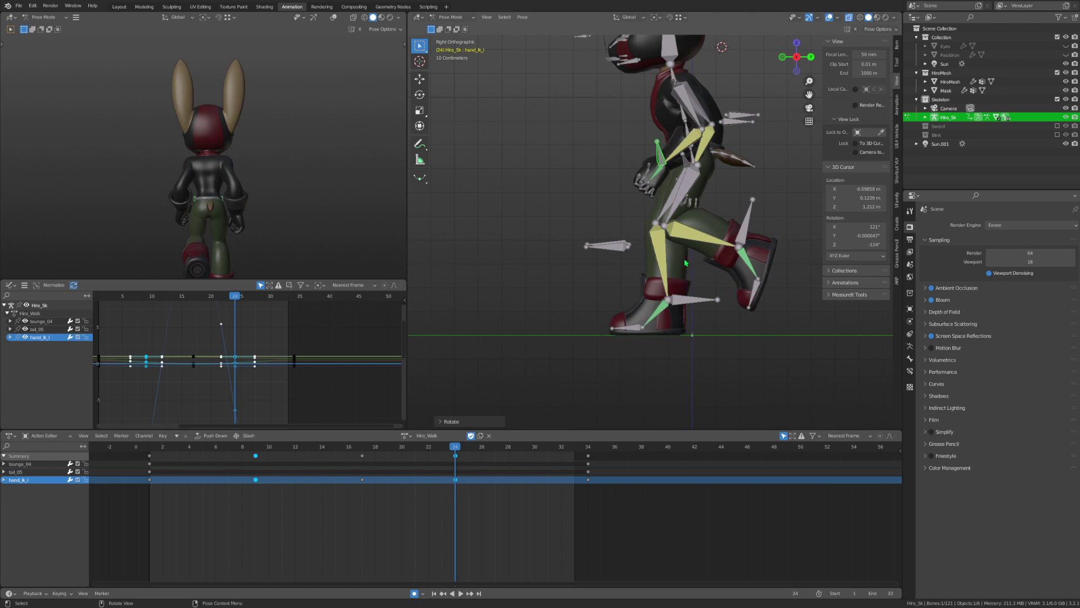
# Nudge the left hand sideways at frame 24 and check the motion up to frame 29.
pyautogui.click(783, 56)
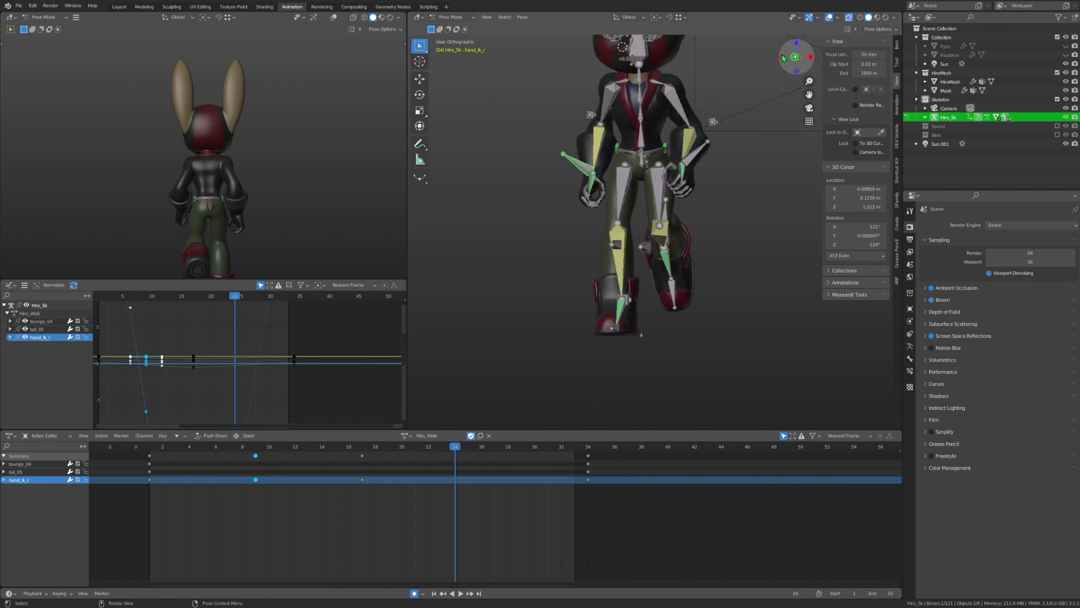
pyautogui.press('g')
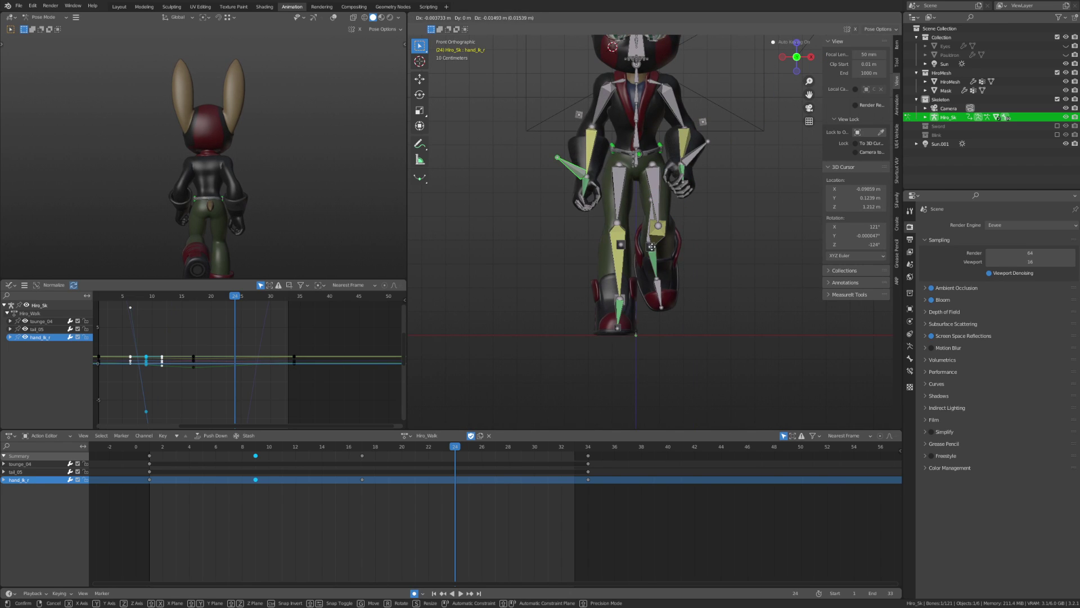
pyautogui.click(653, 250)
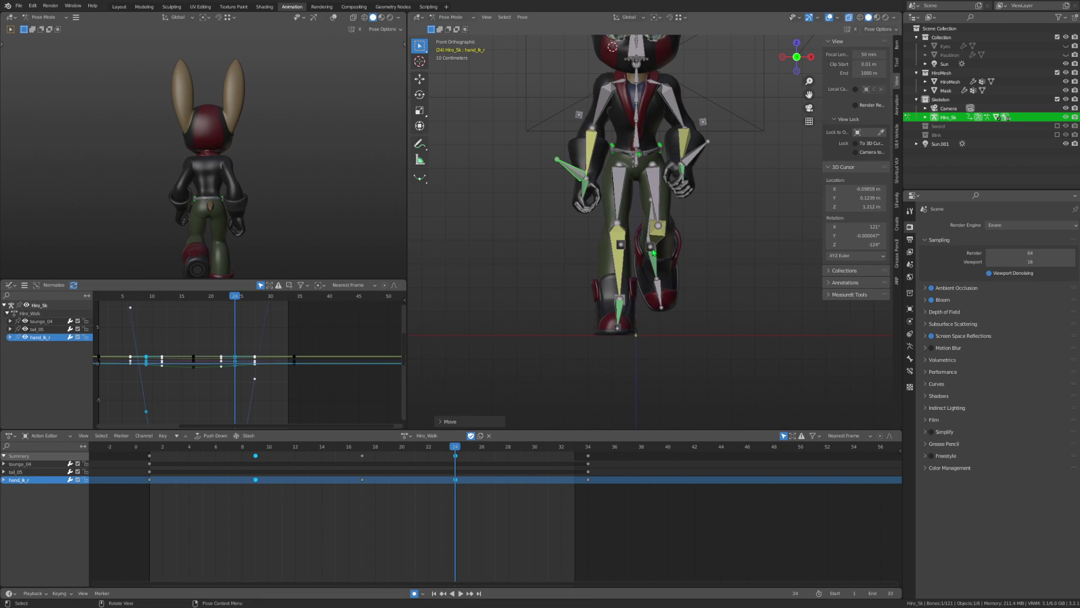
pyautogui.click(783, 57)
pyautogui.press('g')
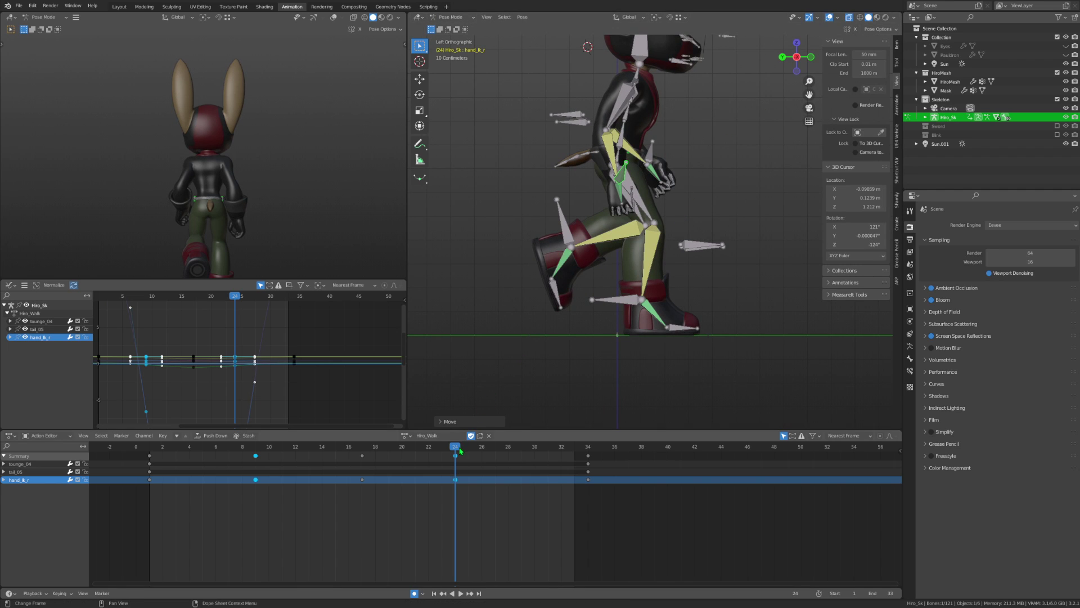
pyautogui.moveTo(460, 450); pyautogui.dragTo(522, 507)
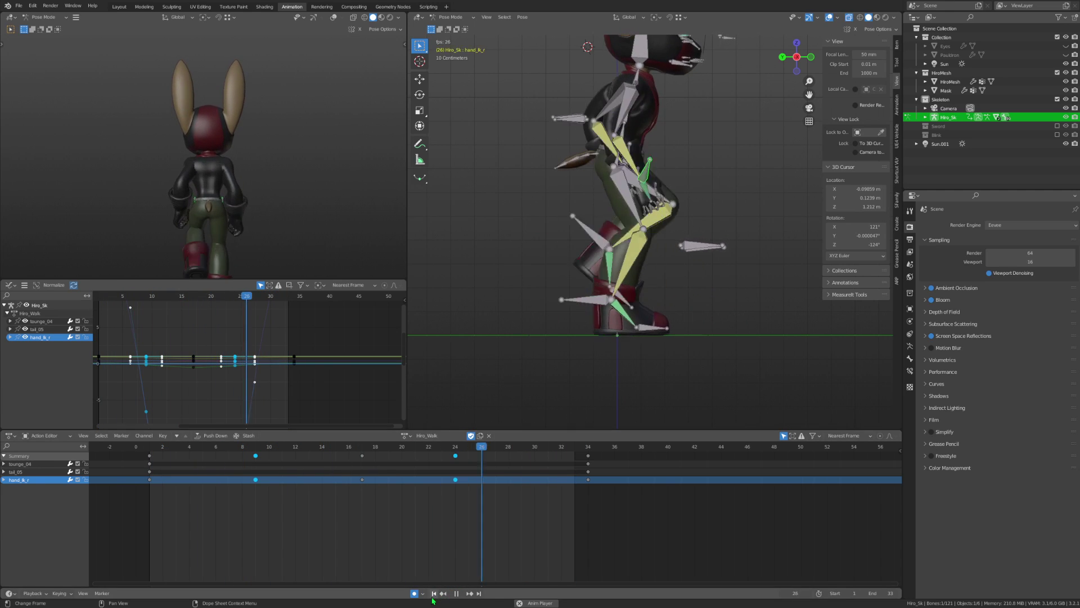
# Stop playback at frame 14 and orbit to an angled view of the character.
pyautogui.click(457, 593)
pyautogui.scroll(3, 725, 280)
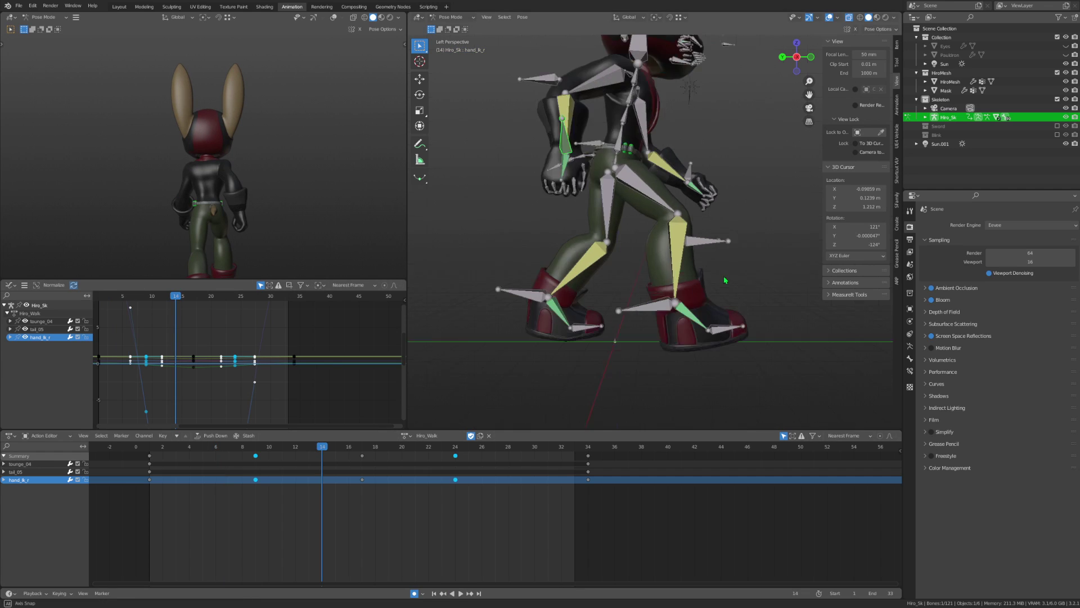
pyautogui.moveTo(725, 280); pyautogui.dragTo(519, 330, button='middle')
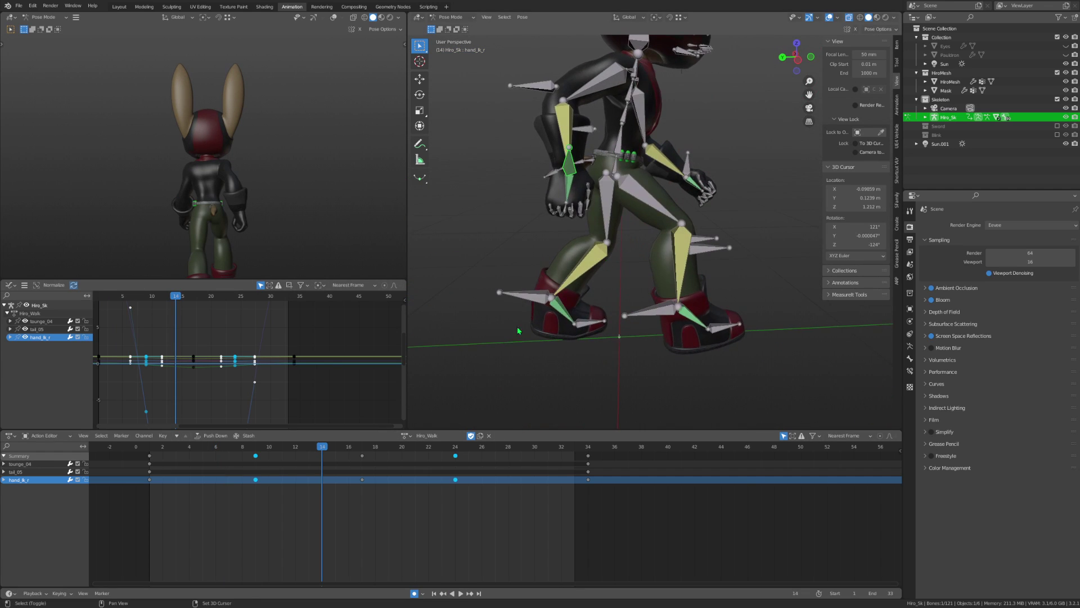
pyautogui.press('space')
pyautogui.click(332, 460)
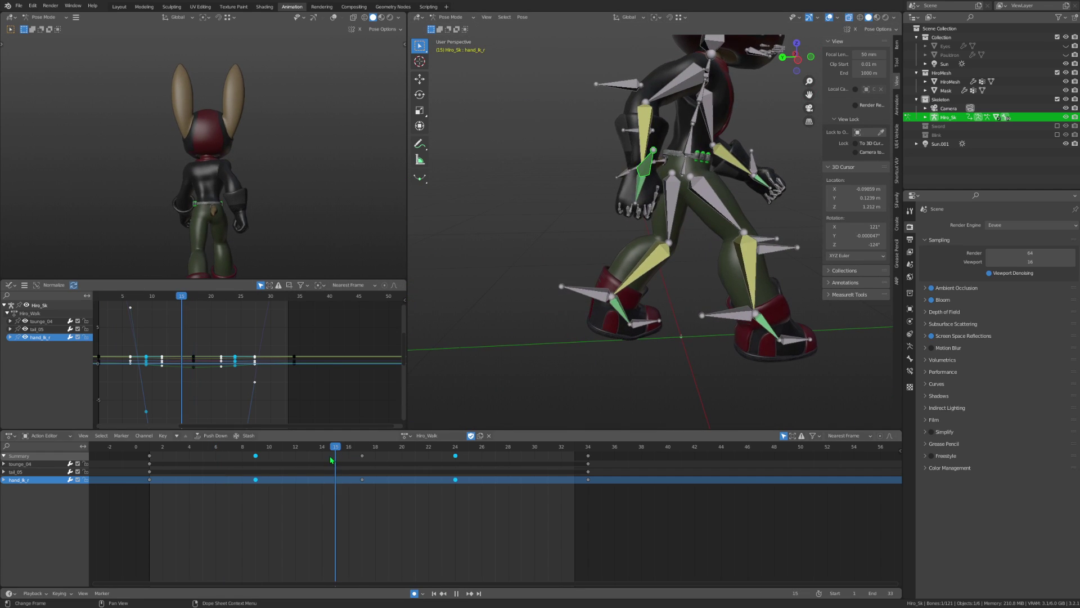
pyautogui.press('Escape')
# Reposition and rotate the right hand IK bone at frame 14.
pyautogui.press('g')
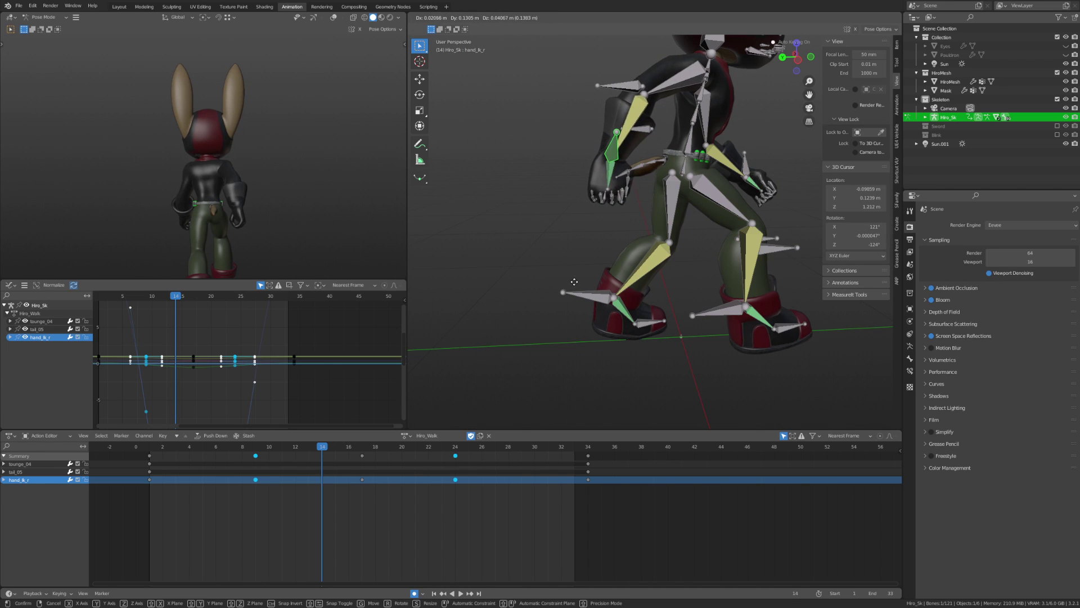
pyautogui.click(579, 297)
pyautogui.click(677, 286)
pyautogui.press('g')
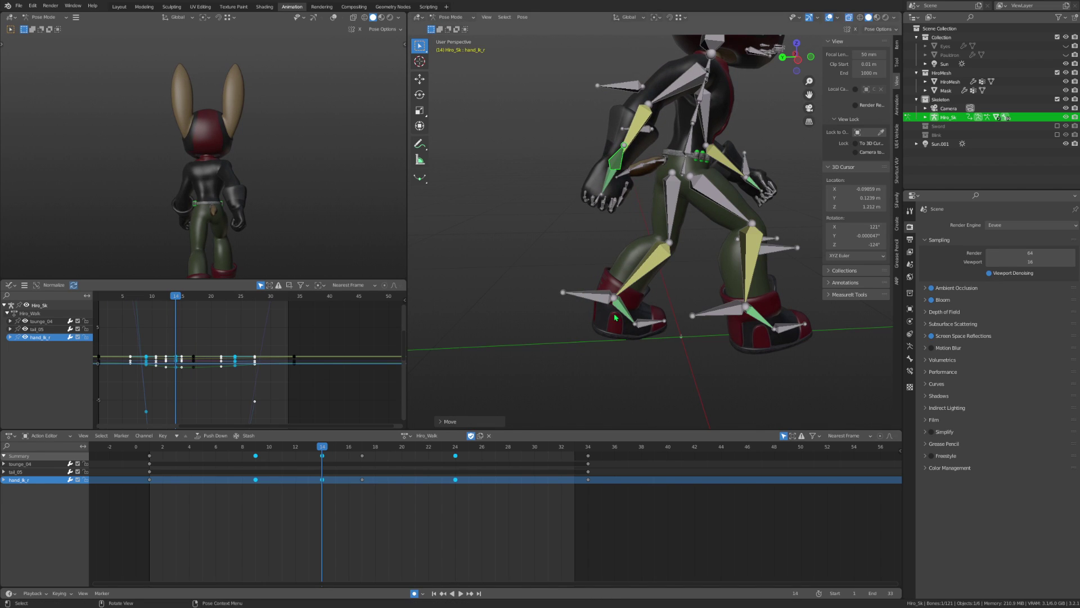
pyautogui.press('space')
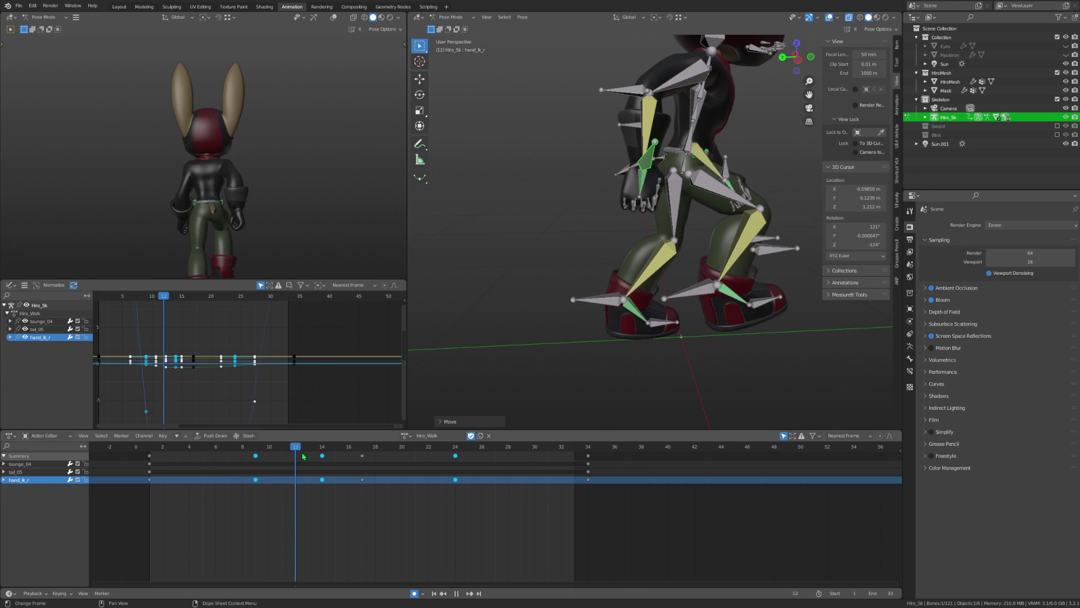
pyautogui.click(586, 302)
# Shift the right hand along Y at frame 14 and review frames 7 to 30.
pyautogui.press('space')
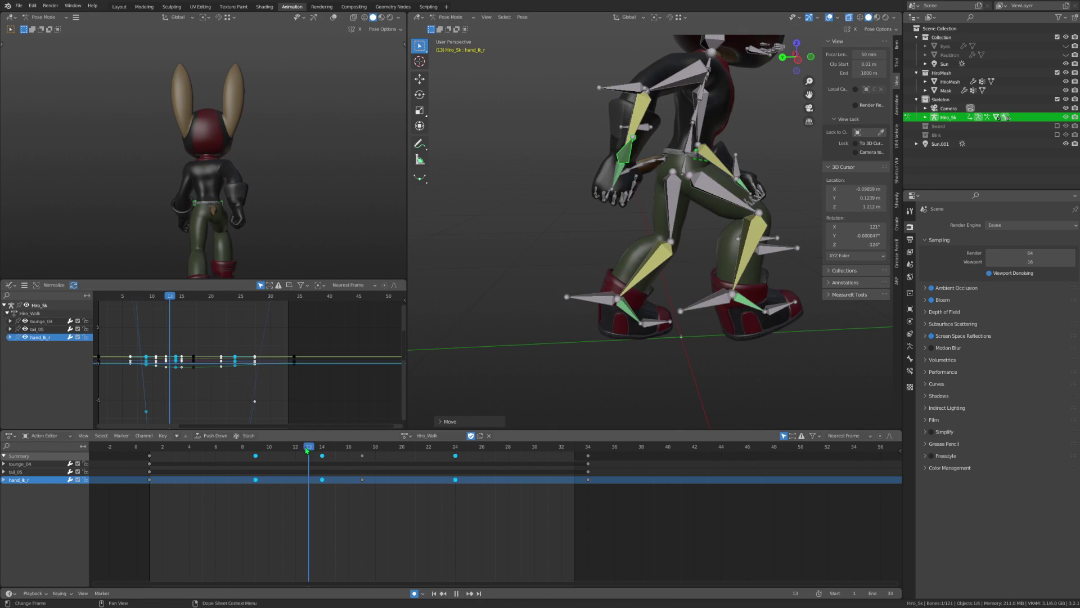
pyautogui.moveTo(345, 463)
pyautogui.mouseDown()
pyautogui.moveTo(224, 468)
pyautogui.moveTo(336, 481)
pyautogui.mouseUp()
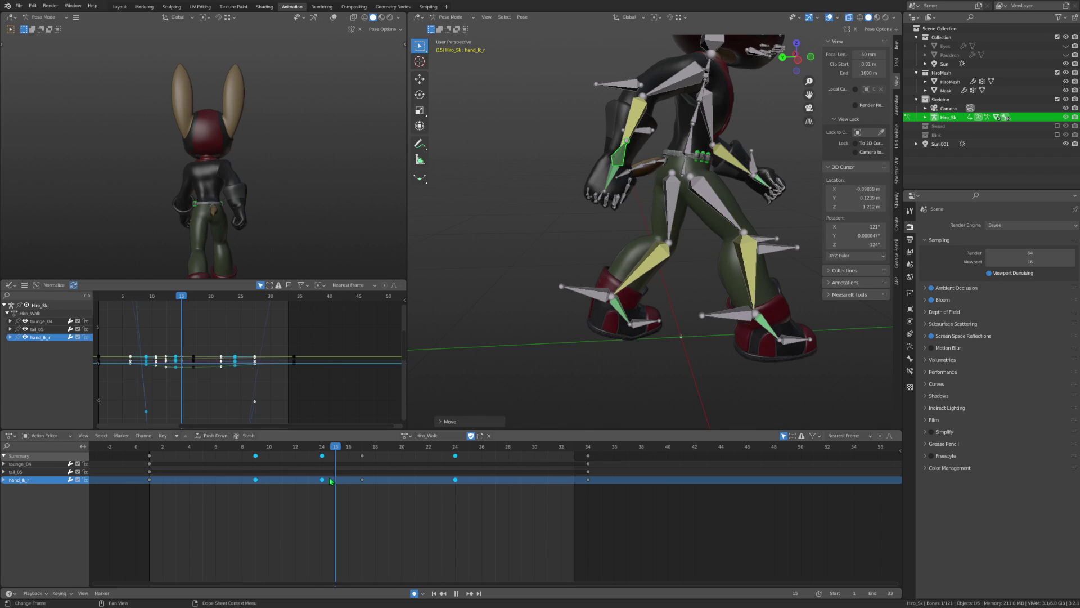
pyautogui.press('Escape')
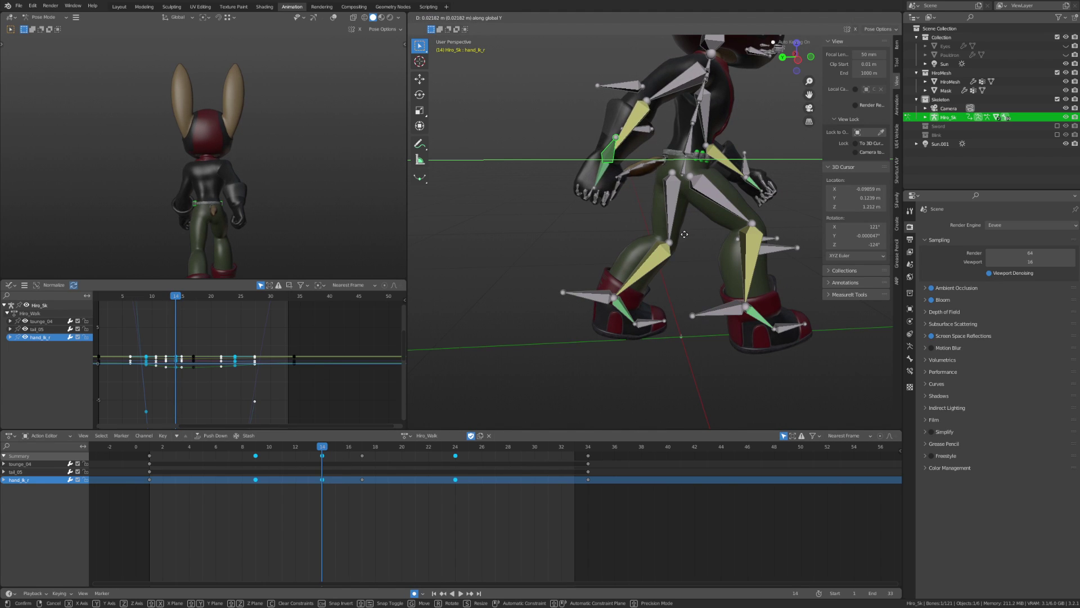
pyautogui.click(685, 238)
pyautogui.press('space')
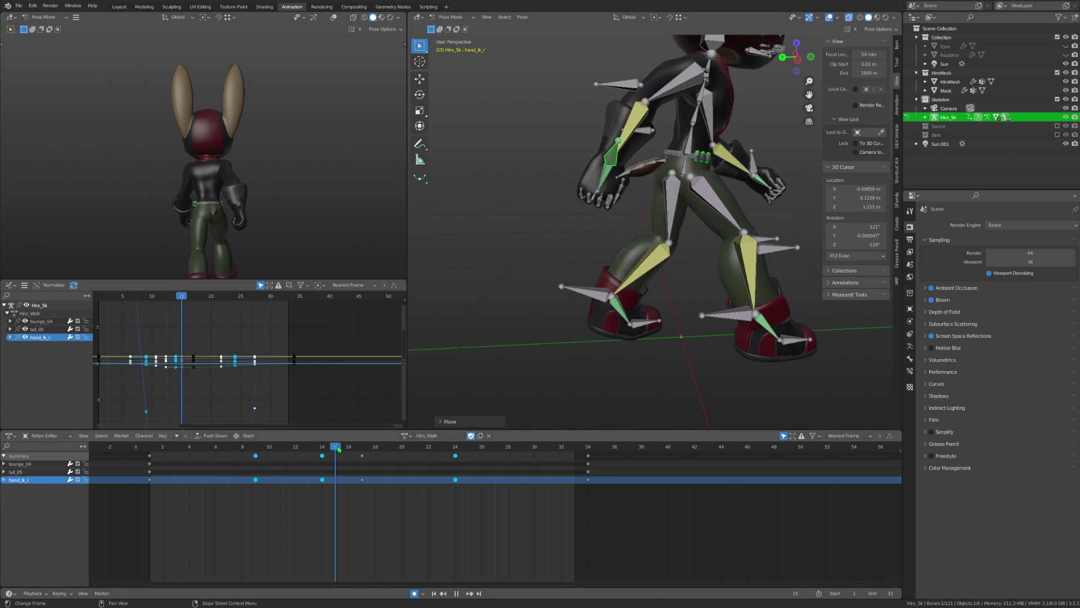
pyautogui.moveTo(409, 459)
pyautogui.mouseDown()
pyautogui.moveTo(535, 470)
pyautogui.moveTo(173, 470)
pyautogui.moveTo(446, 495)
pyautogui.mouseUp()
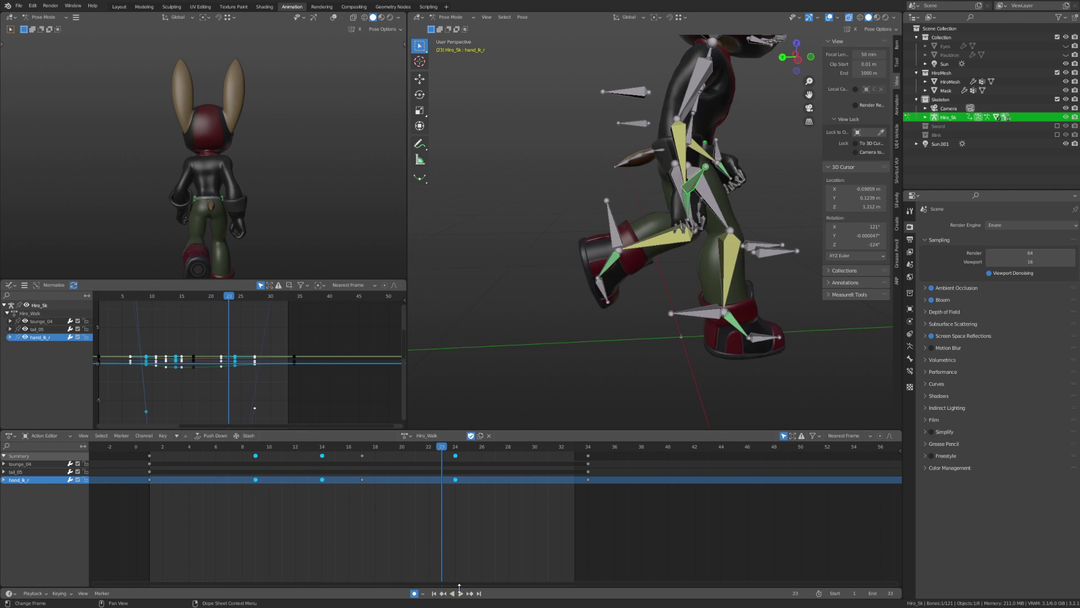
# Replay the walk cycle and delete the right hand's frame-14 keyframes.
pyautogui.click(460, 593)
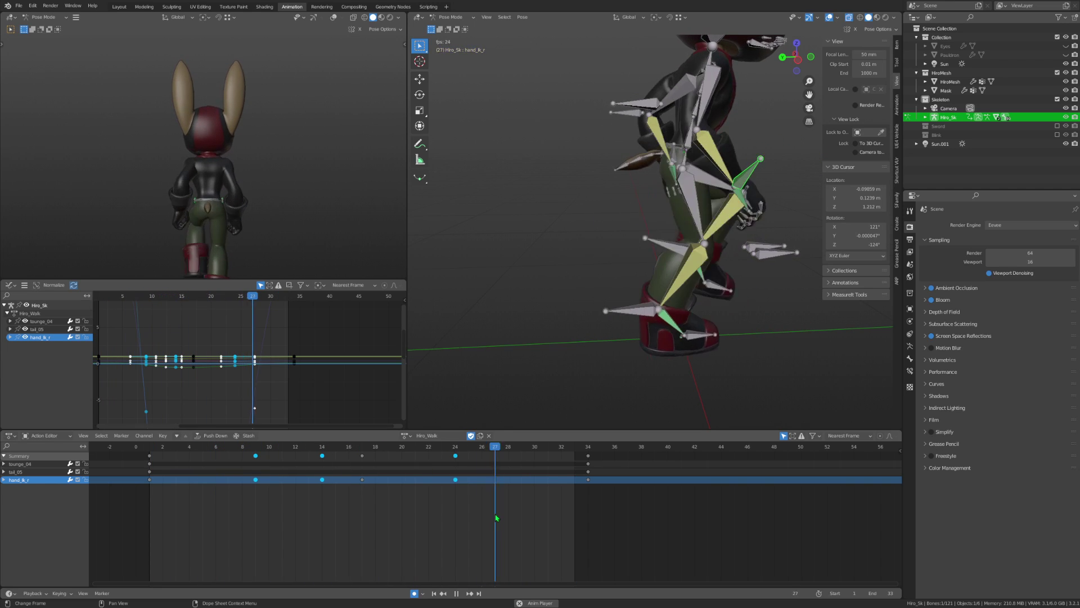
pyautogui.press('space')
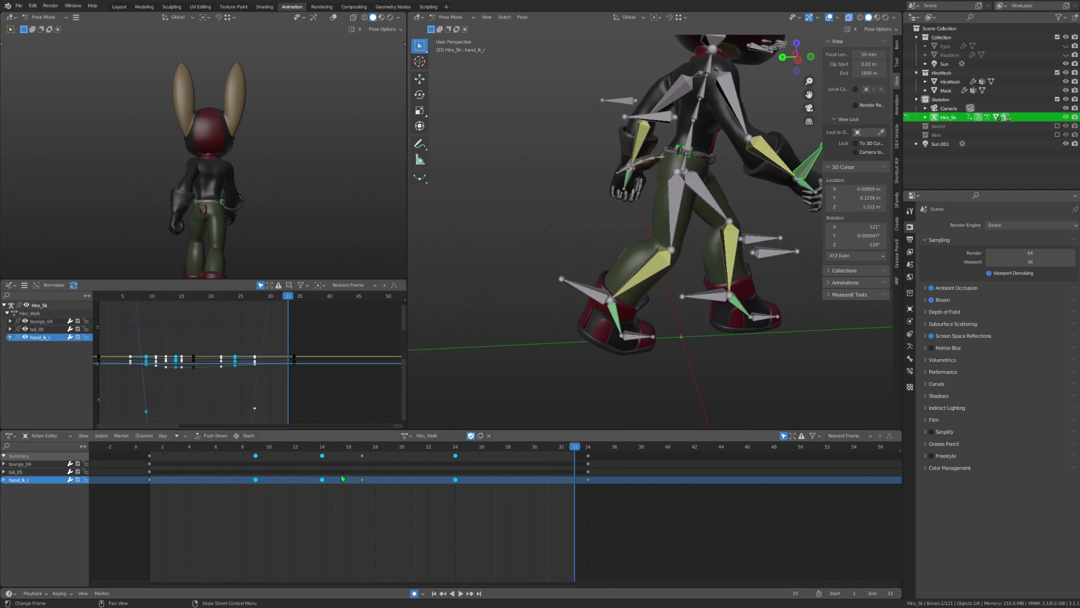
pyautogui.press('space')
pyautogui.press('space')
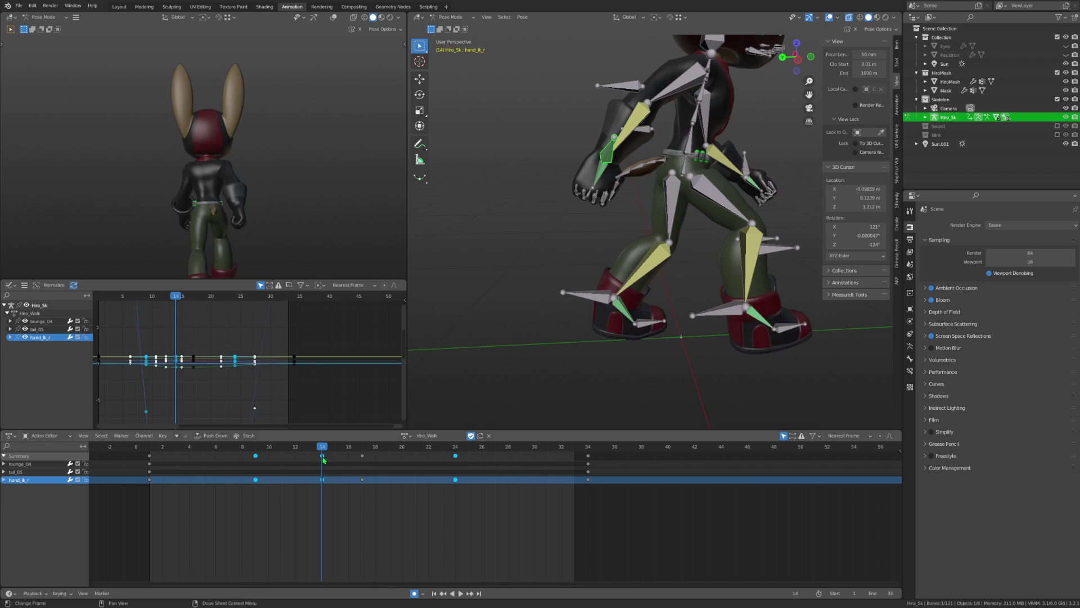
pyautogui.click(324, 460)
pyautogui.click(323, 456)
pyautogui.click(324, 459)
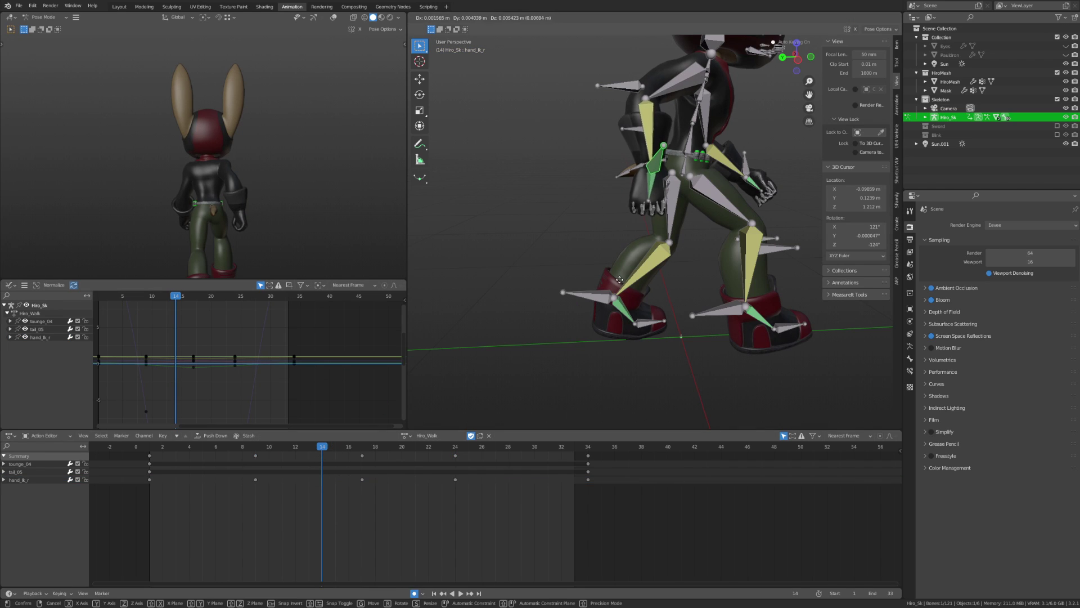
# Key the right hand at frame 14, then rotate and move it at frame 31.
pyautogui.click(597, 277)
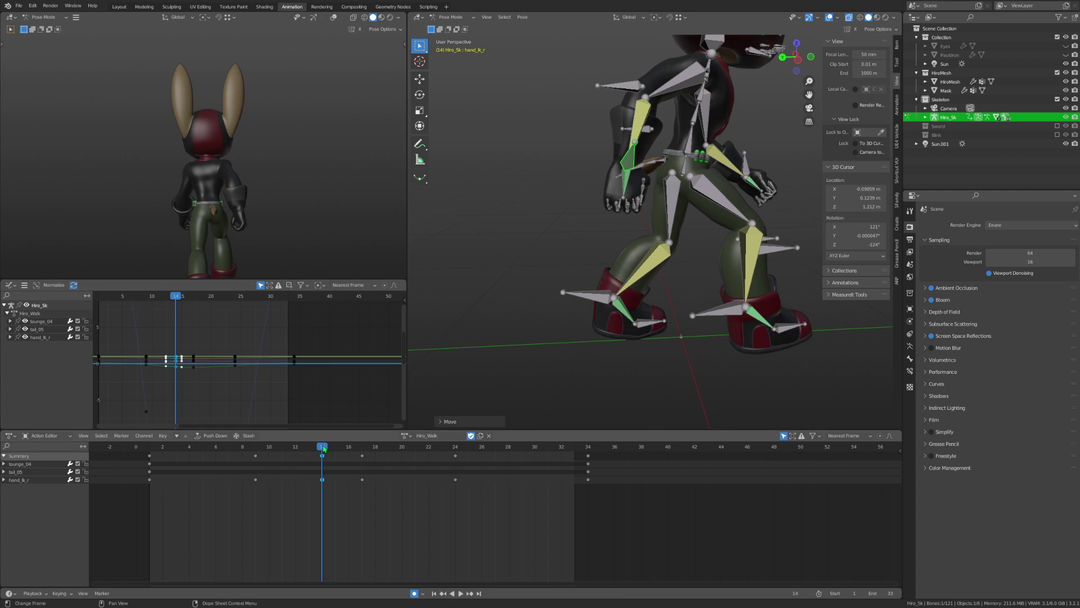
pyautogui.press('space')
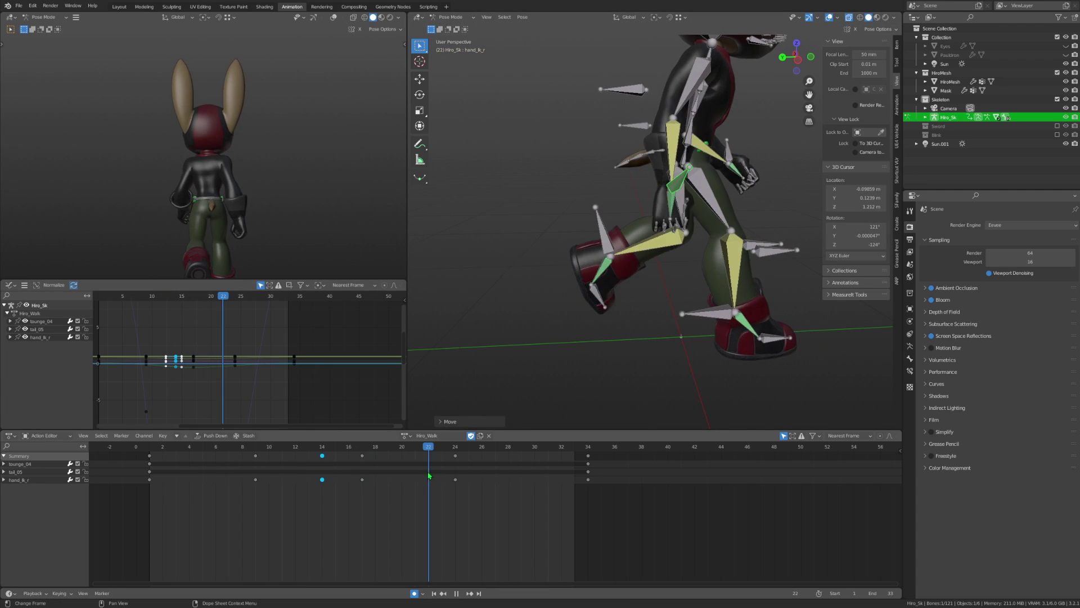
pyautogui.press('space')
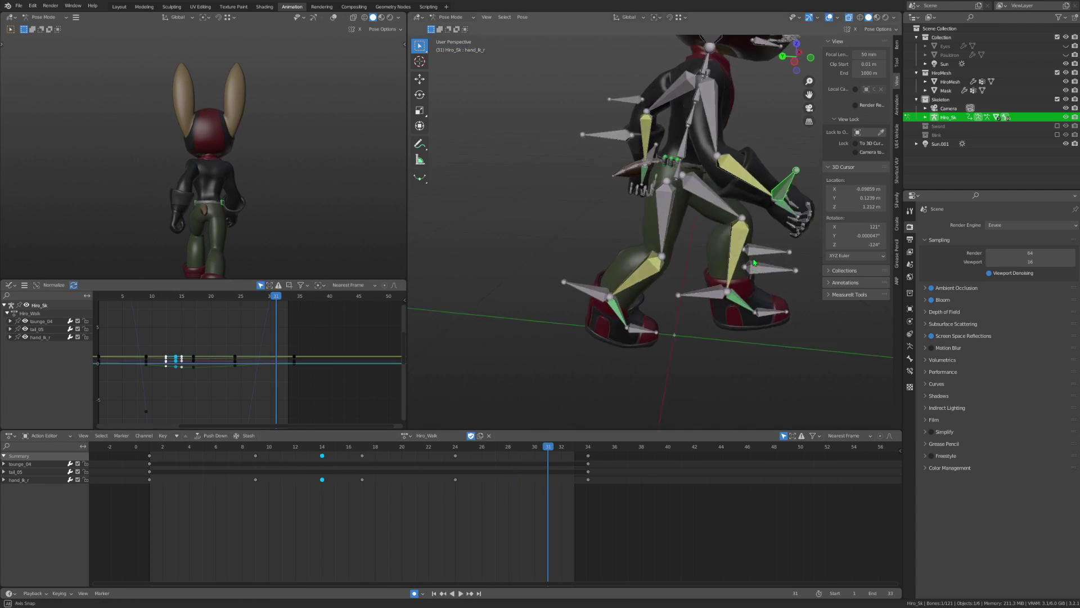
pyautogui.moveTo(755, 262); pyautogui.dragTo(703, 236, button='middle')
pyautogui.press('r')
pyautogui.click(732, 247)
pyautogui.press('g')
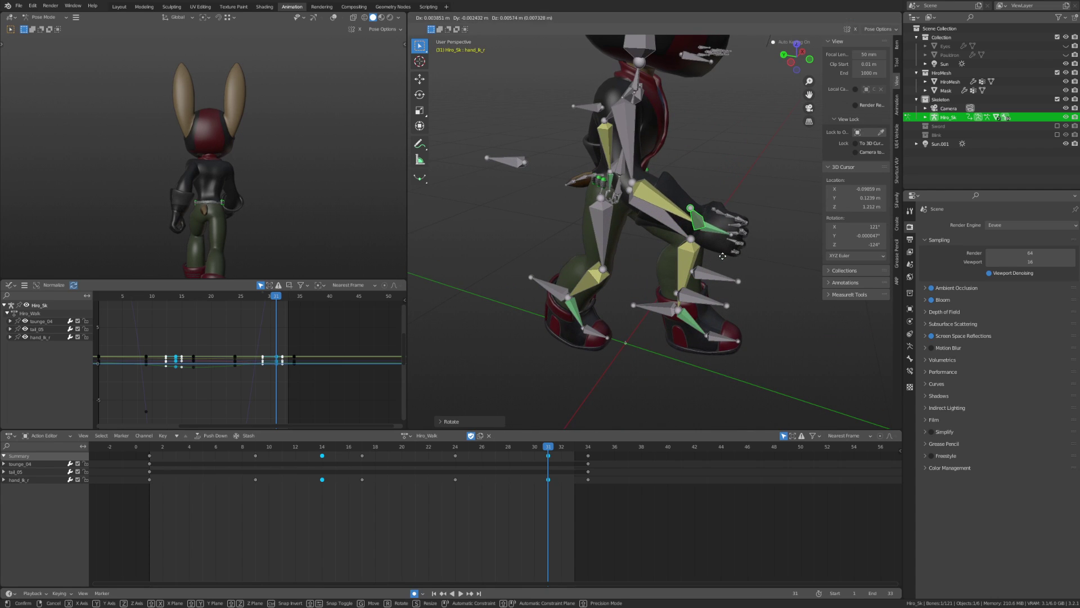
pyautogui.click(723, 254)
# Pose the right hand IK bone at frame 20 and replay the walk.
pyautogui.click(398, 448)
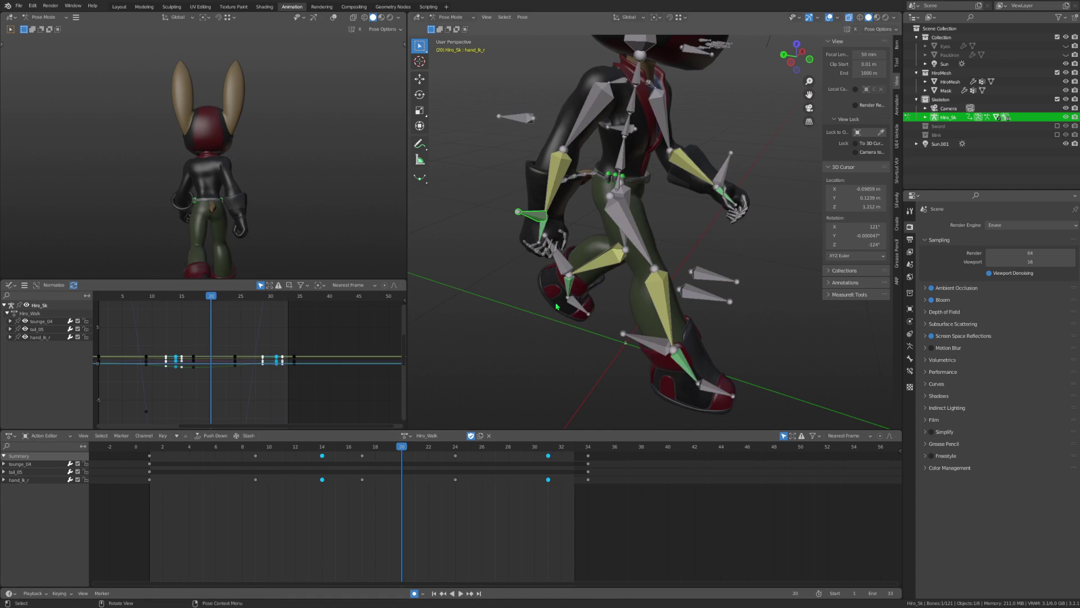
pyautogui.moveTo(704, 253); pyautogui.dragTo(641, 269, button='middle')
pyautogui.press('g')
pyautogui.click(641, 269)
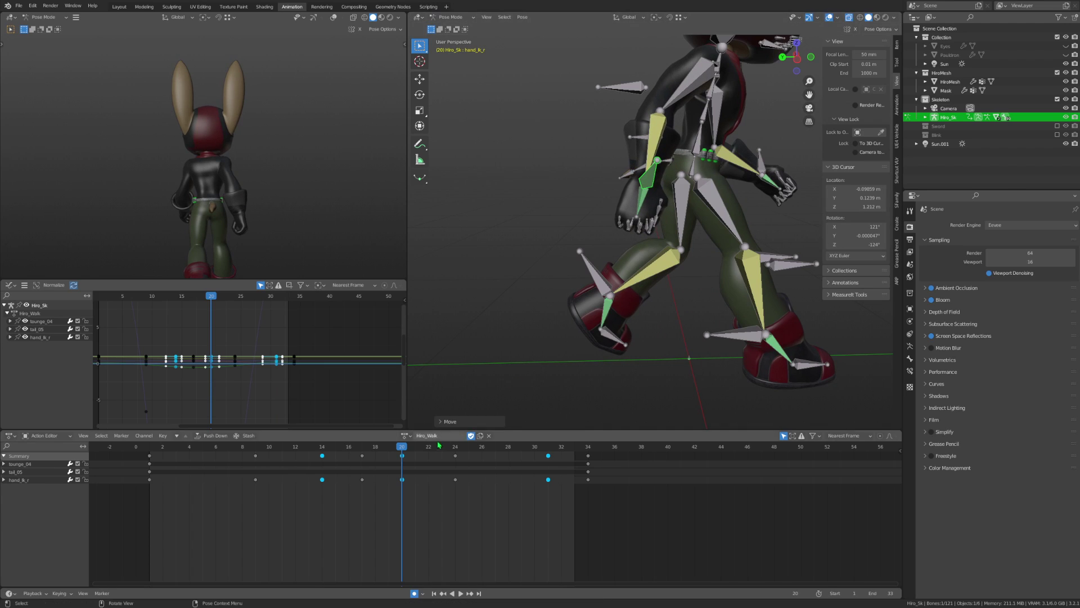
pyautogui.moveTo(396, 447); pyautogui.dragTo(383, 448)
pyautogui.press('space')
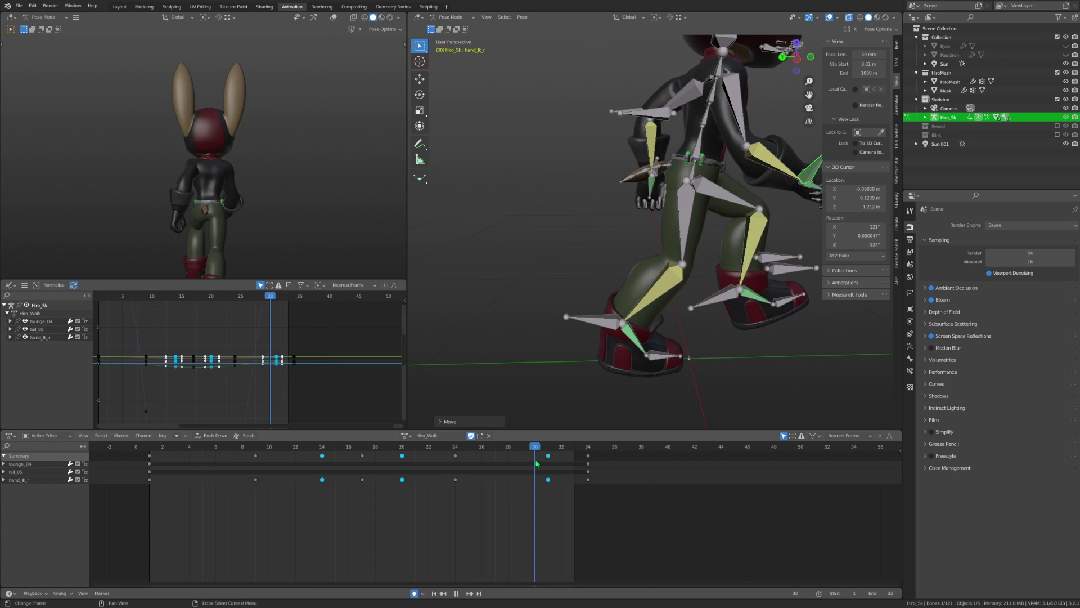
pyautogui.press('space')
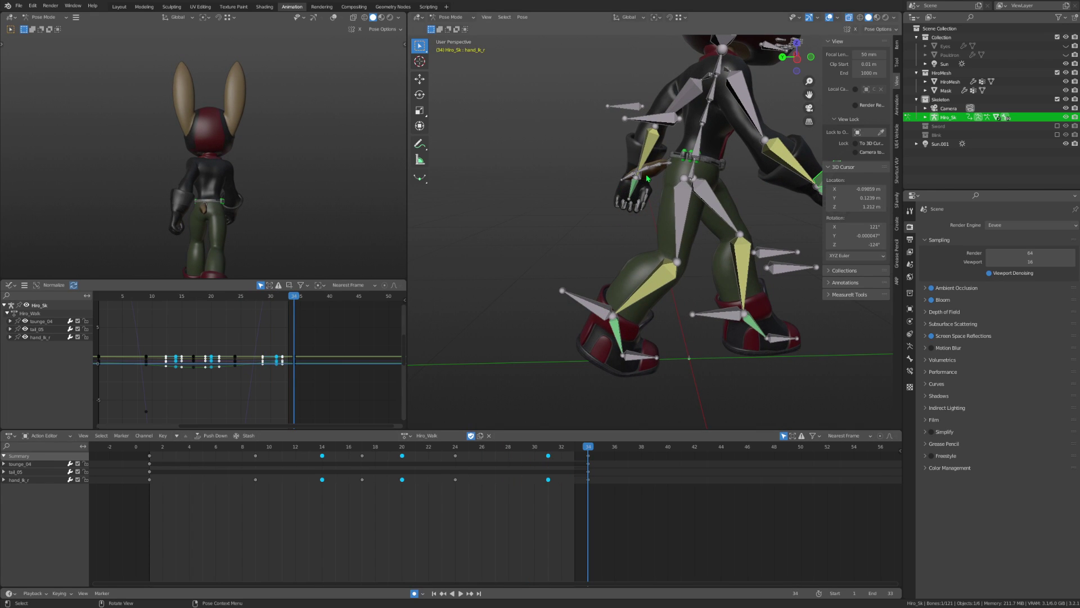
# Select hand_ik_l and move it to a new pose at frame 4.
pyautogui.click(624, 210)
pyautogui.moveTo(191, 450); pyautogui.dragTo(172, 454)
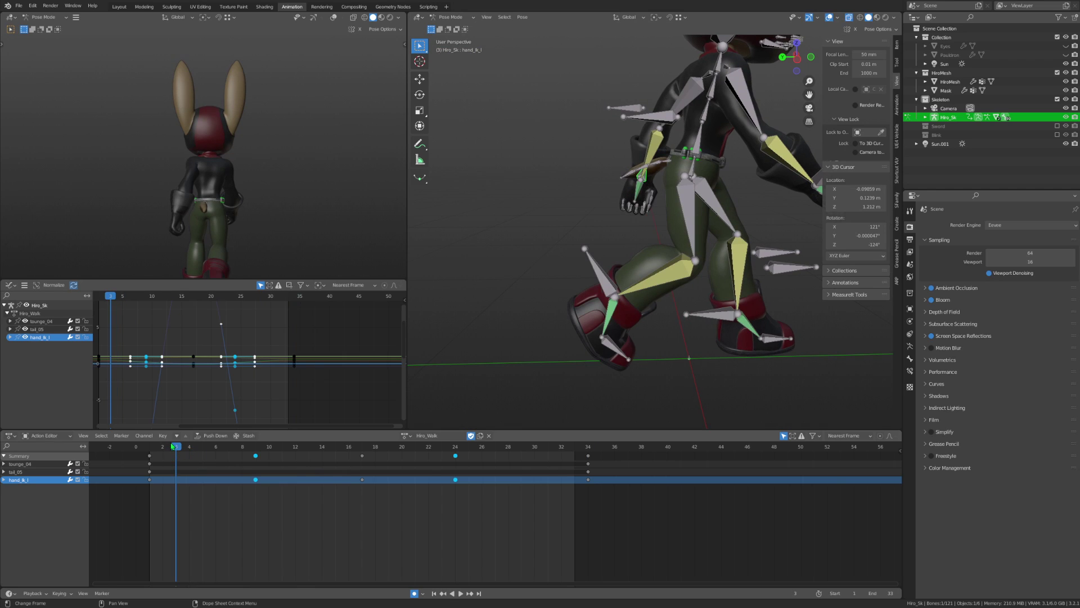
pyautogui.press('space')
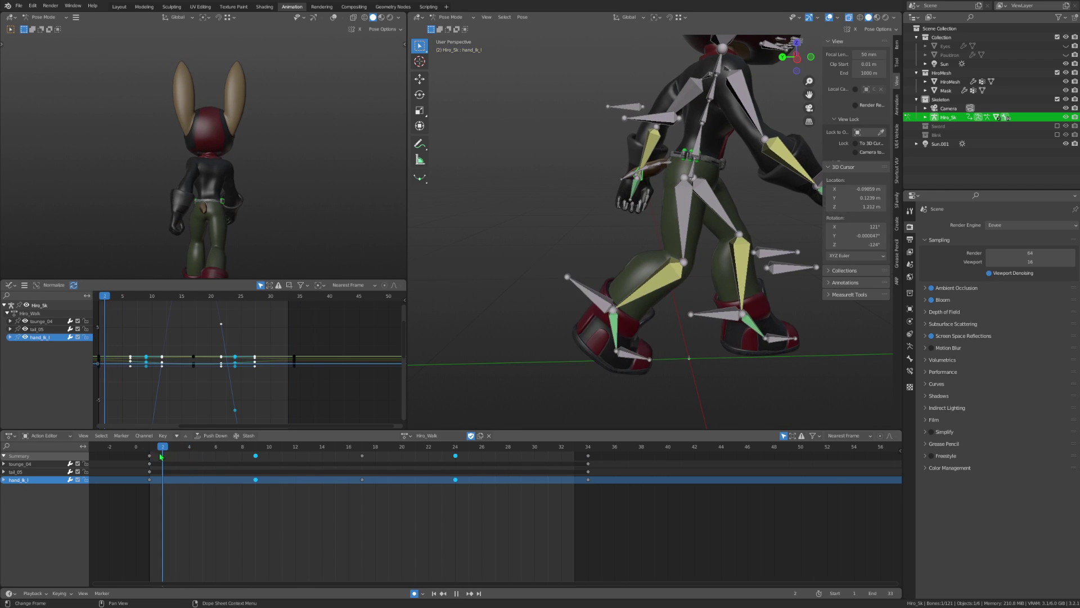
pyautogui.press('g')
pyautogui.click(565, 307)
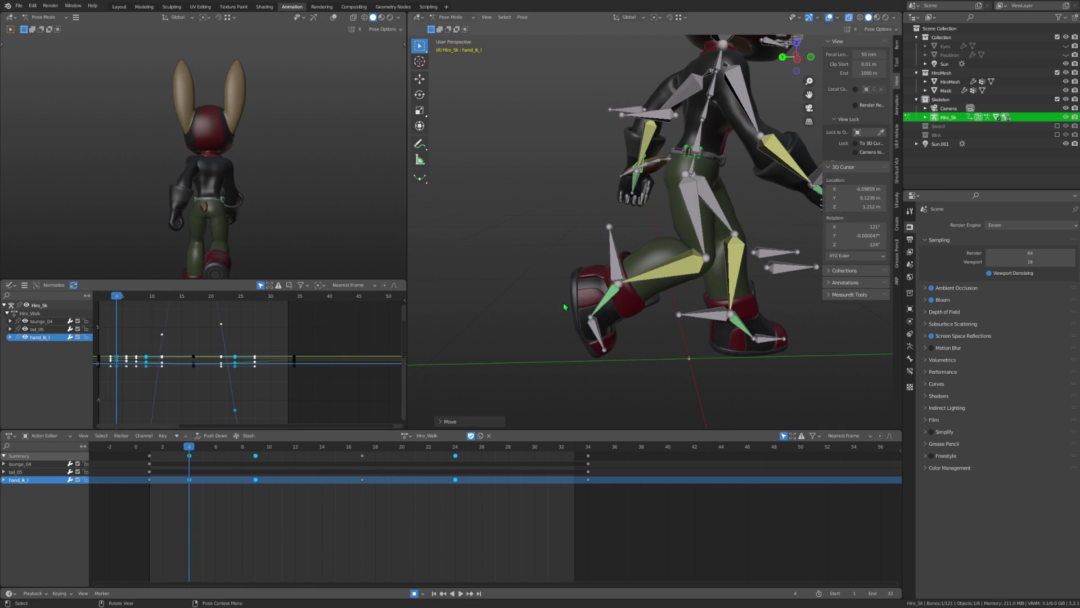
# Move and rotate the left hand IK bone at frame 13.
pyautogui.moveTo(188, 447); pyautogui.dragTo(270, 470)
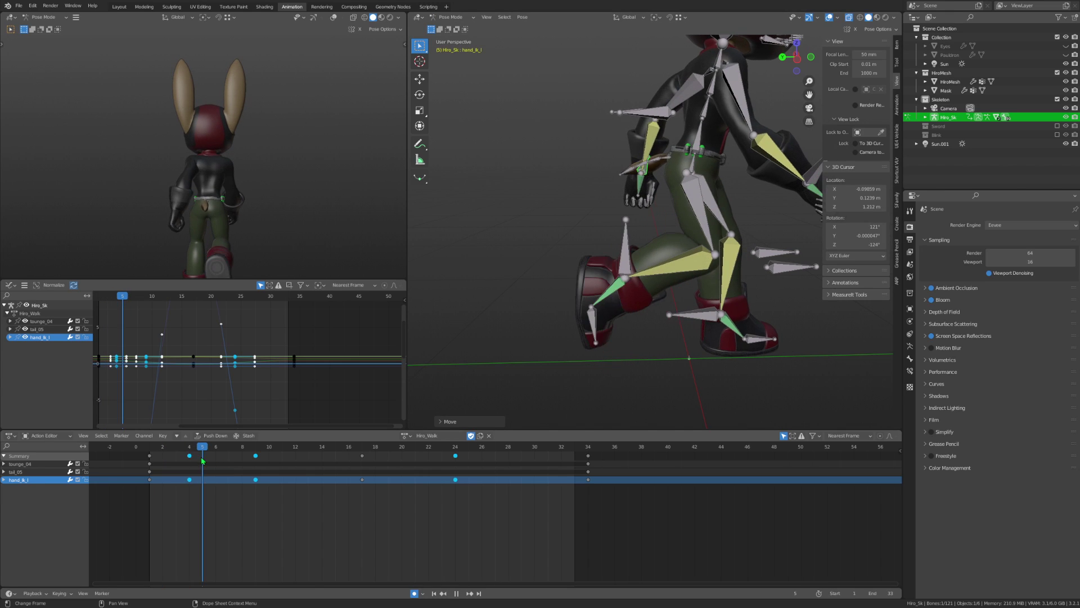
pyautogui.moveTo(619, 253); pyautogui.dragTo(514, 339, button='middle')
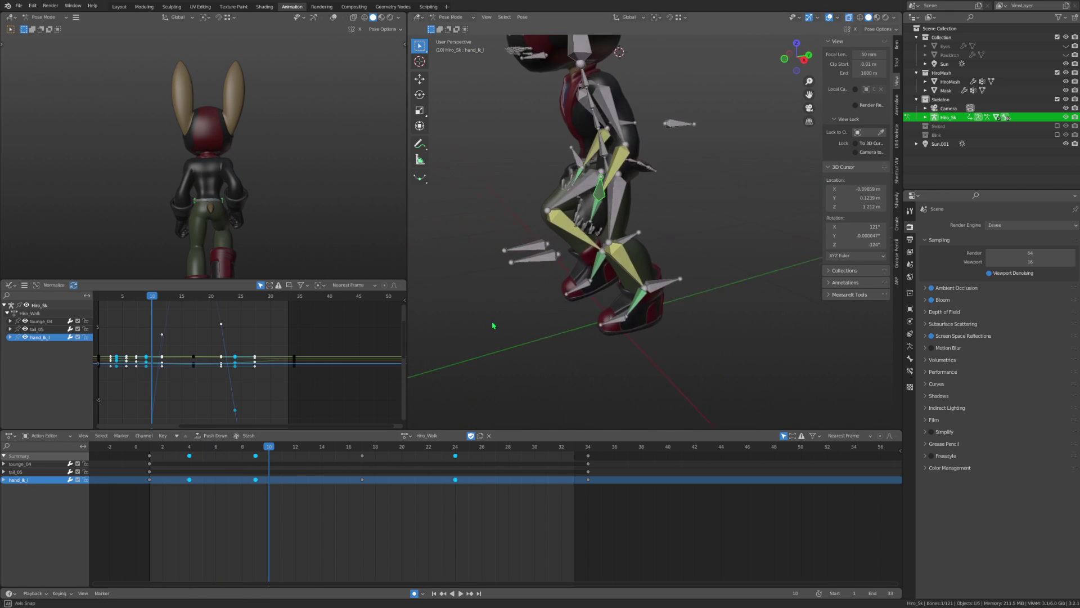
pyautogui.click(223, 450)
pyautogui.moveTo(223, 454); pyautogui.dragTo(308, 481)
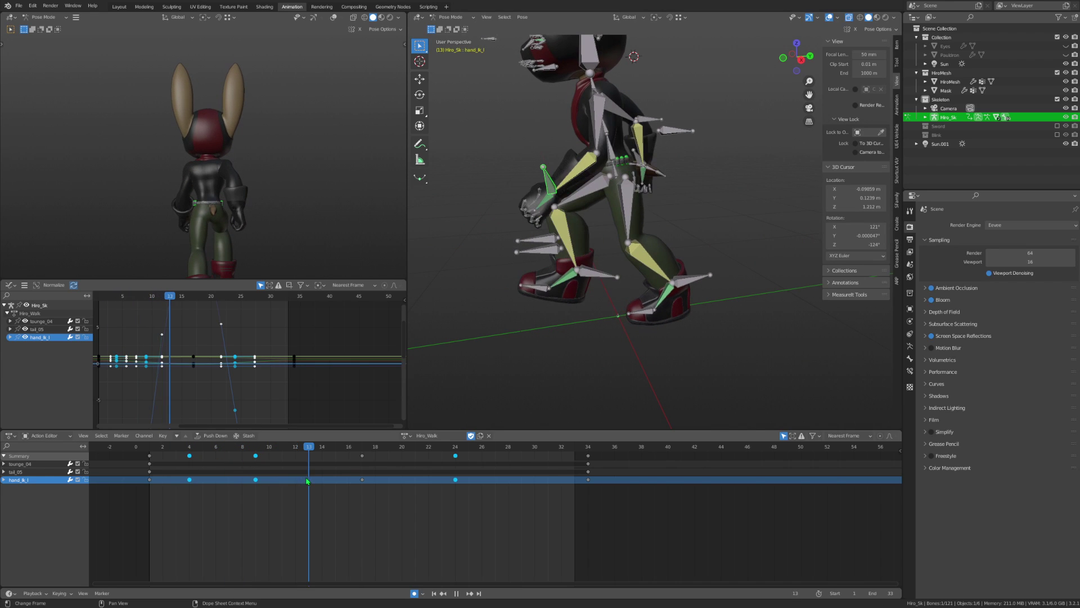
pyautogui.moveTo(476, 283); pyautogui.dragTo(563, 326, button='middle')
pyautogui.press('g')
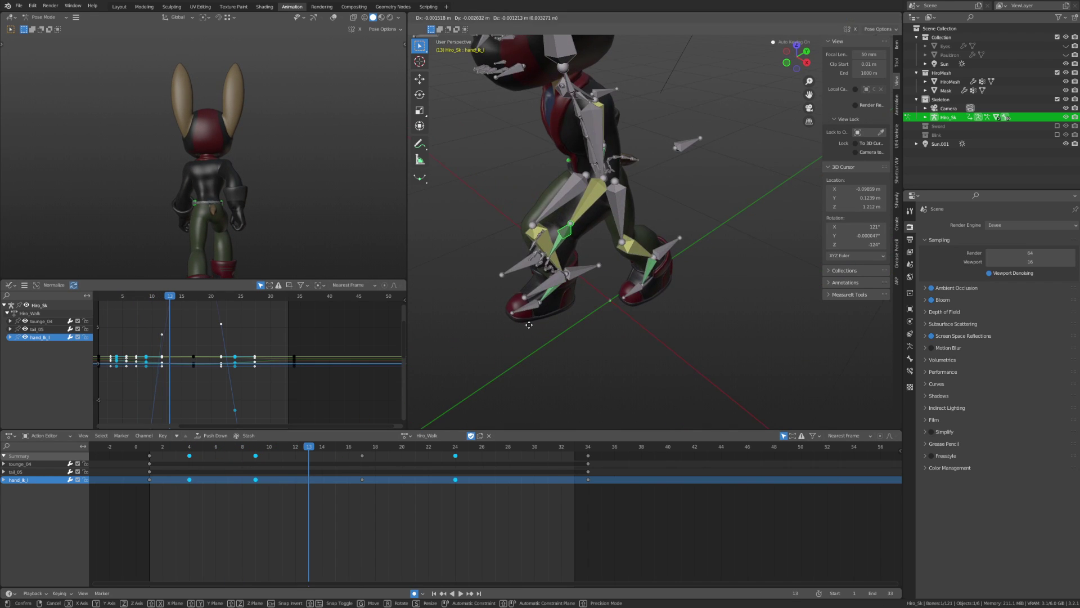
pyautogui.click(585, 346)
pyautogui.press('r')
pyautogui.click(568, 357)
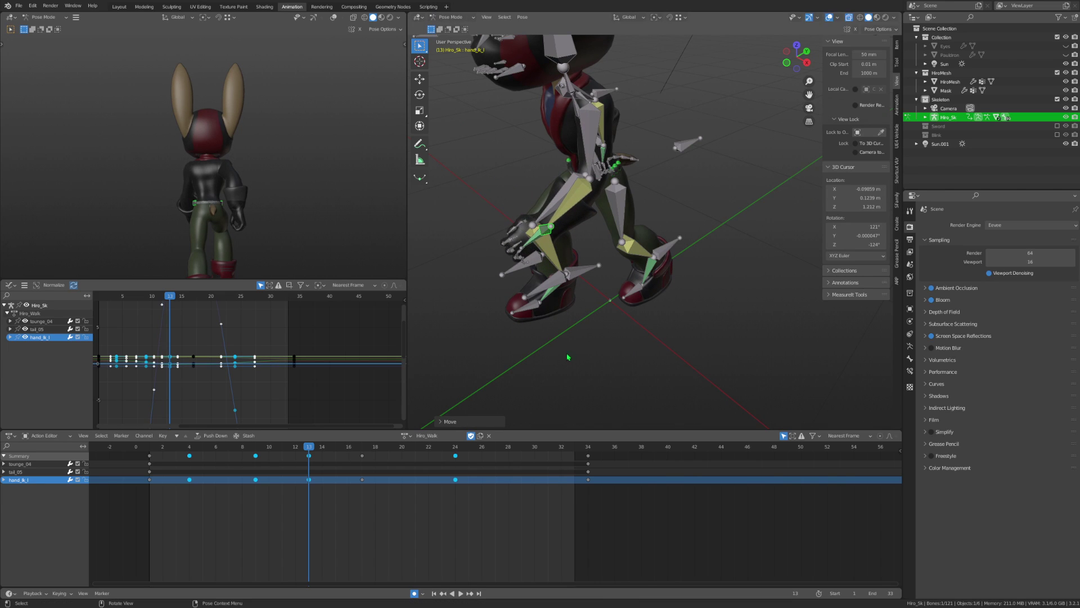
# Pose the left hand IK bone at frame 21.
pyautogui.press('space')
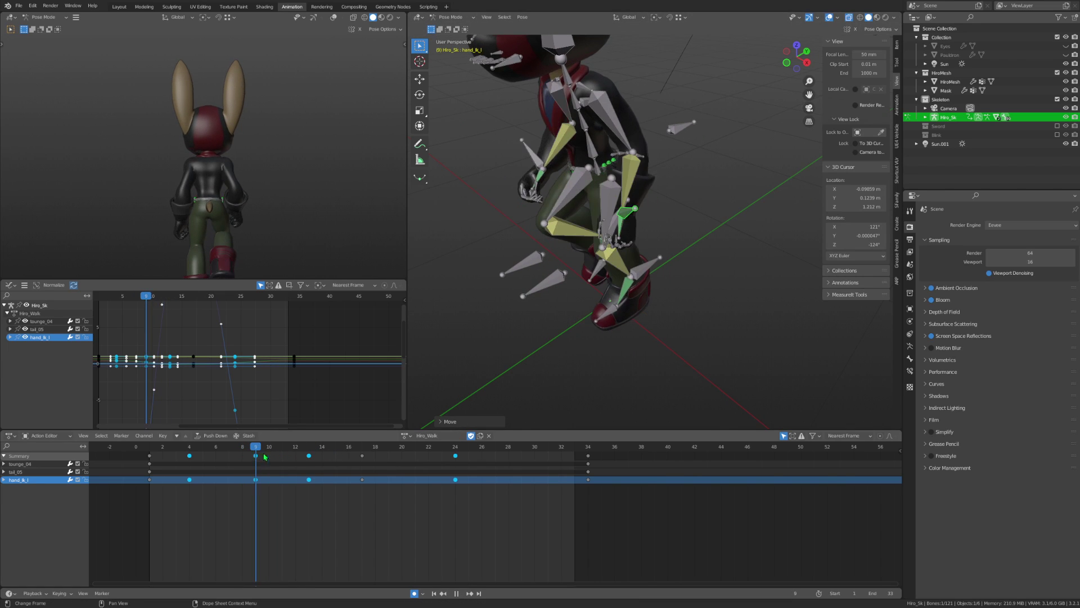
pyautogui.moveTo(298, 457); pyautogui.dragTo(379, 476)
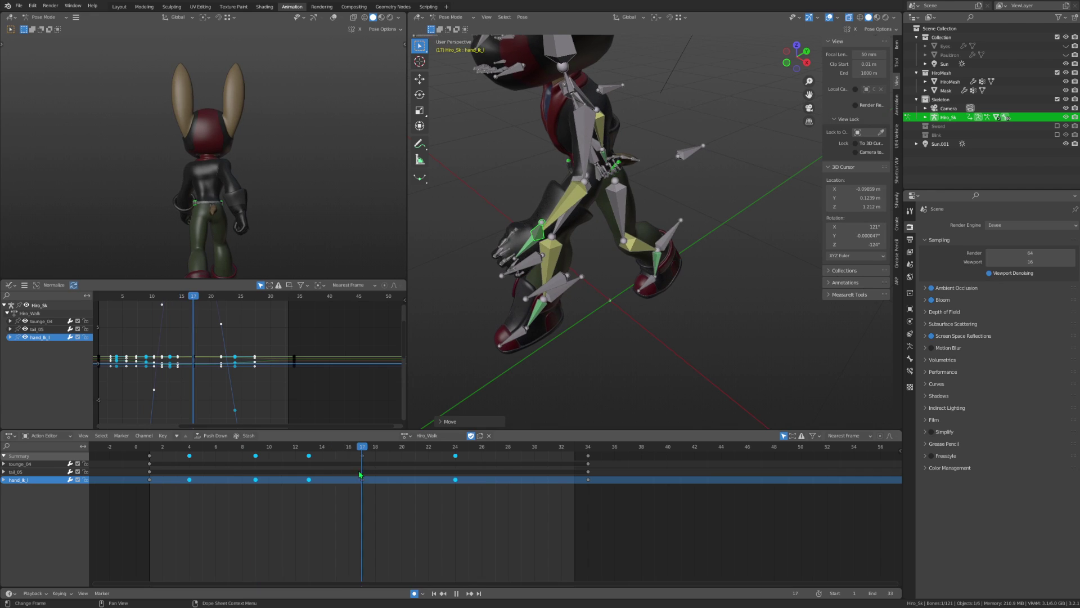
pyautogui.press('space')
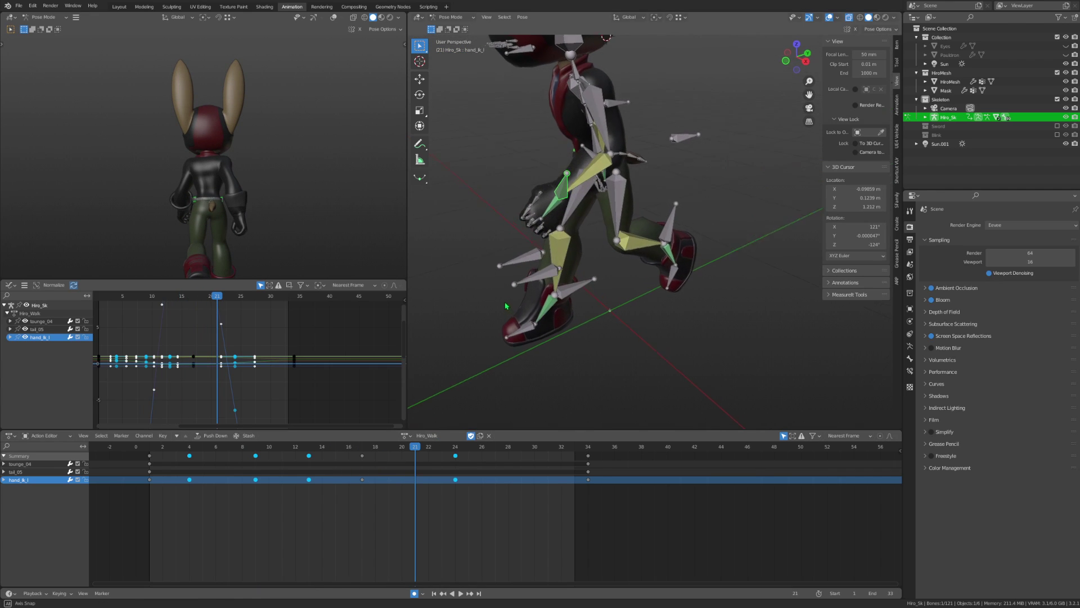
pyautogui.press('g')
pyautogui.click(603, 245)
pyautogui.moveTo(603, 244); pyautogui.dragTo(590, 243, button='middle')
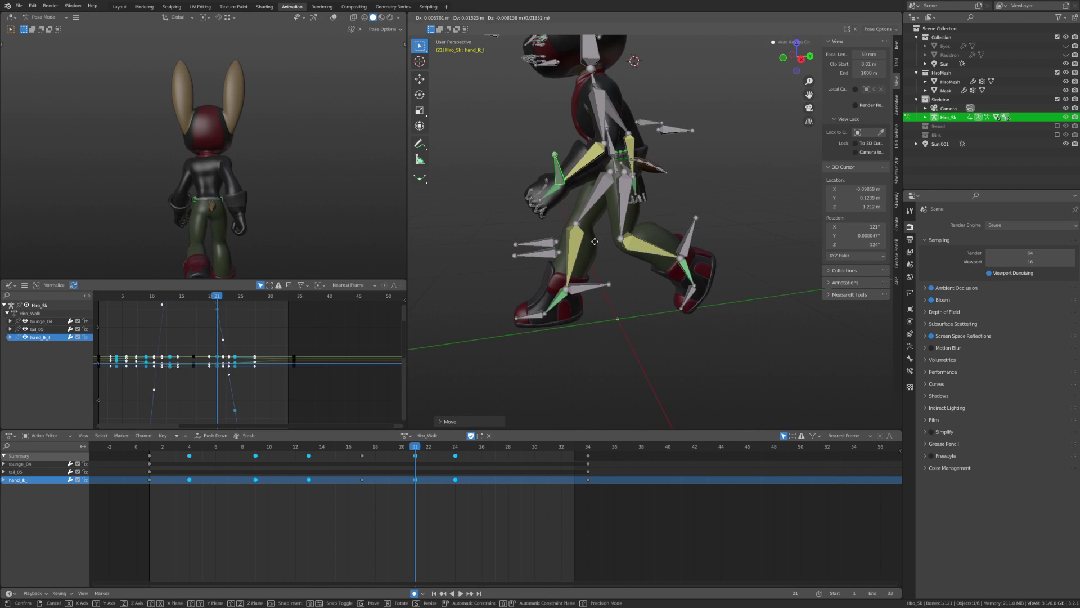
pyautogui.rightClick(594, 241)
# Raise the left hand vertically at frame 24 and check frames up to 26.
pyautogui.press('space')
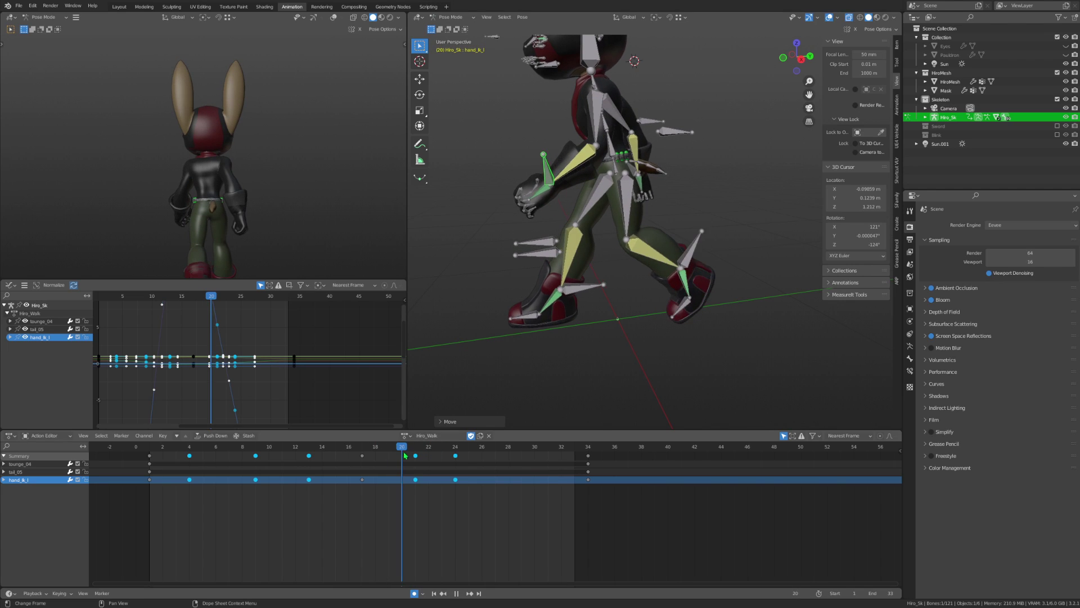
pyautogui.click(651, 282)
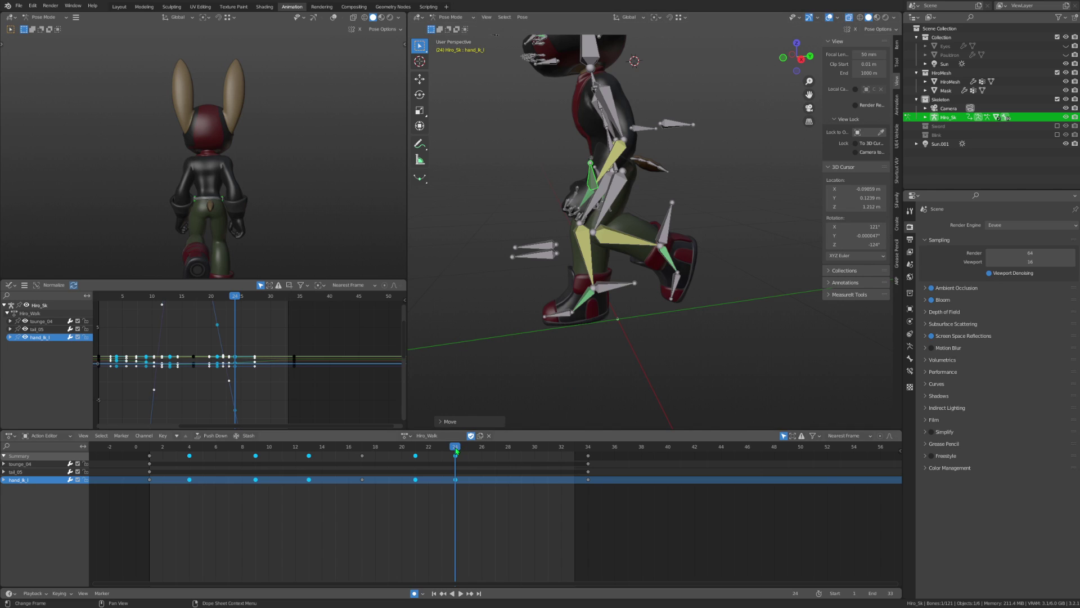
pyautogui.moveTo(456, 450); pyautogui.dragTo(534, 466)
pyautogui.moveTo(509, 395); pyautogui.dragTo(563, 440, button='middle')
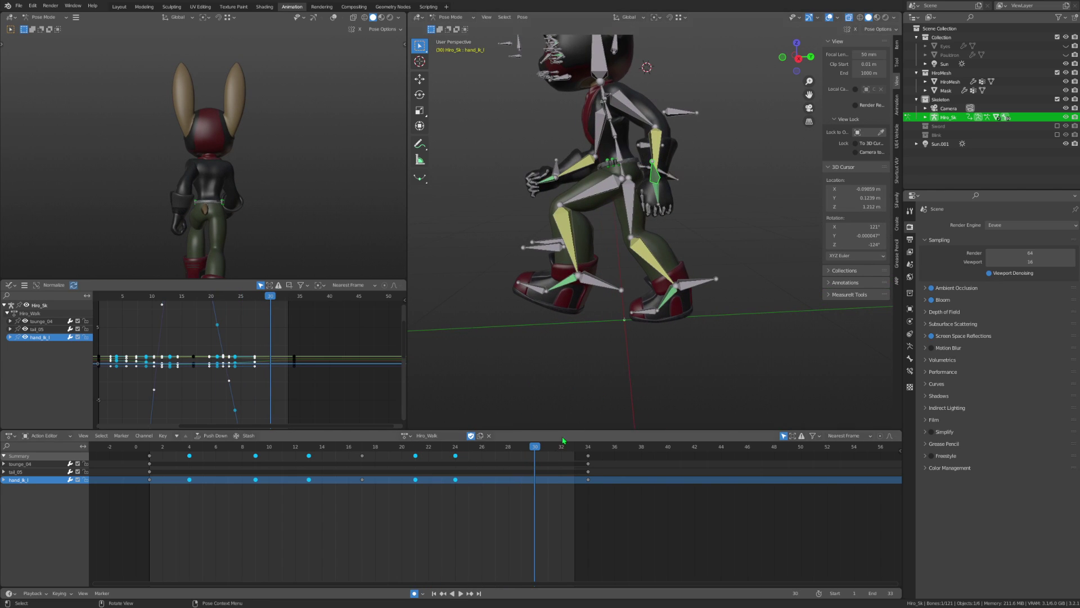
# Move the left hand IK bone at frame 30 and review frames 30 to 33.
pyautogui.press('g')
pyautogui.click(752, 320)
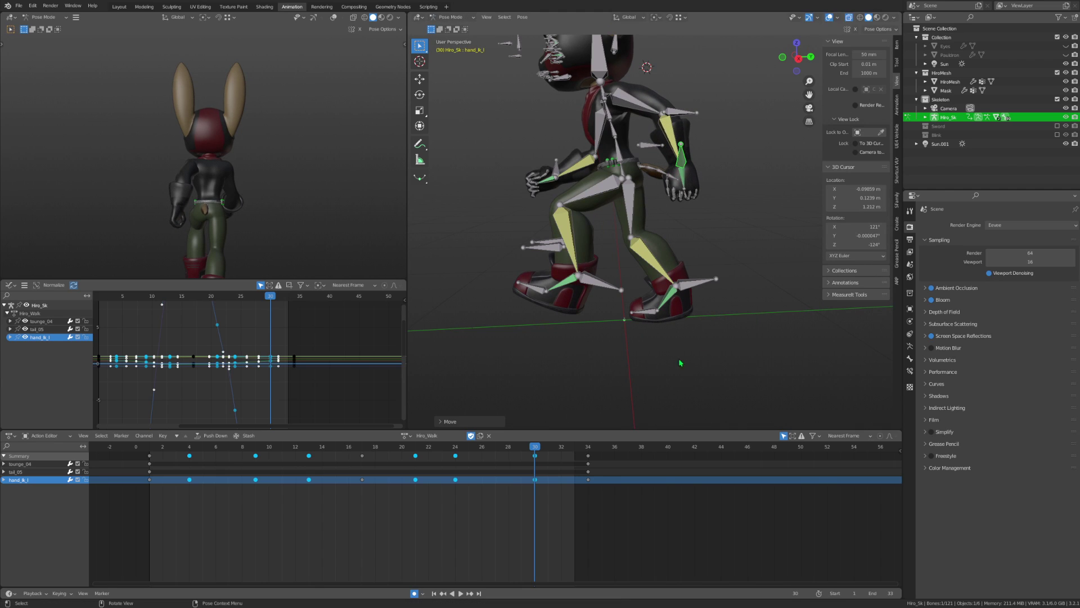
pyautogui.moveTo(550, 451)
pyautogui.mouseDown()
pyautogui.moveTo(578, 480)
pyautogui.moveTo(621, 492)
pyautogui.mouseUp()
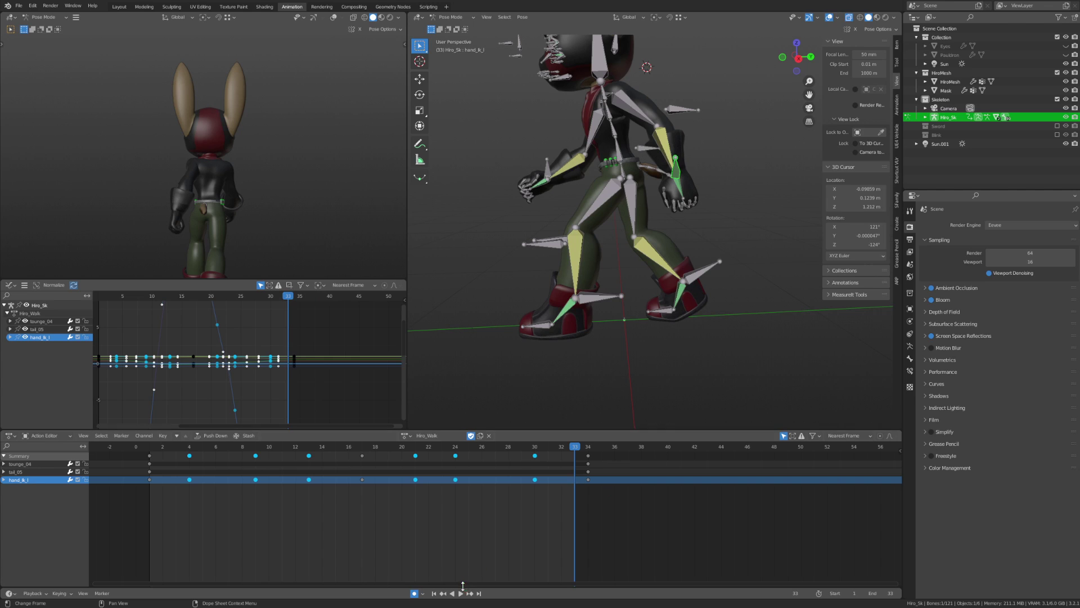
pyautogui.click(461, 593)
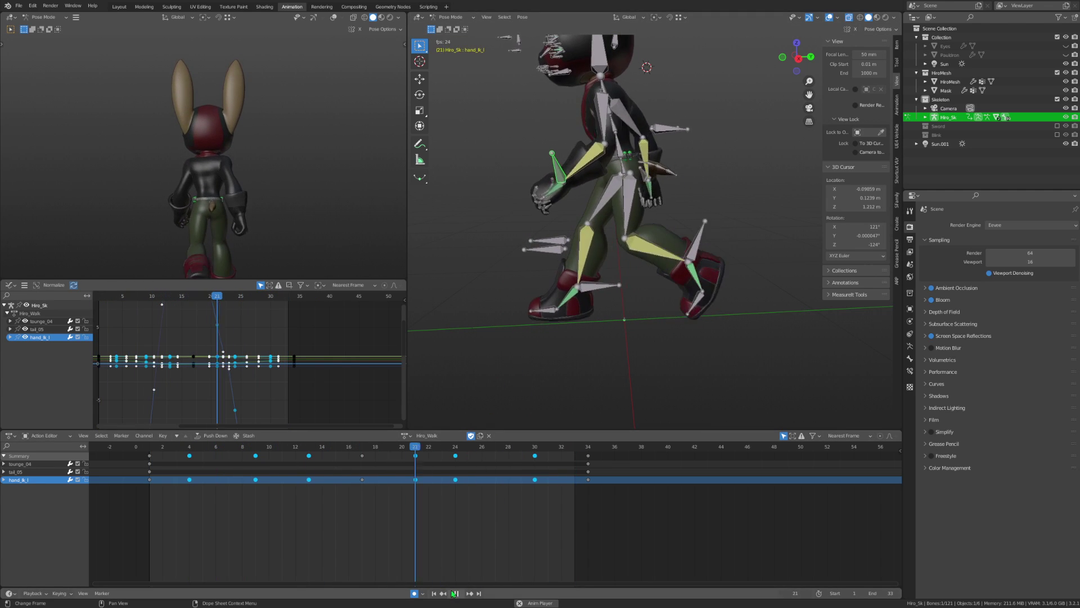
pyautogui.click(545, 448)
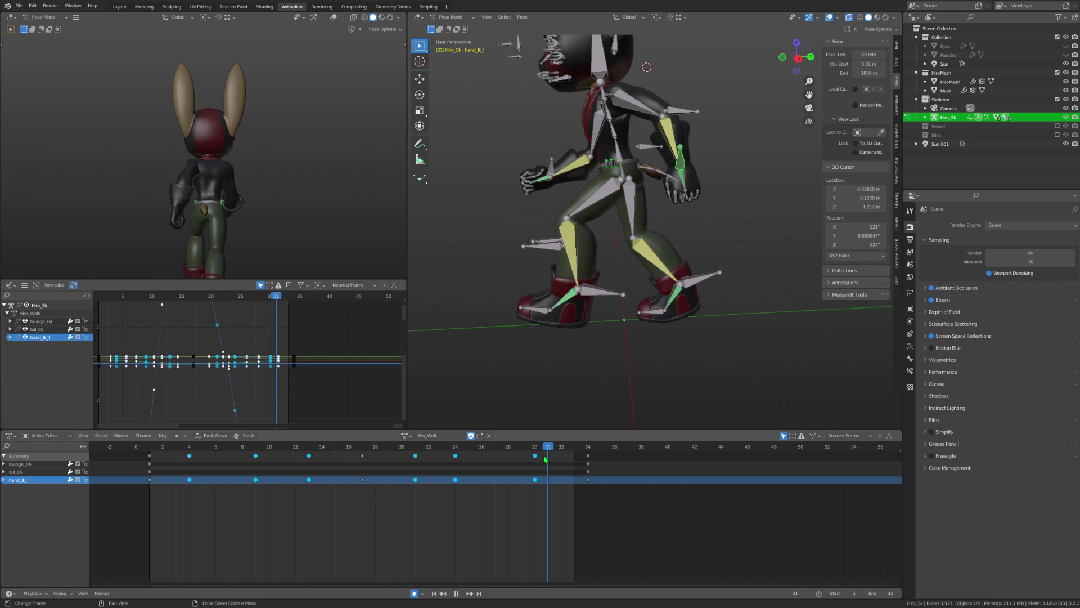
# Shift the left hand IK bone along Y and raise it slightly.
pyautogui.moveTo(651, 304); pyautogui.dragTo(725, 302, button='middle')
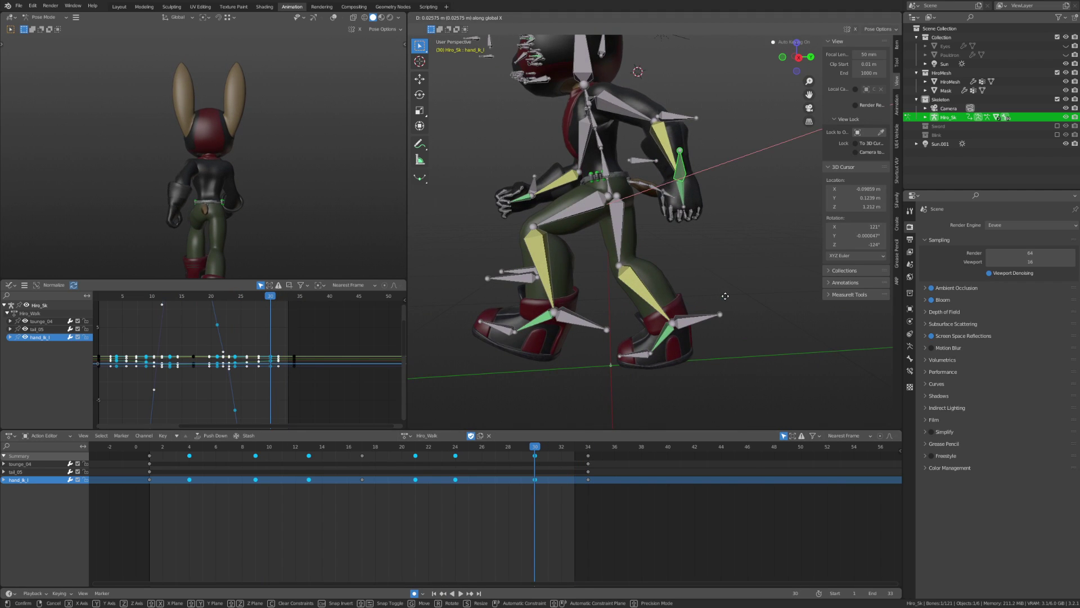
pyautogui.click(664, 280)
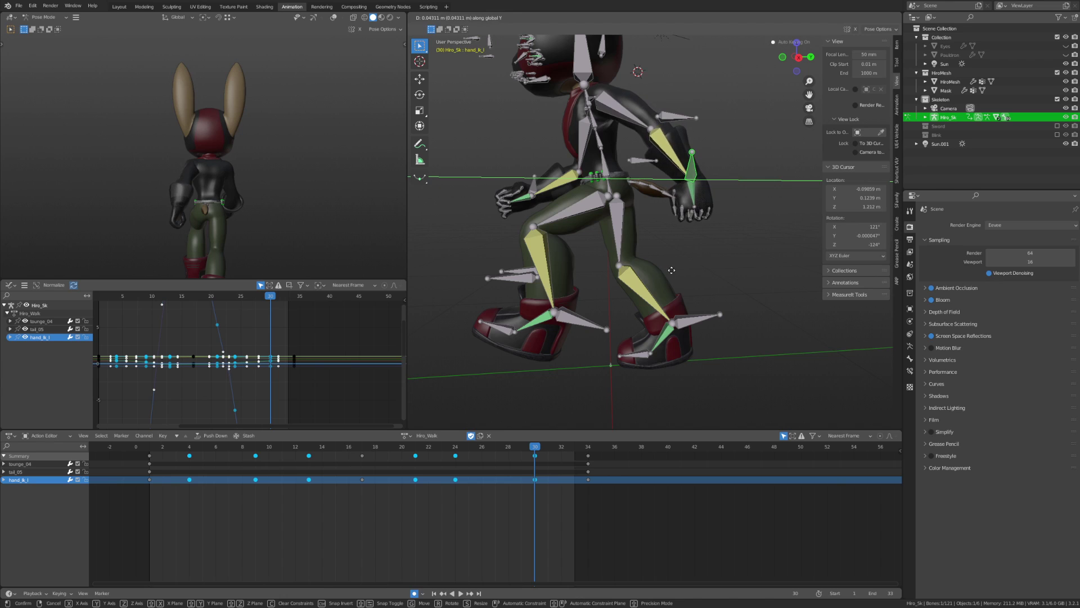
pyautogui.click(672, 270)
pyautogui.click(672, 266)
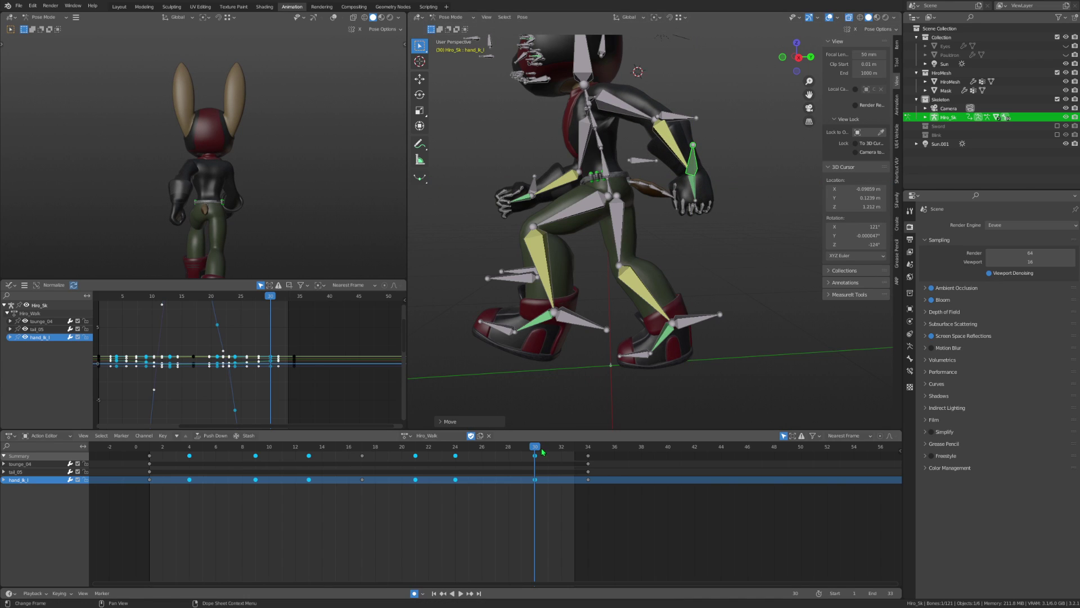
# Replay and scrub the walk cycle, stopping at frame 32.
pyautogui.press('space')
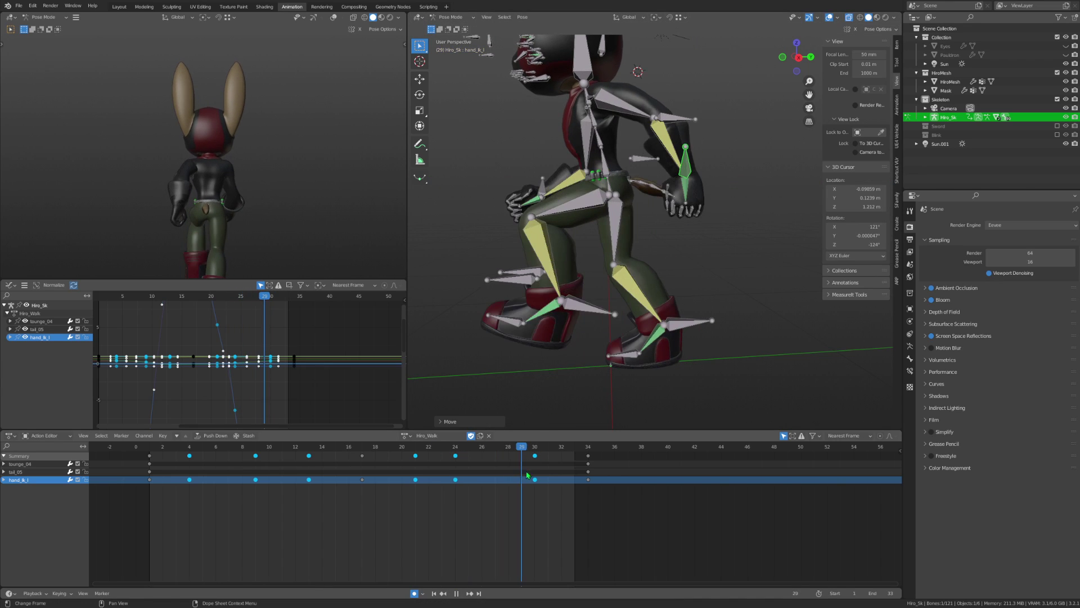
pyautogui.moveTo(528, 475); pyautogui.dragTo(600, 491)
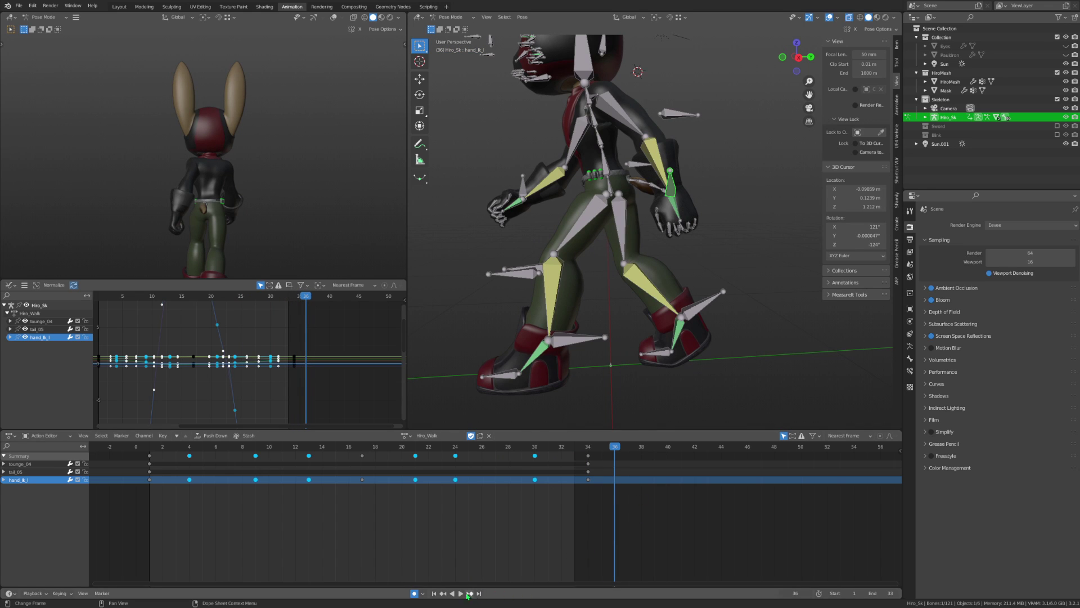
pyautogui.click(463, 593)
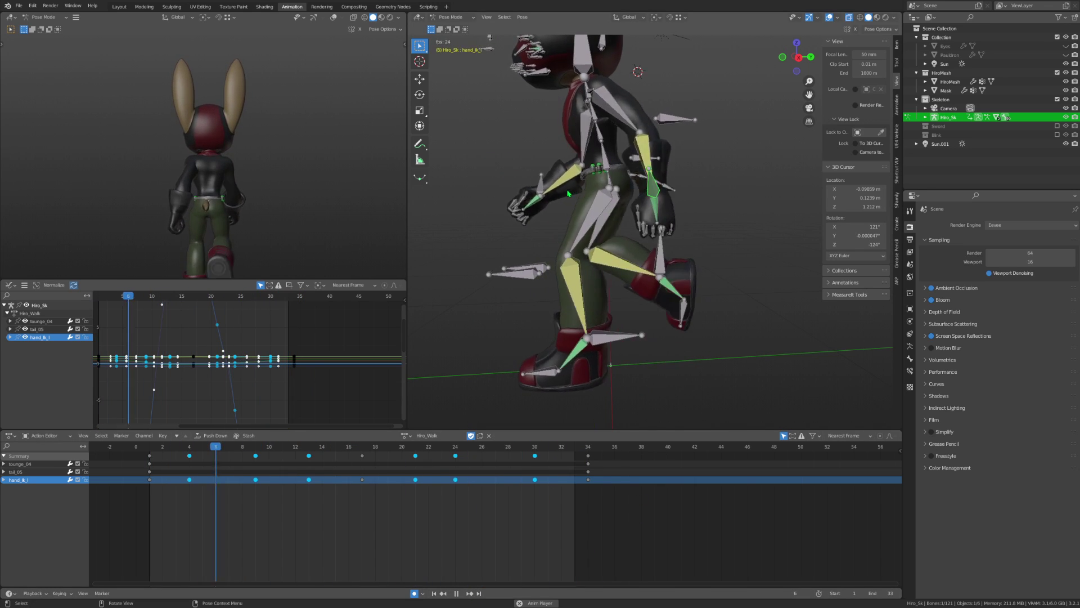
pyautogui.click(457, 593)
pyautogui.press('space')
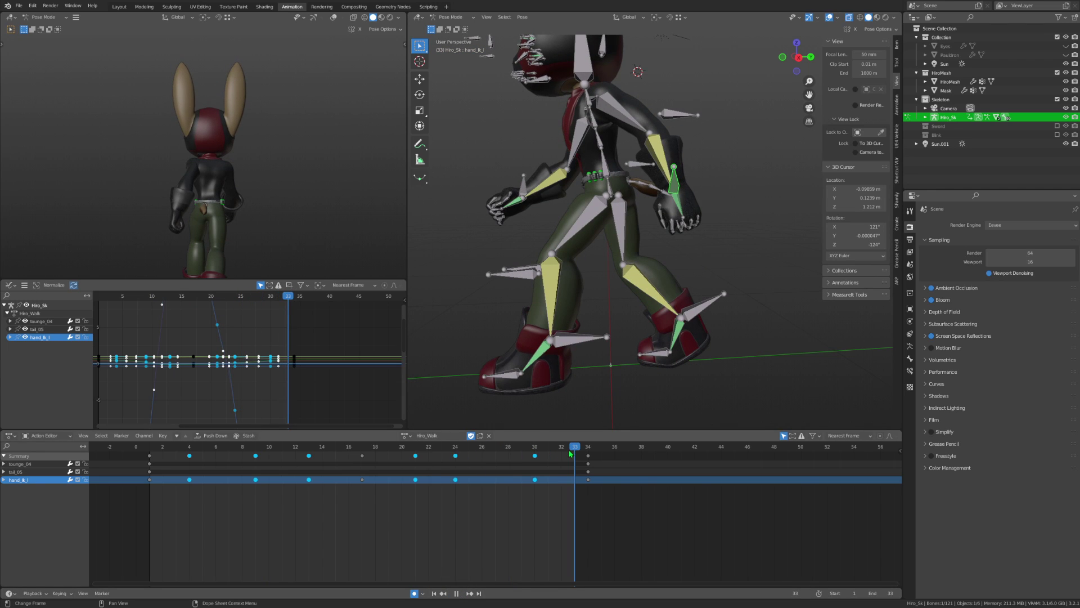
pyautogui.moveTo(570, 453); pyautogui.dragTo(567, 455)
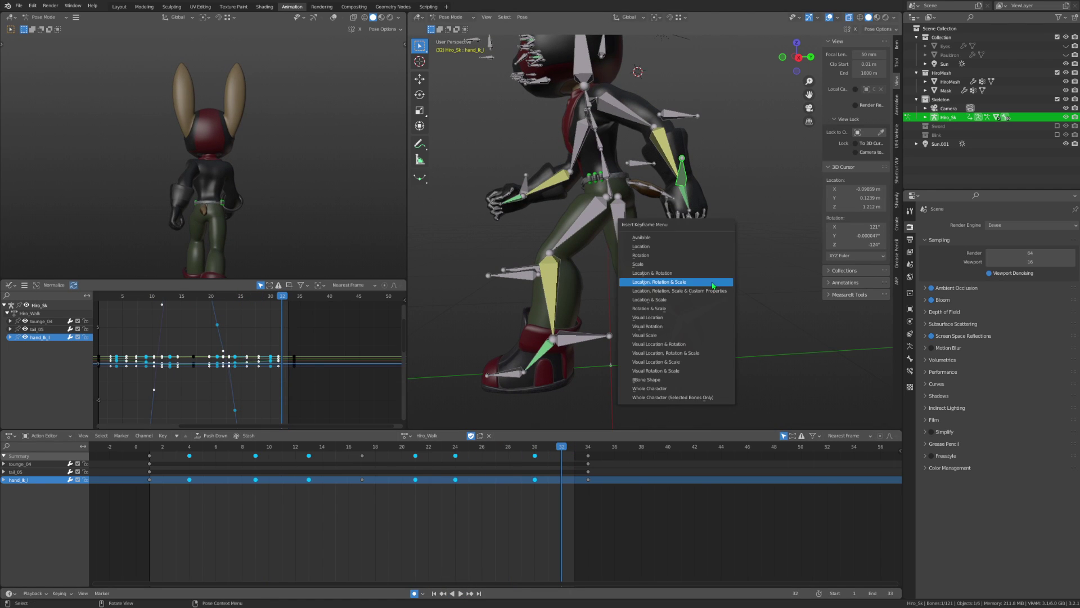
# Key hand_ik_l's location, rotation and scale at frame 32, then play the walk back.
pyautogui.moveTo(562, 459); pyautogui.dragTo(557, 457)
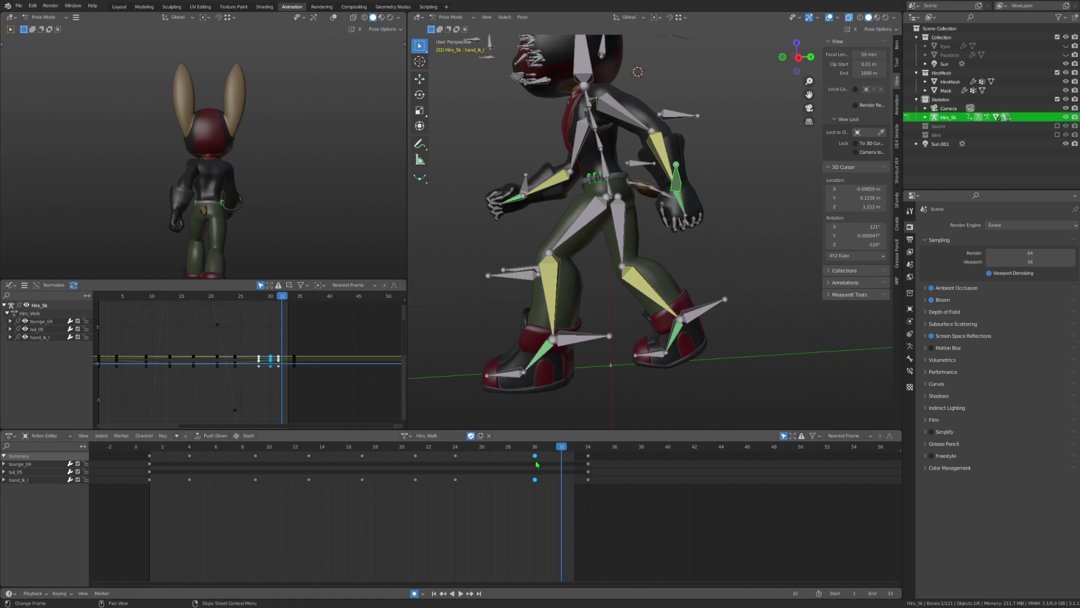
pyautogui.press('i')
pyautogui.click(566, 452)
pyautogui.click(460, 593)
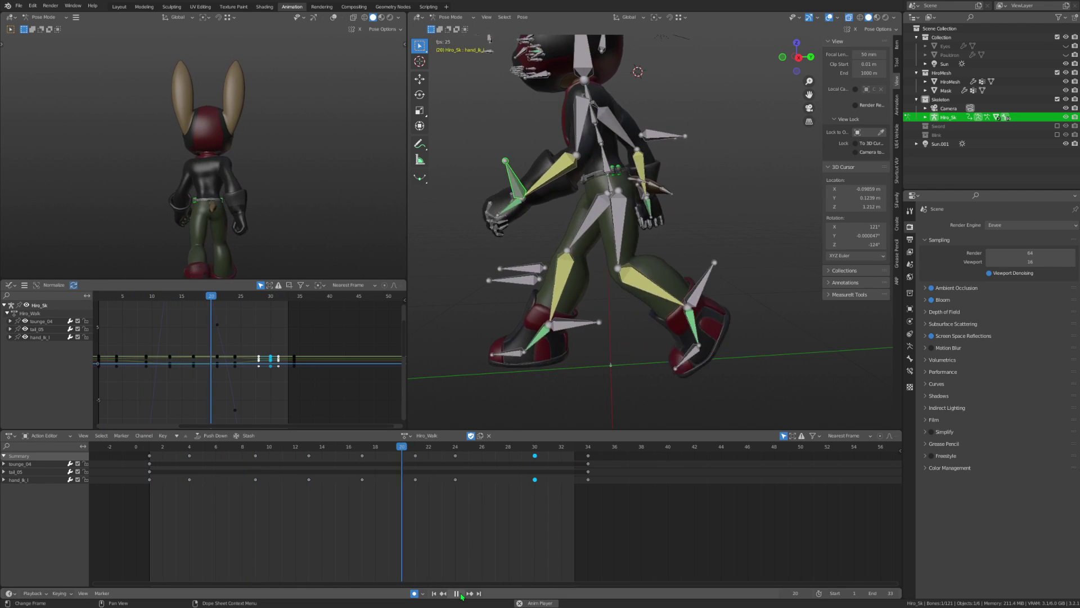
pyautogui.moveTo(517, 459); pyautogui.dragTo(632, 453, button='middle')
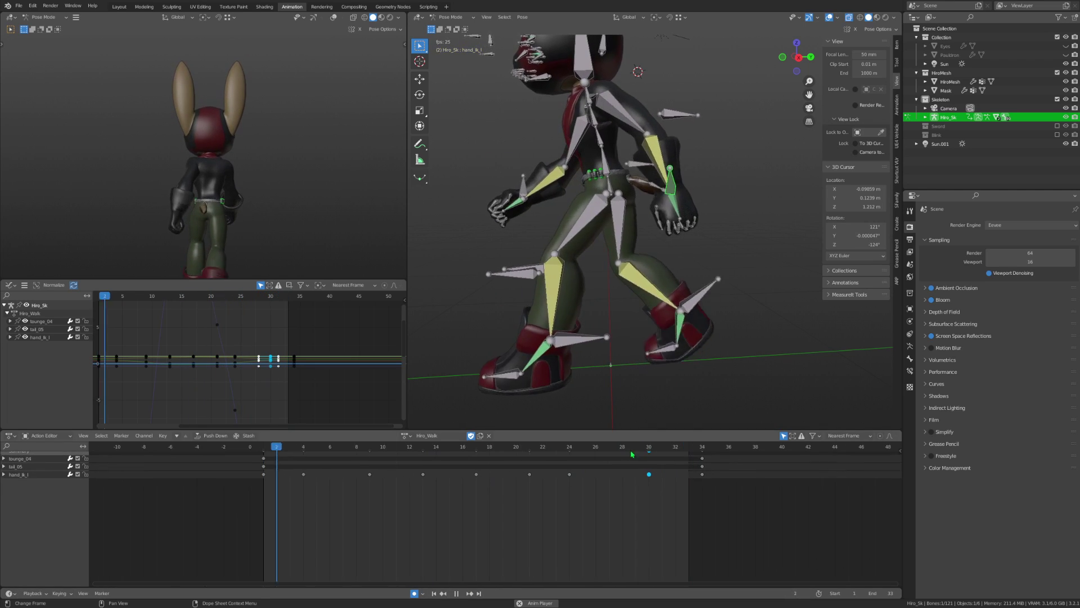
pyautogui.moveTo(568, 180); pyautogui.dragTo(636, 172, button='middle')
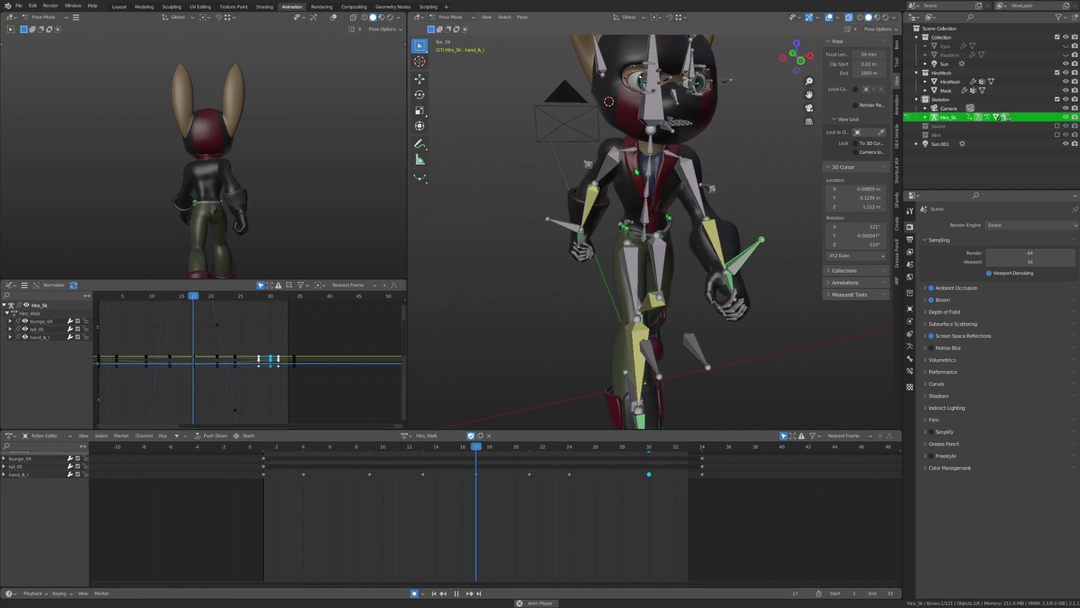
# Select spine_01, return to frame 1, and rotate the spine bones for the starting torso pose.
pyautogui.scroll(3, 636, 172)
pyautogui.click(634, 211)
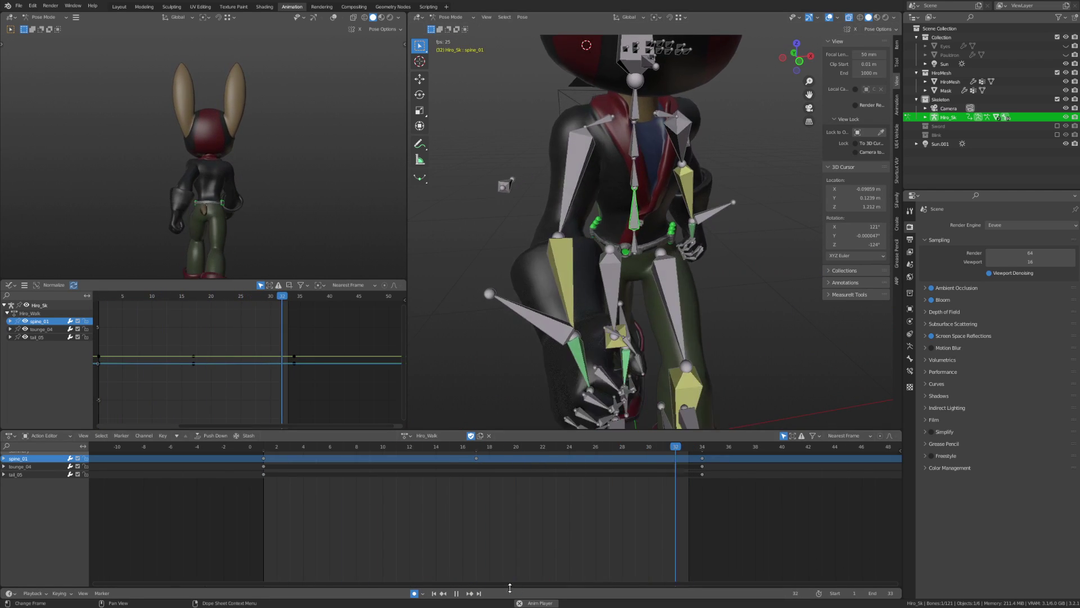
pyautogui.press('space')
pyautogui.press('space')
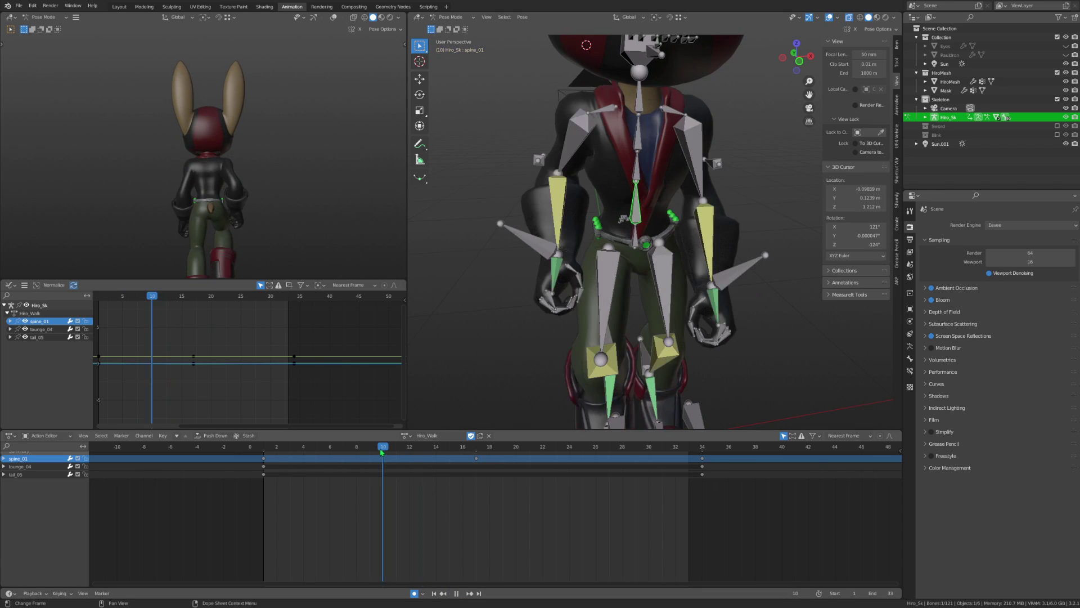
pyautogui.press('Escape')
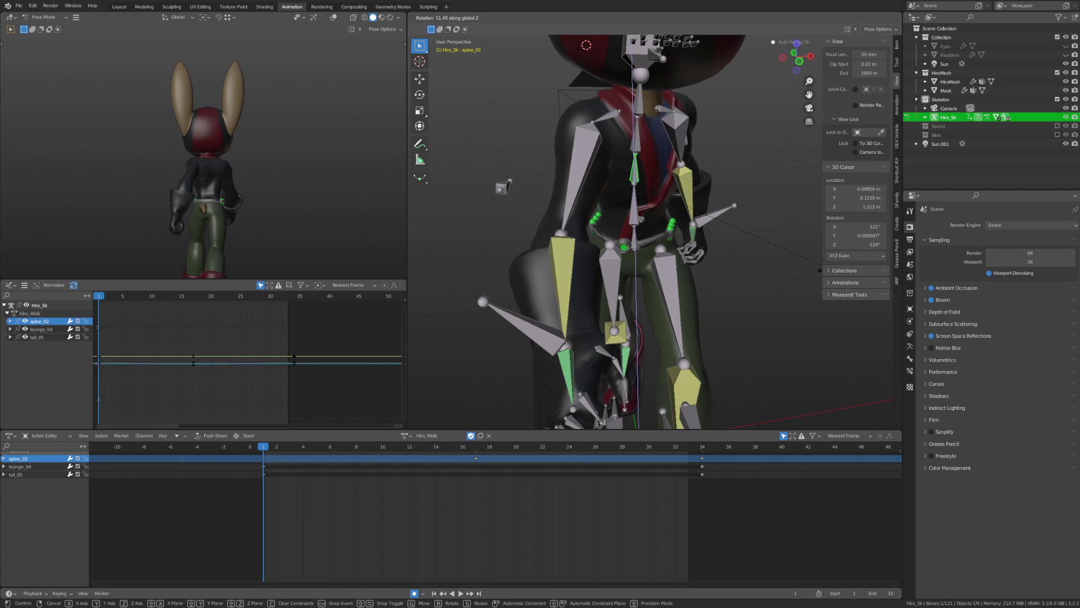
pyautogui.click(657, 254)
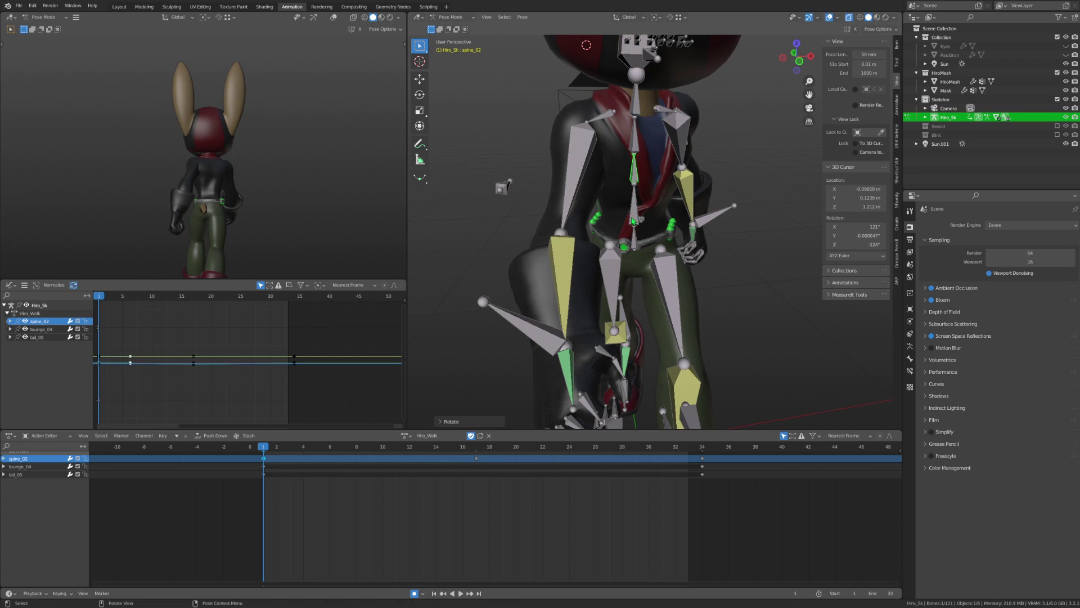
pyautogui.click(761, 319)
pyautogui.press('r')
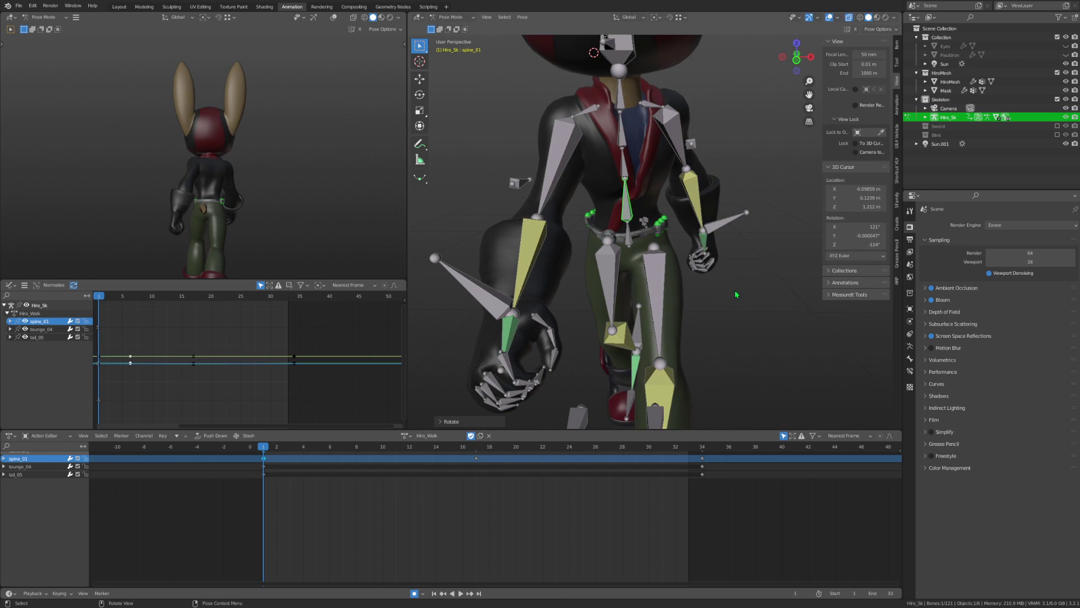
pyautogui.scroll(-1, 736, 294)
pyautogui.scroll(-1, 668, 255)
# Add spine_02 to the selection and copy the spine and pelvis keys at frame 1.
pyautogui.keyDown('shift'); pyautogui.click(634, 203); pyautogui.keyUp('shift')
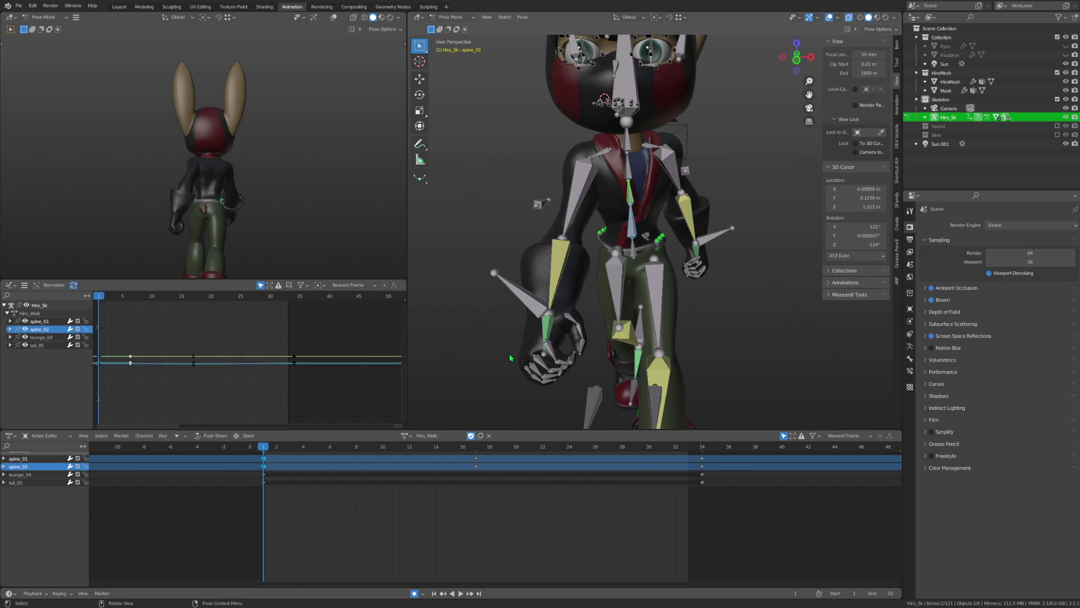
pyautogui.moveTo(297, 510); pyautogui.dragTo(235, 453)
pyautogui.scroll(1, 291, 523)
pyautogui.keyDown('alt'); pyautogui.click(704, 489); pyautogui.keyUp('alt')
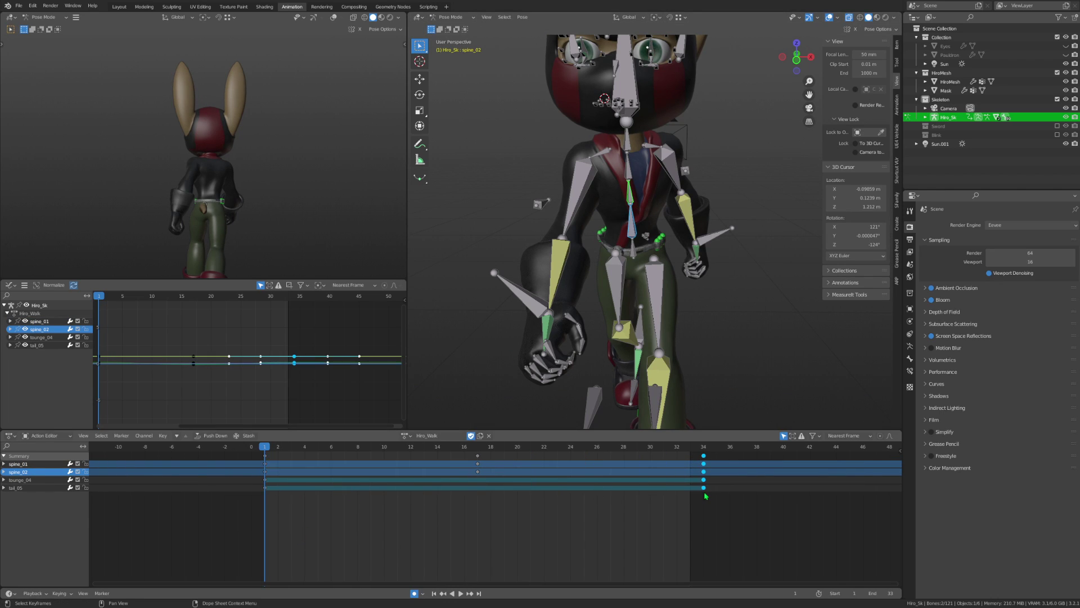
pyautogui.moveTo(323, 513); pyautogui.dragTo(246, 453)
pyautogui.rightClick(248, 450)
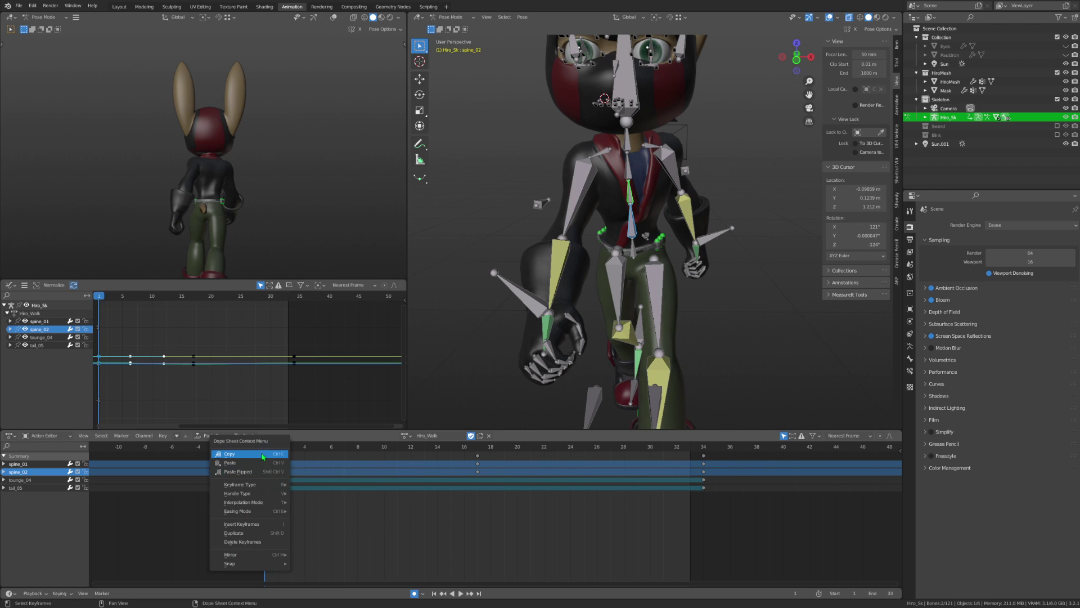
# Paste the frame-1 pose flipped at frame 17 and play the walk cycle.
pyautogui.click(480, 452)
pyautogui.rightClick(478, 464)
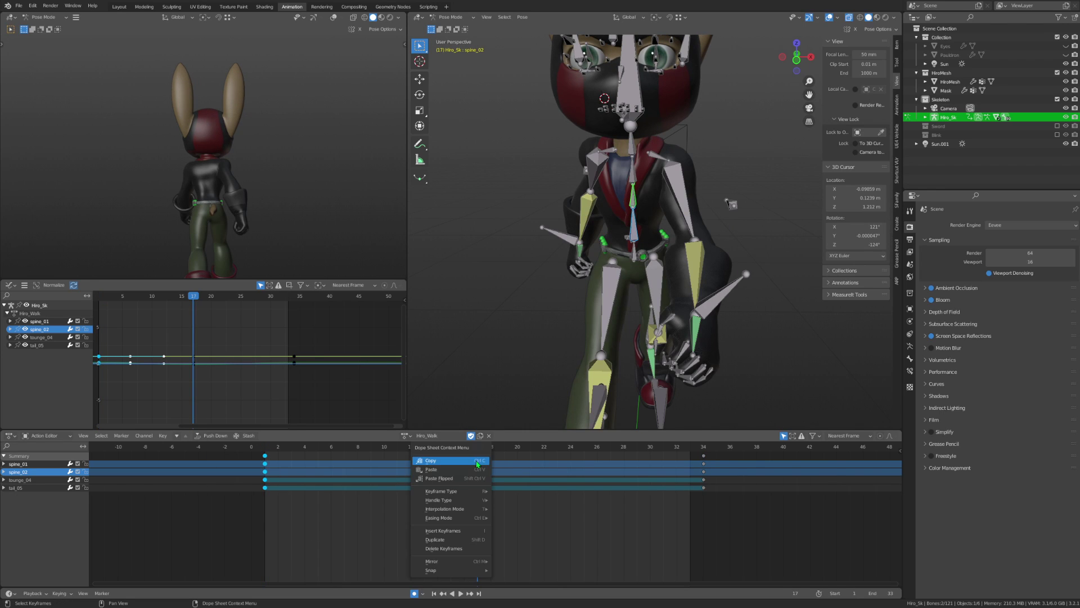
pyautogui.click(473, 478)
pyautogui.press('space')
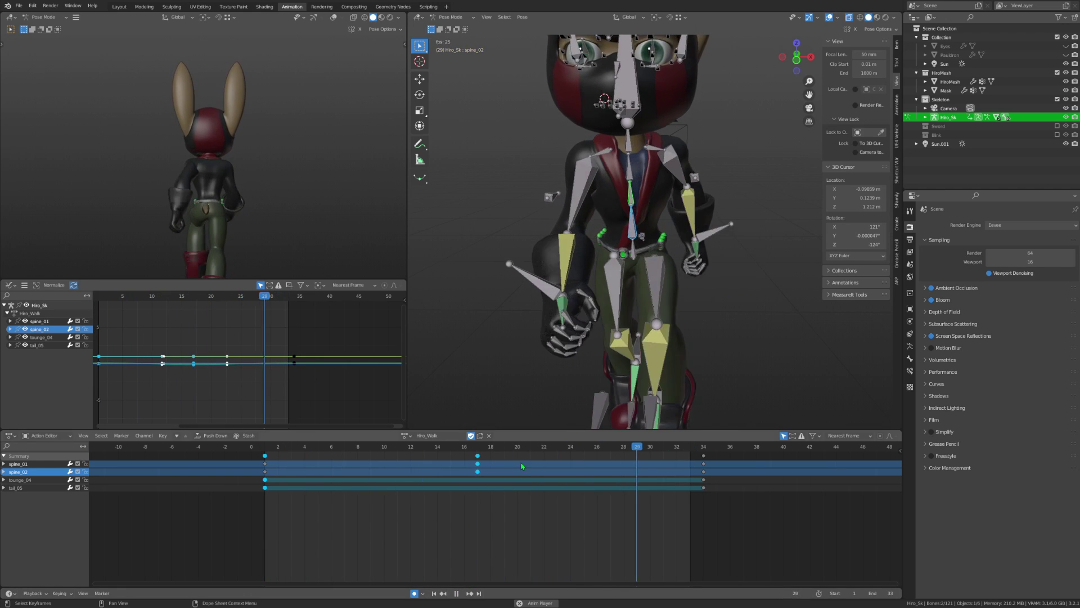
pyautogui.moveTo(551, 355)
pyautogui.mouseDown(button='middle')
pyautogui.moveTo(671, 356)
pyautogui.moveTo(554, 357)
pyautogui.mouseUp(button='middle')
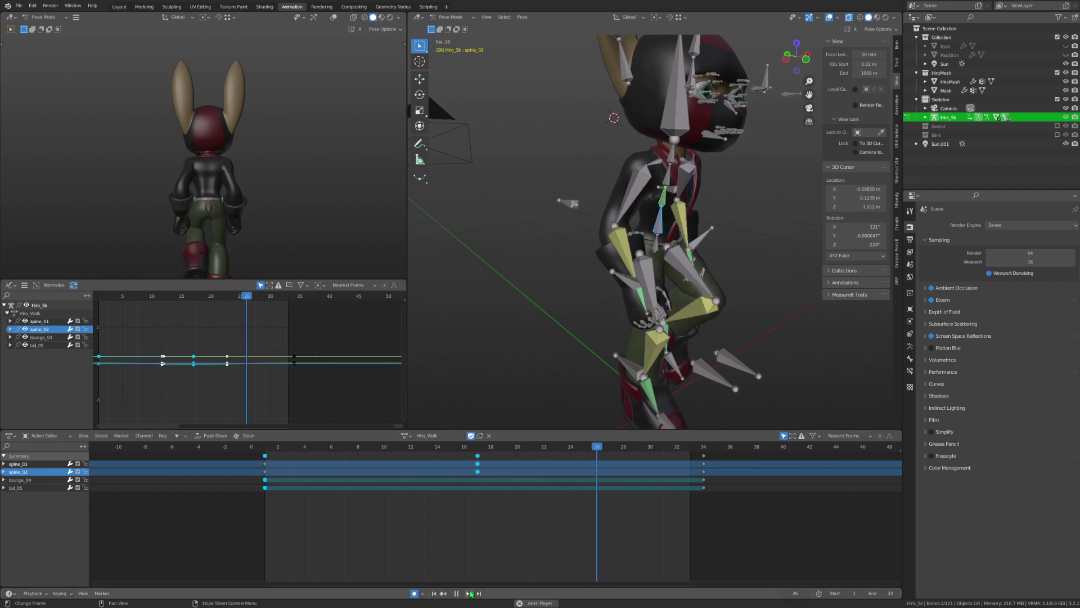
pyautogui.press('space')
# Select the hand_ik_r bone, play the walk, and zoom in on the right hand.
pyautogui.click(679, 299)
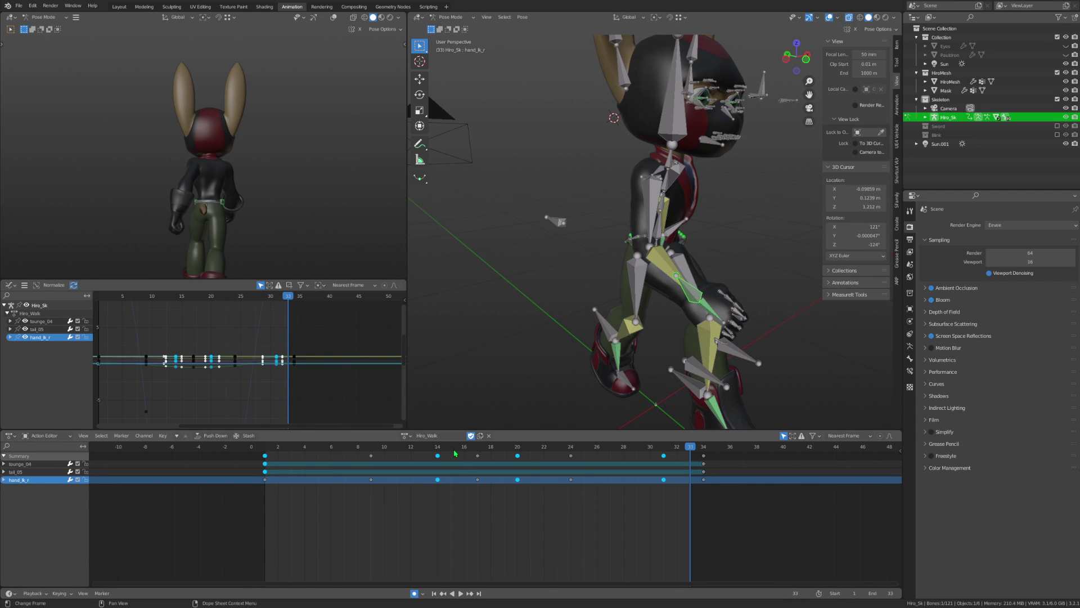
pyautogui.press('space')
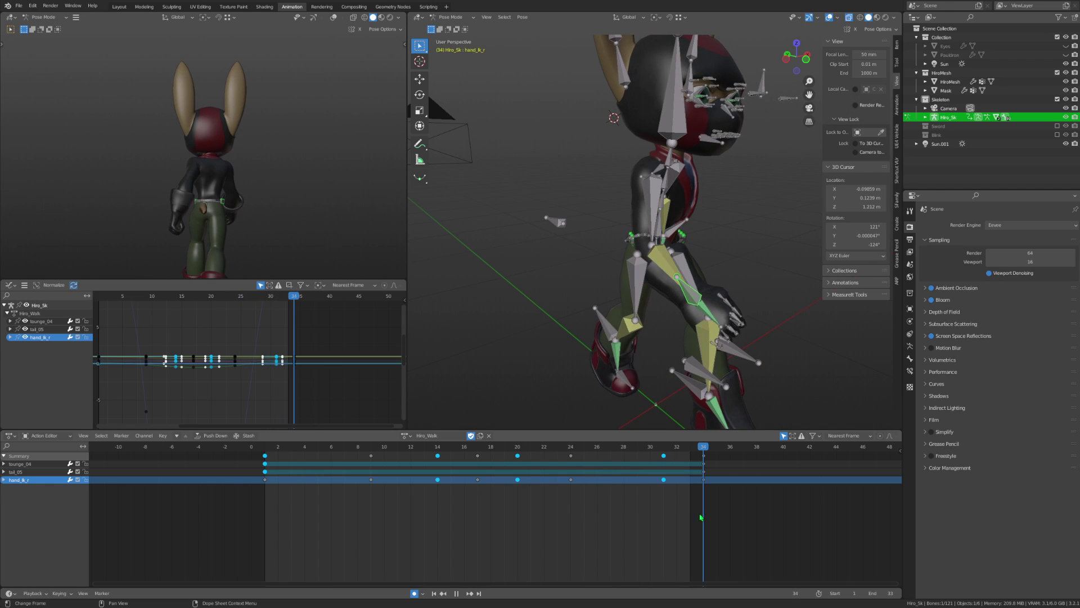
pyautogui.moveTo(721, 329); pyautogui.dragTo(709, 311, button='middle')
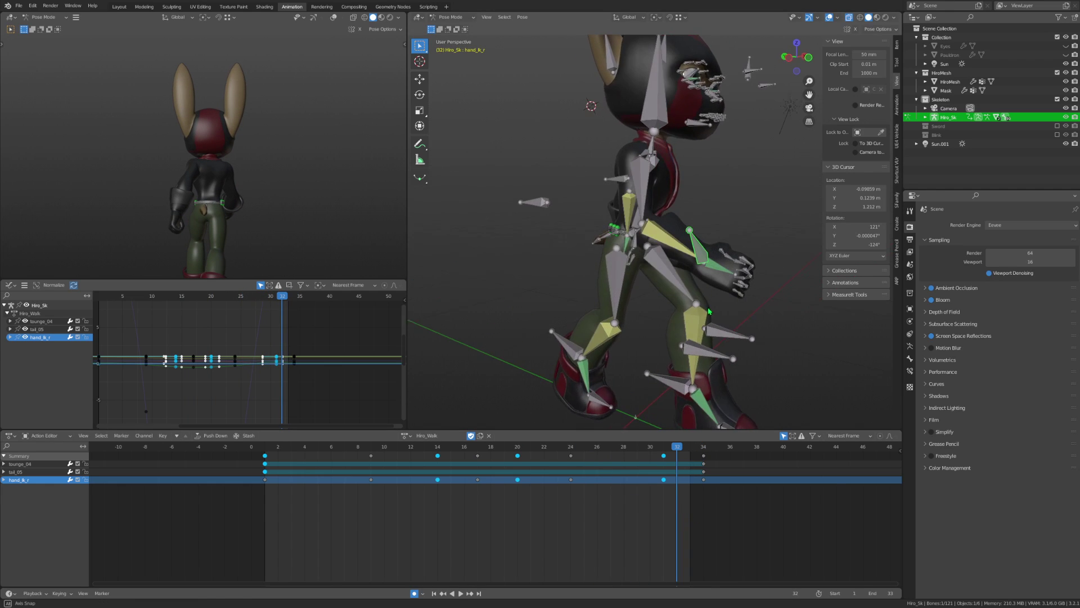
pyautogui.keyDown('shift'); pyautogui.moveTo(728, 254); pyautogui.dragTo(714, 270, button='middle'); pyautogui.keyUp('shift')
pyautogui.scroll(2, 708, 283)
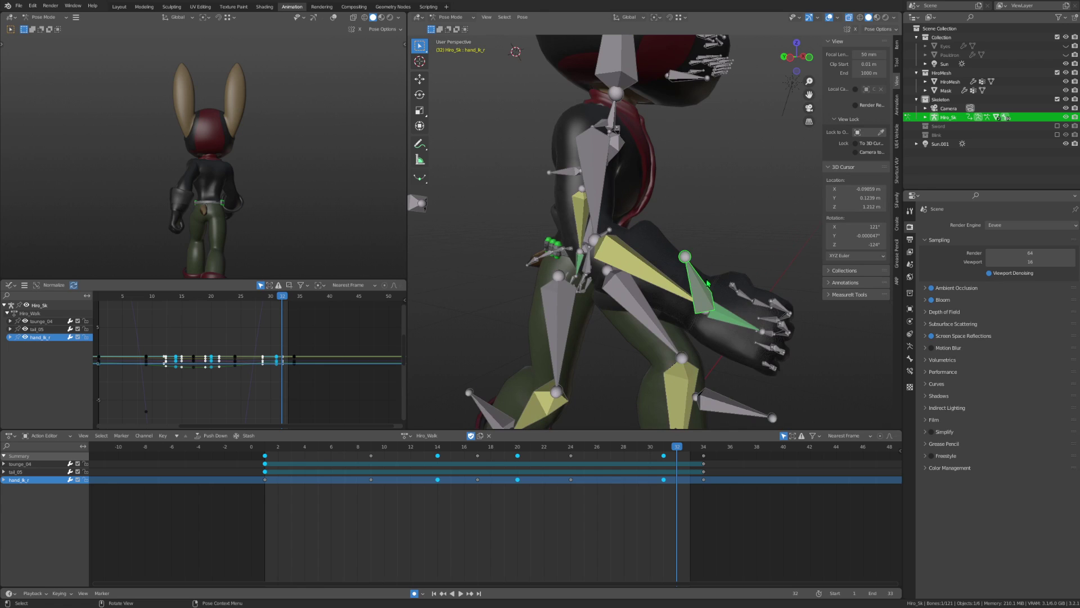
# At frame 33, select only the frame-33 keys and start moving them.
pyautogui.click(692, 447)
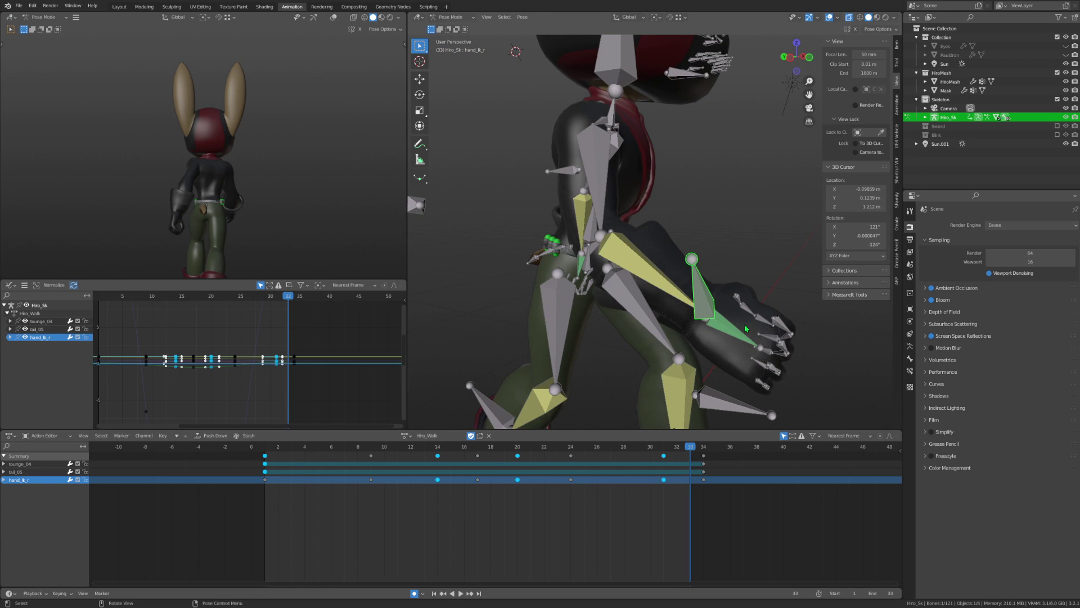
pyautogui.click(690, 461)
pyautogui.press('g')
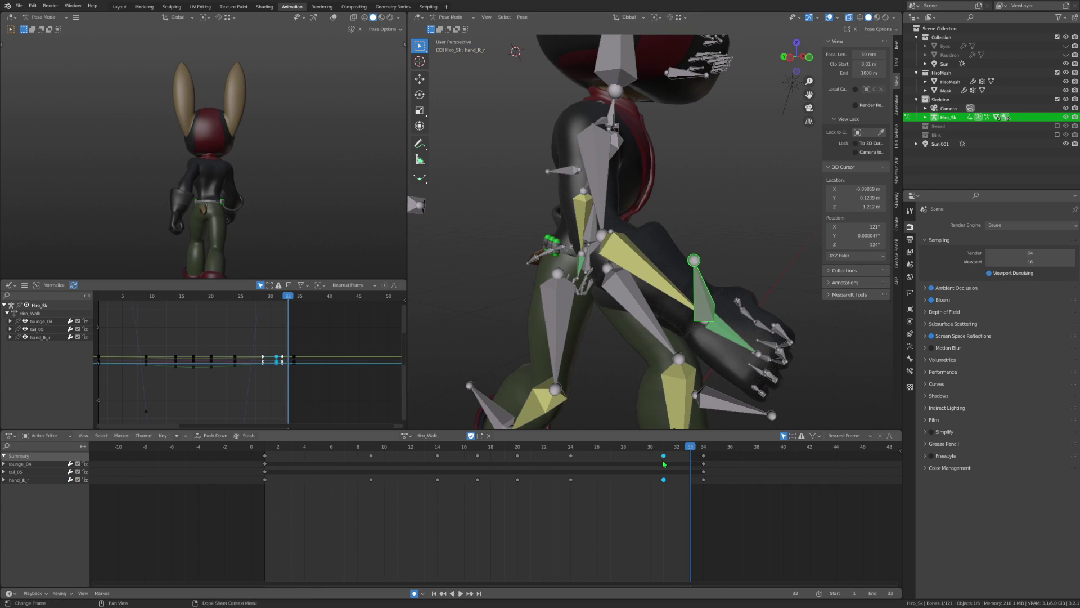
# Replay the walk from frame 20, then orbit to a front view and select head_01.
pyautogui.press('space')
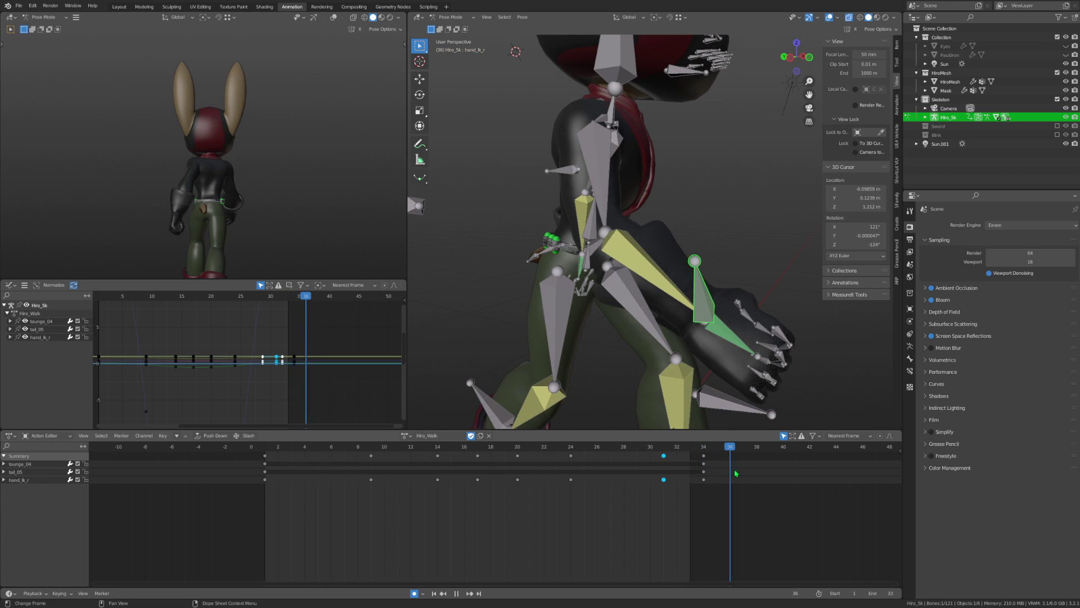
pyautogui.moveTo(735, 473); pyautogui.dragTo(531, 574)
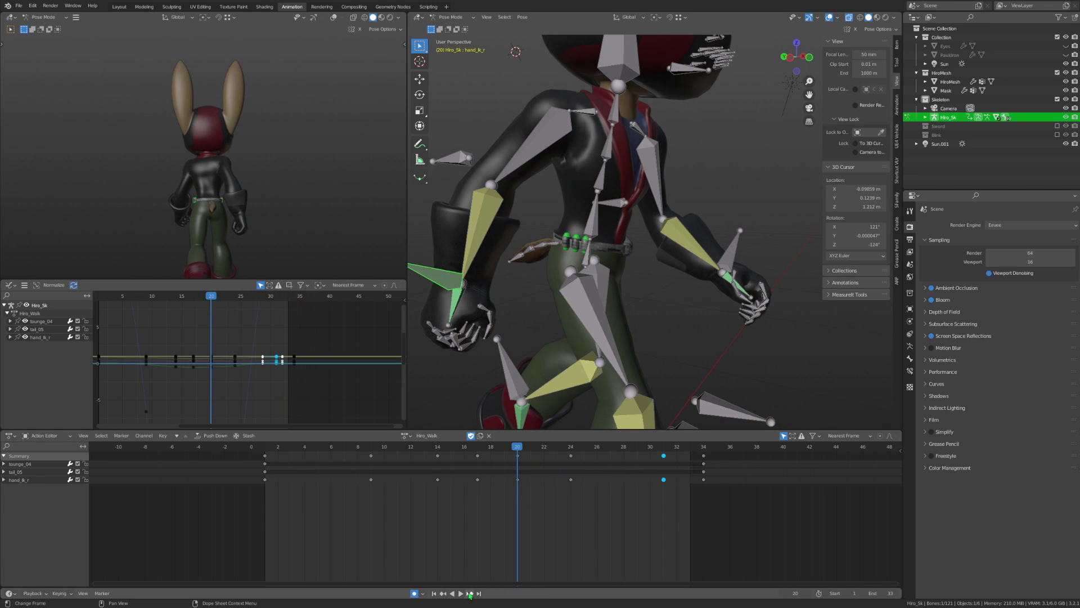
pyautogui.click(470, 593)
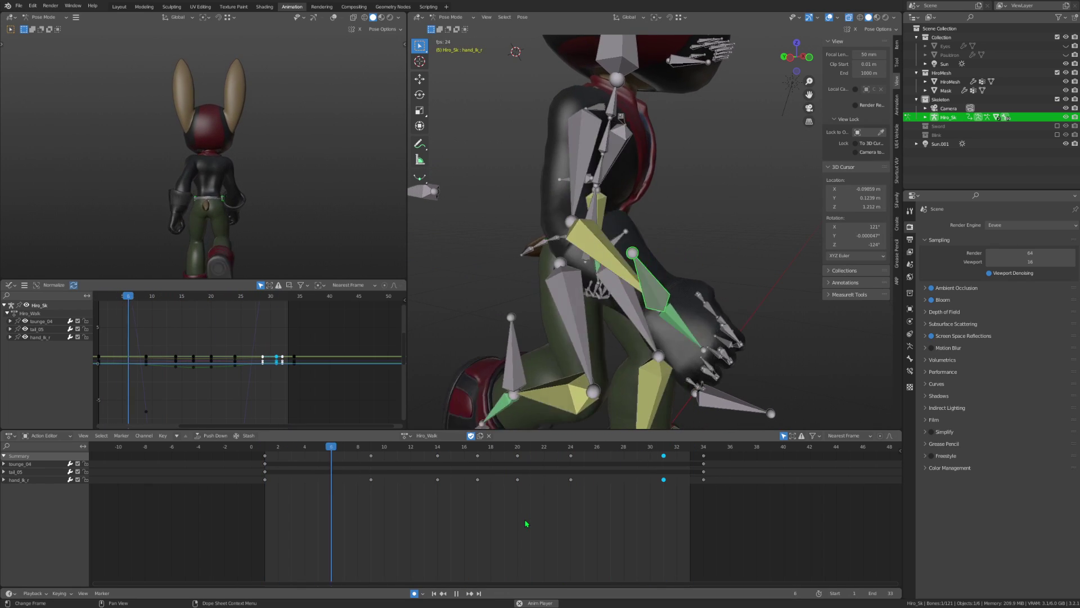
pyautogui.moveTo(596, 315)
pyautogui.mouseDown(button='middle')
pyautogui.moveTo(615, 288)
pyautogui.moveTo(683, 338)
pyautogui.moveTo(626, 306)
pyautogui.mouseUp(button='middle')
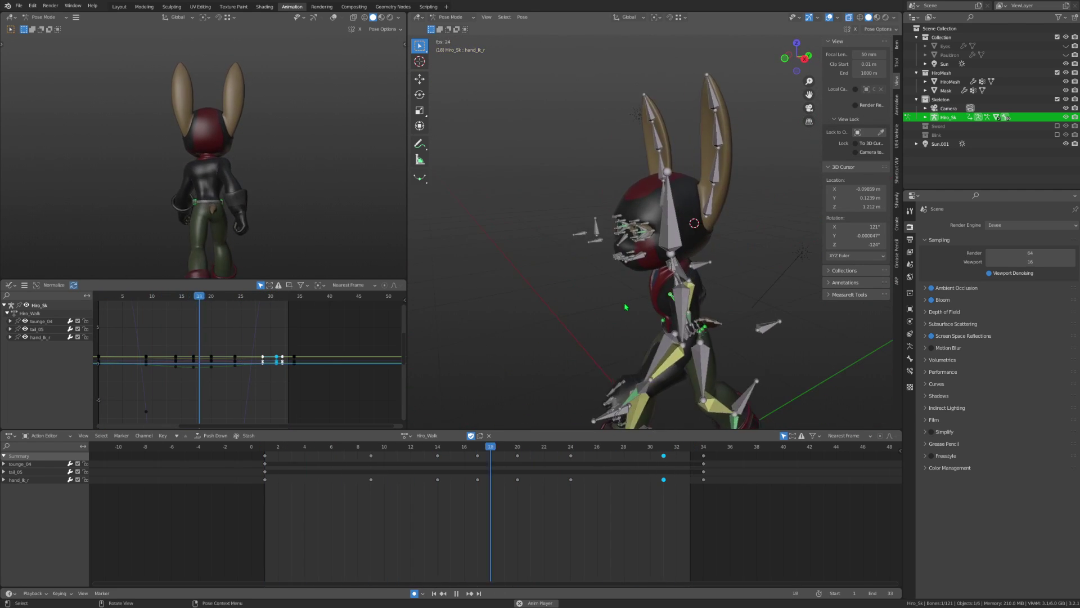
pyautogui.click(668, 250)
pyautogui.click(801, 61)
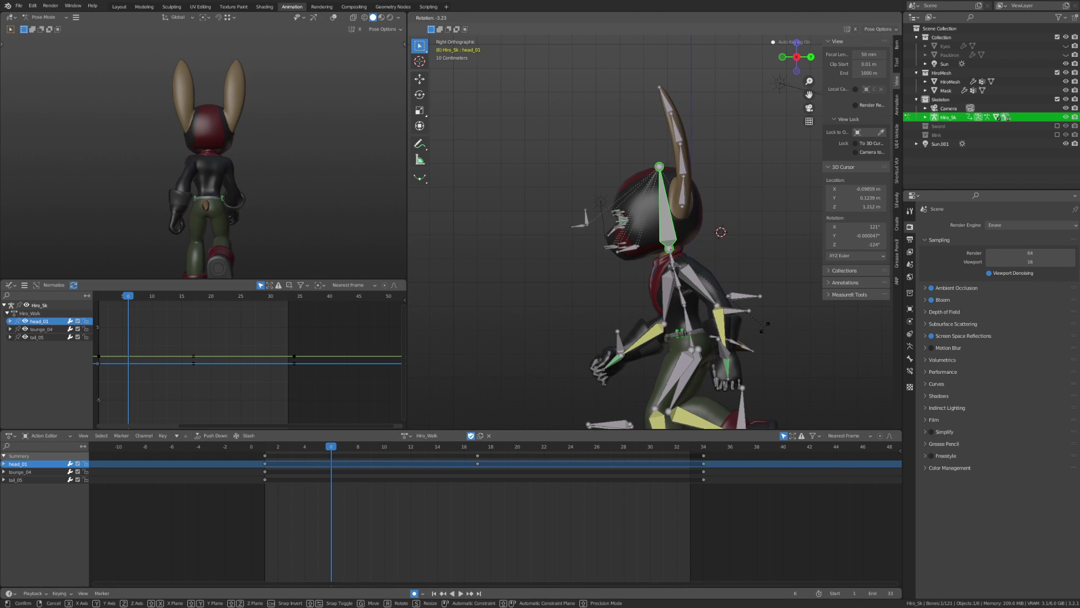
# Key a head rotation at frame 22 and play it back to review.
pyautogui.click(538, 447)
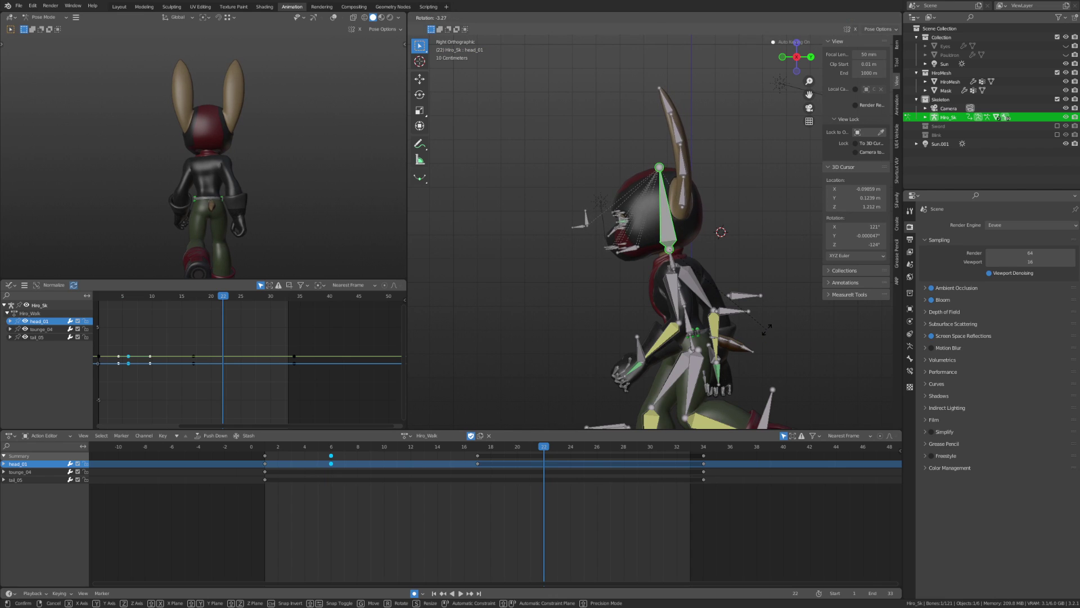
pyautogui.click(766, 328)
pyautogui.click(460, 594)
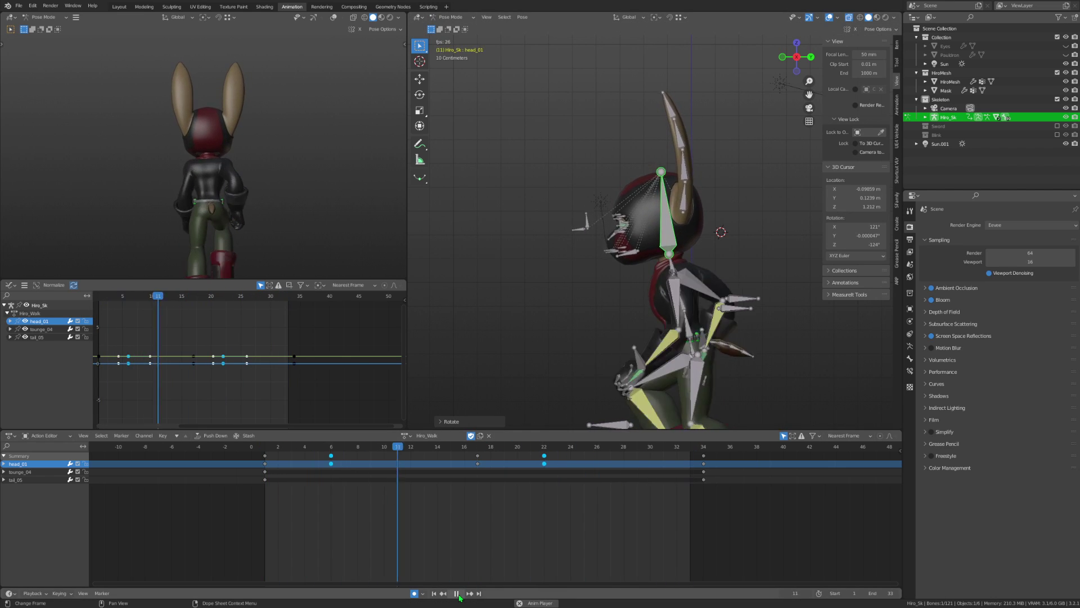
pyautogui.press('Escape')
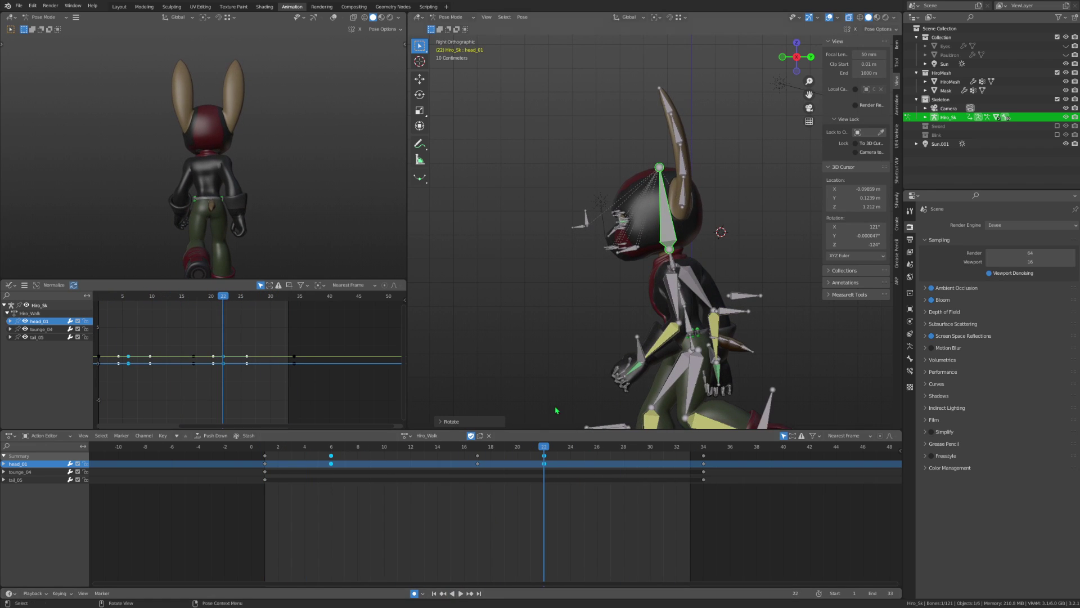
# Key an ear_01_r bend at frame 9 and play the walk to check it.
pyautogui.click(344, 449)
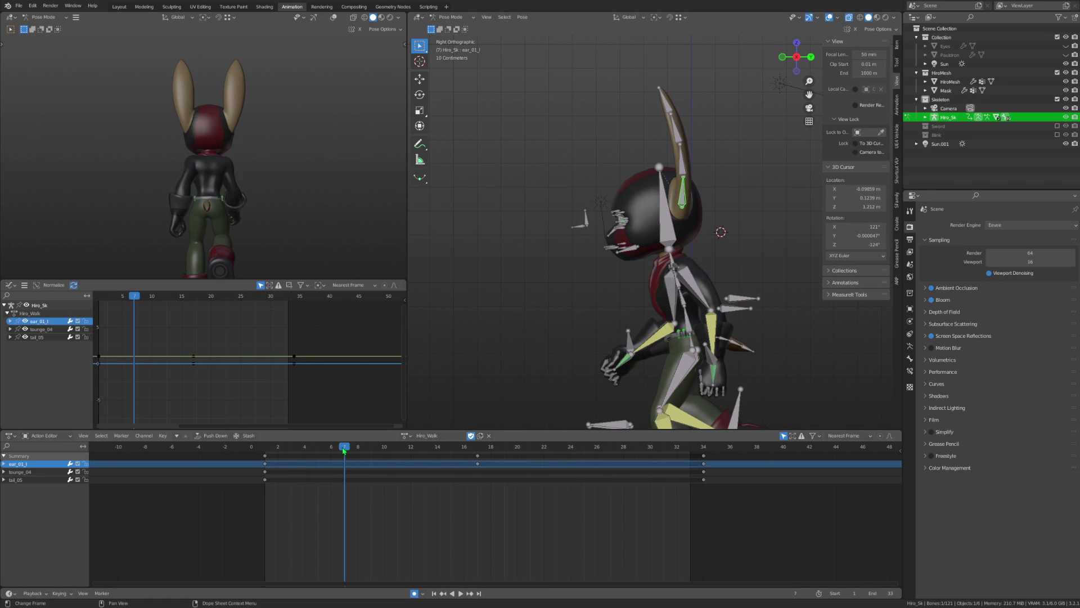
pyautogui.moveTo(377, 455); pyautogui.dragTo(370, 450)
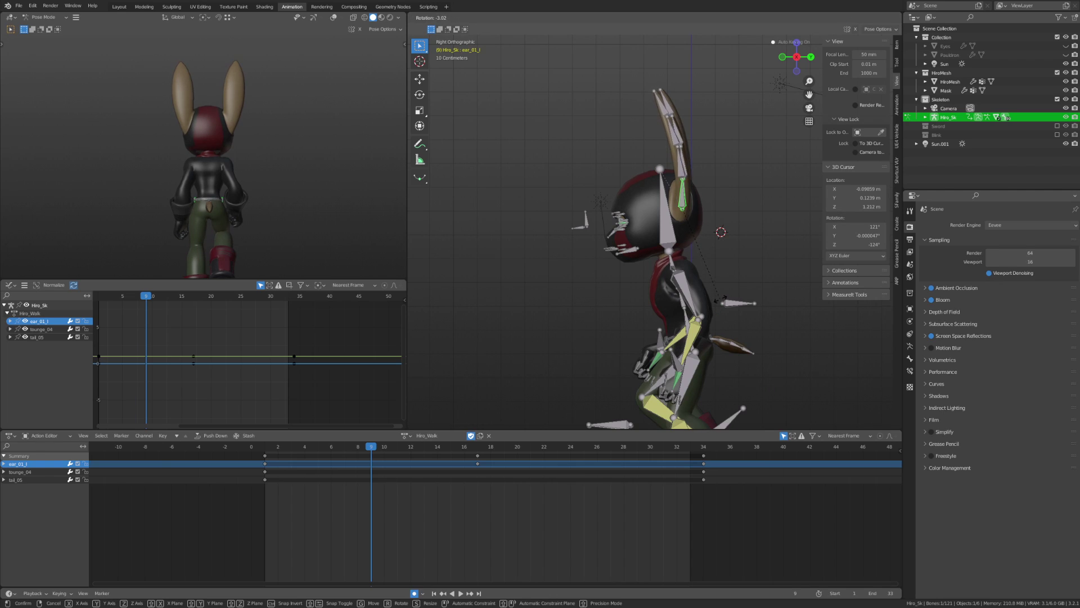
pyautogui.click(710, 198)
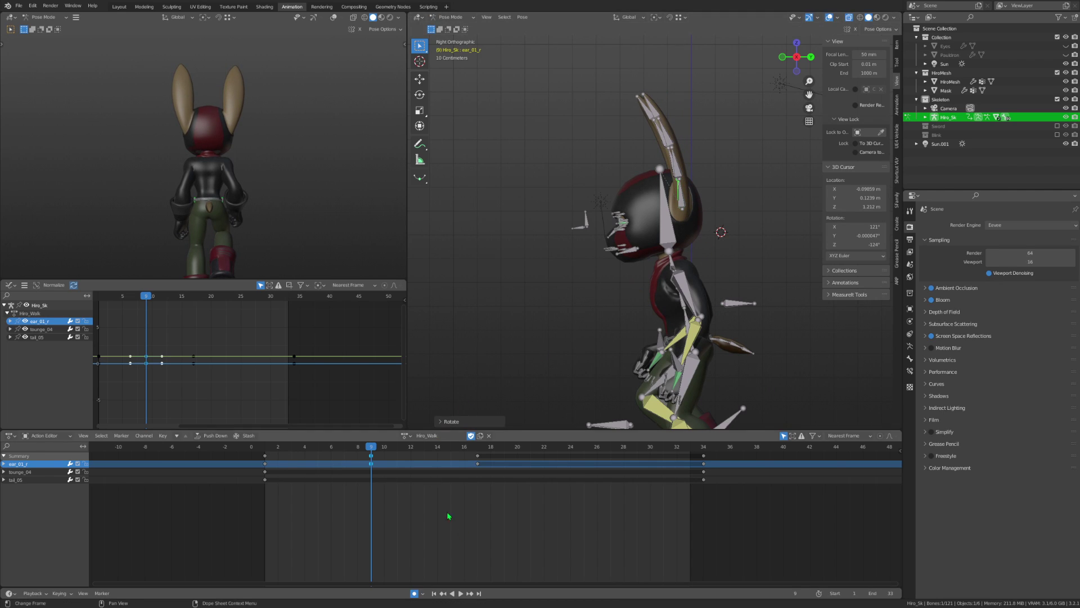
pyautogui.click(465, 594)
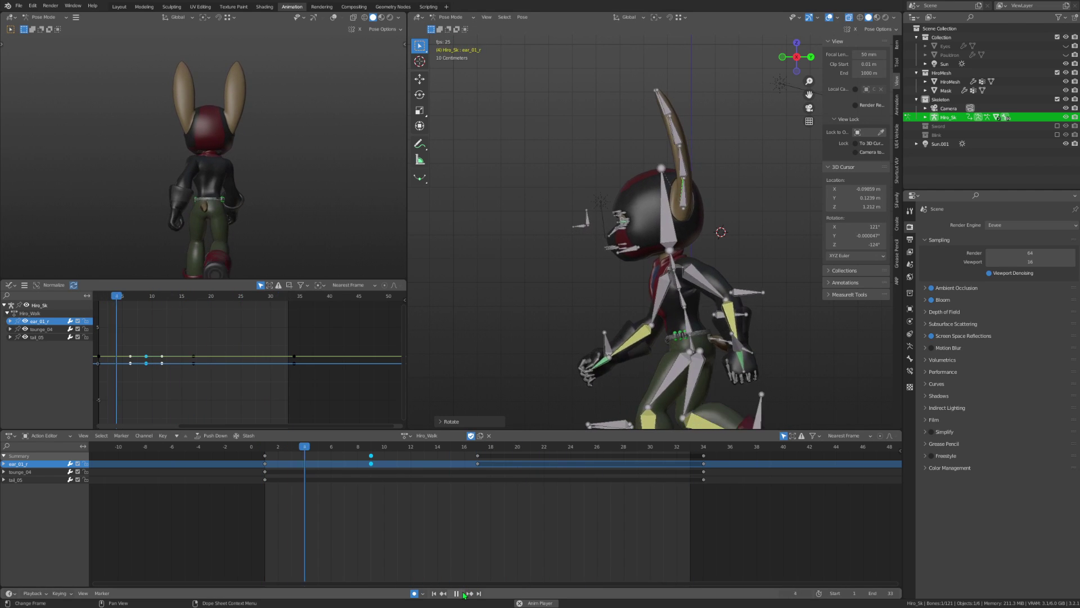
pyautogui.press('space')
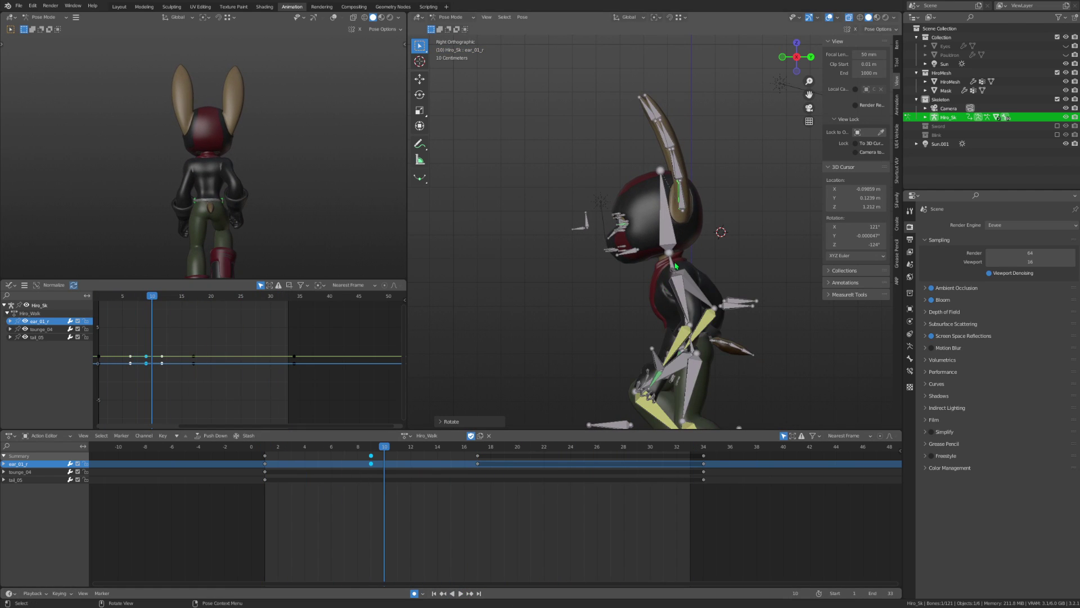
# Select both ear_01 bones and paste their pose flipped at frame 25, then review playback.
pyautogui.keyDown('shift'); pyautogui.click(686, 204); pyautogui.keyUp('shift')
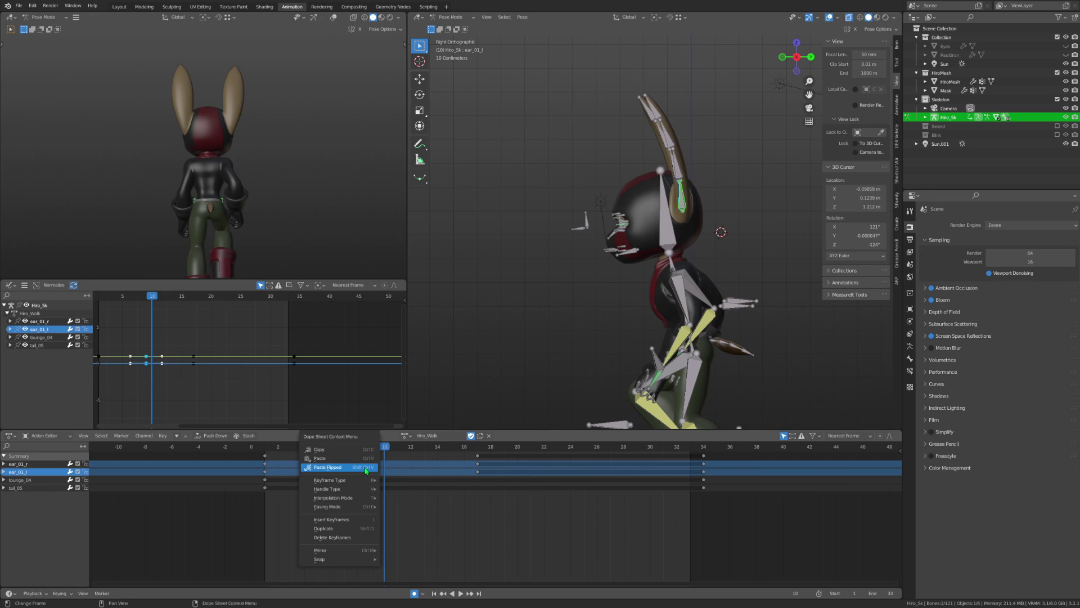
pyautogui.press('space')
pyautogui.click(586, 448)
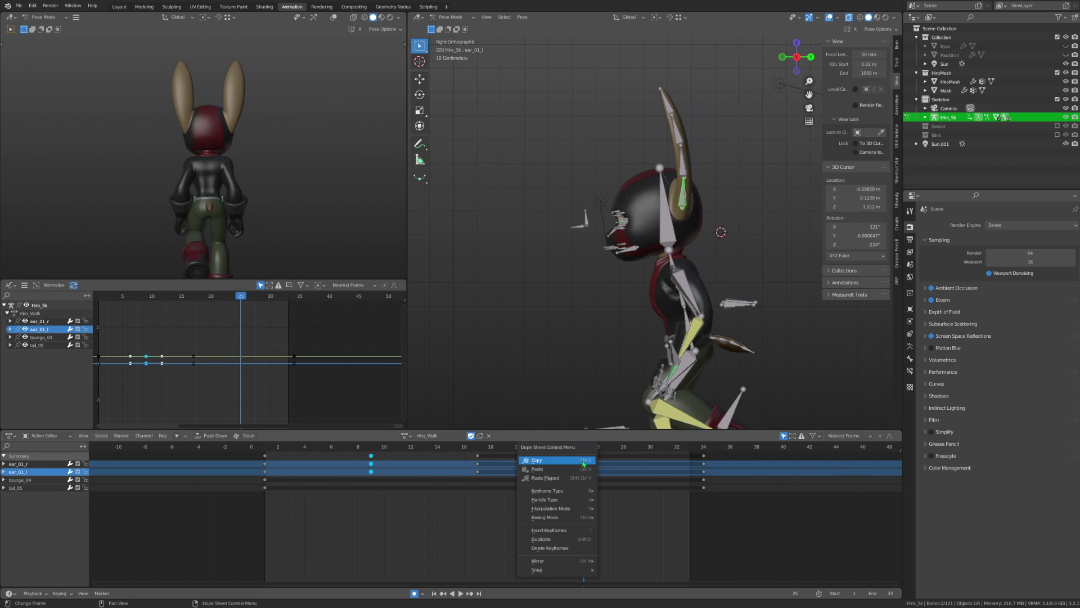
pyautogui.click(578, 482)
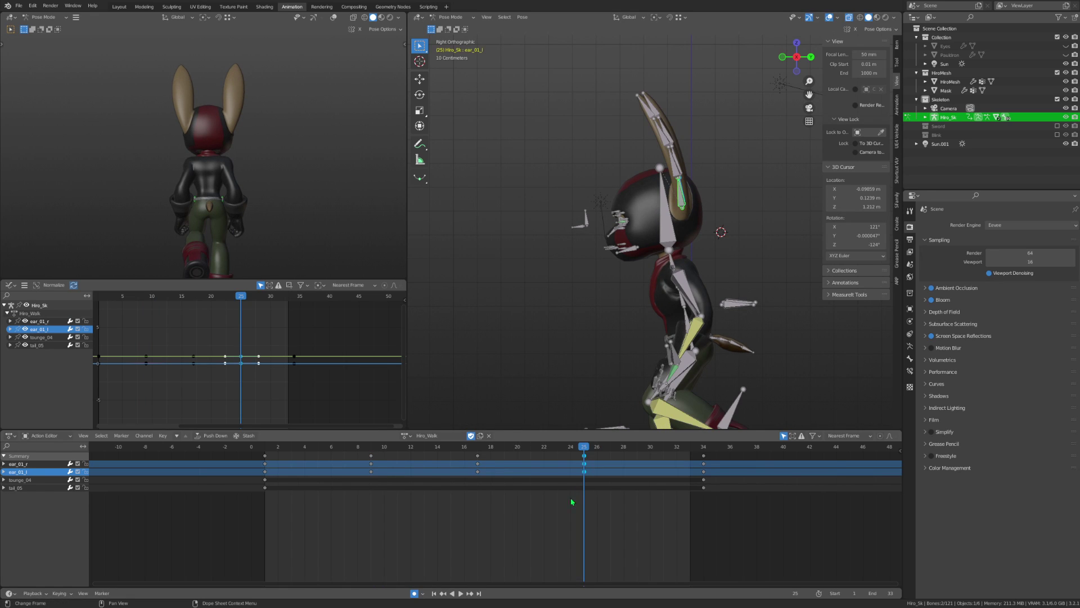
pyautogui.click(461, 594)
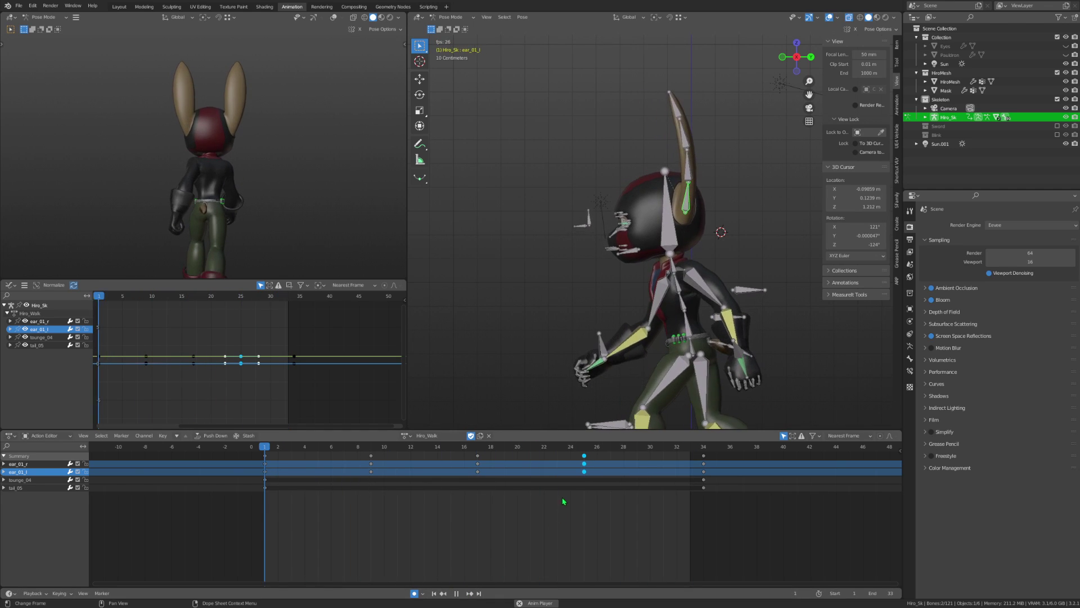
pyautogui.press('space')
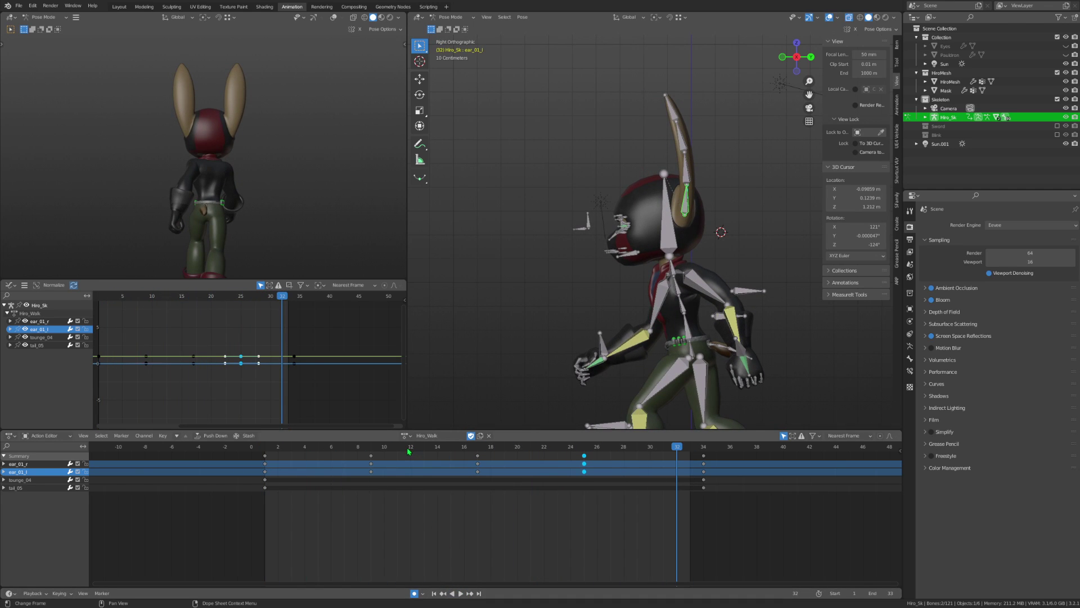
# Key an ear_02_l rotation at frame 12.
pyautogui.click(409, 451)
pyautogui.click(691, 164)
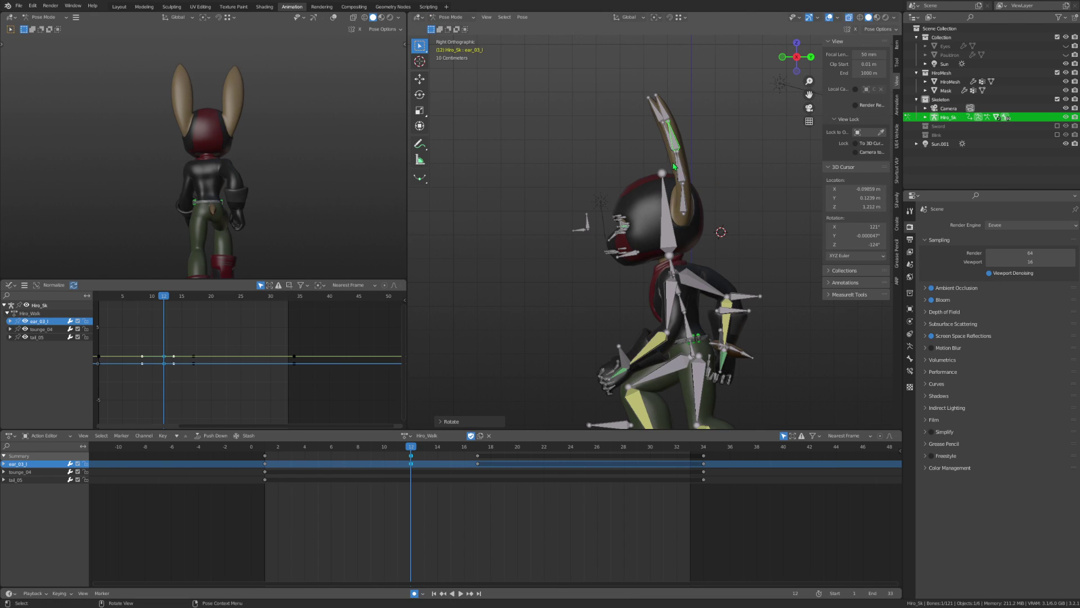
pyautogui.click(711, 174)
pyautogui.click(708, 175)
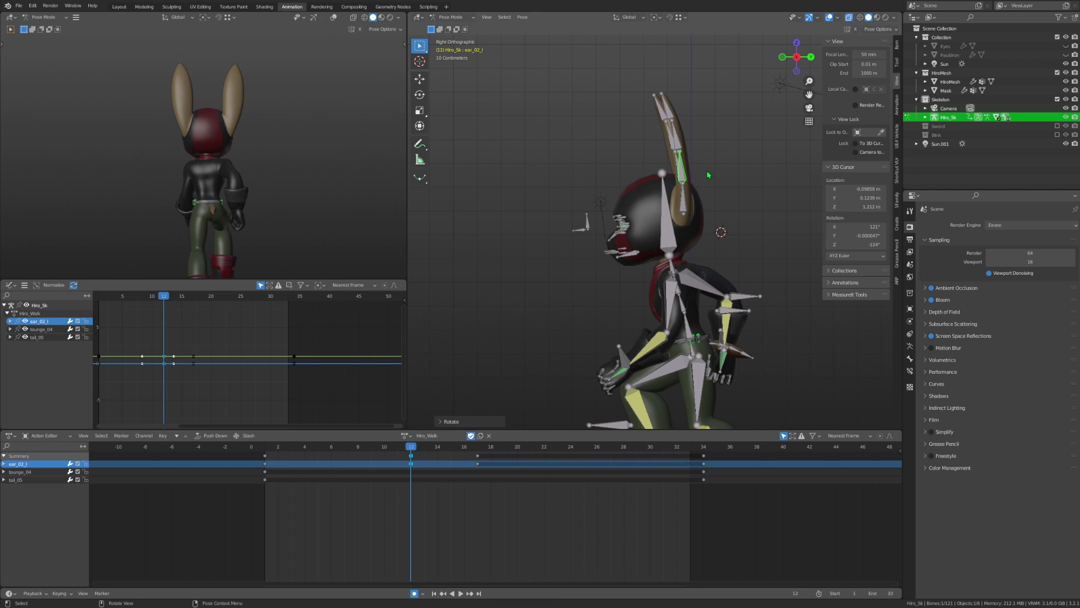
# Copy the frame-12 head and ear keys and paste them at frame 29.
pyautogui.moveTo(706, 128); pyautogui.dragTo(660, 177)
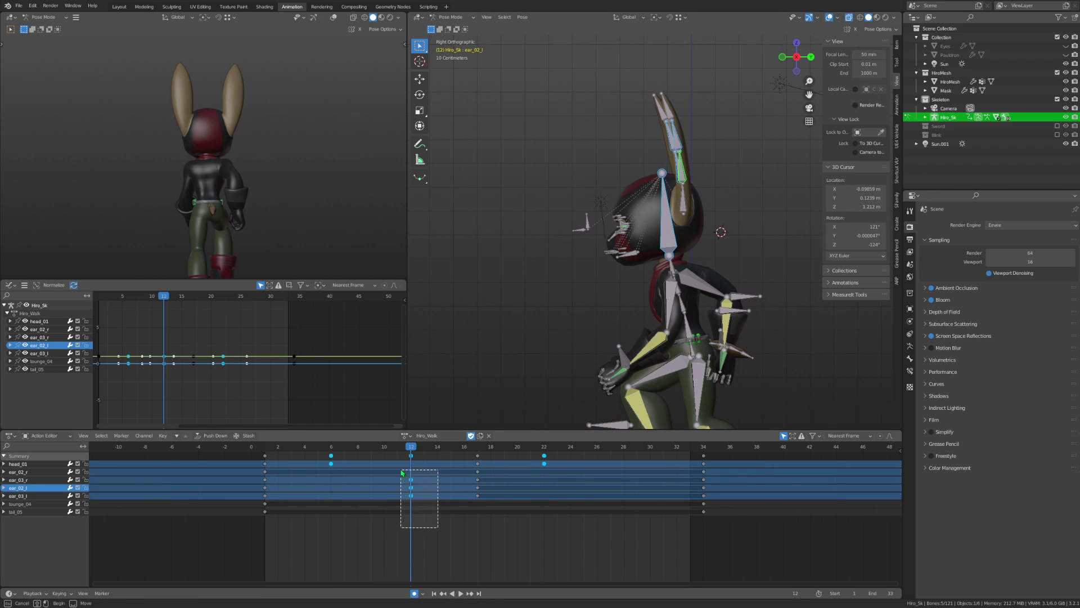
pyautogui.click(410, 452)
pyautogui.click(632, 463)
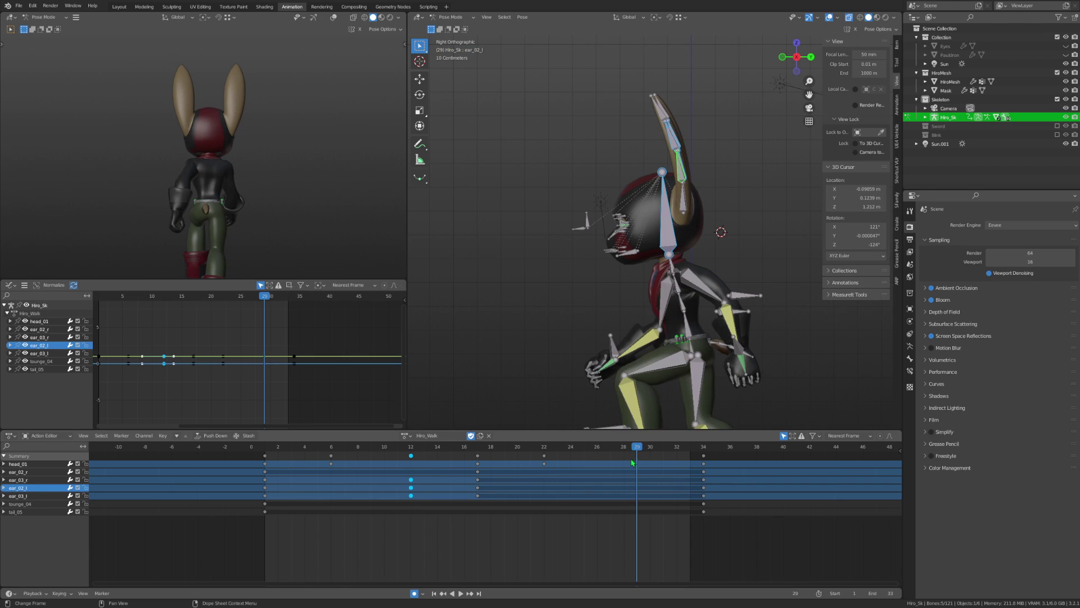
pyautogui.click(637, 481)
pyautogui.moveTo(643, 453); pyautogui.dragTo(657, 454)
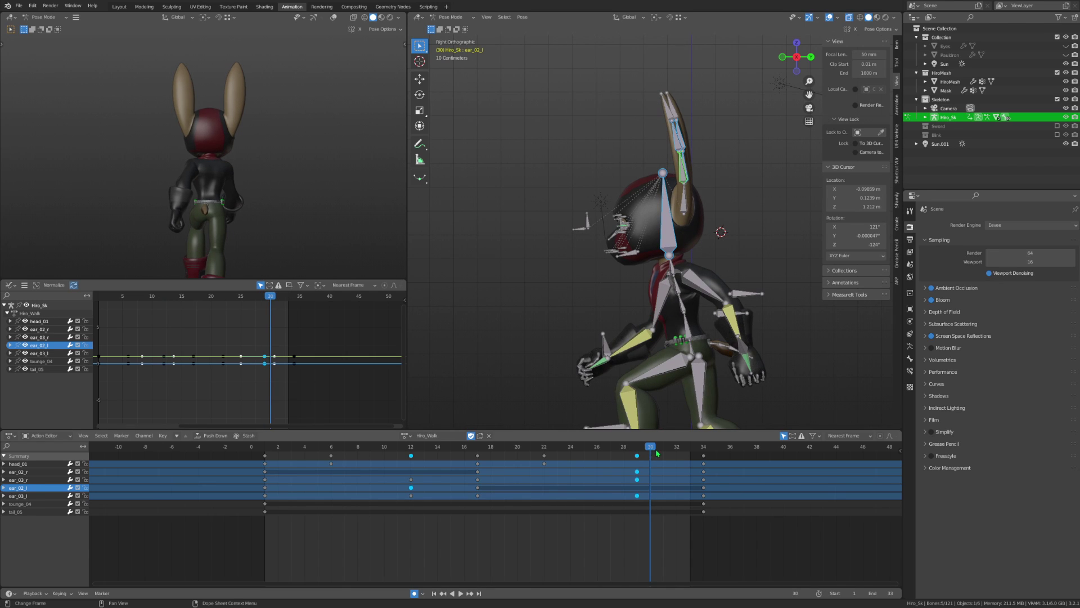
pyautogui.click(470, 594)
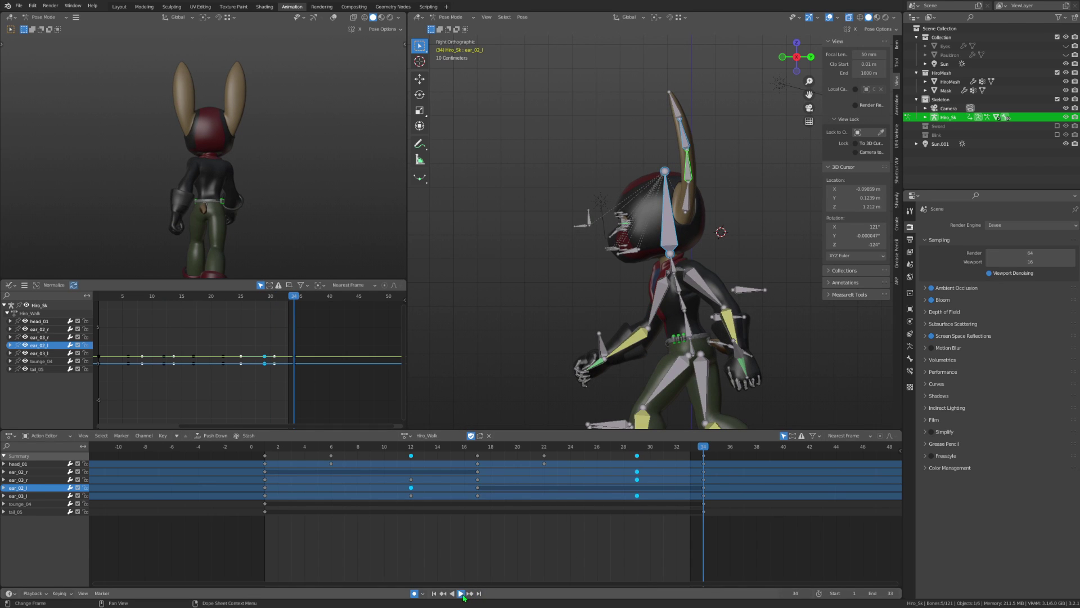
# Play the walk back facing the character, stopping at frame 10.
pyautogui.click(462, 594)
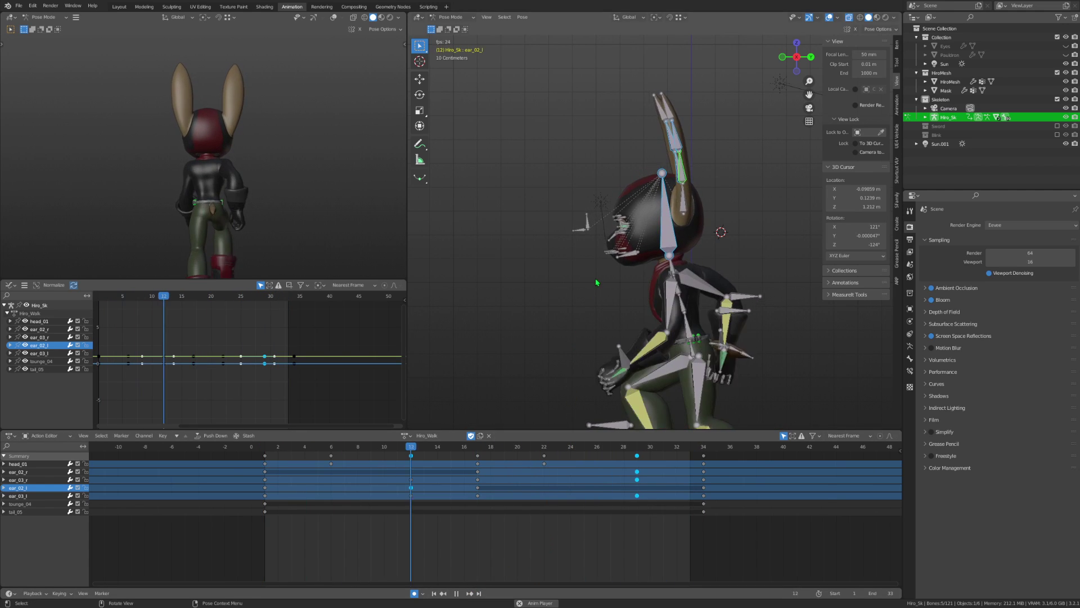
pyautogui.moveTo(595, 278)
pyautogui.mouseDown(button='middle')
pyautogui.moveTo(604, 204)
pyautogui.moveTo(664, 209)
pyautogui.mouseUp(button='middle')
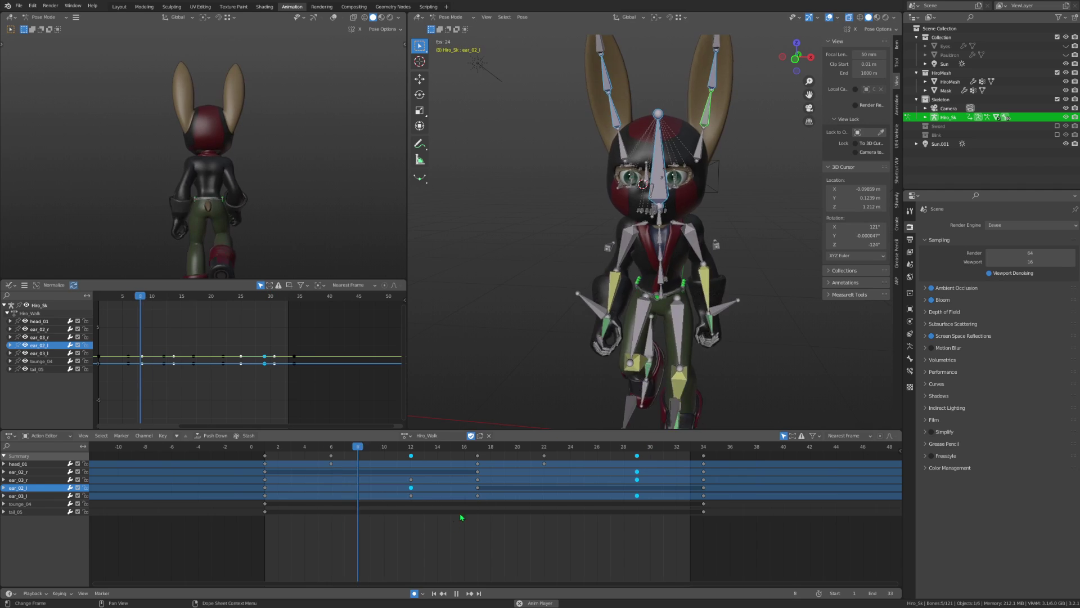
pyautogui.press('space')
pyautogui.click(382, 455)
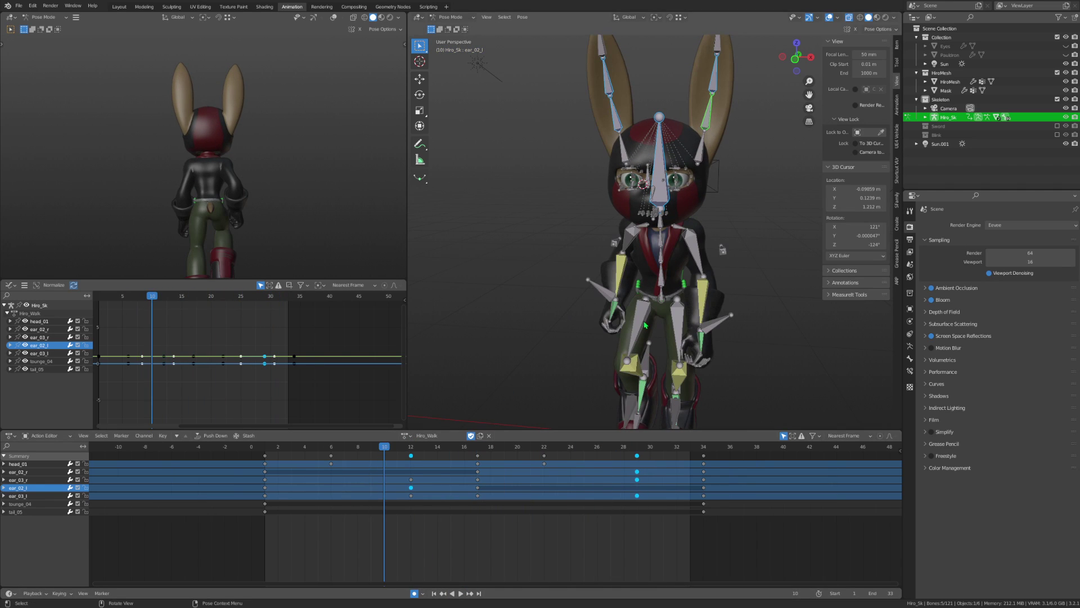
# Select the pelvis bone at frame 1, confirm its rotation, and play the walk.
pyautogui.click(662, 301)
pyautogui.scroll(3, 578, 375)
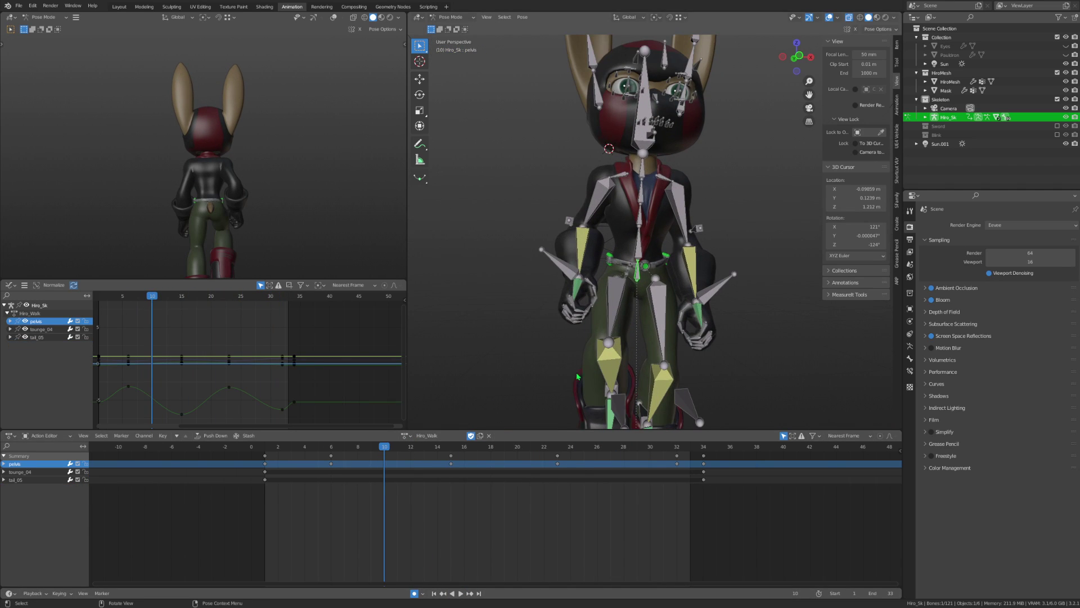
pyautogui.click(266, 447)
pyautogui.press('r')
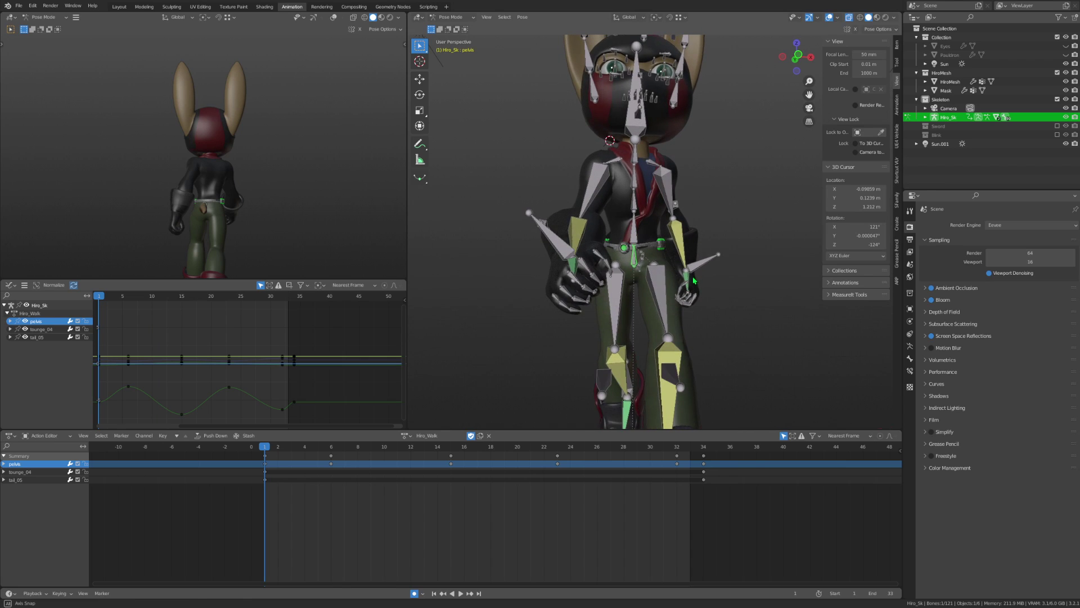
pyautogui.click(696, 285)
pyautogui.press('space')
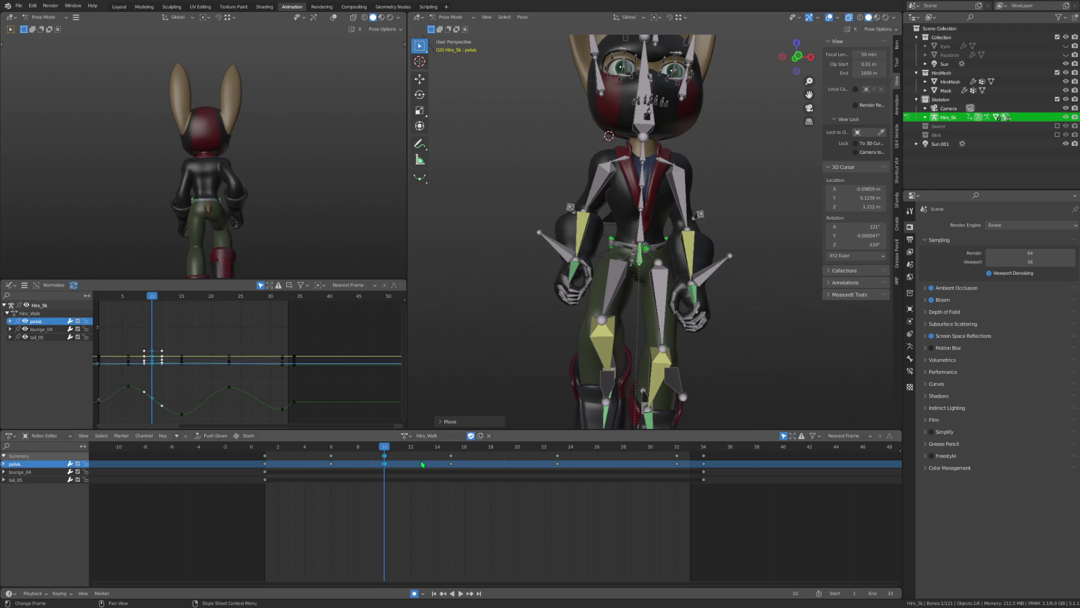
# Review frames 15 to 24, then start moving the pelvis key at 23 toward 21.
pyautogui.moveTo(392, 446); pyautogui.dragTo(457, 465)
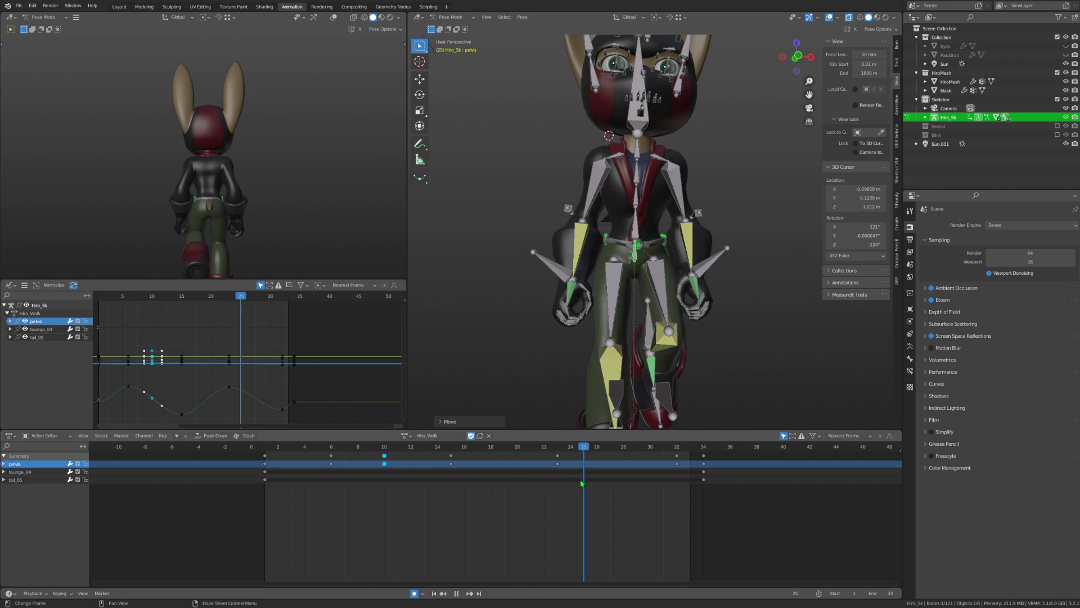
pyautogui.moveTo(457, 464)
pyautogui.mouseDown()
pyautogui.moveTo(572, 484)
pyautogui.moveTo(560, 485)
pyautogui.mouseUp()
pyautogui.moveTo(624, 385); pyautogui.dragTo(596, 394, button='middle')
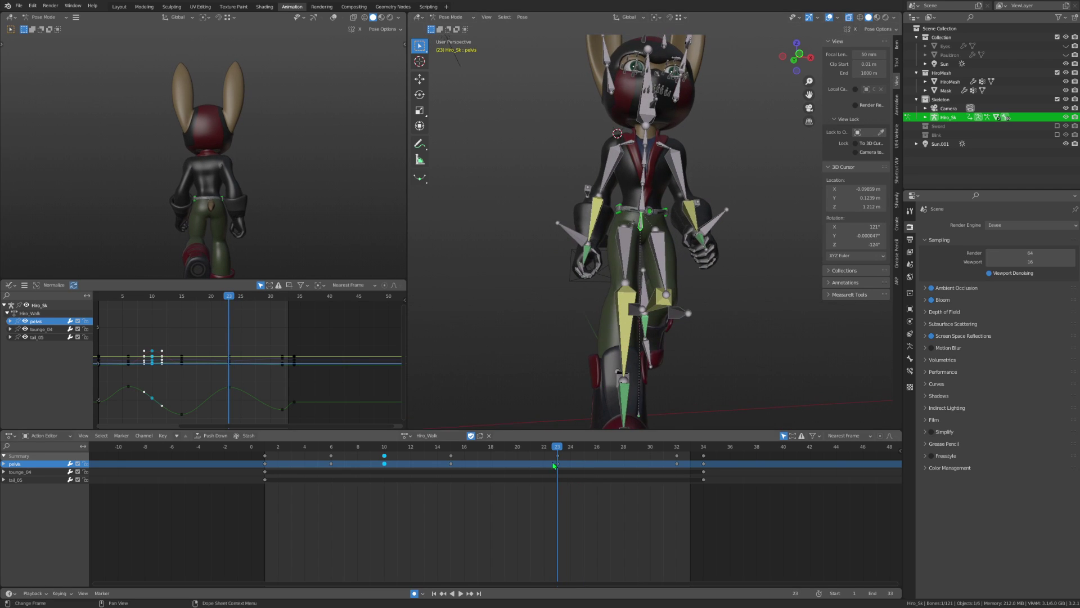
pyautogui.press('space')
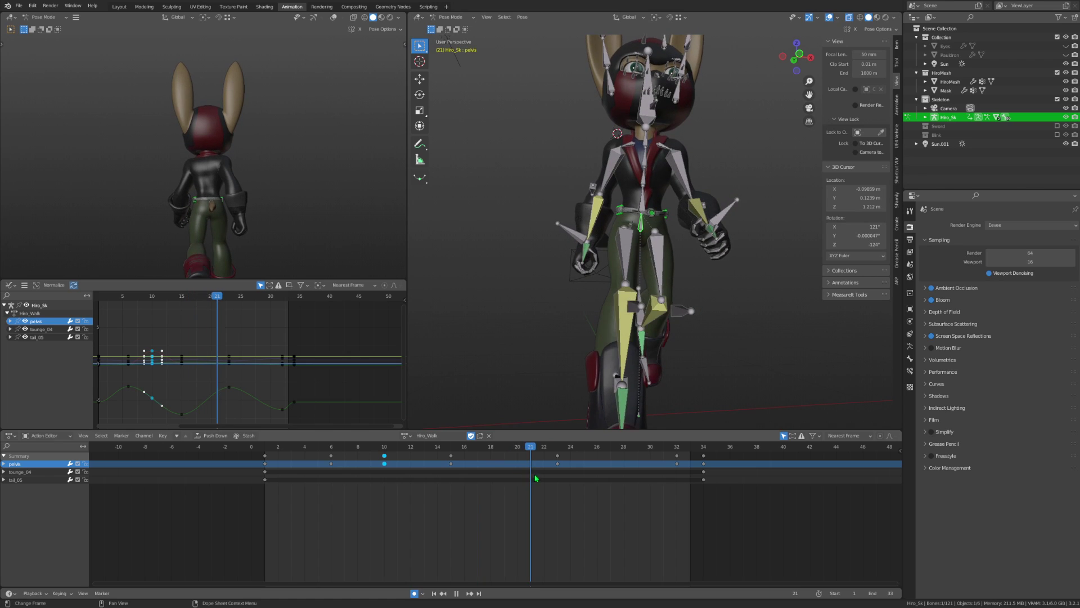
pyautogui.press('space')
pyautogui.click(557, 463)
pyautogui.press('g')
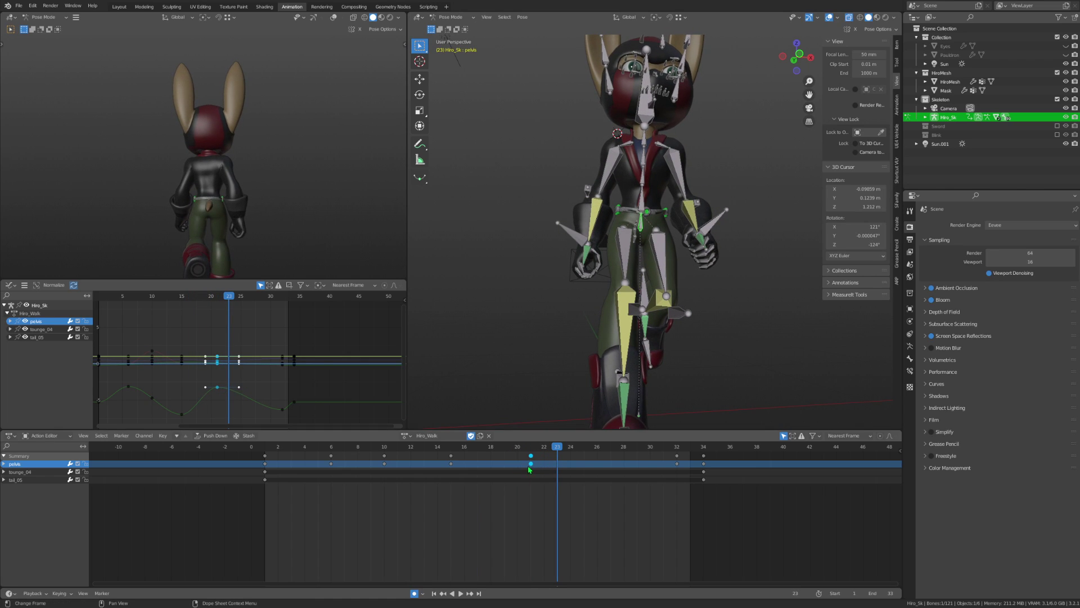
pyautogui.press('space')
pyautogui.press('g')
pyautogui.press('x')
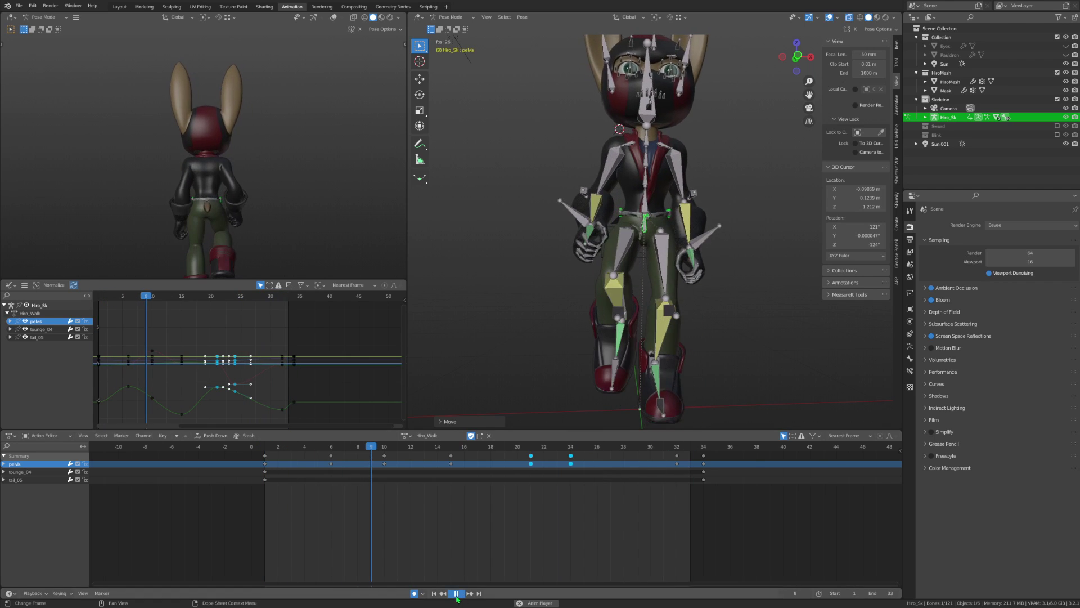
# Delete the pelvis key at frame 21 and review frames 19 back to 12.
pyautogui.click(531, 450)
pyautogui.scroll(1, 535, 464)
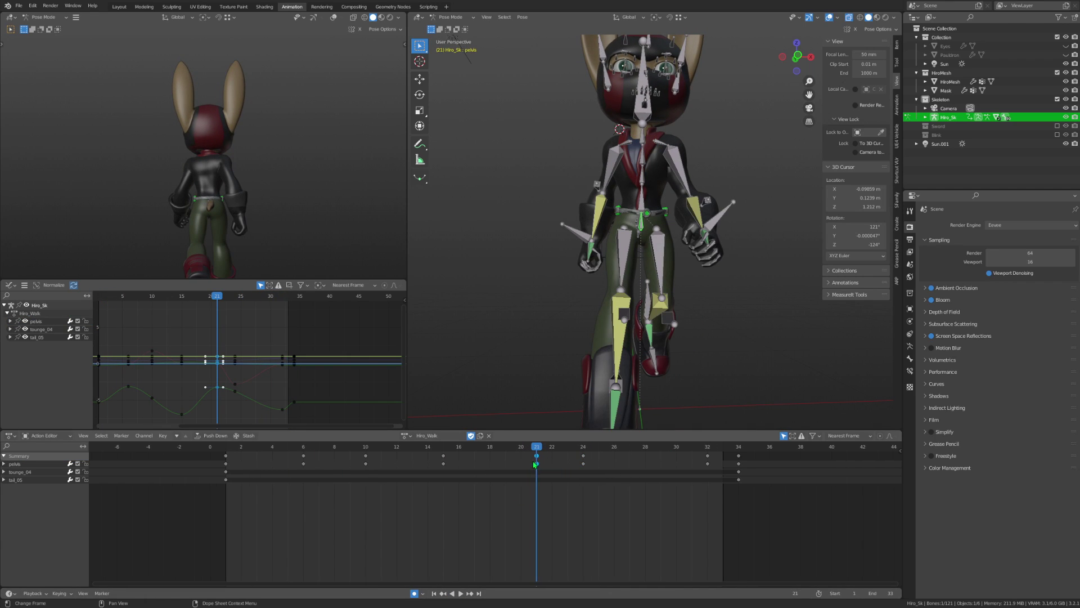
pyautogui.click(535, 469)
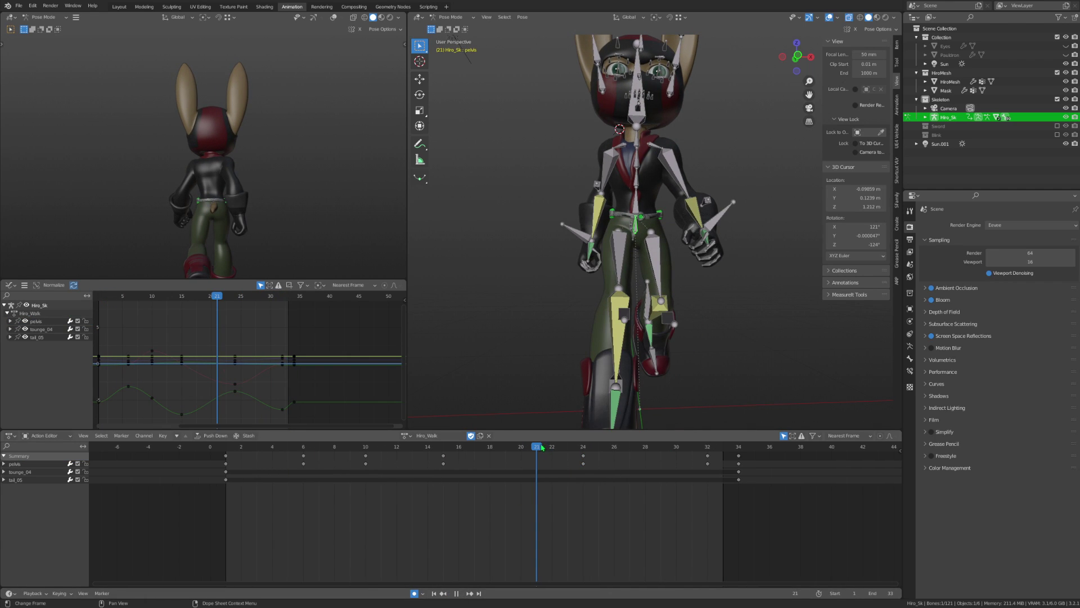
pyautogui.moveTo(542, 447)
pyautogui.mouseDown()
pyautogui.moveTo(501, 461)
pyautogui.moveTo(441, 456)
pyautogui.moveTo(487, 465)
pyautogui.mouseUp()
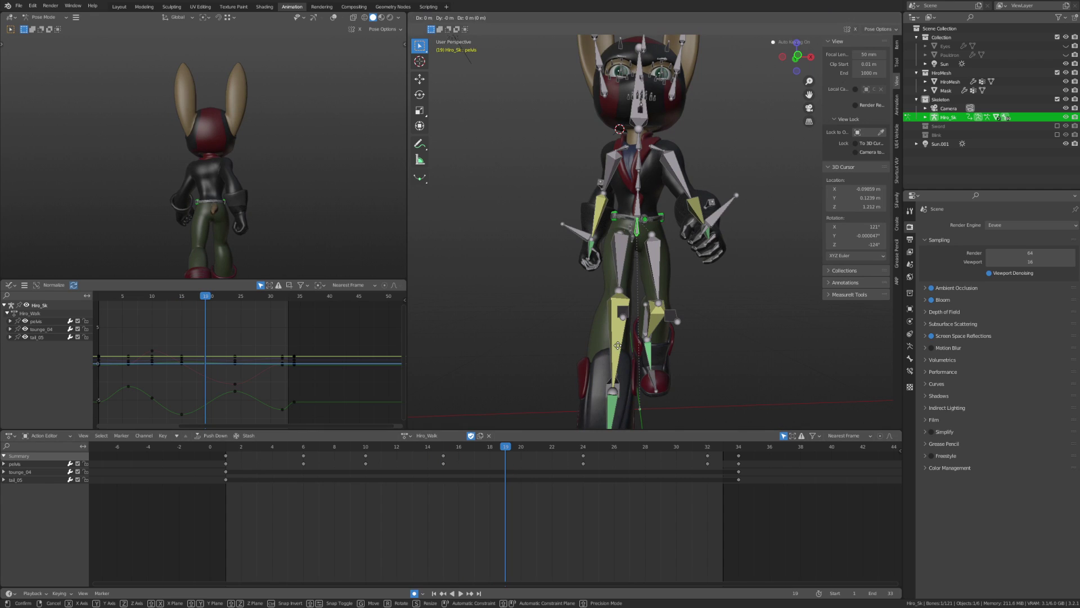
pyautogui.moveTo(621, 344); pyautogui.dragTo(666, 335, button='middle')
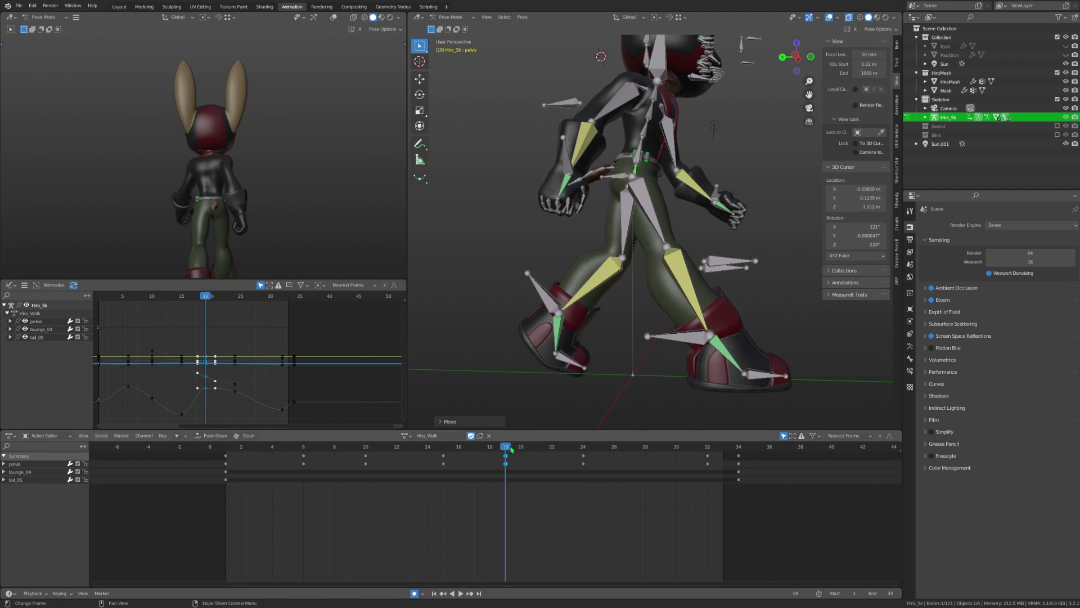
pyautogui.moveTo(512, 450); pyautogui.dragTo(384, 517)
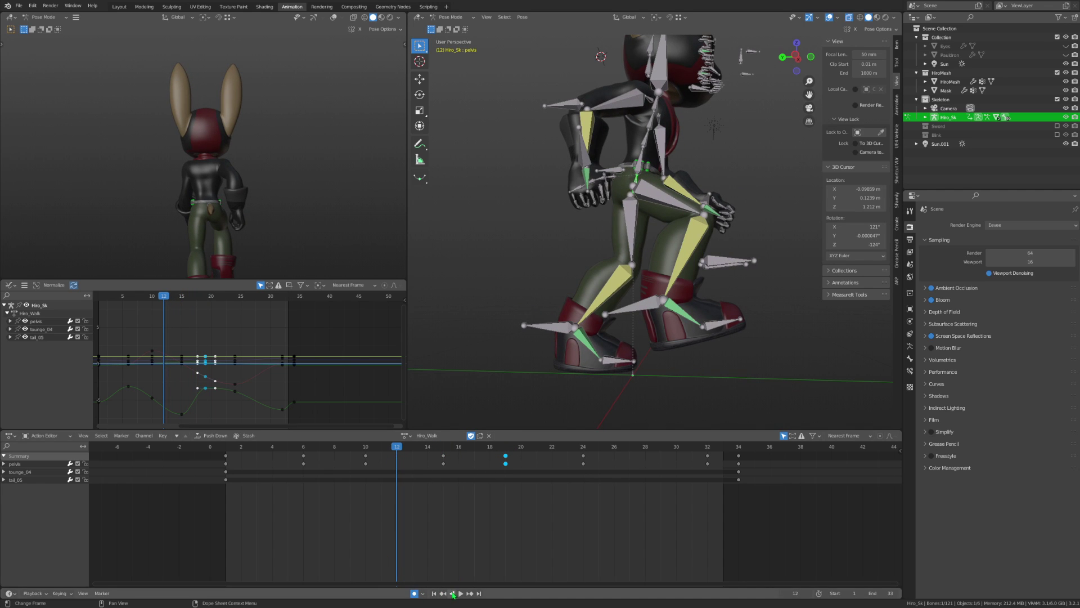
pyautogui.press('KP_1')
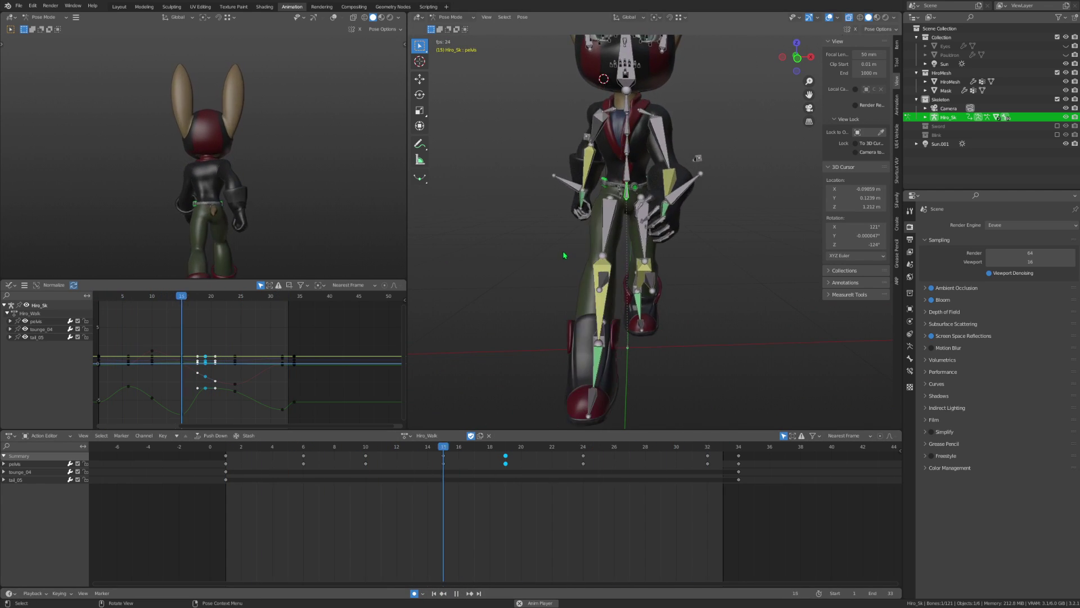
pyautogui.scroll(2, 574, 260)
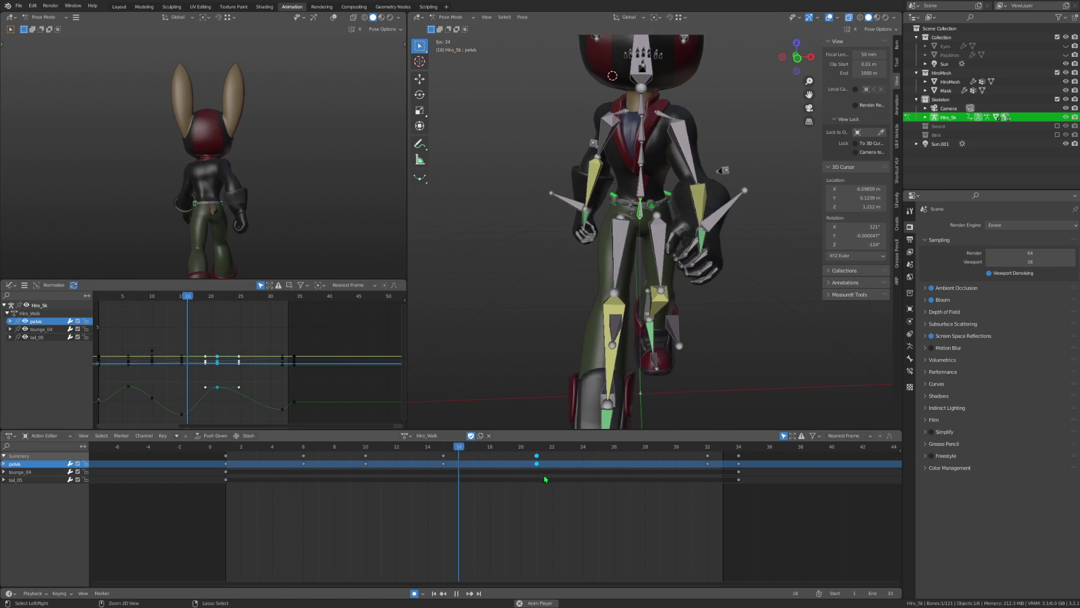
# Move the pelvis key from frame 21 to 23 and delete the frame-10 pelvis keys.
pyautogui.moveTo(537, 455); pyautogui.dragTo(560, 446)
pyautogui.click(366, 463)
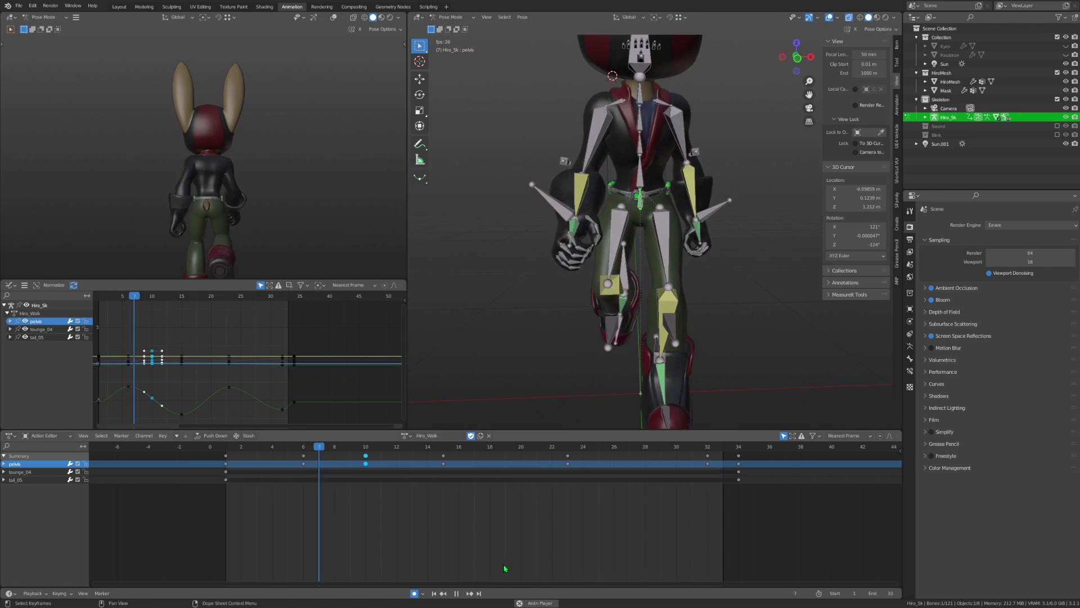
pyautogui.press('Escape')
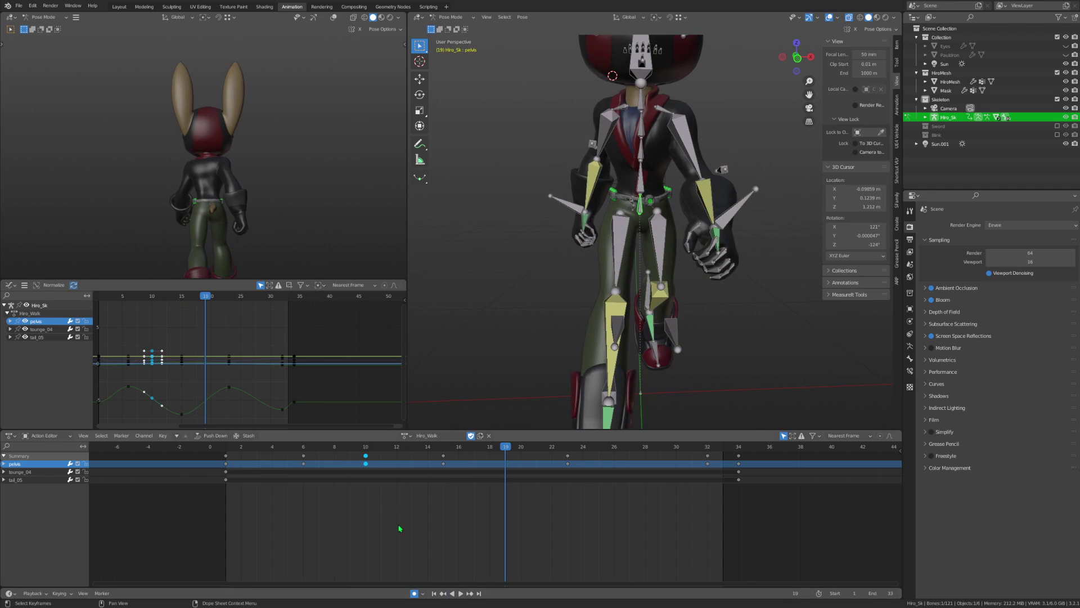
pyautogui.moveTo(366, 450)
pyautogui.mouseDown()
pyautogui.moveTo(378, 457)
pyautogui.moveTo(370, 463)
pyautogui.mouseUp()
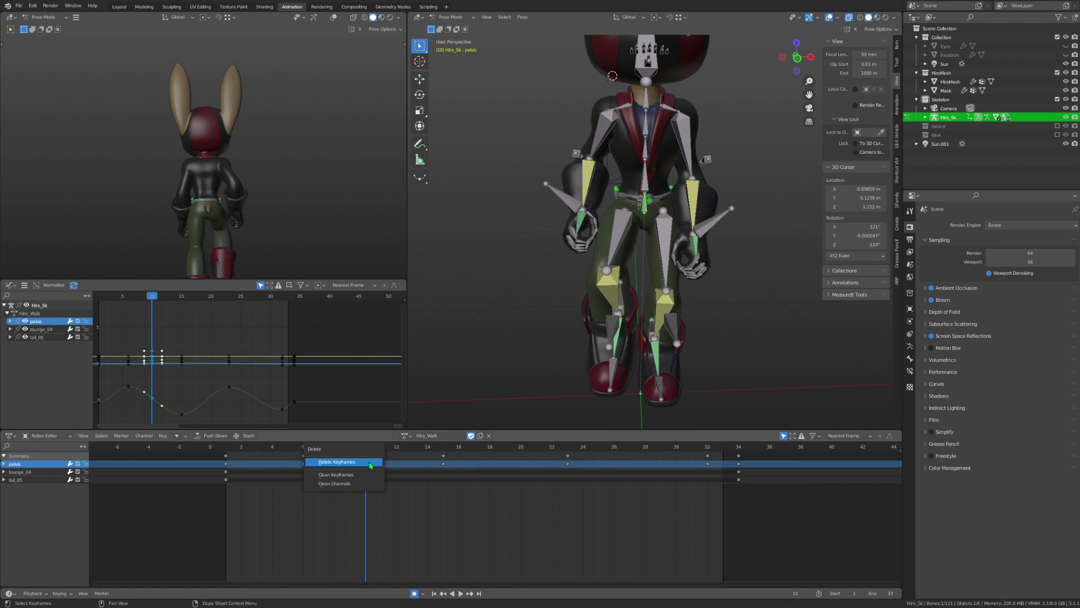
pyautogui.click(371, 464)
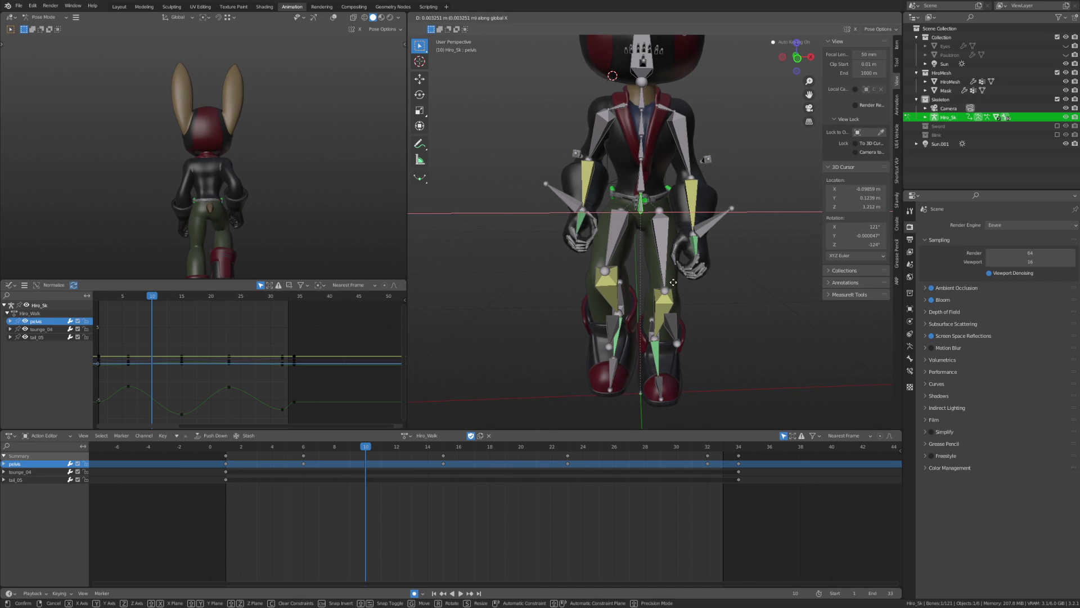
pyautogui.moveTo(378, 445); pyautogui.dragTo(466, 482)
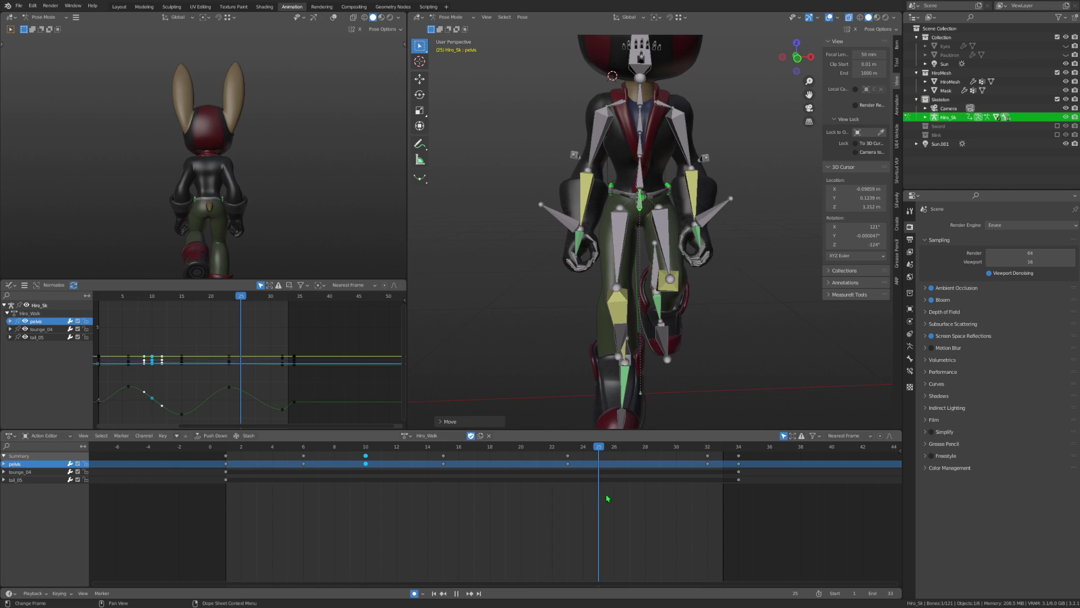
pyautogui.moveTo(466, 481); pyautogui.dragTo(568, 457)
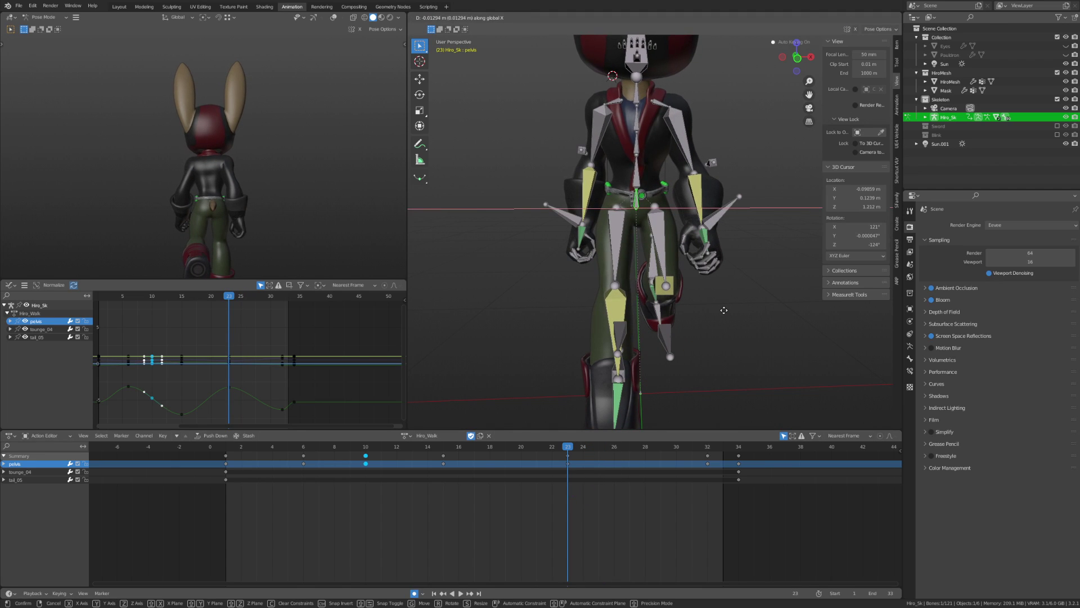
# Play the walk cycle again and save Hiro_Ultra_UltimateAnimations.blend.
pyautogui.press('space')
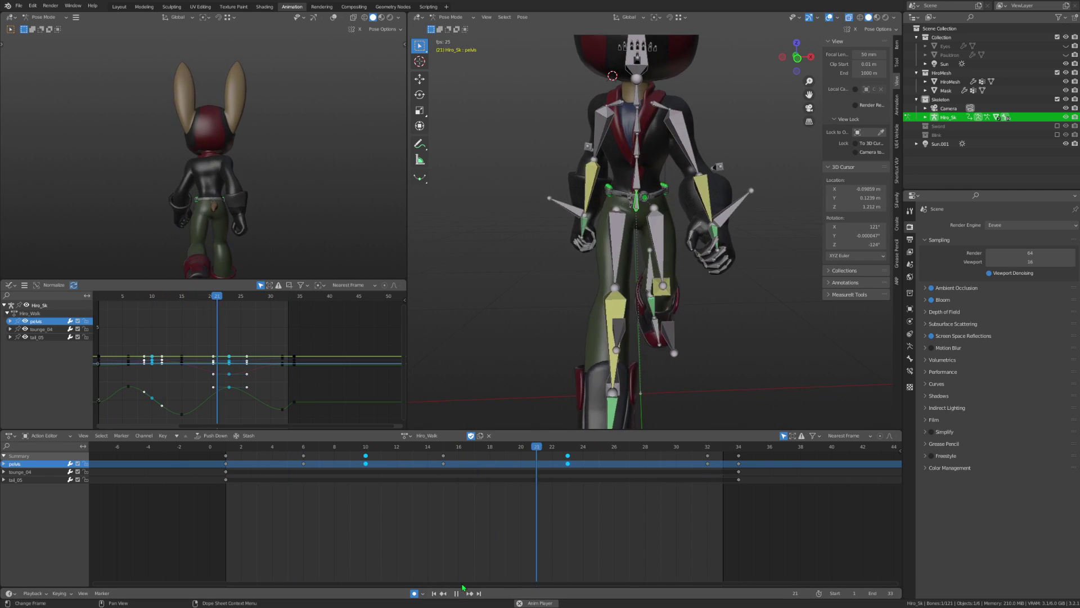
pyautogui.moveTo(628, 219)
pyautogui.mouseDown(button='middle')
pyautogui.moveTo(637, 260)
pyautogui.moveTo(725, 265)
pyautogui.mouseUp(button='middle')
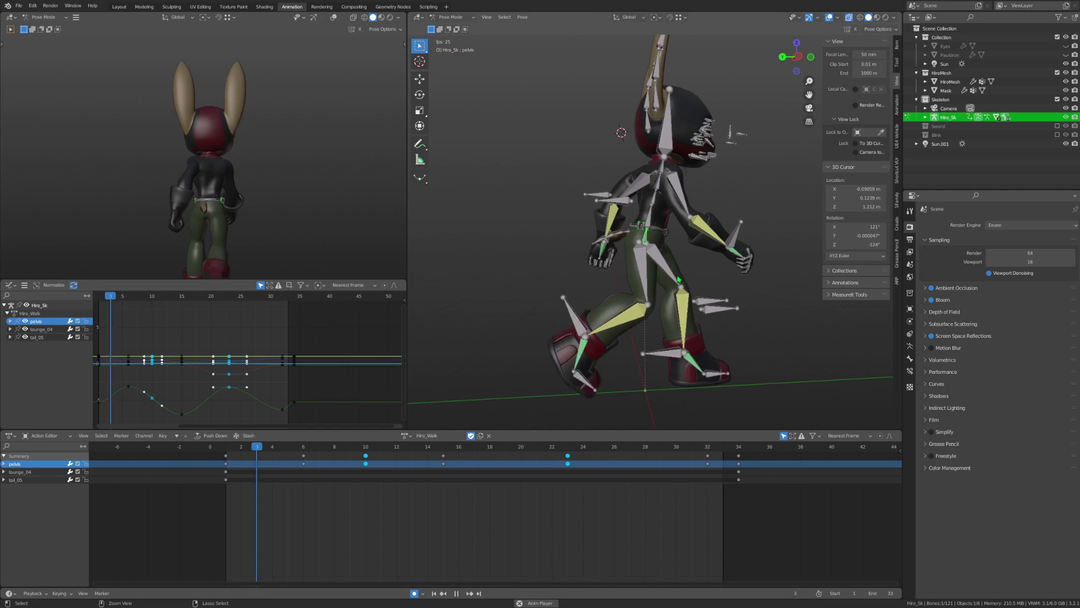
pyautogui.hotkey('ctrl', 's')
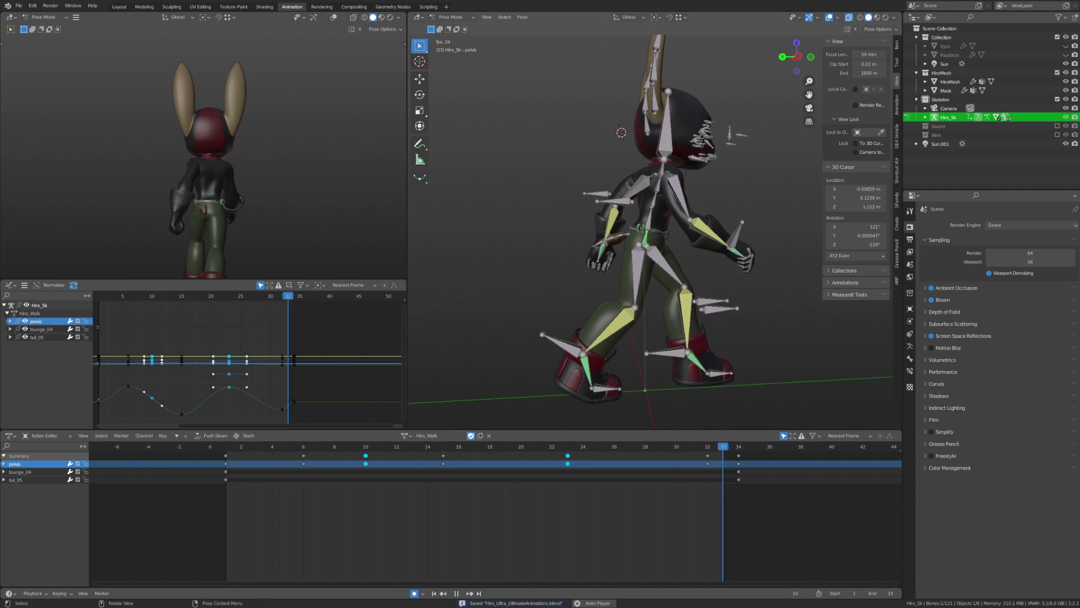
# Deselect the pelvis and orbit beneath the rig to inspect the tail.
pyautogui.click(554, 261)
pyautogui.moveTo(555, 262); pyautogui.dragTo(578, 210, button='middle')
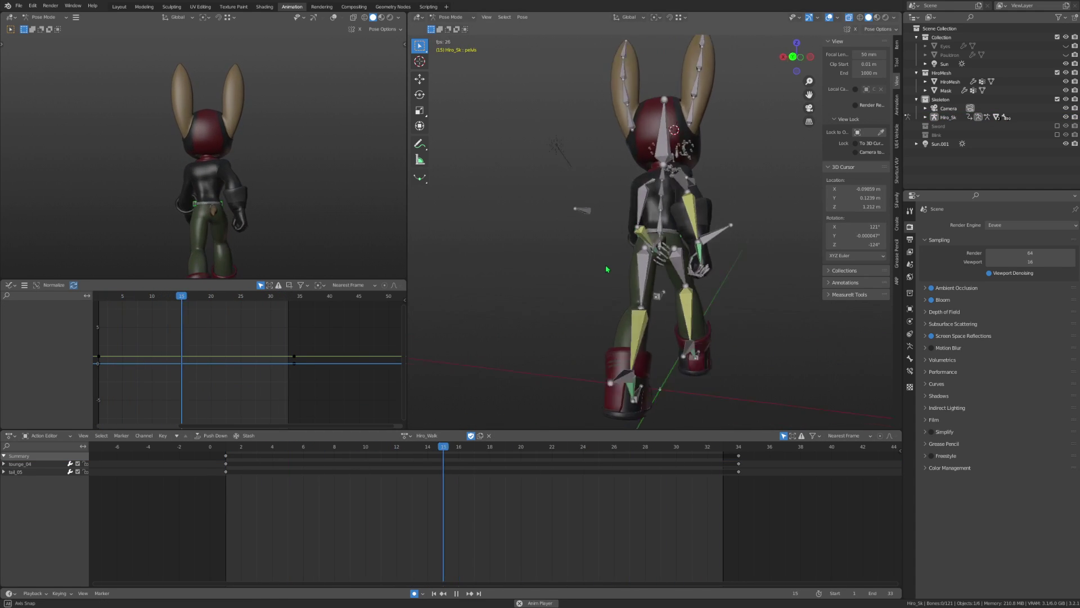
pyautogui.scroll(4, 693, 305)
pyautogui.scroll(-3, 703, 287)
pyautogui.scroll(3, 713, 274)
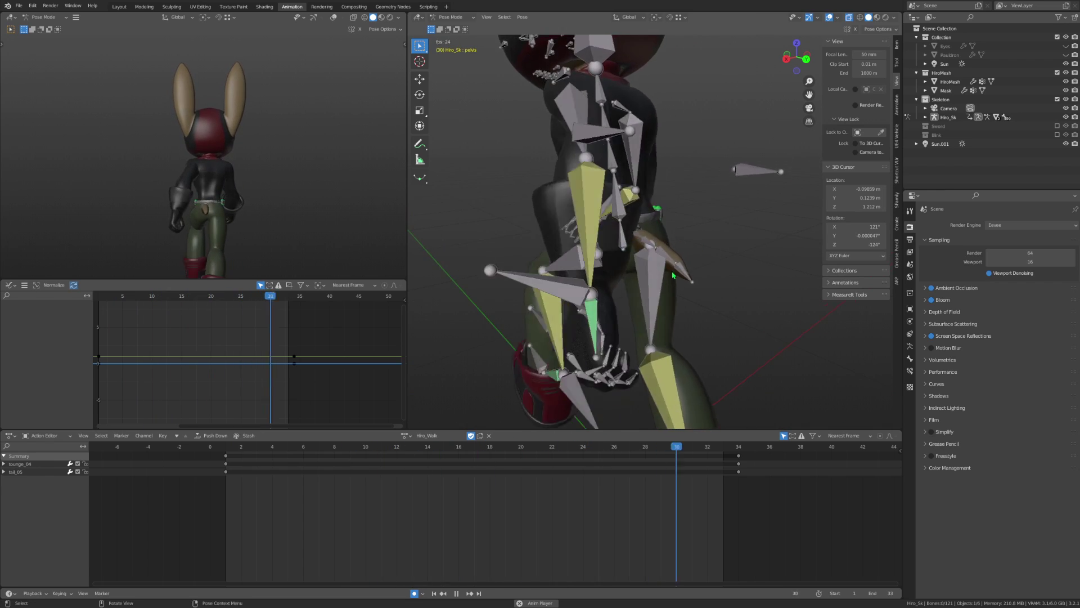
pyautogui.moveTo(713, 273); pyautogui.dragTo(553, 391, button='middle')
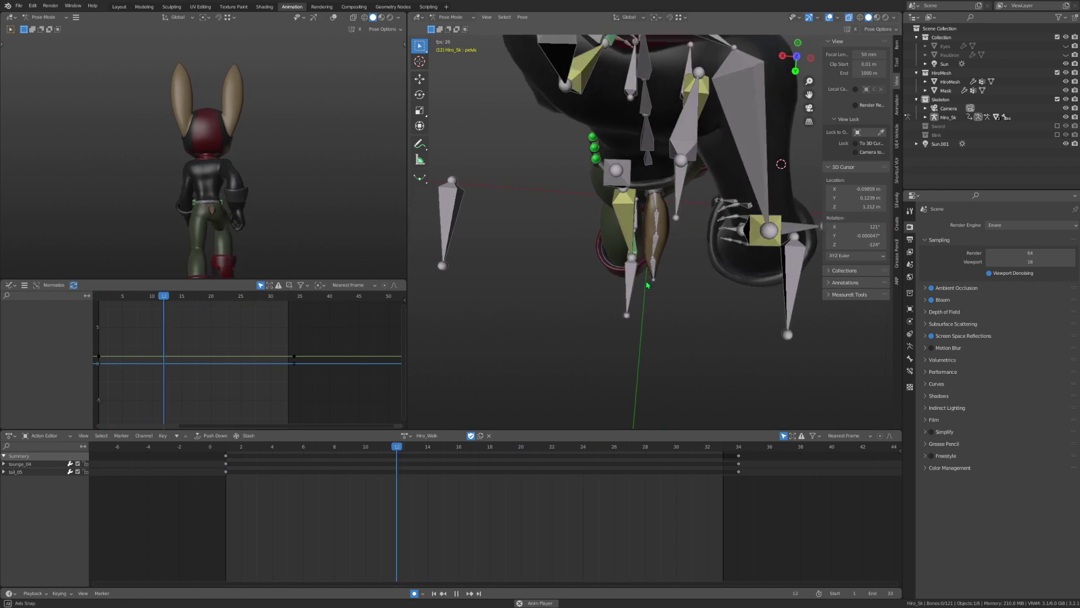
pyautogui.press('space')
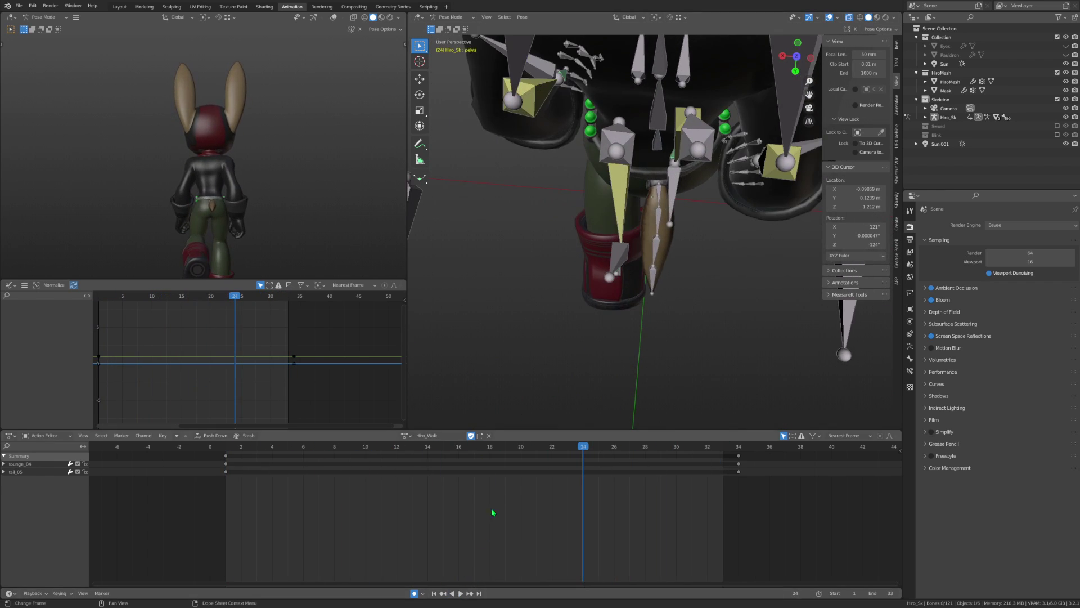
# Select tail_01 and rotate it at frame 7.
pyautogui.click(659, 196)
pyautogui.moveTo(658, 196); pyautogui.dragTo(562, 236, button='middle')
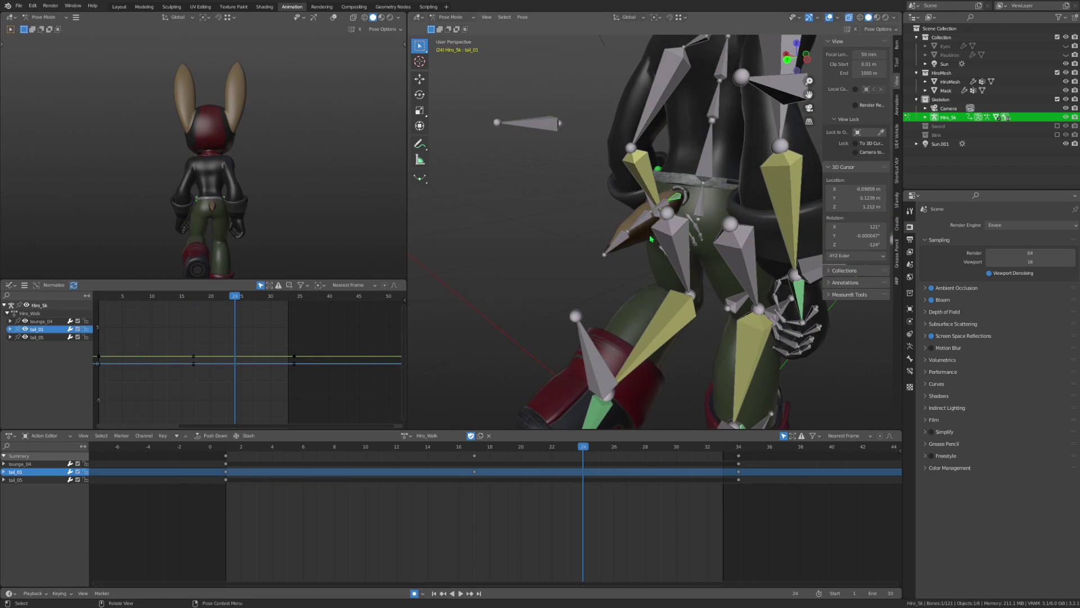
pyautogui.moveTo(316, 447); pyautogui.dragTo(314, 452)
pyautogui.moveTo(751, 280); pyautogui.dragTo(756, 304, button='middle')
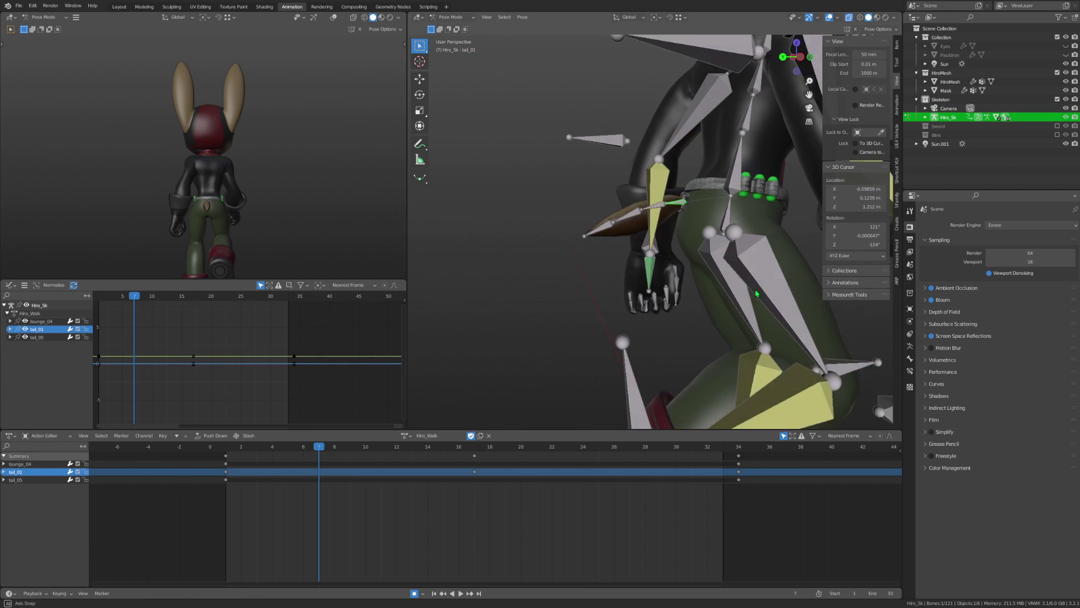
pyautogui.press('r')
# Review the tail motion across frames 8 to 22 and play the walk from behind.
pyautogui.click(559, 449)
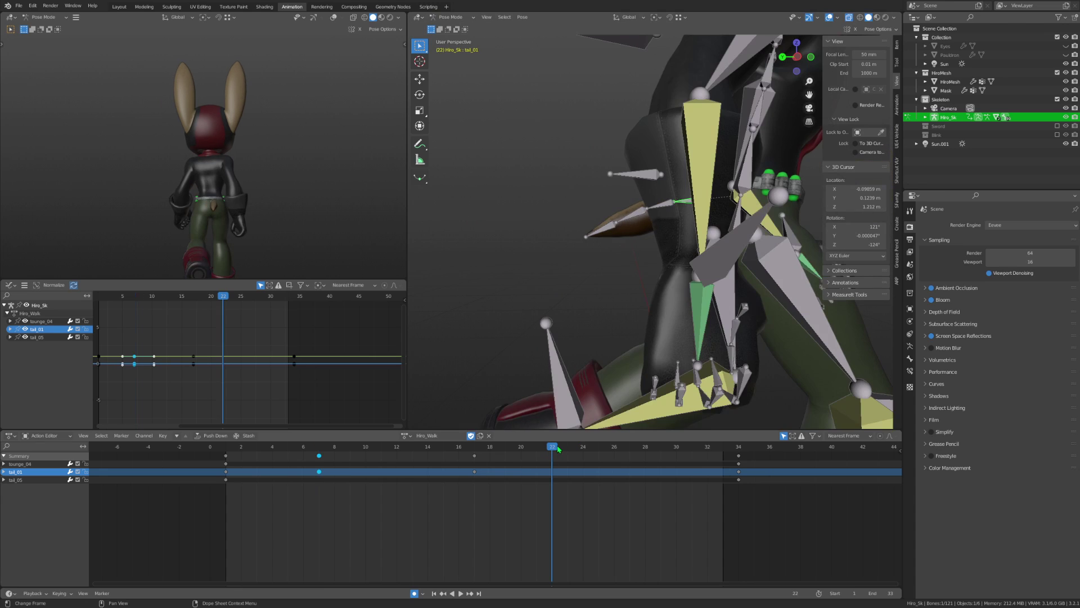
pyautogui.moveTo(567, 350)
pyautogui.mouseDown(button='middle')
pyautogui.moveTo(639, 215)
pyautogui.moveTo(714, 239)
pyautogui.mouseUp(button='middle')
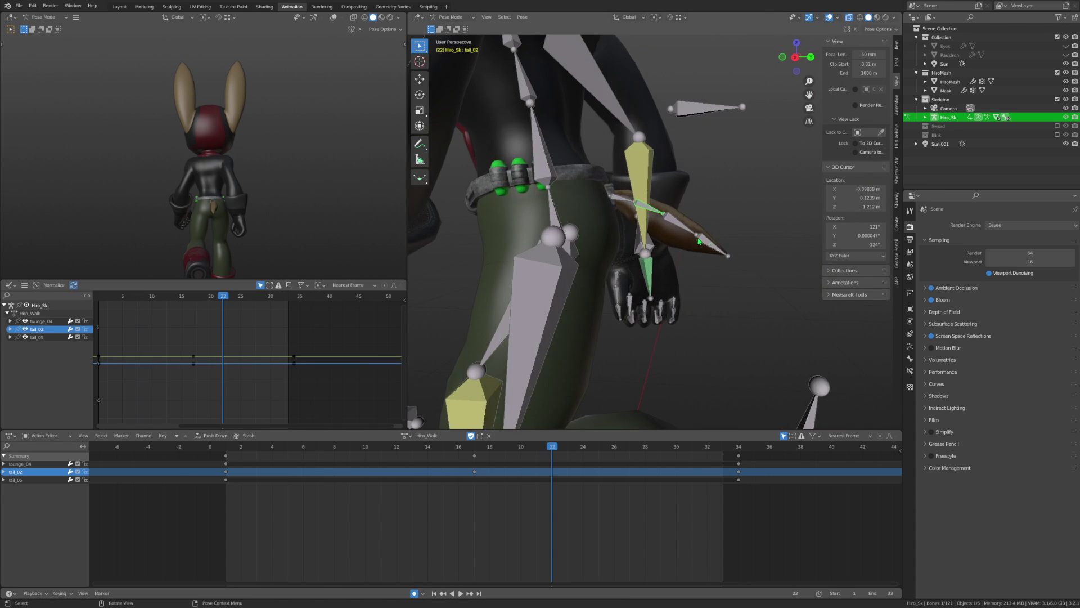
pyautogui.click(338, 450)
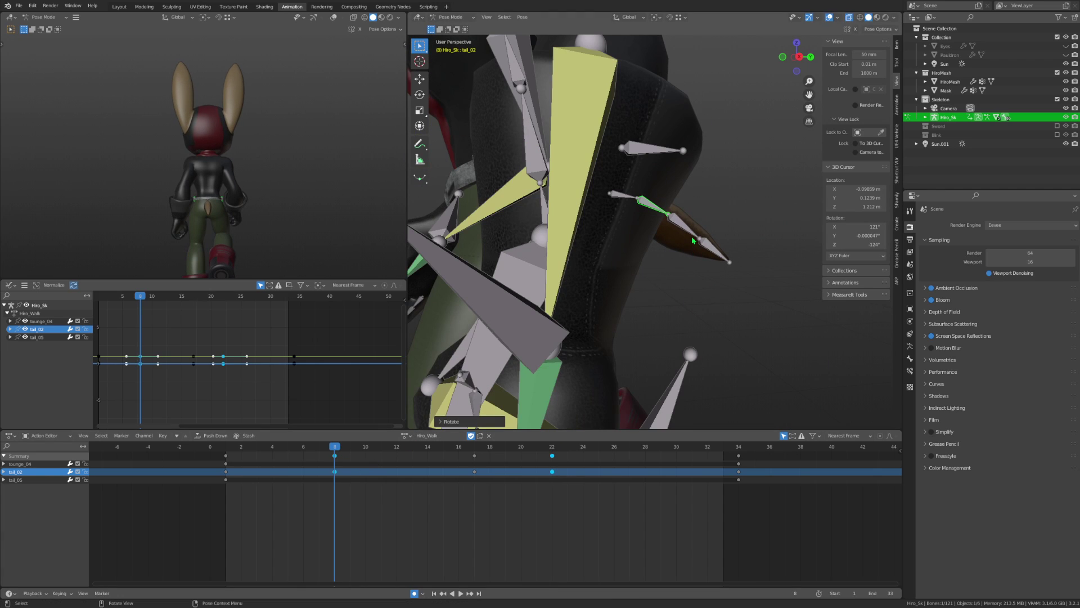
pyautogui.moveTo(409, 451); pyautogui.dragTo(506, 448)
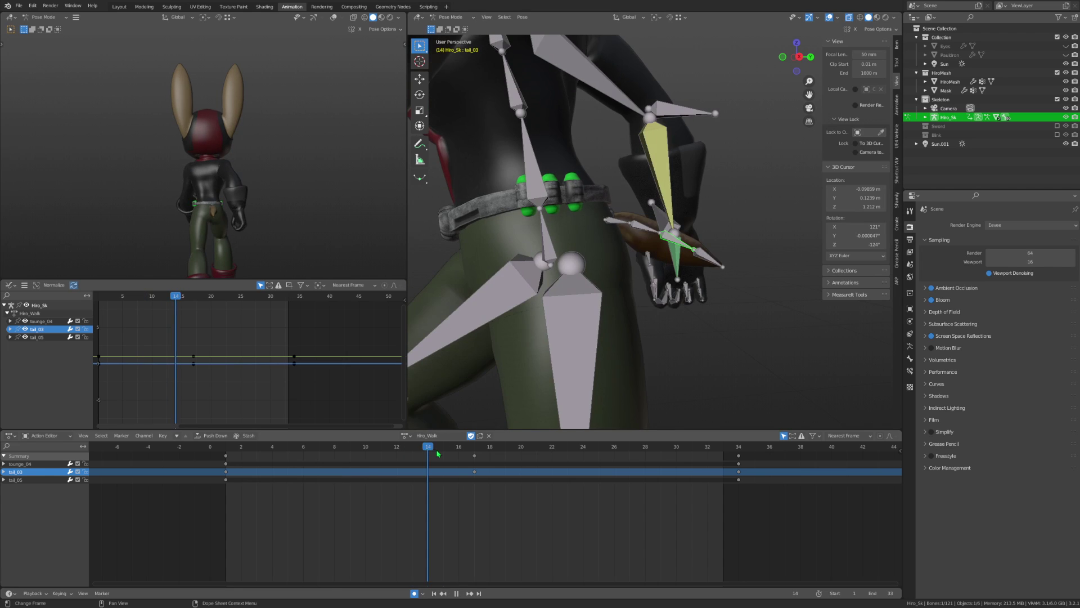
pyautogui.click(462, 594)
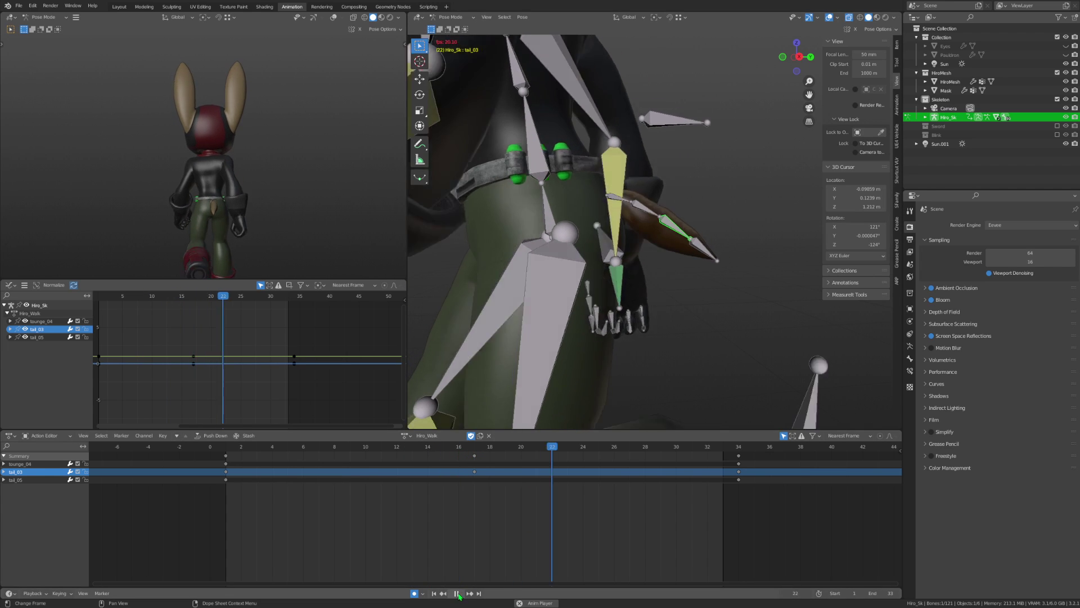
pyautogui.moveTo(654, 147)
pyautogui.mouseDown(button='middle')
pyautogui.moveTo(616, 201)
pyautogui.moveTo(547, 166)
pyautogui.moveTo(605, 218)
pyautogui.mouseUp(button='middle')
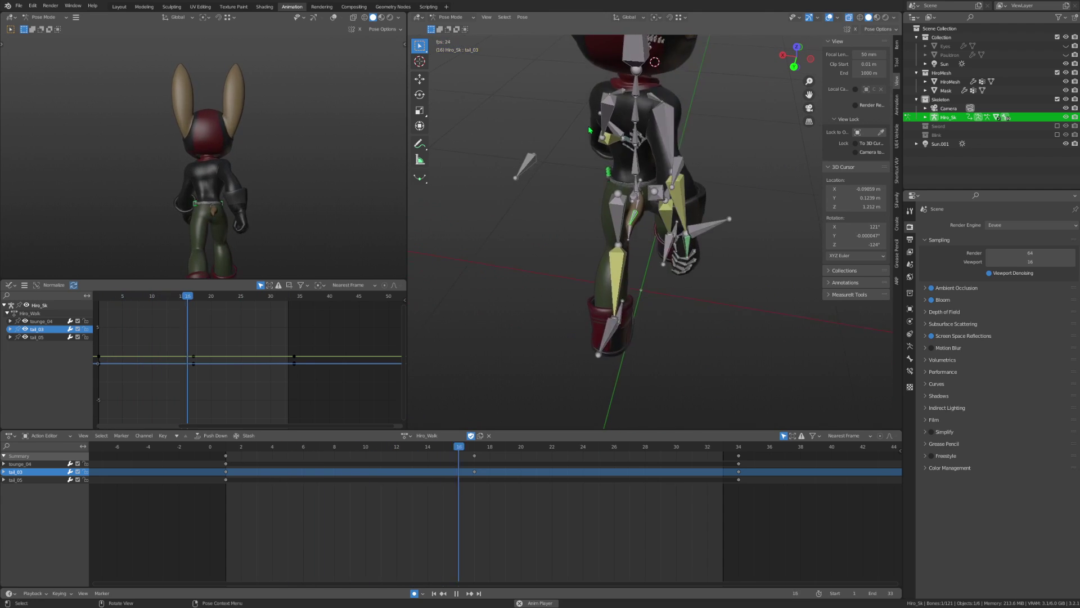
pyautogui.scroll(4, 605, 217)
pyautogui.press('space')
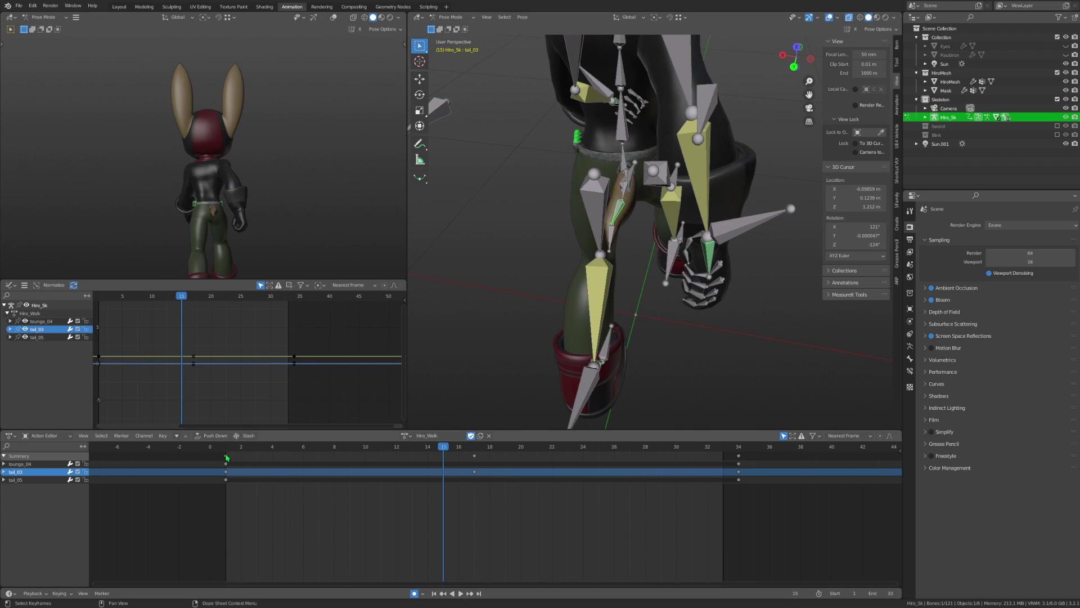
# At frame 1, rotate tail_04 so its tip swings to the right.
pyautogui.click(226, 447)
pyautogui.moveTo(563, 237); pyautogui.dragTo(573, 272, button='middle')
pyautogui.click(573, 272)
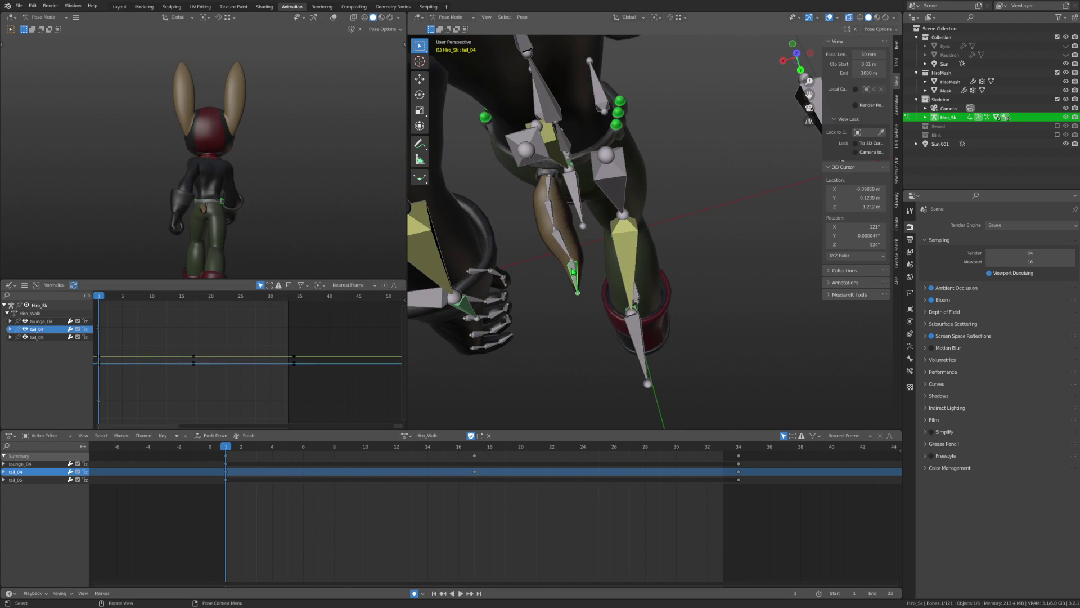
pyautogui.press('r')
pyautogui.click(612, 267)
pyautogui.press('r')
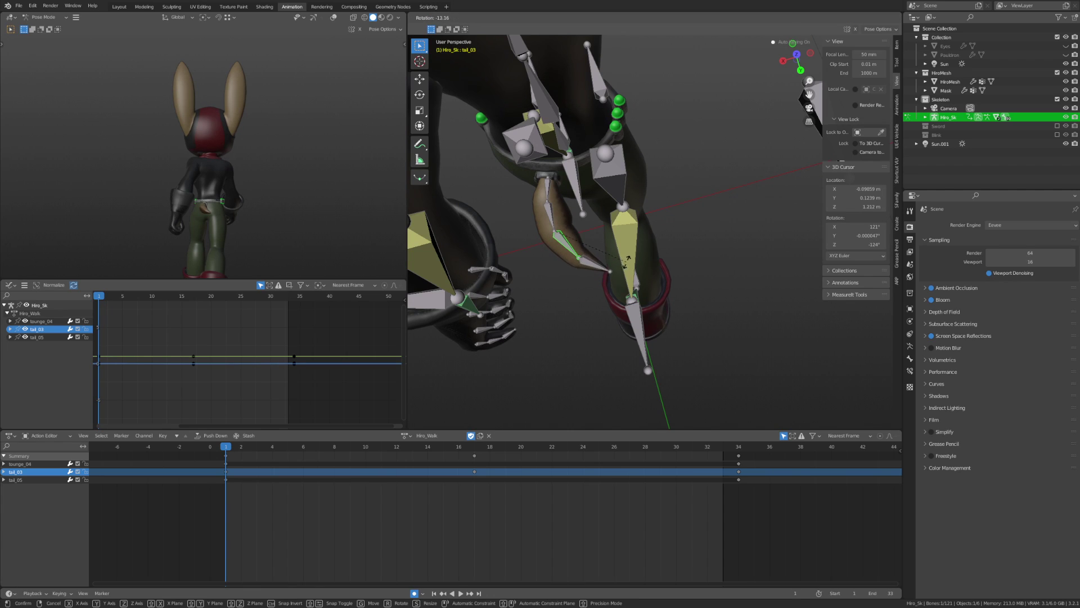
pyautogui.click(634, 261)
# Move the tail keys to frame 34 and paste the tail pose at frame 1.
pyautogui.keyDown('shift'); pyautogui.click(601, 262); pyautogui.keyUp('shift')
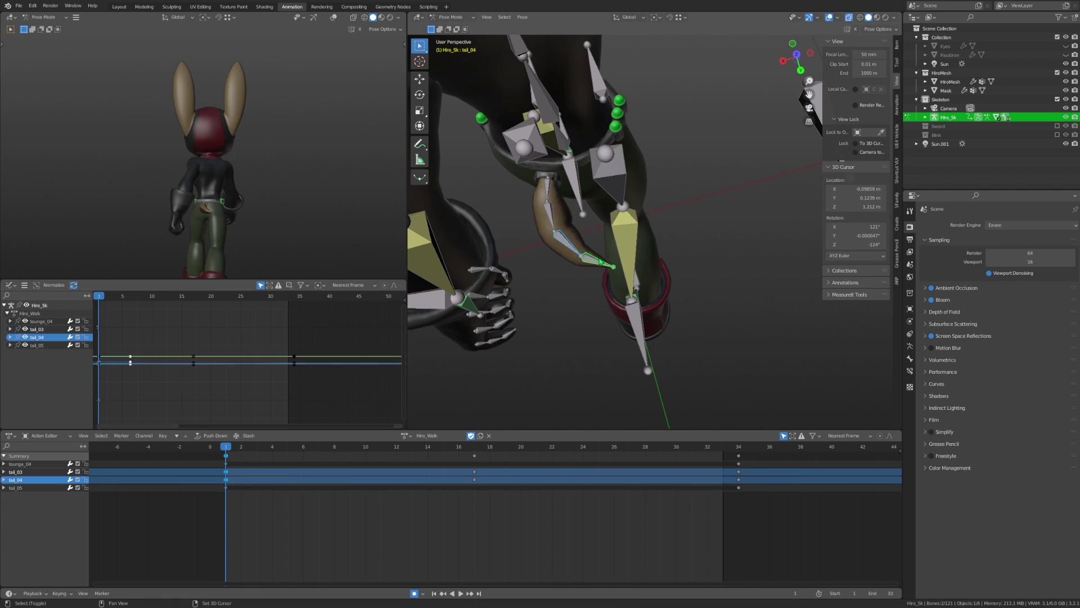
pyautogui.press('g')
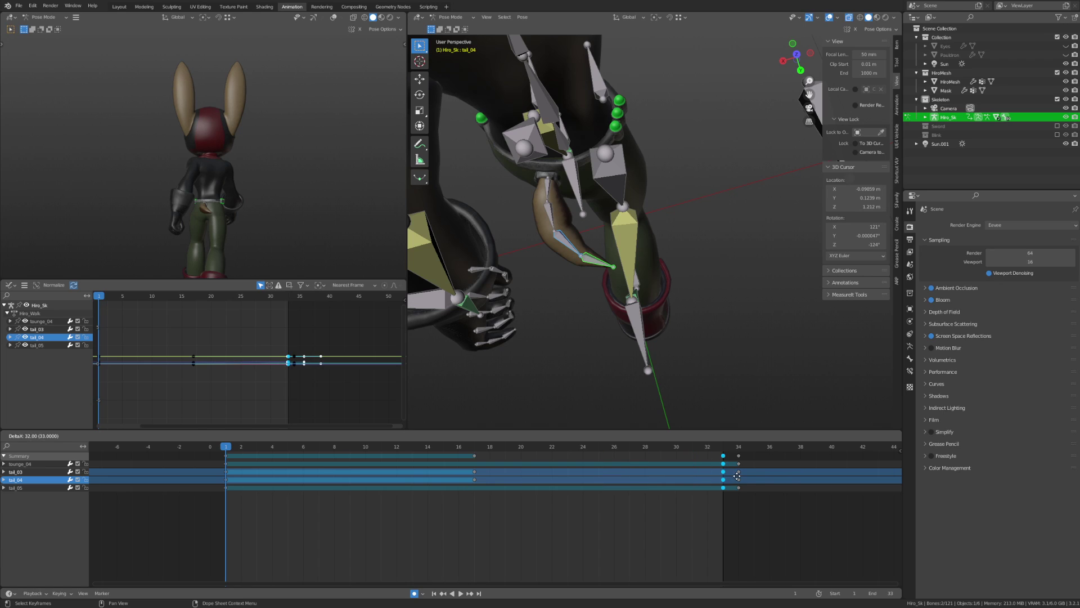
pyautogui.click(749, 479)
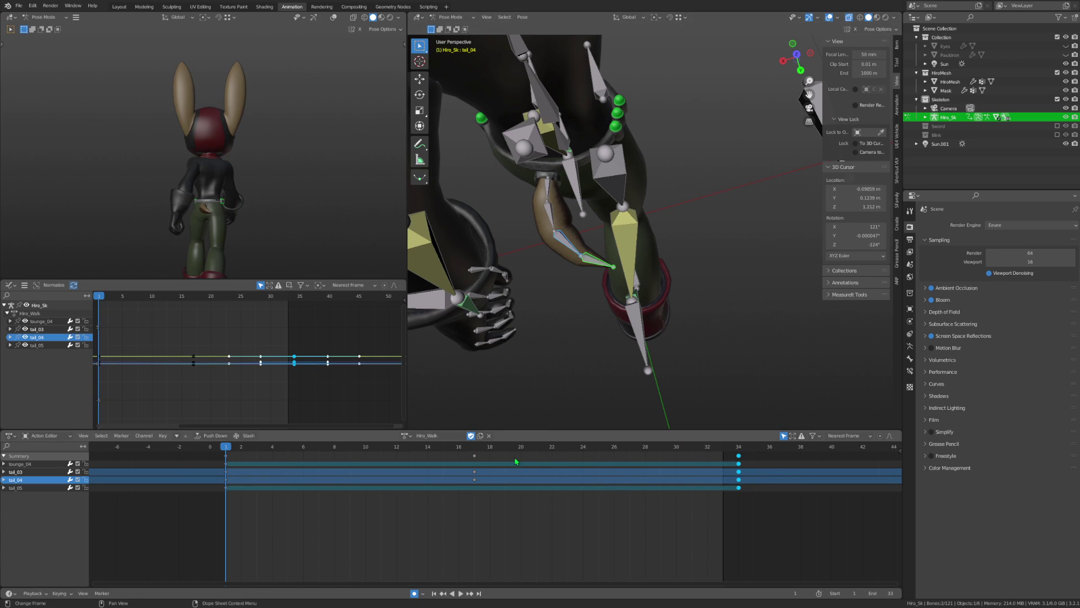
pyautogui.moveTo(336, 543); pyautogui.dragTo(205, 450)
pyautogui.rightClick(219, 466)
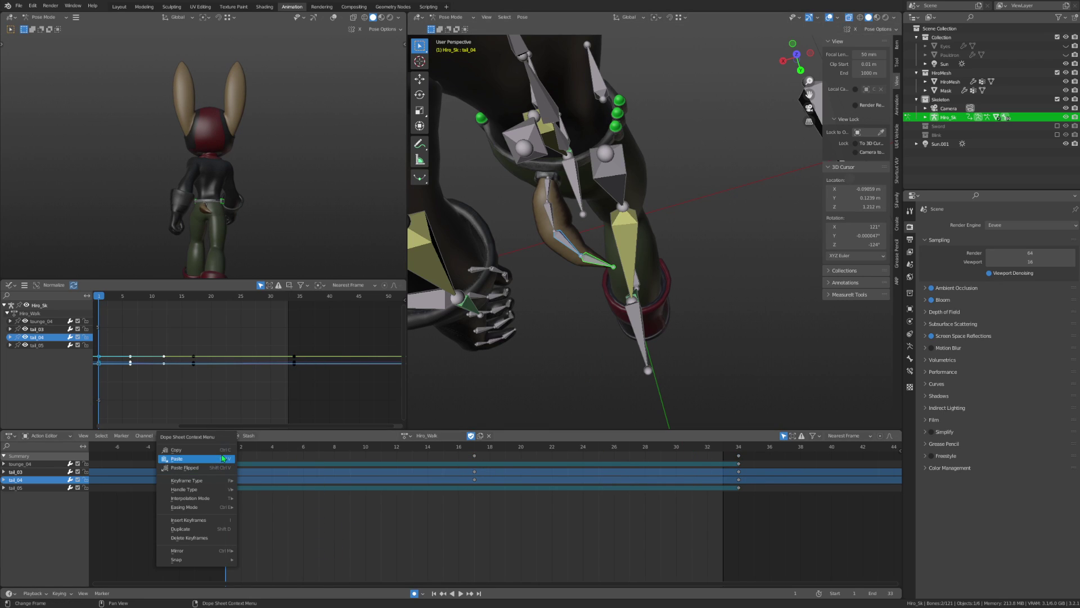
pyautogui.click(224, 459)
# Paste the mirrored tail pose at frame 17 and play it back.
pyautogui.click(477, 452)
pyautogui.rightClick(486, 475)
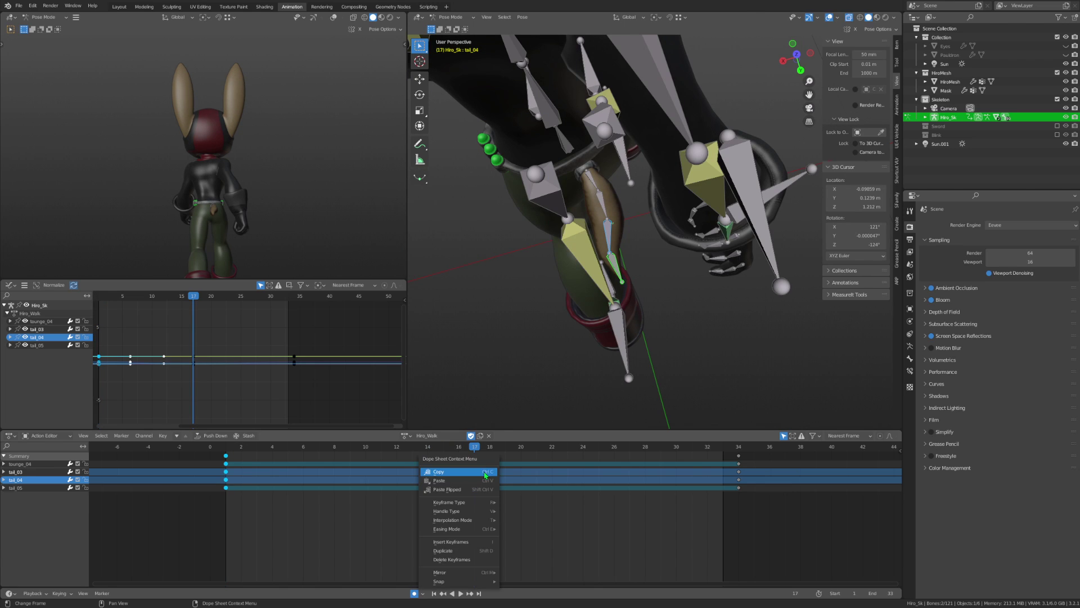
pyautogui.click(482, 490)
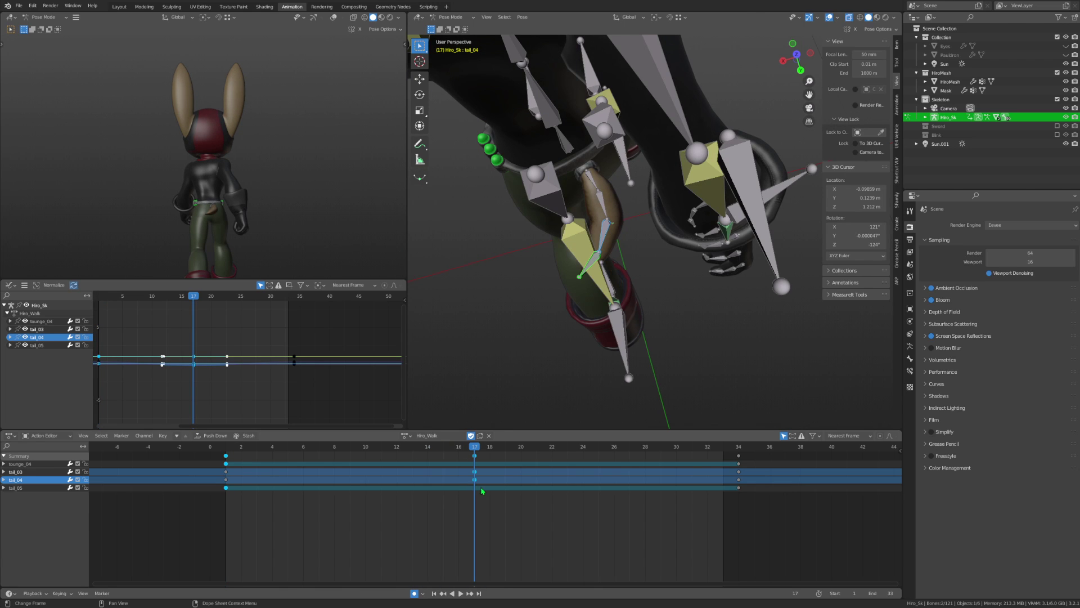
pyautogui.click(462, 592)
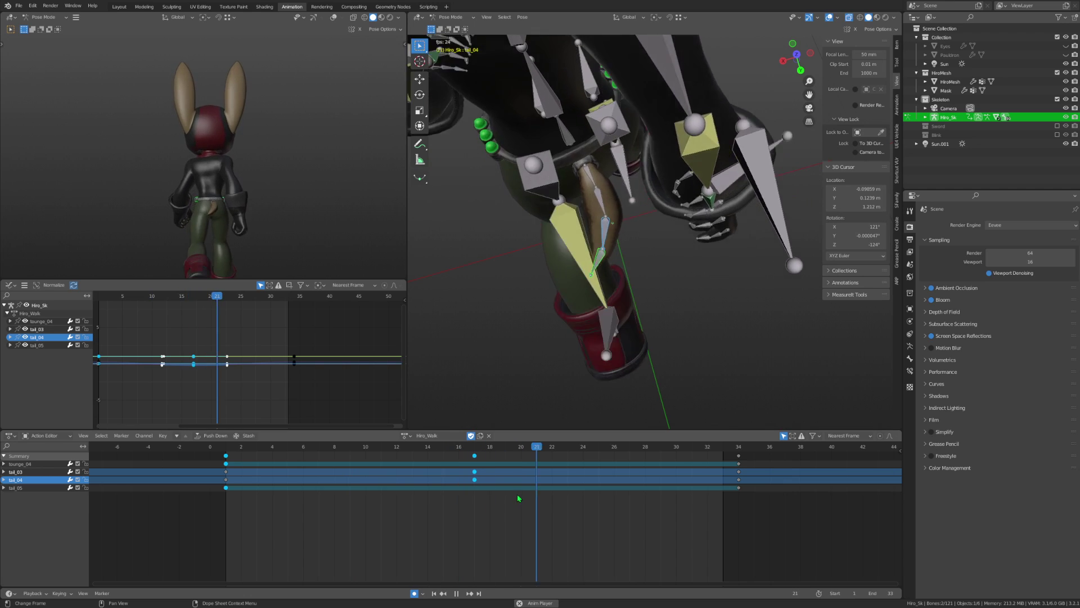
pyautogui.click(456, 592)
# Insert a location, rotation and scale tail key at frame 6 and slide it in time.
pyautogui.moveTo(366, 454)
pyautogui.mouseDown()
pyautogui.moveTo(300, 455)
pyautogui.moveTo(314, 457)
pyautogui.mouseUp()
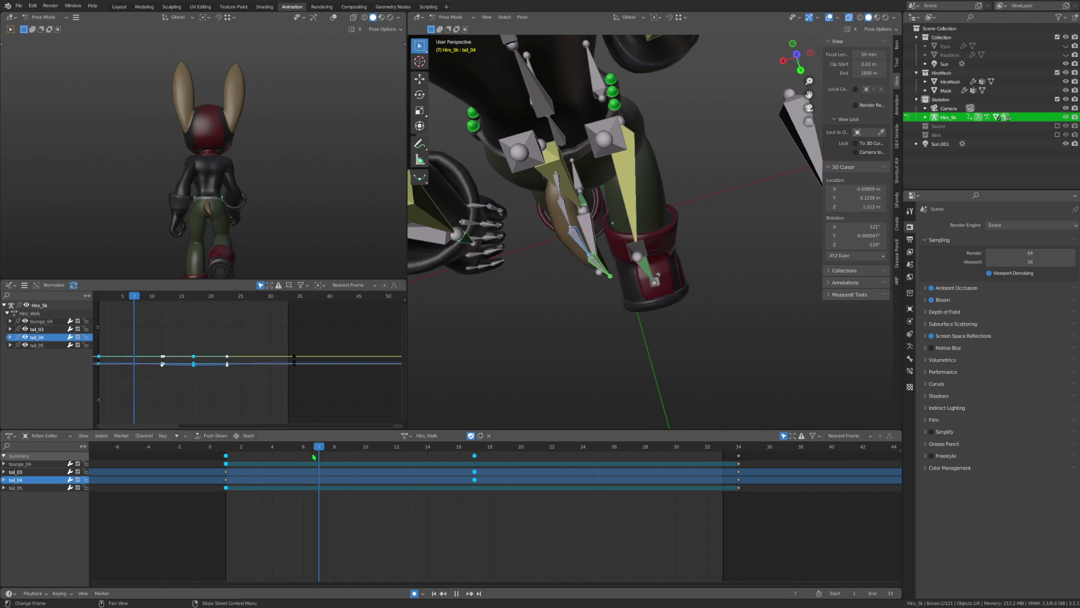
pyautogui.press('i')
pyautogui.click(529, 358)
pyautogui.moveTo(362, 533); pyautogui.dragTo(277, 450)
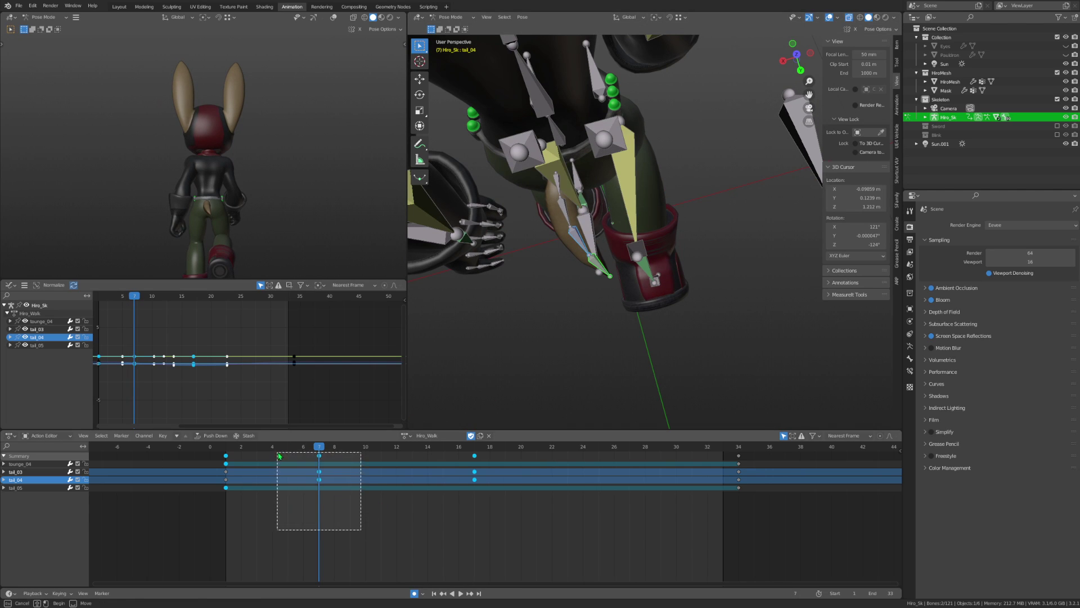
pyautogui.press('g')
pyautogui.press('g')
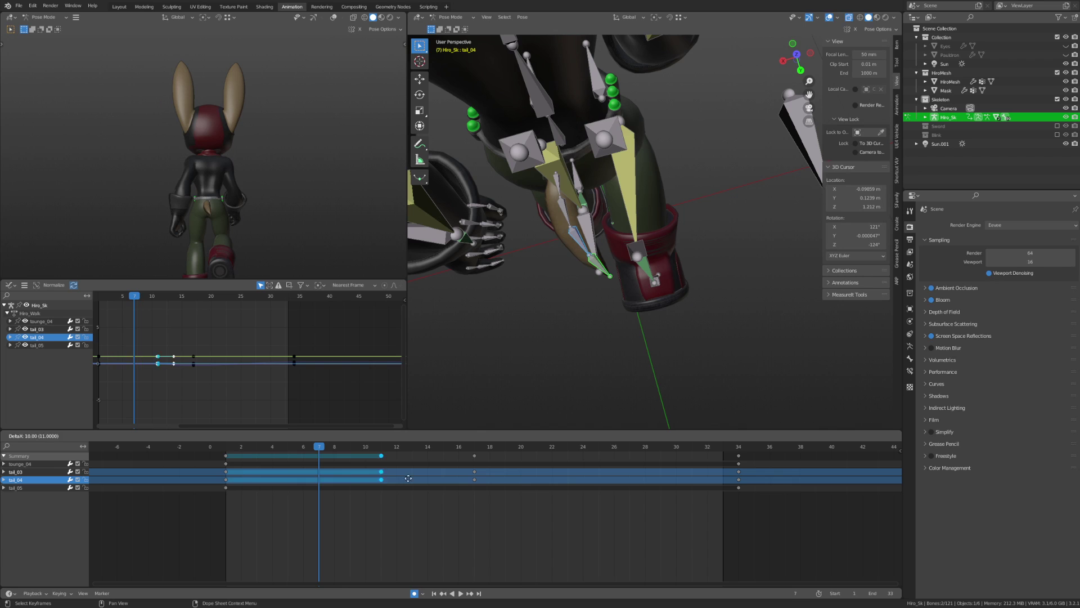
pyautogui.click(741, 467)
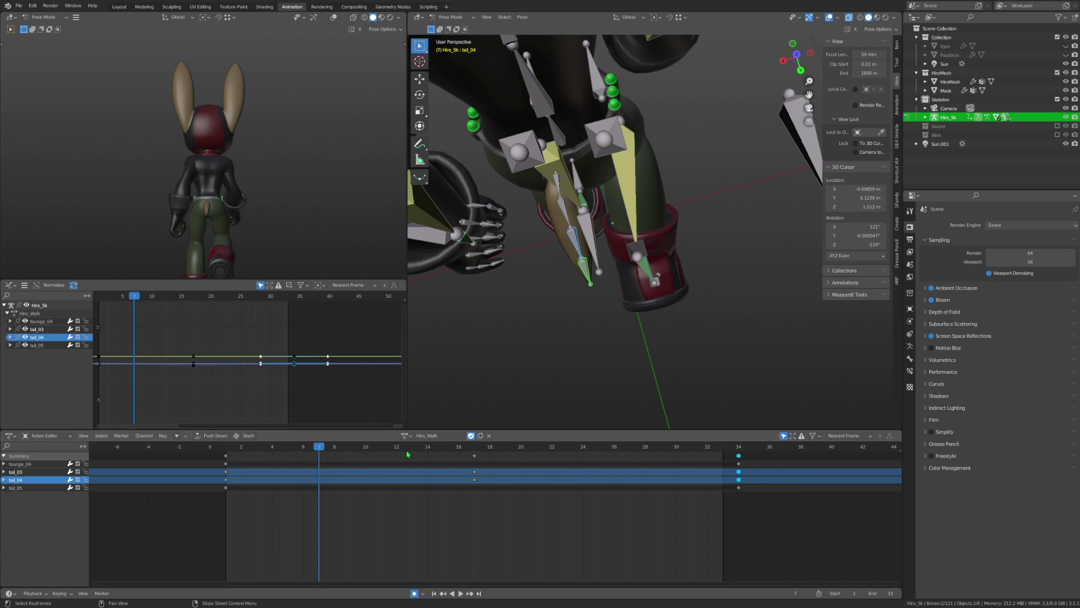
# Key the tail at frame 10, slide the new keys later, and play the walk.
pyautogui.moveTo(408, 454)
pyautogui.mouseDown()
pyautogui.moveTo(352, 460)
pyautogui.moveTo(365, 462)
pyautogui.mouseUp()
pyautogui.press('i')
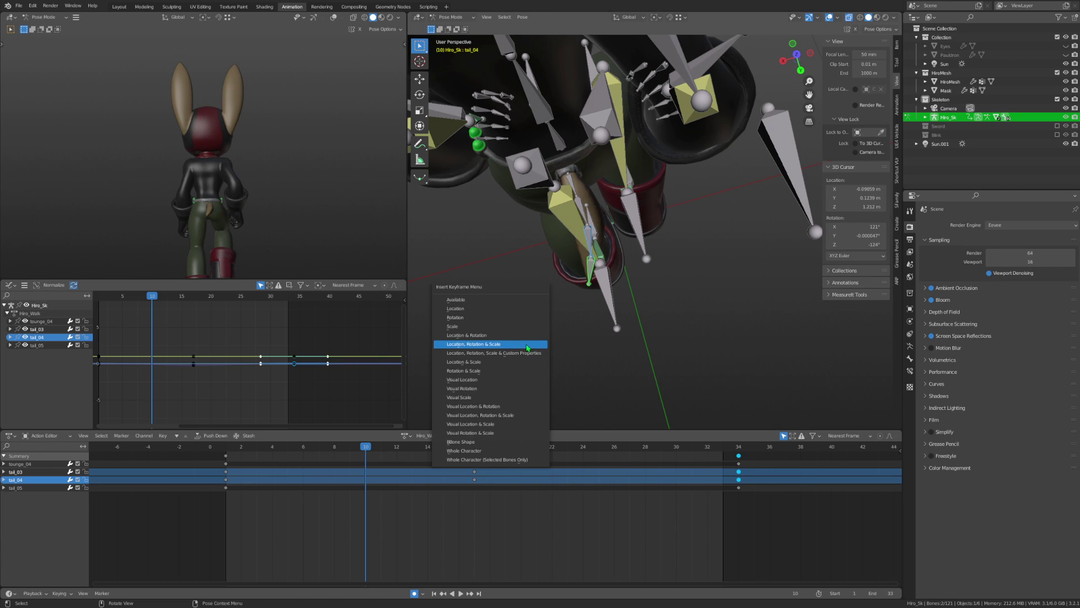
pyautogui.click(526, 346)
pyautogui.press('g')
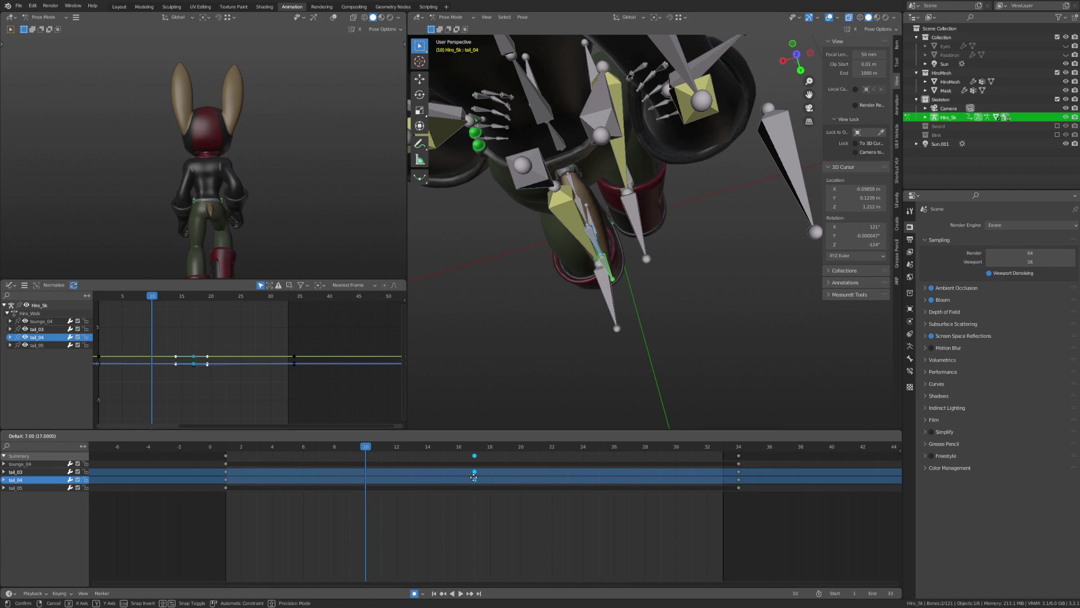
pyautogui.click(460, 593)
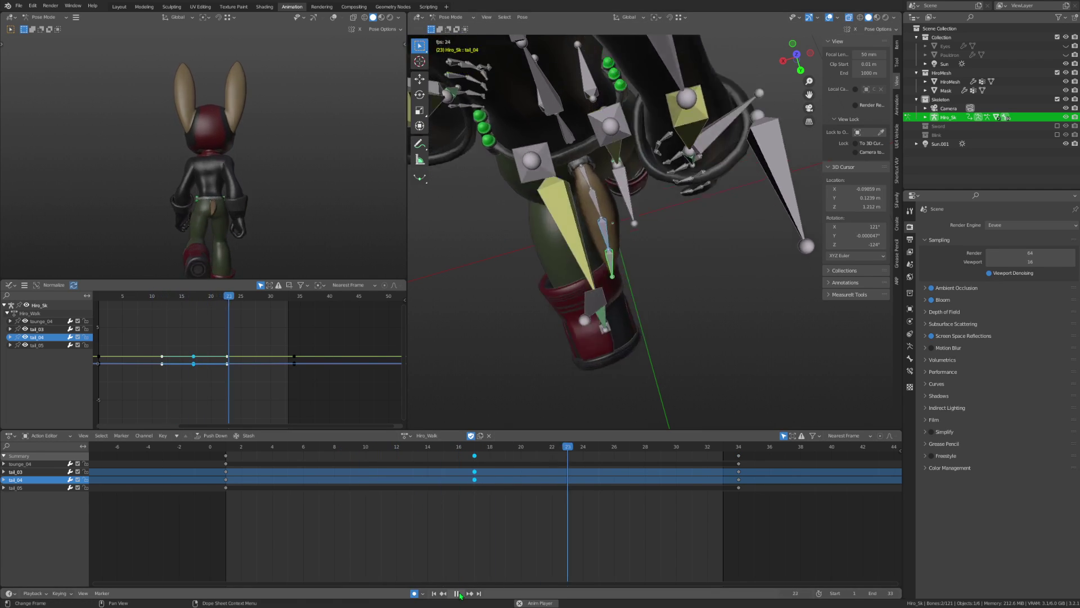
pyautogui.moveTo(551, 327)
pyautogui.mouseDown(button='middle')
pyautogui.moveTo(612, 208)
pyautogui.moveTo(636, 222)
pyautogui.mouseUp(button='middle')
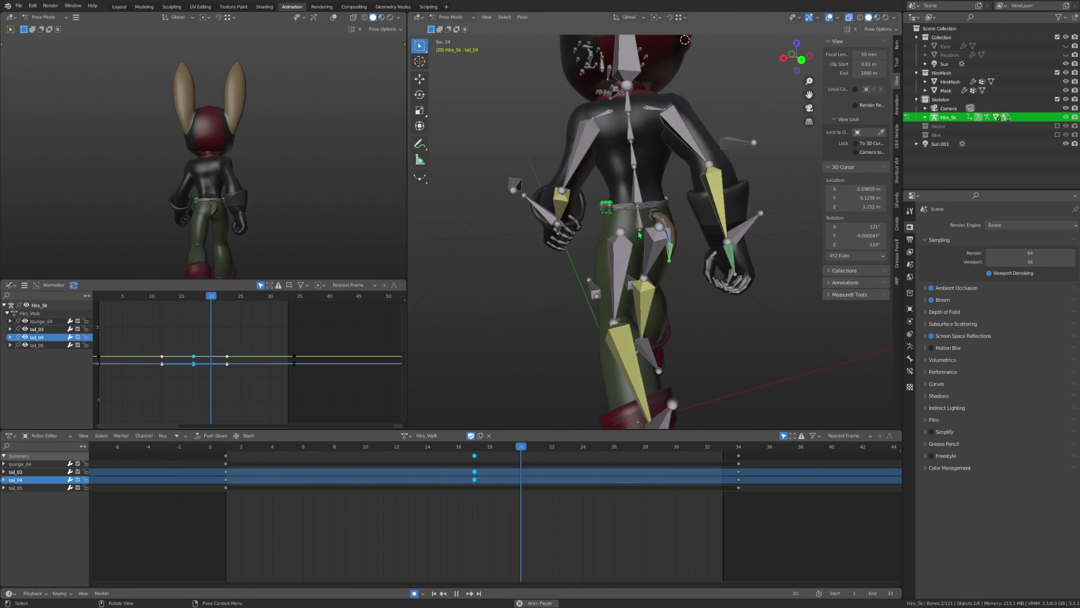
# Key pelvis rotations at frames 10 and 23, then play back the hip sway.
pyautogui.click(634, 221)
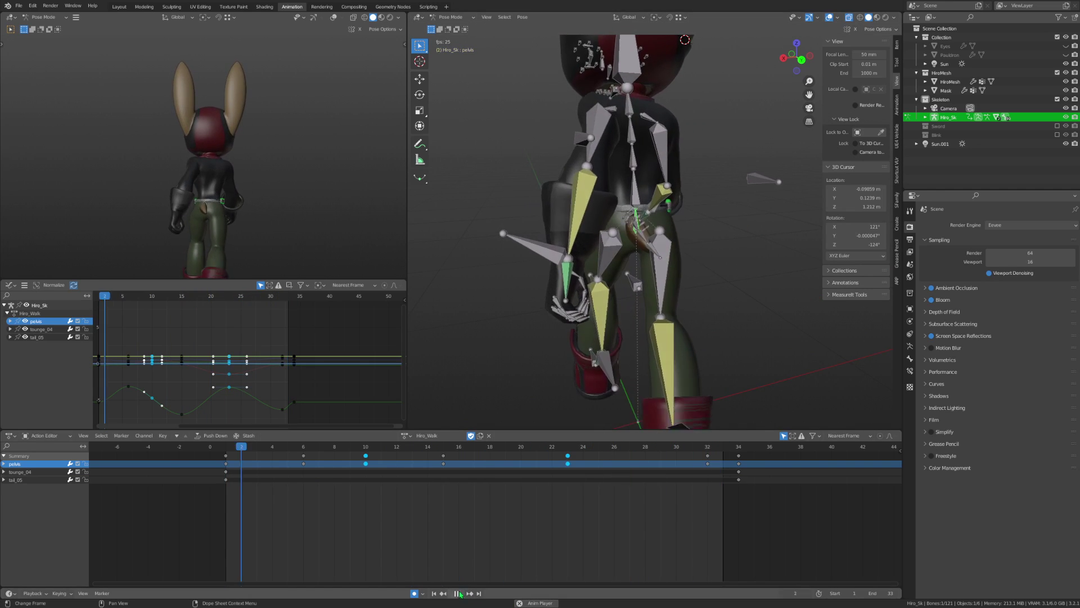
pyautogui.press('space')
pyautogui.click(374, 456)
pyautogui.moveTo(703, 253); pyautogui.dragTo(737, 276, button='middle')
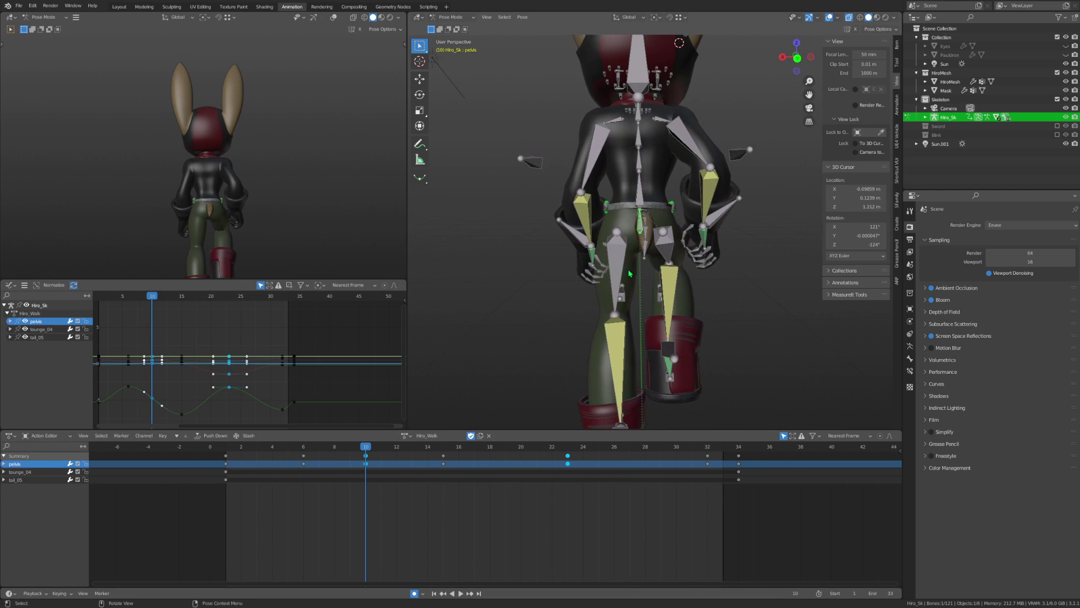
pyautogui.press('r')
pyautogui.click(738, 278)
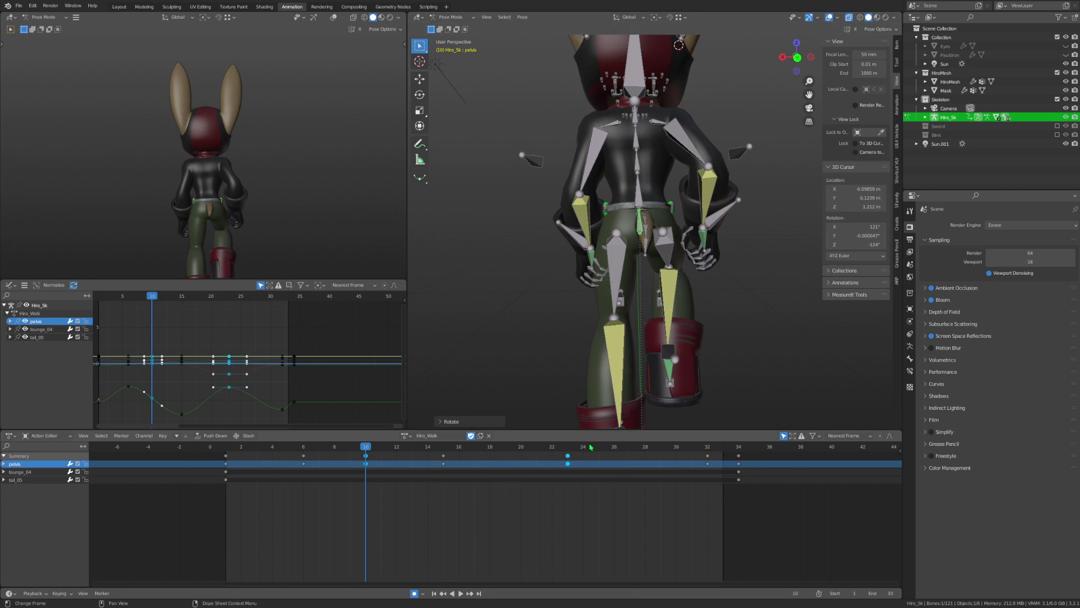
pyautogui.click(570, 448)
pyautogui.press('space')
pyautogui.press('r')
pyautogui.click(617, 505)
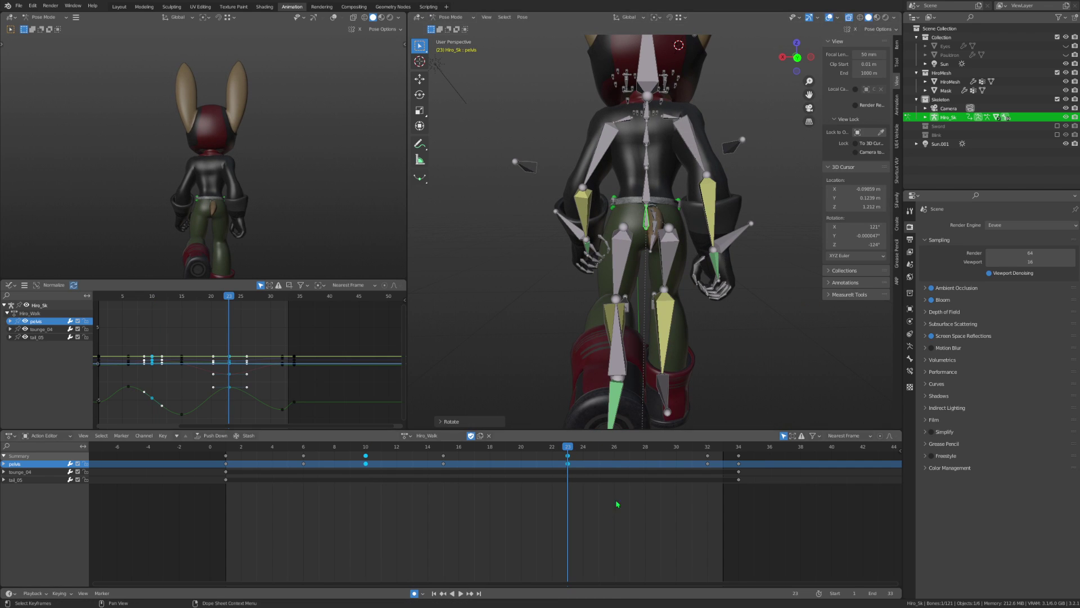
pyautogui.click(460, 593)
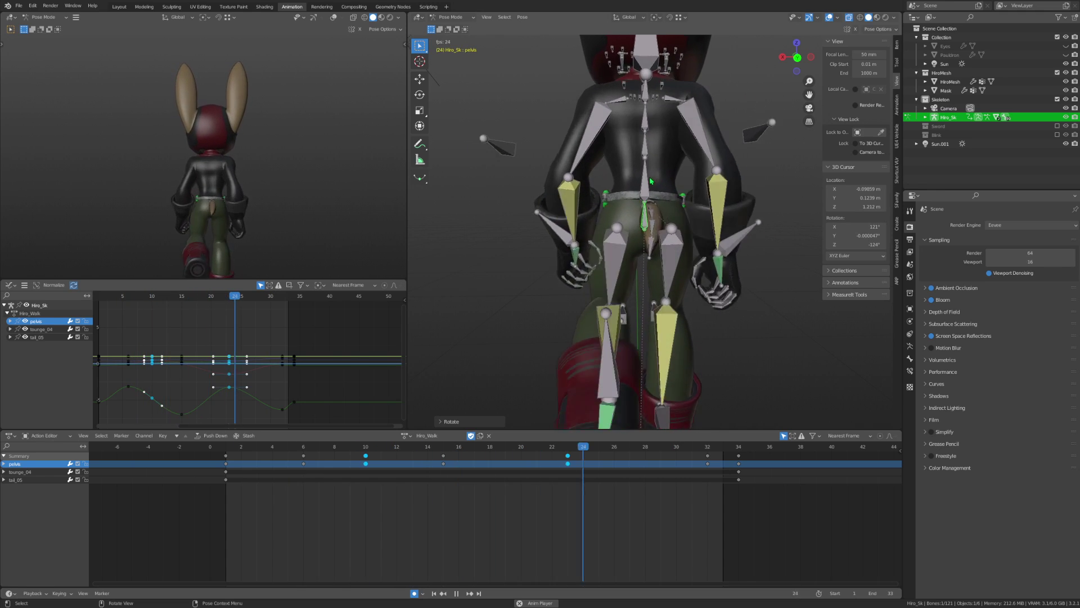
# Select spine_01, save the file, and key a spine_01 rotation at frame 9.
pyautogui.click(648, 225)
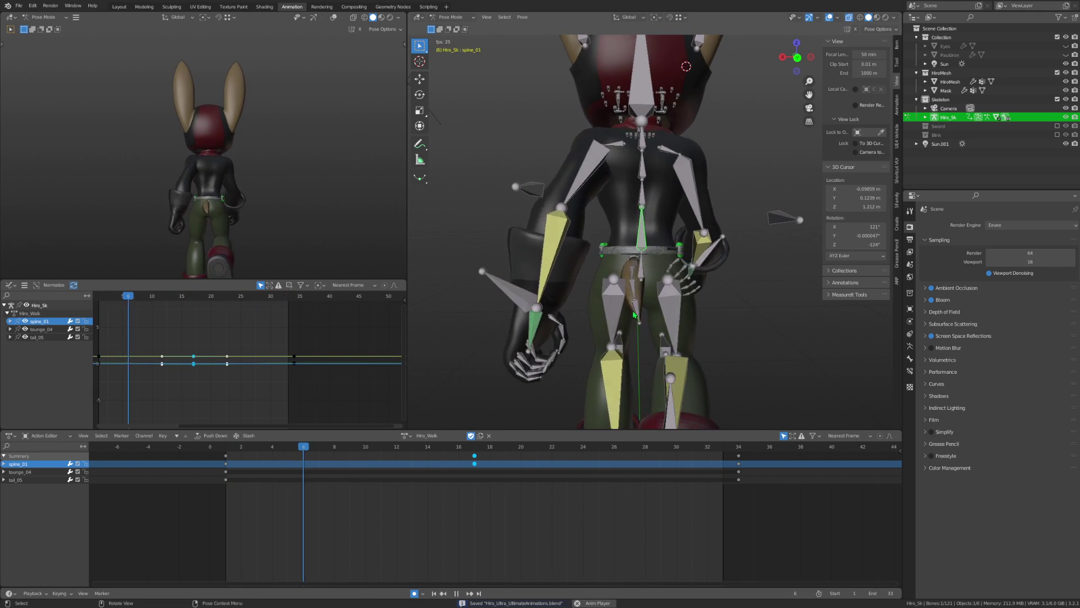
pyautogui.hotkey('ctrl', 's')
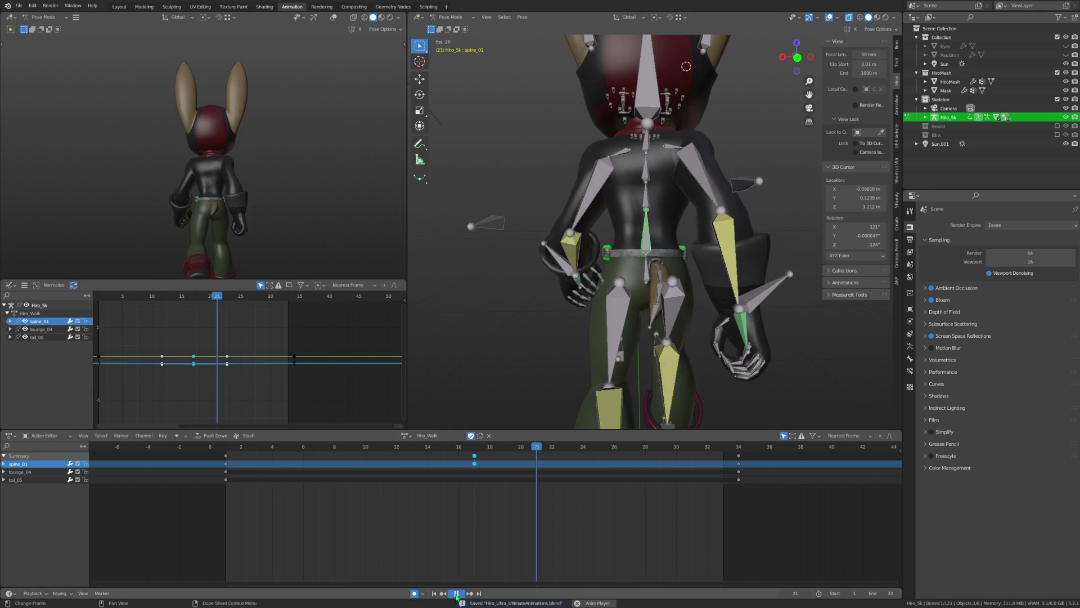
pyautogui.press('space')
pyautogui.press('r')
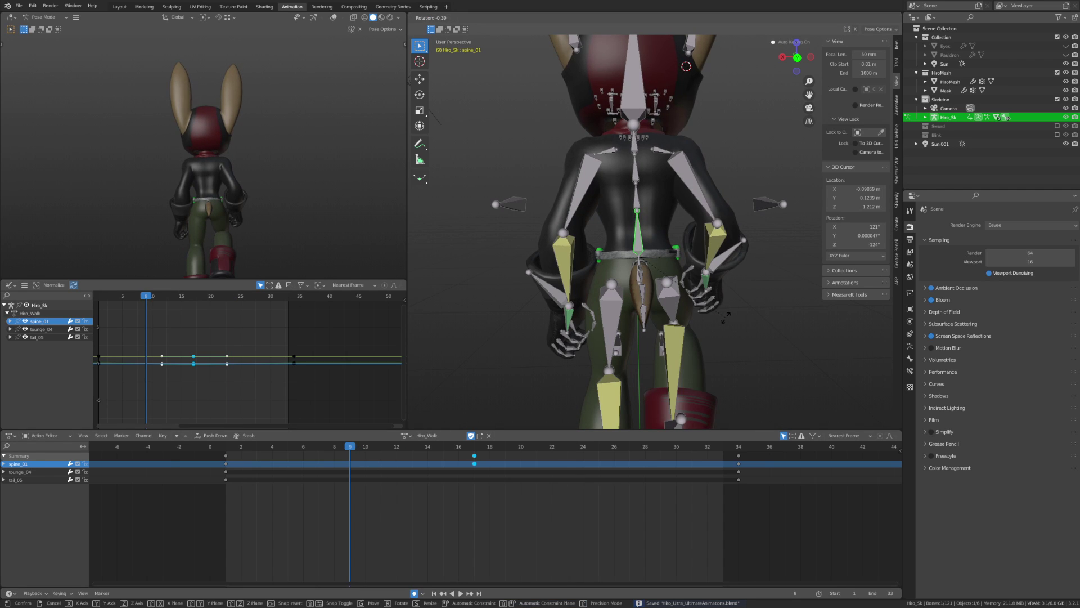
pyautogui.click(726, 317)
pyautogui.click(614, 450)
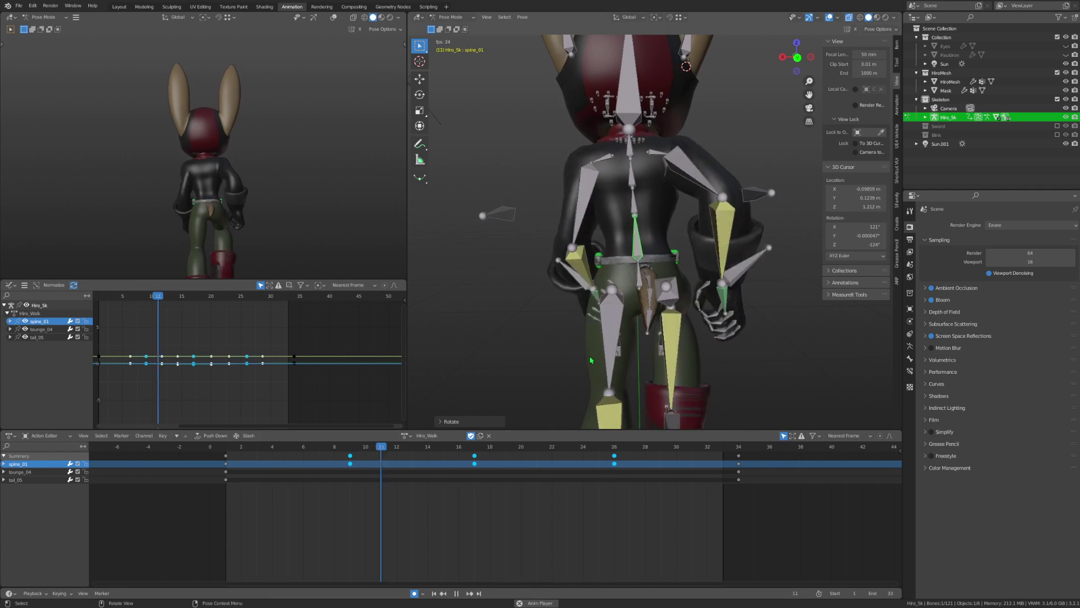
pyautogui.moveTo(605, 350)
pyautogui.mouseDown(button='middle')
pyautogui.moveTo(596, 344)
pyautogui.moveTo(617, 309)
pyautogui.moveTo(628, 128)
pyautogui.moveTo(693, 240)
pyautogui.moveTo(655, 295)
pyautogui.mouseUp(button='middle')
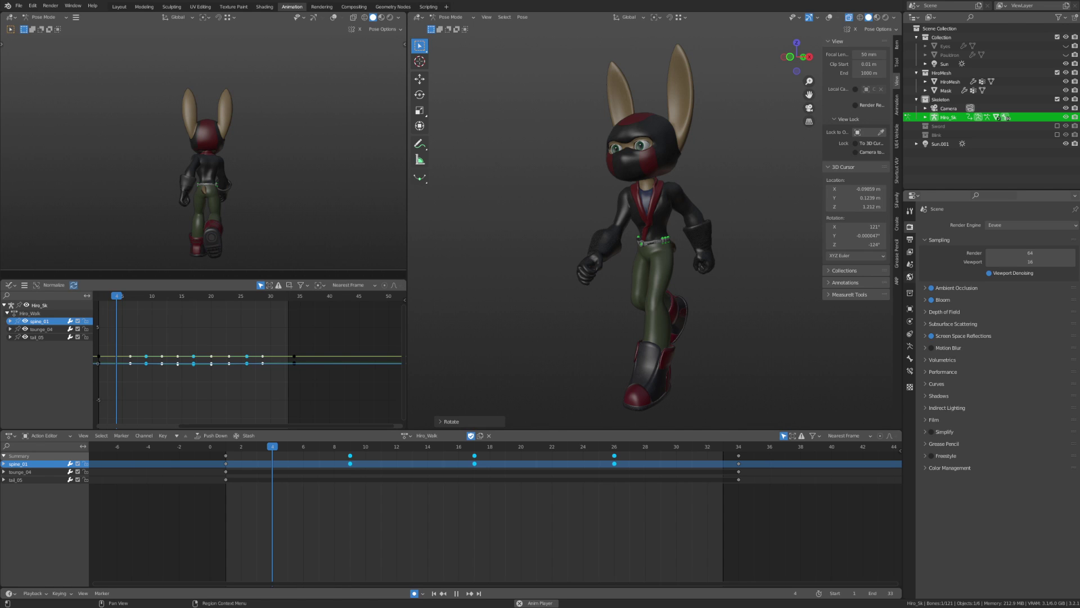
# Change the Output properties Frame Rate from 24 to 30 fps.
pyautogui.click(910, 277)
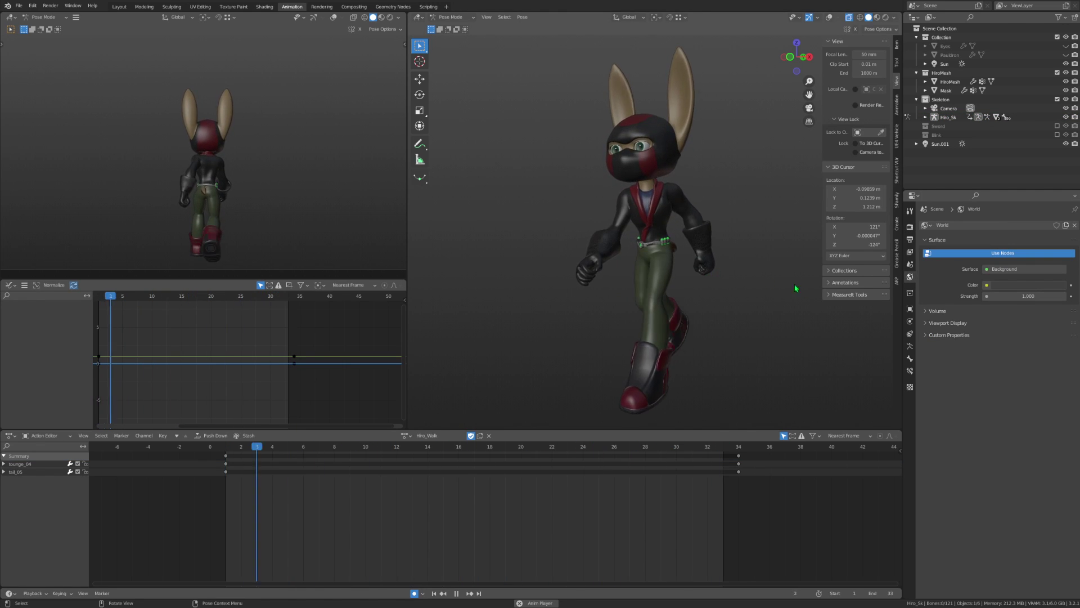
pyautogui.click(910, 265)
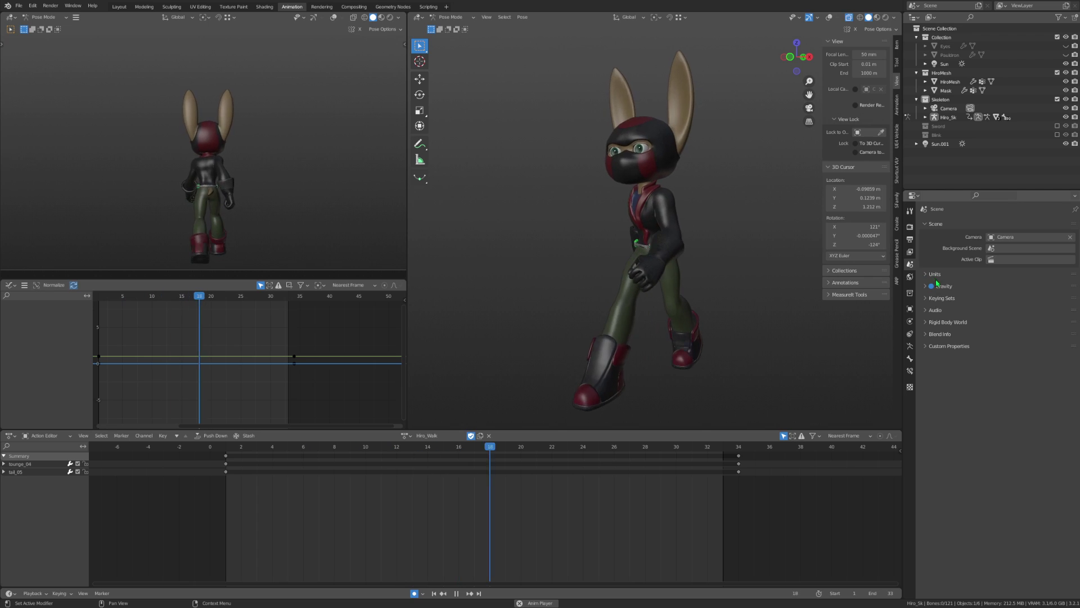
pyautogui.click(910, 251)
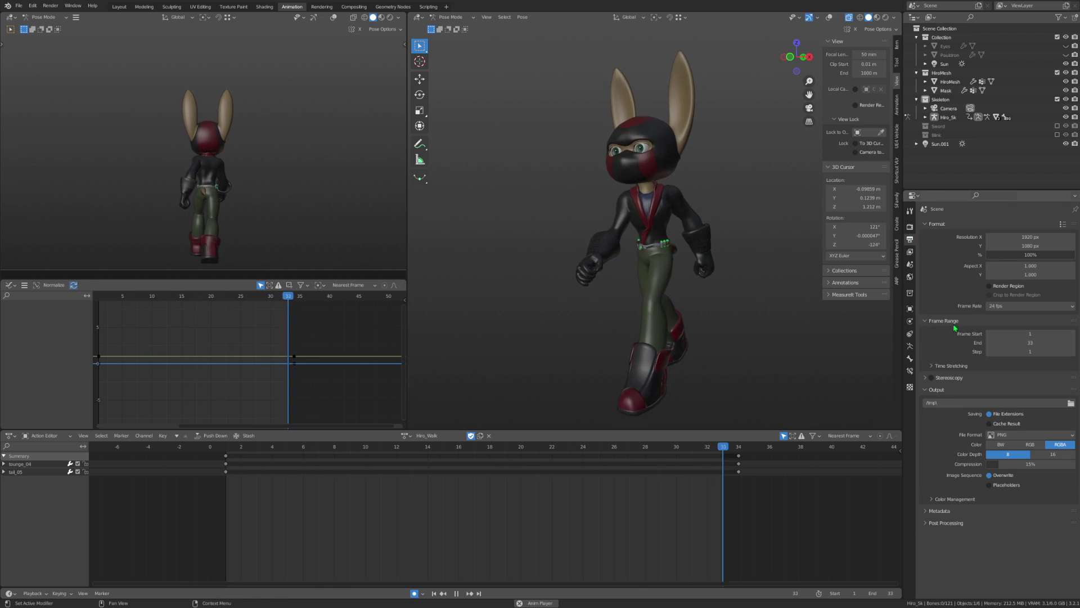
pyautogui.click(999, 308)
pyautogui.click(1007, 349)
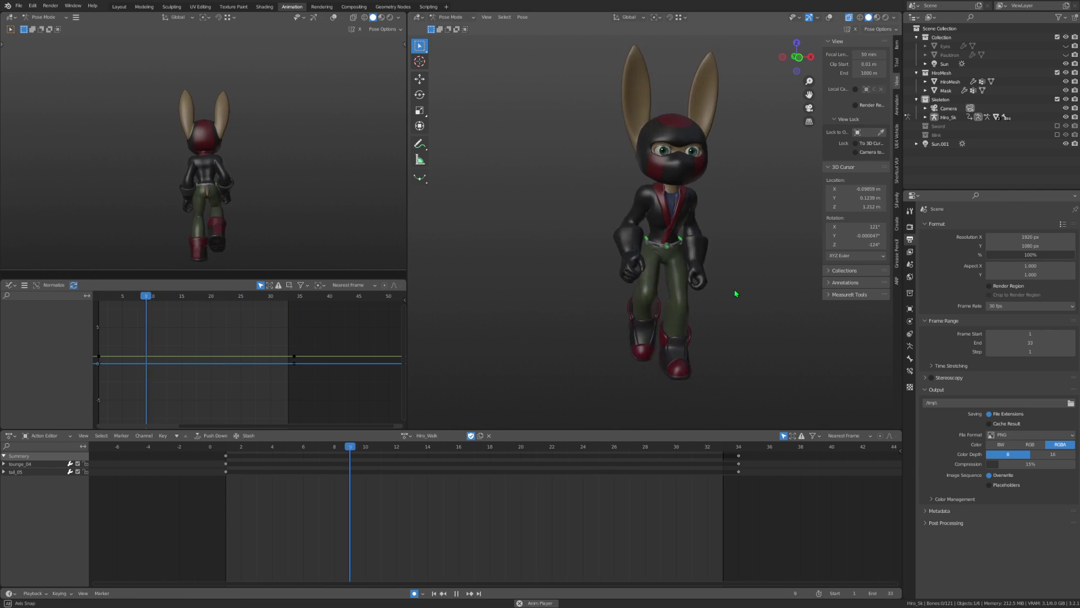
# Save the file with the new 30 fps frame rate.
pyautogui.moveTo(735, 300)
pyautogui.mouseDown(button='middle')
pyautogui.moveTo(664, 268)
pyautogui.moveTo(704, 292)
pyautogui.mouseUp(button='middle')
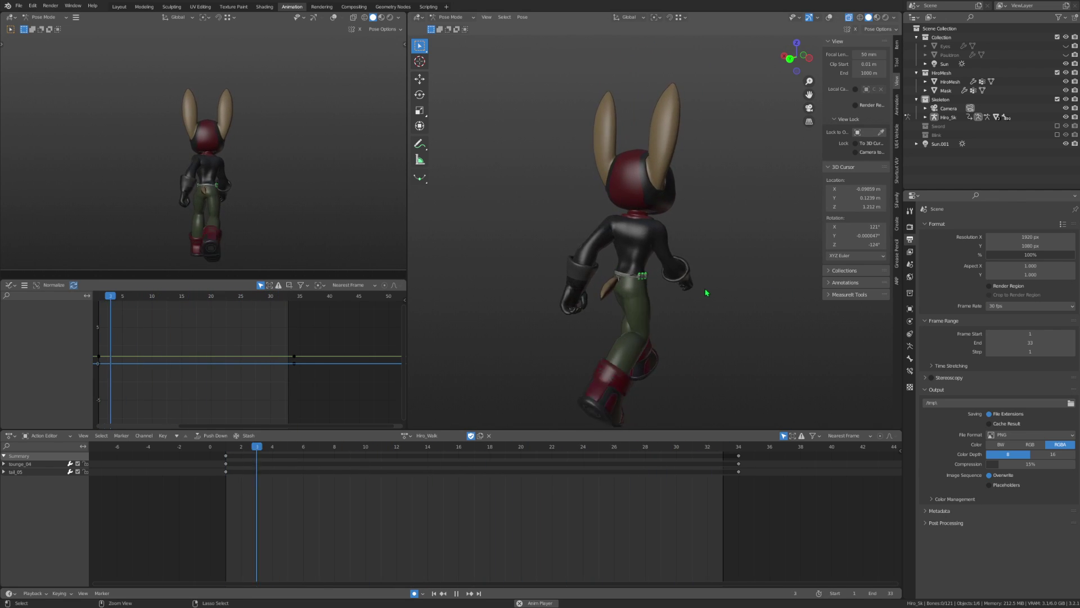
pyautogui.hotkey('ctrl', 's')
pyautogui.scroll(3, 624, 263)
pyautogui.scroll(-2, 627, 259)
# Show bones and overlays again, select all rig bones, and extend the scene end frame to 39.
pyautogui.hotkey('shift', 'alt', 'z')
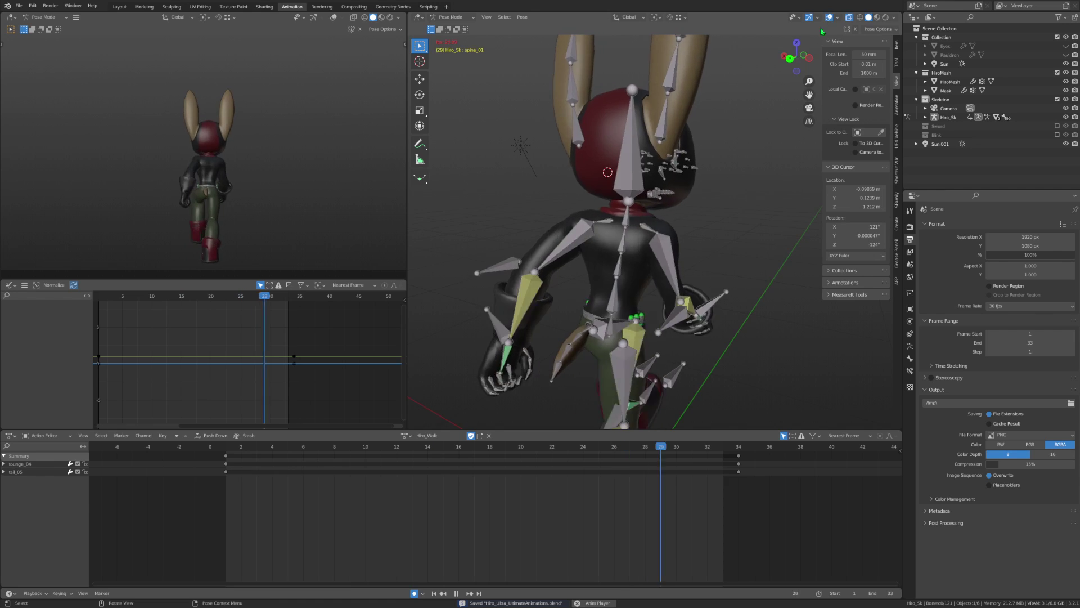
pyautogui.moveTo(630, 255); pyautogui.dragTo(613, 290, button='middle')
pyautogui.press('a')
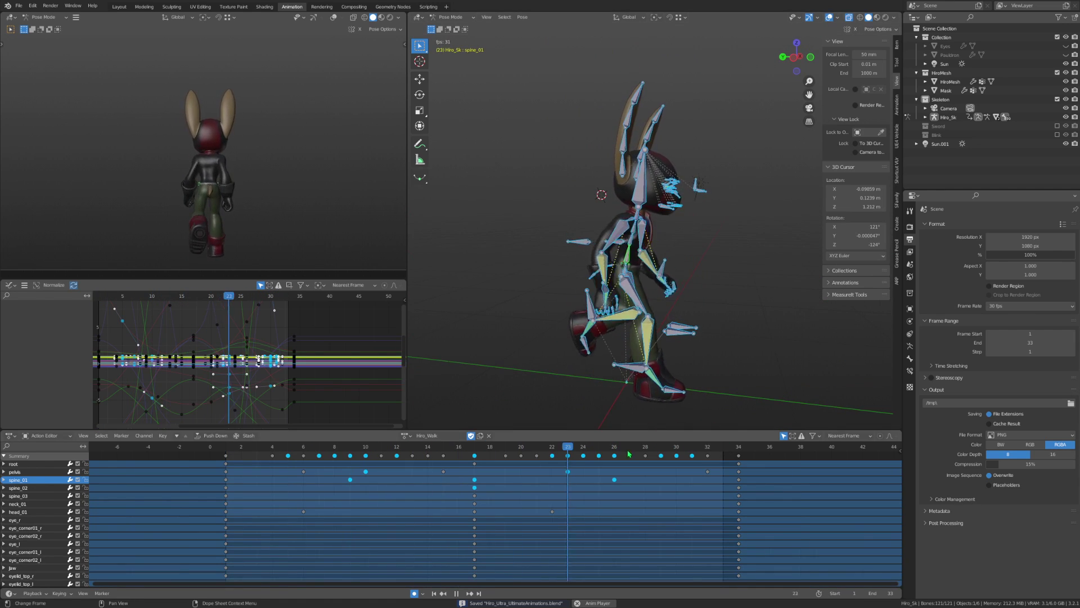
pyautogui.scroll(-3, 698, 524)
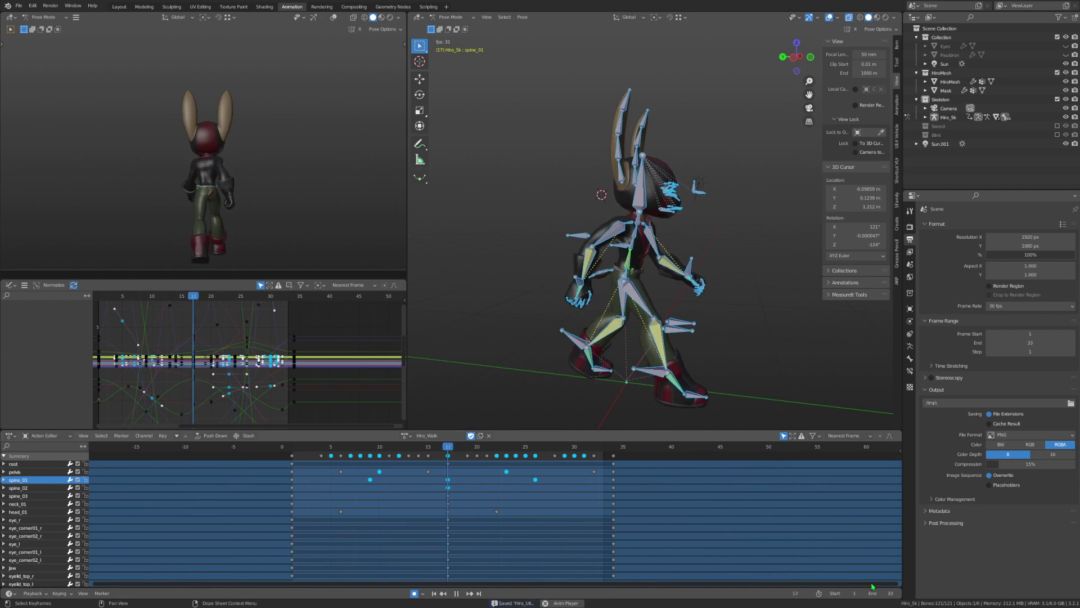
pyautogui.moveTo(891, 593); pyautogui.dragTo(897, 597)
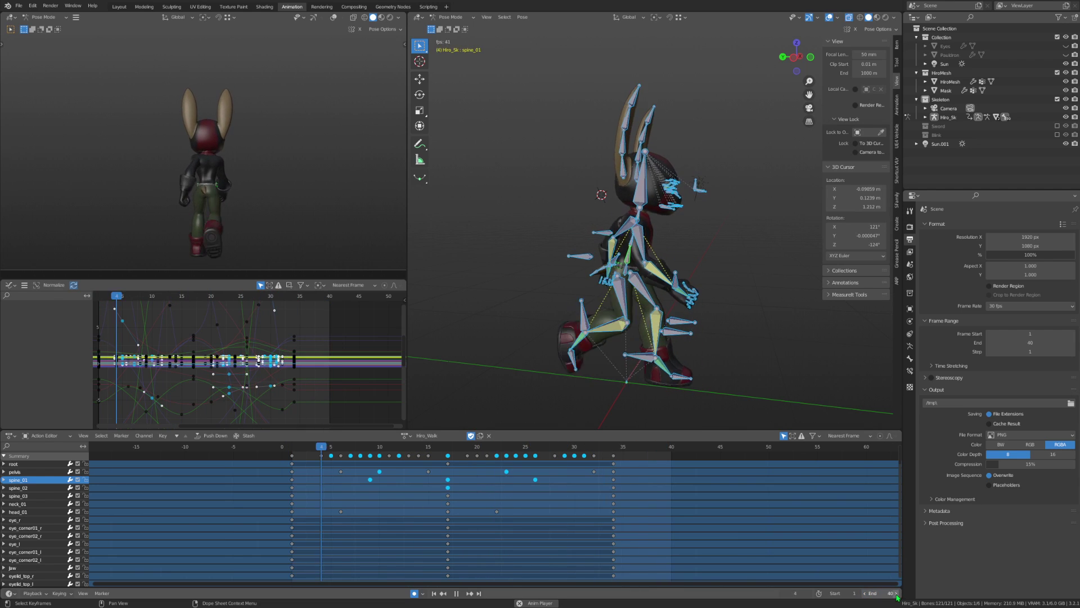
# Shift keys from frame 18 onward three frames later and from frame 22 two frames later.
pyautogui.click(473, 474)
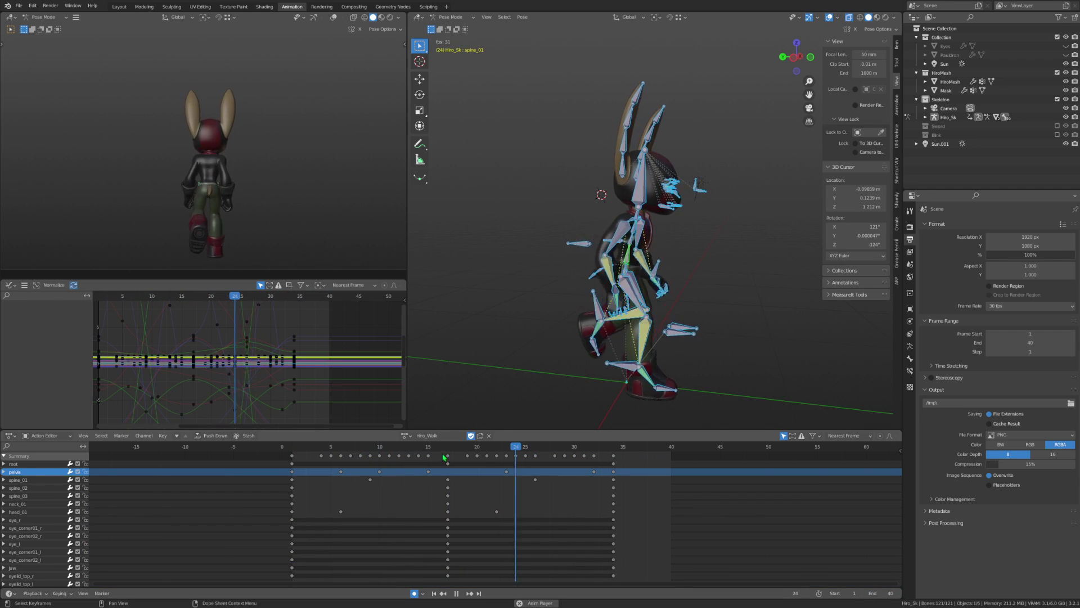
pyautogui.moveTo(460, 488)
pyautogui.mouseDown()
pyautogui.moveTo(704, 585)
pyautogui.moveTo(491, 495)
pyautogui.mouseUp()
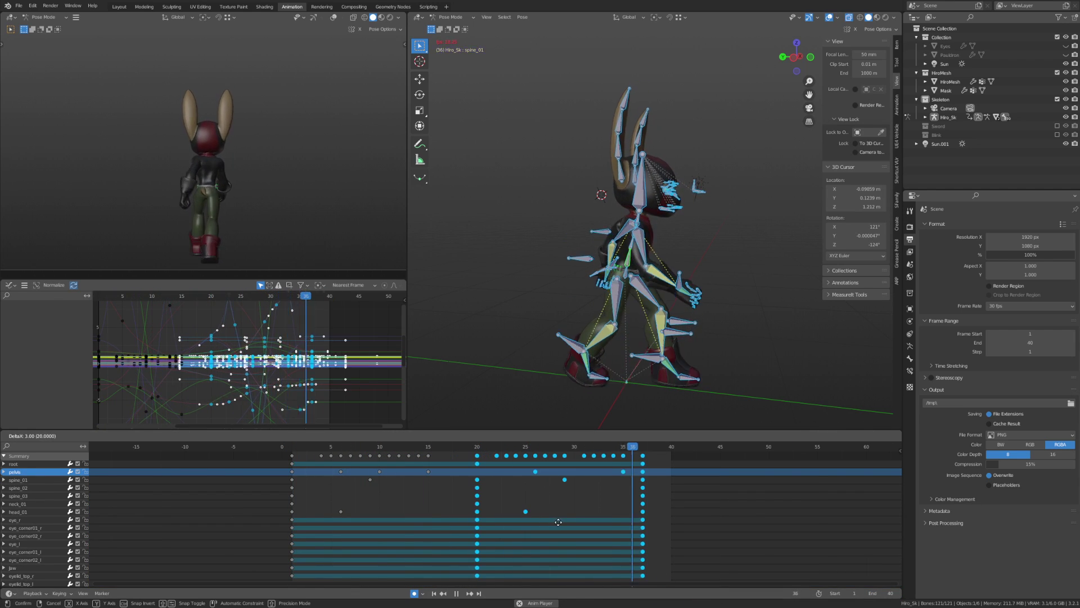
pyautogui.moveTo(484, 450); pyautogui.dragTo(653, 582)
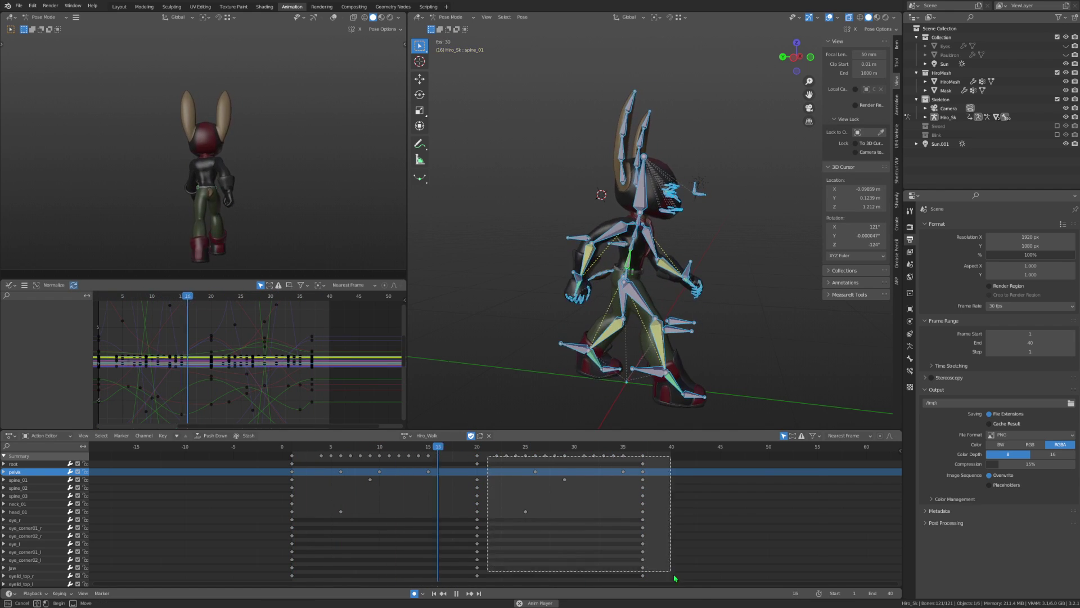
pyautogui.moveTo(624, 527); pyautogui.dragTo(653, 527)
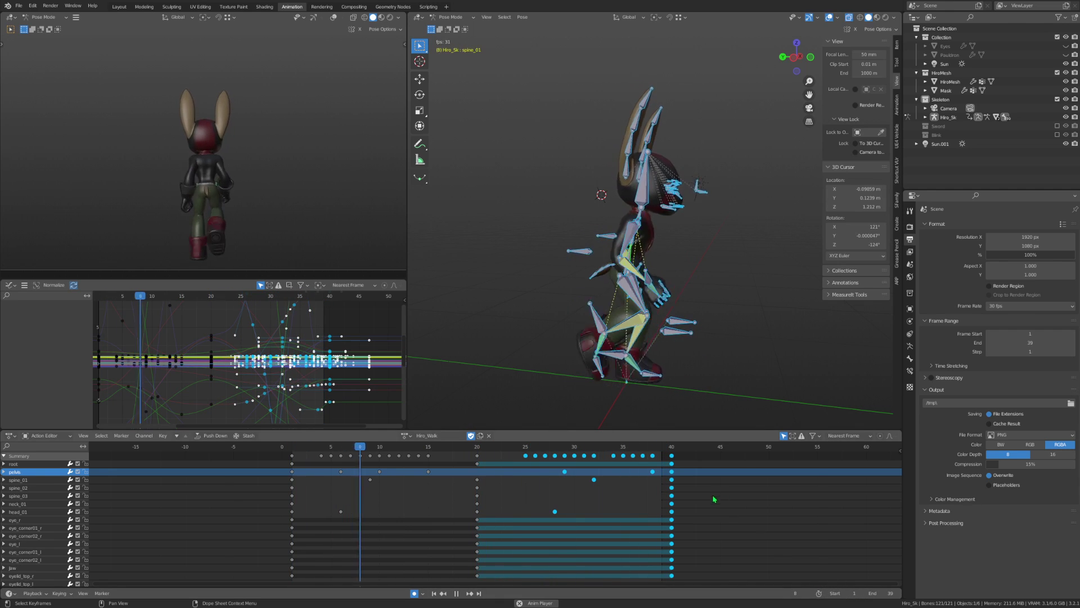
pyautogui.scroll(1, 498, 475)
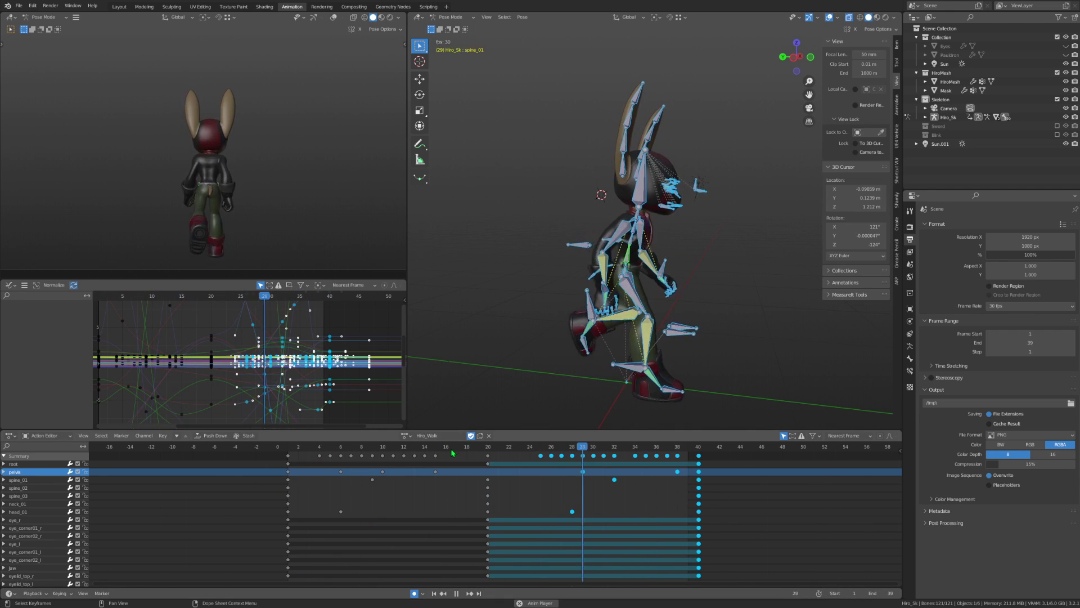
# Move keys at frames 25–38 two frames earlier and keys at frames 4–15 one frame later.
pyautogui.click(534, 462)
pyautogui.moveTo(527, 455); pyautogui.dragTo(689, 587)
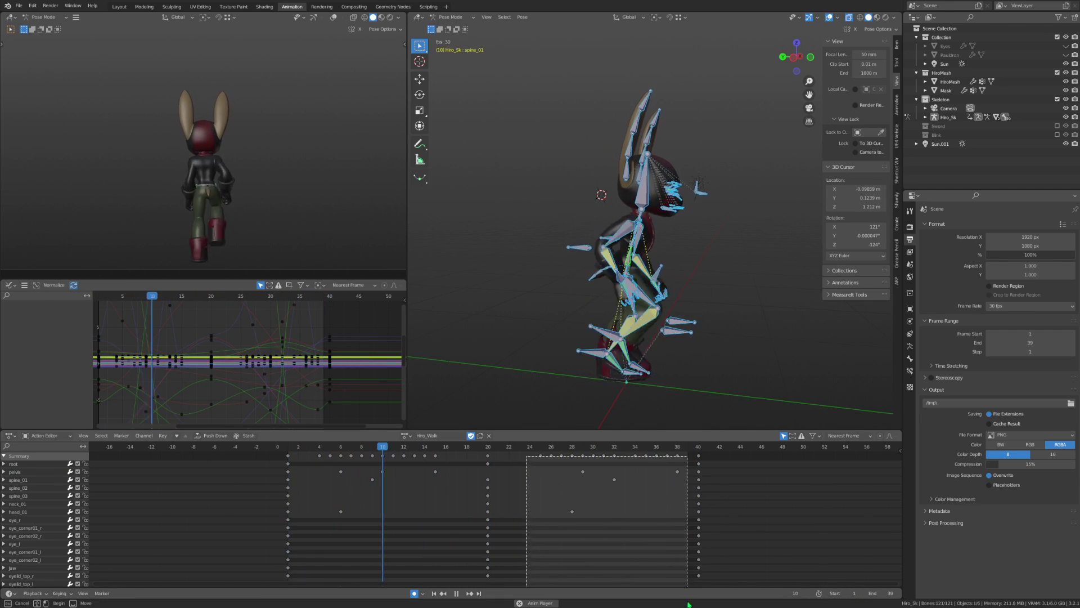
pyautogui.press('g')
pyautogui.moveTo(665, 528); pyautogui.dragTo(651, 538)
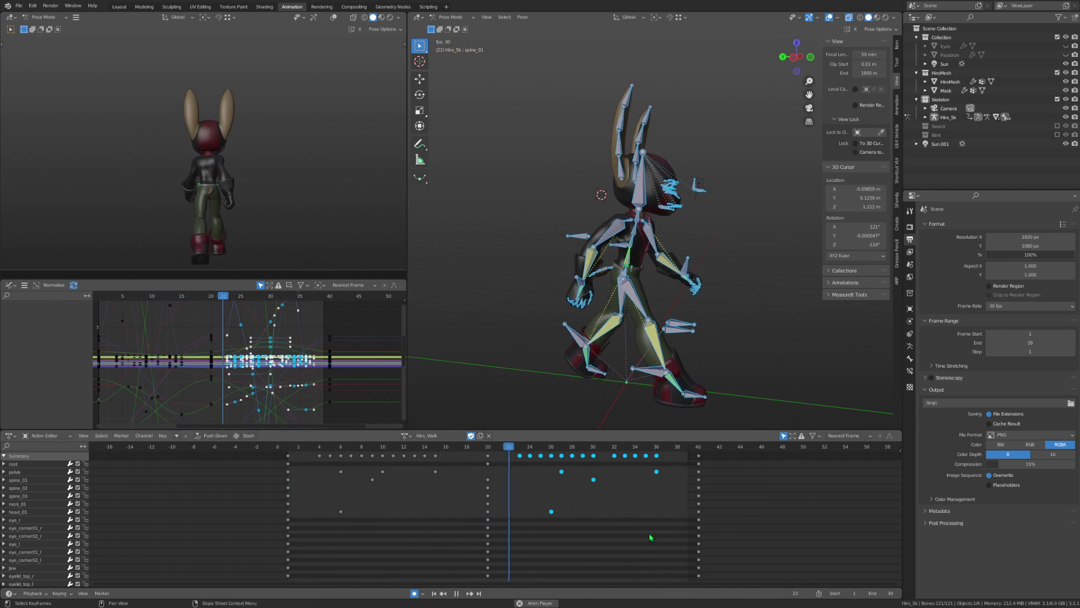
pyautogui.moveTo(309, 460); pyautogui.dragTo(442, 585)
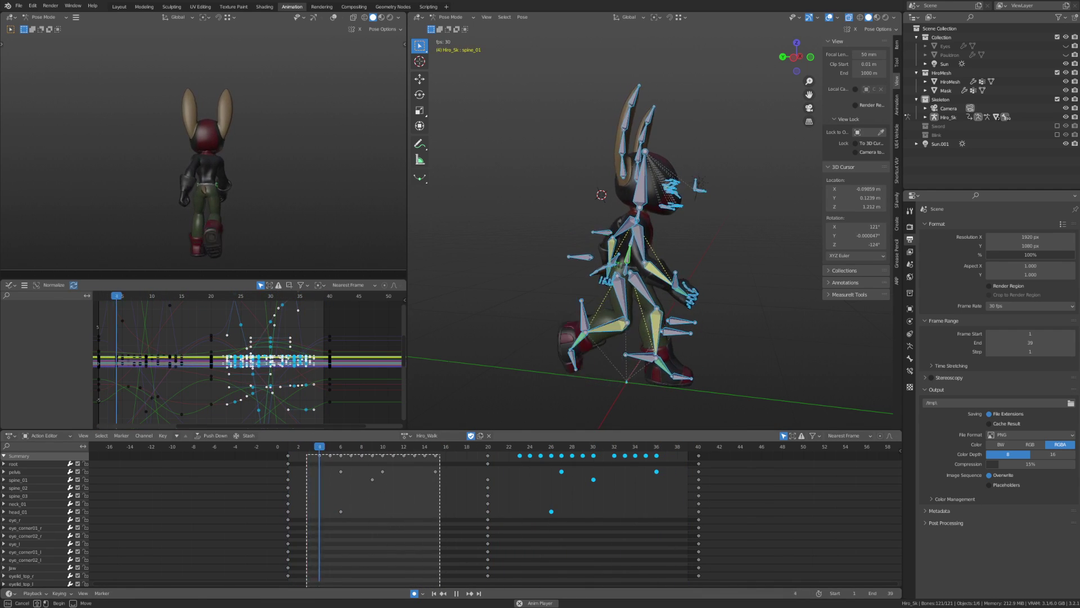
pyautogui.press('g')
pyautogui.click(433, 530)
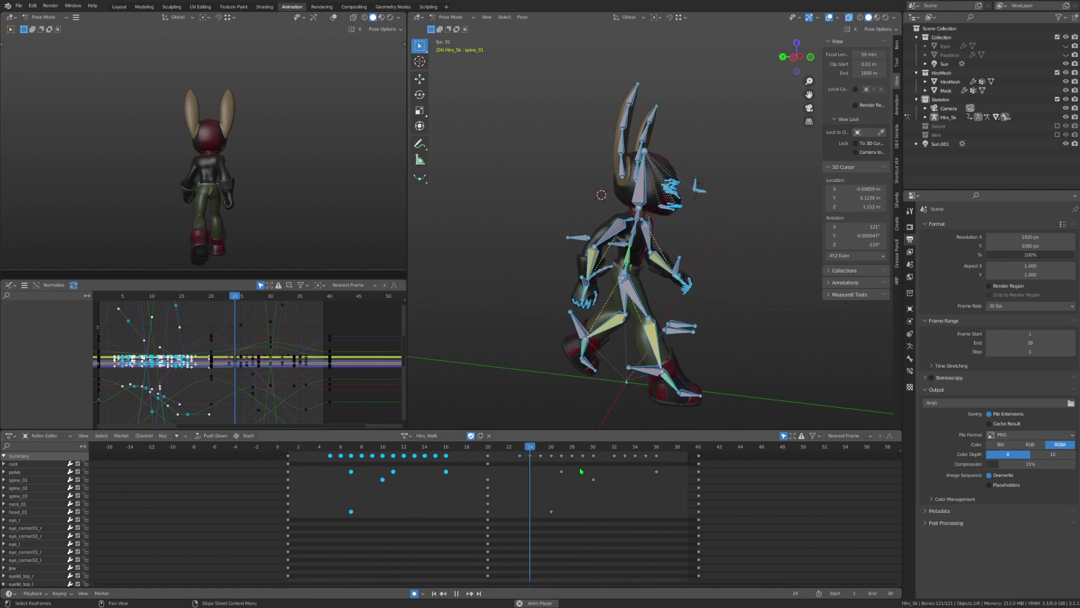
# Select key groups around frames 32–36, 13–16, 5–8 and 23–27, then play the walk back.
pyautogui.scroll(1, 534, 544)
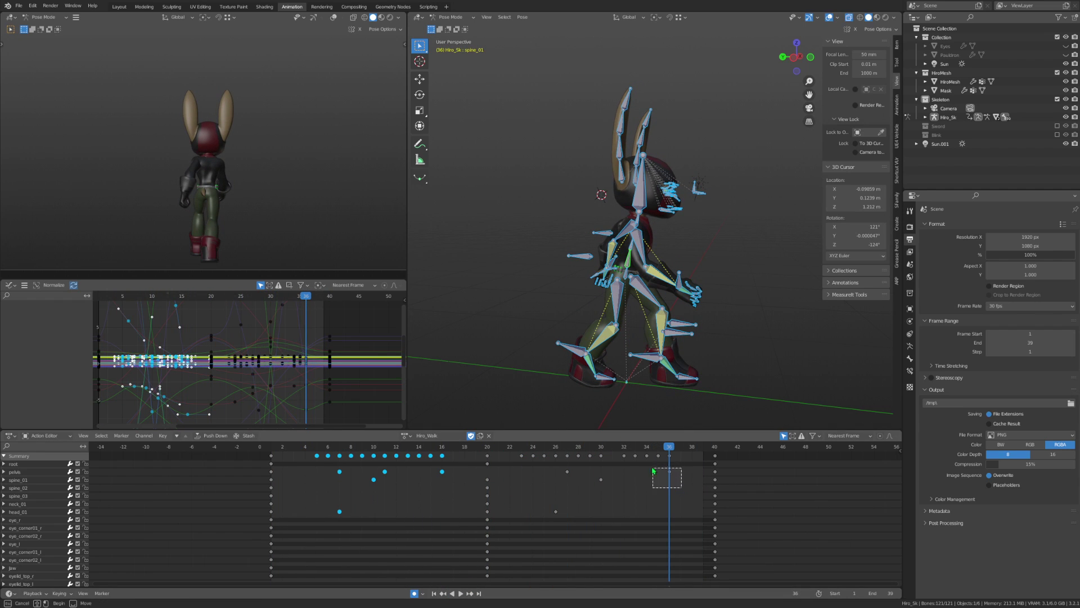
pyautogui.moveTo(653, 470); pyautogui.dragTo(622, 452)
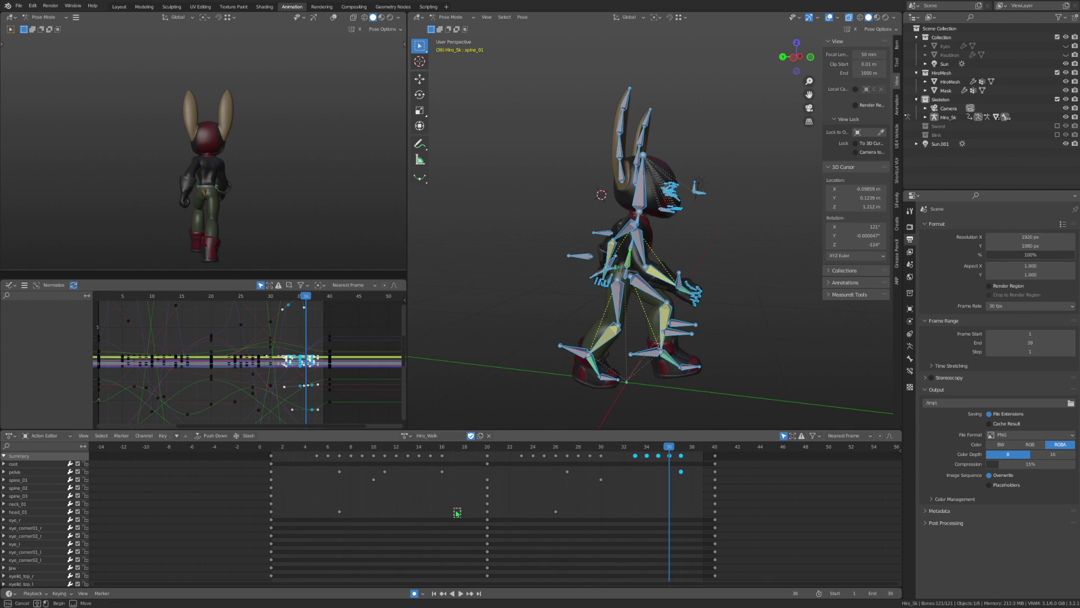
pyautogui.moveTo(403, 462); pyautogui.dragTo(404, 463)
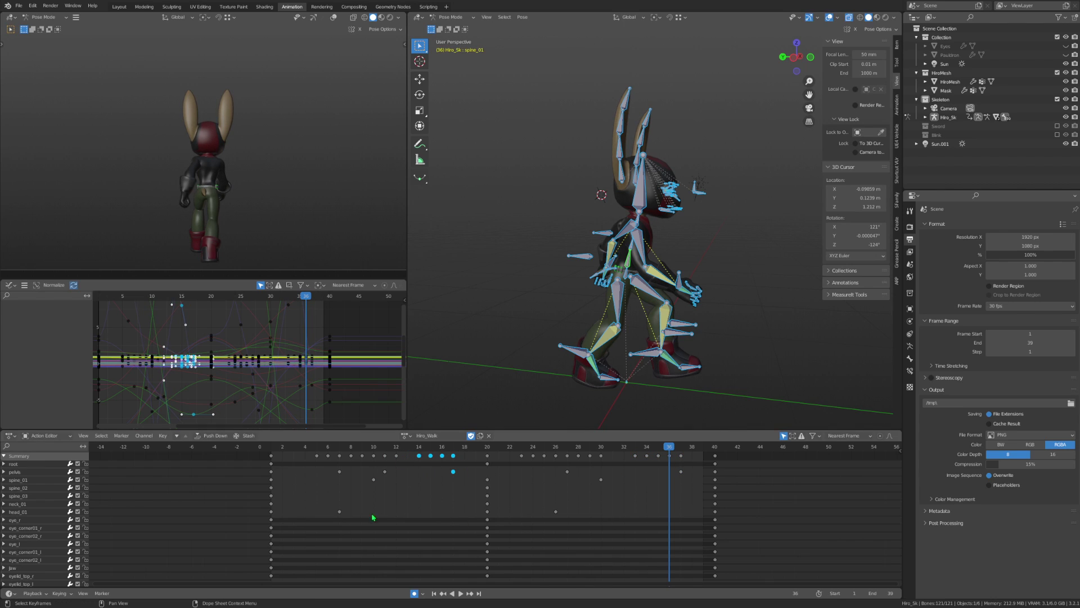
pyautogui.moveTo(296, 452); pyautogui.dragTo(296, 452)
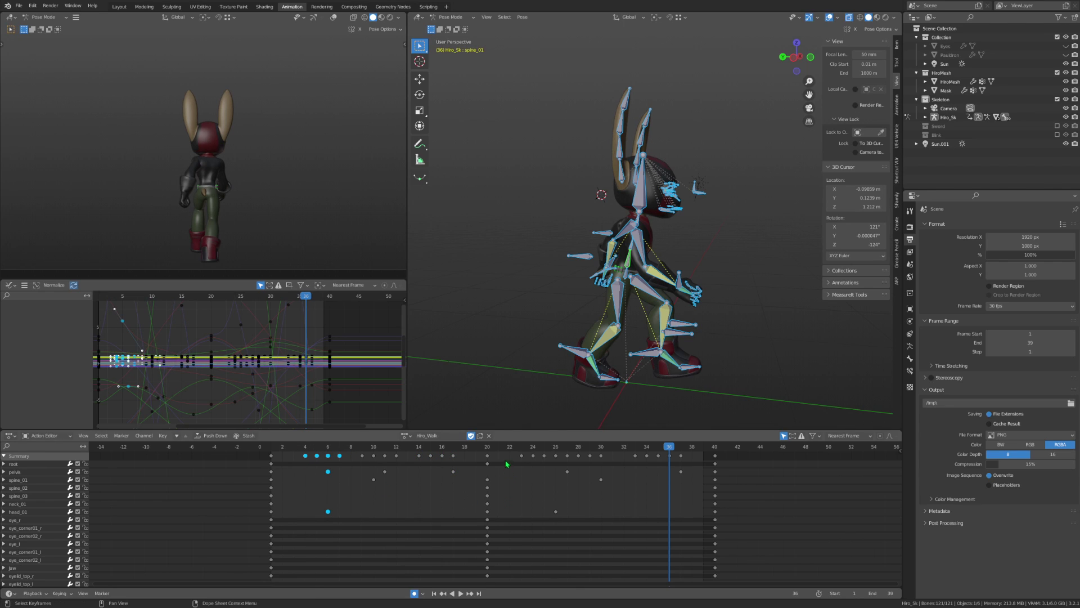
pyautogui.moveTo(545, 491); pyautogui.dragTo(577, 546)
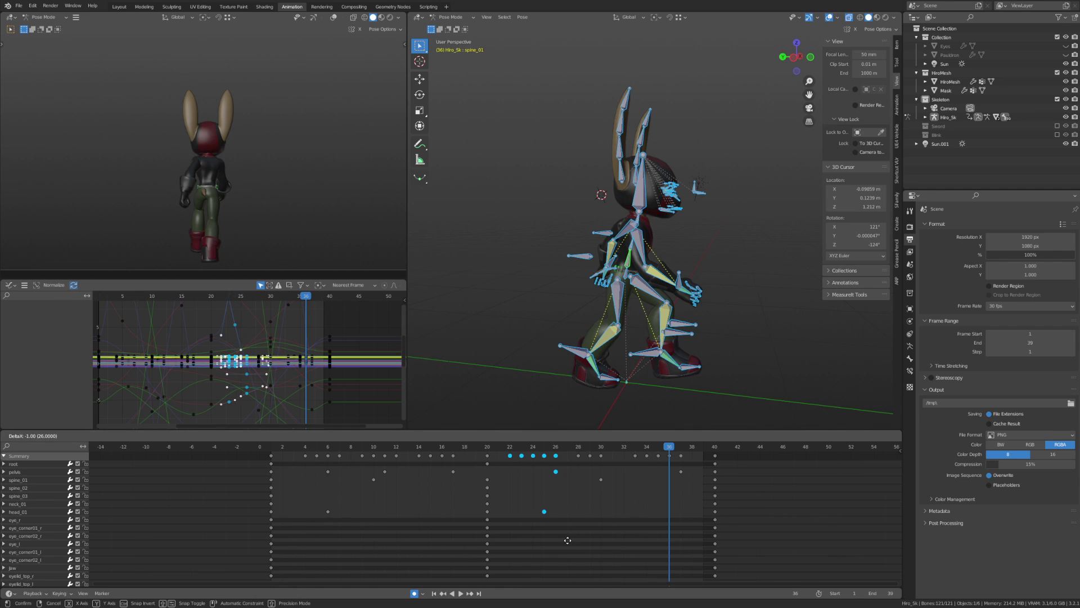
pyautogui.click(460, 595)
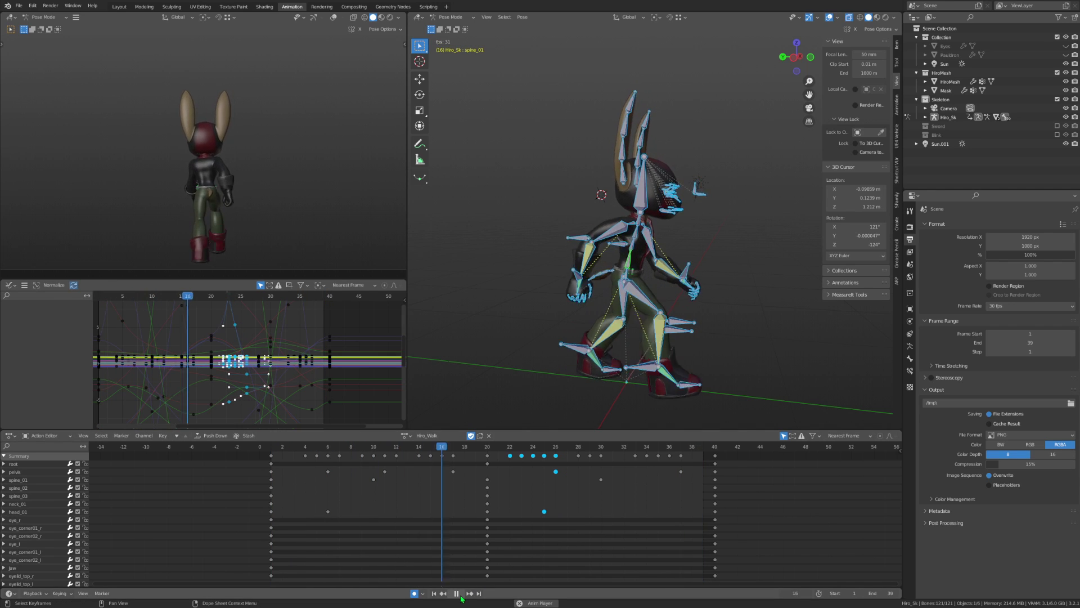
pyautogui.moveTo(618, 420)
pyautogui.mouseDown(button='middle')
pyautogui.moveTo(603, 303)
pyautogui.moveTo(697, 281)
pyautogui.mouseUp(button='middle')
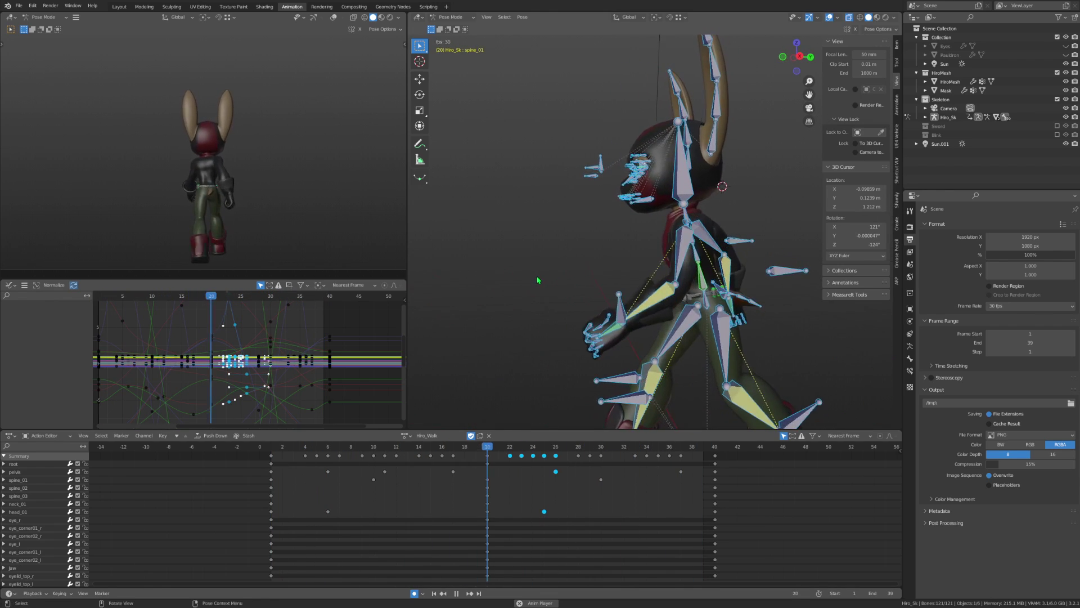
# In front orthographic view, key opposite head_01 tilts starting at frame 6.
pyautogui.click(681, 160)
pyautogui.press('KP_1')
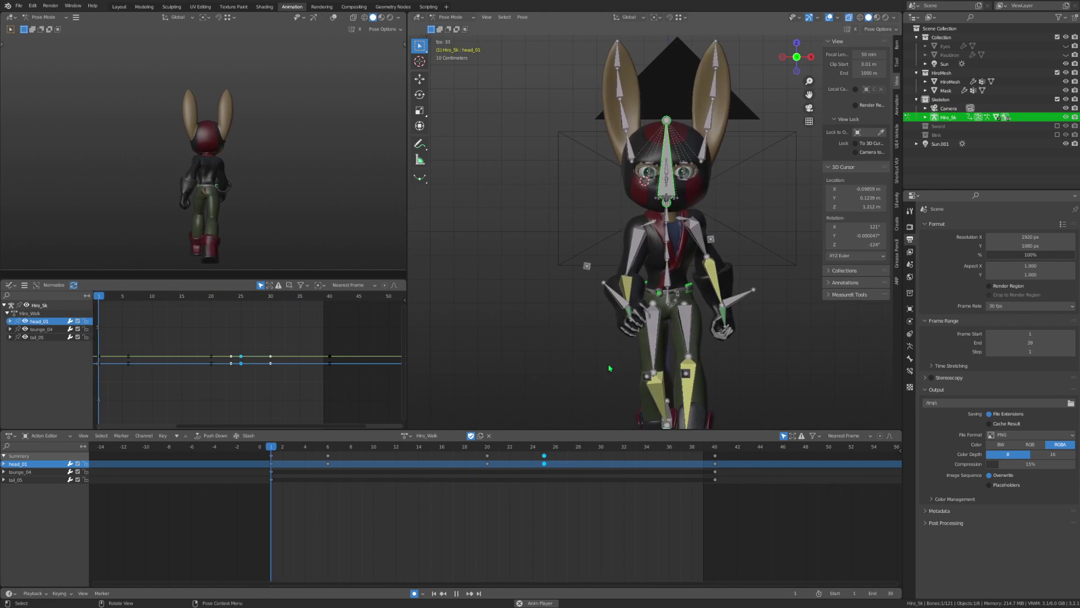
pyautogui.click(452, 593)
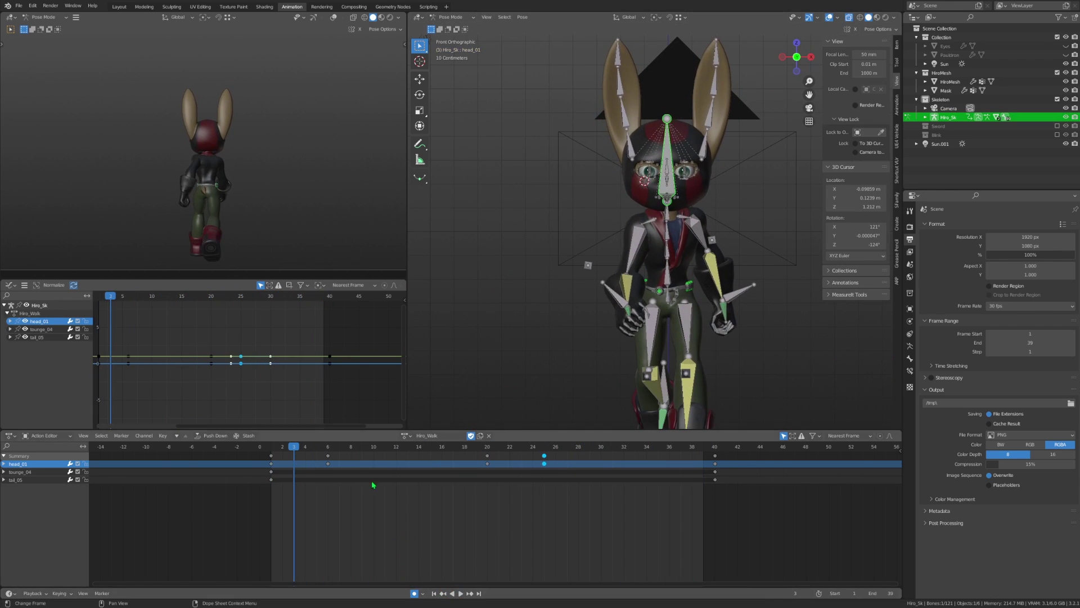
pyautogui.click(333, 451)
pyautogui.press('r')
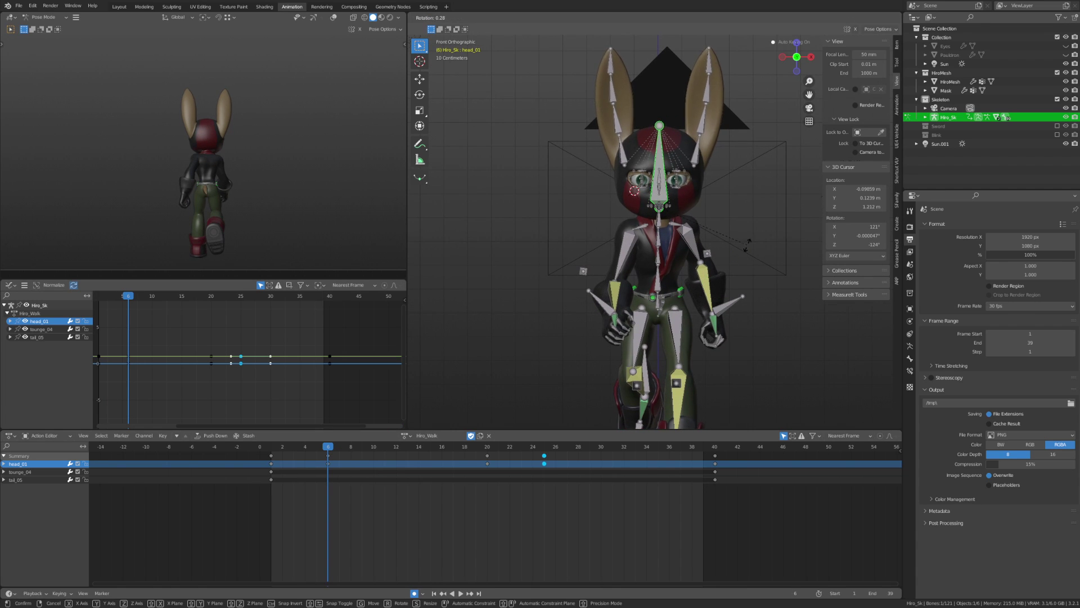
pyautogui.click(747, 247)
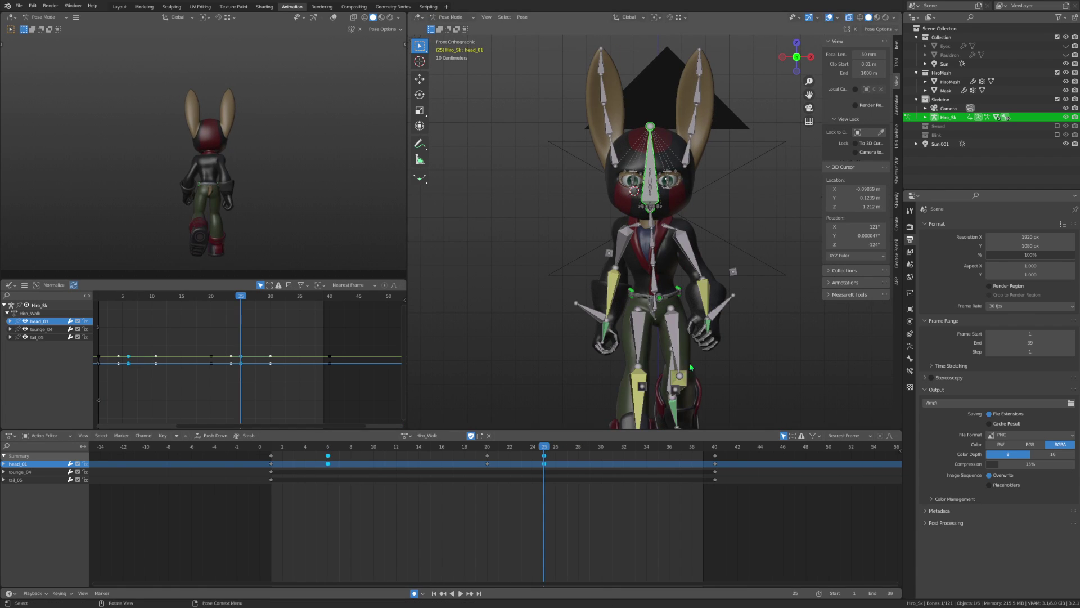
pyautogui.press('r')
pyautogui.click(760, 314)
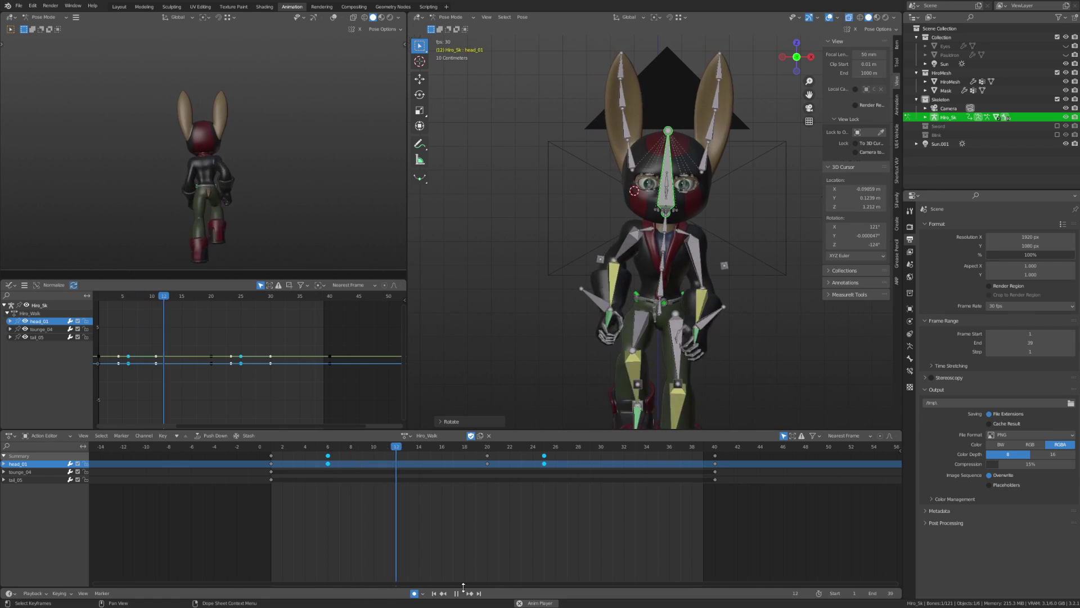
pyautogui.scroll(2, 630, 326)
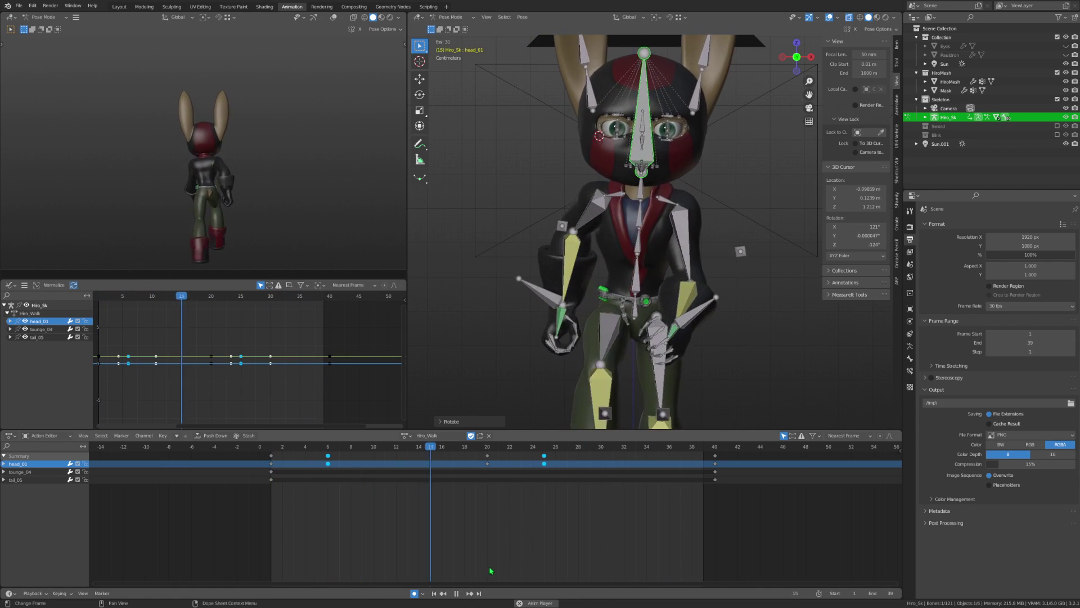
# Key a sideways X-axis shift of the pelvis at frame 26.
pyautogui.press('space')
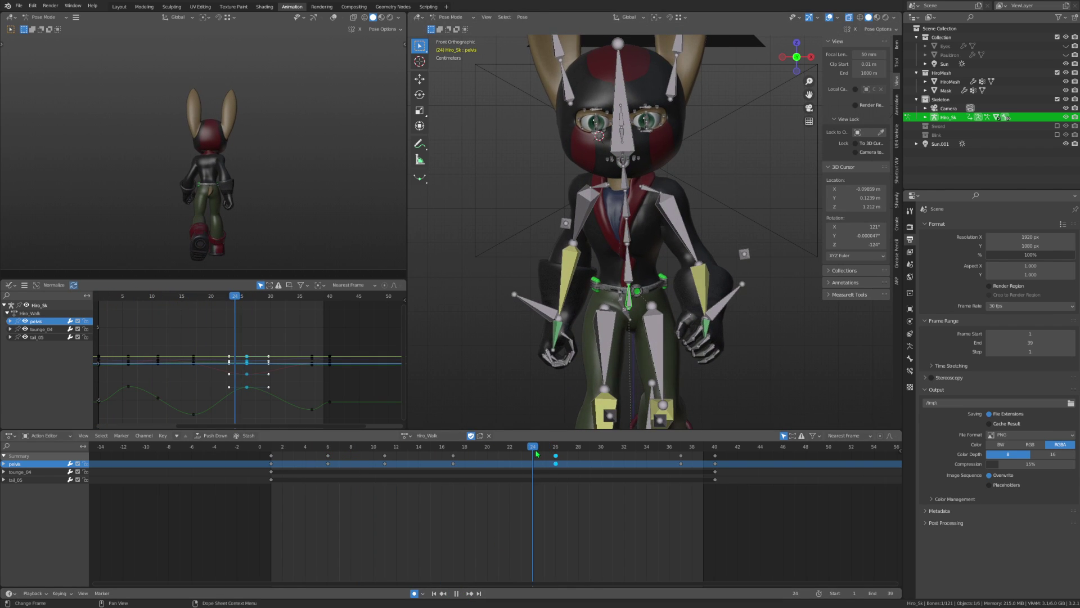
pyautogui.press('g')
pyautogui.press('x')
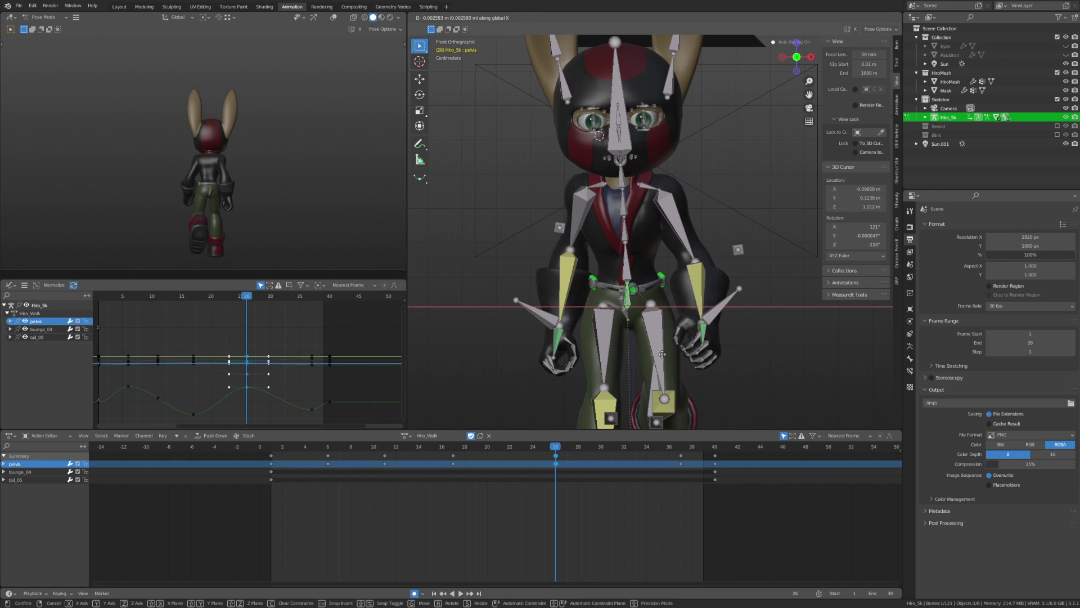
pyautogui.click(666, 355)
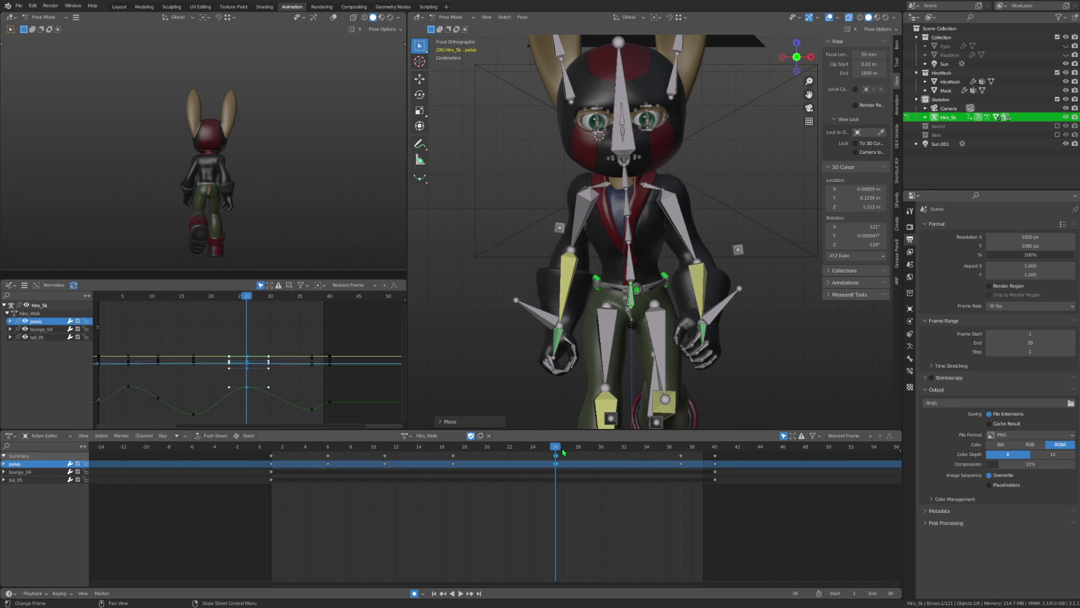
pyautogui.press('space')
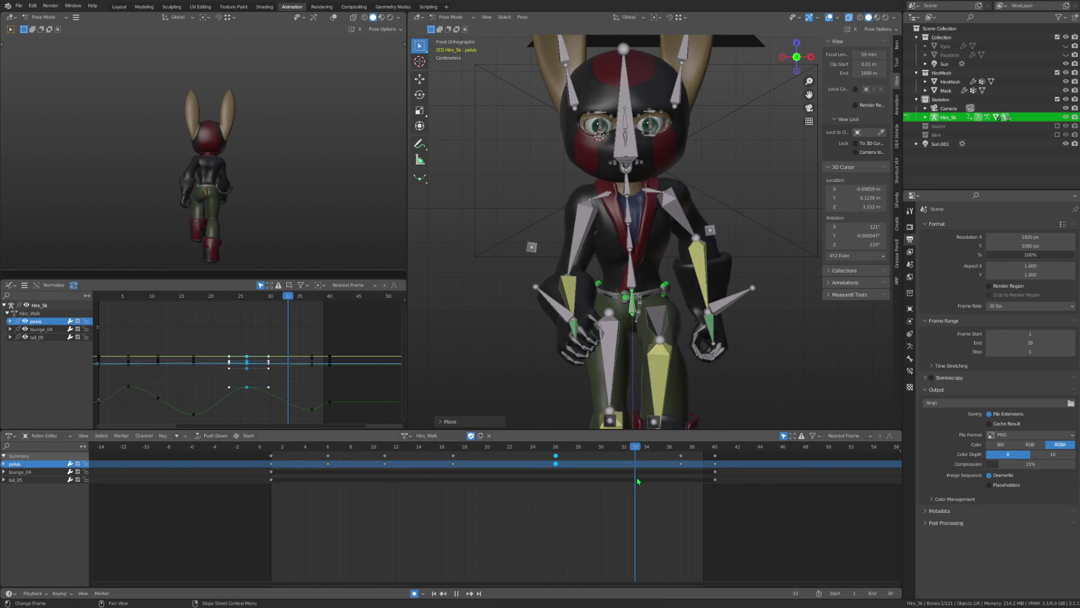
# Key another sideways pelvis shift at frame 11 and play the walk back.
pyautogui.click(409, 507)
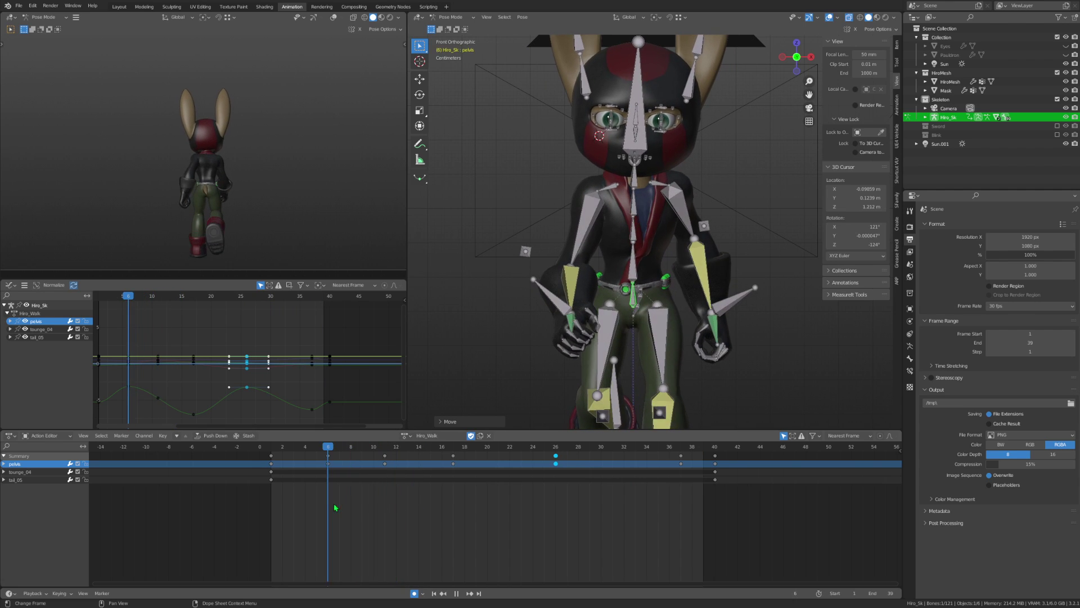
pyautogui.press('Escape')
pyautogui.press('g')
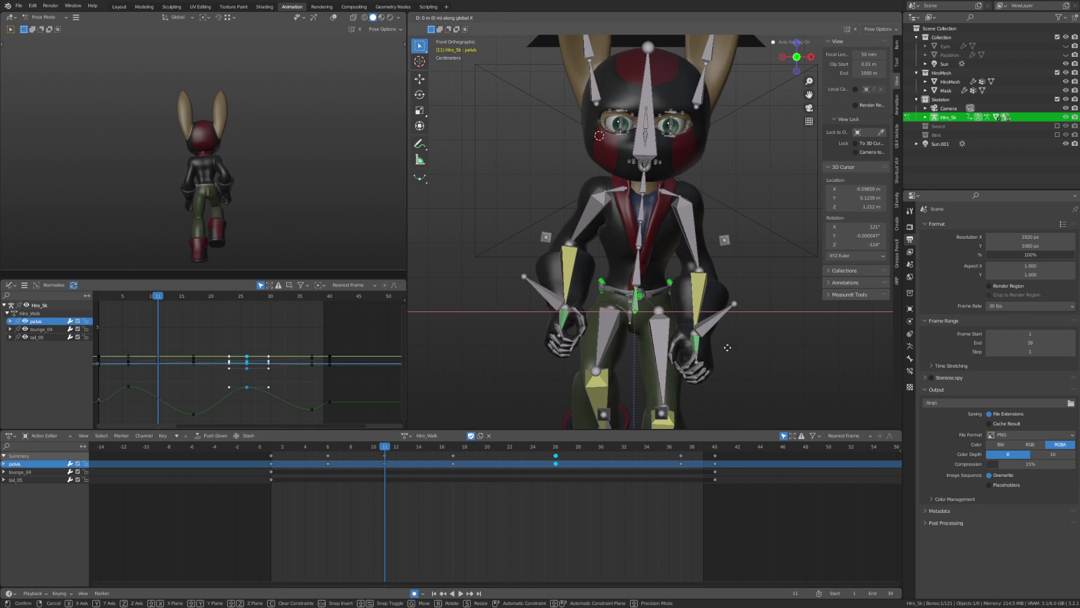
pyautogui.click(725, 348)
pyautogui.keyDown('shift'); pyautogui.moveTo(694, 366); pyautogui.dragTo(688, 326, button='middle'); pyautogui.keyUp('shift')
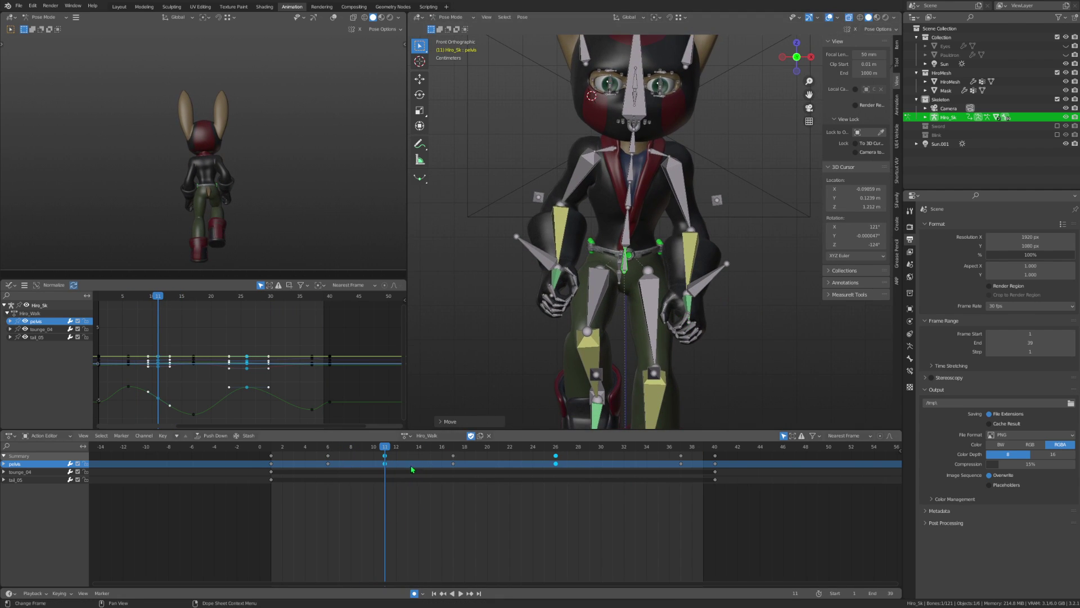
pyautogui.press('space')
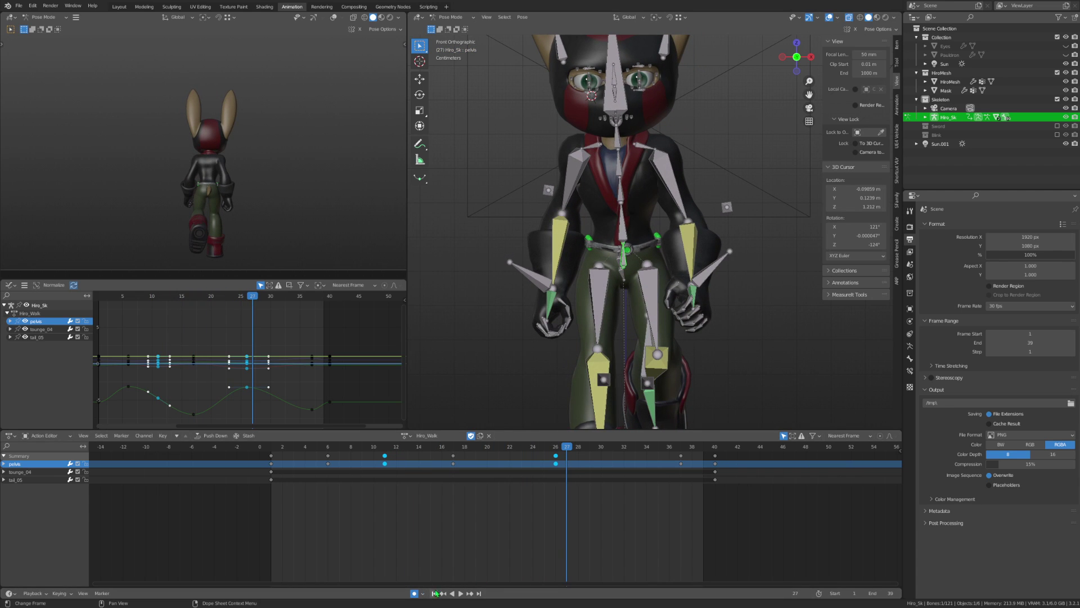
pyautogui.click(460, 593)
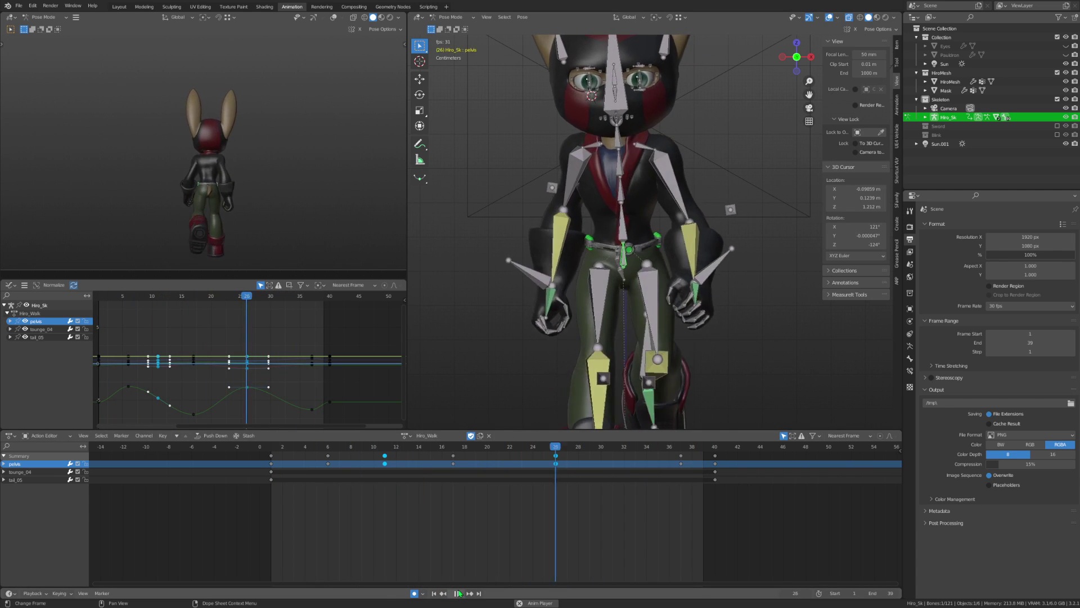
pyautogui.scroll(-2, 558, 258)
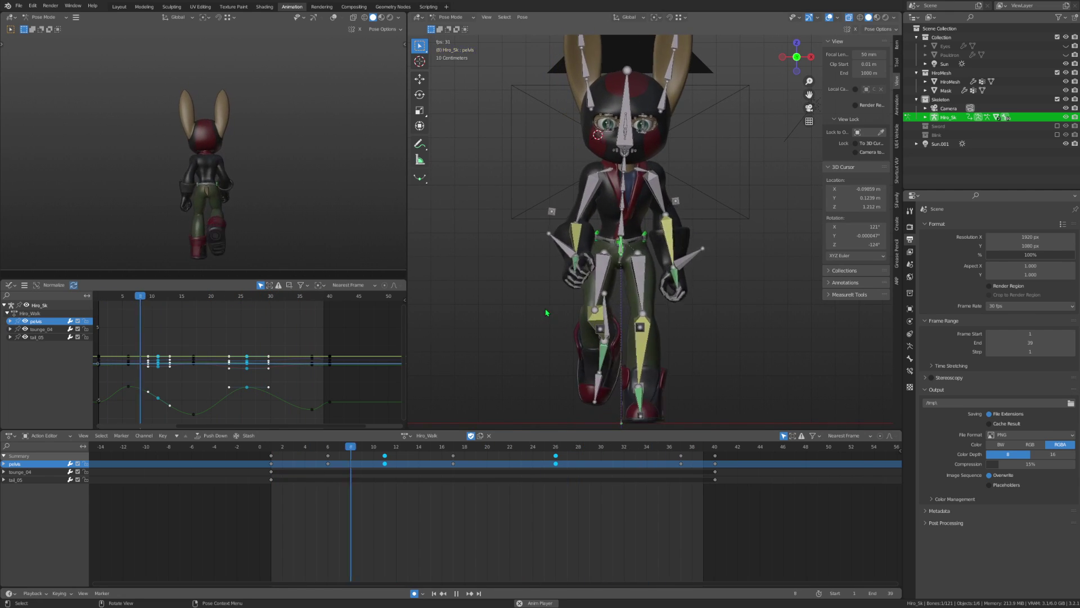
# Select hand_ik_r, key X-axis hand moves at frame 10, and scrub the arm swing.
pyautogui.click(558, 259)
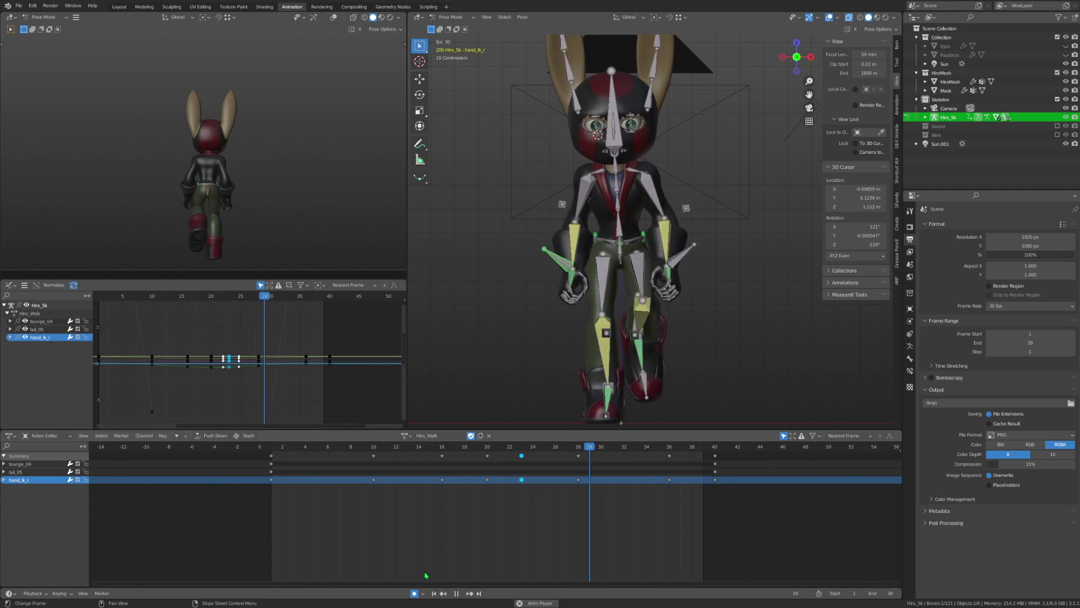
pyautogui.click(457, 594)
pyautogui.click(374, 447)
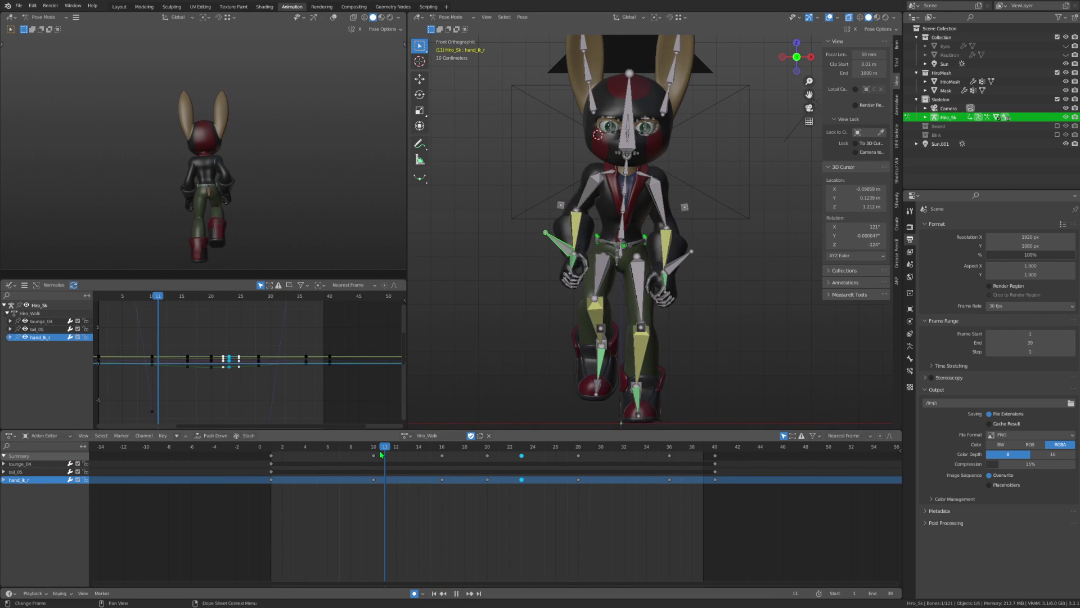
pyautogui.press('space')
pyautogui.press('g')
pyautogui.press('x')
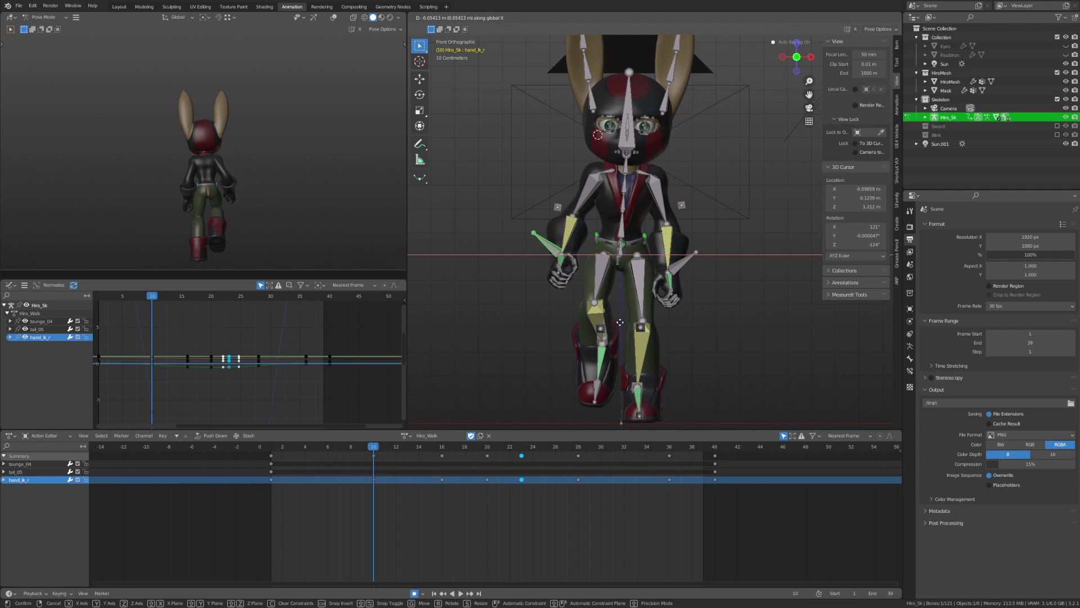
pyautogui.click(620, 322)
pyautogui.press('g')
pyautogui.press('x')
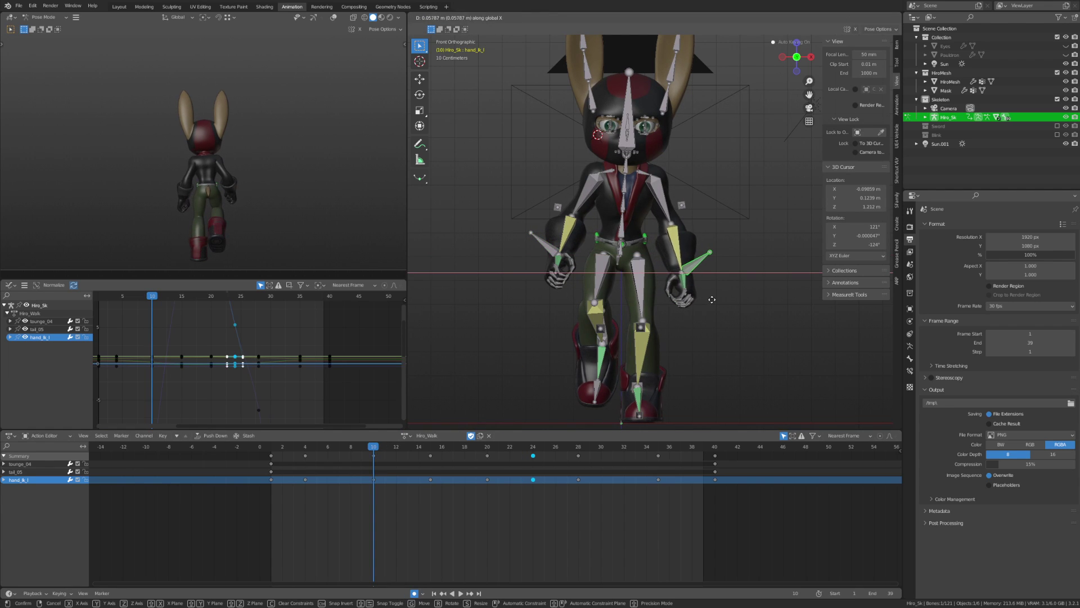
pyautogui.click(714, 299)
pyautogui.moveTo(375, 450)
pyautogui.mouseDown()
pyautogui.moveTo(422, 493)
pyautogui.moveTo(577, 490)
pyautogui.mouseUp()
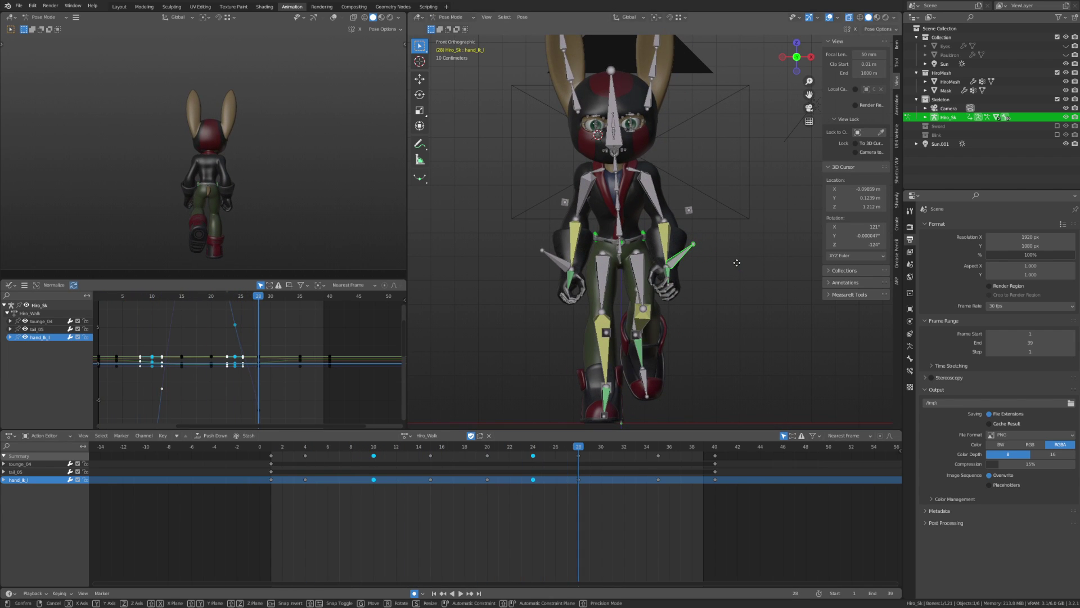
# Shift the left hand IK along X, then key hand_ik_r's X move at frame 28.
pyautogui.press('g')
pyautogui.press('x')
pyautogui.click(756, 262)
pyautogui.click(556, 260)
pyautogui.press('g')
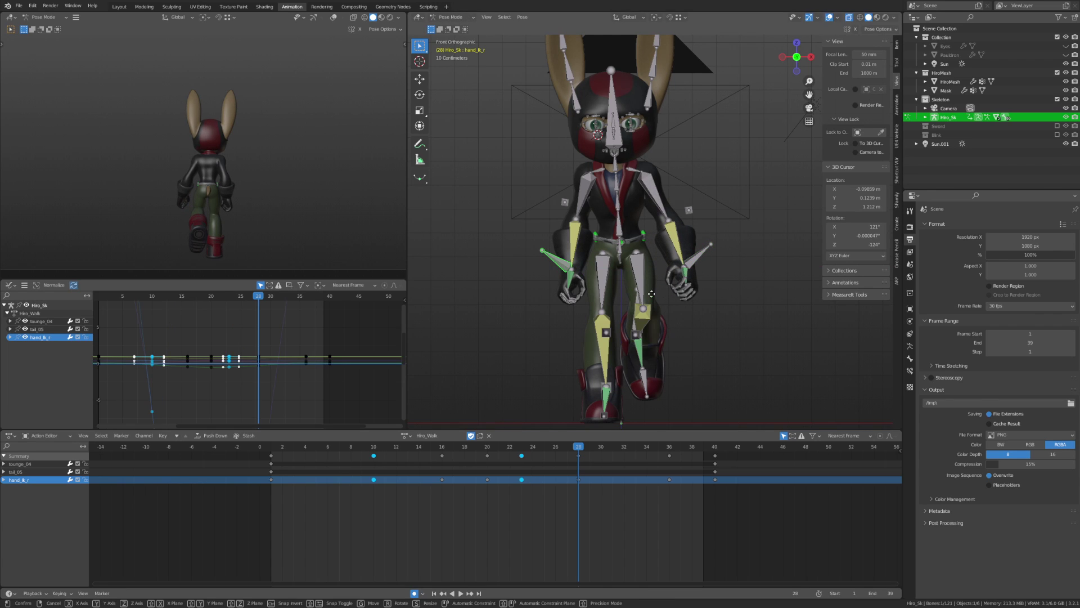
pyautogui.press('x')
pyautogui.click(627, 293)
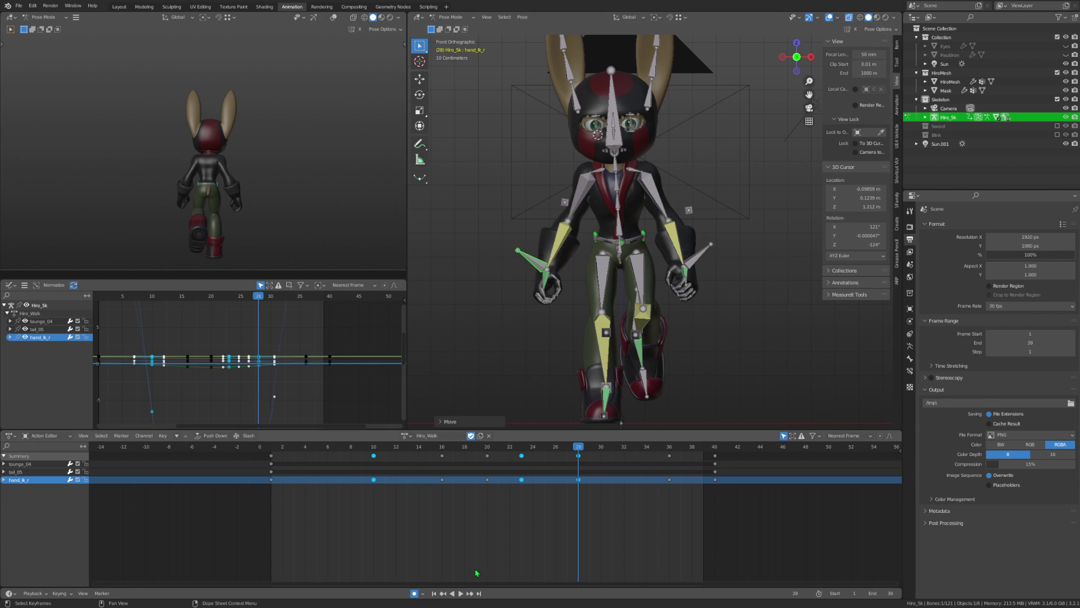
# Play the walk back, save the file, then stop and jump to frame 20.
pyautogui.click(461, 593)
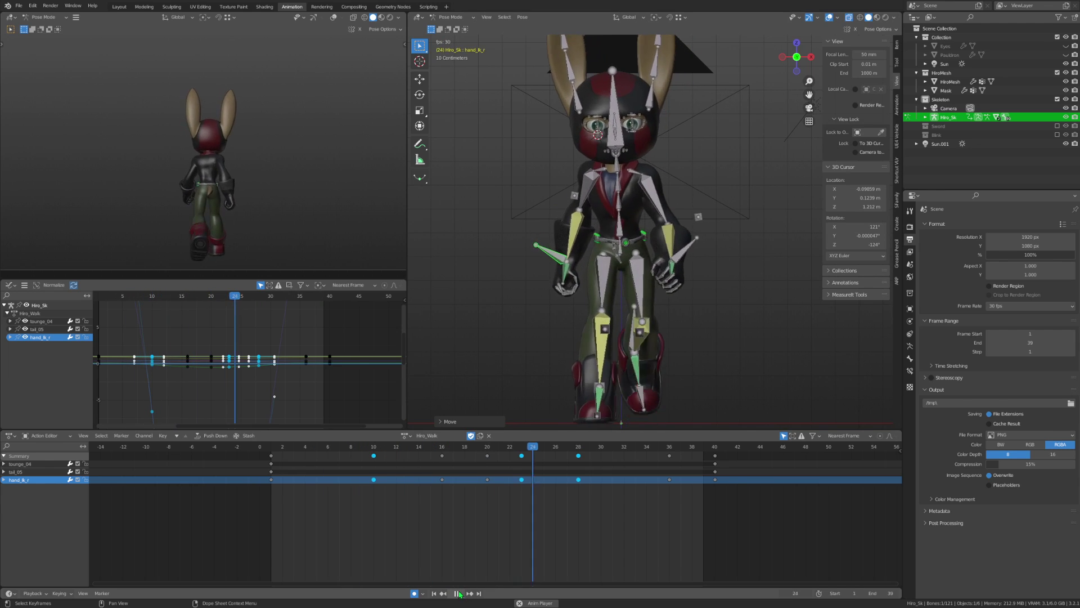
pyautogui.moveTo(563, 338)
pyautogui.mouseDown(button='middle')
pyautogui.moveTo(665, 336)
pyautogui.moveTo(551, 370)
pyautogui.moveTo(560, 363)
pyautogui.mouseUp(button='middle')
pyautogui.hotkey('ctrl', 's')
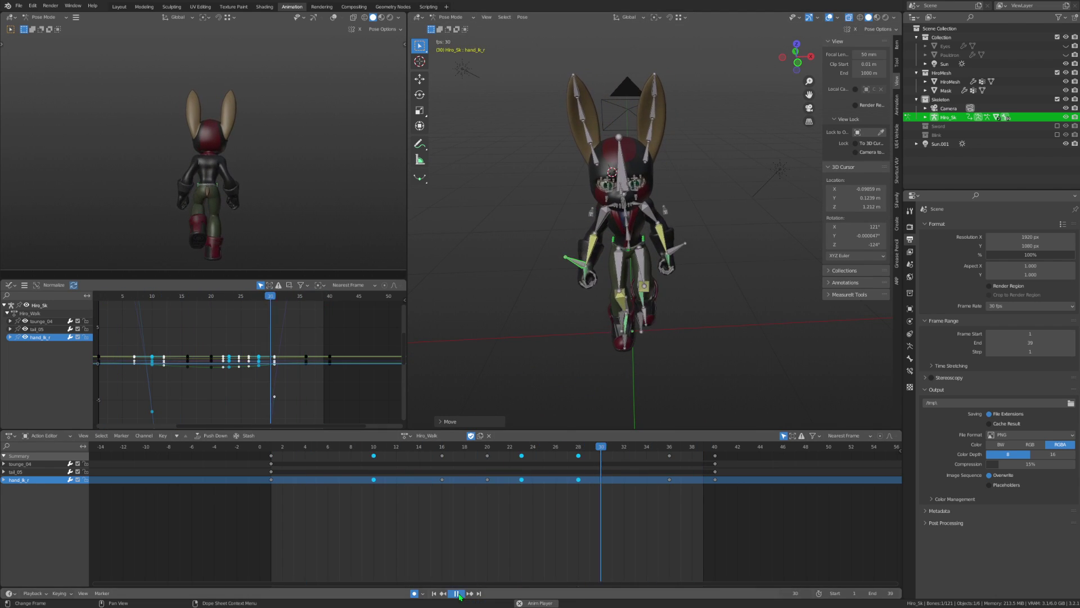
pyautogui.press('space')
pyautogui.click(487, 447)
# Select foot_ik_r and key sideways X moves at frames 20, 17 and 15.
pyautogui.moveTo(645, 353); pyautogui.dragTo(626, 350, button='middle')
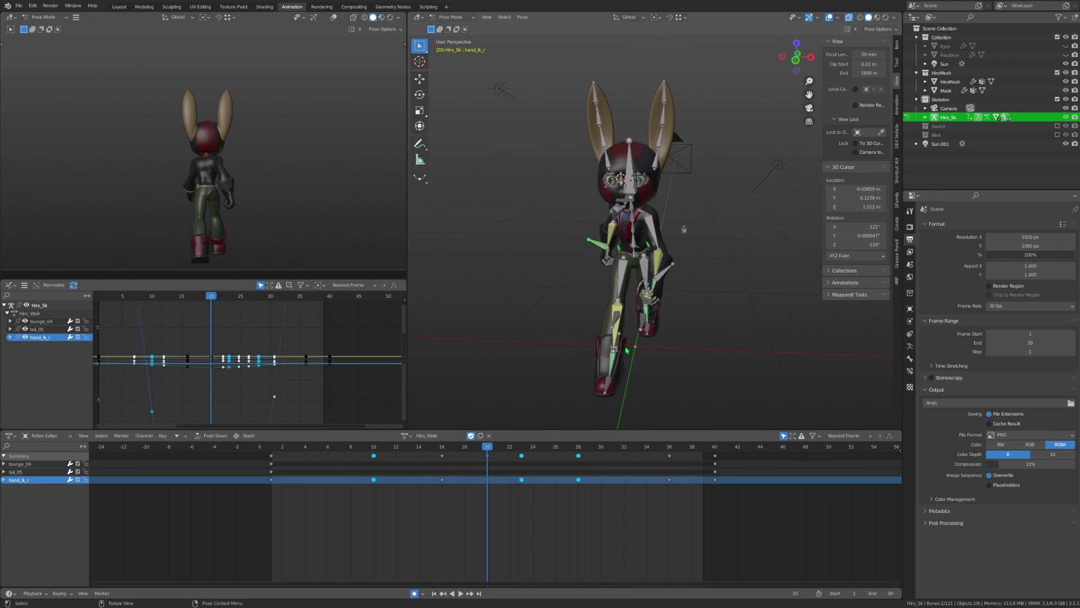
pyautogui.click(622, 346)
pyautogui.press('g')
pyautogui.press('x')
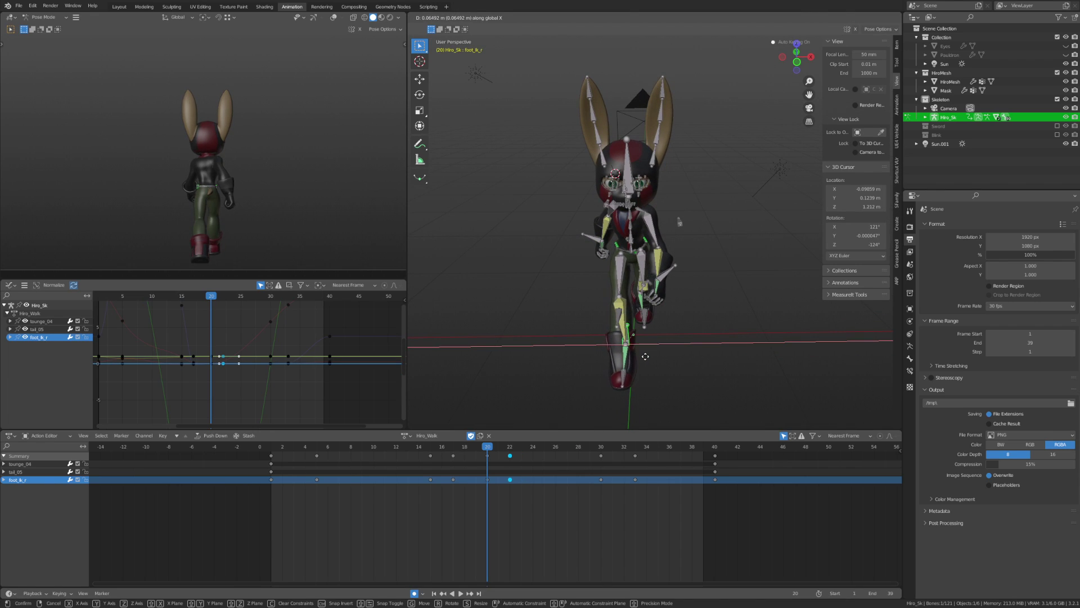
pyautogui.click(645, 356)
pyautogui.hotkey('ctrl', 'shift', 'space')
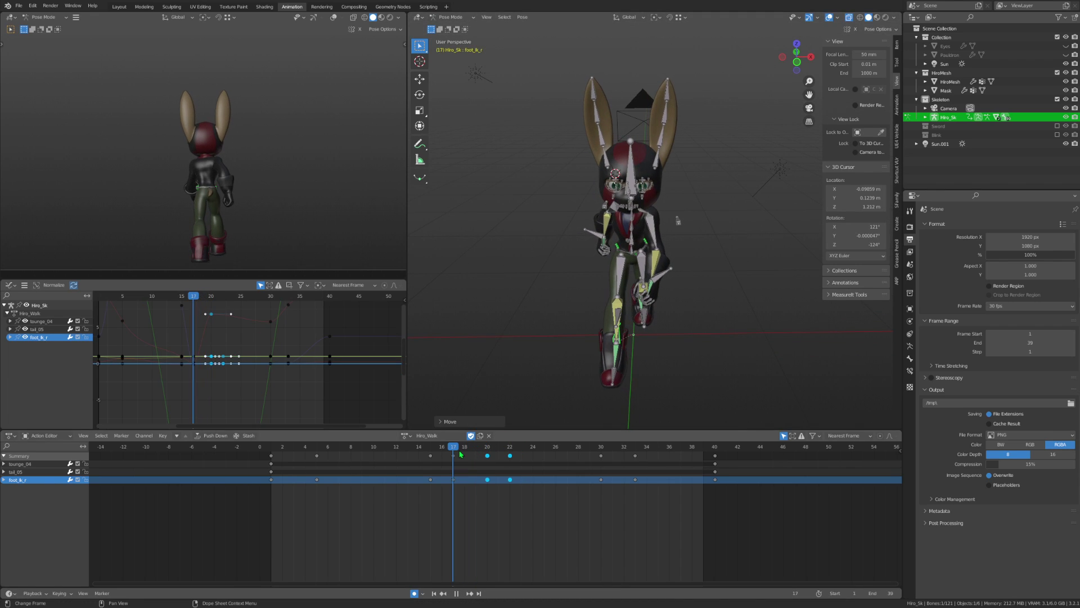
pyautogui.press('g')
pyautogui.press('x')
pyautogui.click(490, 430)
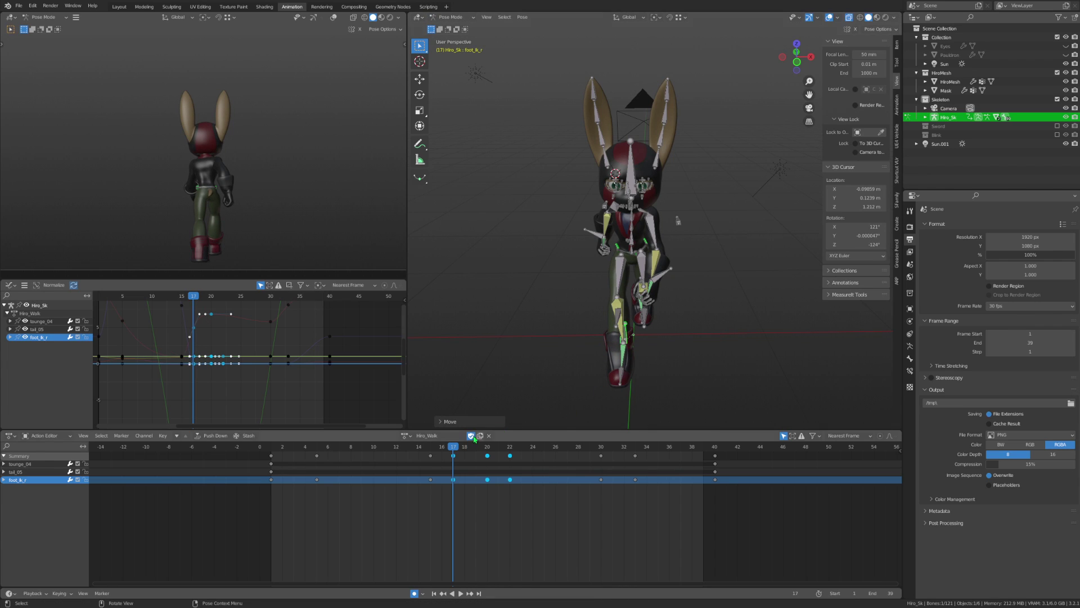
pyautogui.press('g')
pyautogui.press('x')
pyautogui.click(609, 358)
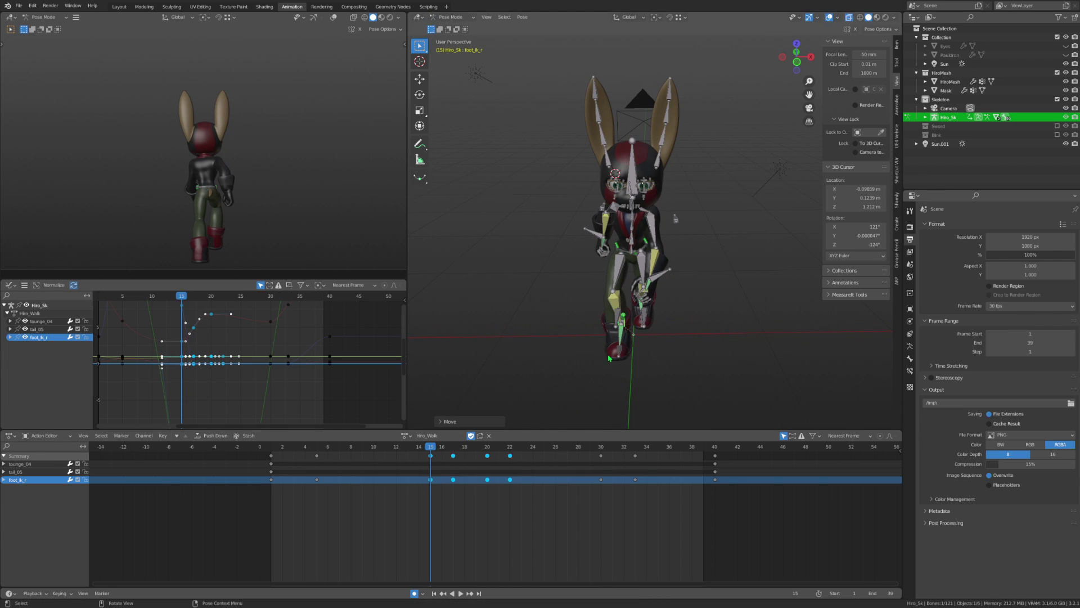
# Key the foot's X position at frame 40 and select the frame-40 keys.
pyautogui.moveTo(436, 447); pyautogui.dragTo(505, 459)
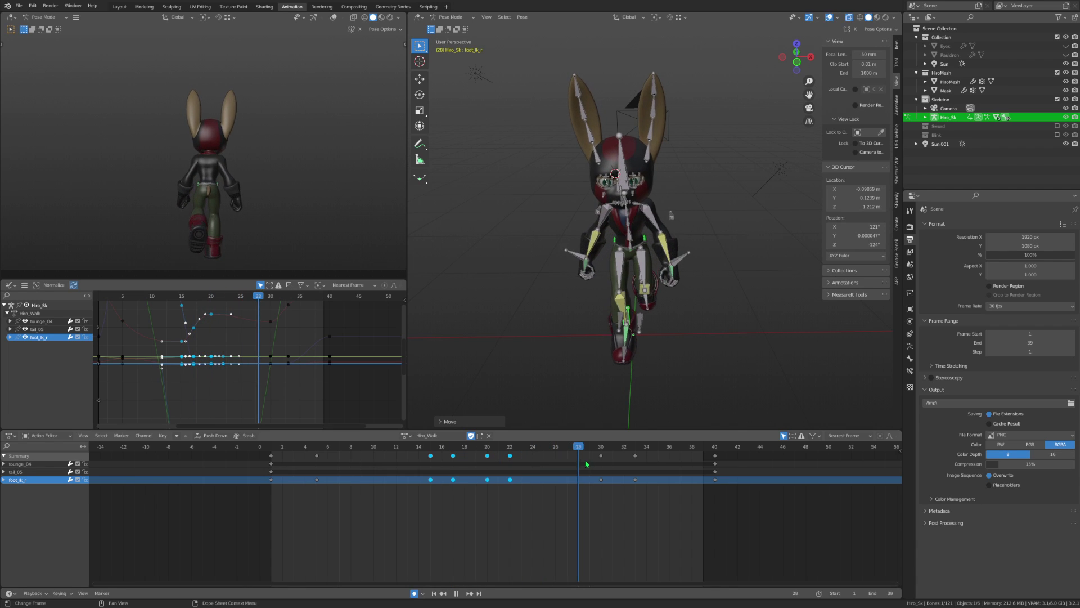
pyautogui.moveTo(636, 466); pyautogui.dragTo(716, 469)
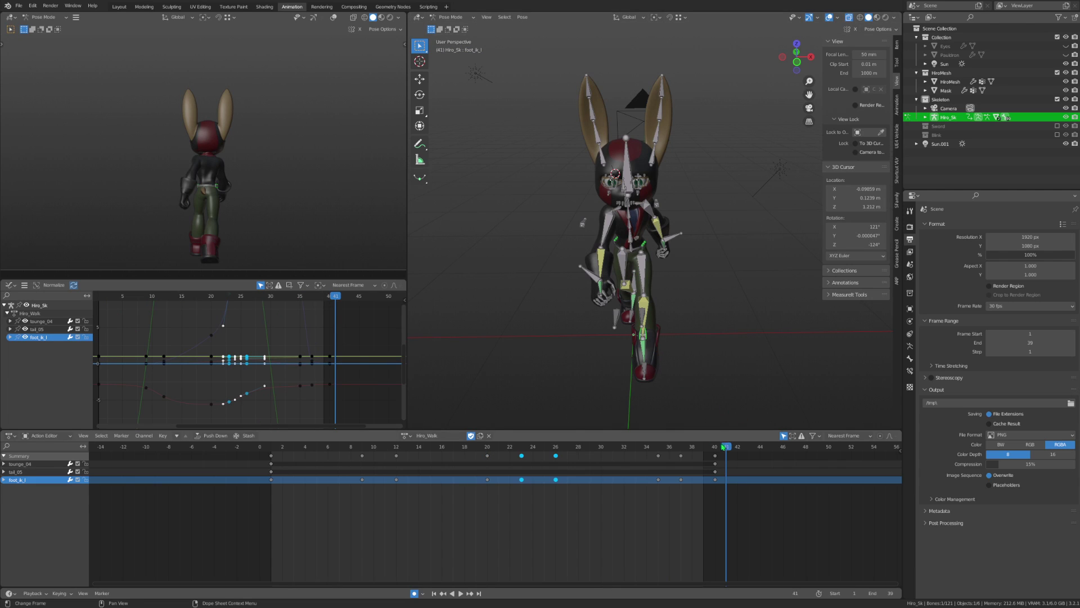
pyautogui.press('g')
pyautogui.press('x')
pyautogui.click(689, 365)
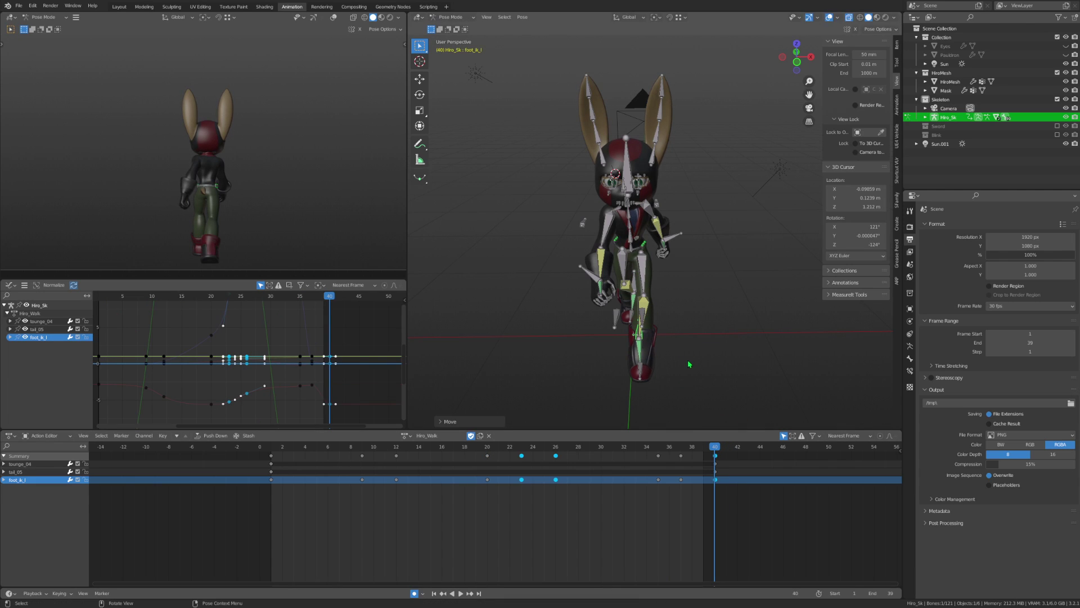
pyautogui.click(714, 455)
# Move the frame-40 foot keys to frame 1 and save the file.
pyautogui.press('g')
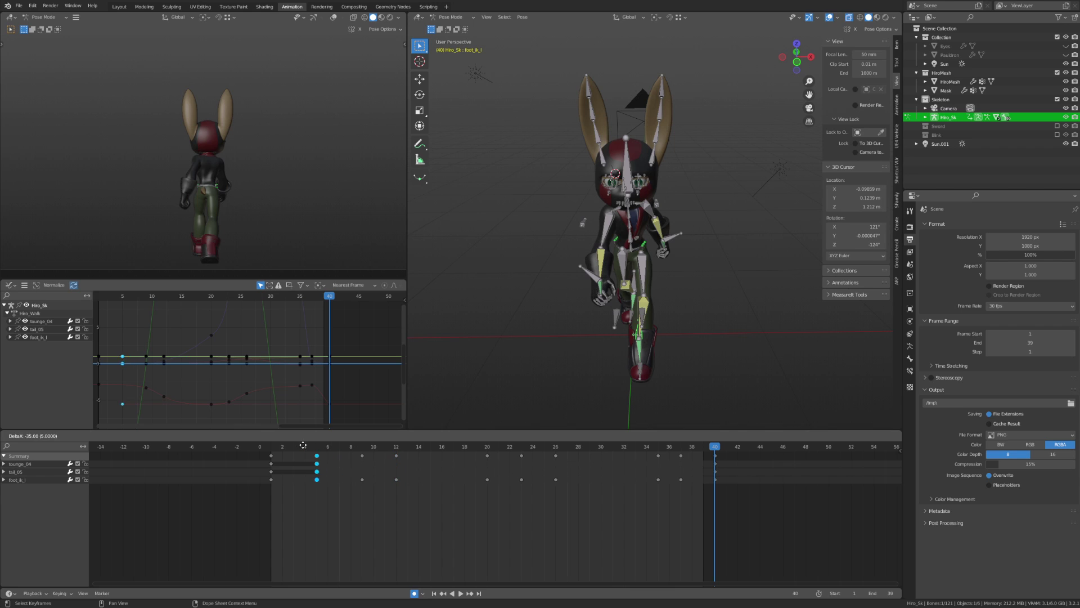
pyautogui.click(271, 456)
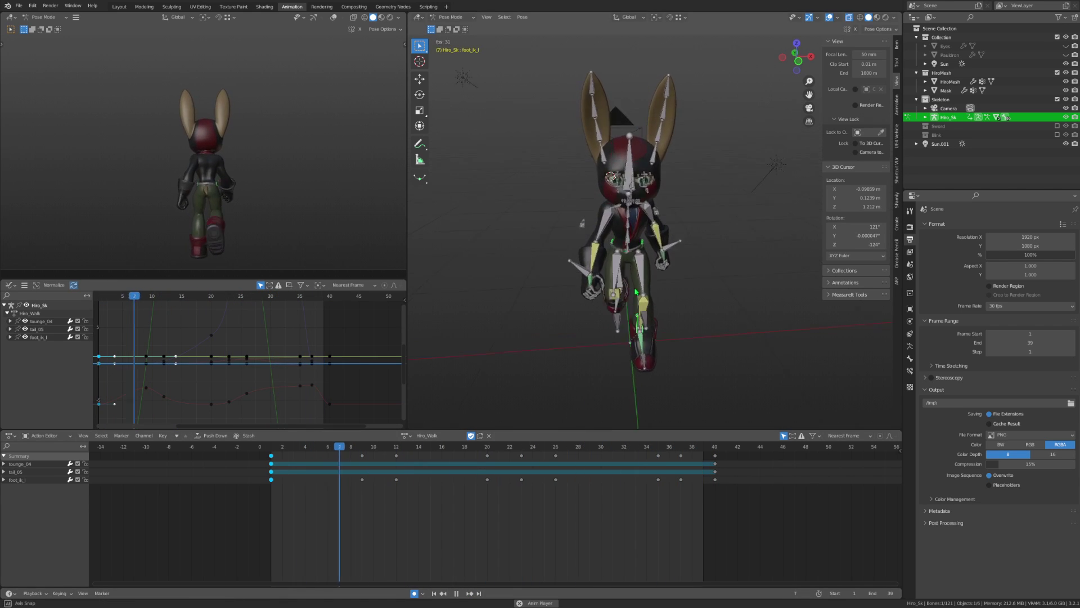
pyautogui.moveTo(596, 315)
pyautogui.mouseDown(button='middle')
pyautogui.moveTo(645, 313)
pyautogui.moveTo(434, 304)
pyautogui.moveTo(520, 294)
pyautogui.moveTo(544, 341)
pyautogui.mouseUp(button='middle')
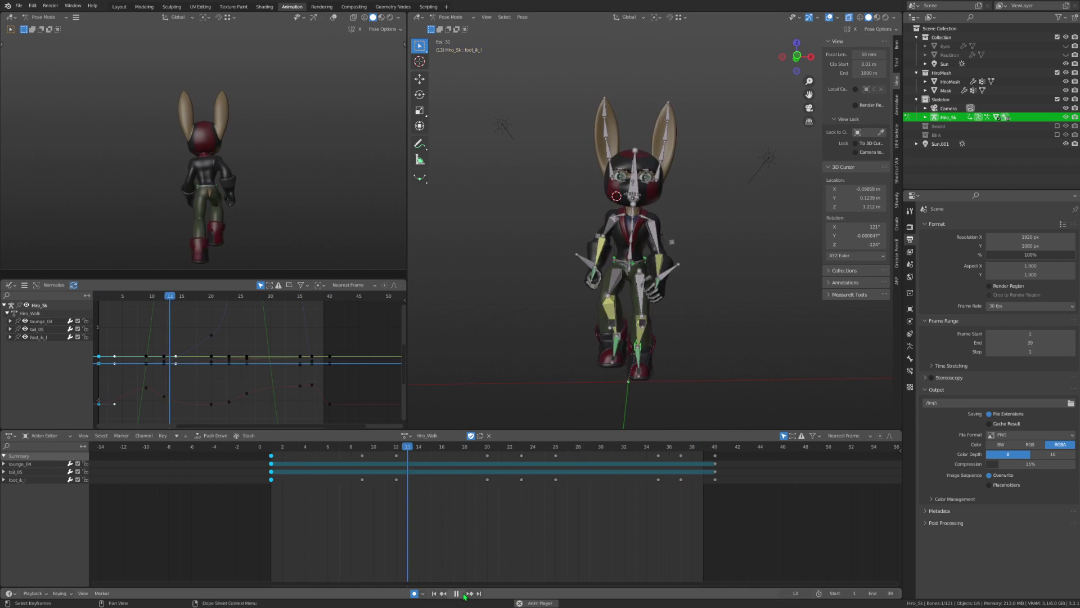
pyautogui.press('space')
pyautogui.press('space')
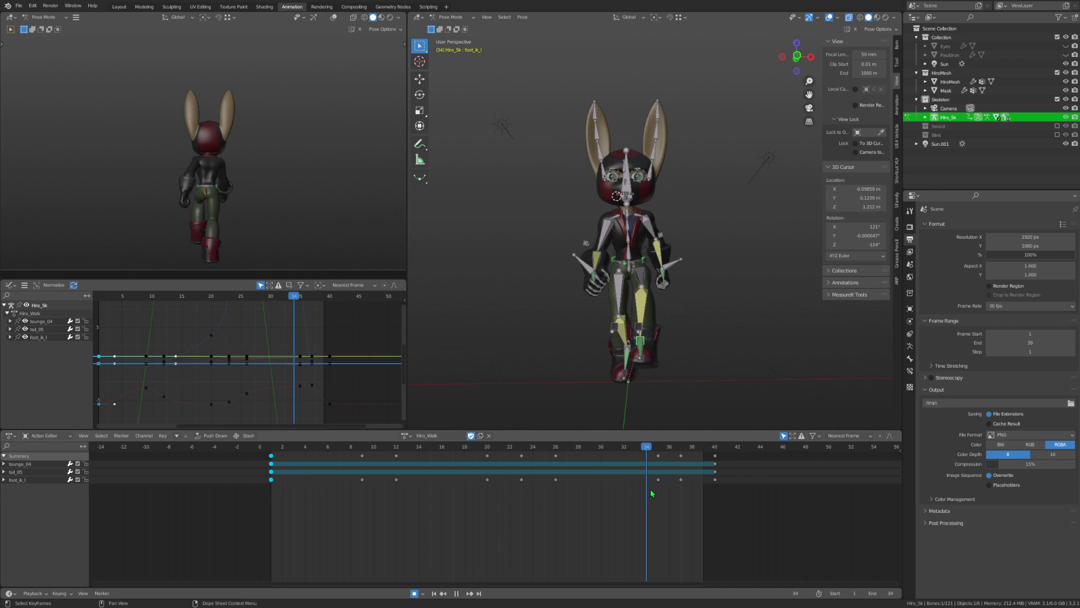
pyautogui.moveTo(639, 235)
pyautogui.mouseDown(button='middle')
pyautogui.moveTo(656, 268)
pyautogui.moveTo(962, 278)
pyautogui.mouseUp(button='middle')
pyautogui.hotkey('ctrl', 's')
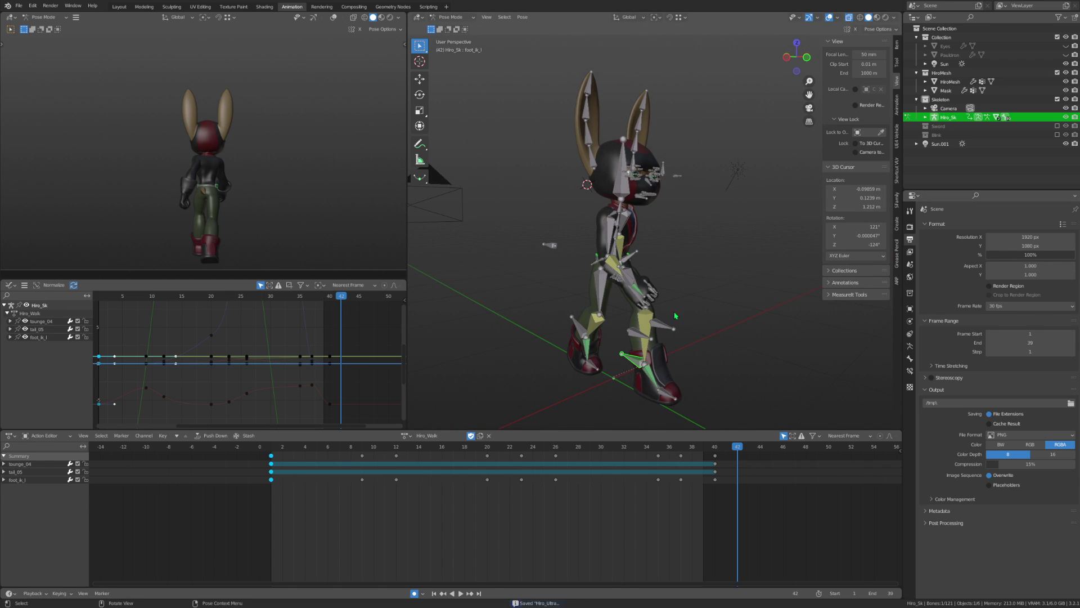
# Play the walk cycle with X-ray and viewport overlays turned off to review it.
pyautogui.moveTo(675, 316); pyautogui.dragTo(566, 431, button='middle')
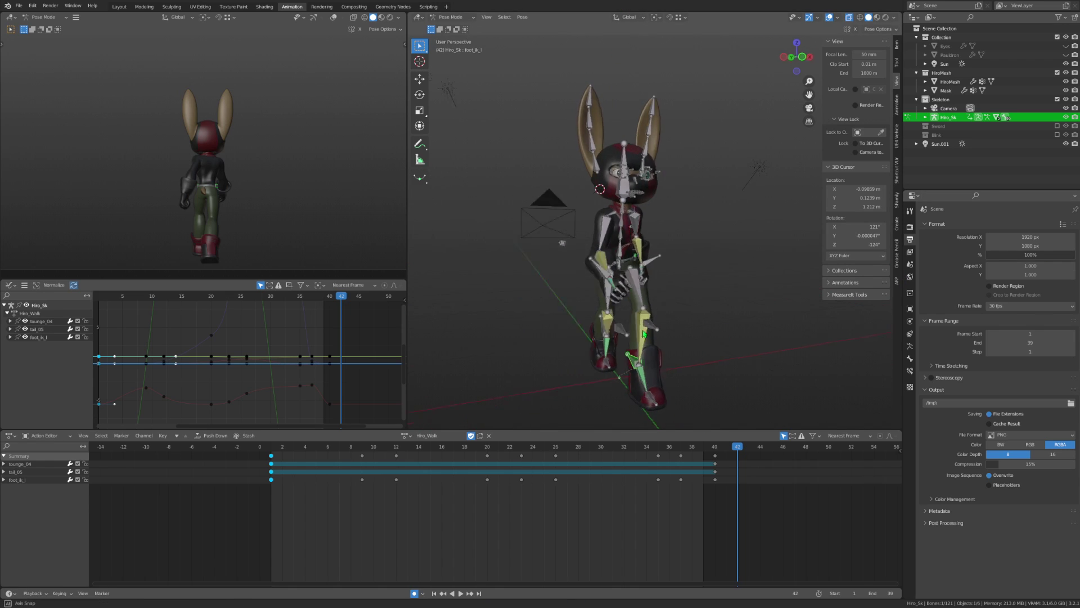
pyautogui.click(461, 593)
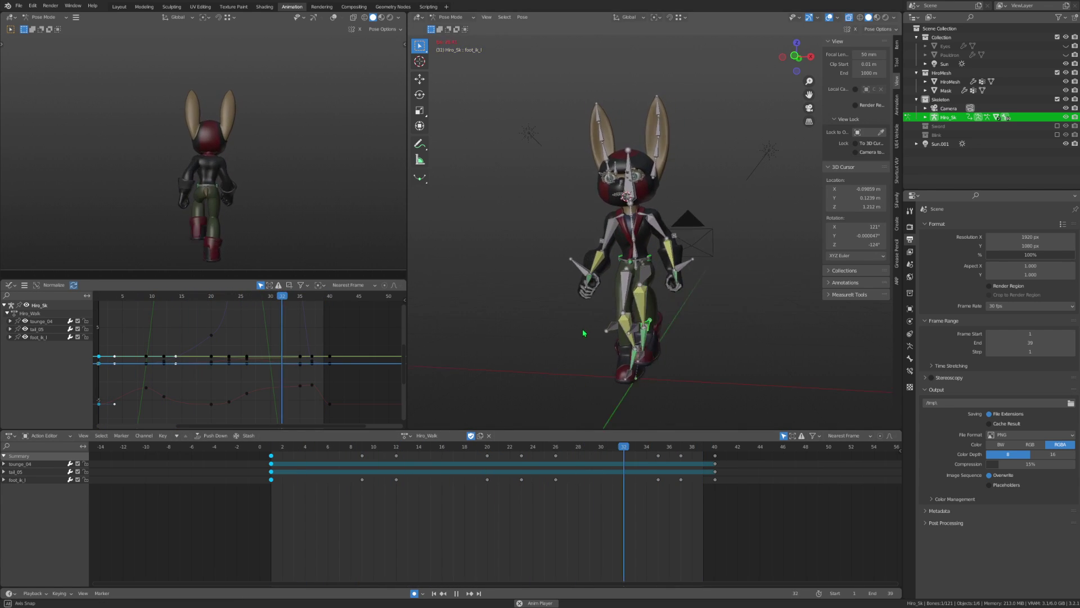
pyautogui.moveTo(584, 333); pyautogui.dragTo(625, 332, button='middle')
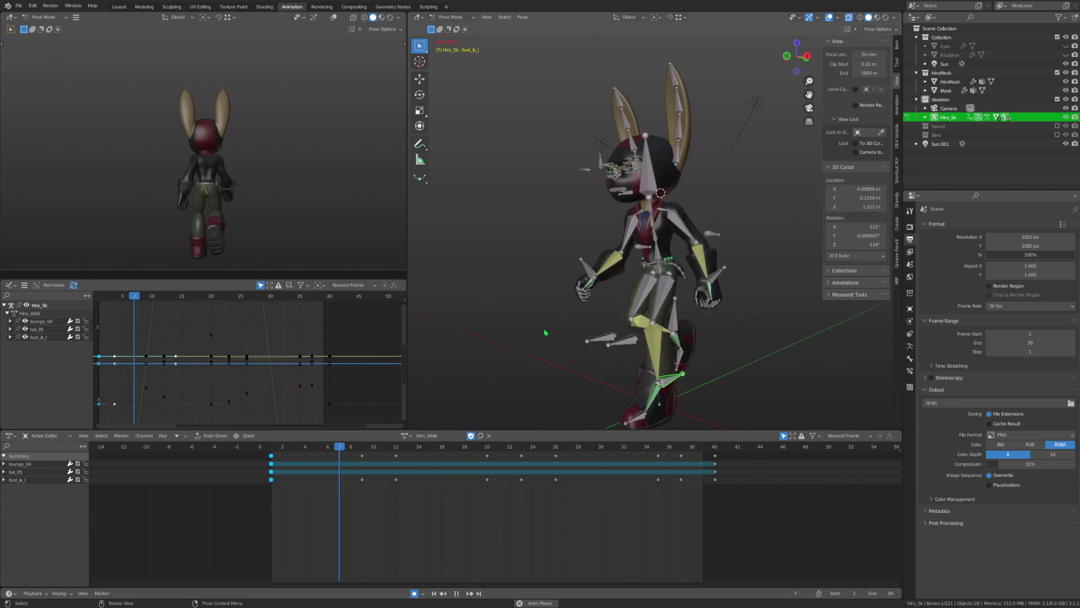
pyautogui.click(848, 19)
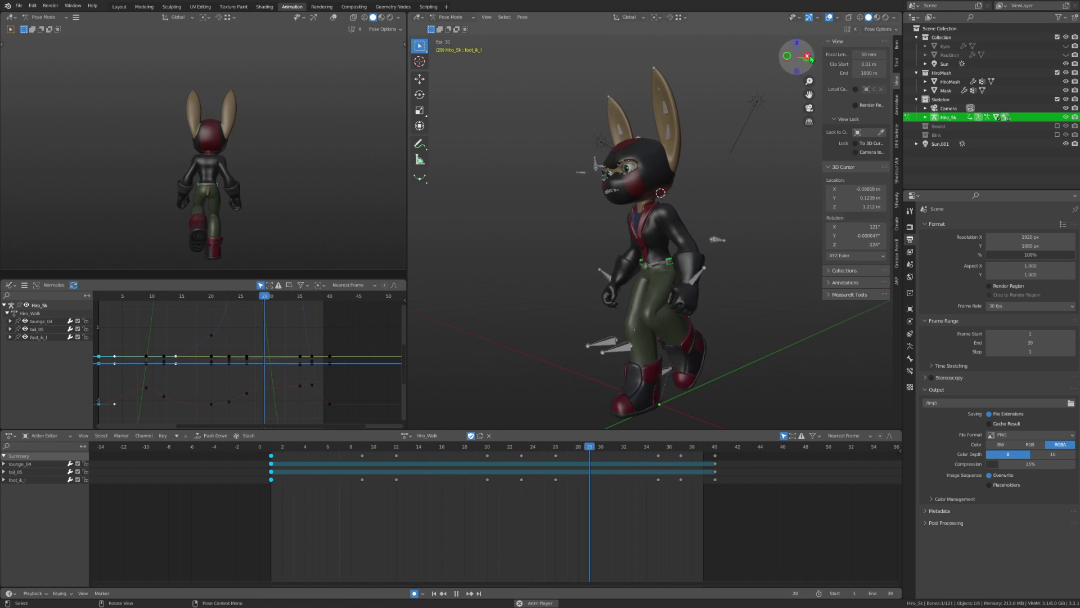
pyautogui.click(829, 17)
pyautogui.moveTo(675, 281)
pyautogui.mouseDown(button='middle')
pyautogui.moveTo(625, 321)
pyautogui.moveTo(681, 308)
pyautogui.mouseUp(button='middle')
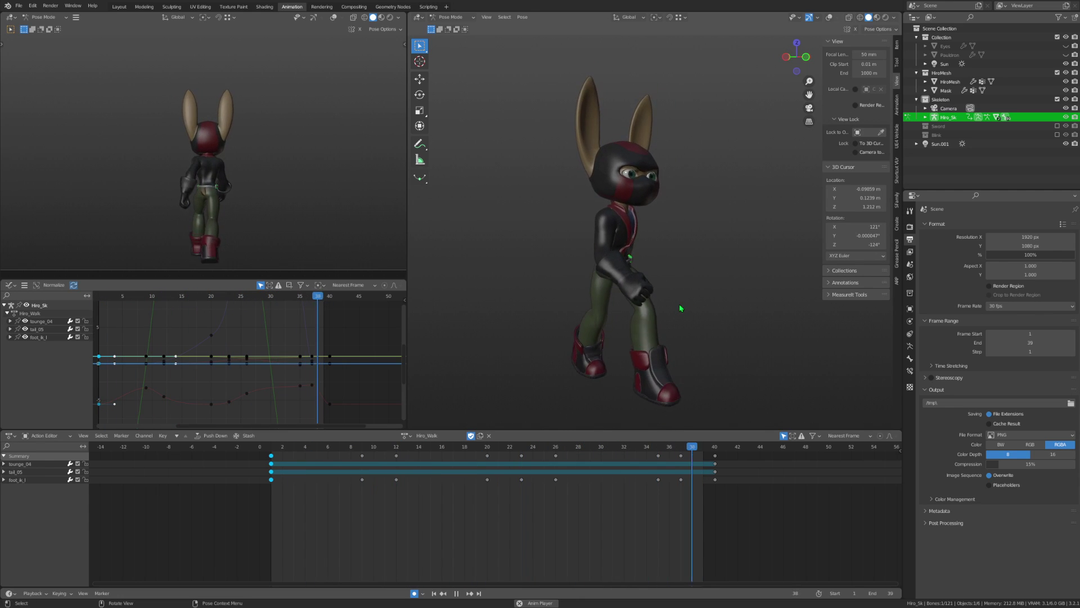